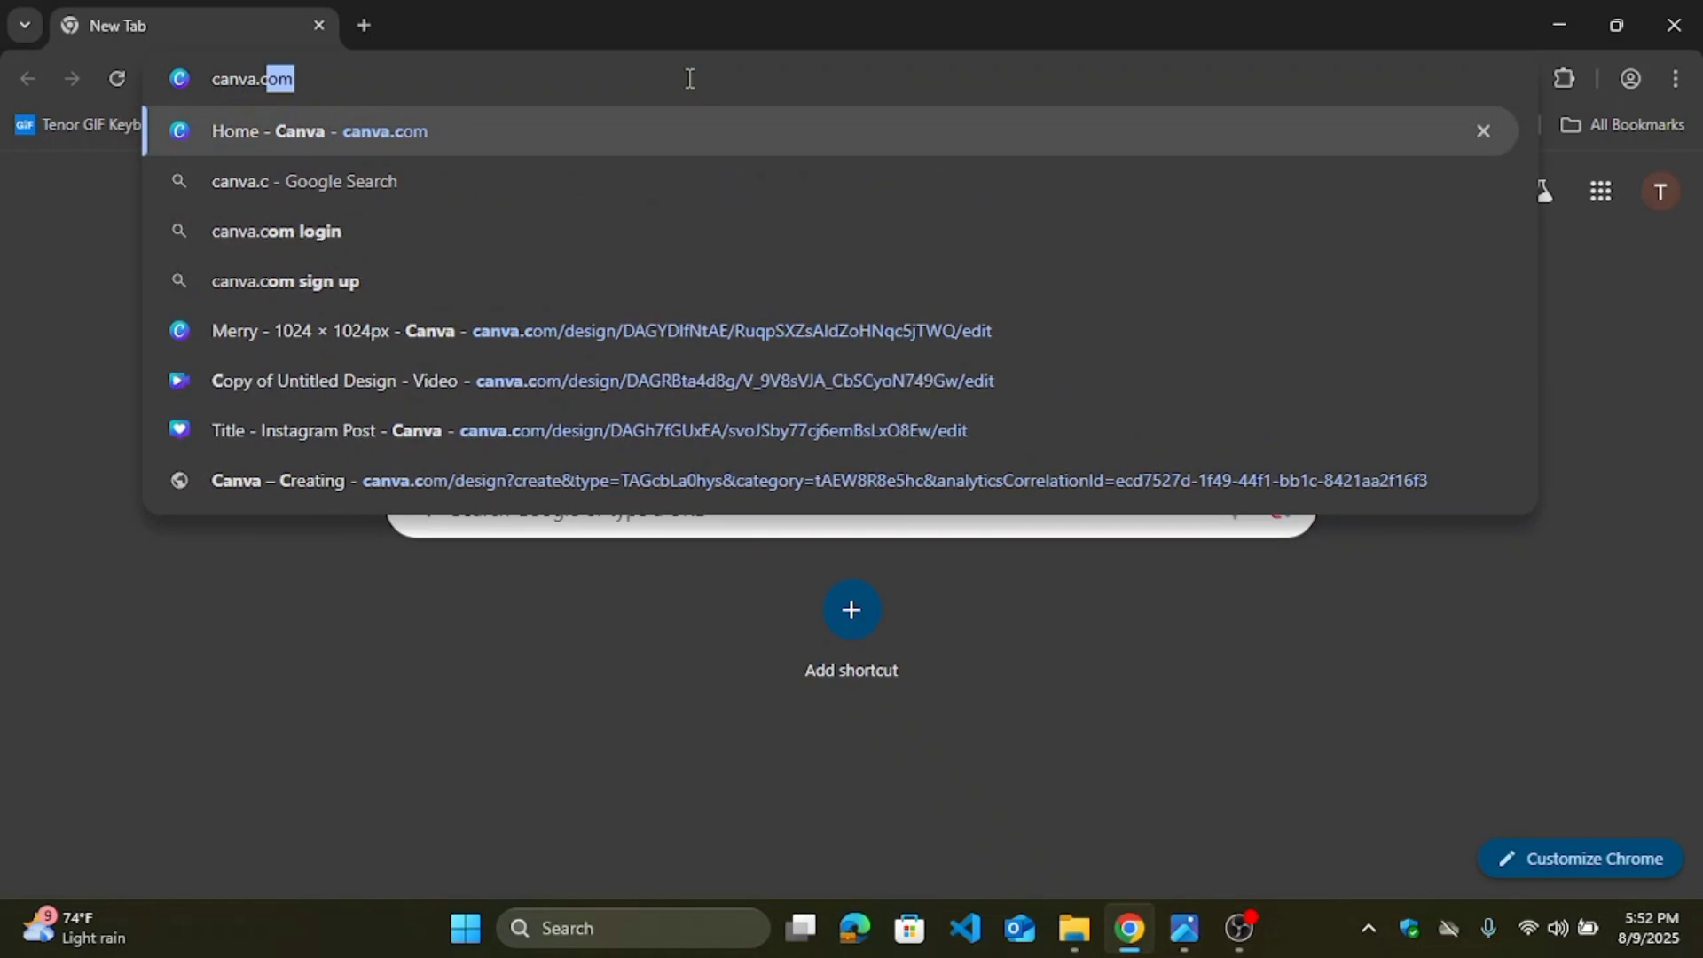
# Step: Open canva.com, search the templates for "website", and look over the results and category filter
pyautogui.press('Return')
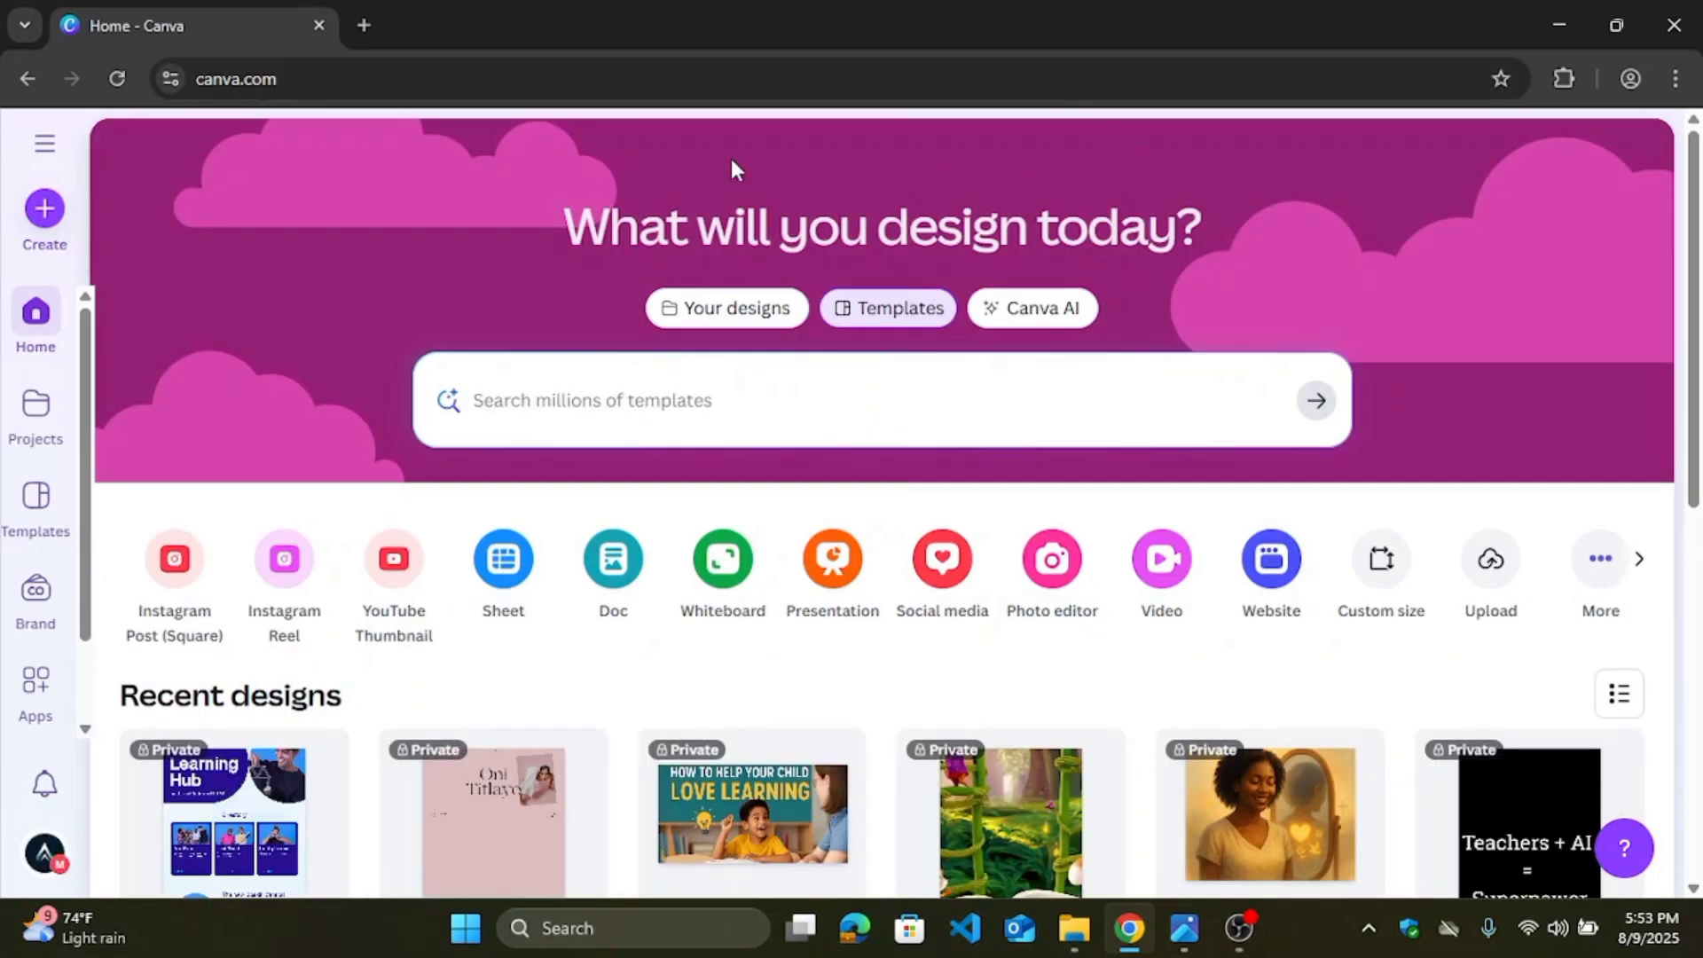
pyautogui.click(715, 403)
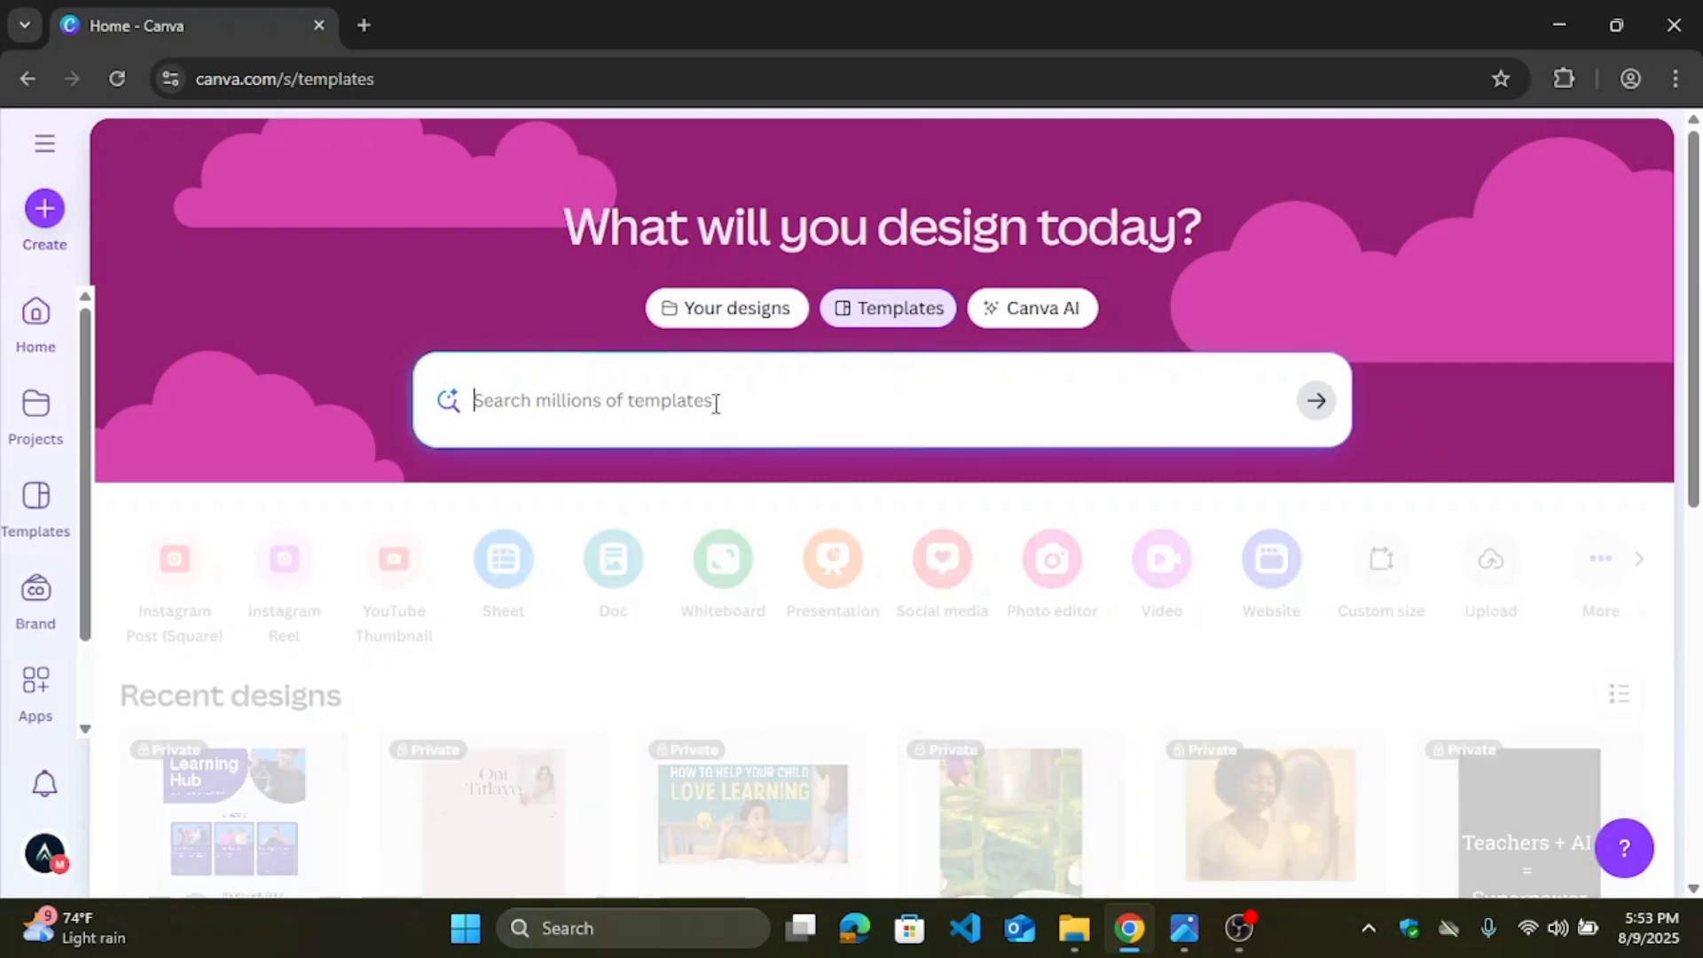
pyautogui.write('website')
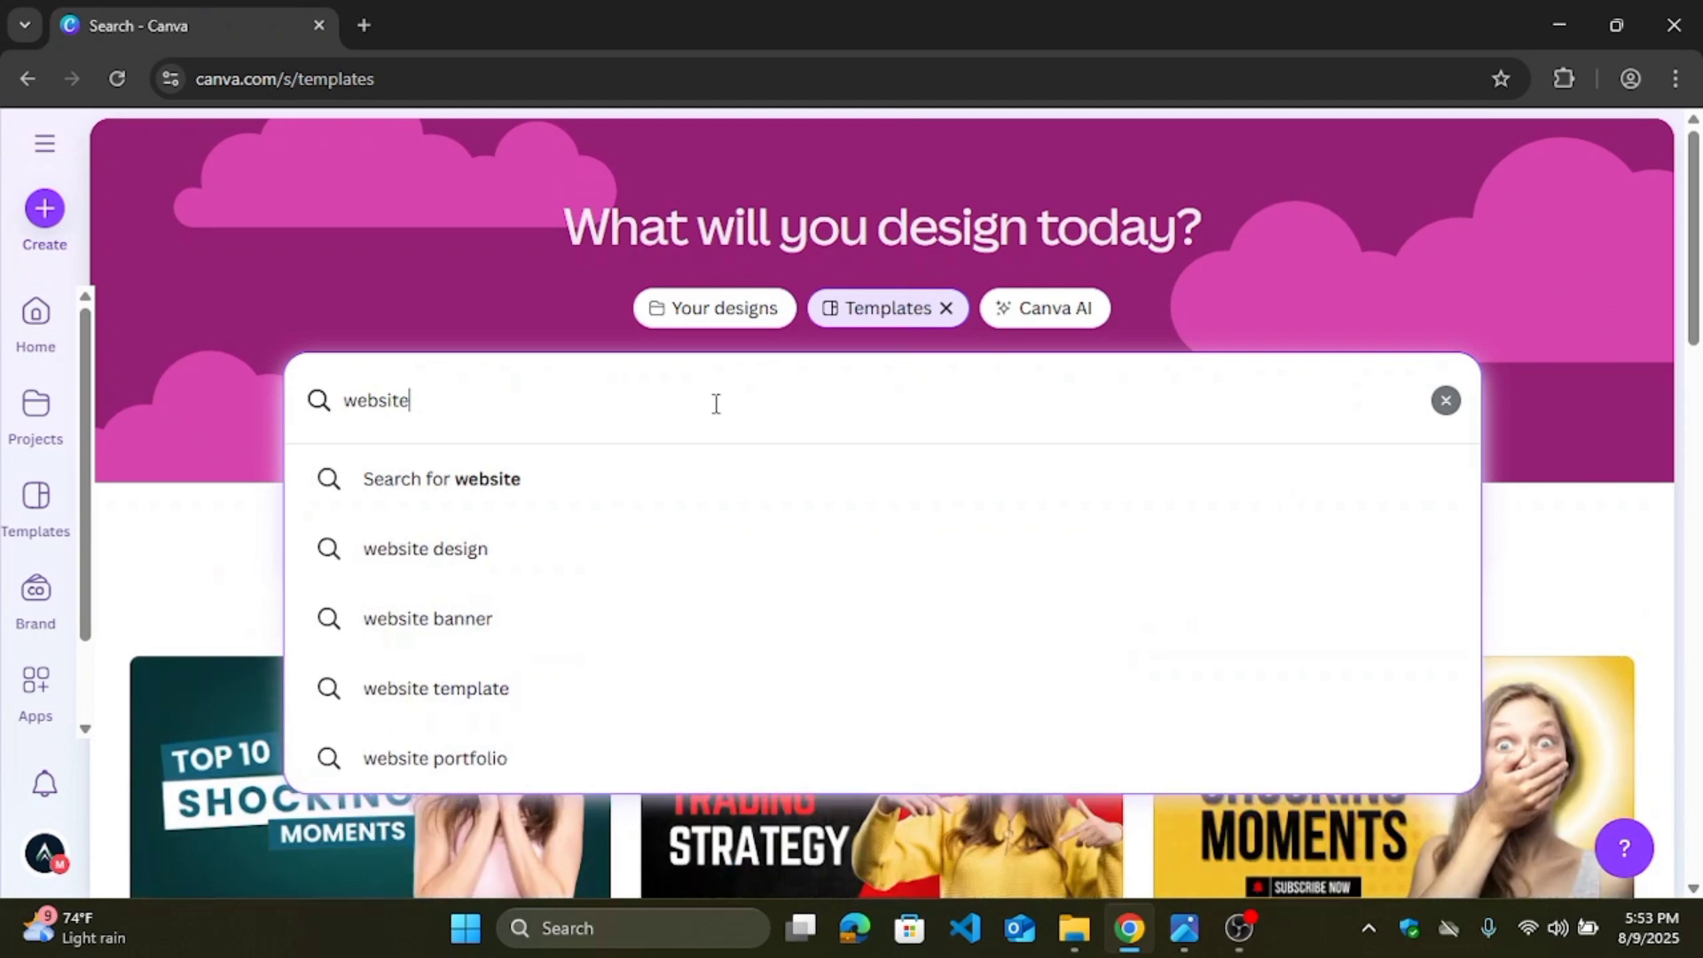
pyautogui.press('Return')
pyautogui.scroll(-4, 1690, 244)
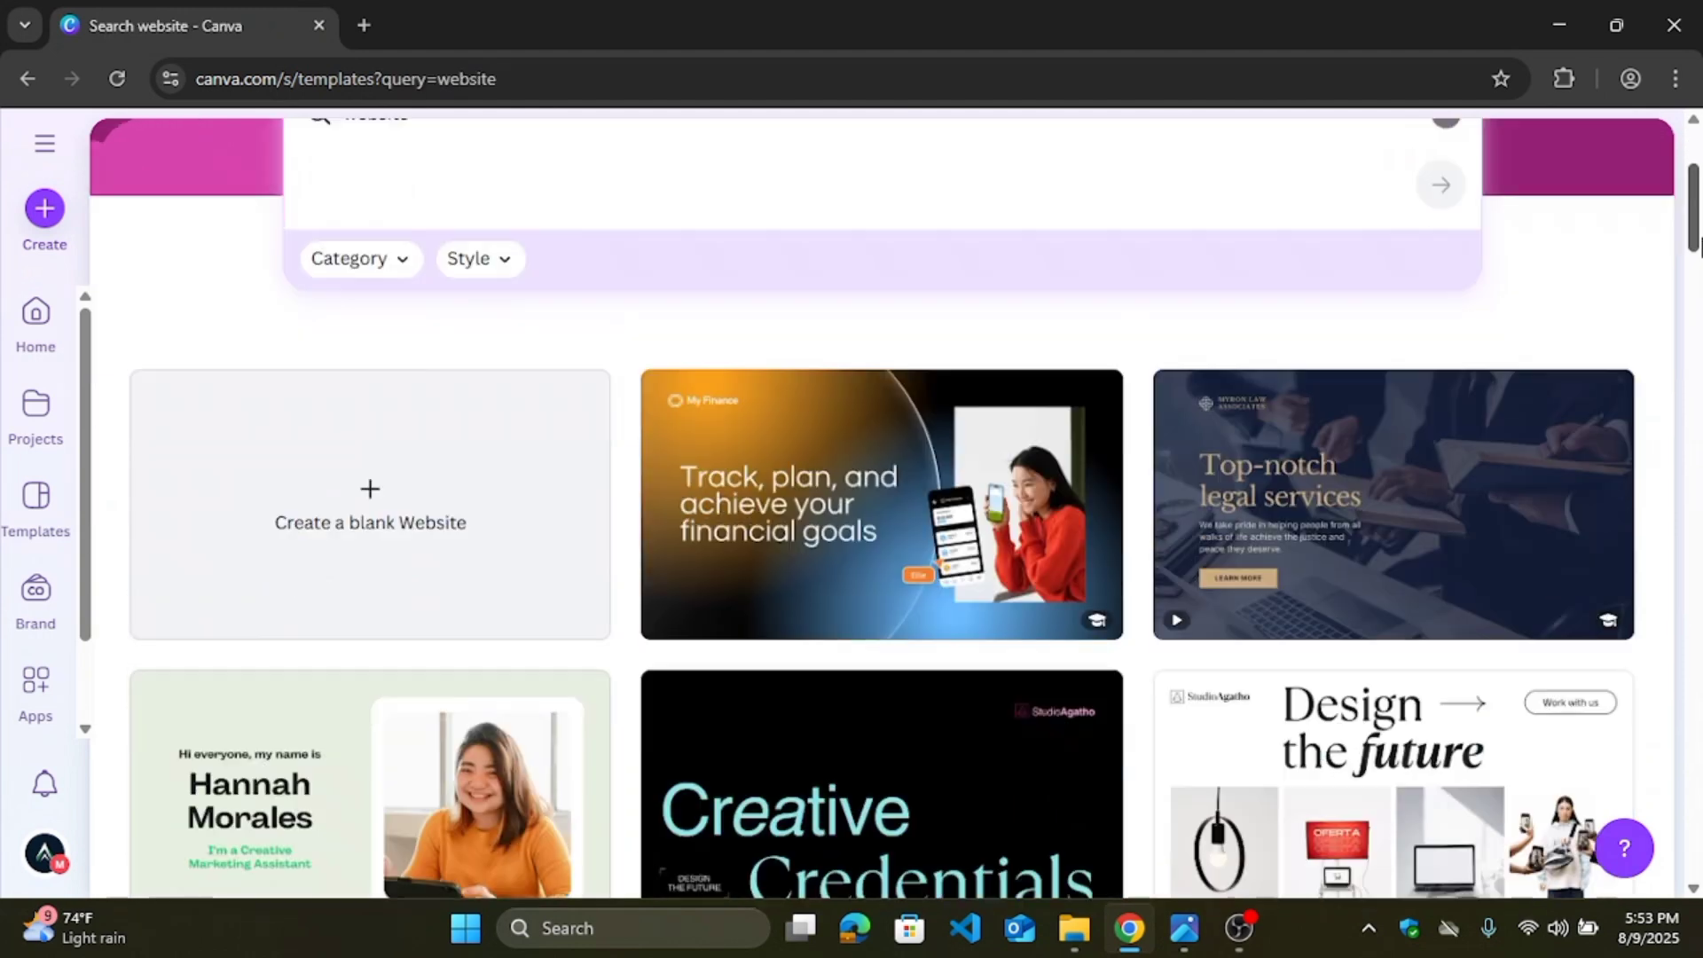
pyautogui.scroll(-3, 1697, 249)
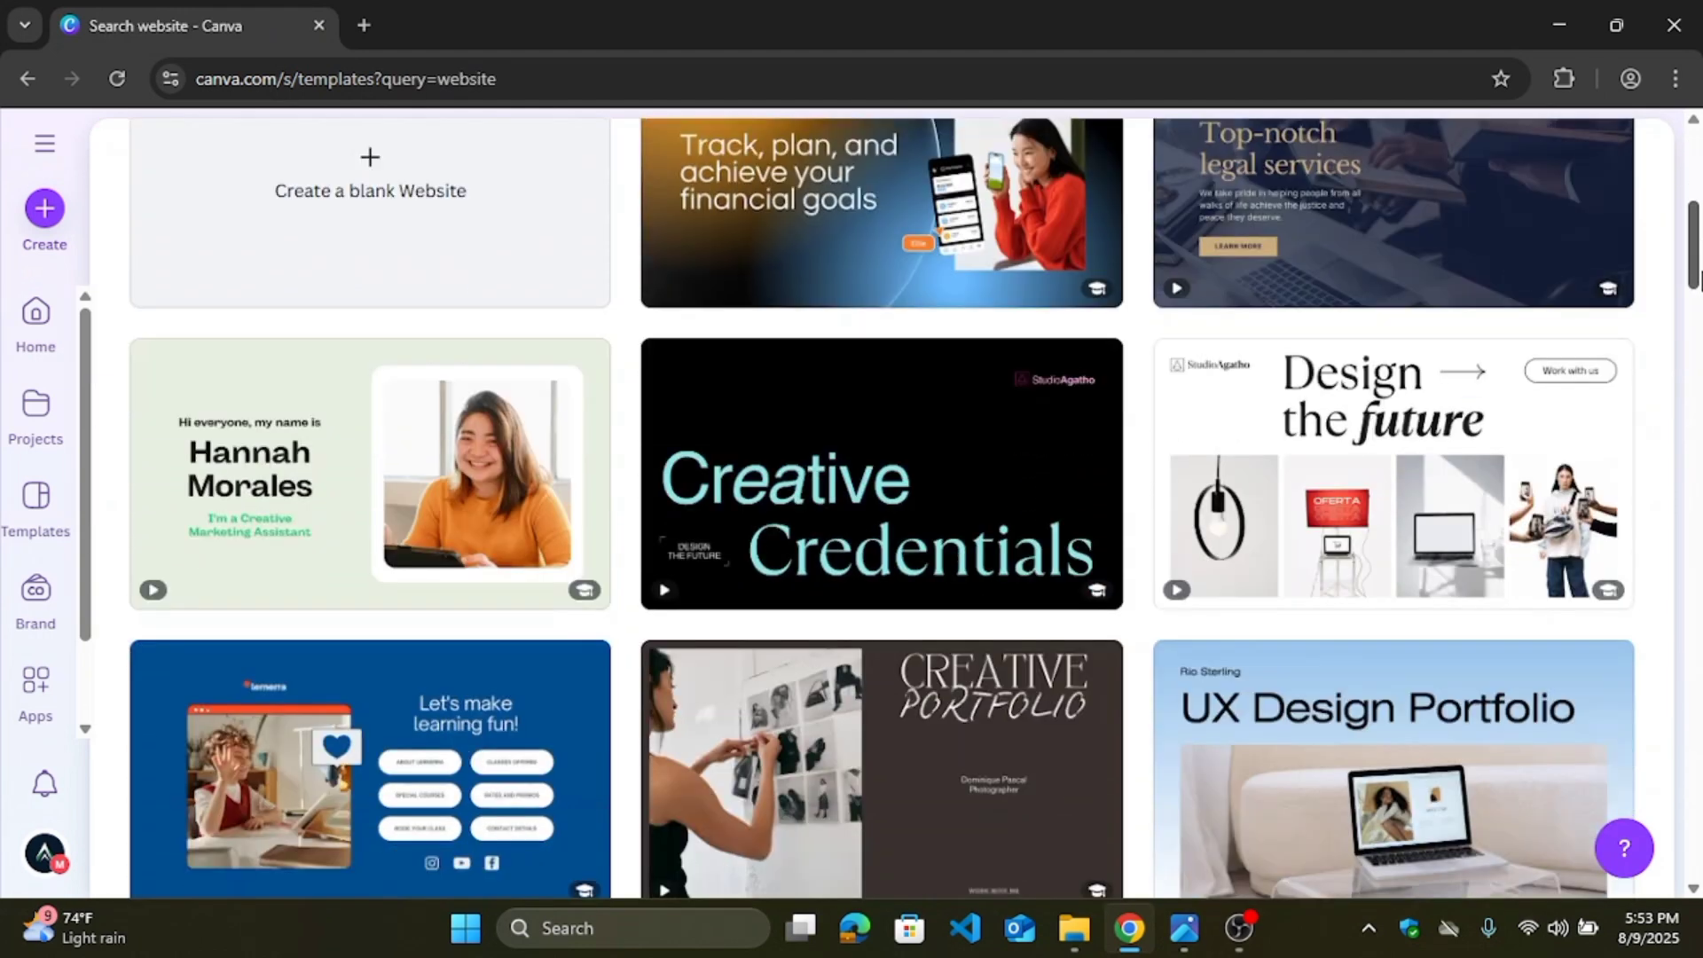
pyautogui.scroll(4, 1697, 244)
pyautogui.moveTo(1697, 239); pyautogui.dragTo(1648, 163)
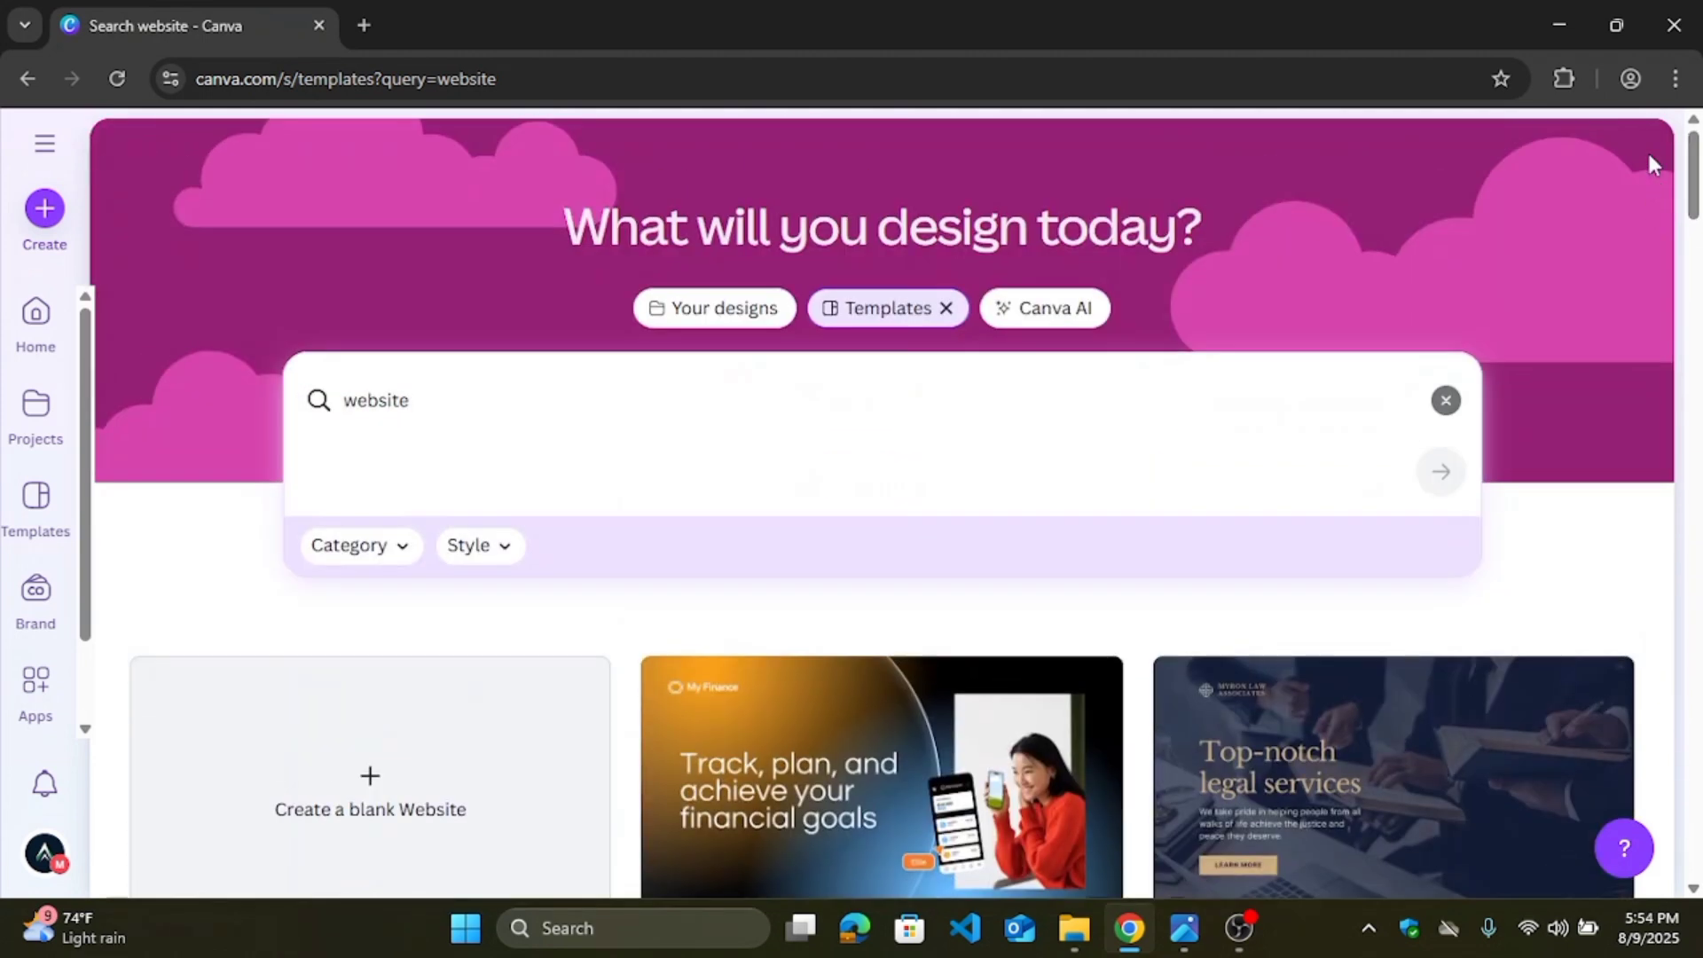
pyautogui.click(405, 552)
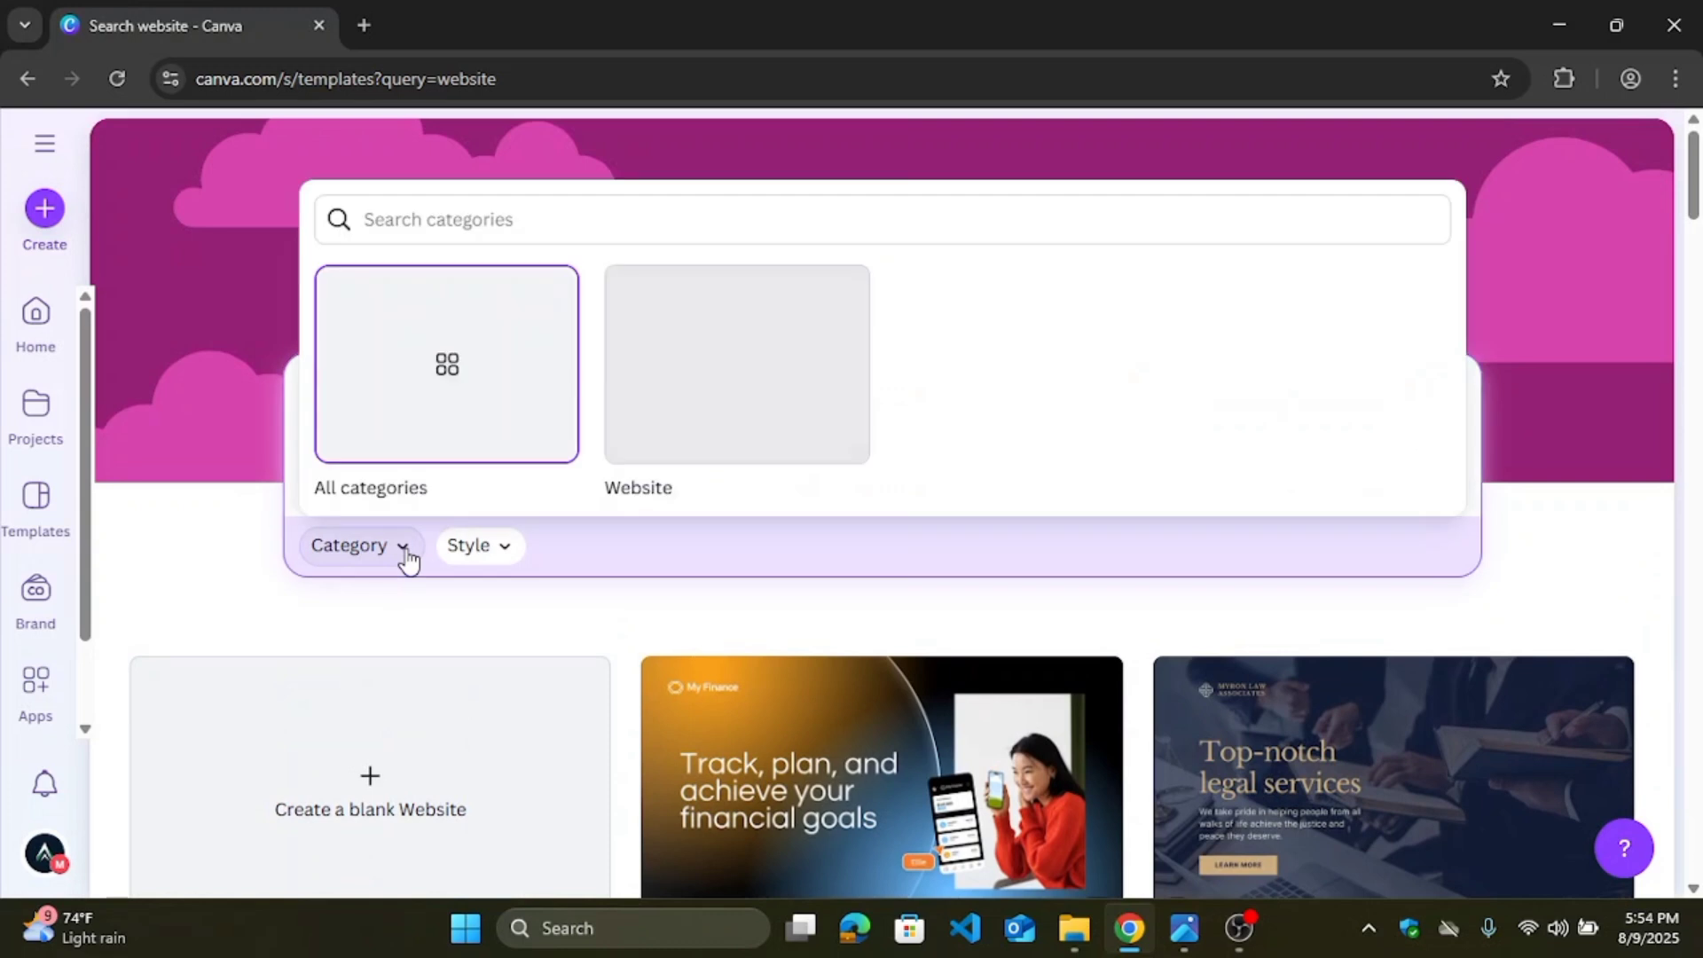
pyautogui.click(1613, 224)
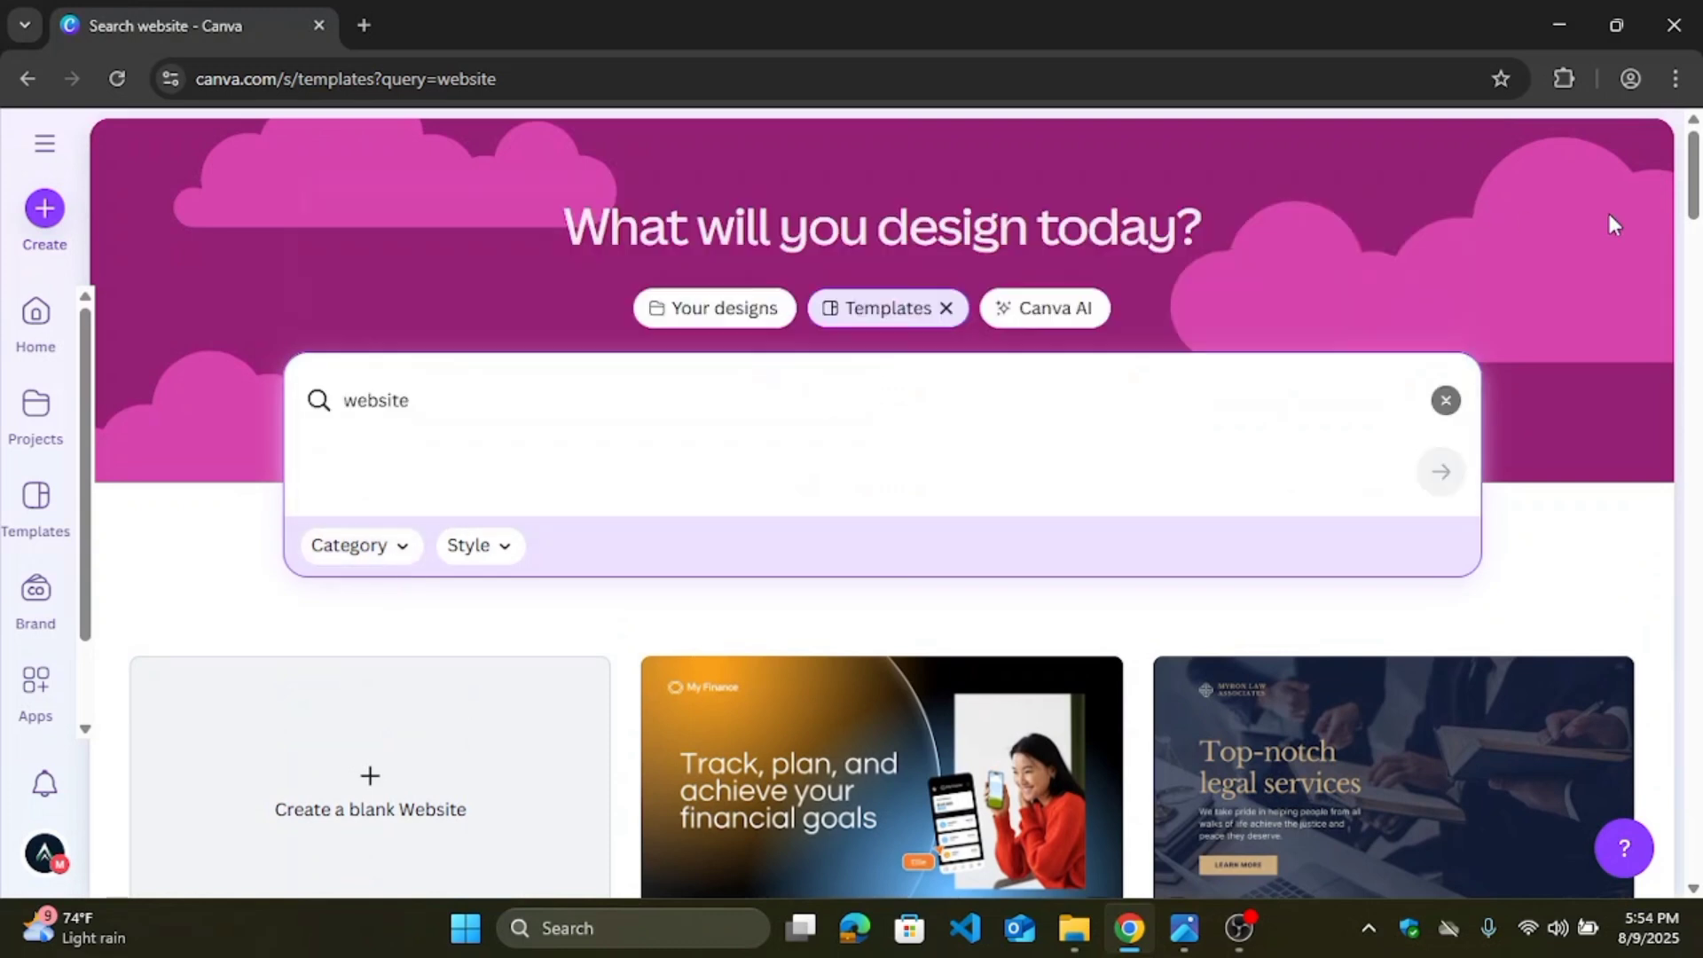
# Step: Refine the template search to "educational website"
pyautogui.click(692, 418)
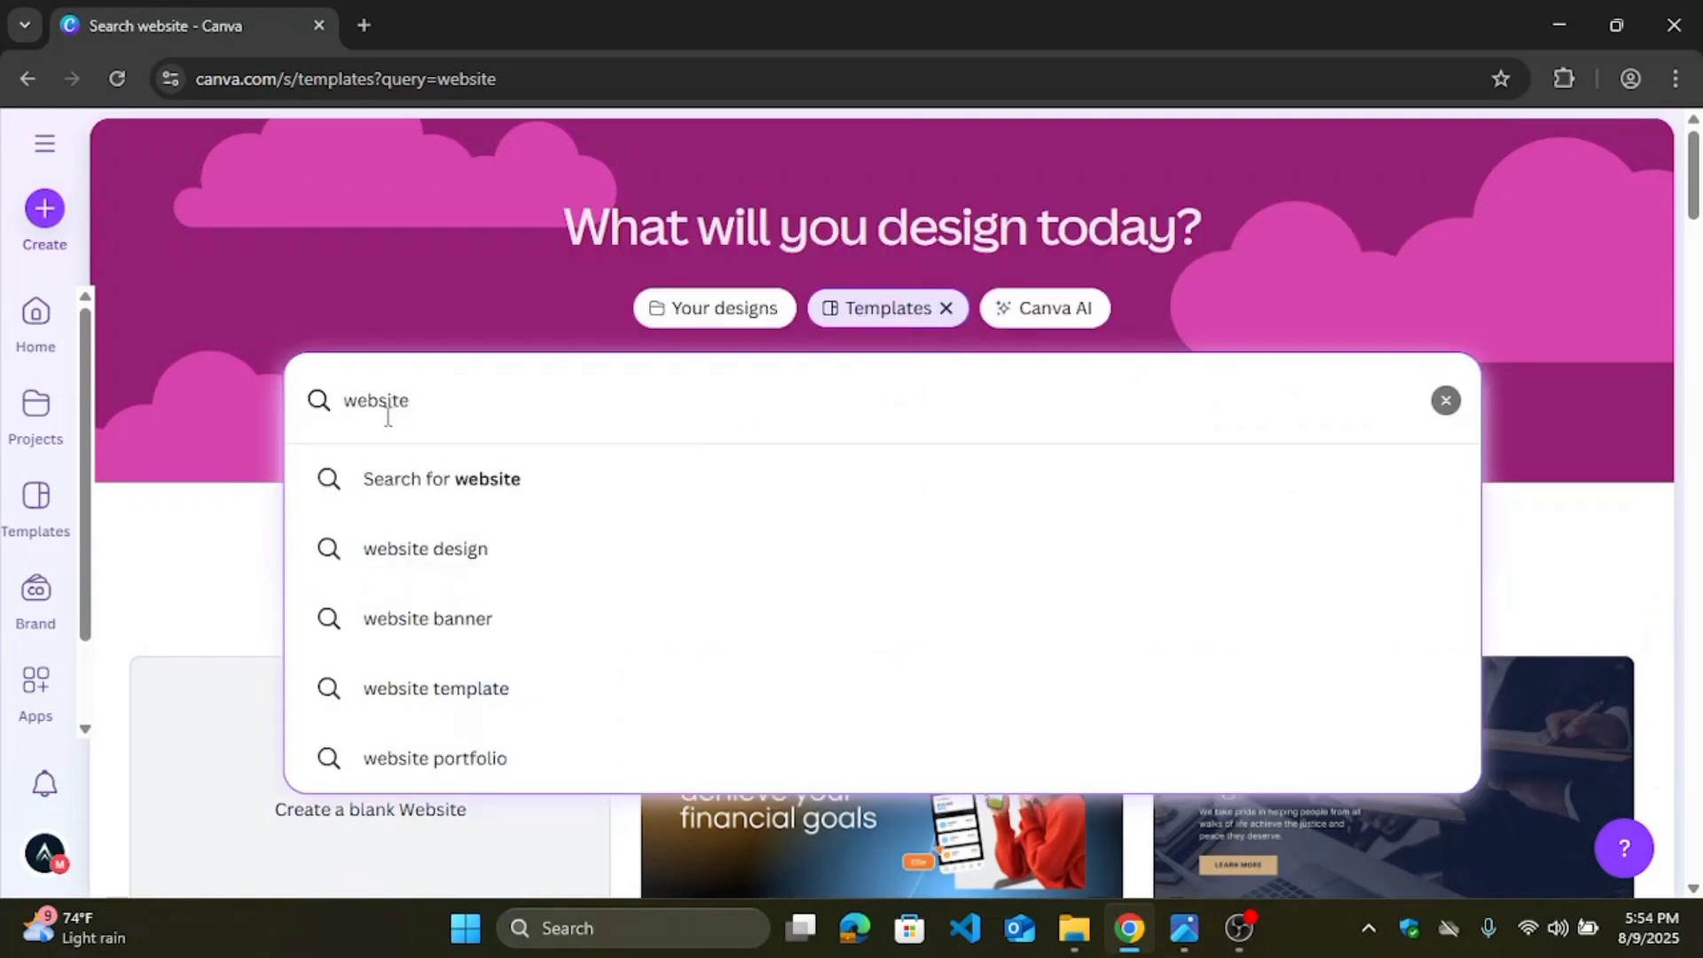
pyautogui.click(346, 400)
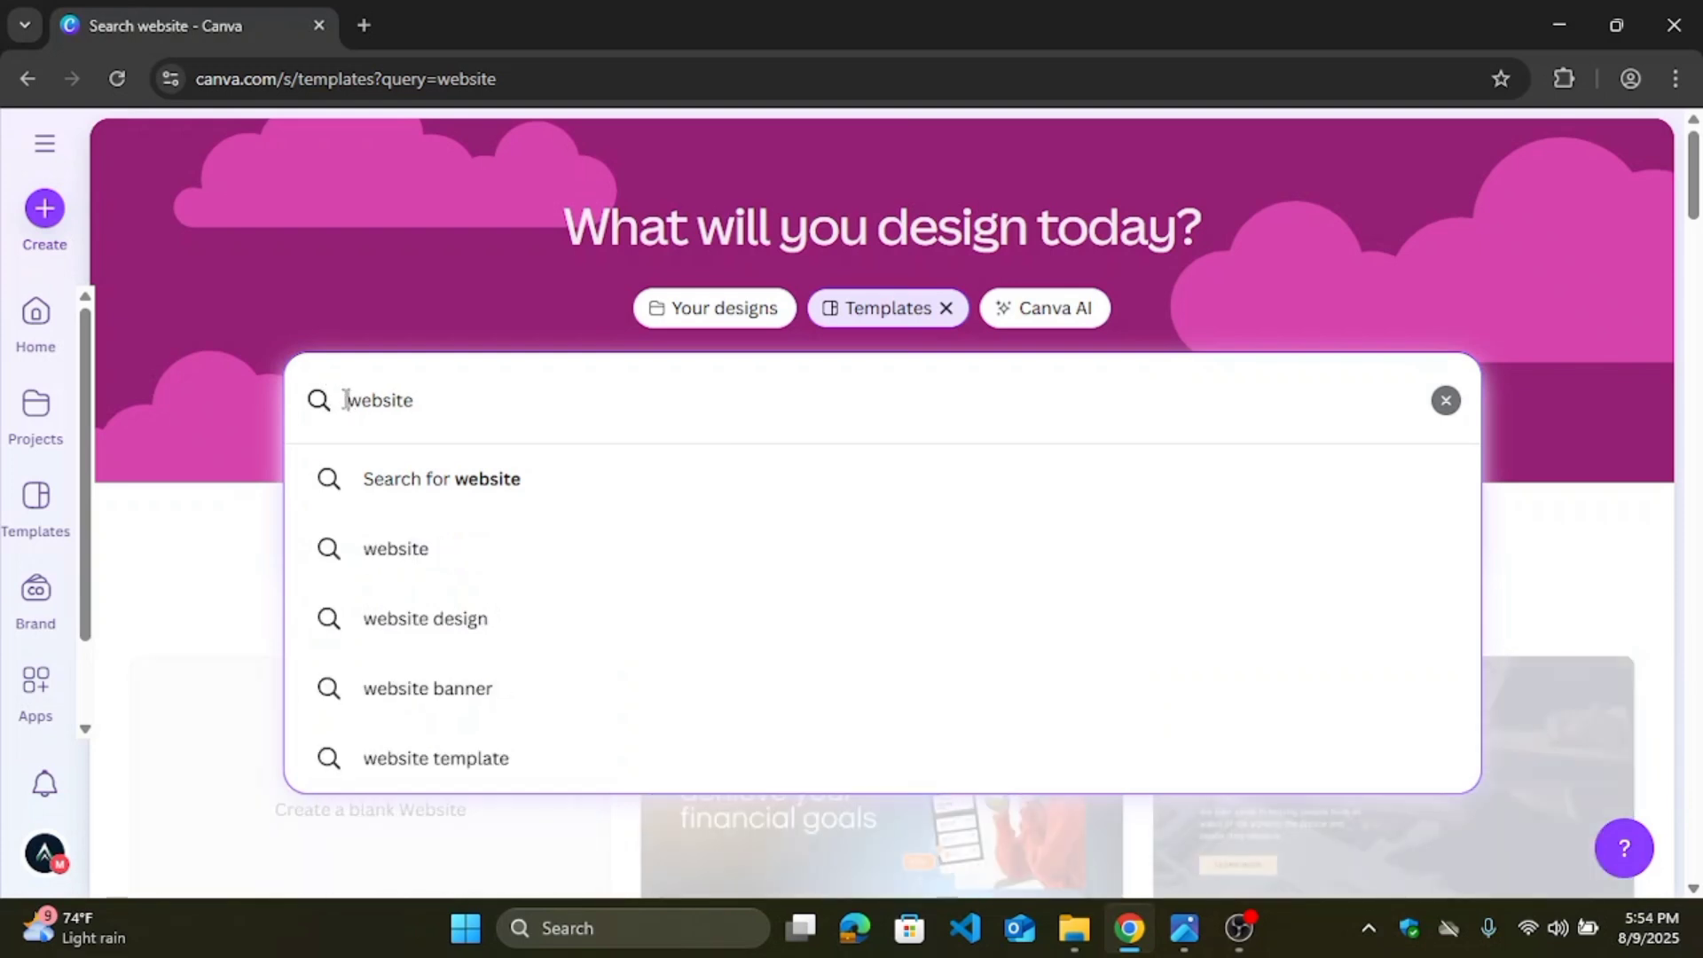
pyautogui.write('edu')
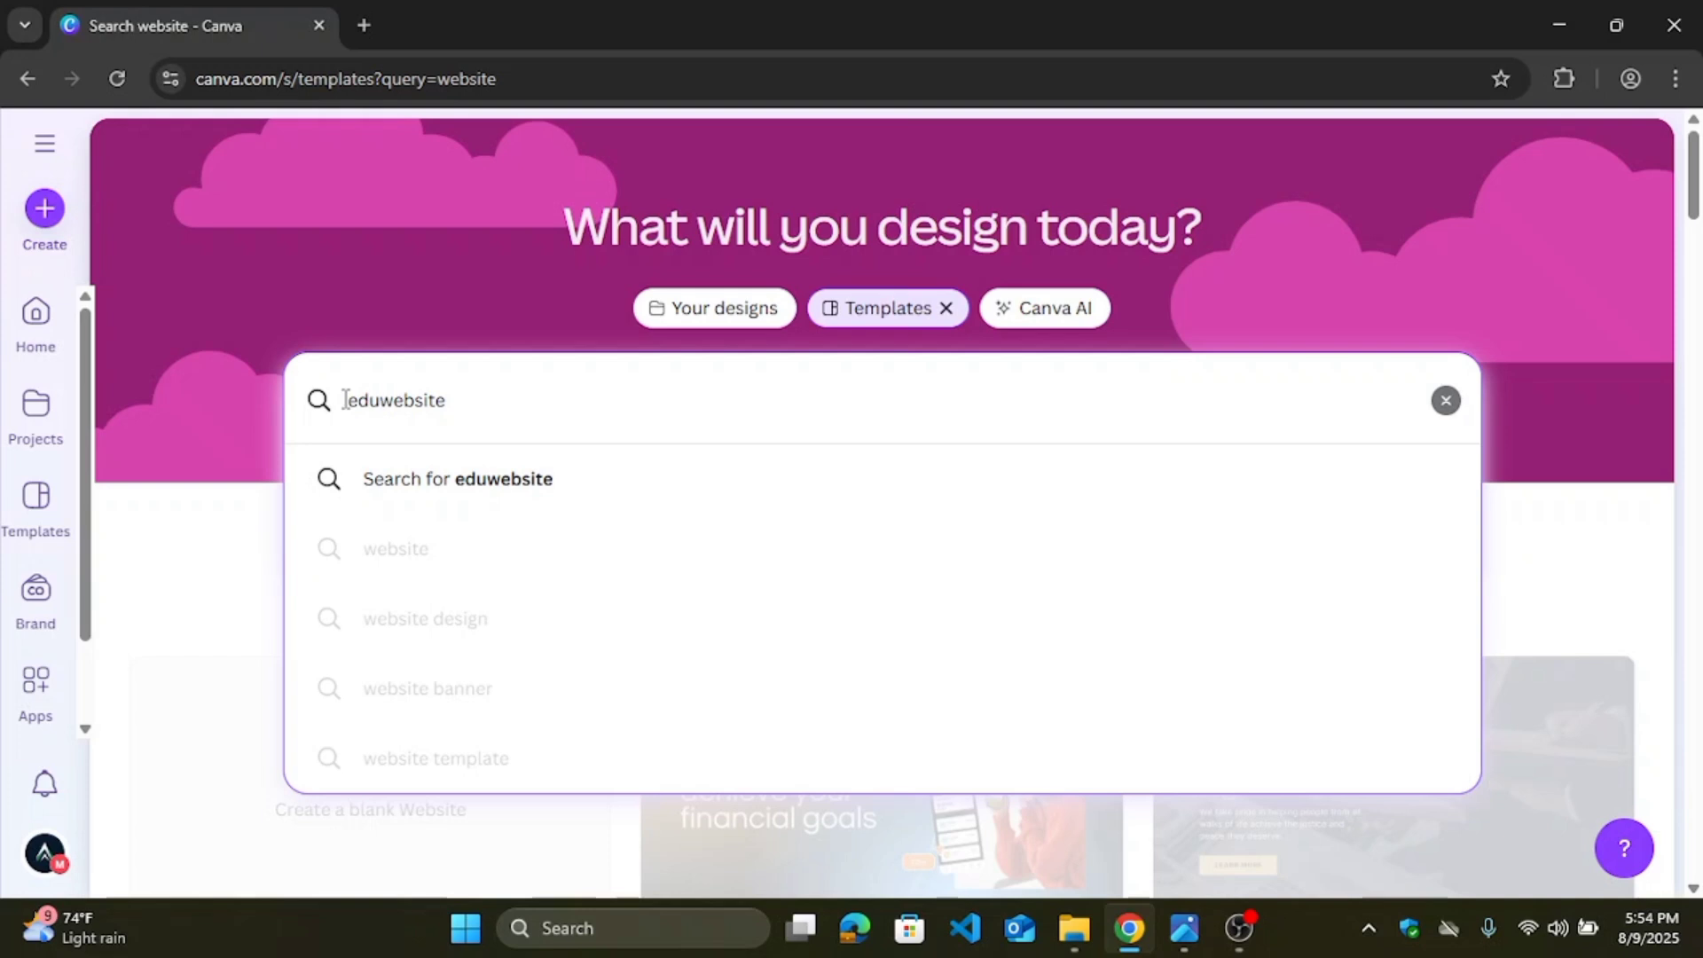
pyautogui.write('cational')
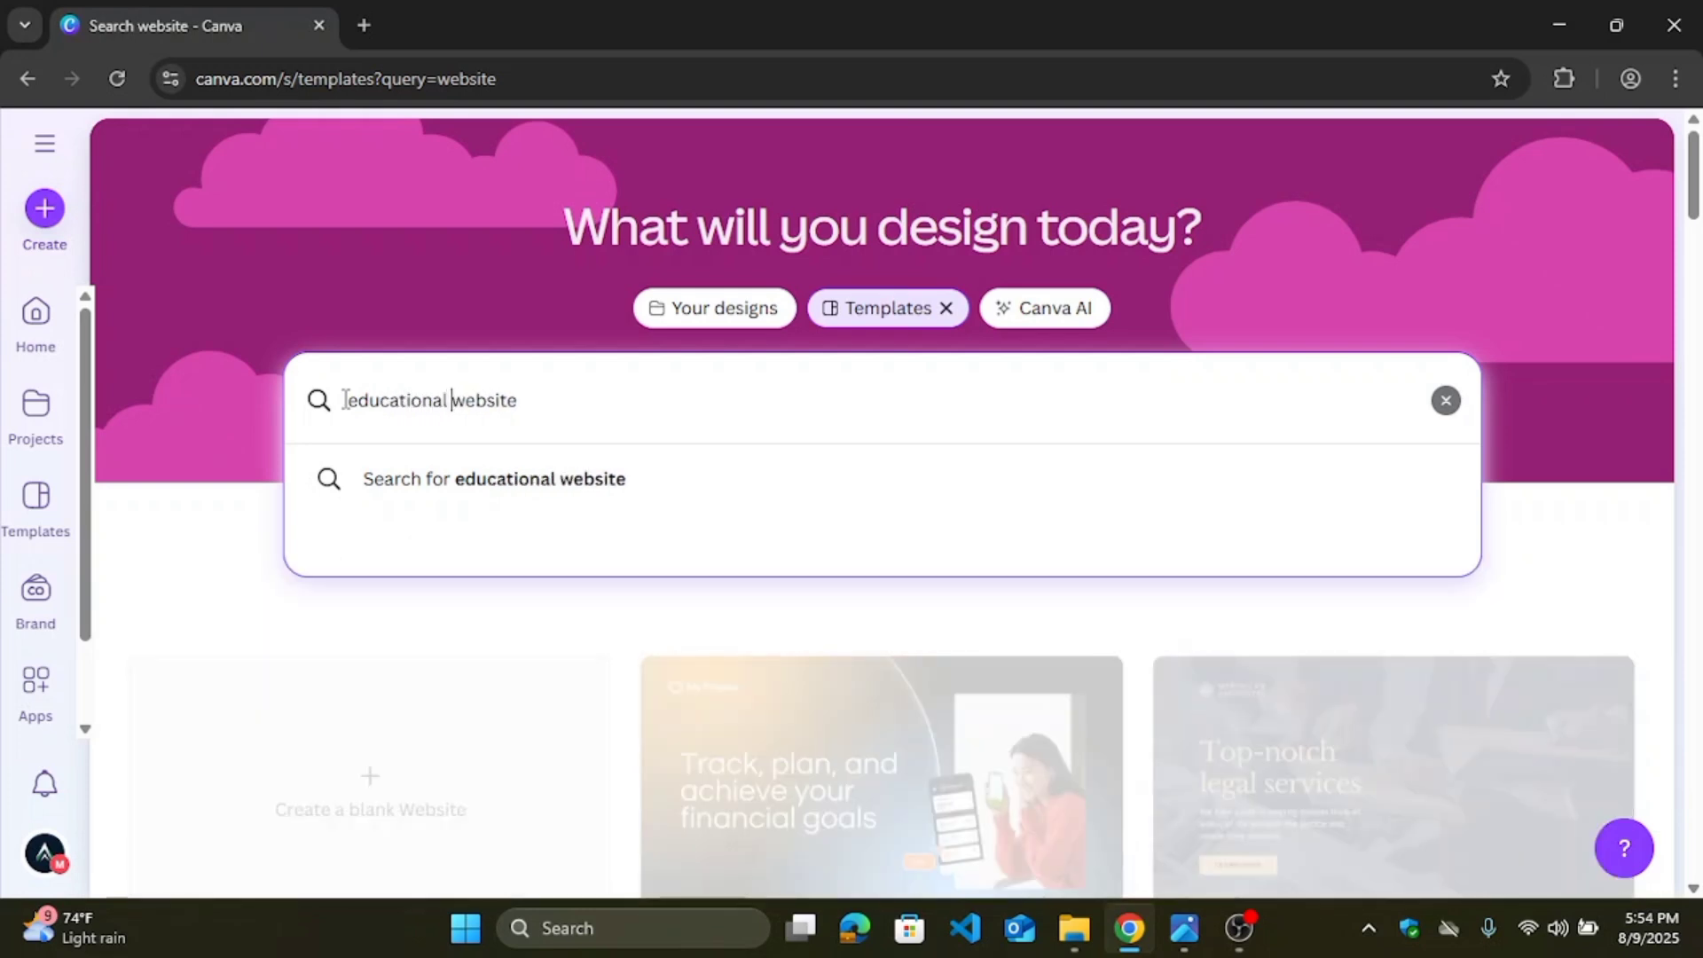
pyautogui.press('Return')
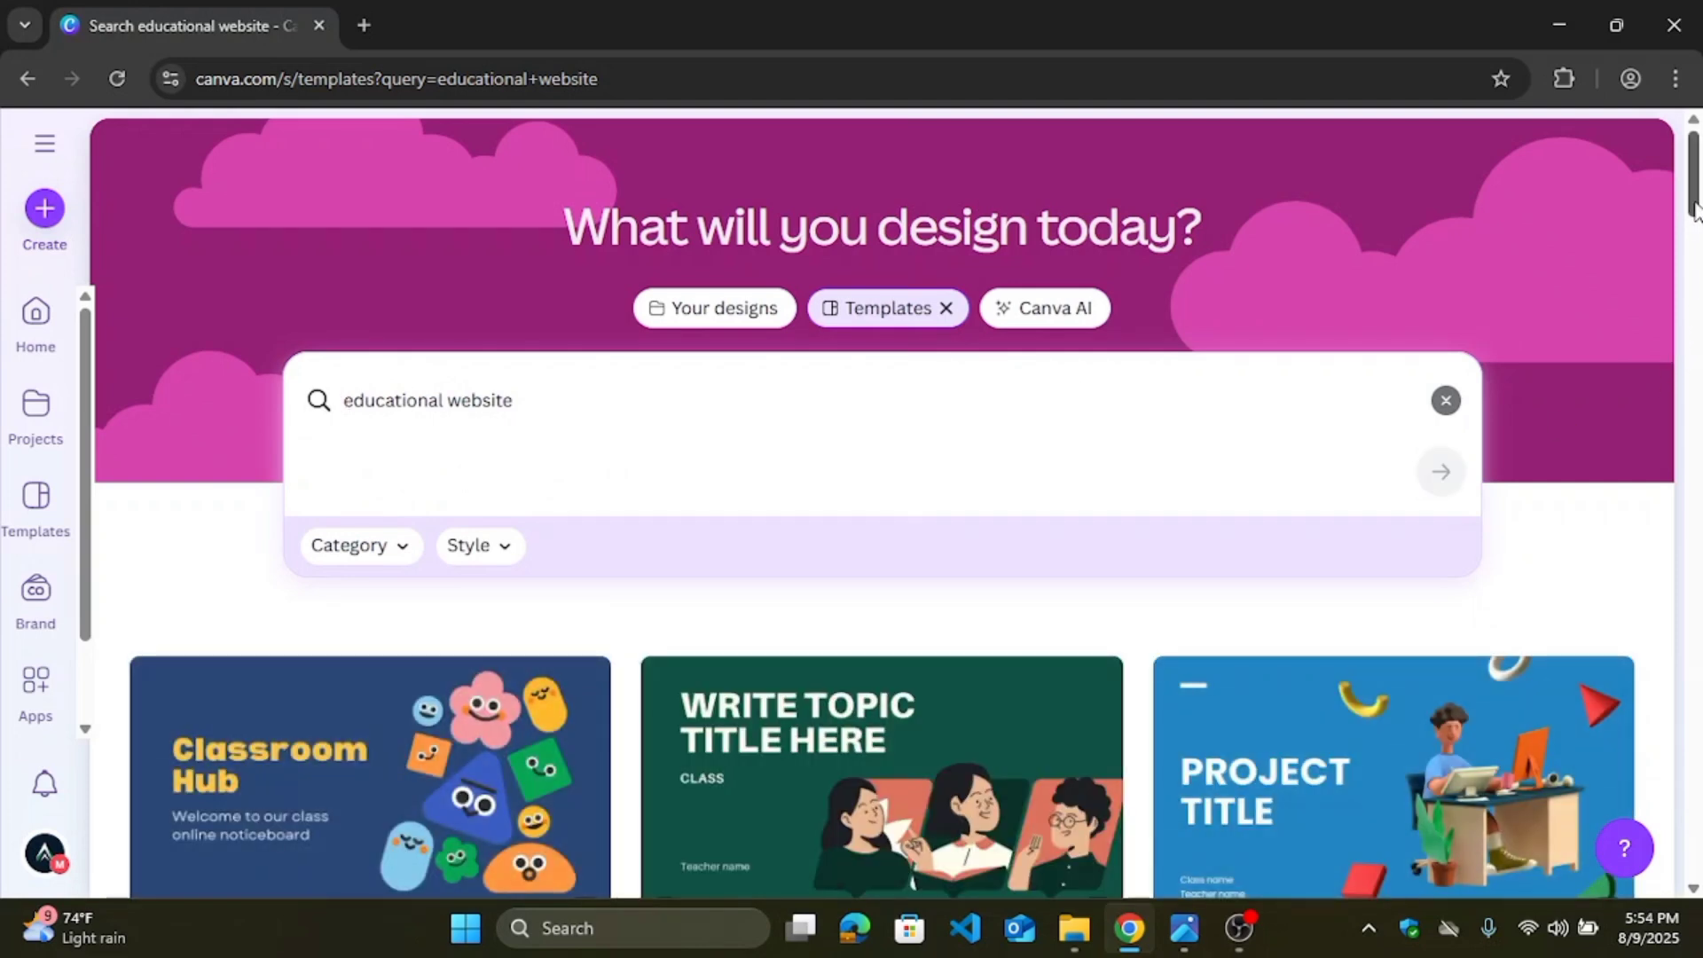
pyautogui.moveTo(1695, 208); pyautogui.dragTo(1697, 168)
# Step: Change the template search to "tech website" by replacing the word "educational"
pyautogui.moveTo(445, 402); pyautogui.dragTo(323, 401)
pyautogui.write('tec')
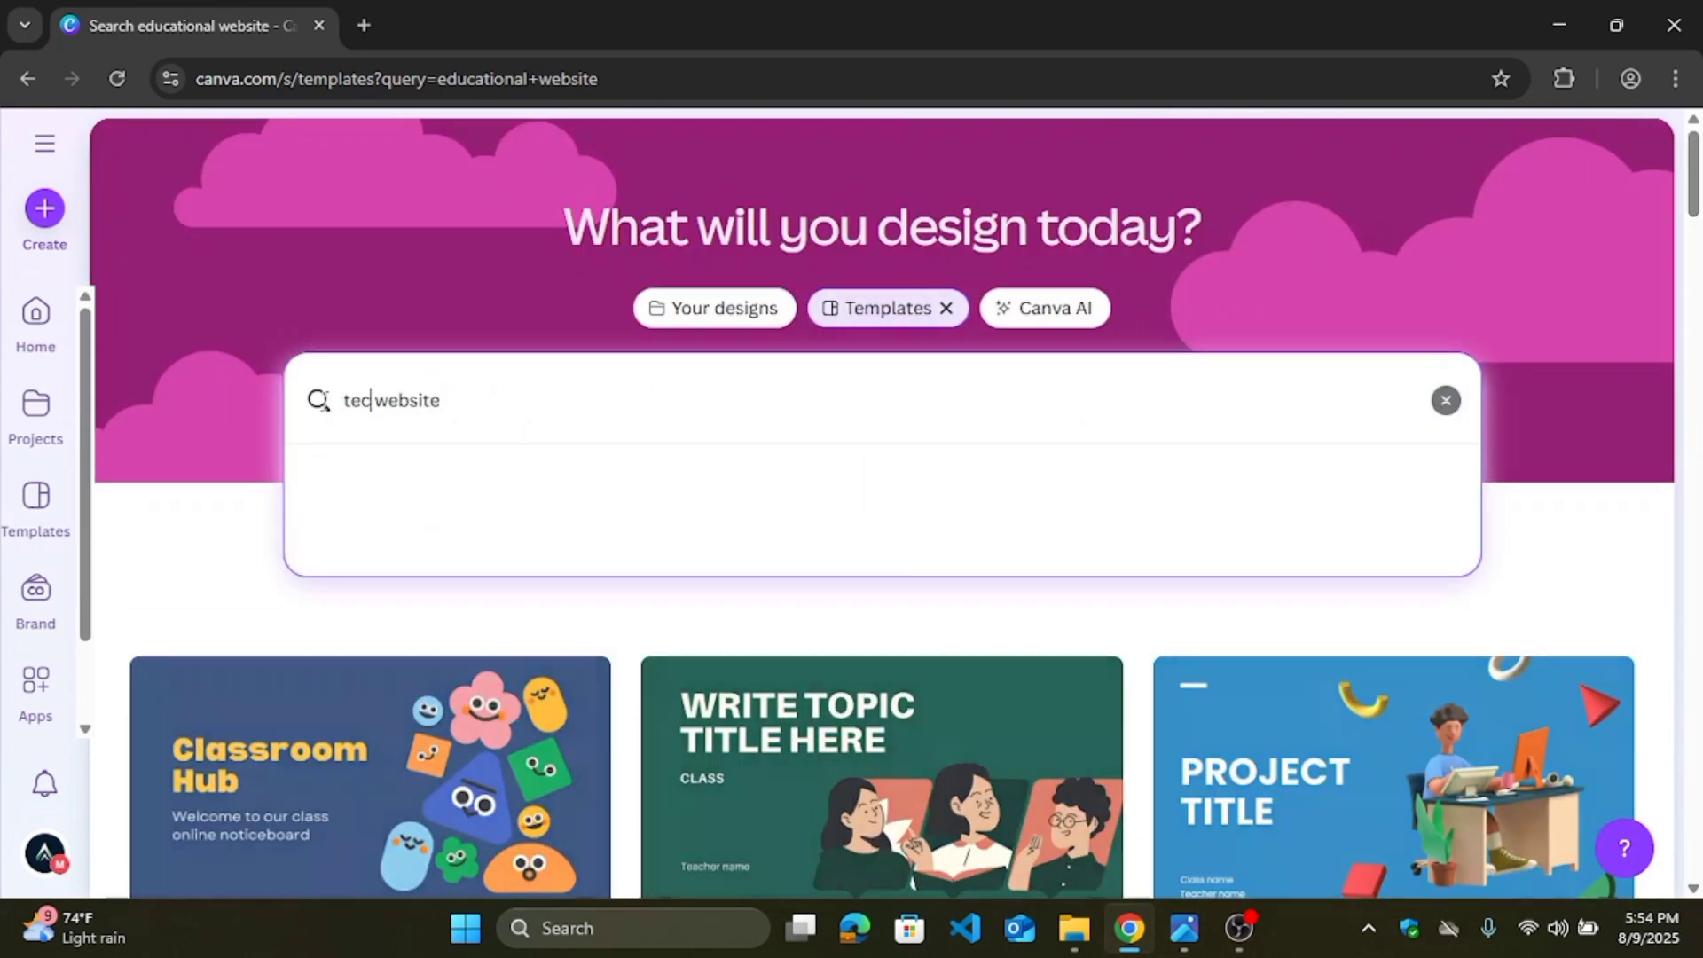
pyautogui.write('h')
pyautogui.press('Return')
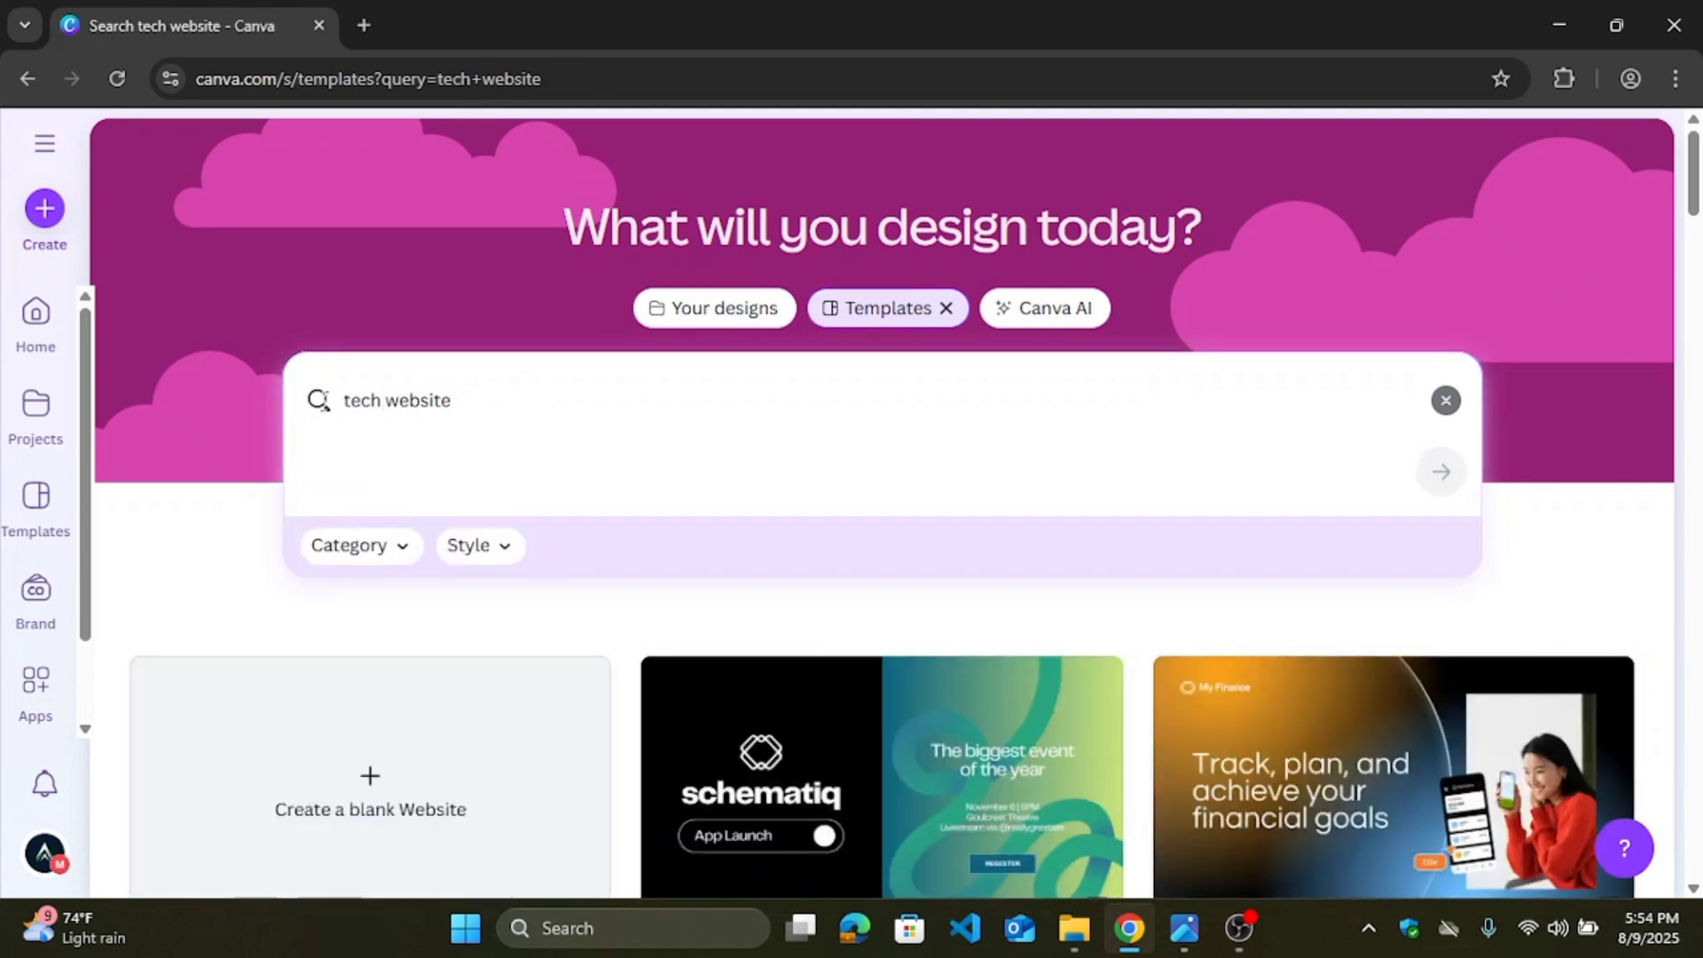
pyautogui.moveTo(1695, 190); pyautogui.dragTo(1668, 133)
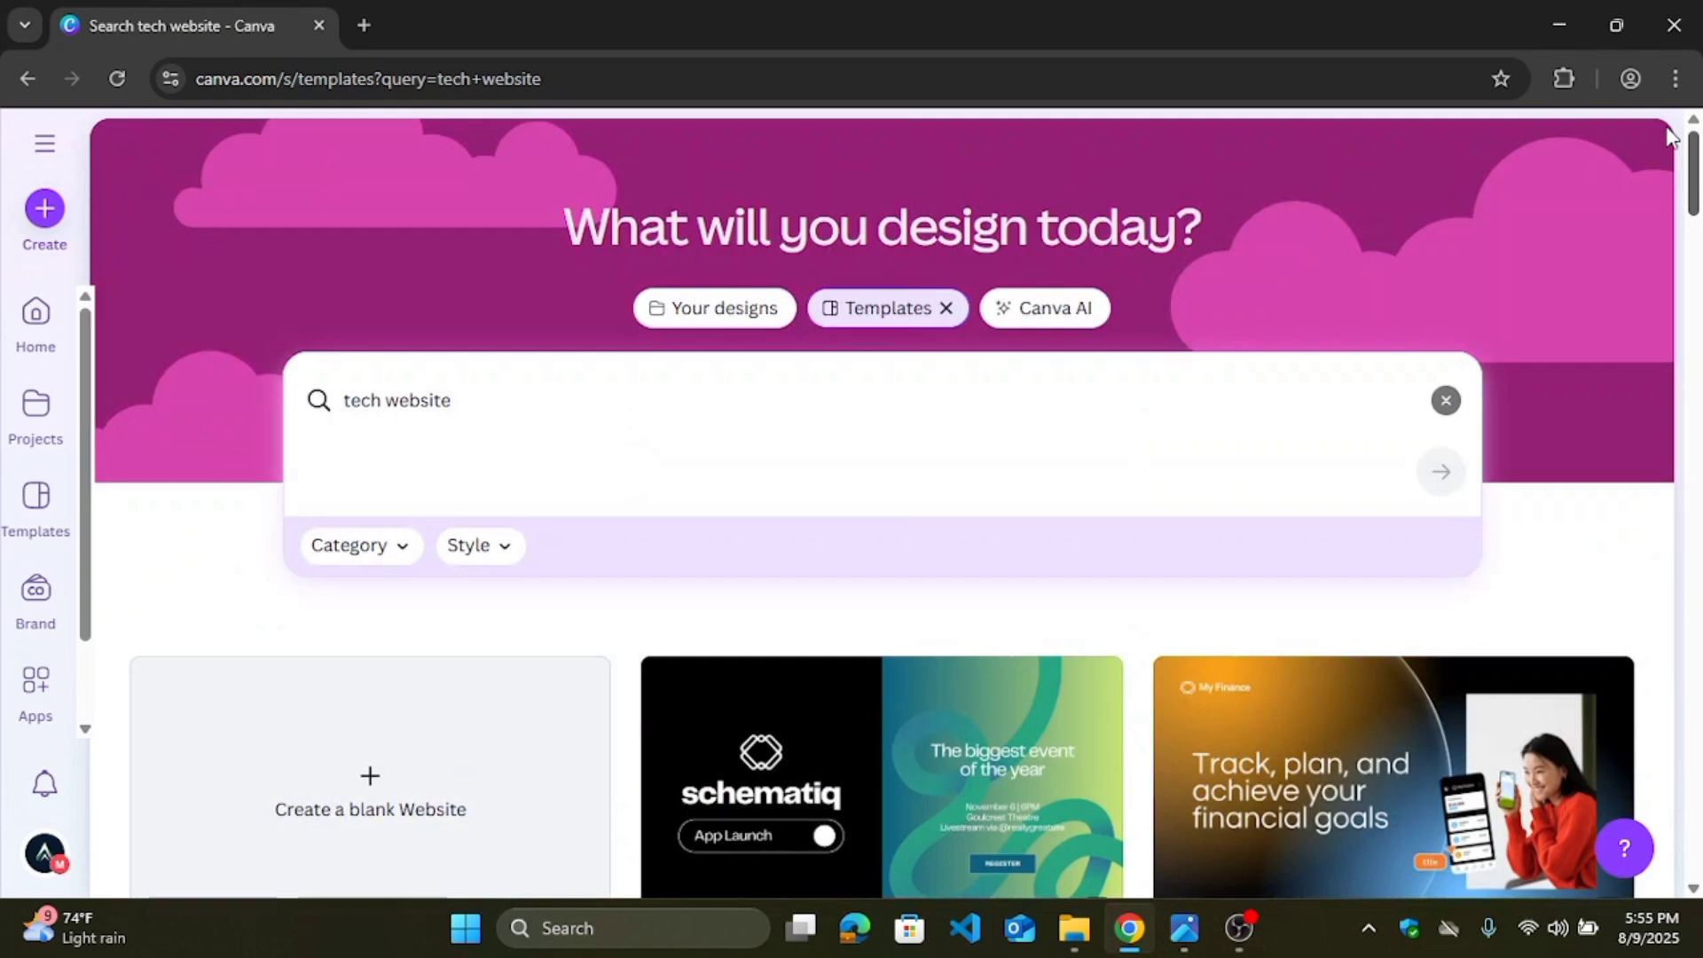
pyautogui.moveTo(1672, 197); pyautogui.dragTo(1662, 232)
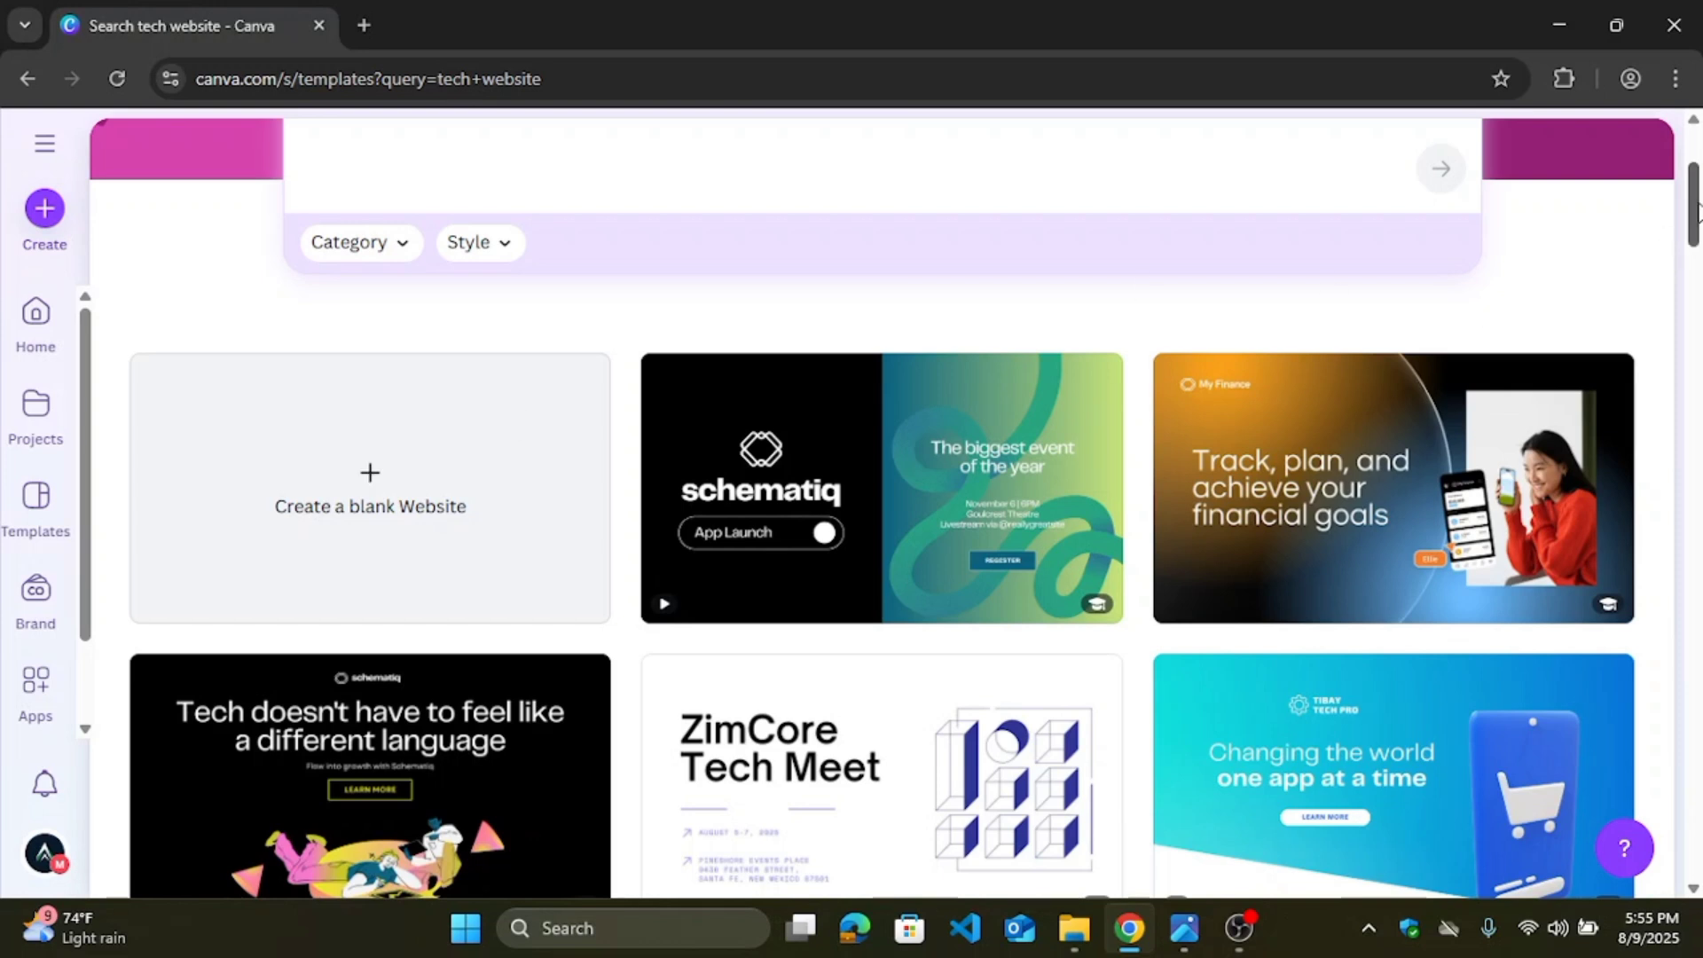
# Step: Choose the Learning Hub Website template from the results and open it for customizing
pyautogui.moveTo(1694, 213); pyautogui.dragTo(1695, 355)
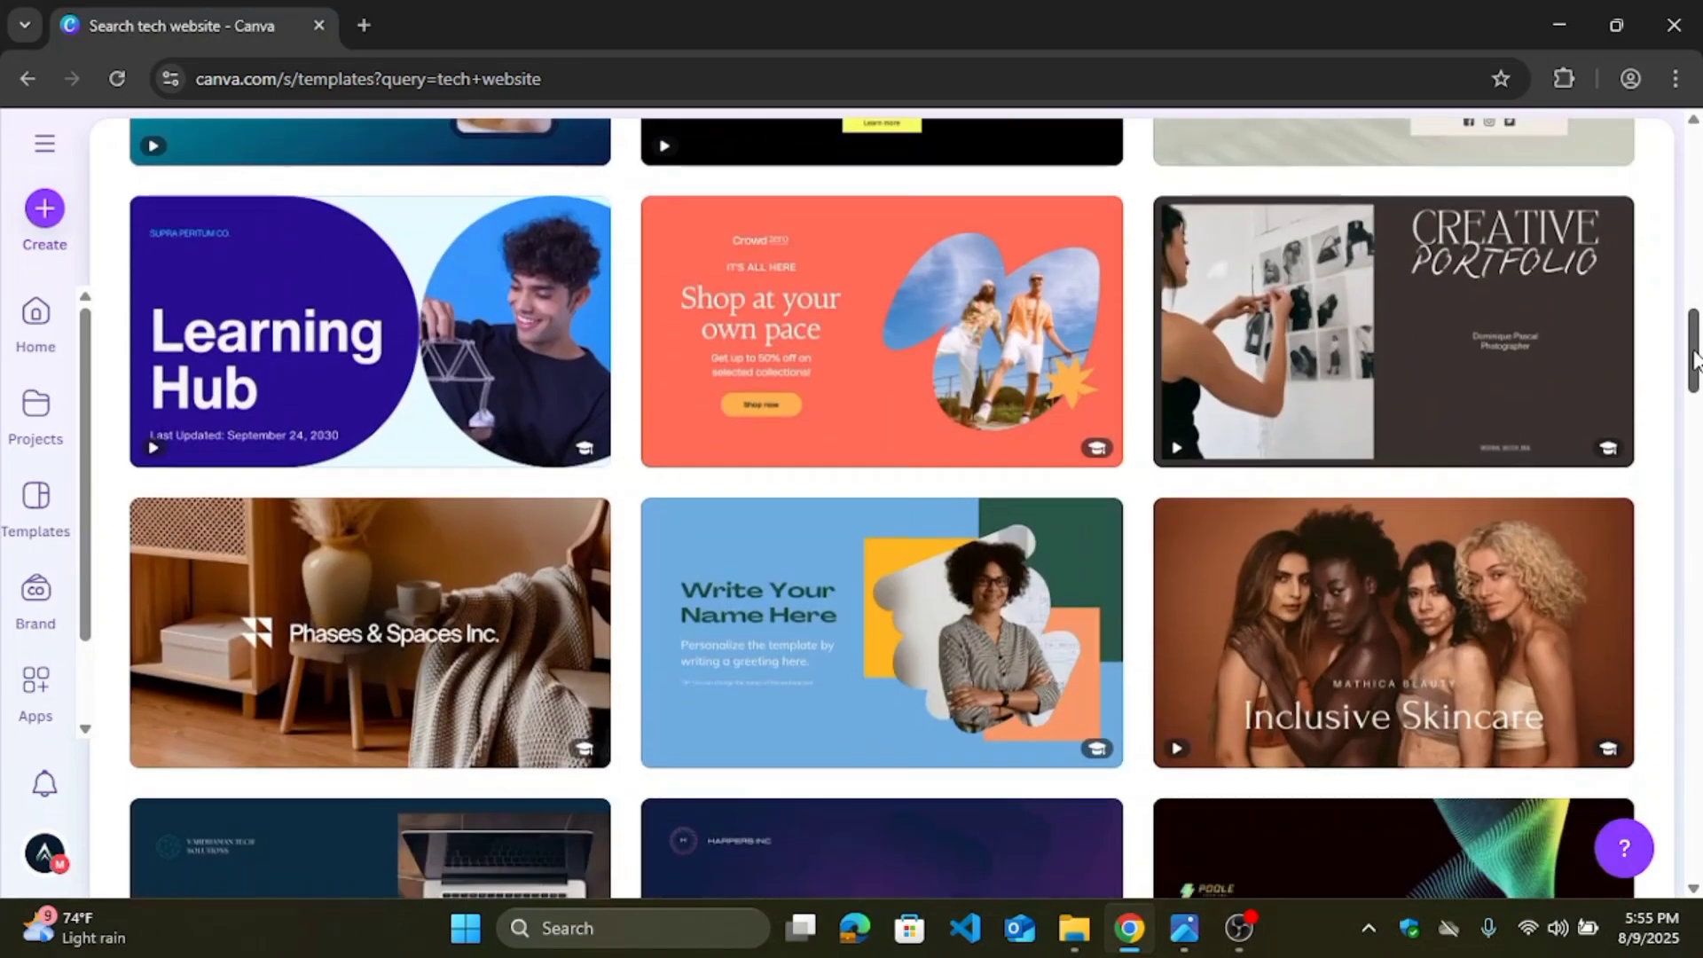
pyautogui.click(342, 371)
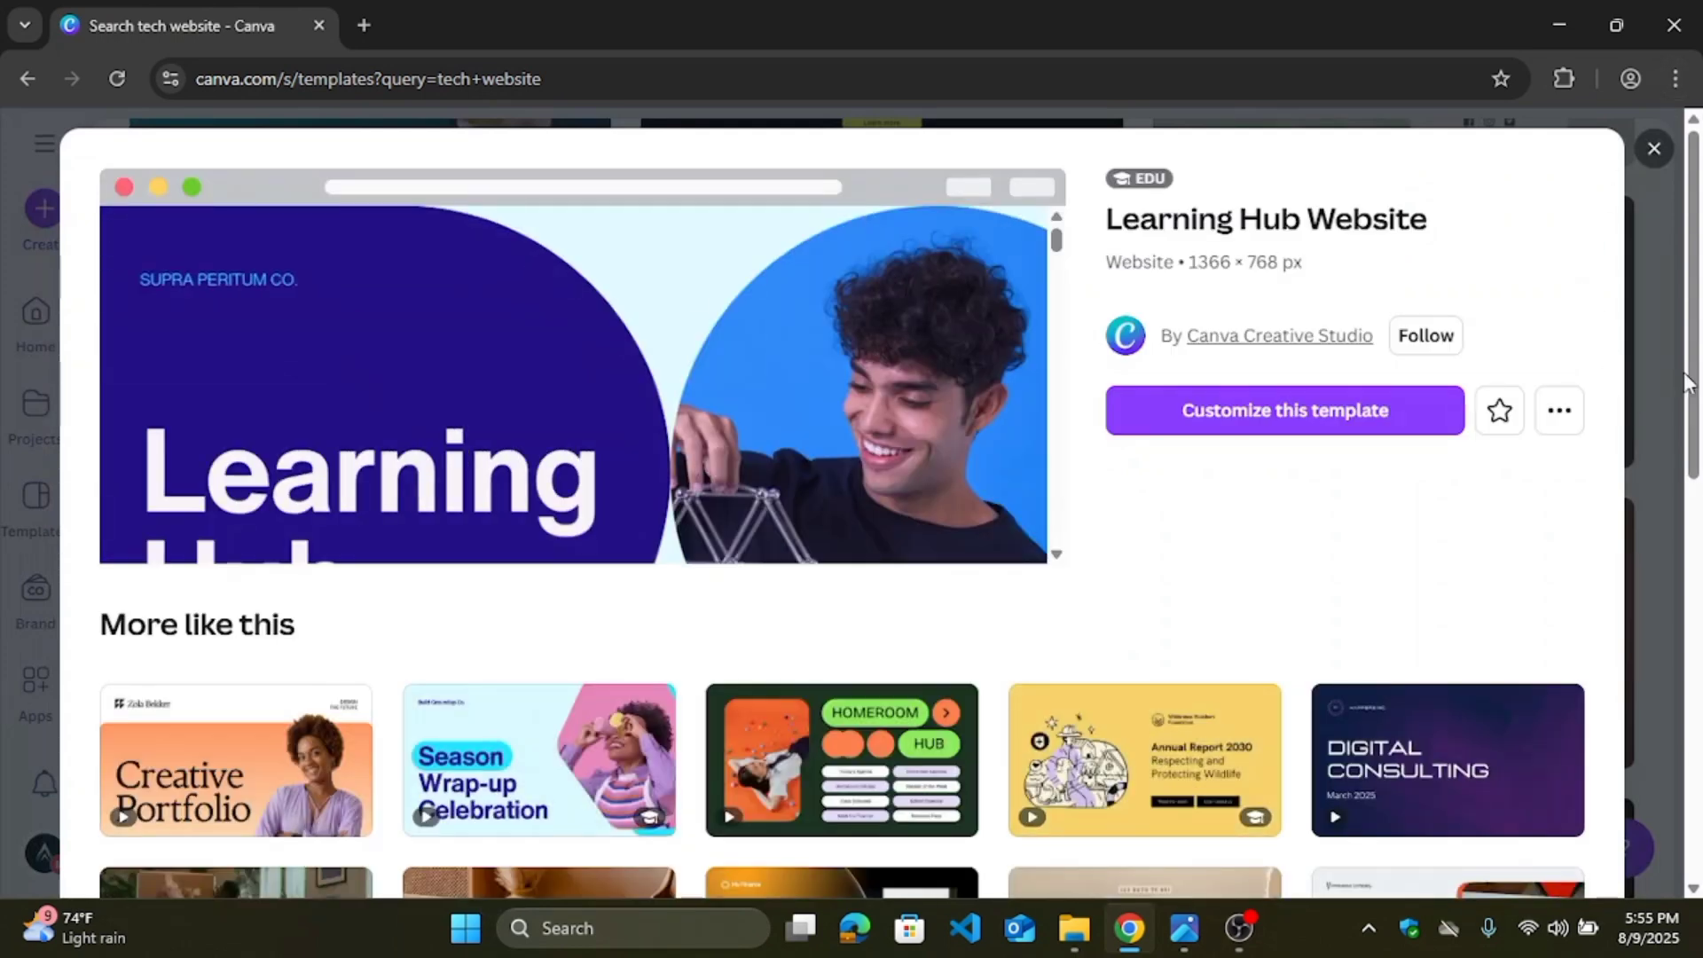
pyautogui.moveTo(1699, 382)
pyautogui.mouseDown()
pyautogui.moveTo(1698, 772)
pyautogui.moveTo(1684, 391)
pyautogui.mouseUp()
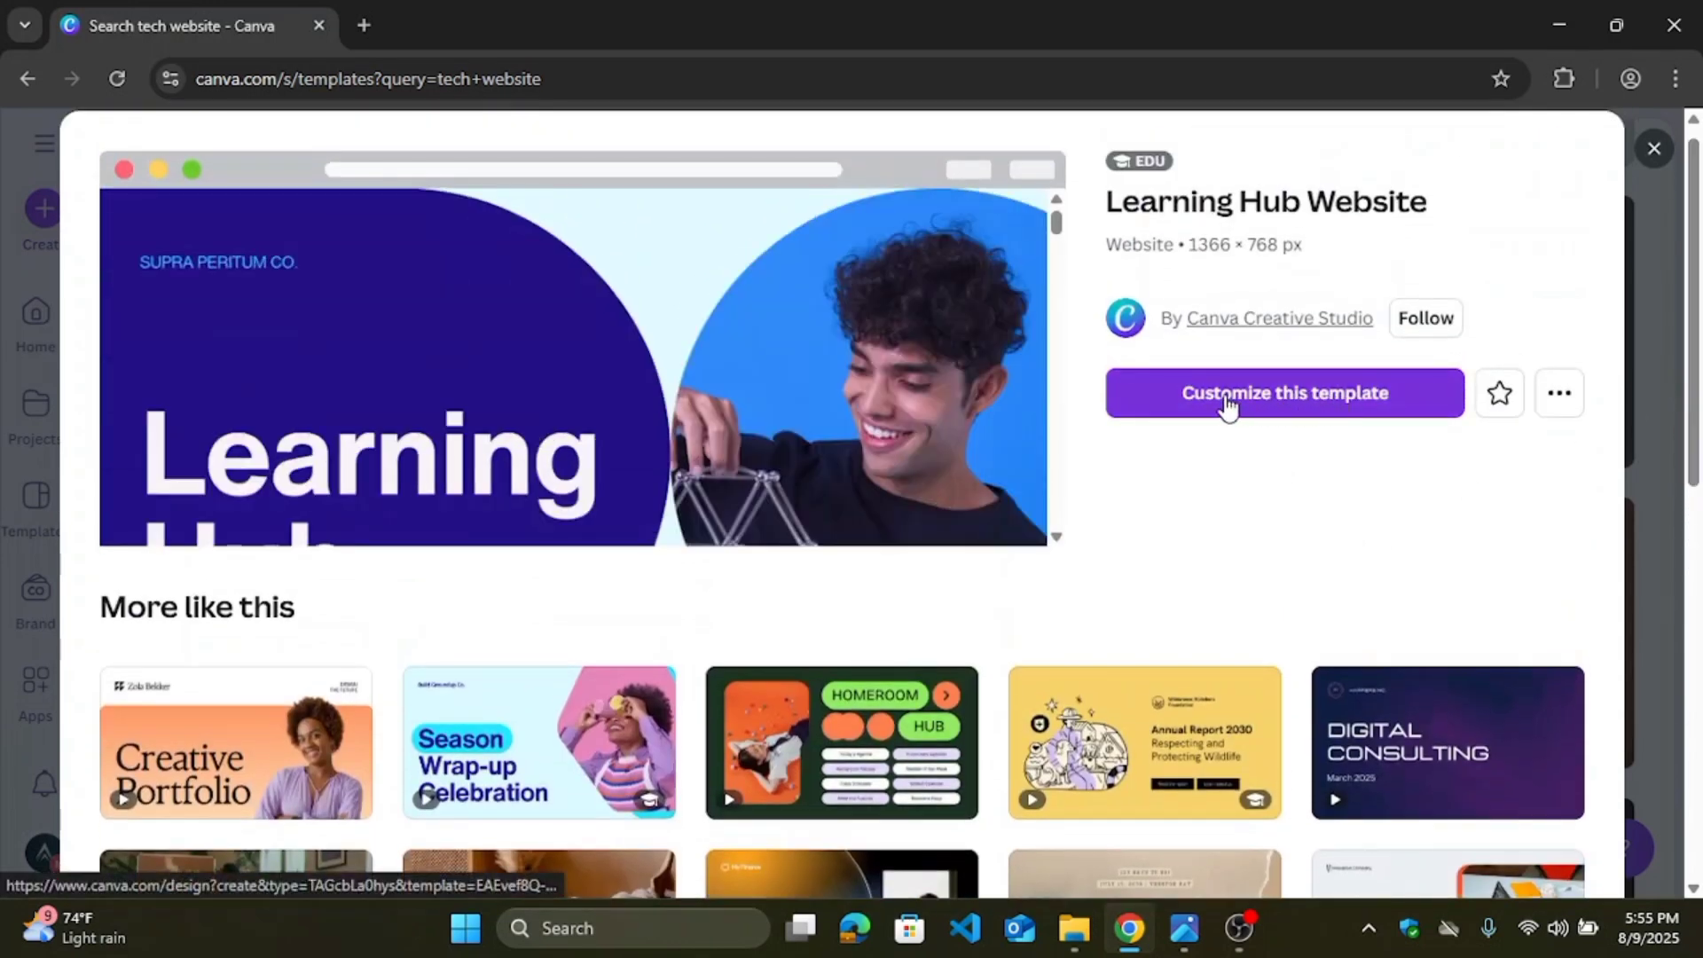
pyautogui.click(1318, 399)
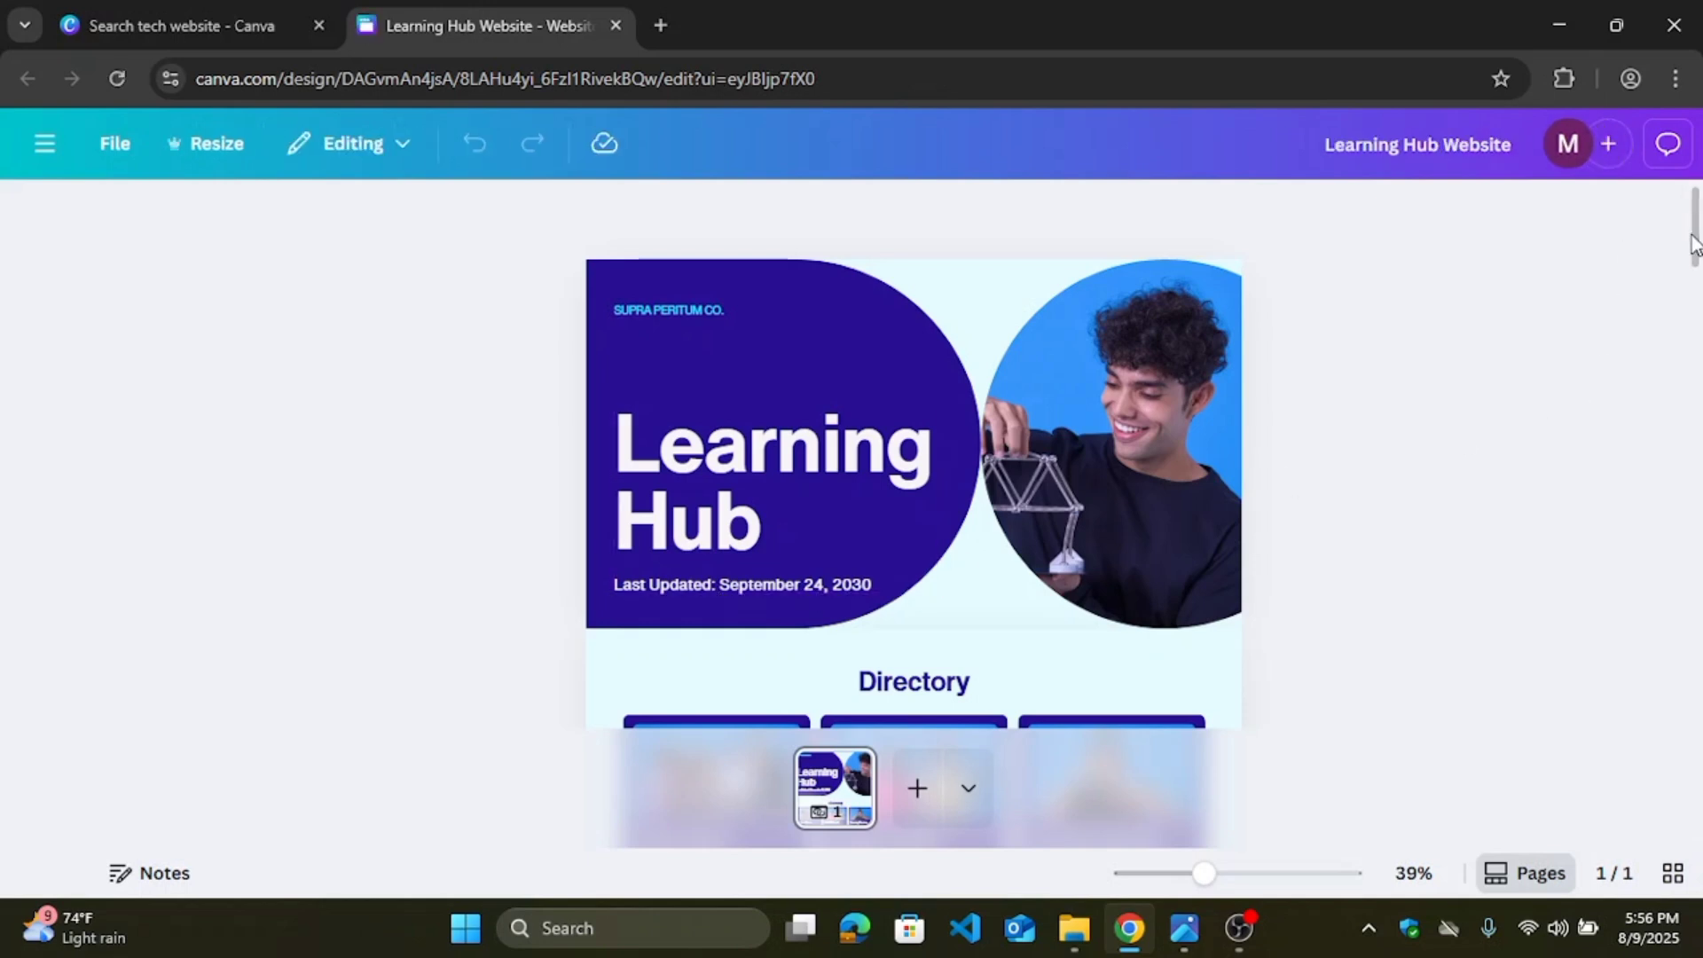
# Step: Review the Learning Hub page's sections and add a new section below "Any suggestions or questions?"
pyautogui.moveTo(1695, 244); pyautogui.dragTo(1695, 777)
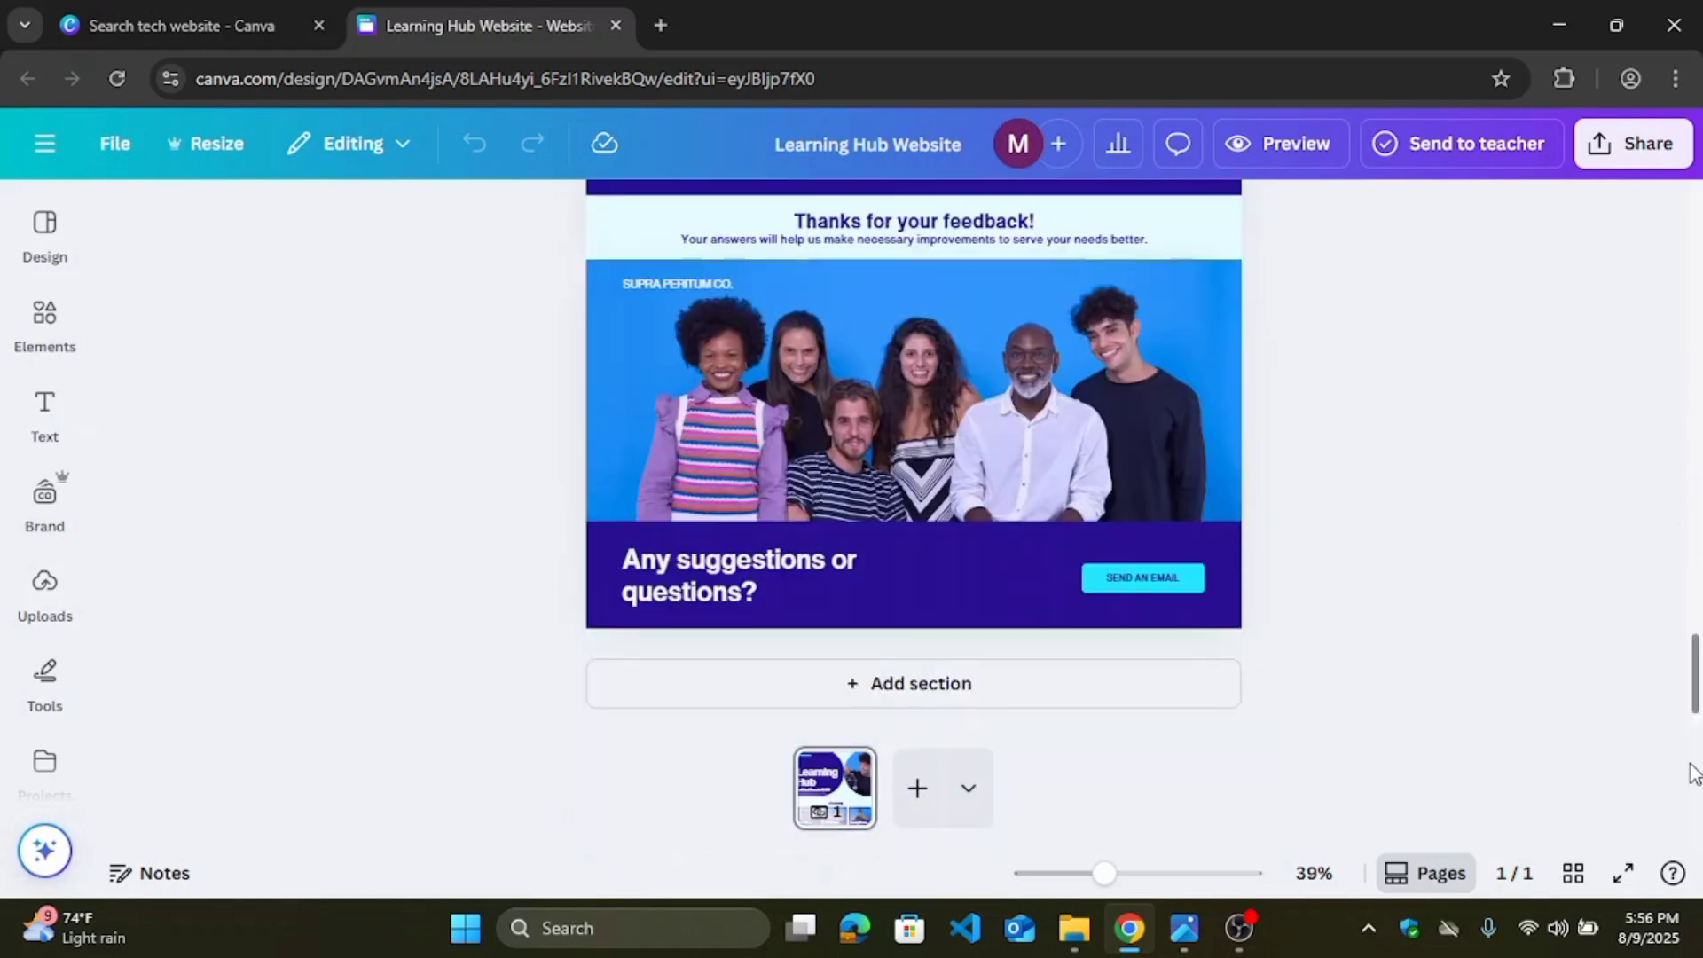
pyautogui.moveTo(1694, 701); pyautogui.dragTo(1696, 200)
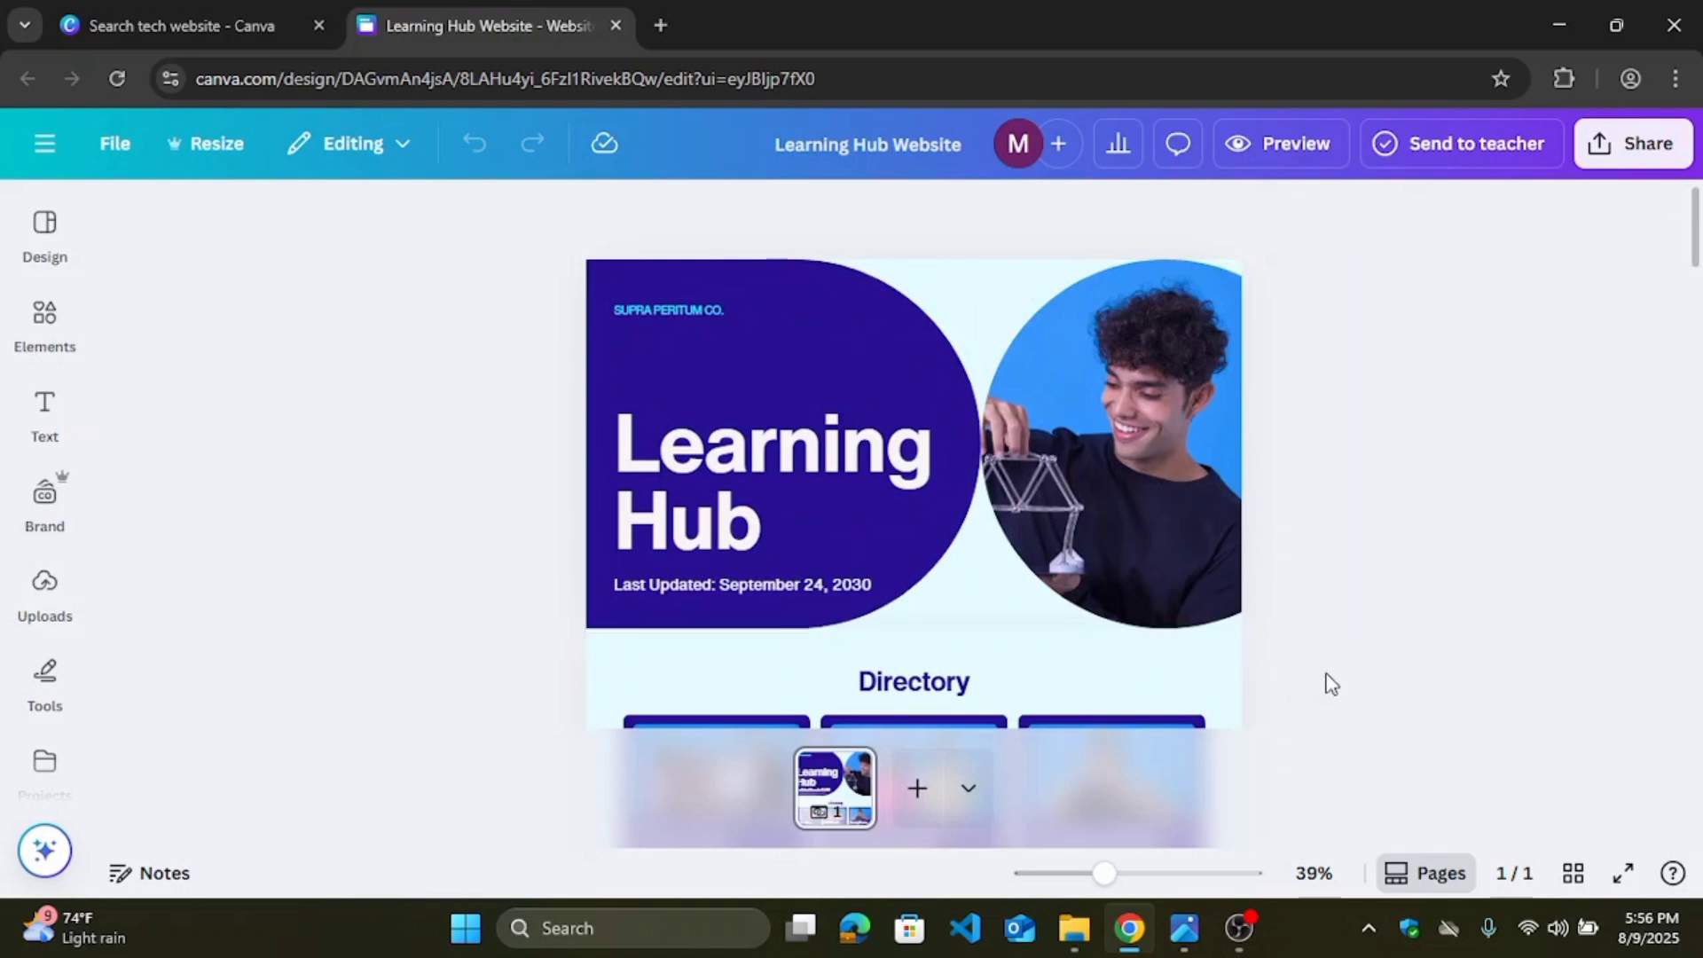
pyautogui.moveTo(1698, 289); pyautogui.dragTo(1696, 364)
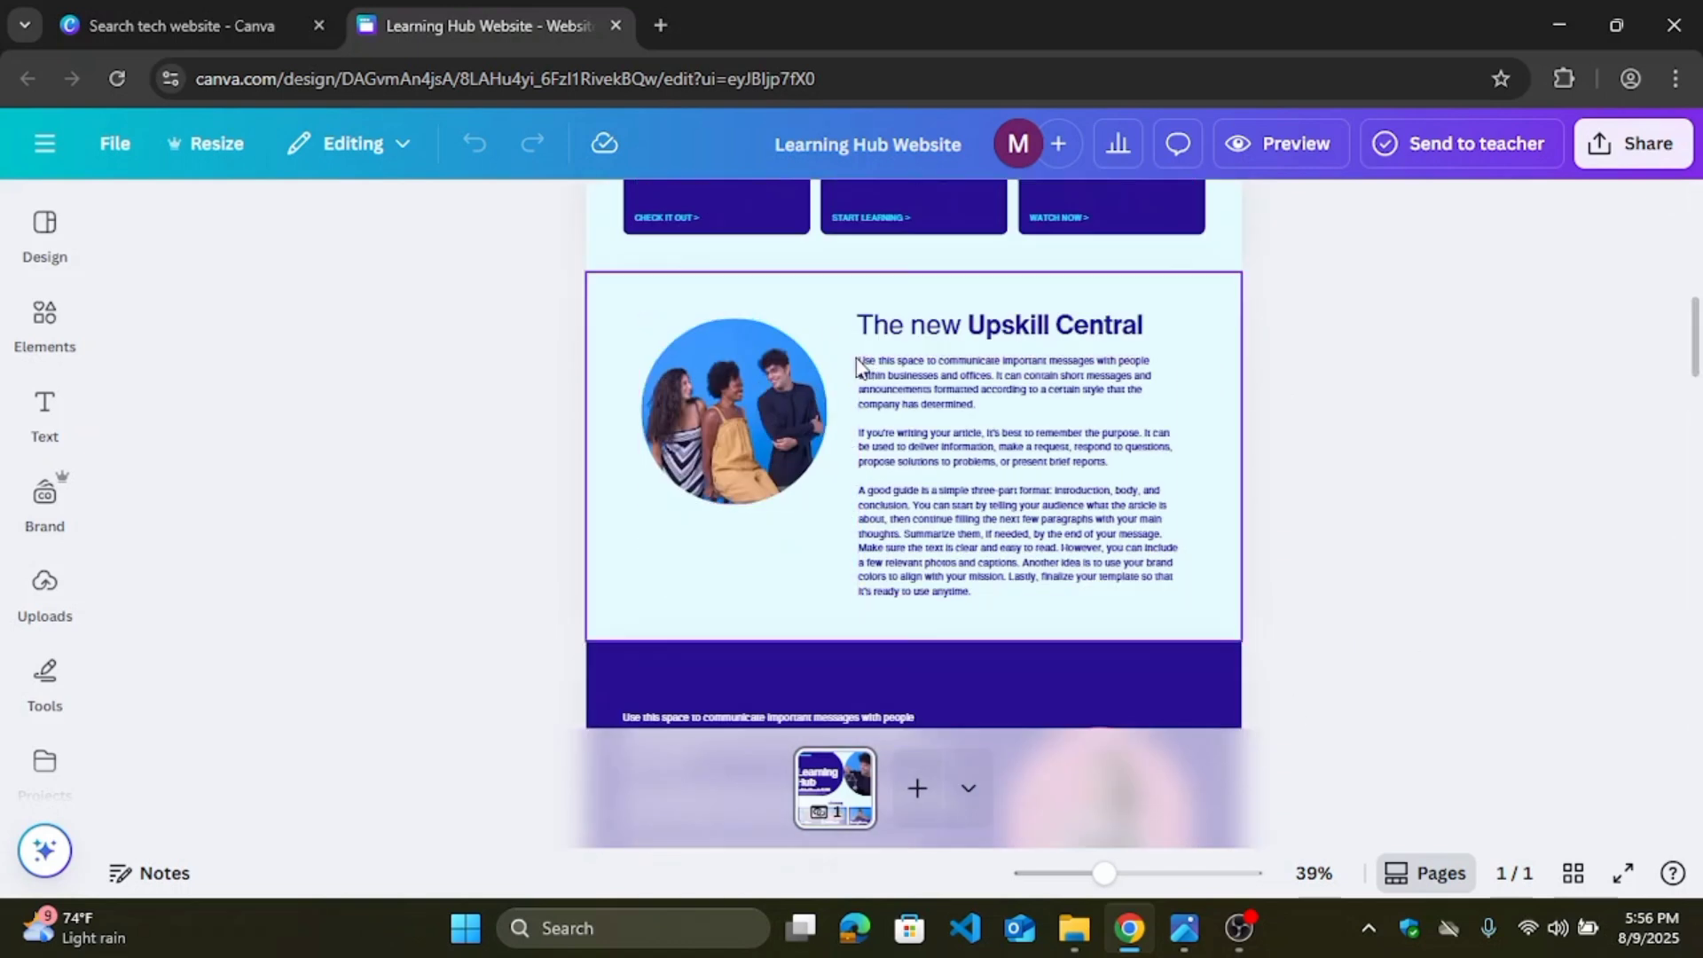
pyautogui.moveTo(1696, 341); pyautogui.dragTo(1681, 707)
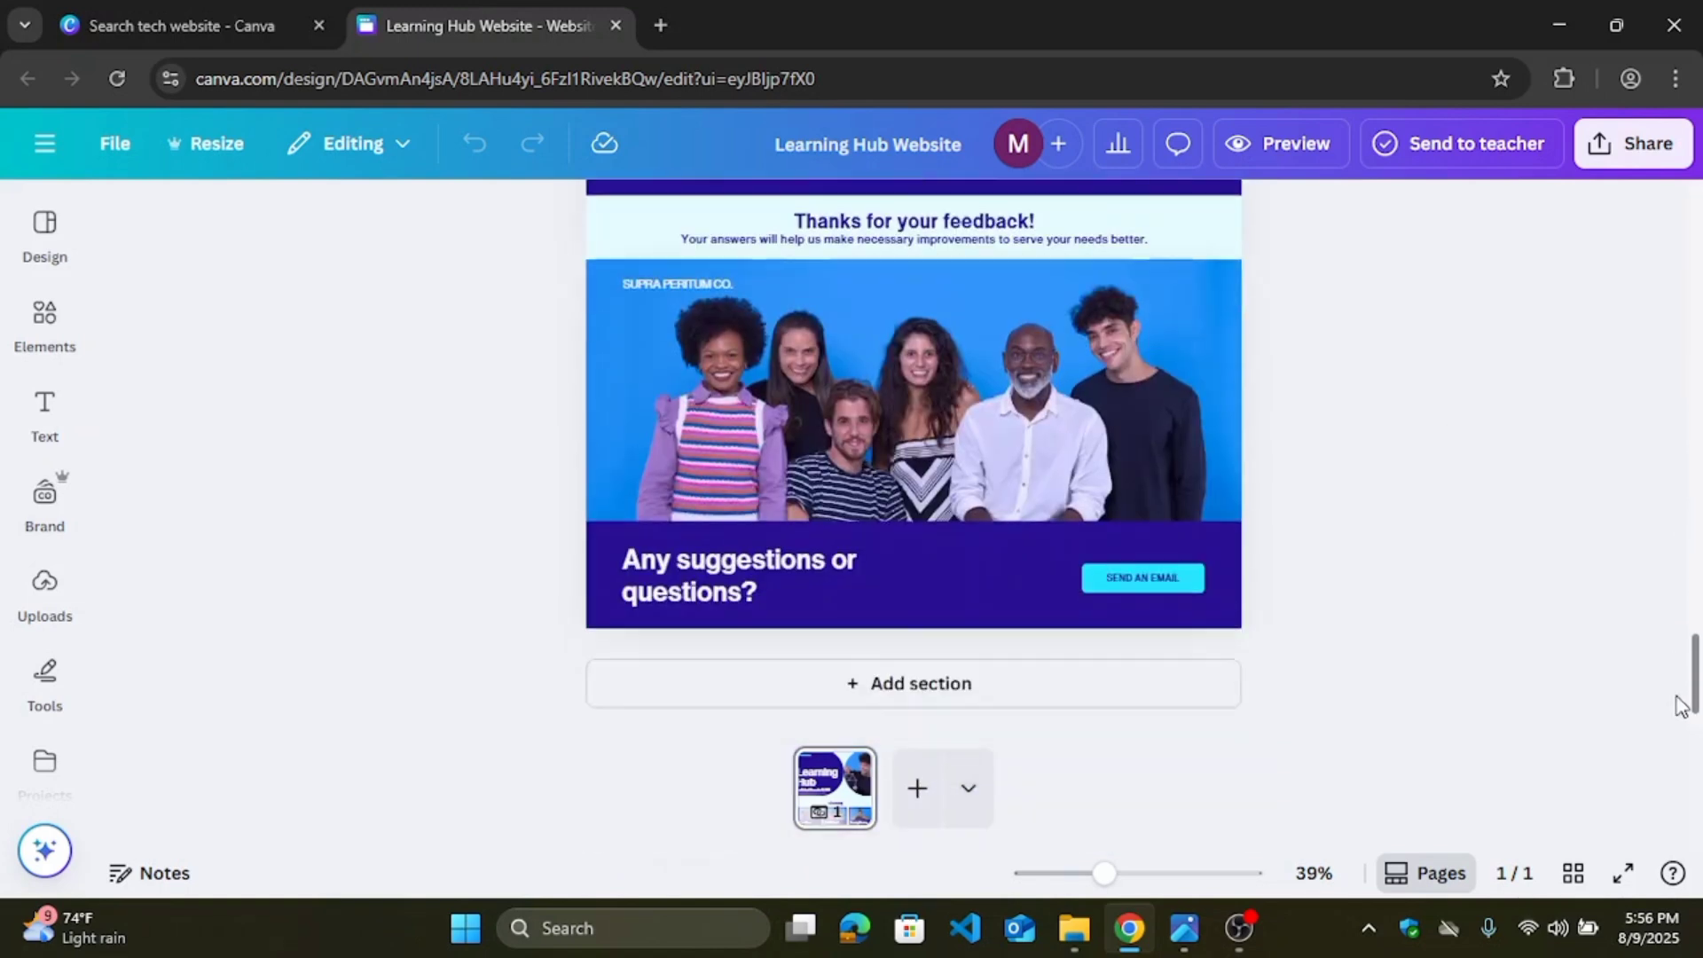
pyautogui.click(877, 691)
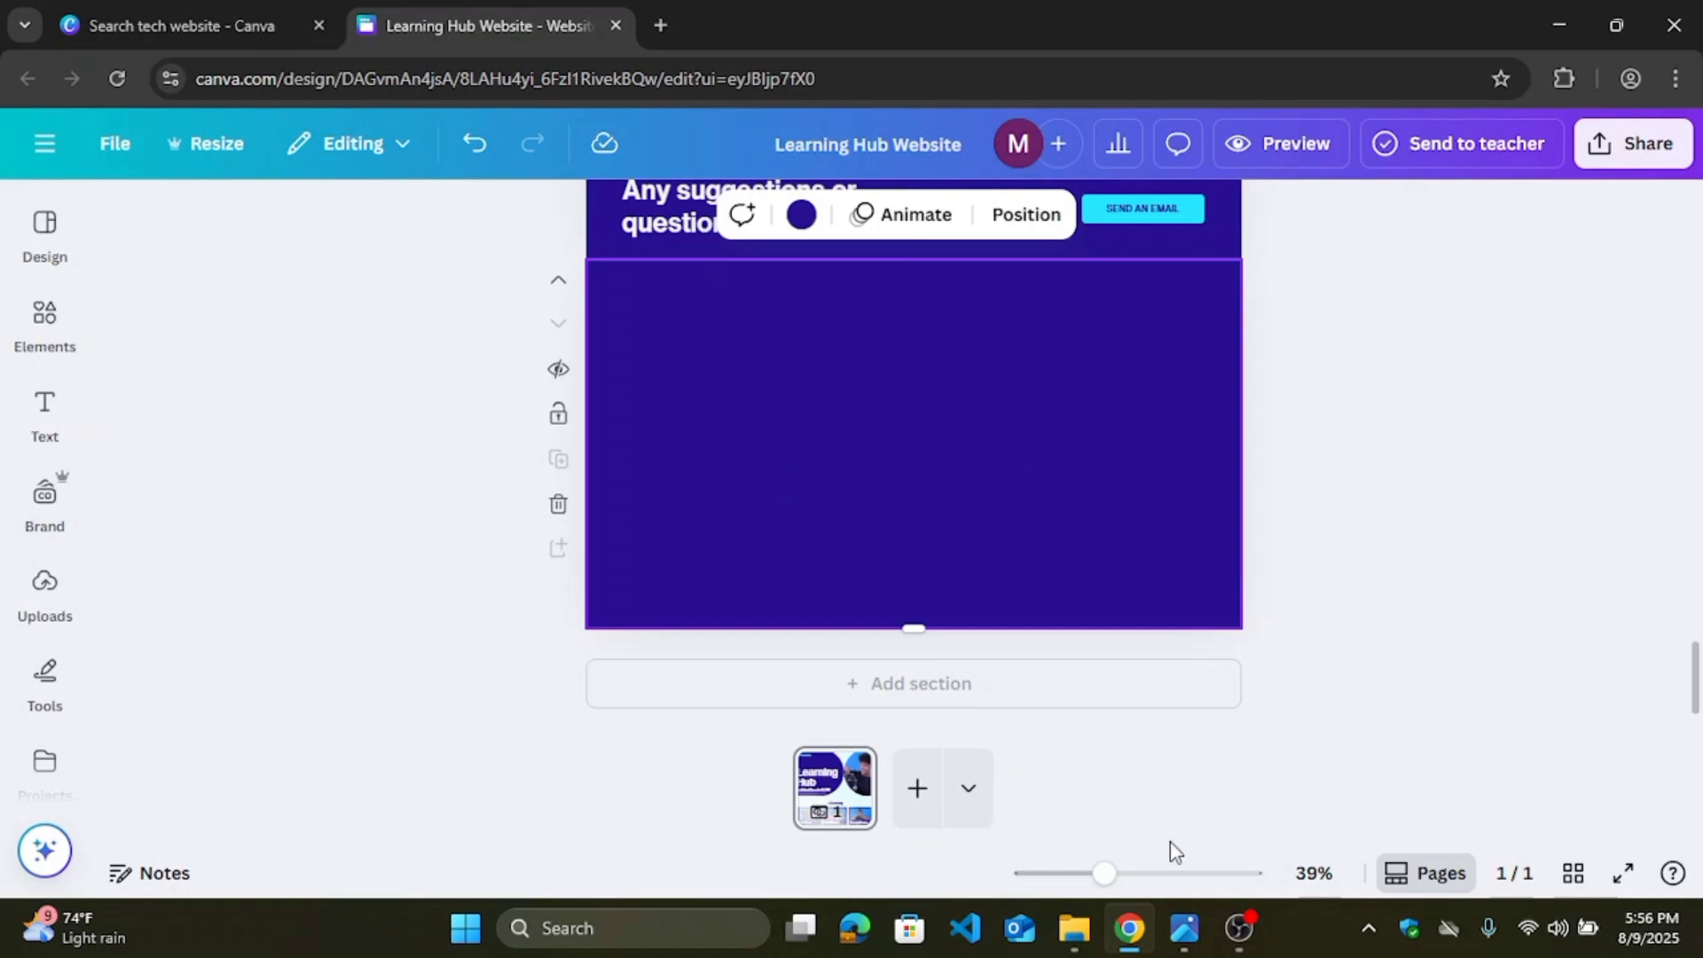
# Step: Switch to Mockup.png in the image viewer and examine its hero section's headline, buttons and photo
pyautogui.moveTo(1185, 932)
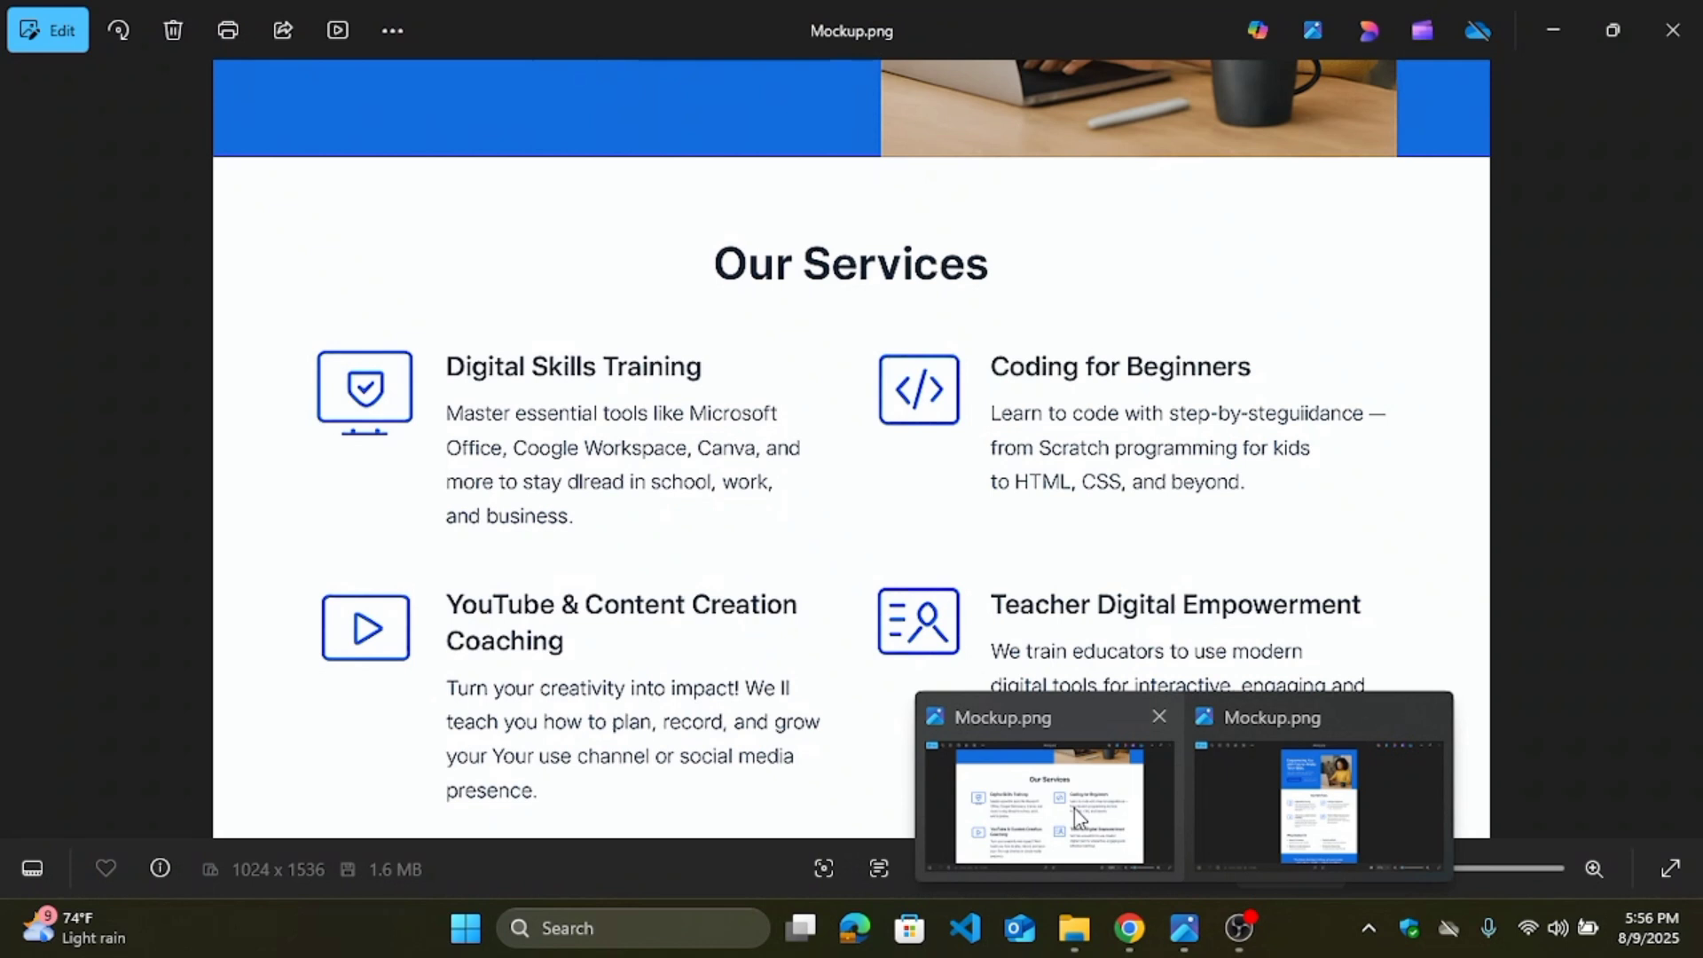
pyautogui.click(1076, 817)
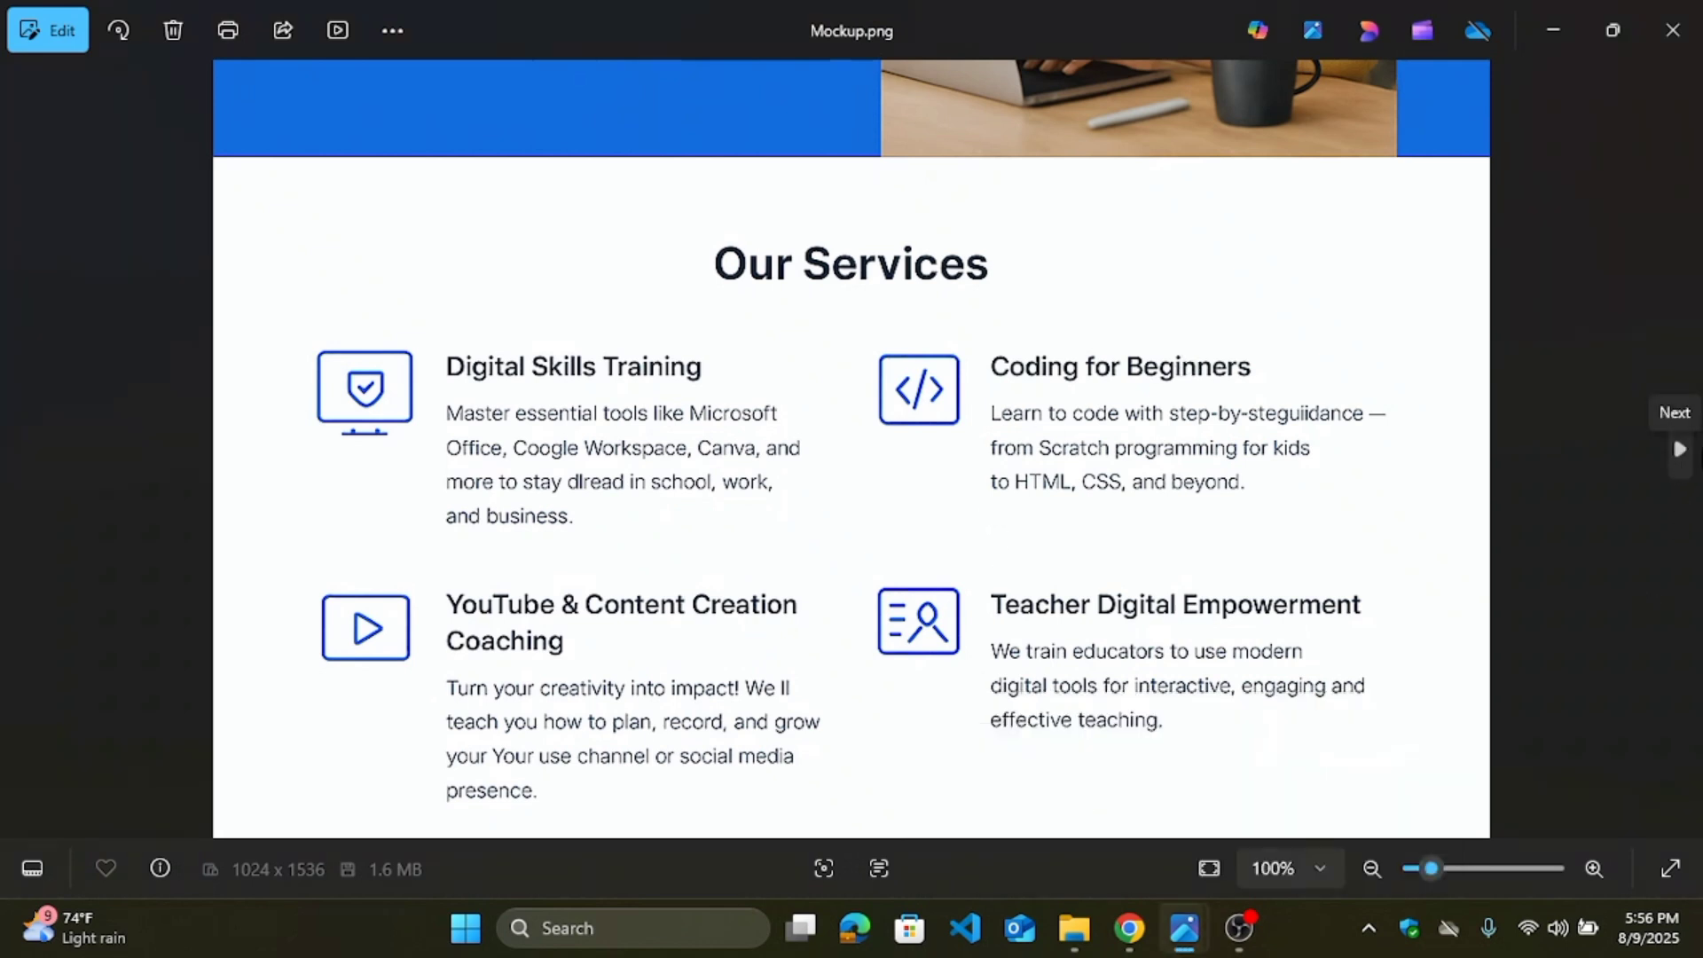
pyautogui.moveTo(1396, 311); pyautogui.dragTo(1351, 908)
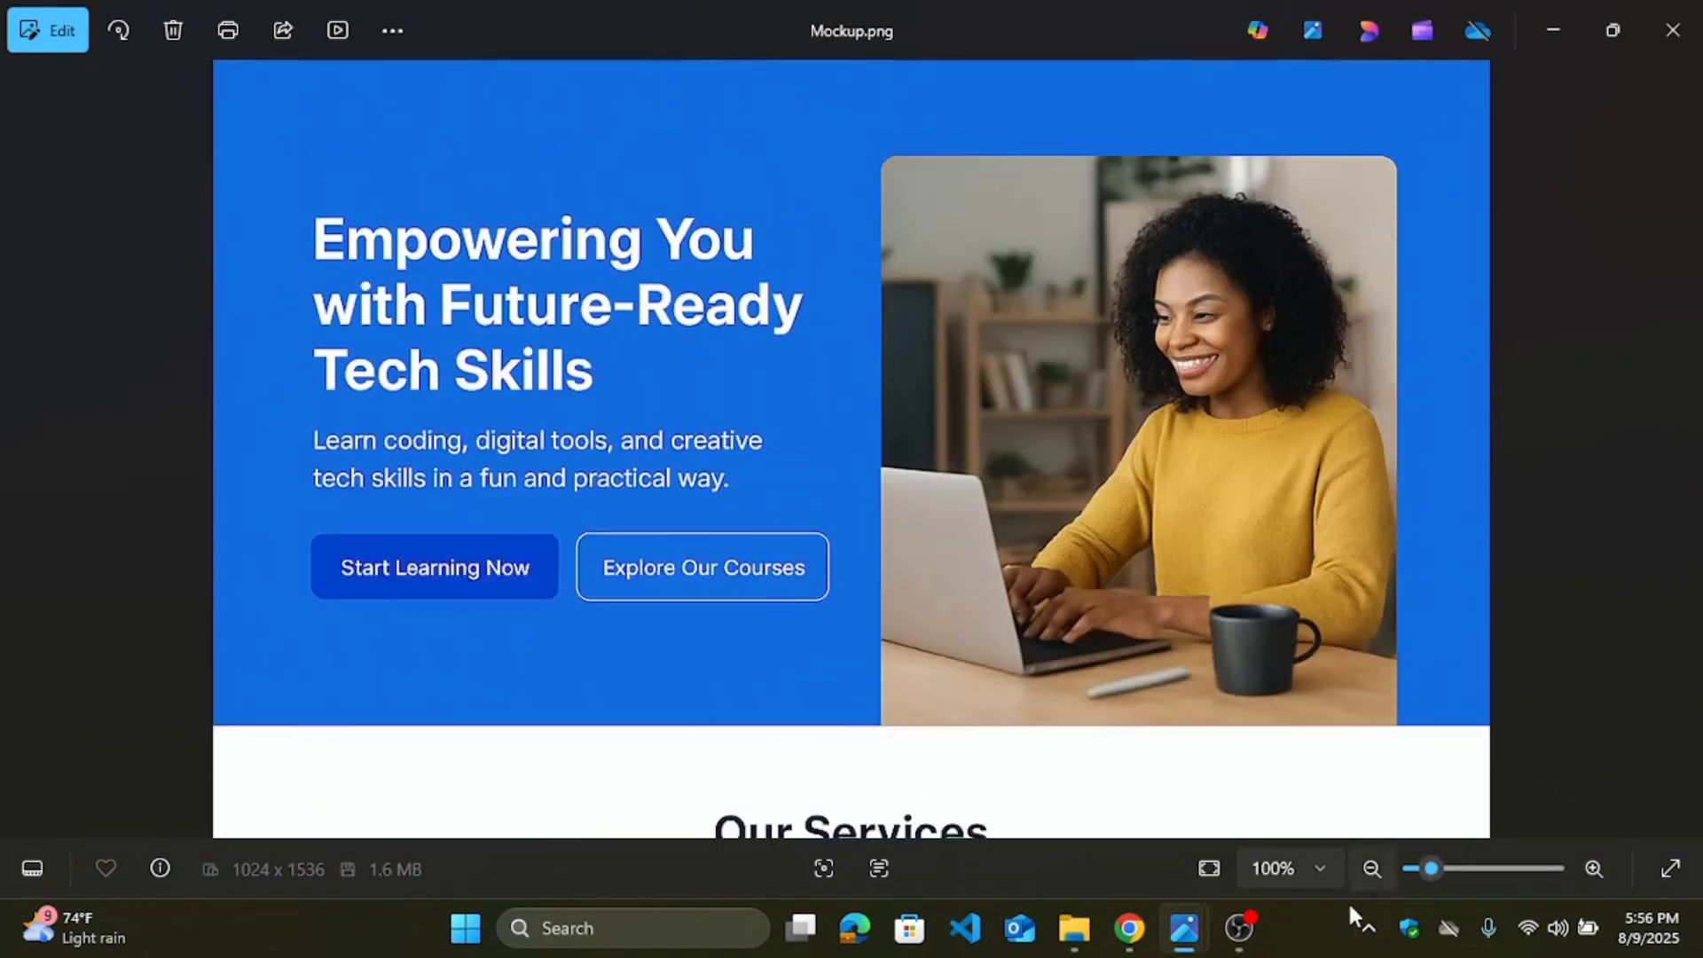
pyautogui.moveTo(985, 585); pyautogui.dragTo(985, 662)
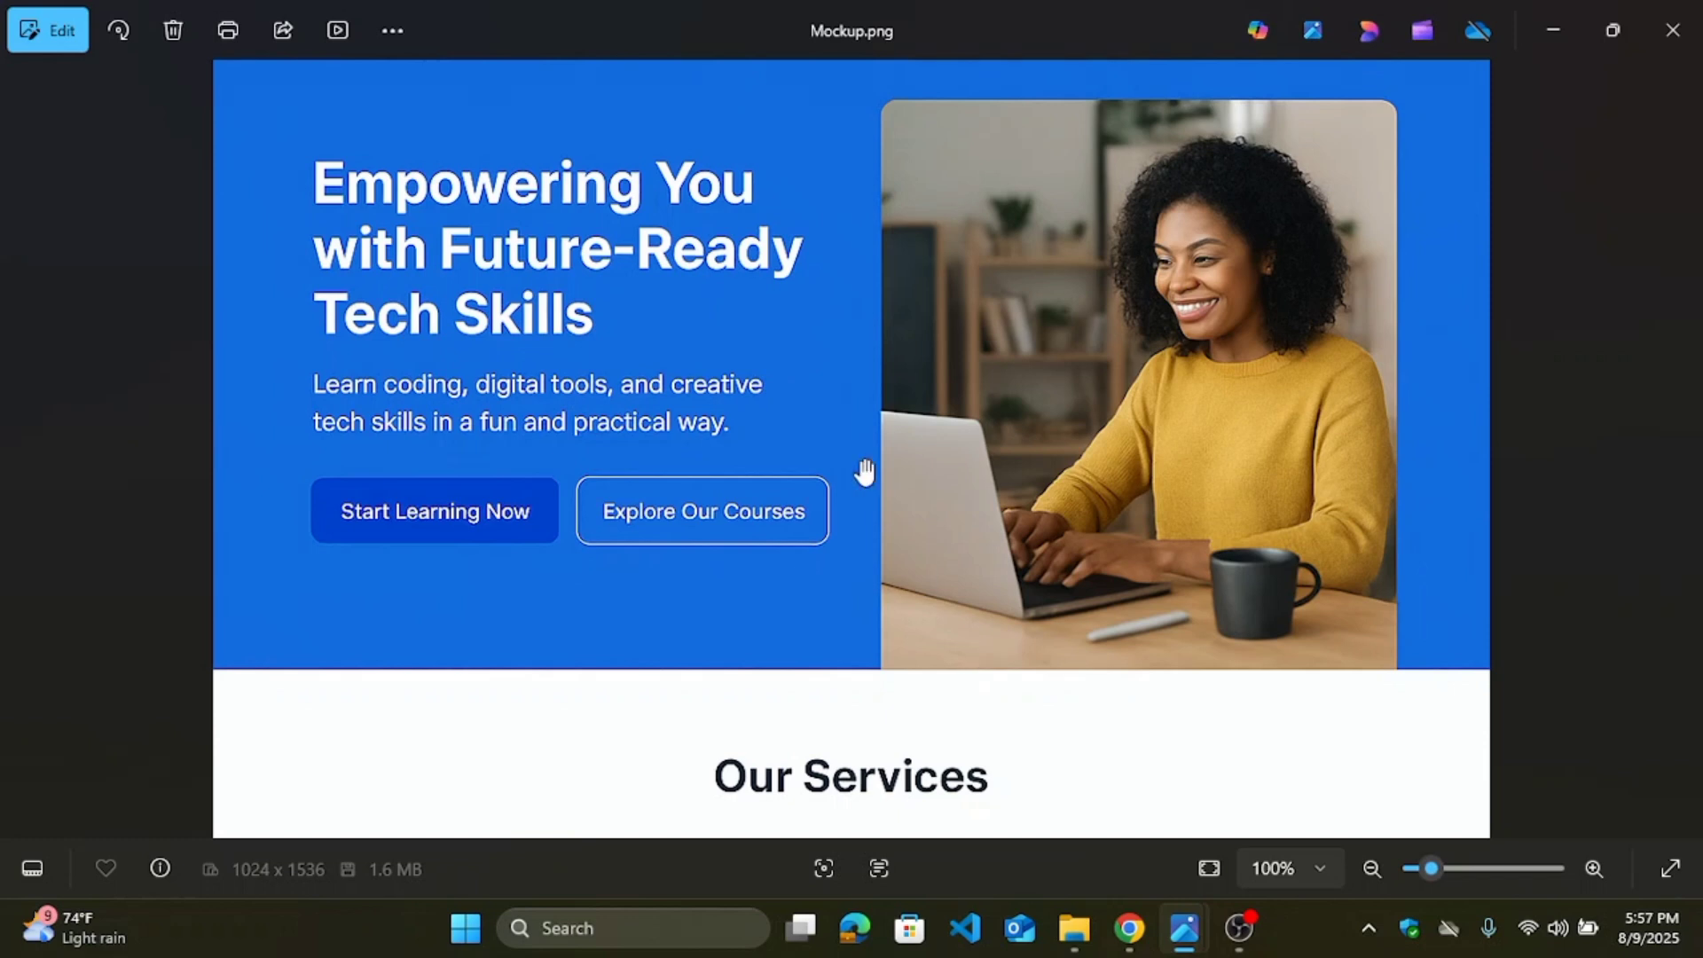
pyautogui.moveTo(896, 464); pyautogui.dragTo(928, 570)
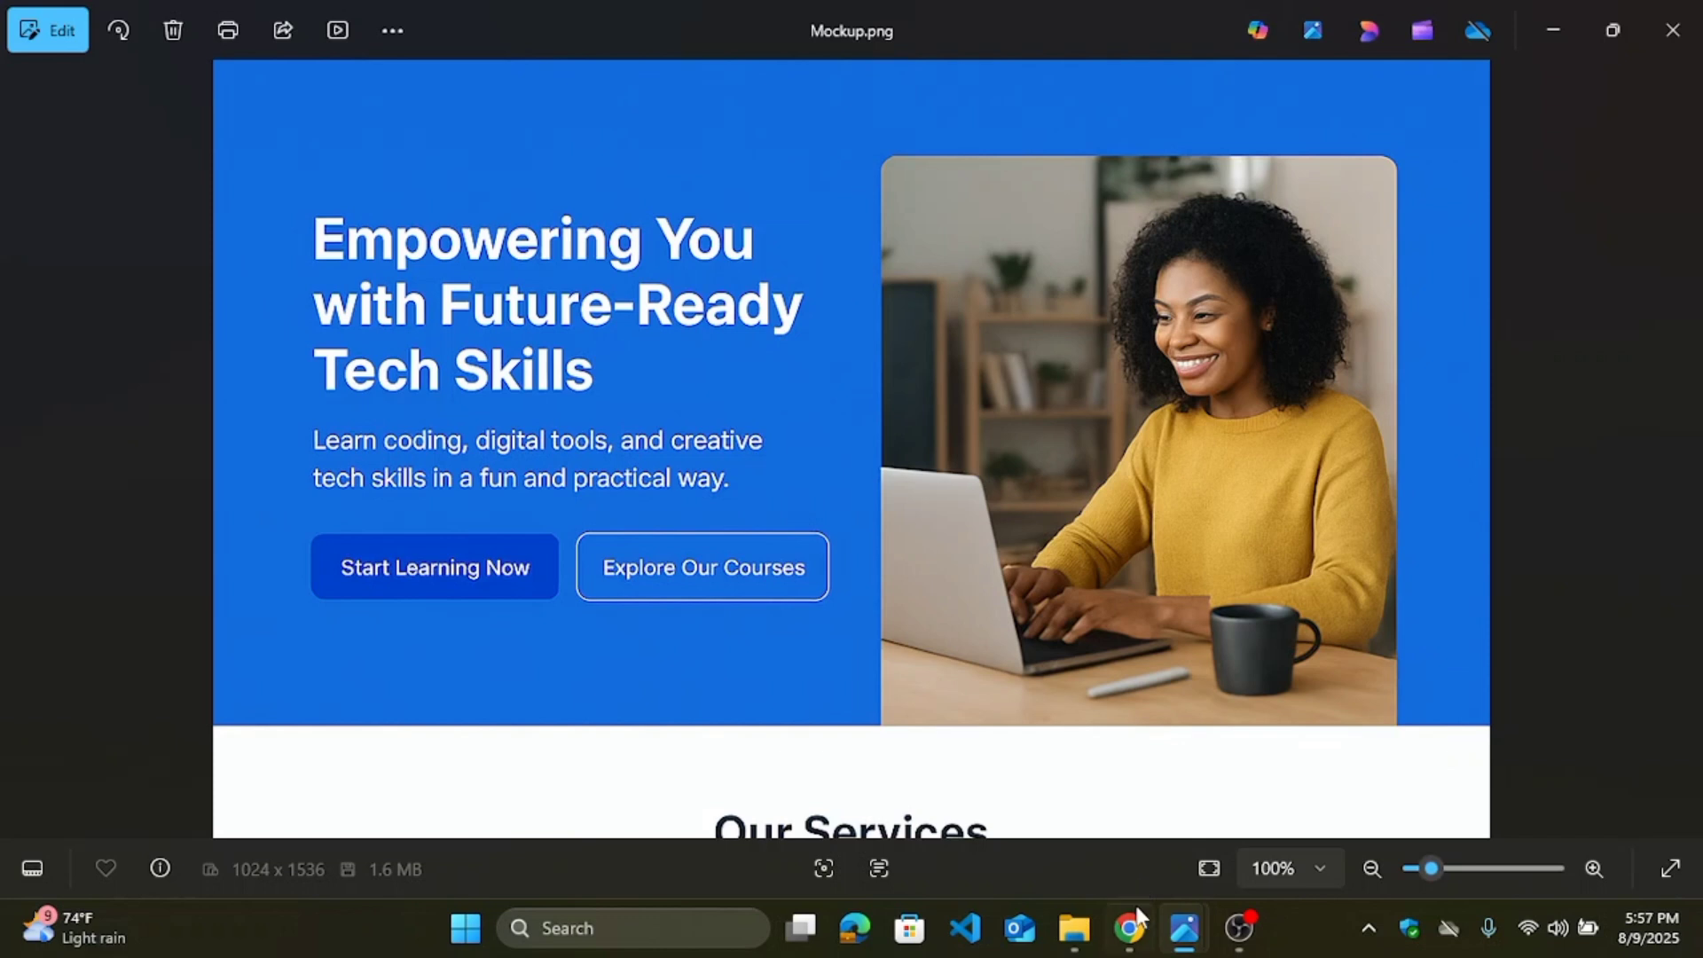
# Step: Compare the Learning Hub header in the browser design with the hero section of Mockup.png in the image viewer
pyautogui.moveTo(1128, 928)
pyautogui.click(1125, 810)
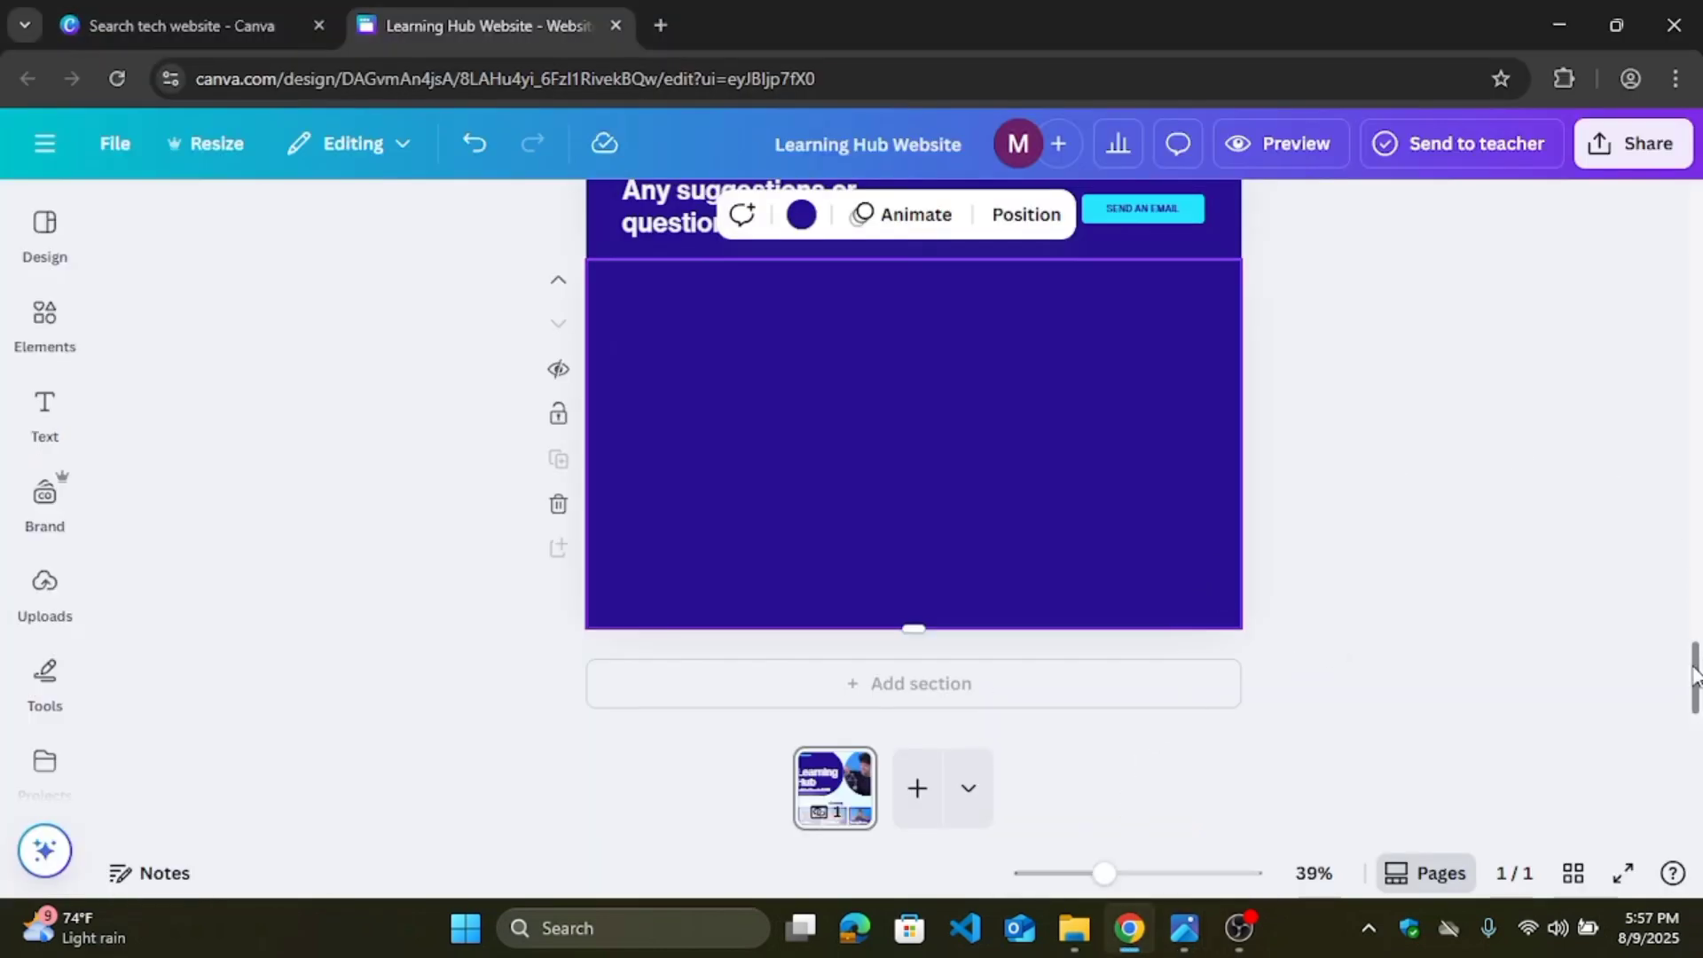
pyautogui.moveTo(1694, 674); pyautogui.dragTo(1681, 164)
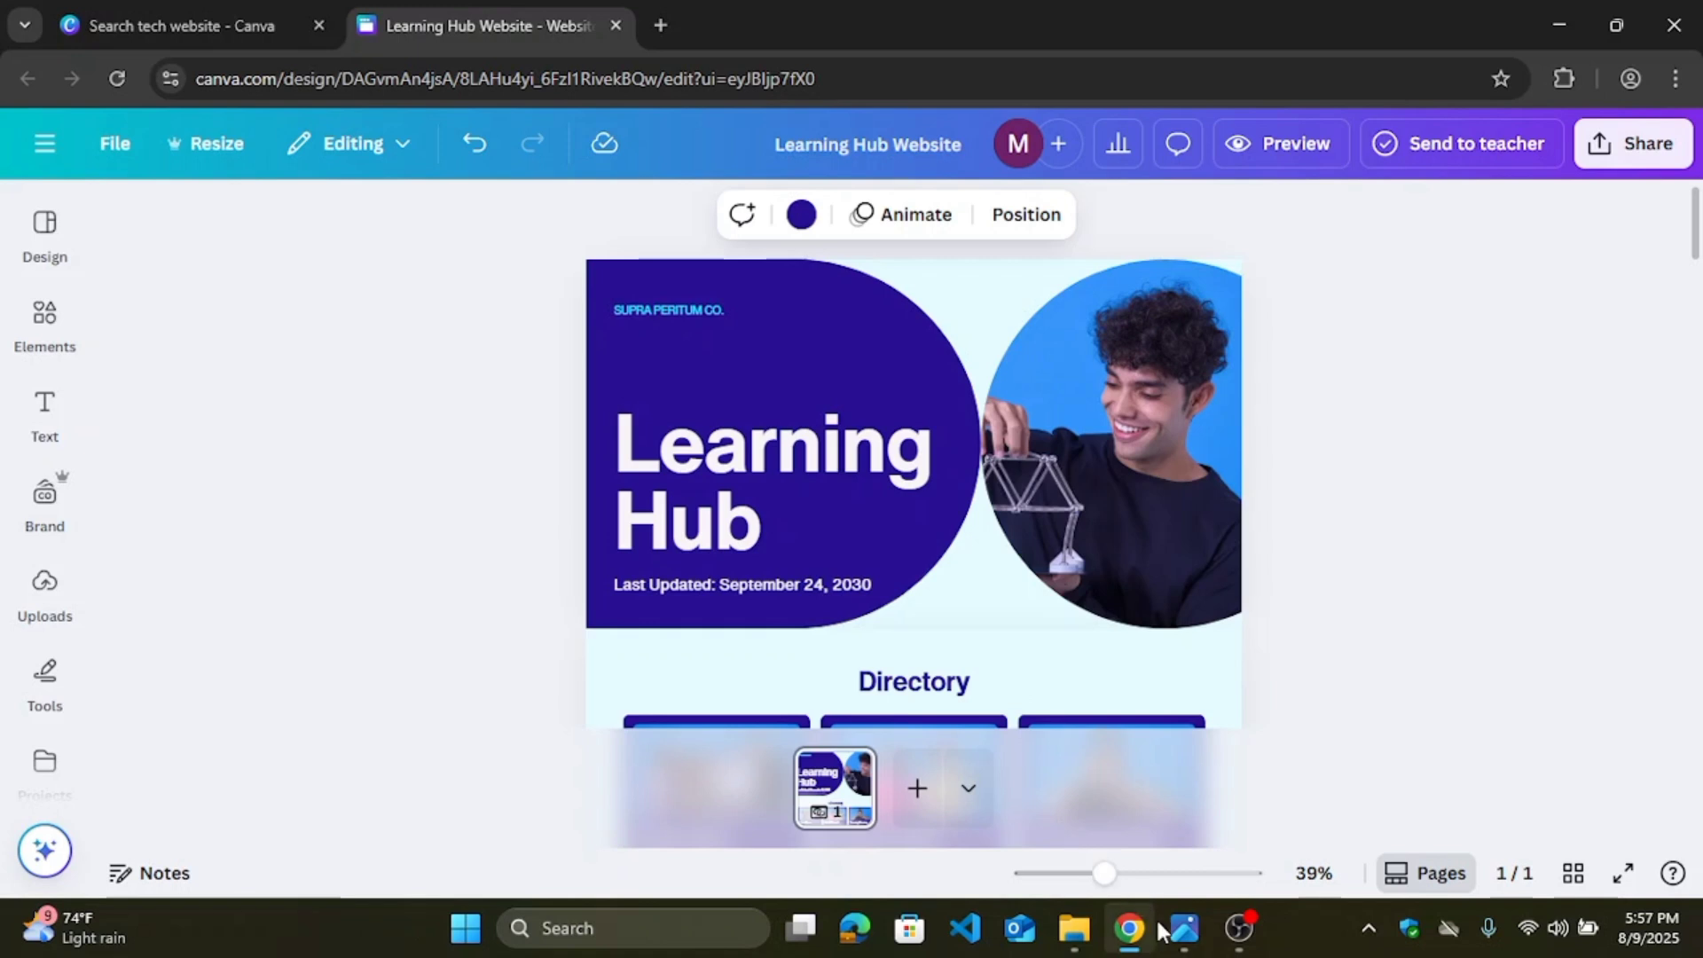
pyautogui.click(1187, 928)
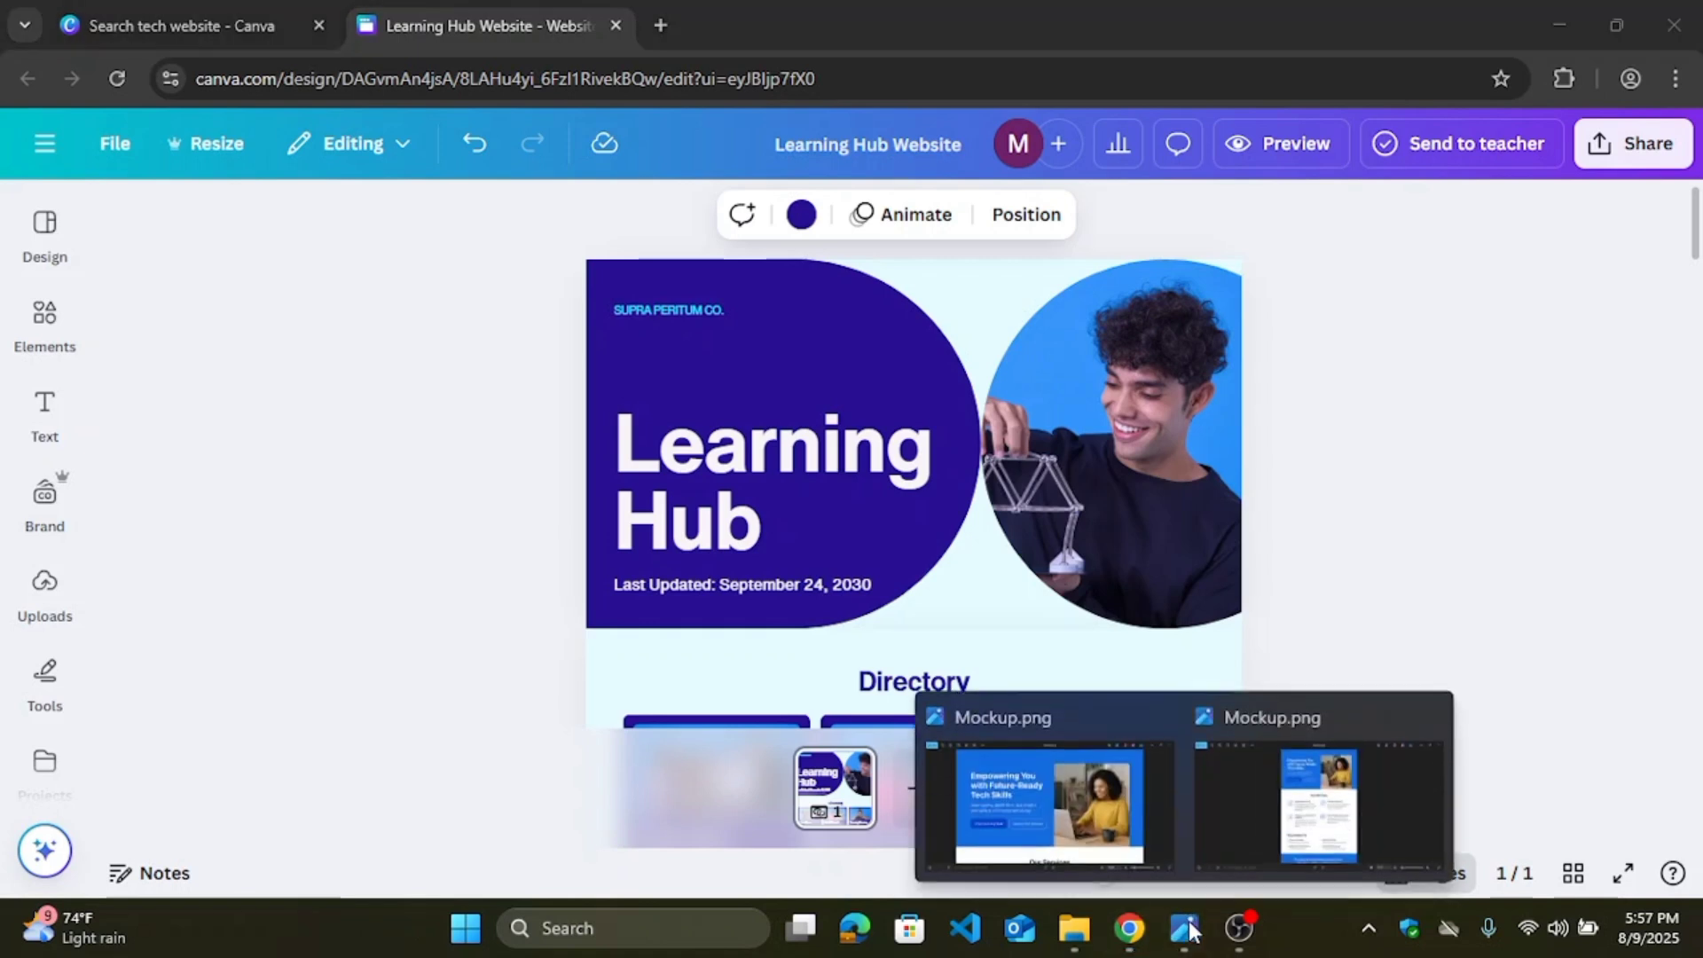
pyautogui.click(1098, 865)
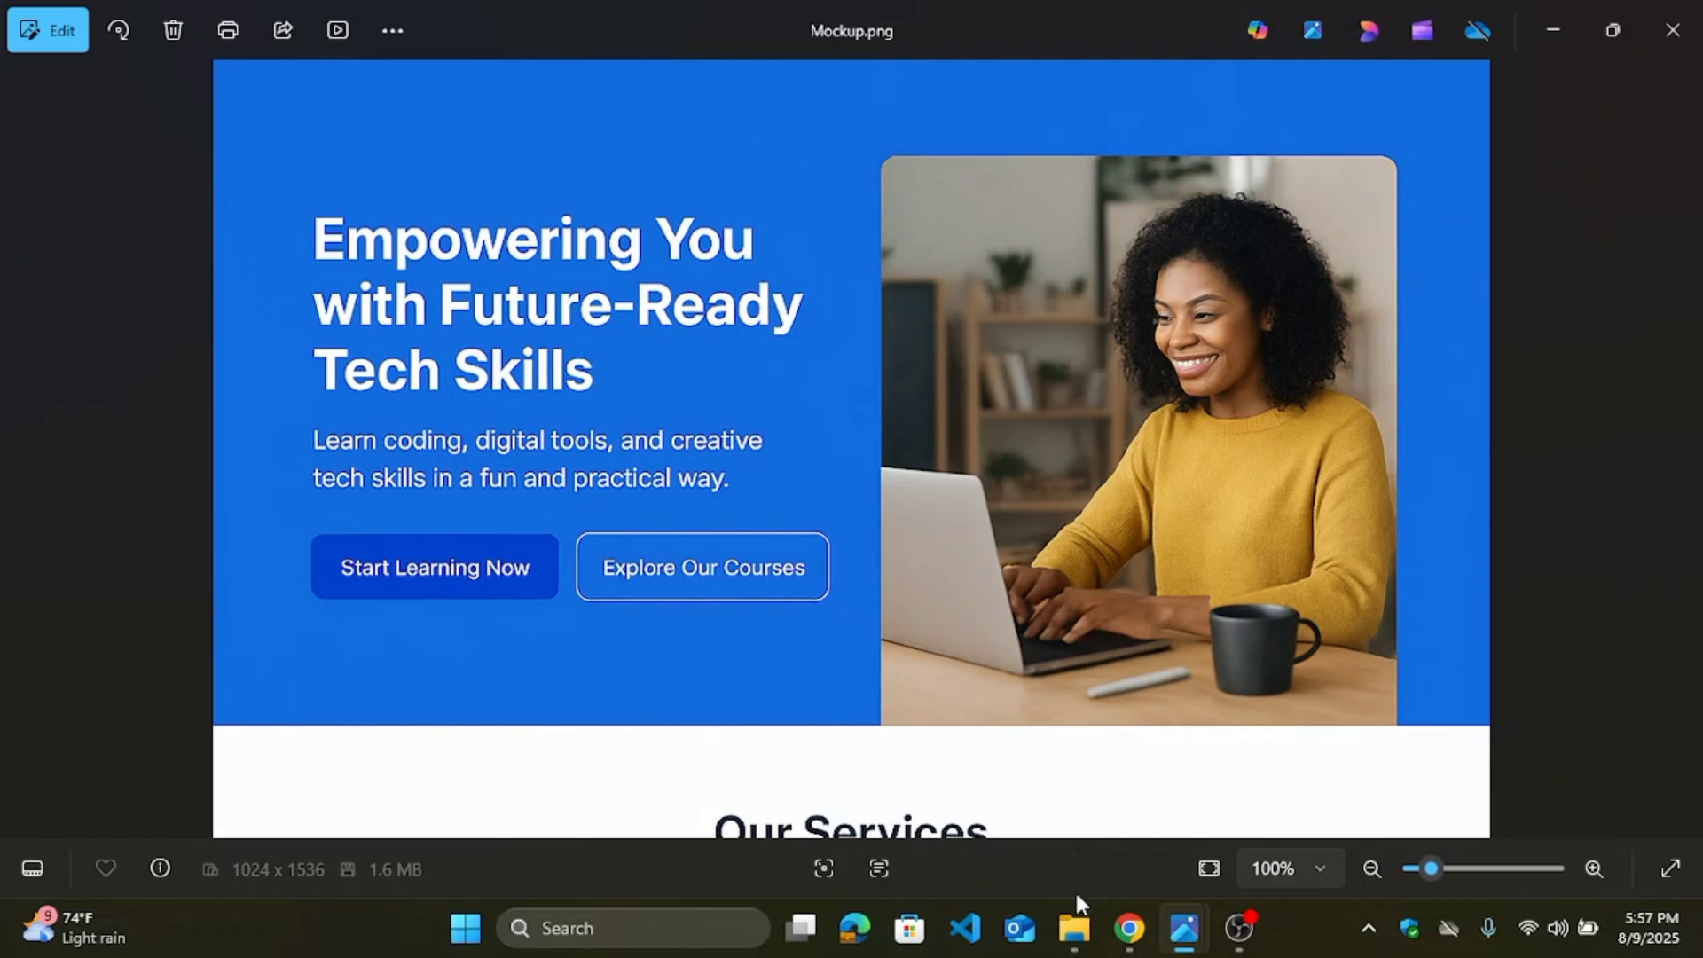
# Step: Return to the Canva design in the browser and delete the header's photo, its frame and the dark blue rounded shape
pyautogui.click(1128, 930)
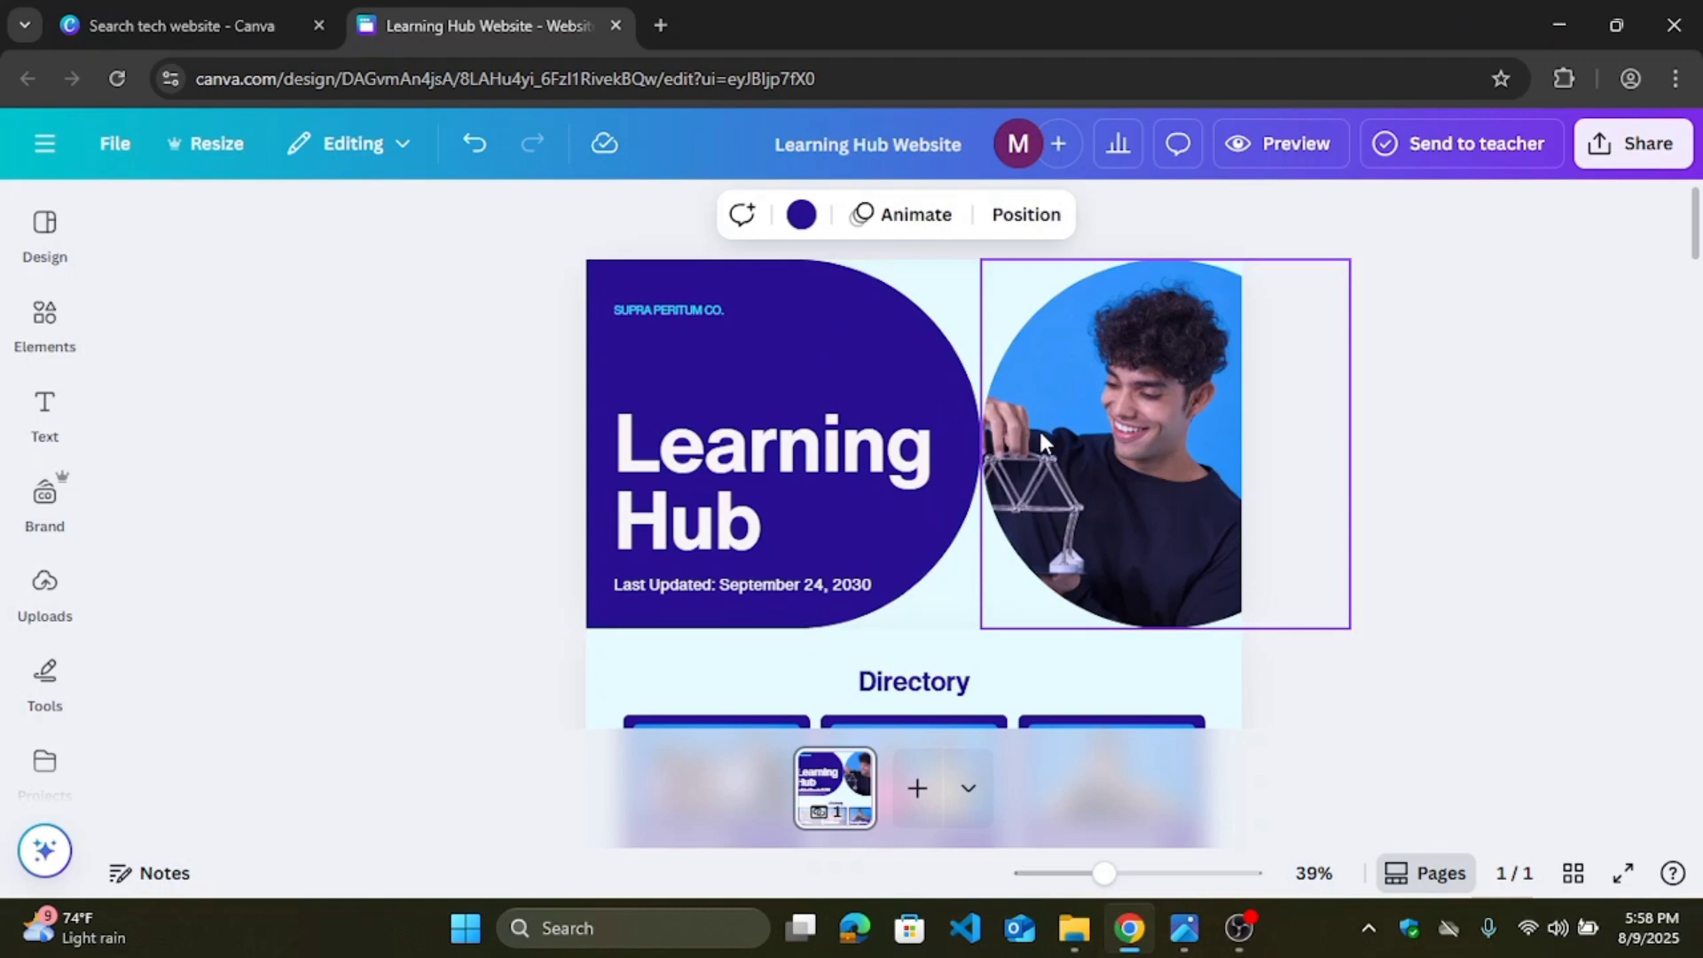
pyautogui.click(1058, 402)
pyautogui.press('Delete')
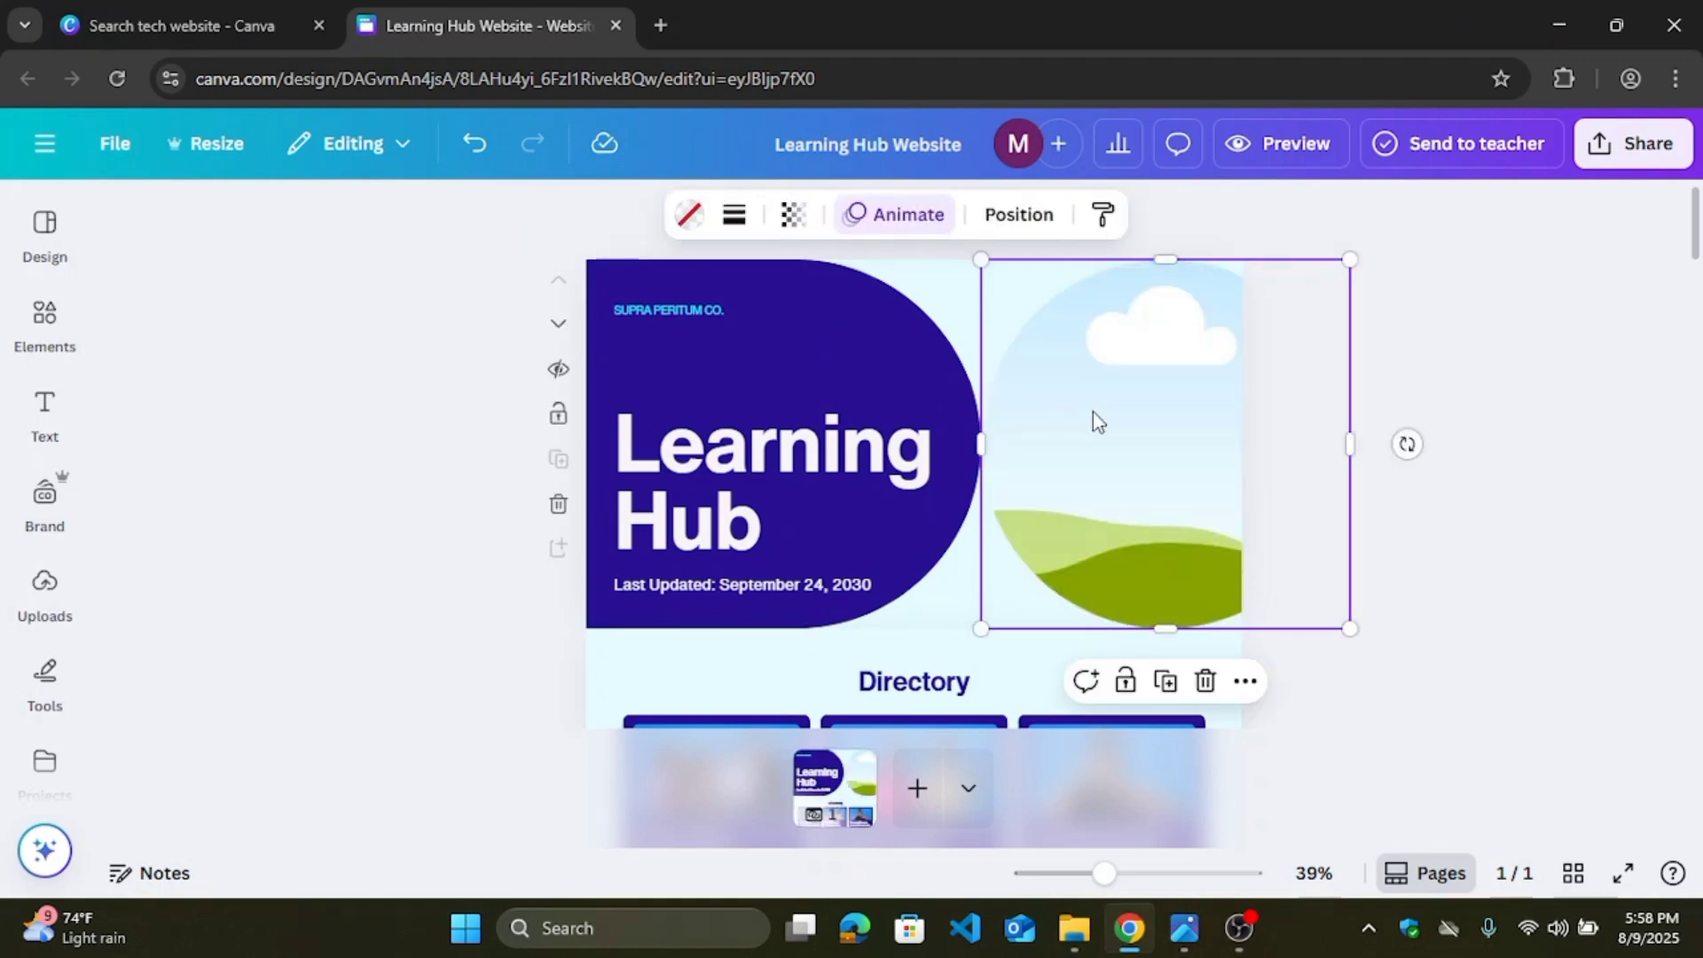
pyautogui.press('Delete')
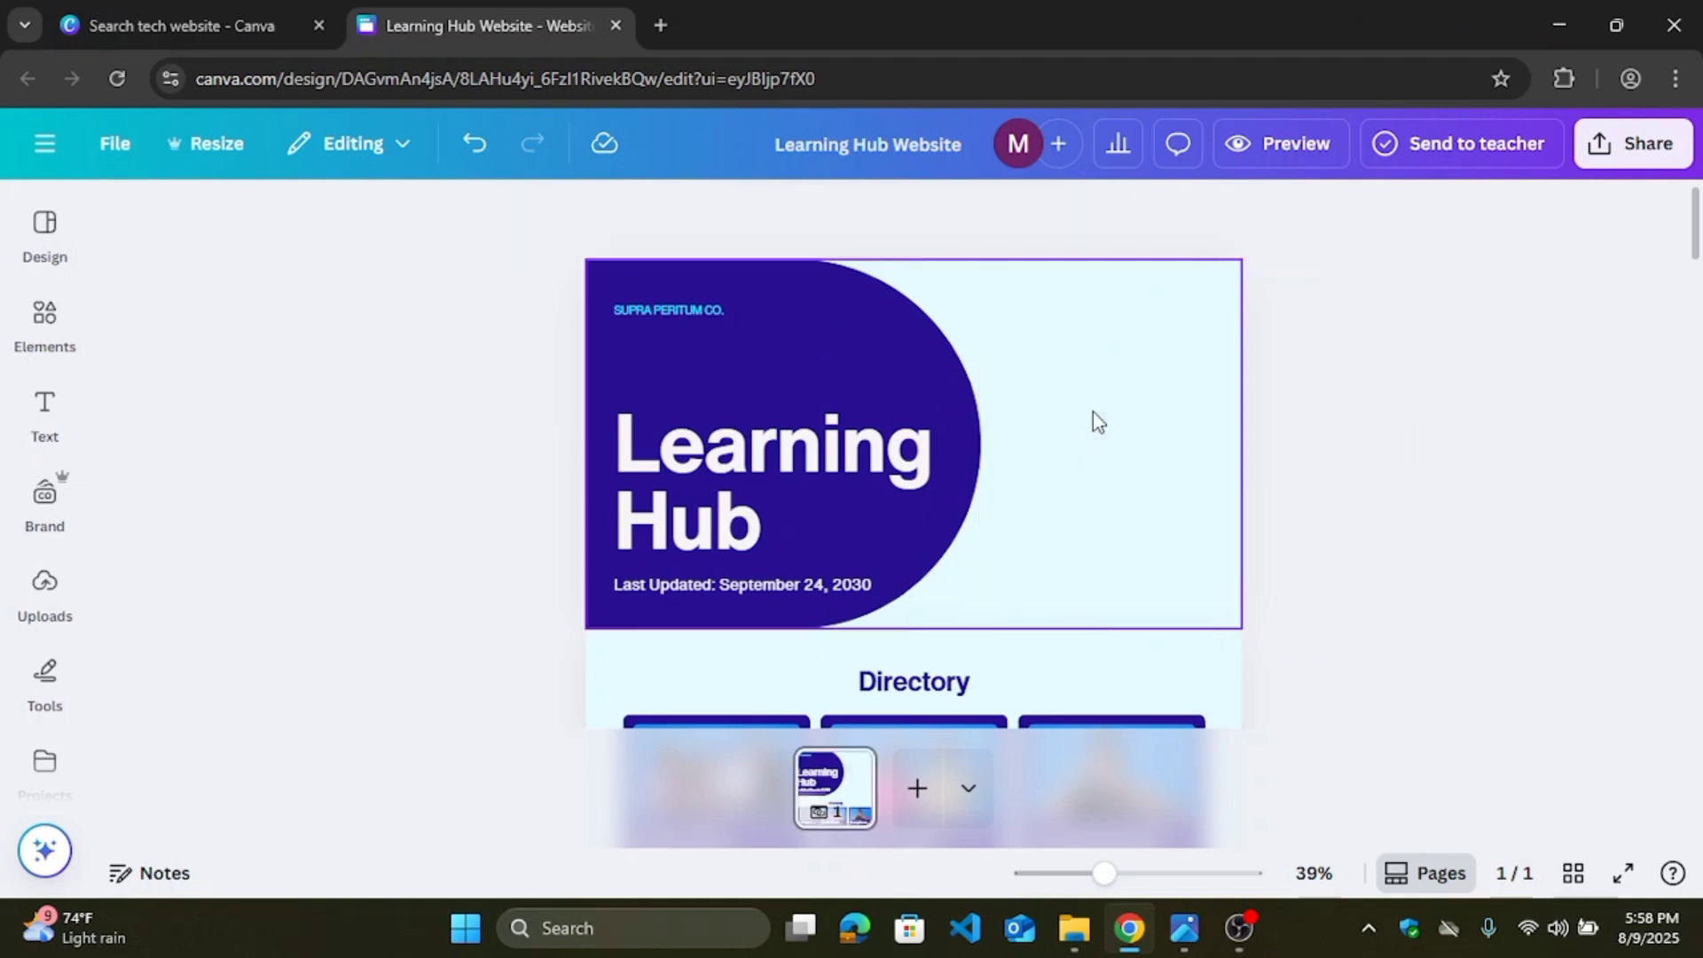
pyautogui.rightClick(878, 370)
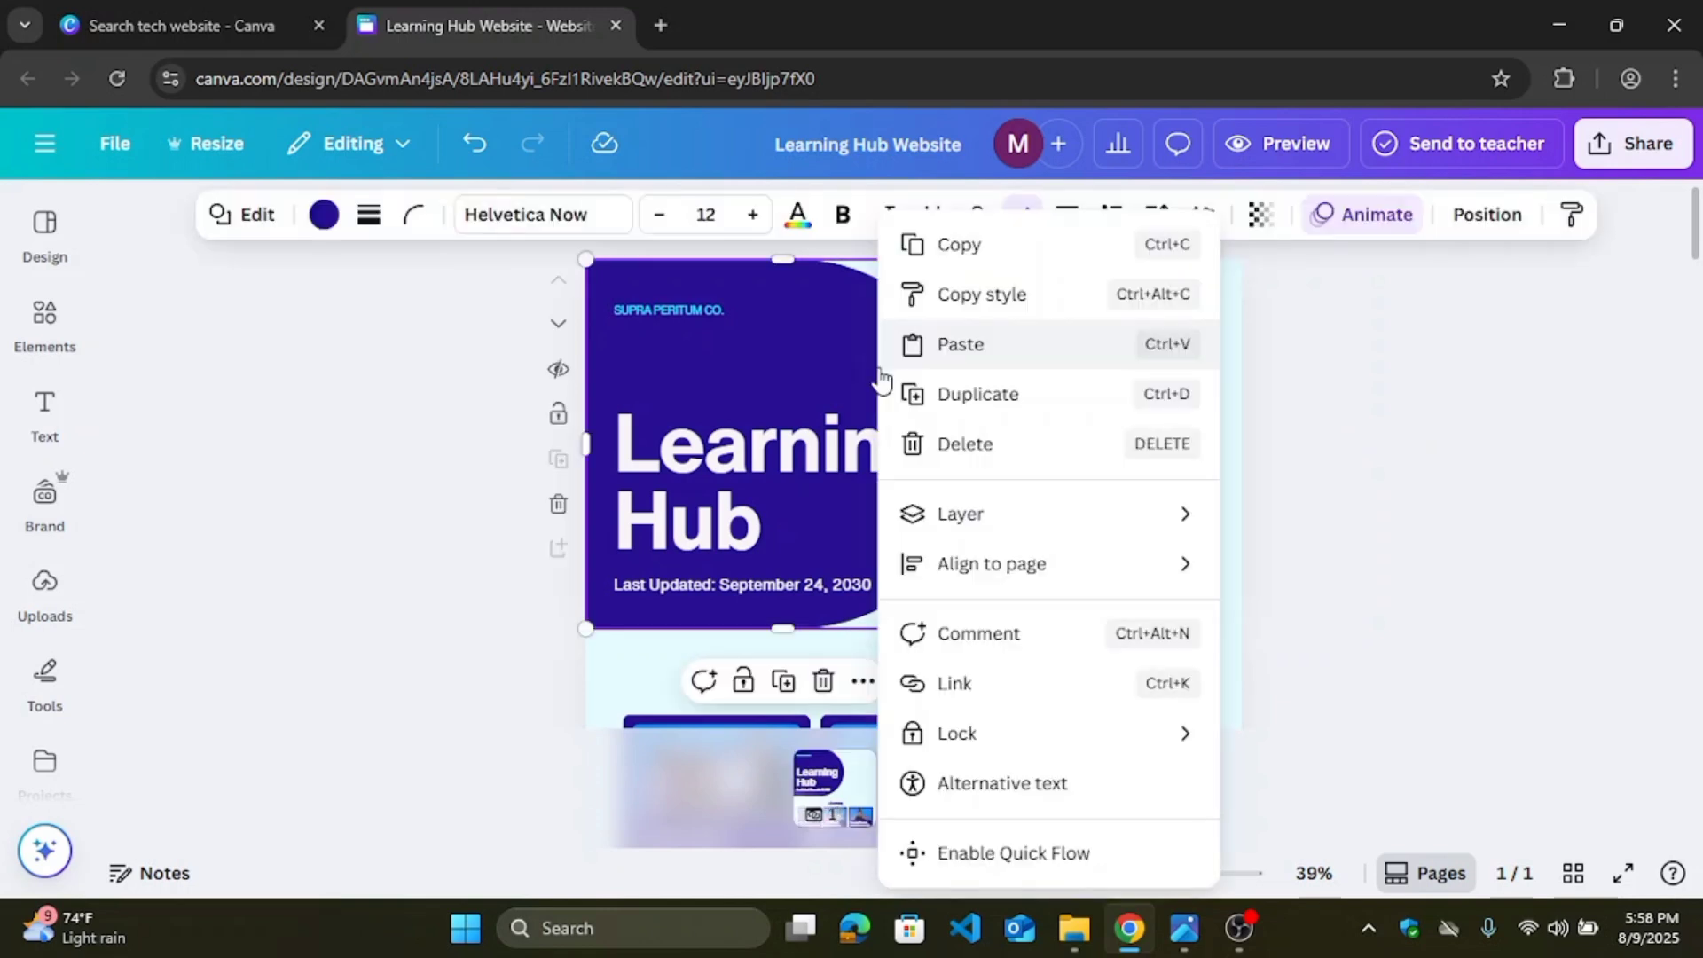
pyautogui.click(784, 359)
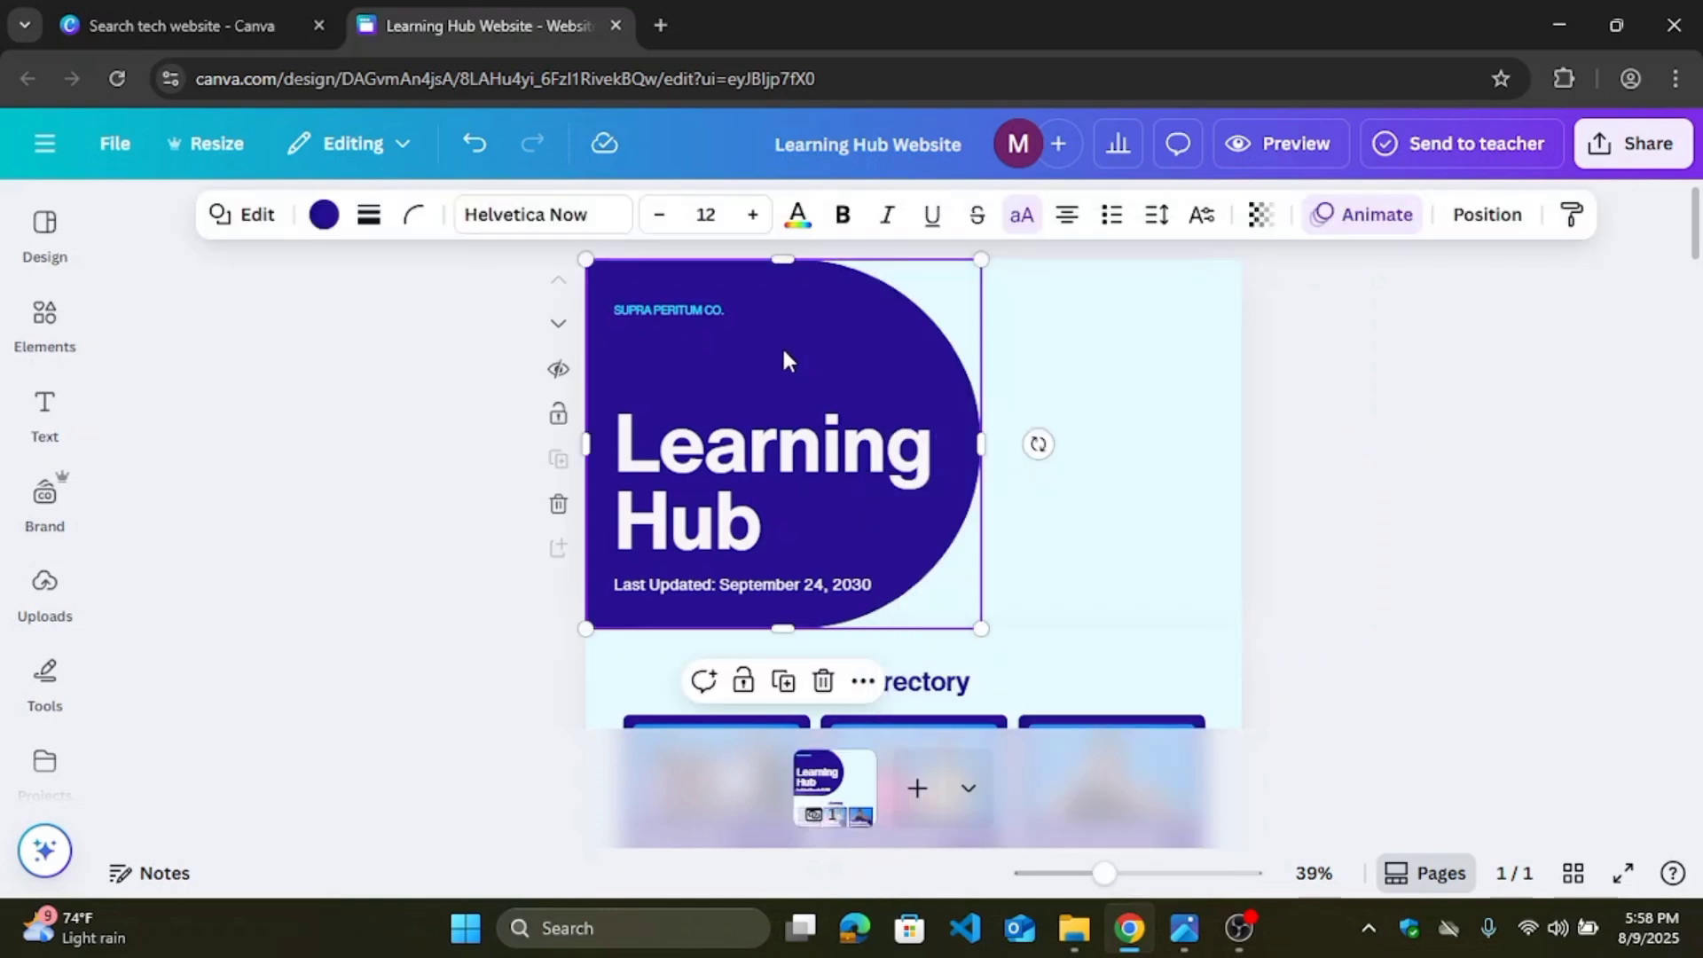
pyautogui.press('Delete')
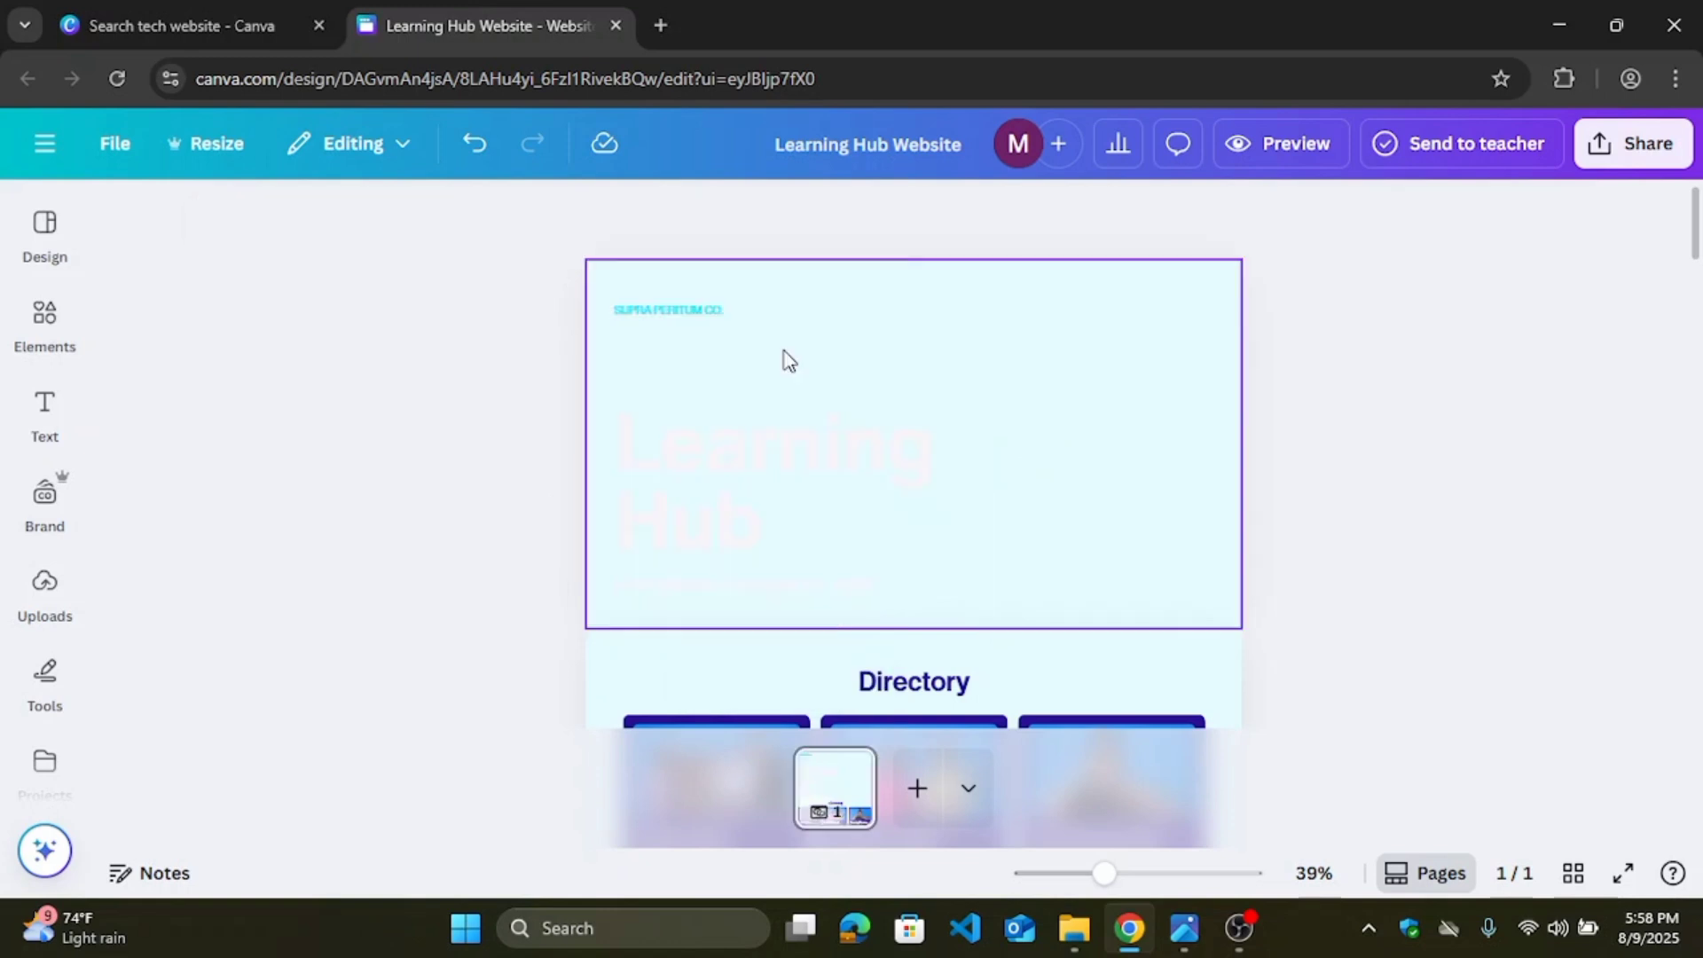
# Step: Delete the header's "SUPRA PERITUM CO." label, the "Learning Hub" title and the "Last Updated: September 24, 2030" line
pyautogui.click(814, 430)
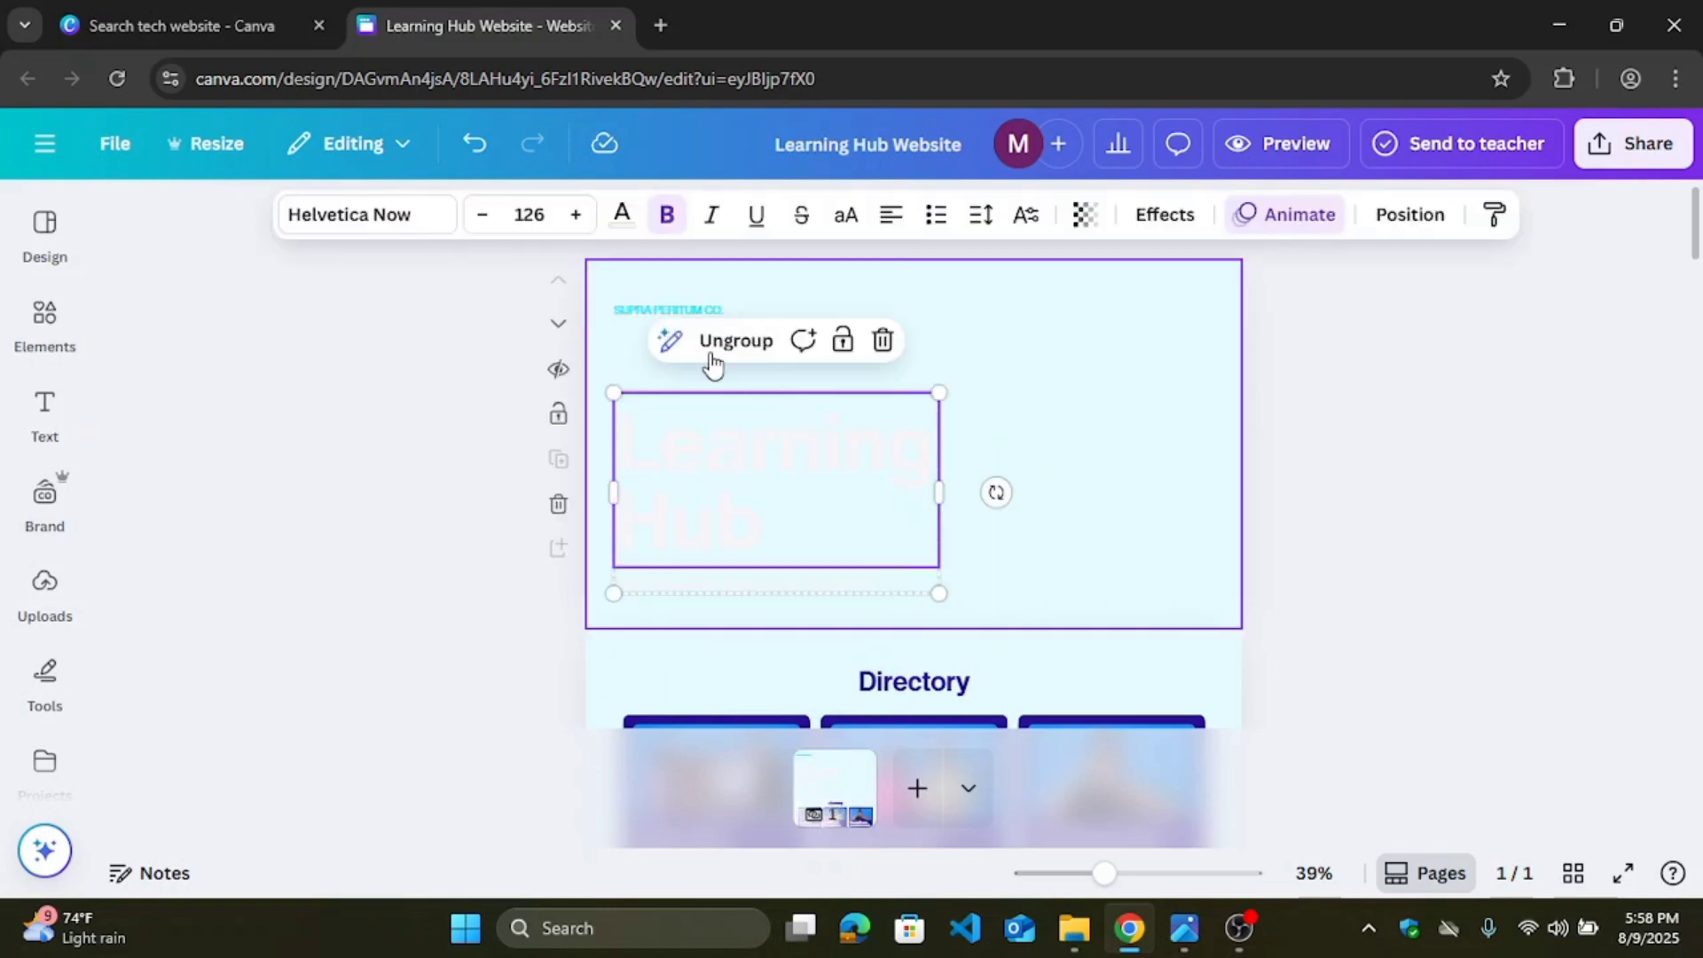
pyautogui.click(699, 311)
pyautogui.press('Escape')
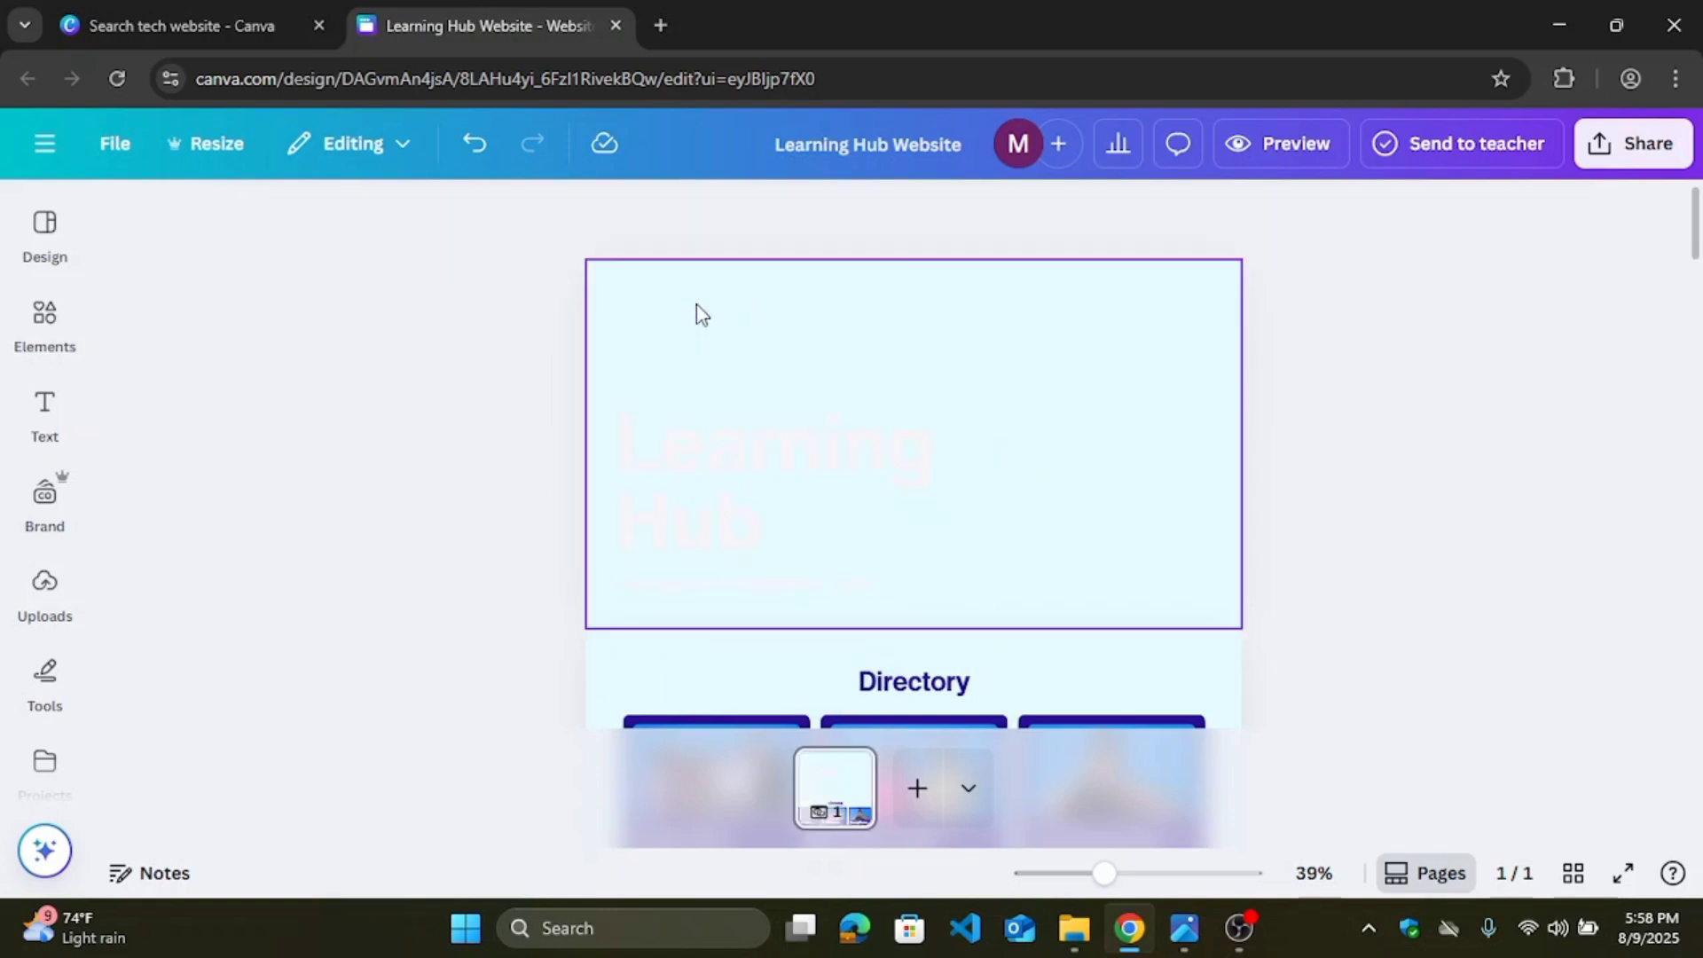
pyautogui.click(874, 408)
pyautogui.doubleClick(848, 469)
pyautogui.press('BackSpace')
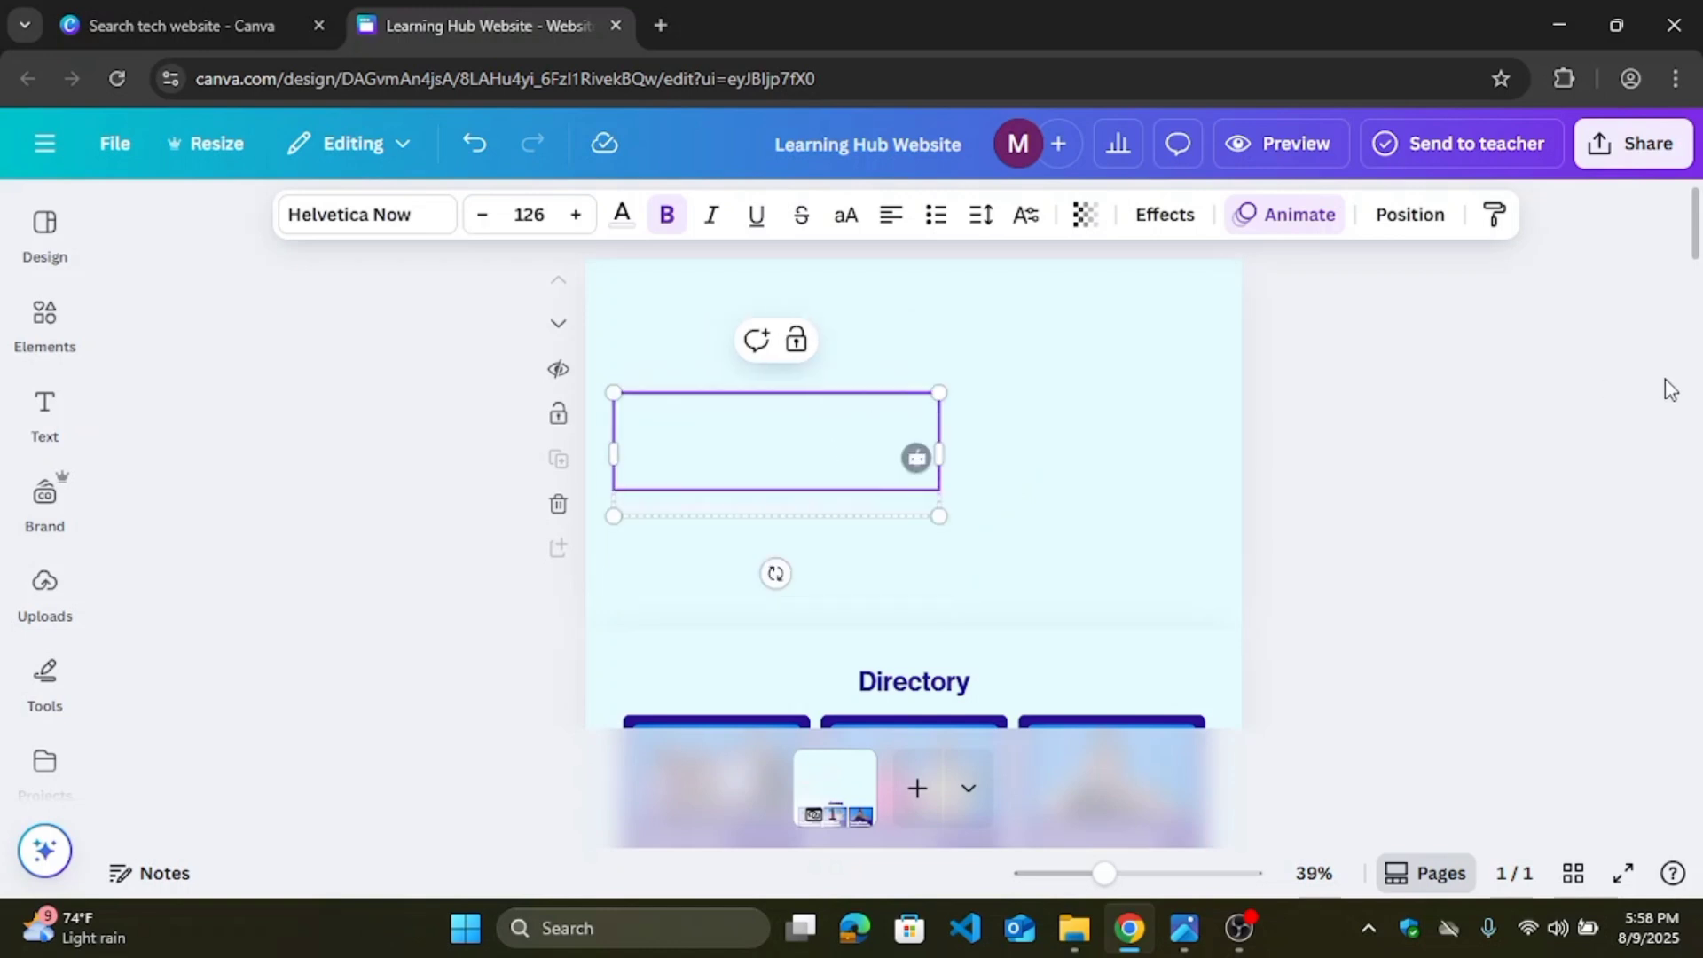
pyautogui.click(1662, 385)
pyautogui.click(830, 464)
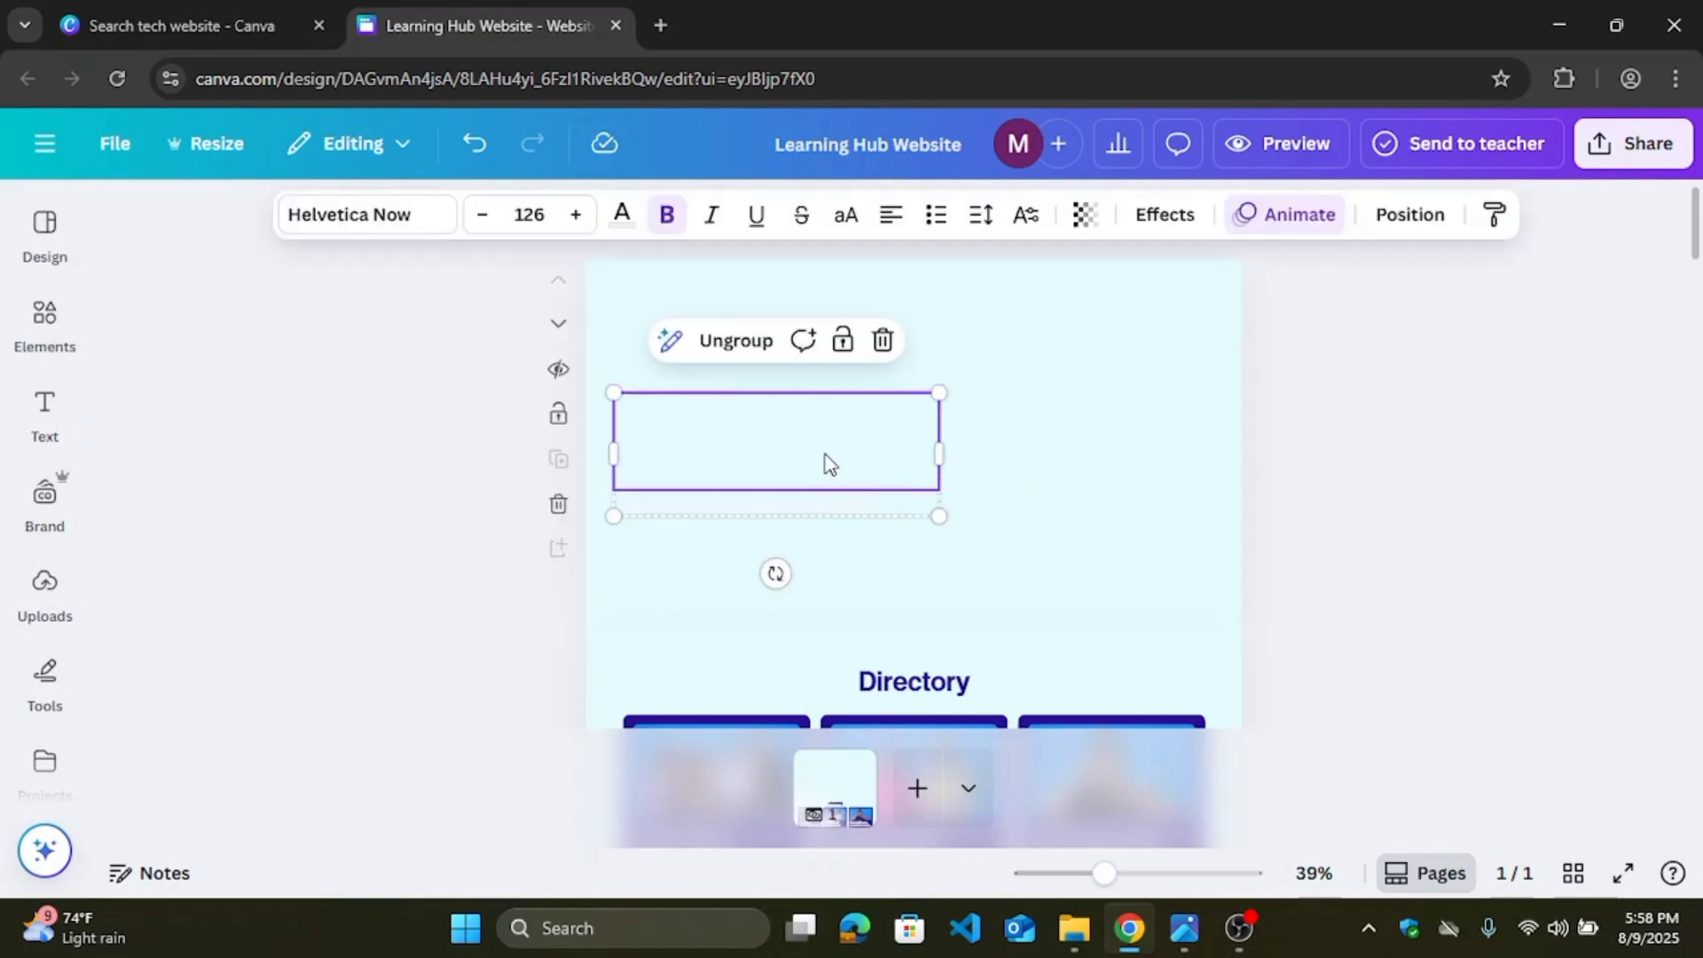
pyautogui.click(830, 464)
pyautogui.doubleClick(765, 506)
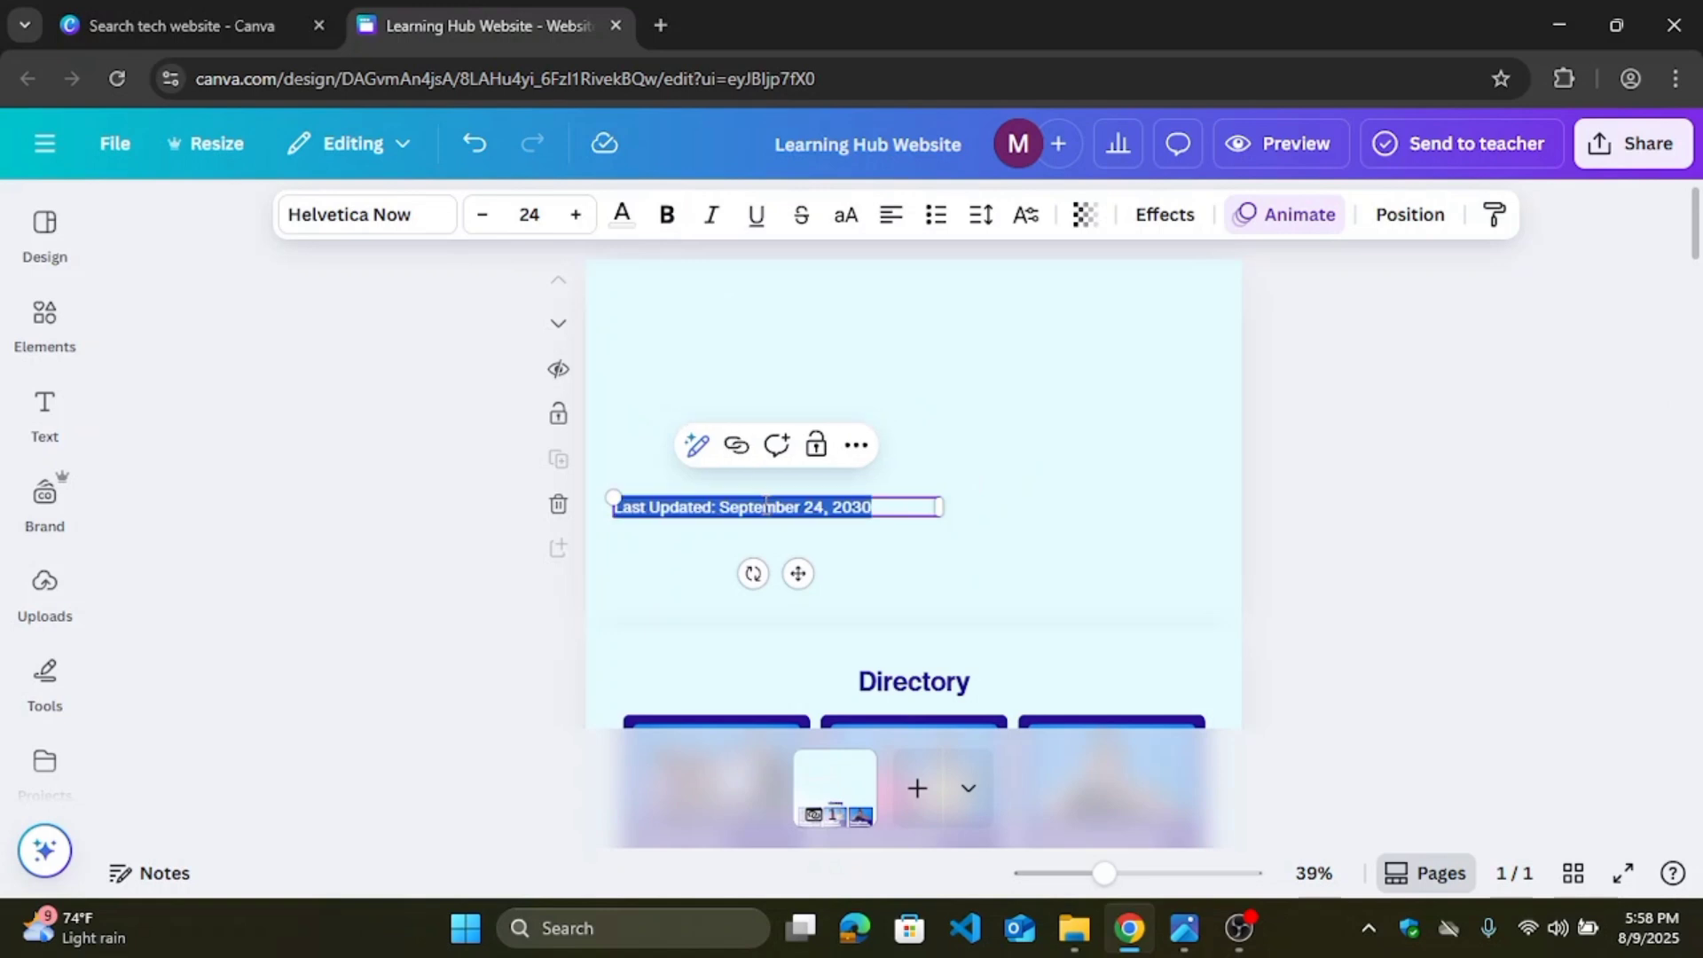
pyautogui.press('BackSpace')
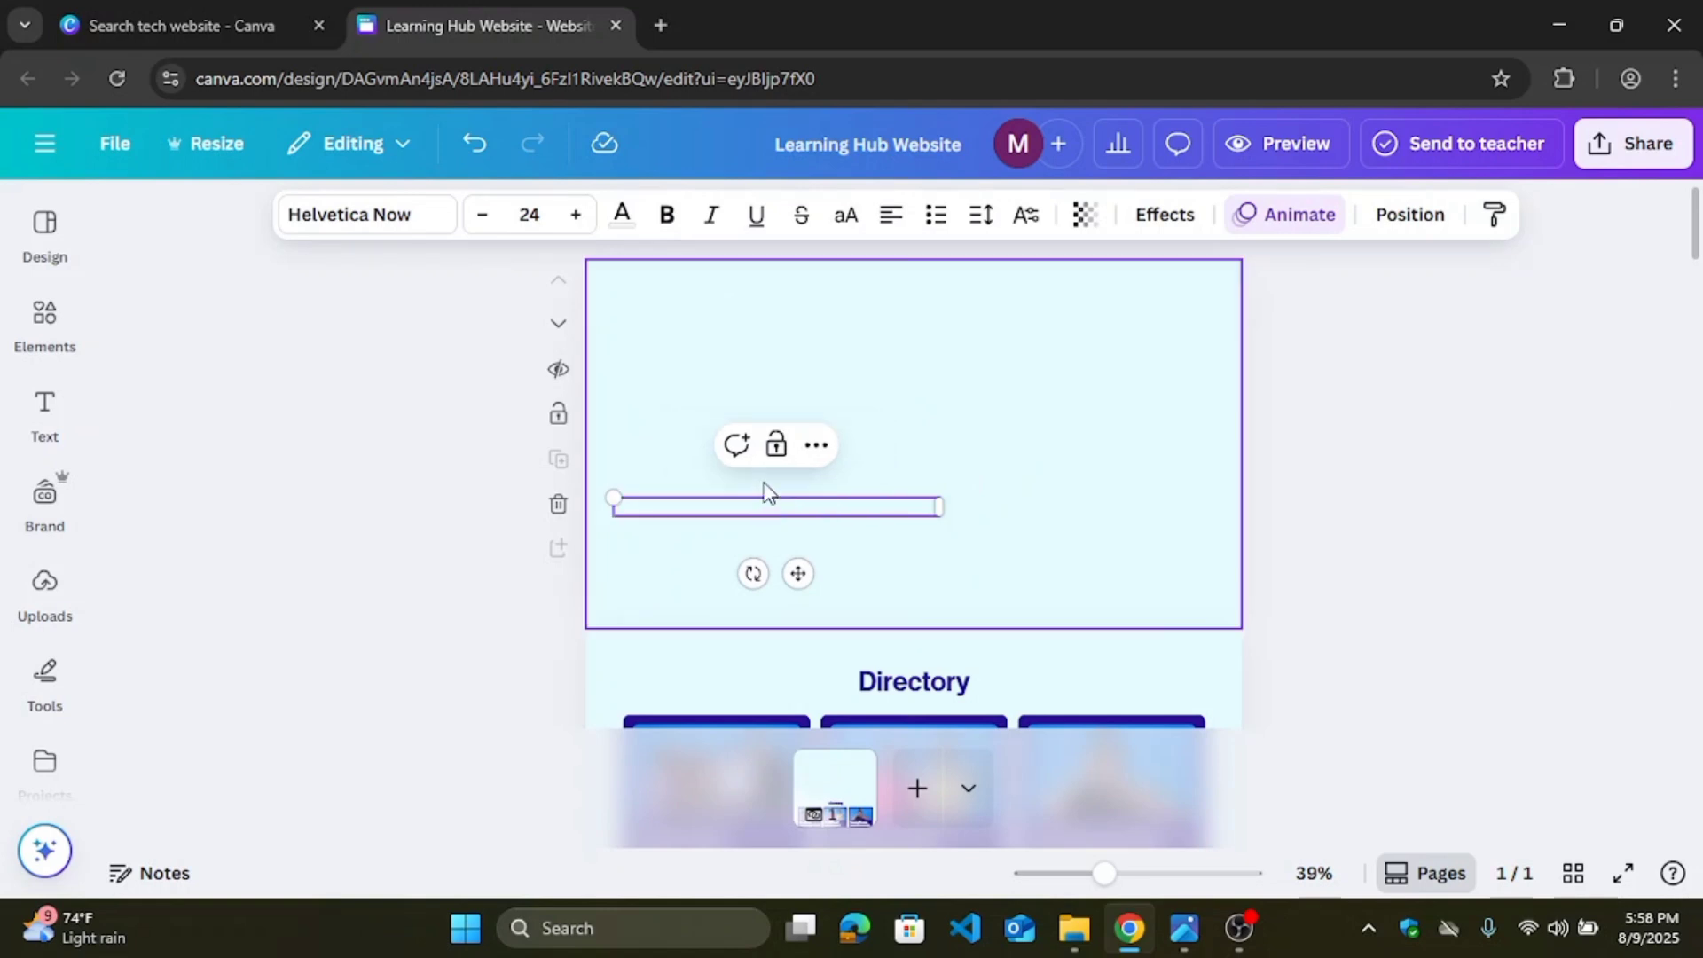
pyautogui.click(767, 493)
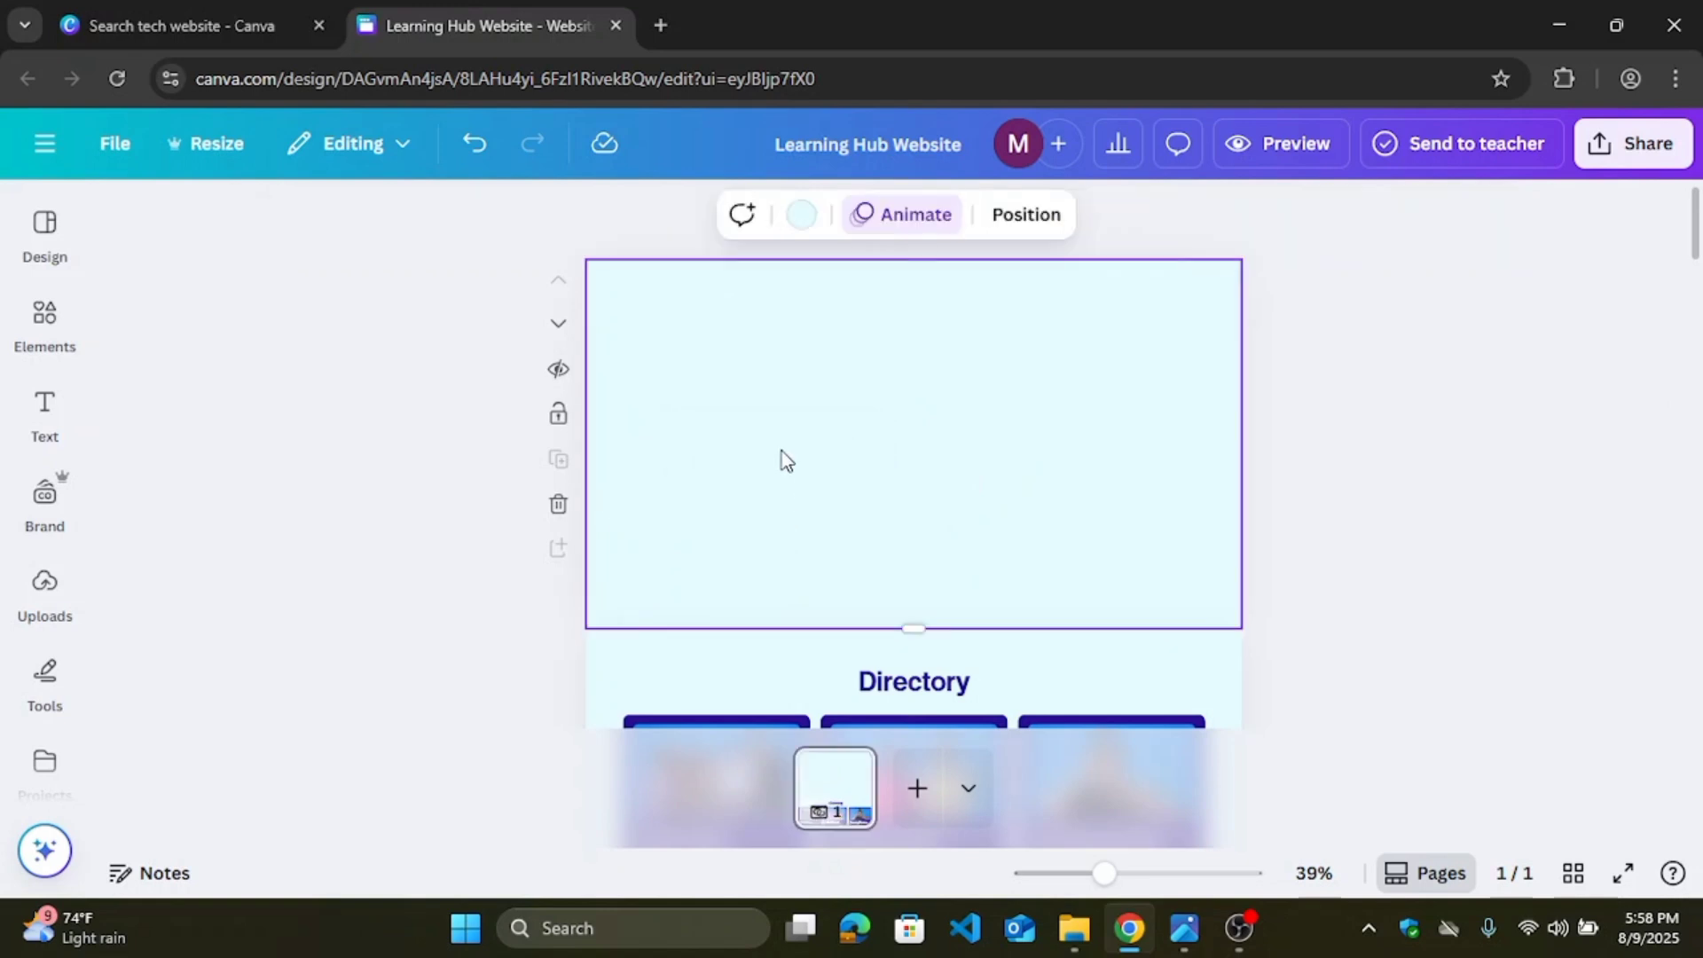
# Step: Find the basic shapes among the elements and add a square to the emptied header section
pyautogui.rightClick(790, 329)
pyautogui.click(720, 354)
pyautogui.click(36, 448)
pyautogui.click(46, 322)
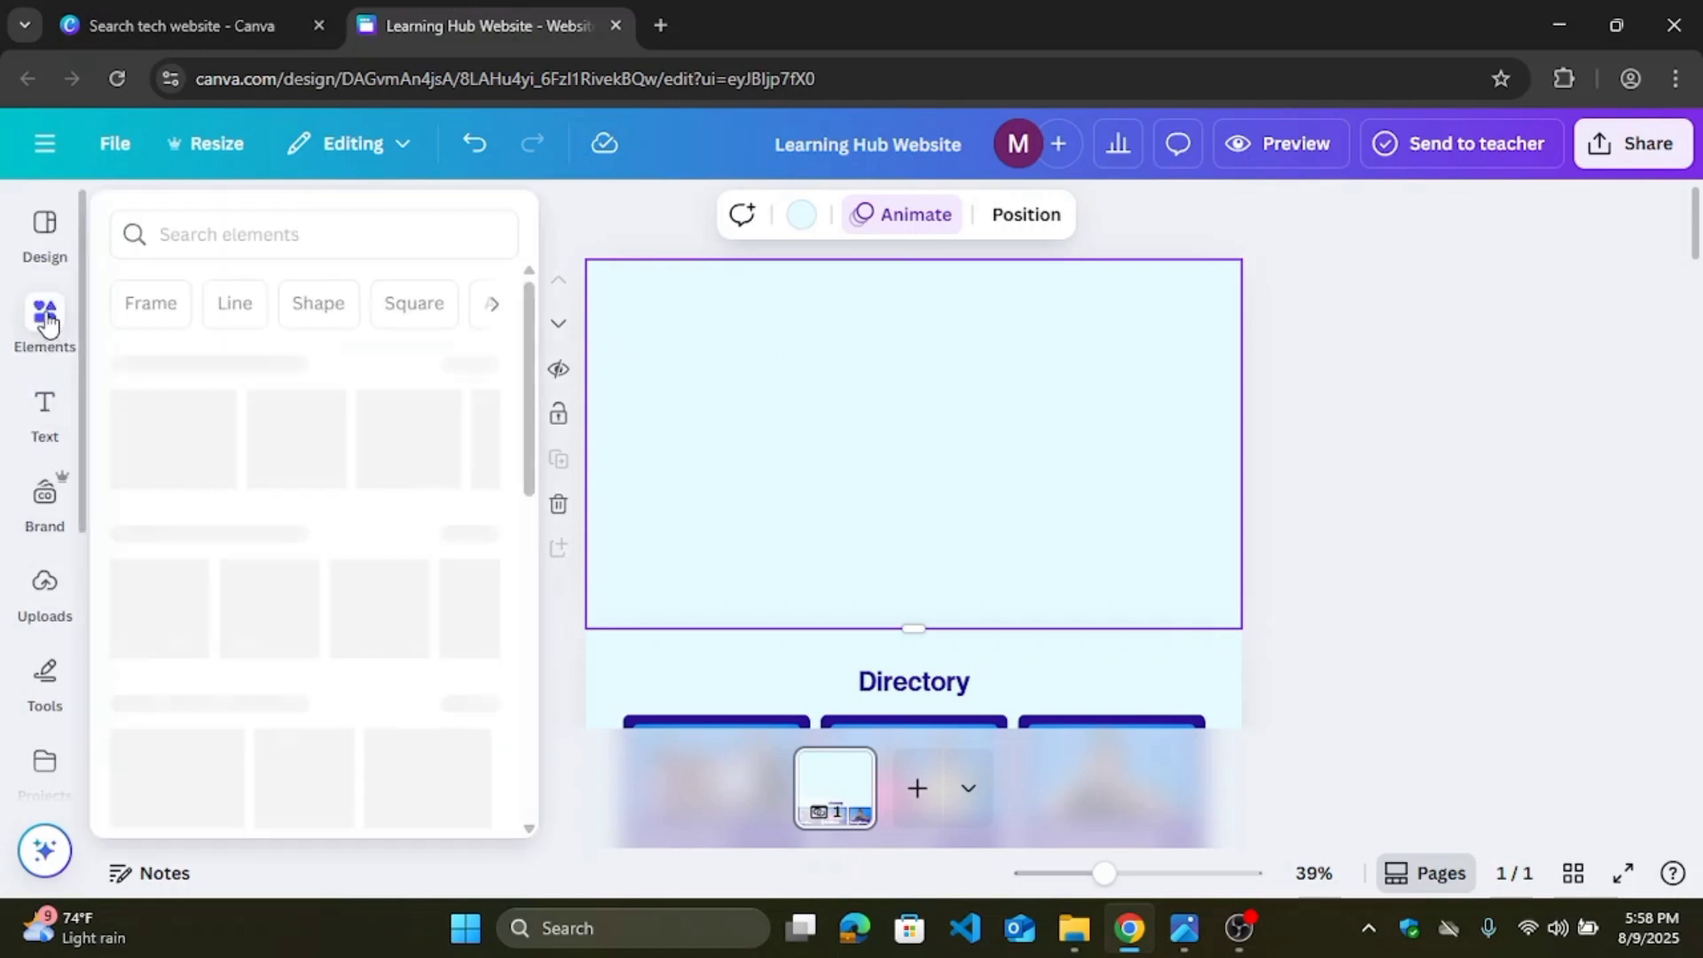
pyautogui.click(322, 306)
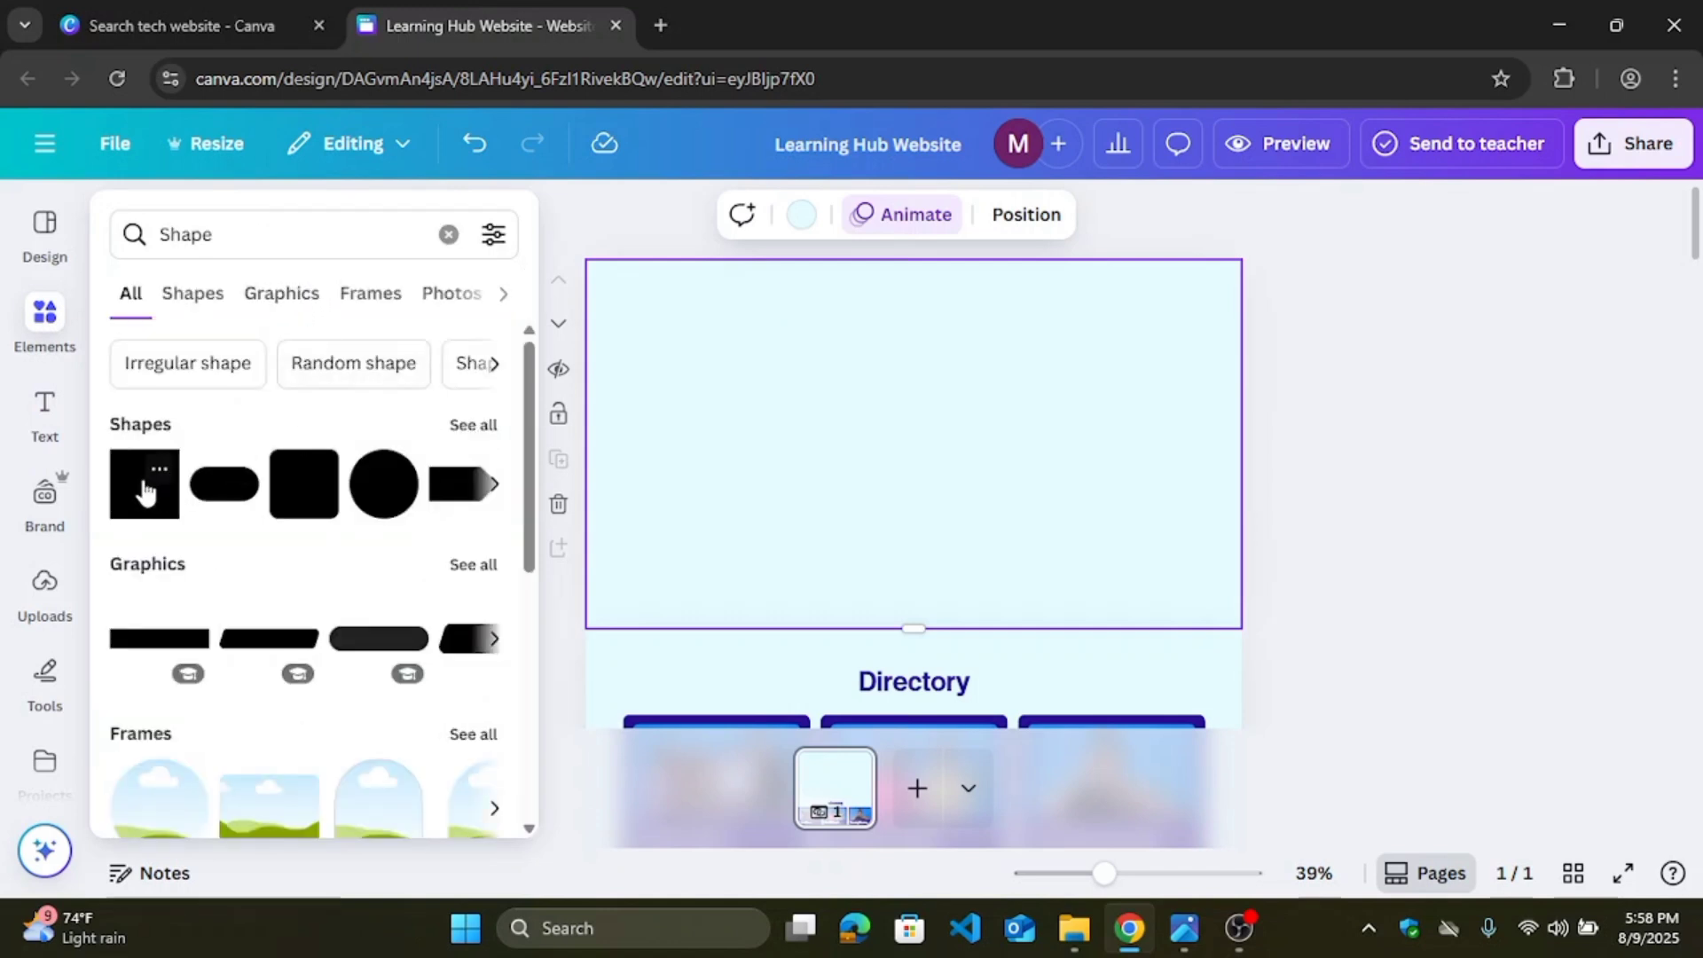
pyautogui.click(145, 491)
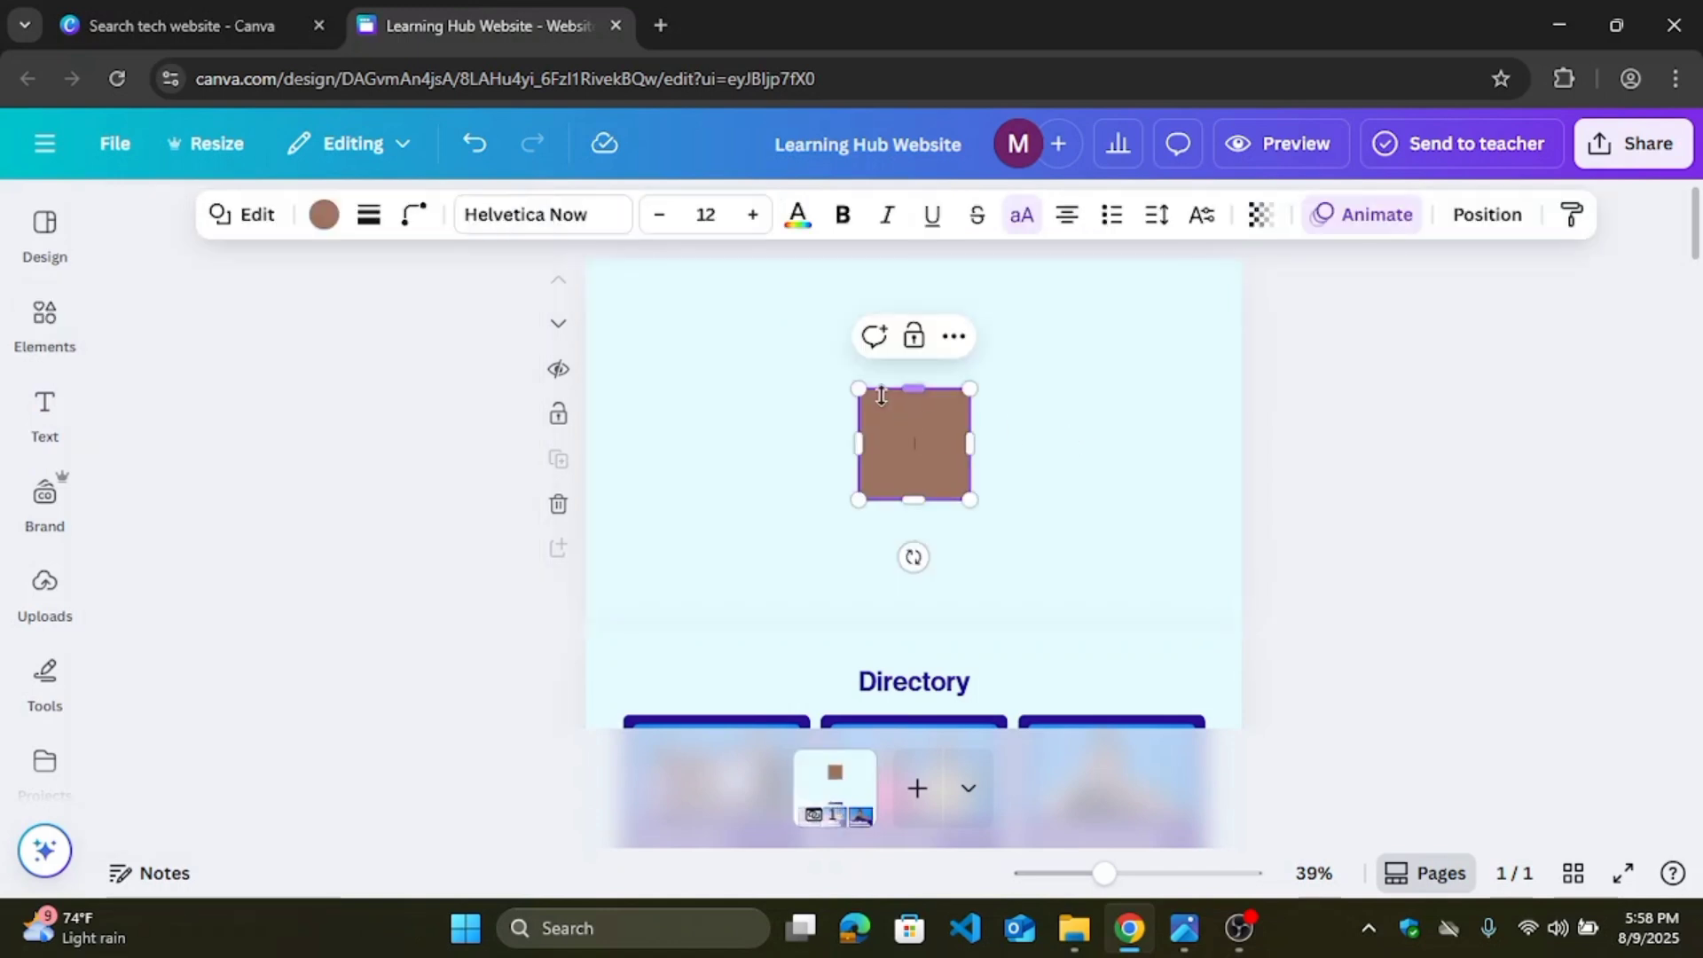
# Step: Stretch the square so that it covers the whole header section above the Directory heading, edge to edge
pyautogui.moveTo(859, 388); pyautogui.dragTo(587, 266)
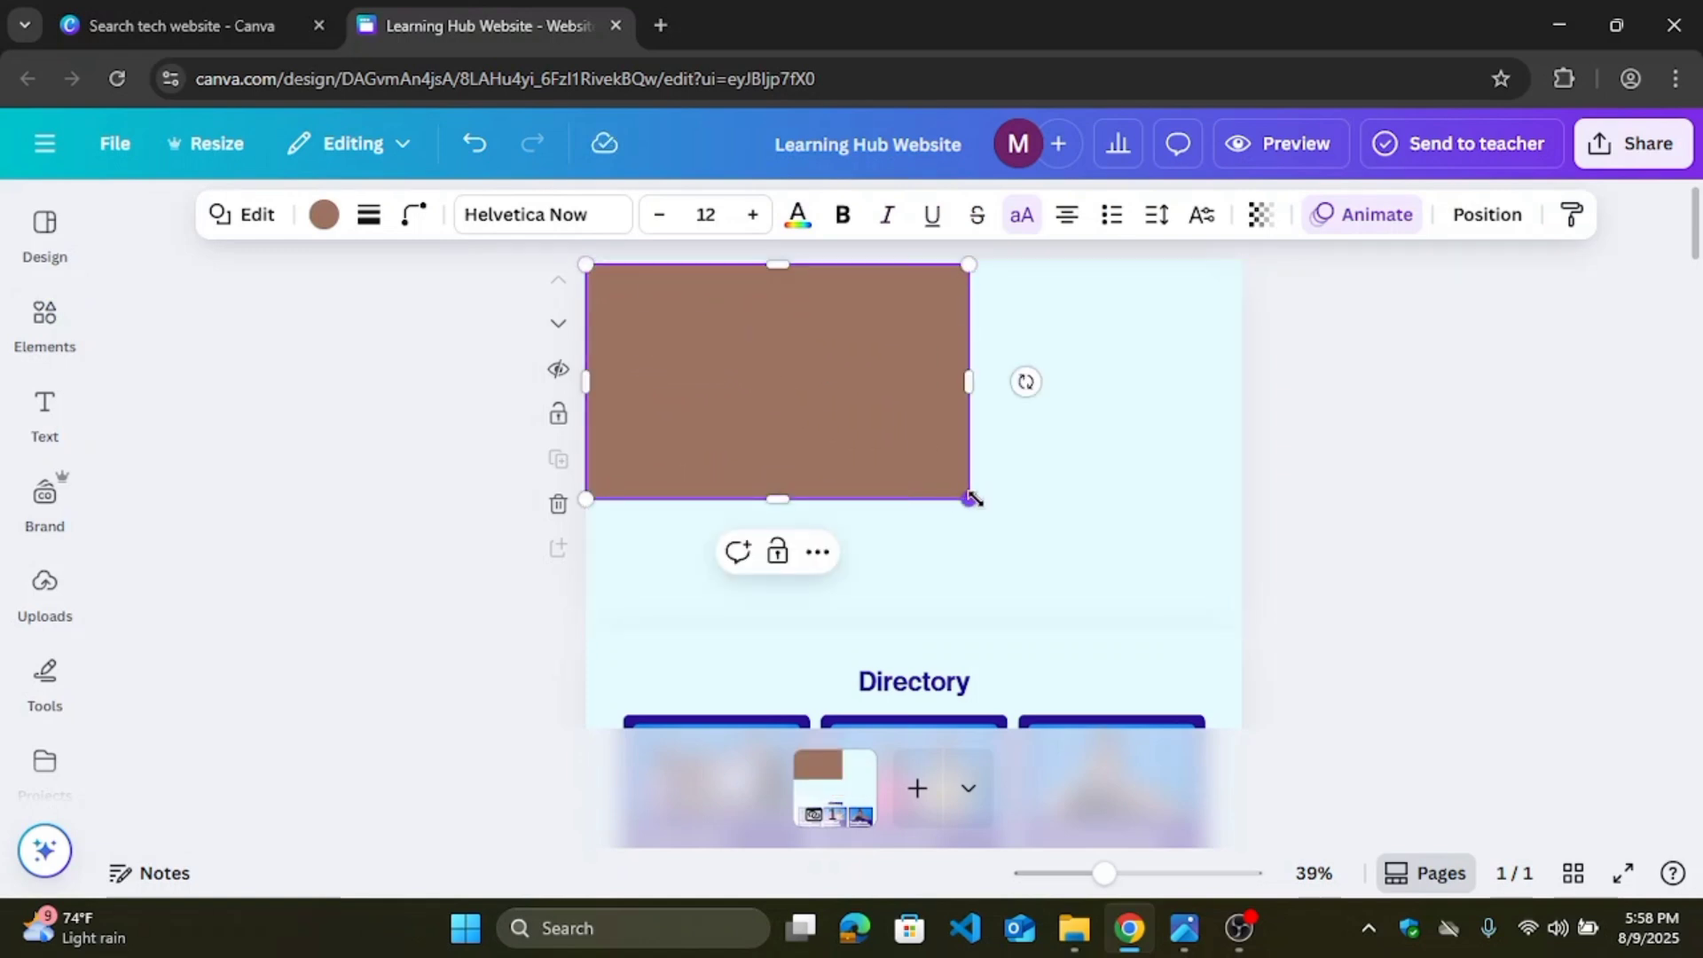
pyautogui.moveTo(971, 499); pyautogui.dragTo(1110, 628)
pyautogui.moveTo(1114, 446); pyautogui.dragTo(1243, 448)
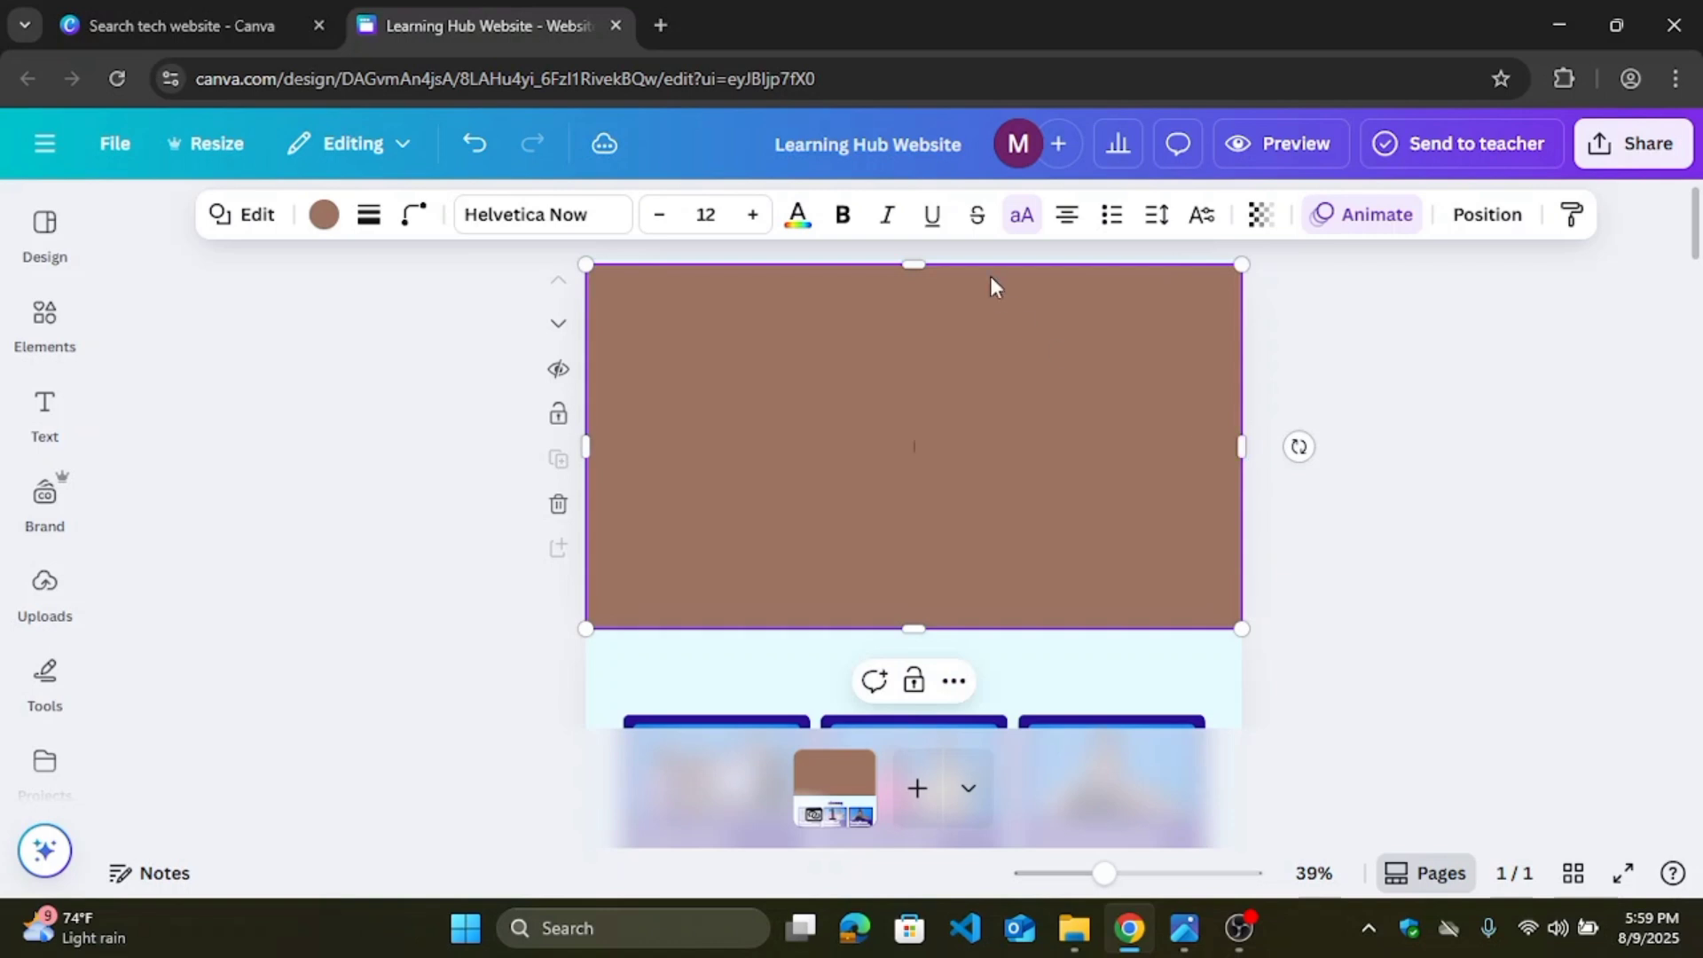
pyautogui.moveTo(926, 251); pyautogui.dragTo(917, 247)
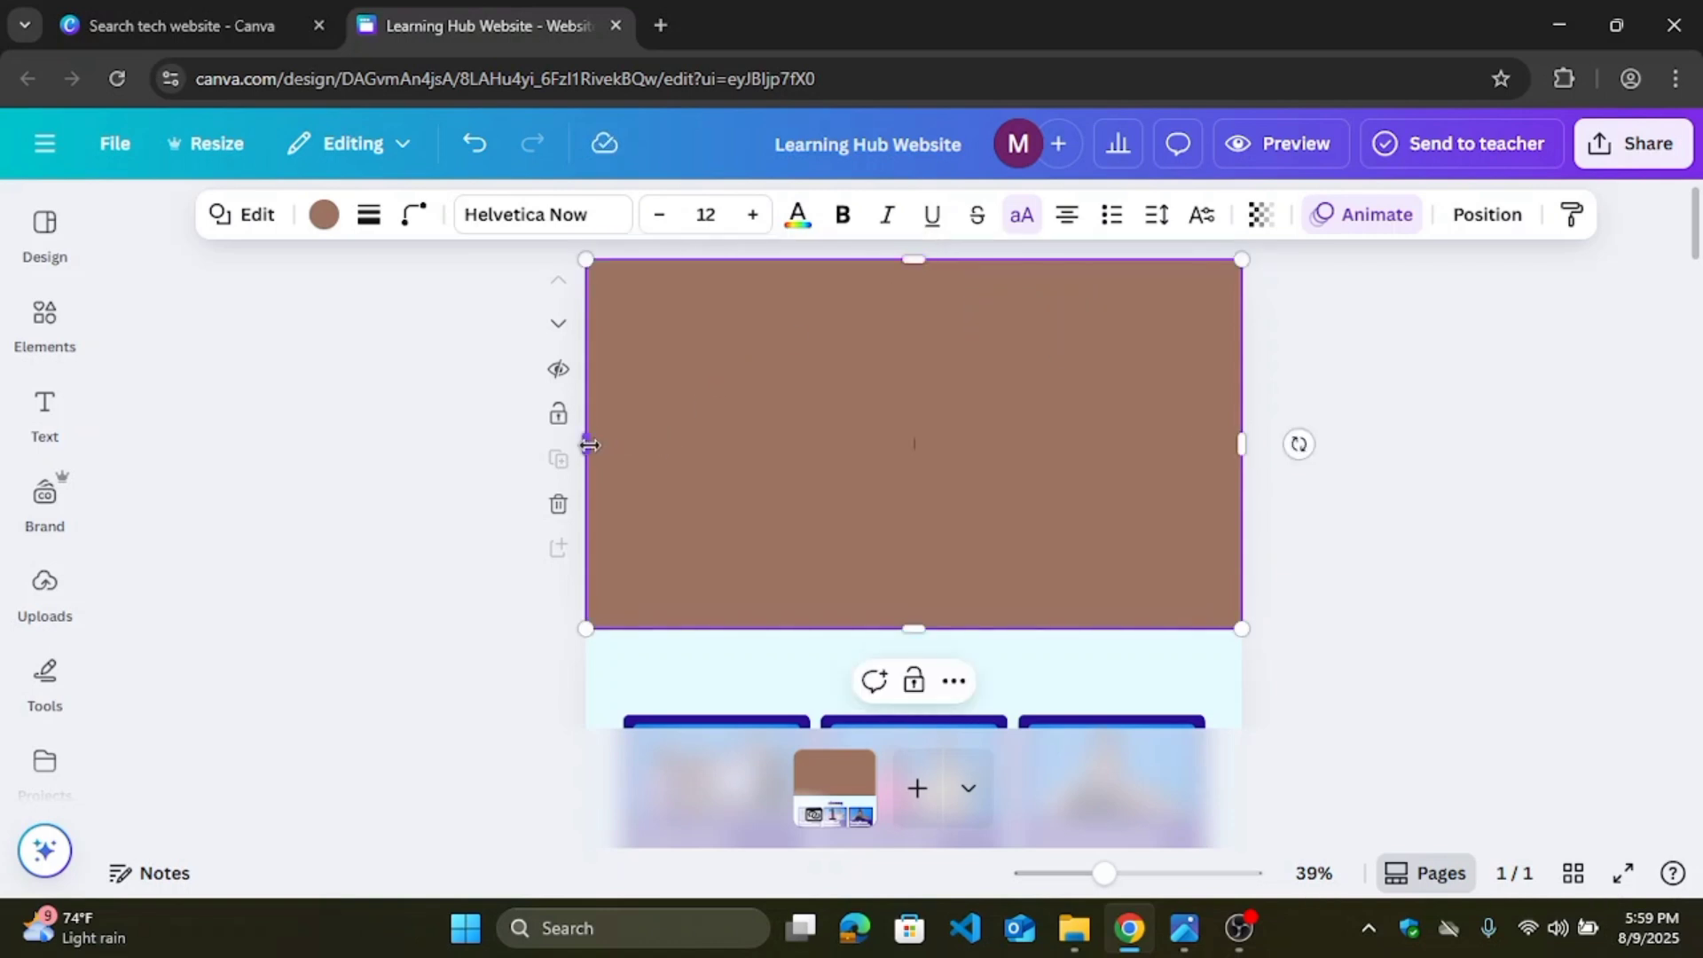
pyautogui.moveTo(586, 444); pyautogui.dragTo(577, 449)
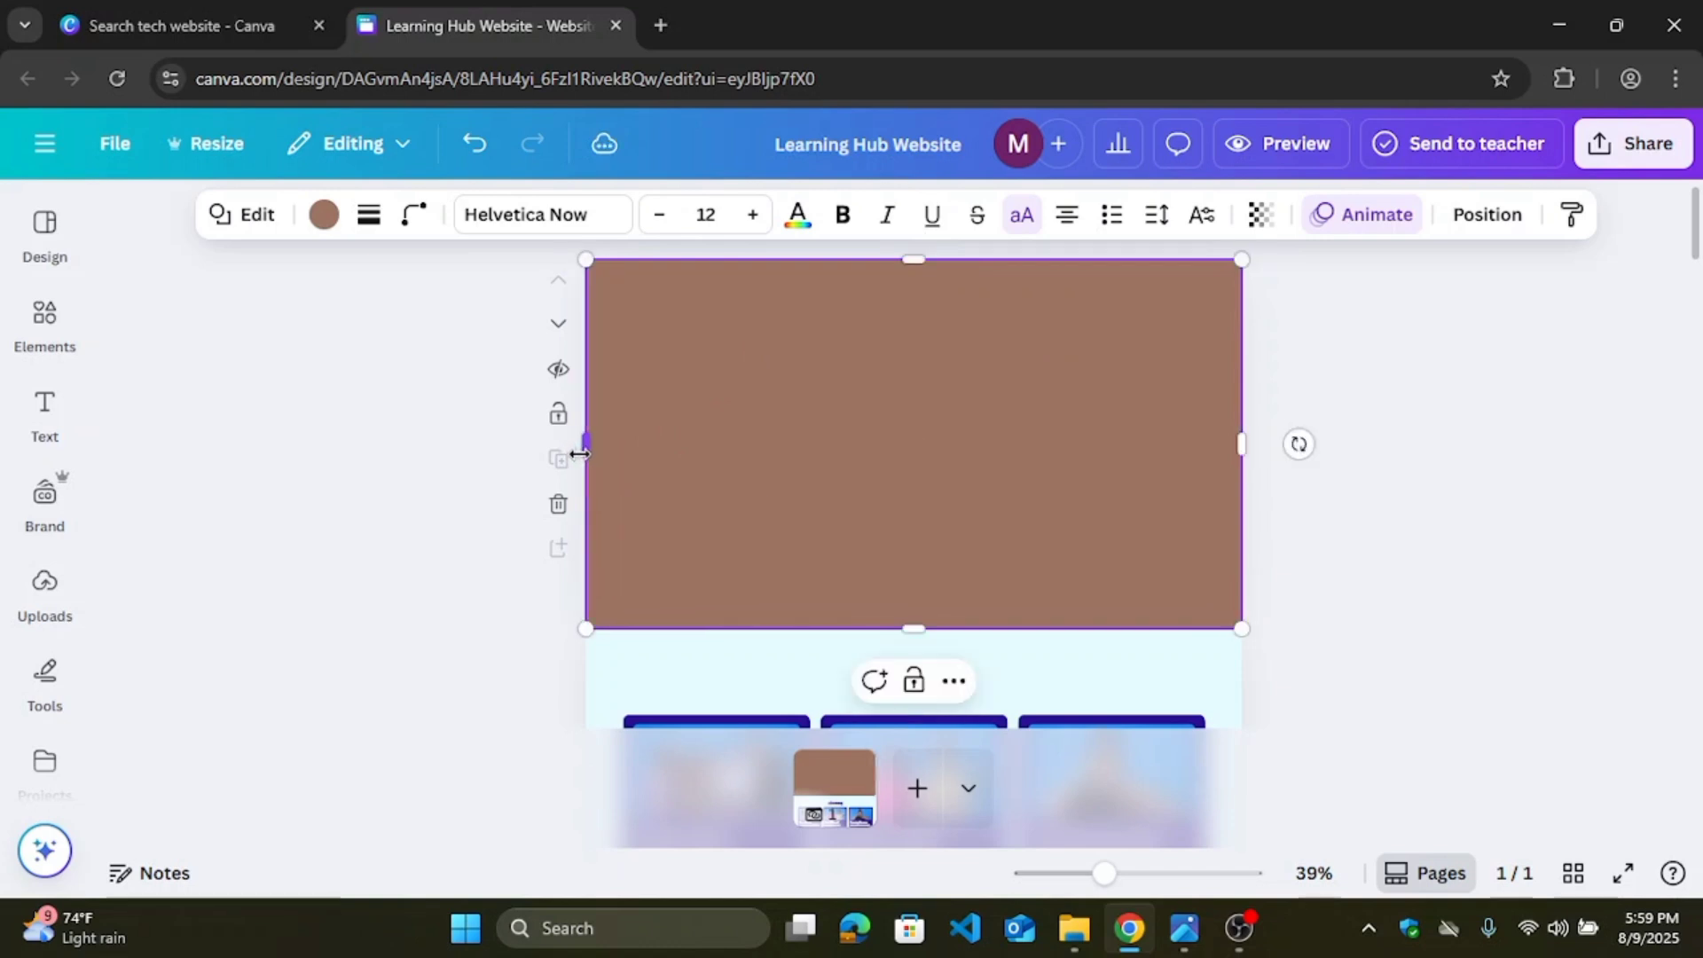
# Step: Mix a new blue as the header shape's text color and settle on #3D70C6
pyautogui.click(797, 222)
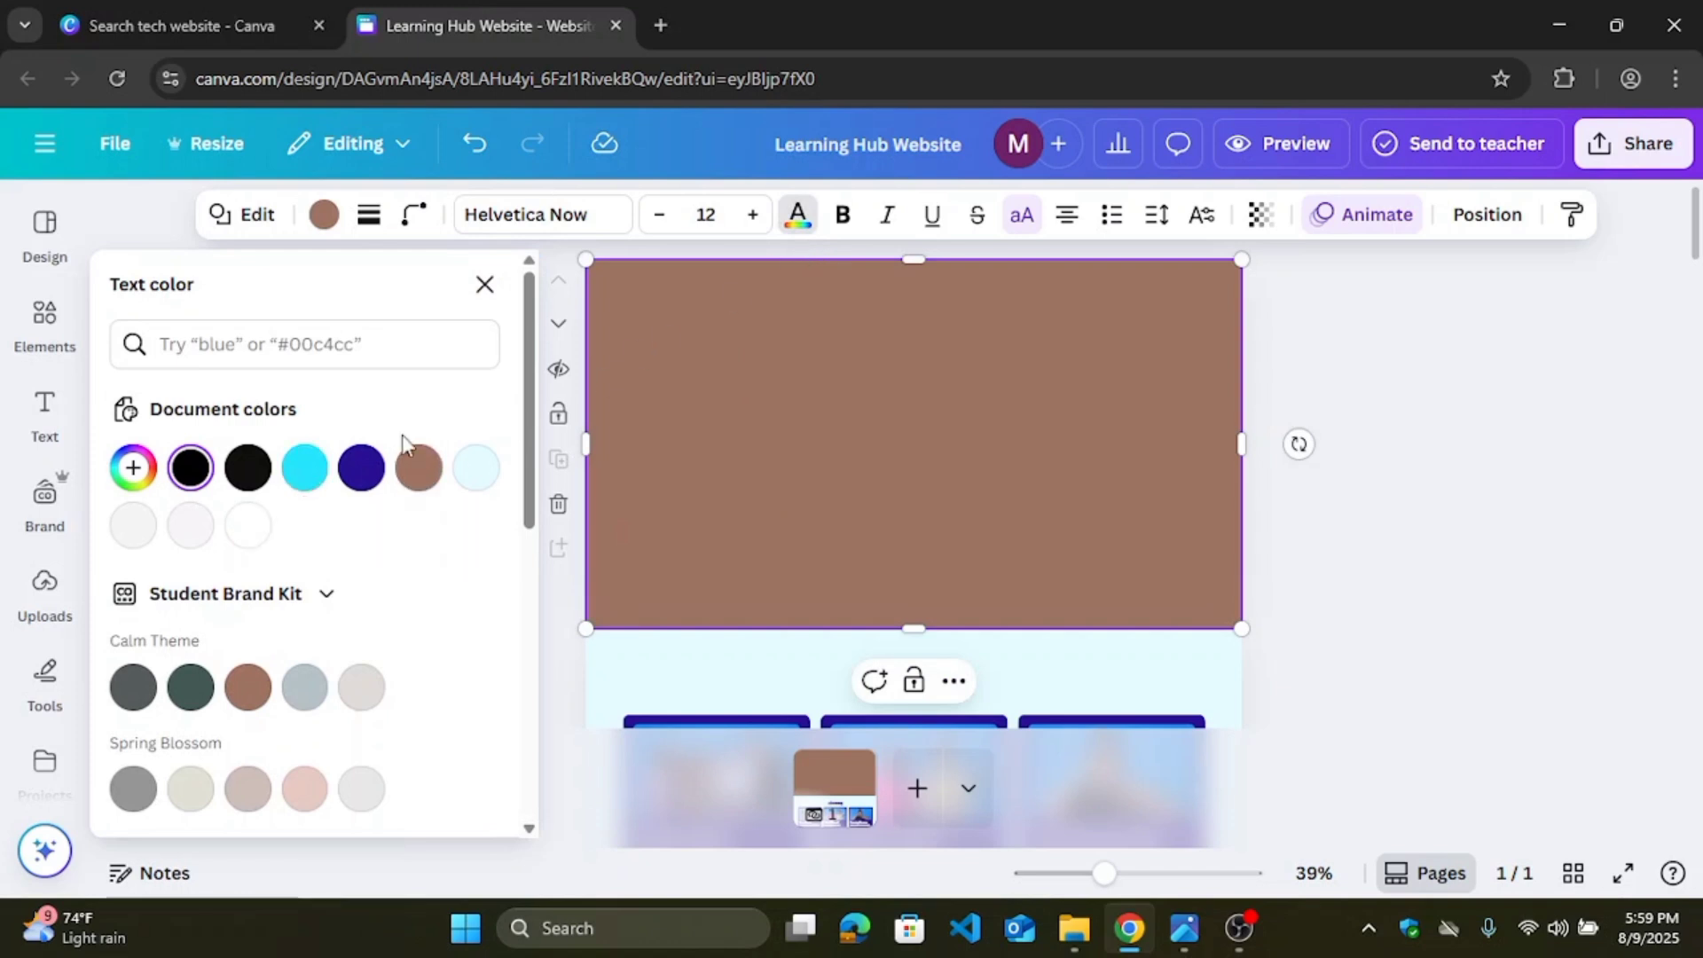
pyautogui.rightClick(544, 583)
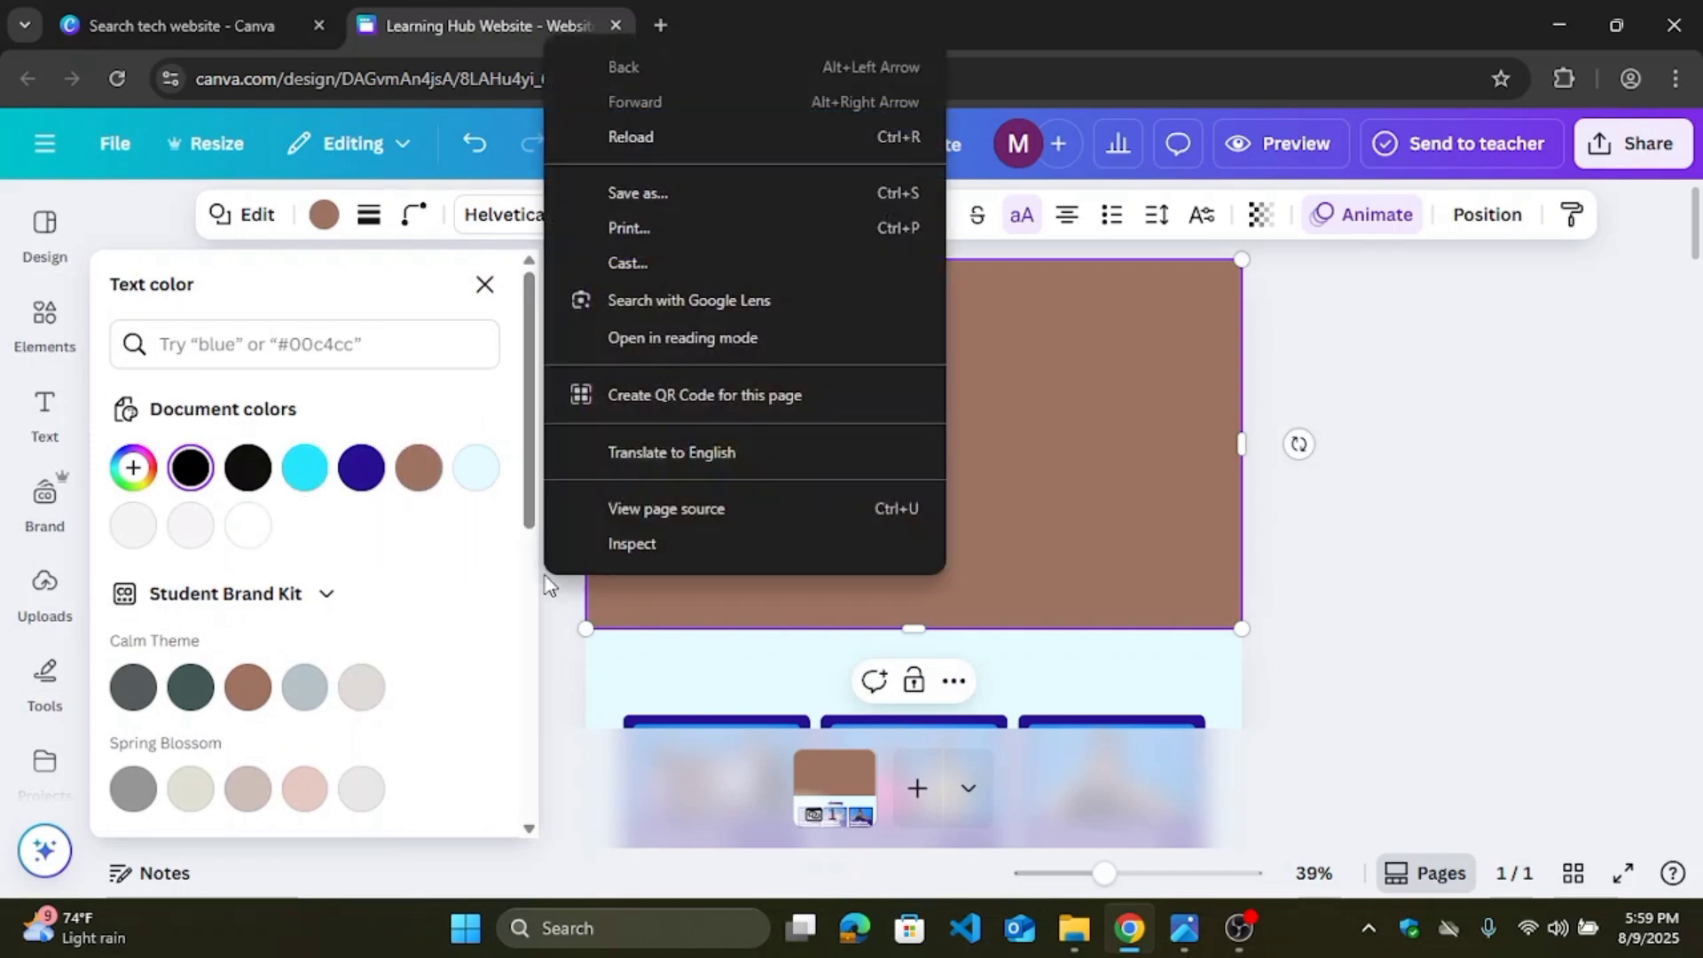
pyautogui.click(532, 520)
pyautogui.moveTo(533, 519)
pyautogui.mouseDown()
pyautogui.moveTo(536, 850)
pyautogui.moveTo(534, 514)
pyautogui.mouseUp()
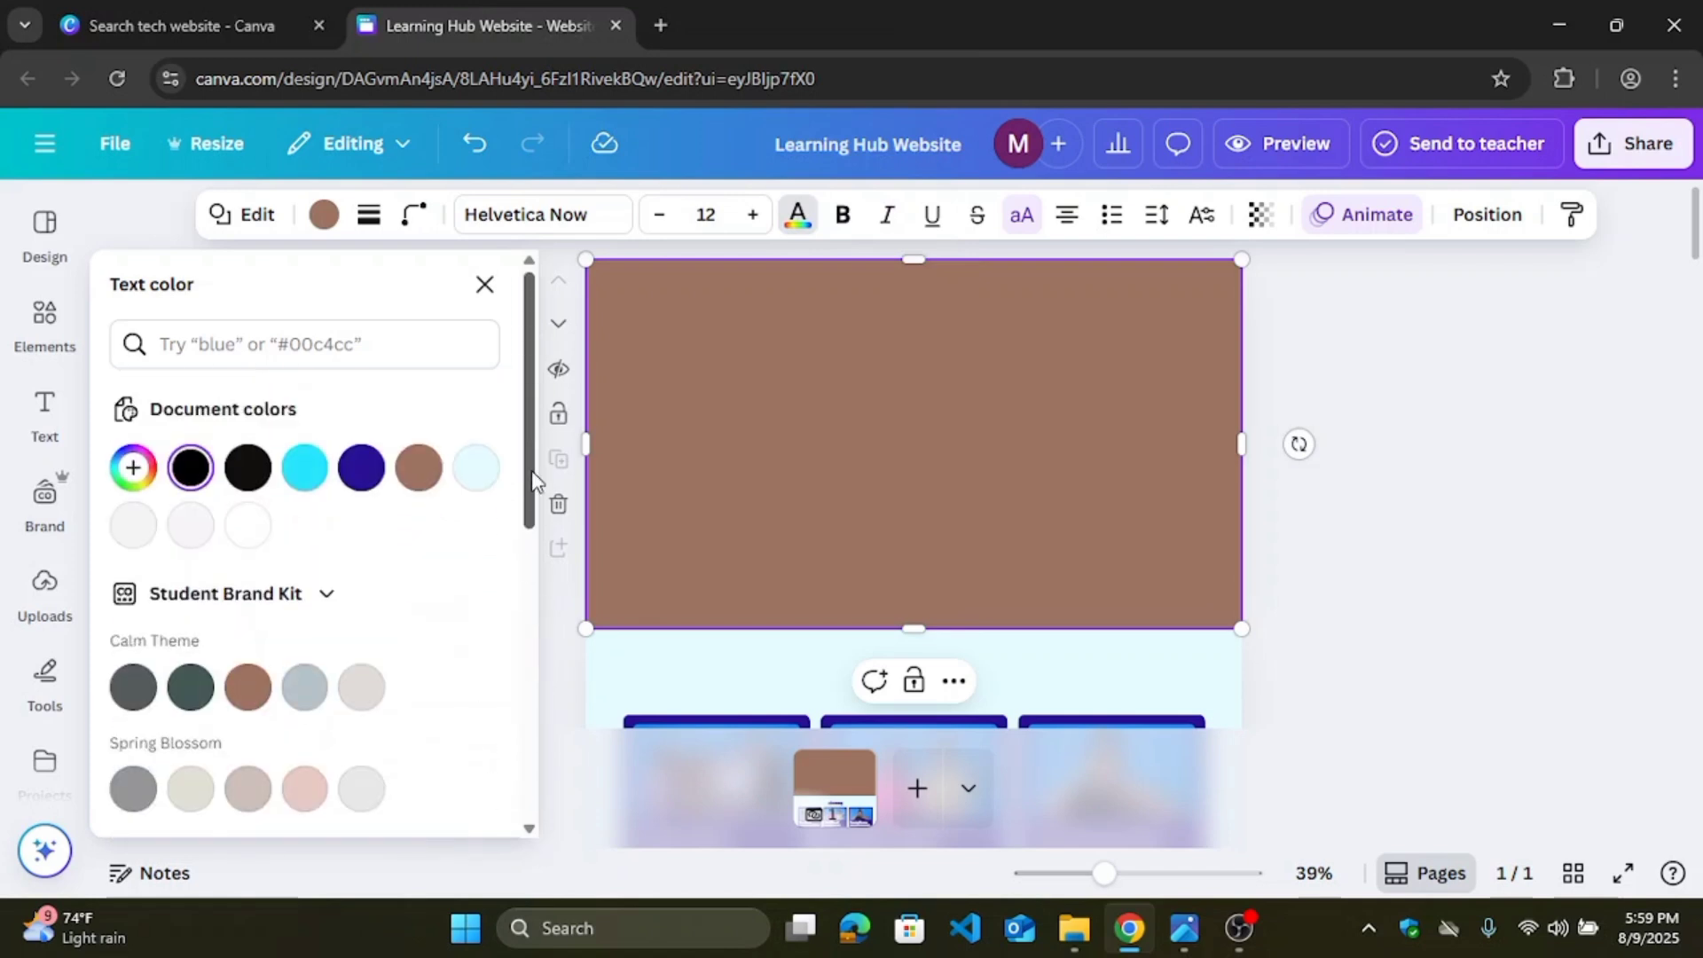
pyautogui.click(135, 467)
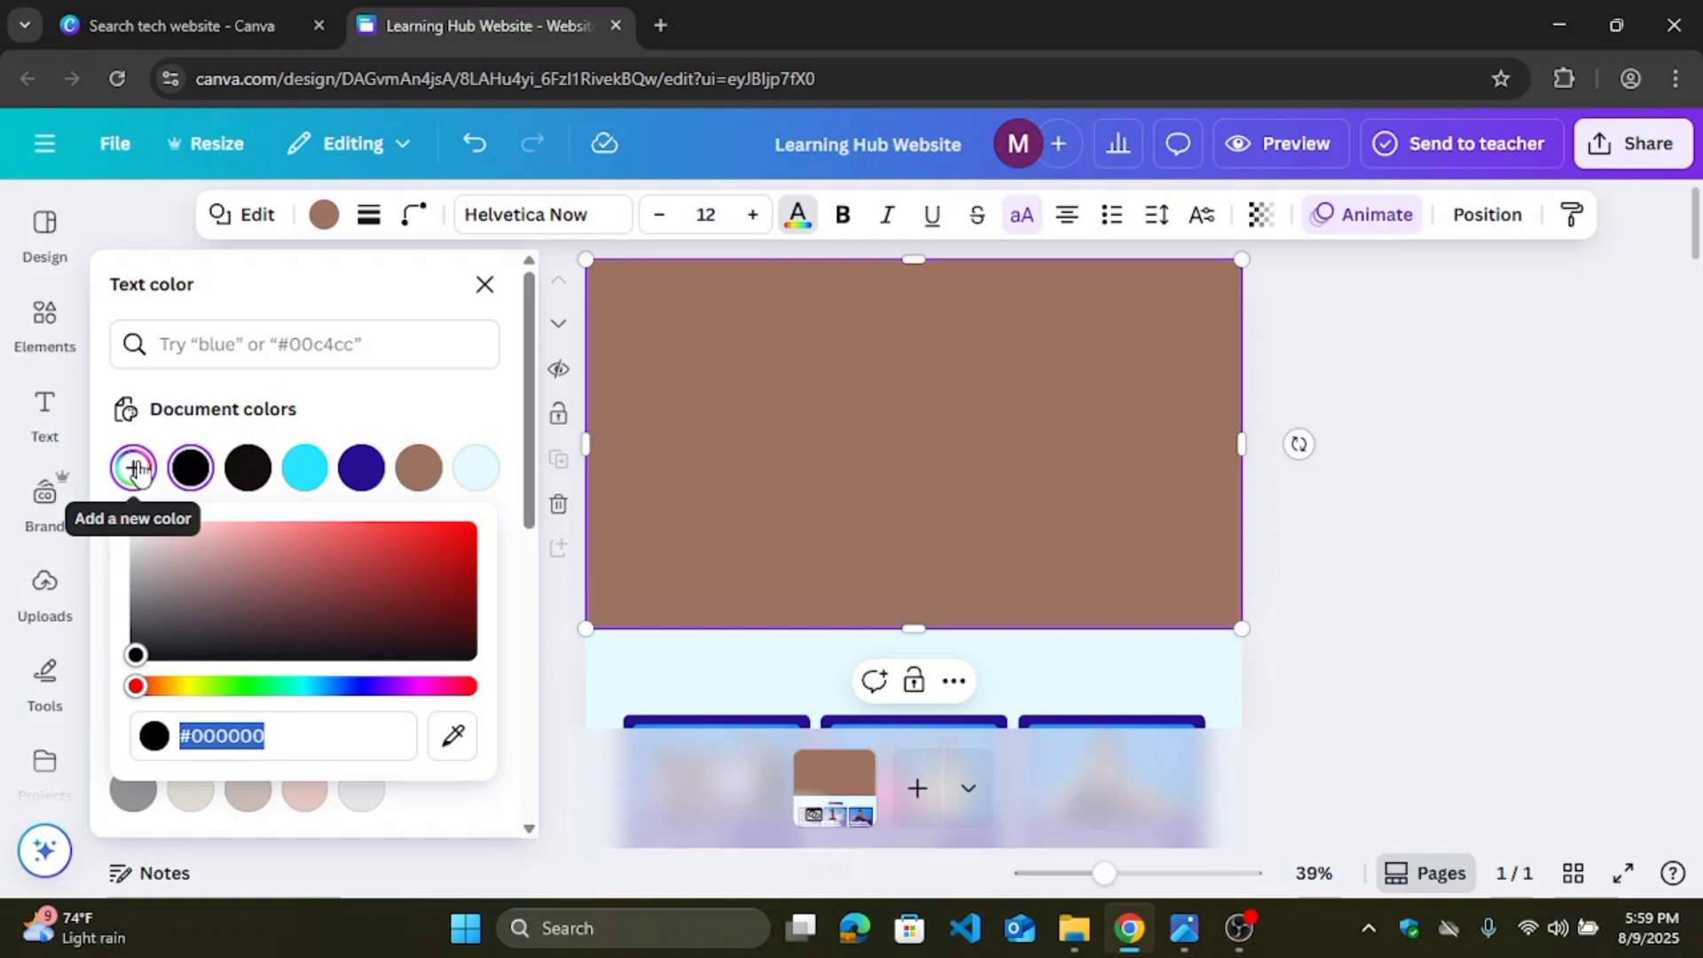
pyautogui.click(341, 687)
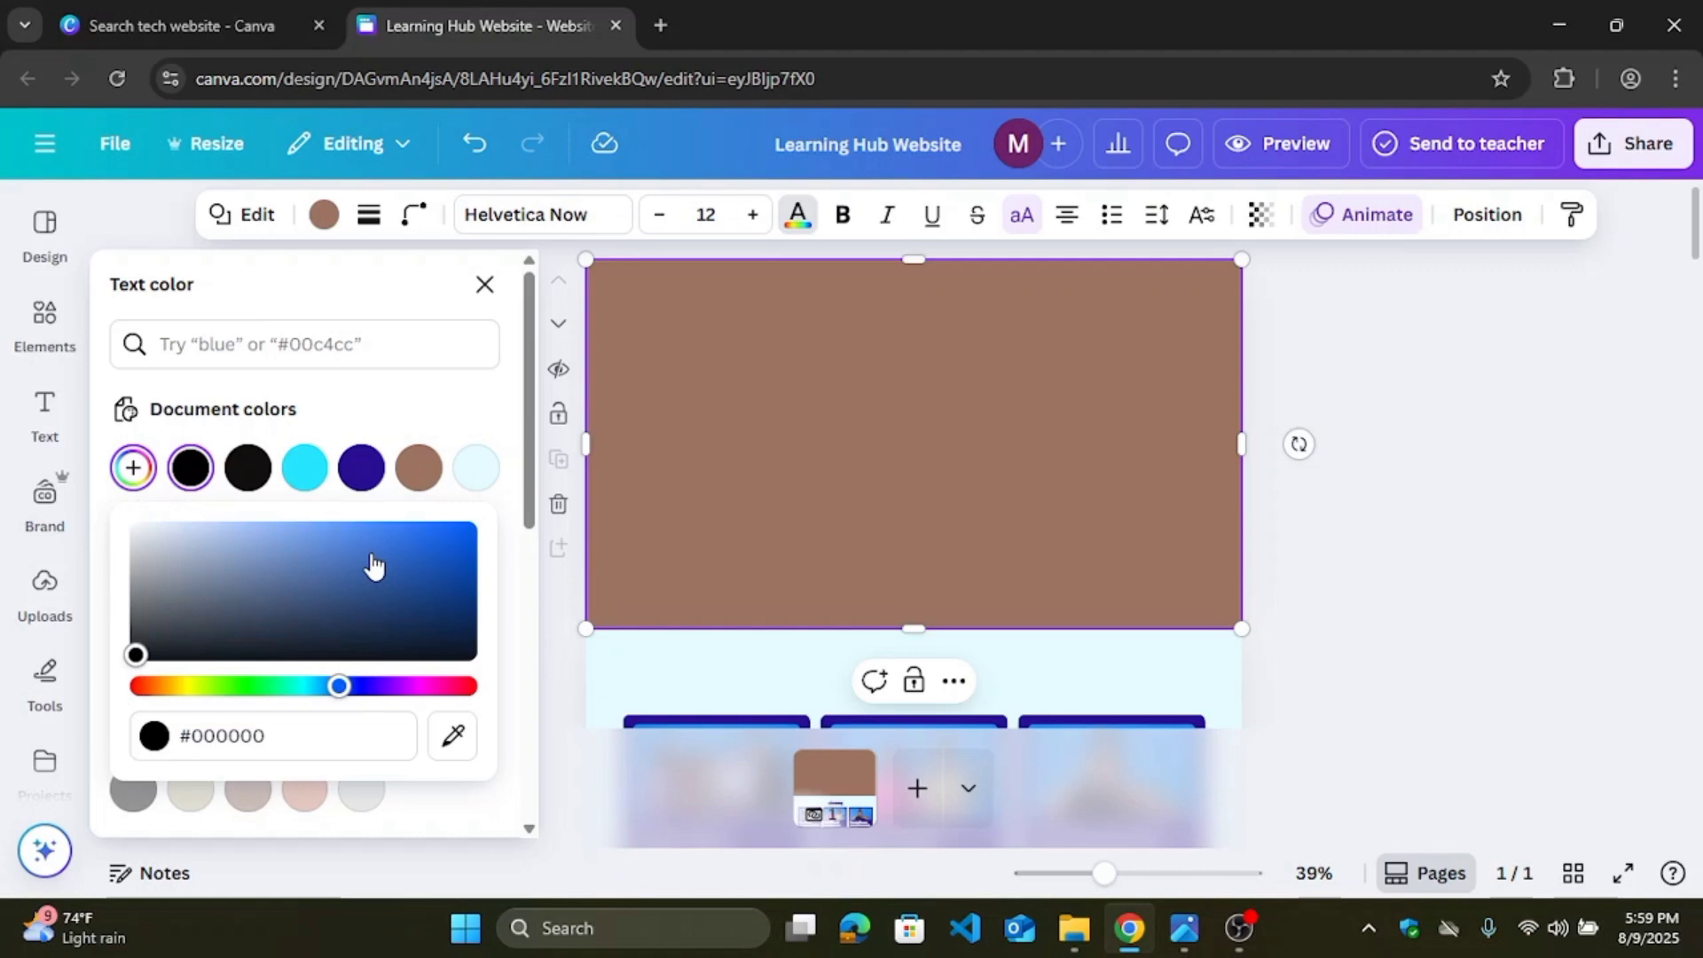
pyautogui.moveTo(371, 559); pyautogui.dragTo(458, 545)
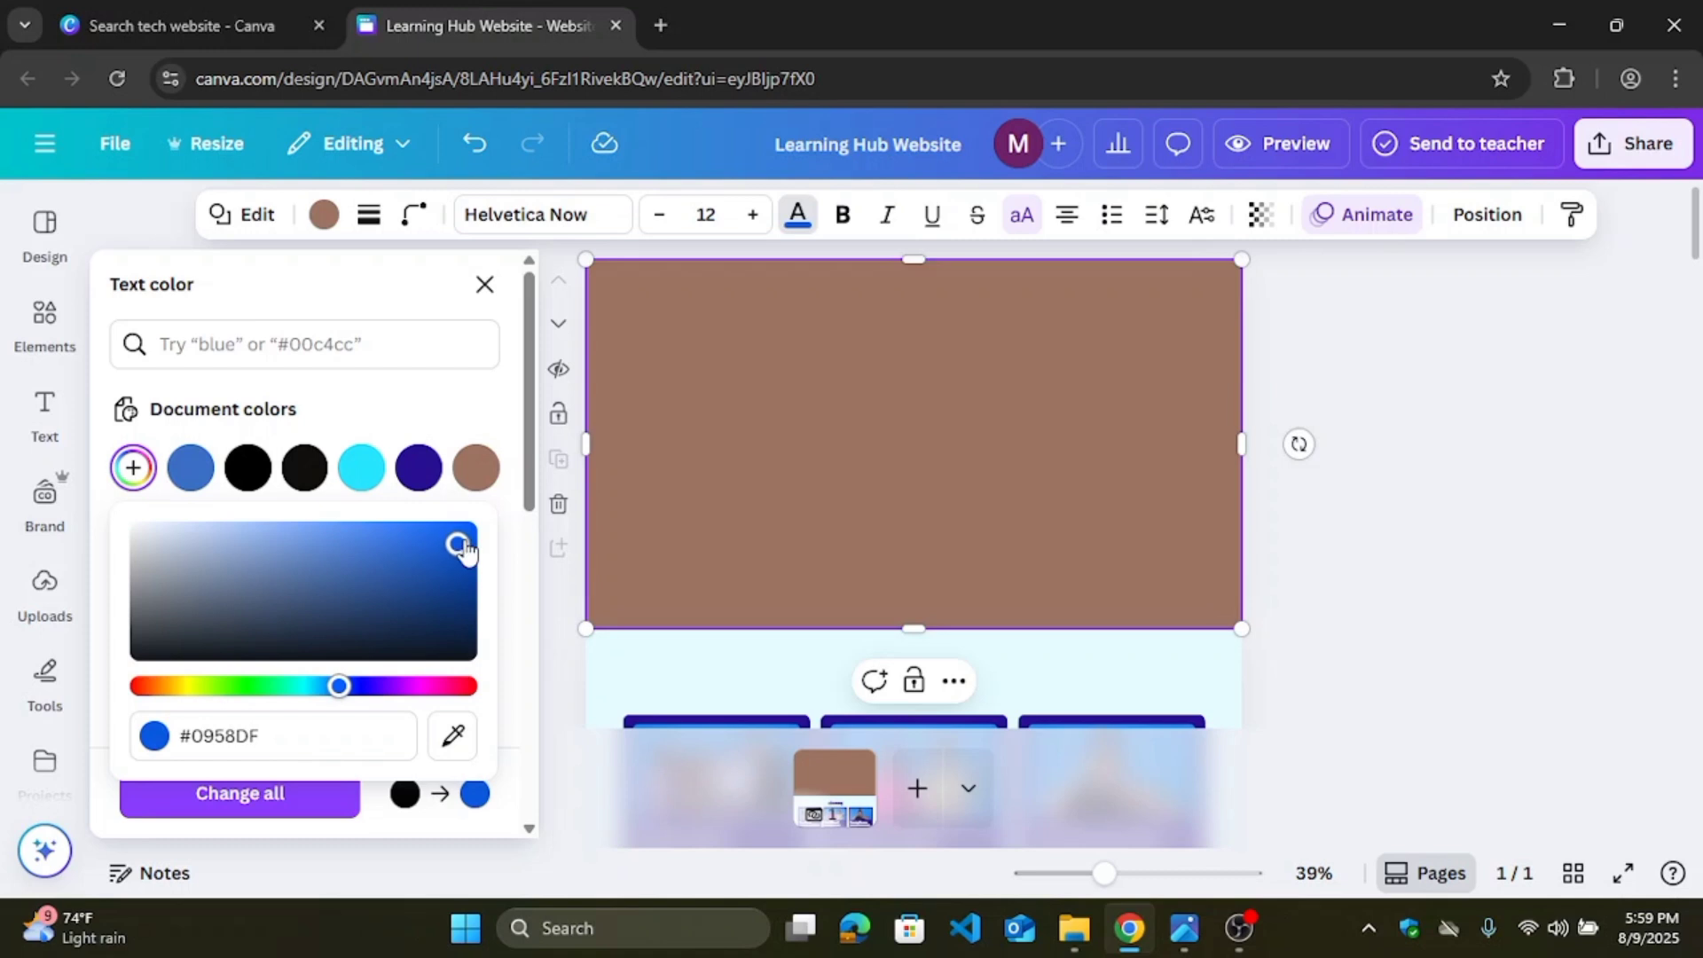
pyautogui.moveTo(458, 545)
pyautogui.mouseDown()
pyautogui.moveTo(434, 610)
pyautogui.moveTo(373, 557)
pyautogui.moveTo(243, 612)
pyautogui.moveTo(158, 594)
pyautogui.moveTo(165, 559)
pyautogui.moveTo(453, 635)
pyautogui.moveTo(459, 538)
pyautogui.mouseUp()
pyautogui.click(195, 472)
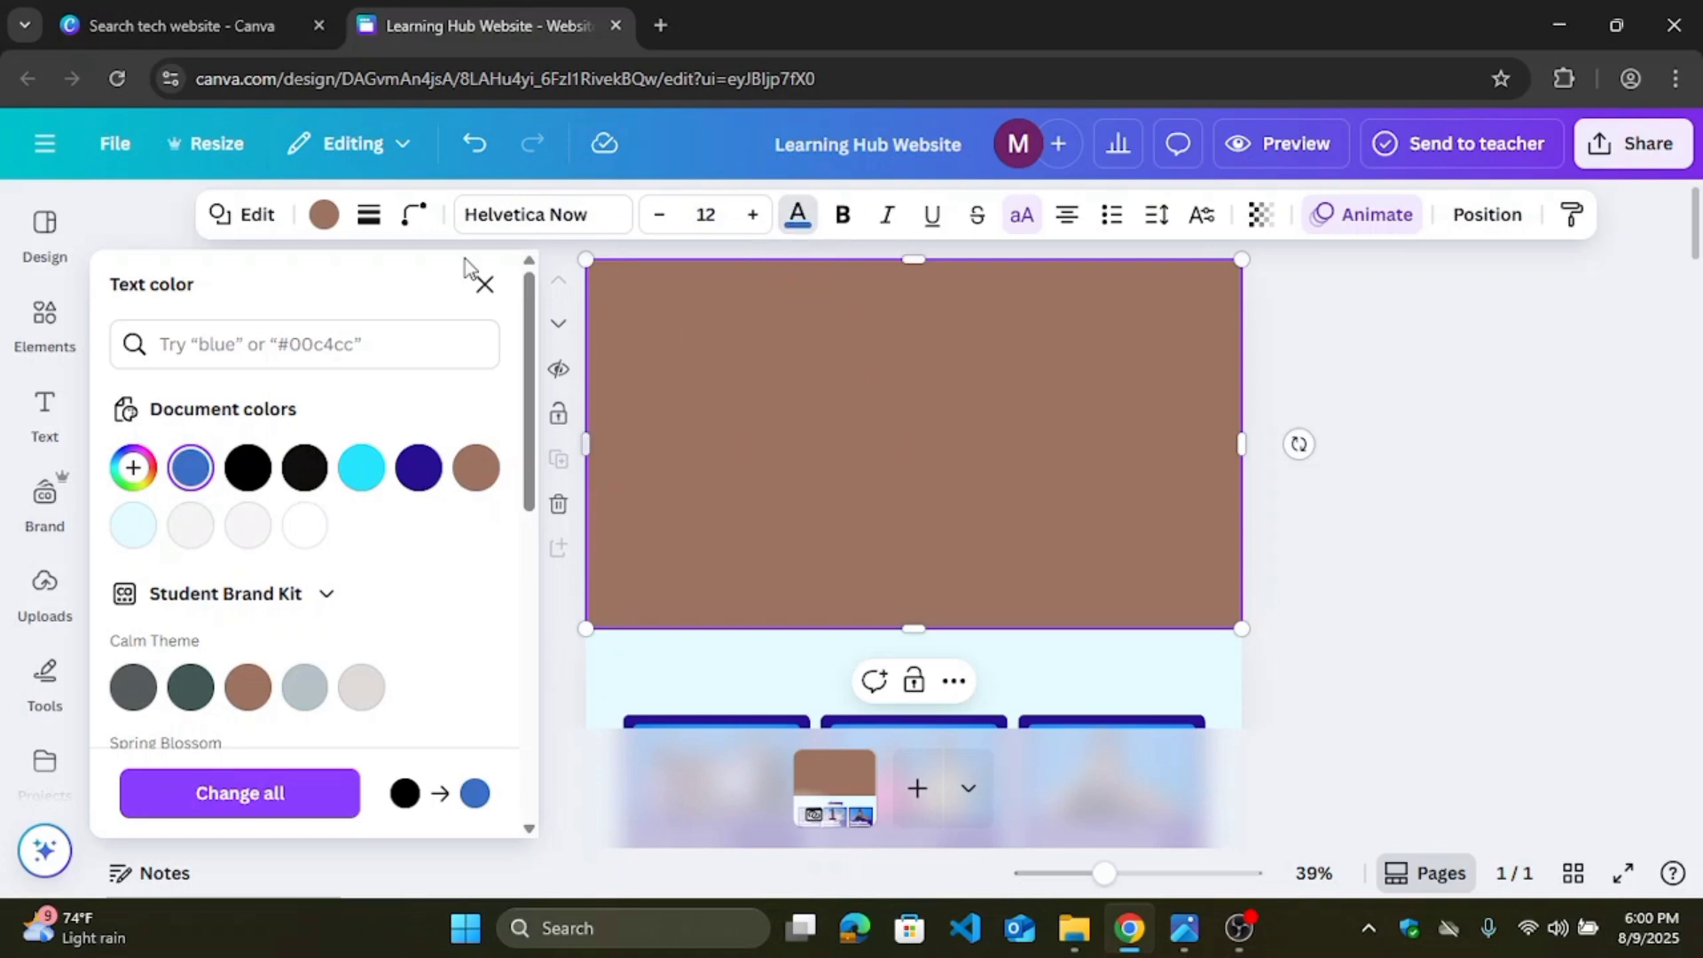
# Step: Fill the header shape with the blue #3D70C6 from the document colors
pyautogui.click(324, 218)
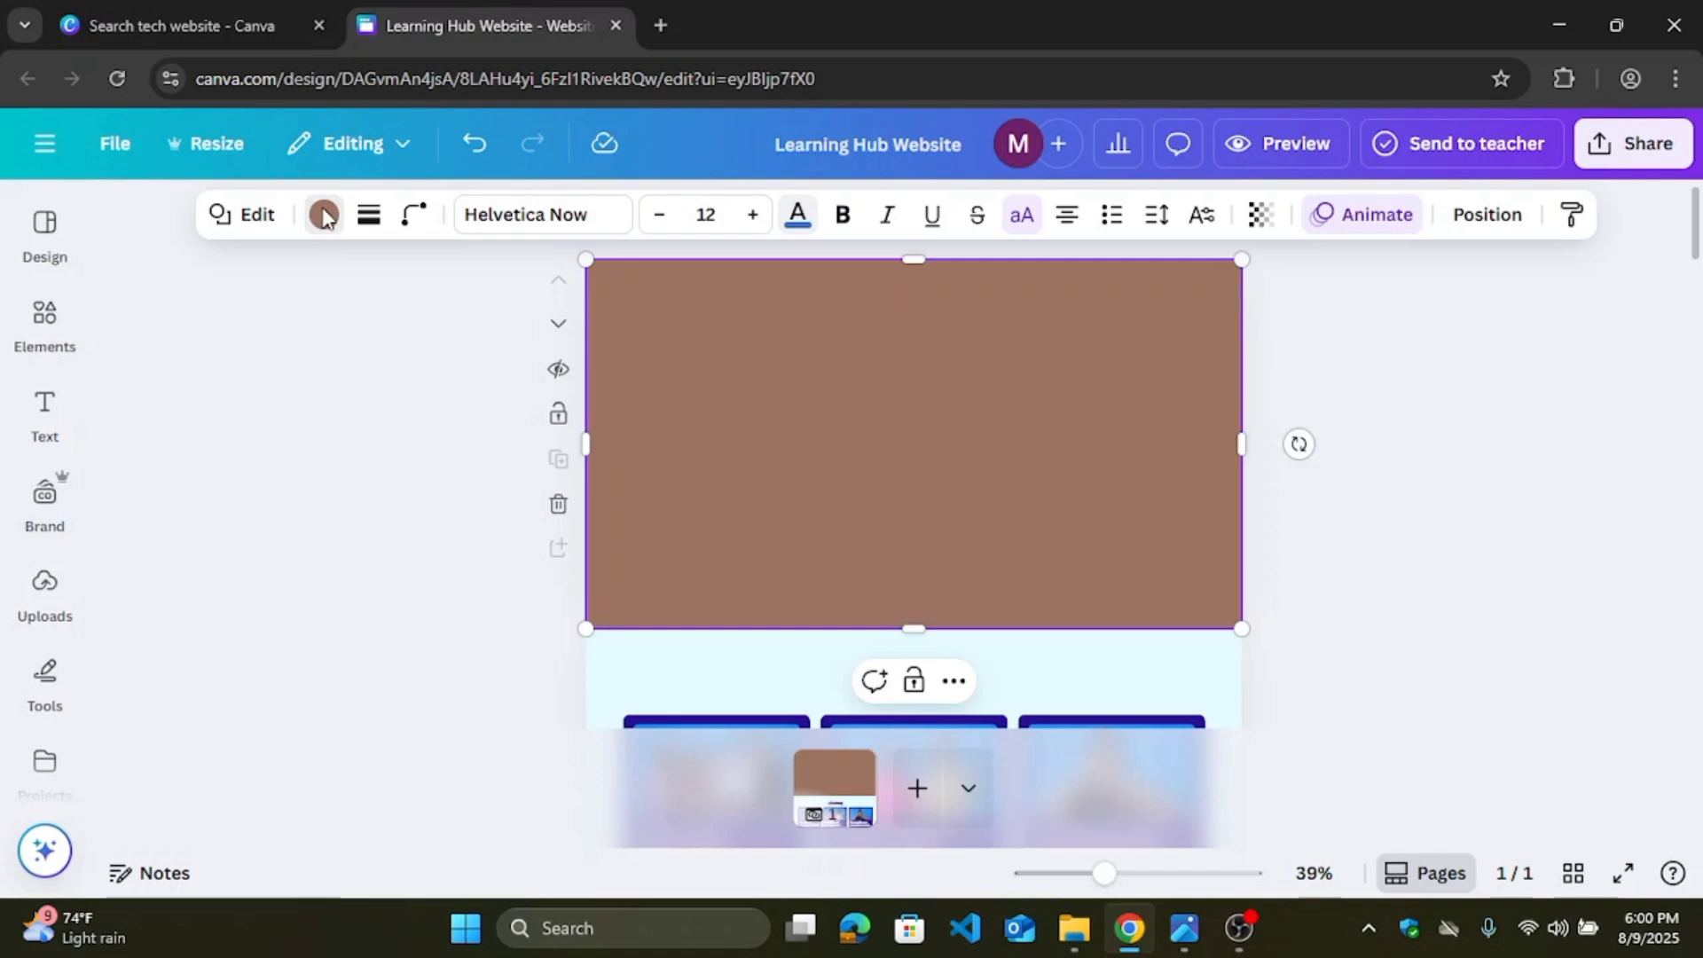
pyautogui.click(325, 217)
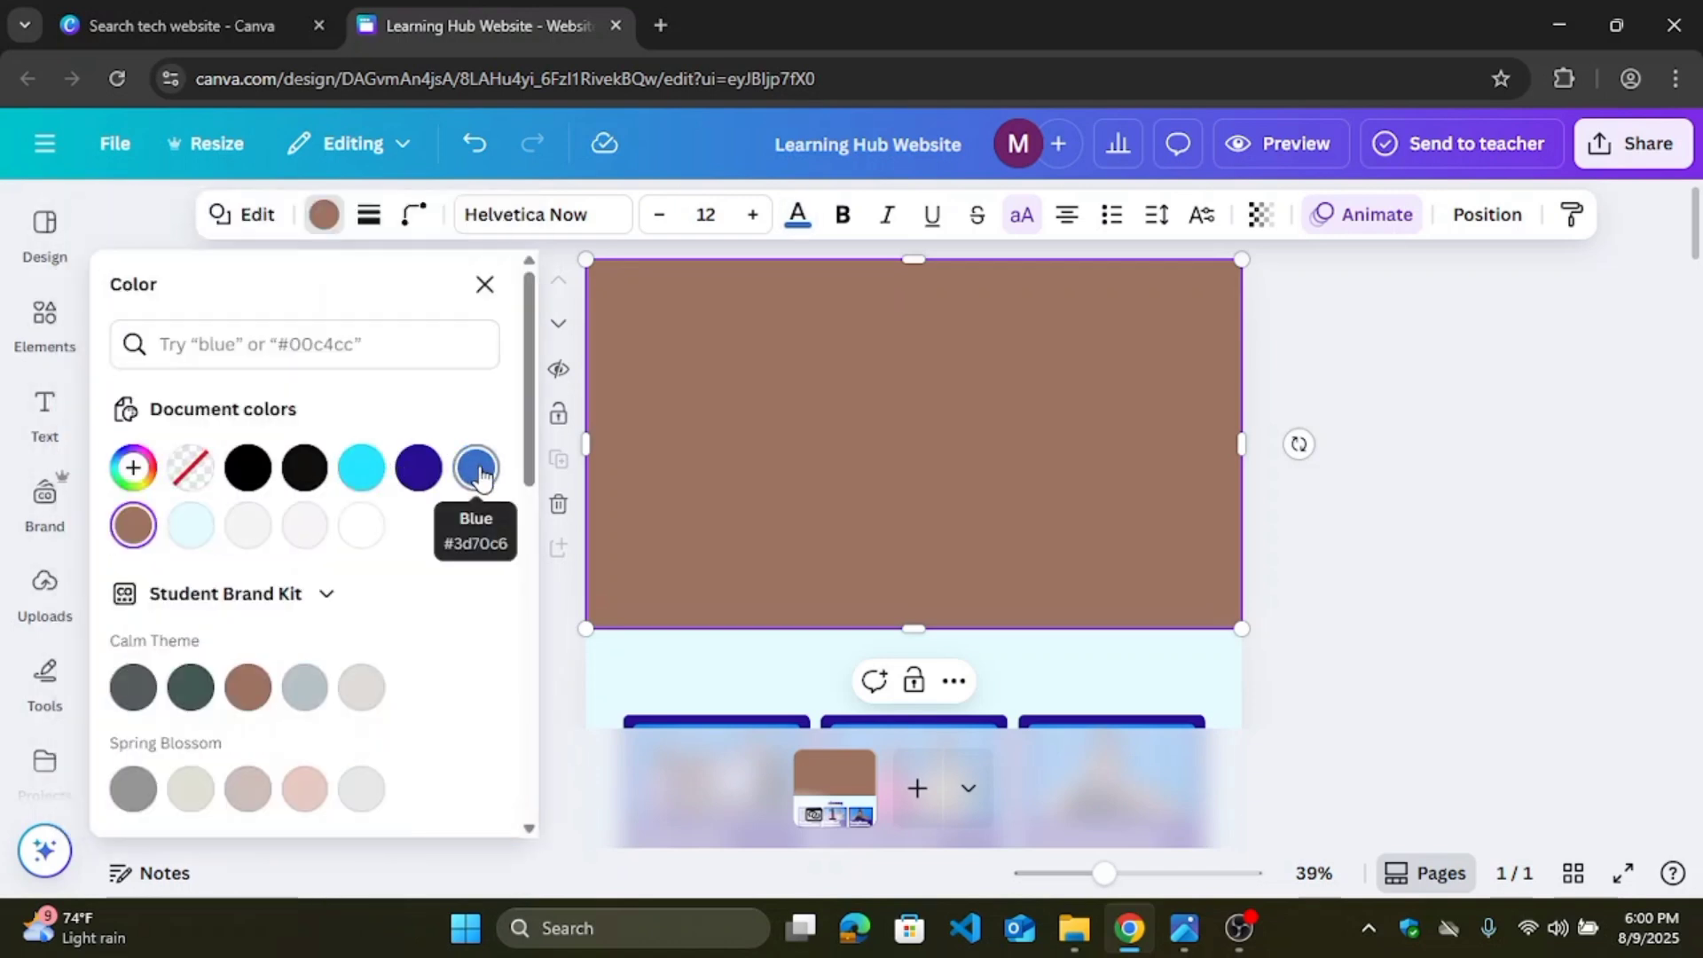
pyautogui.click(480, 474)
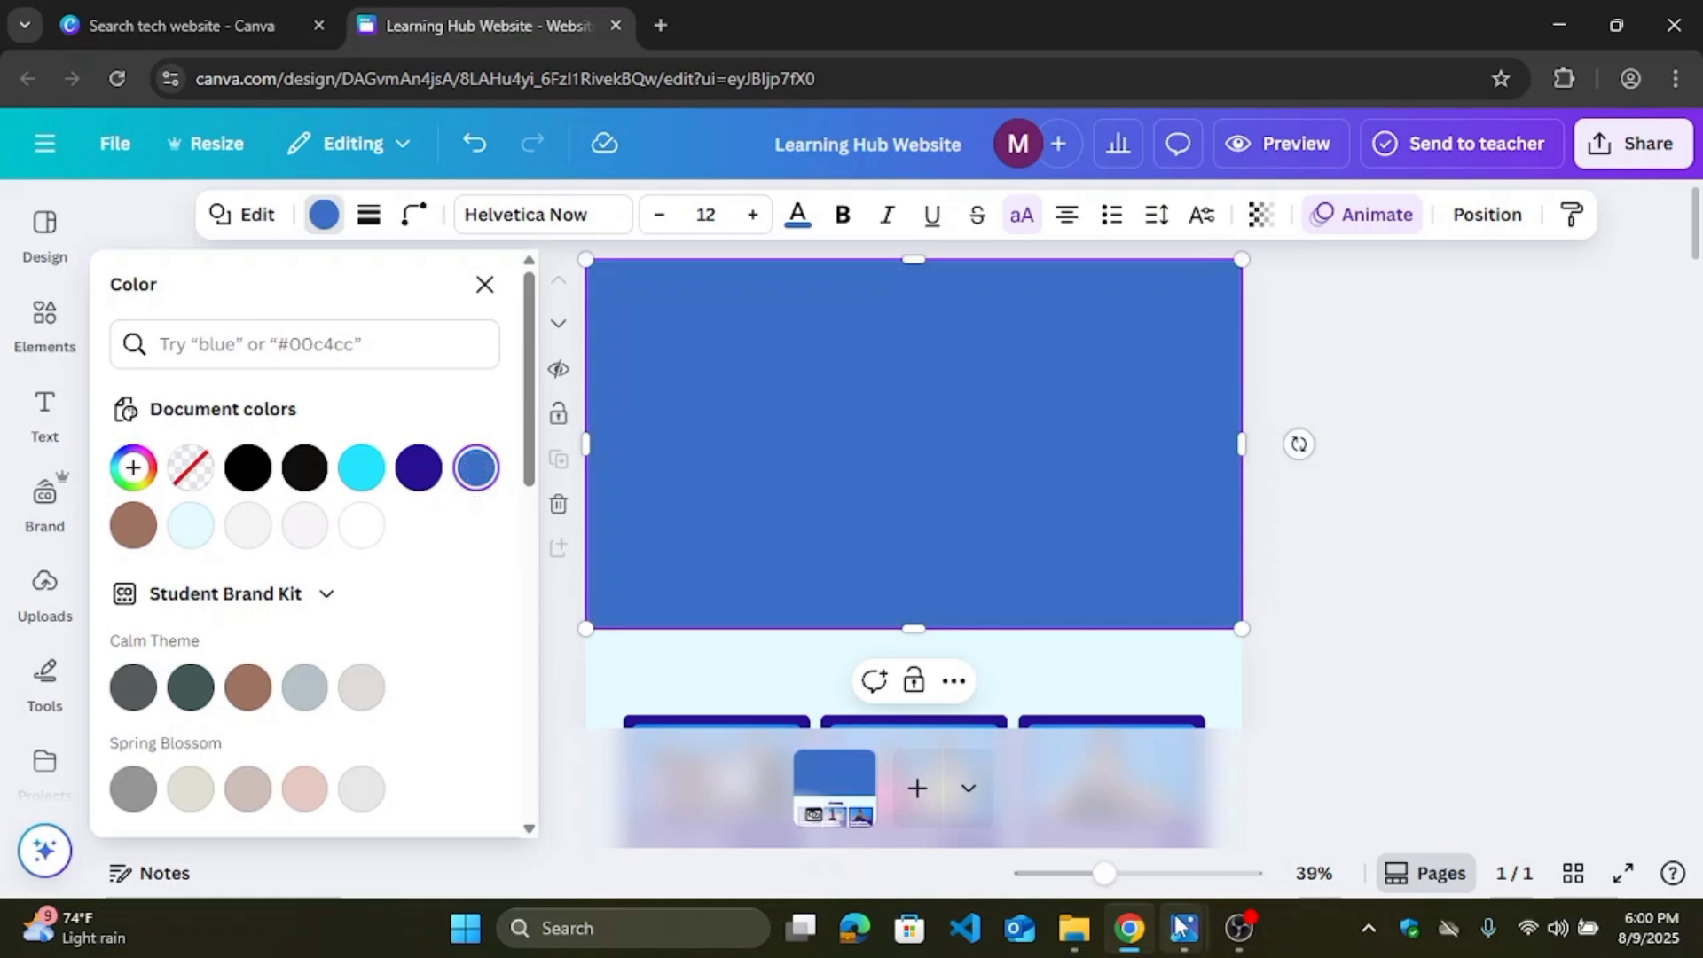
# Step: Compare the header with the blue hero background in Mockup.png and set the shape's fill to the brighter blue #3178EF
pyautogui.moveTo(1186, 941)
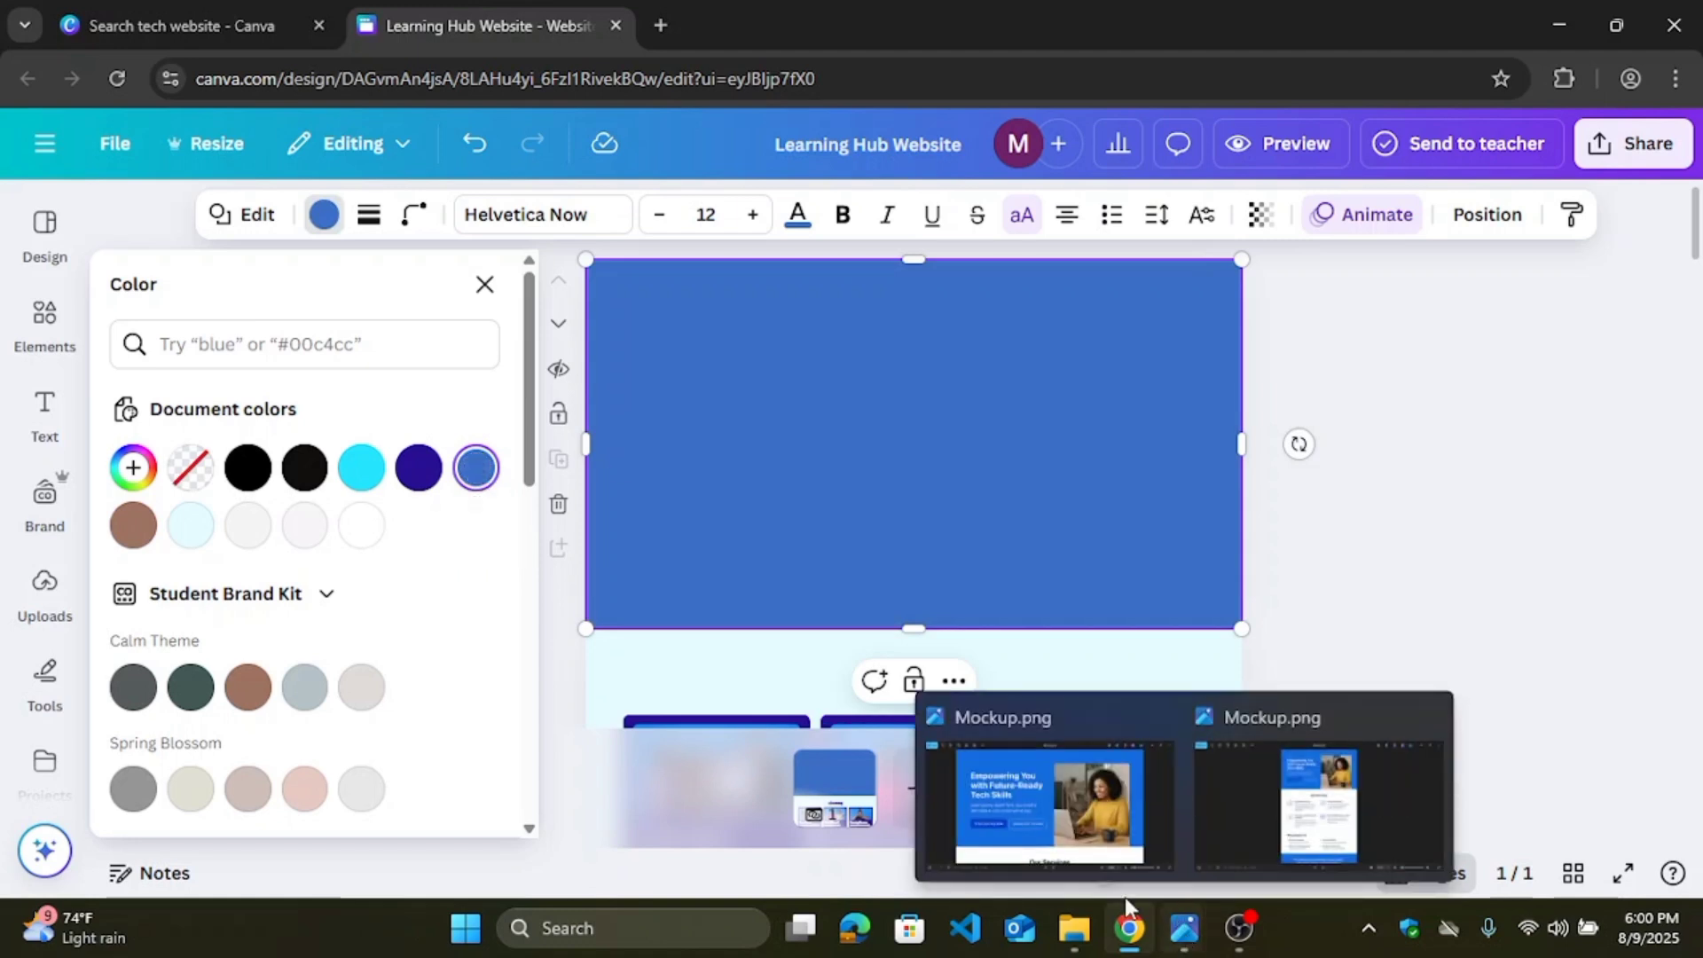
pyautogui.moveTo(1037, 841)
pyautogui.click(1127, 936)
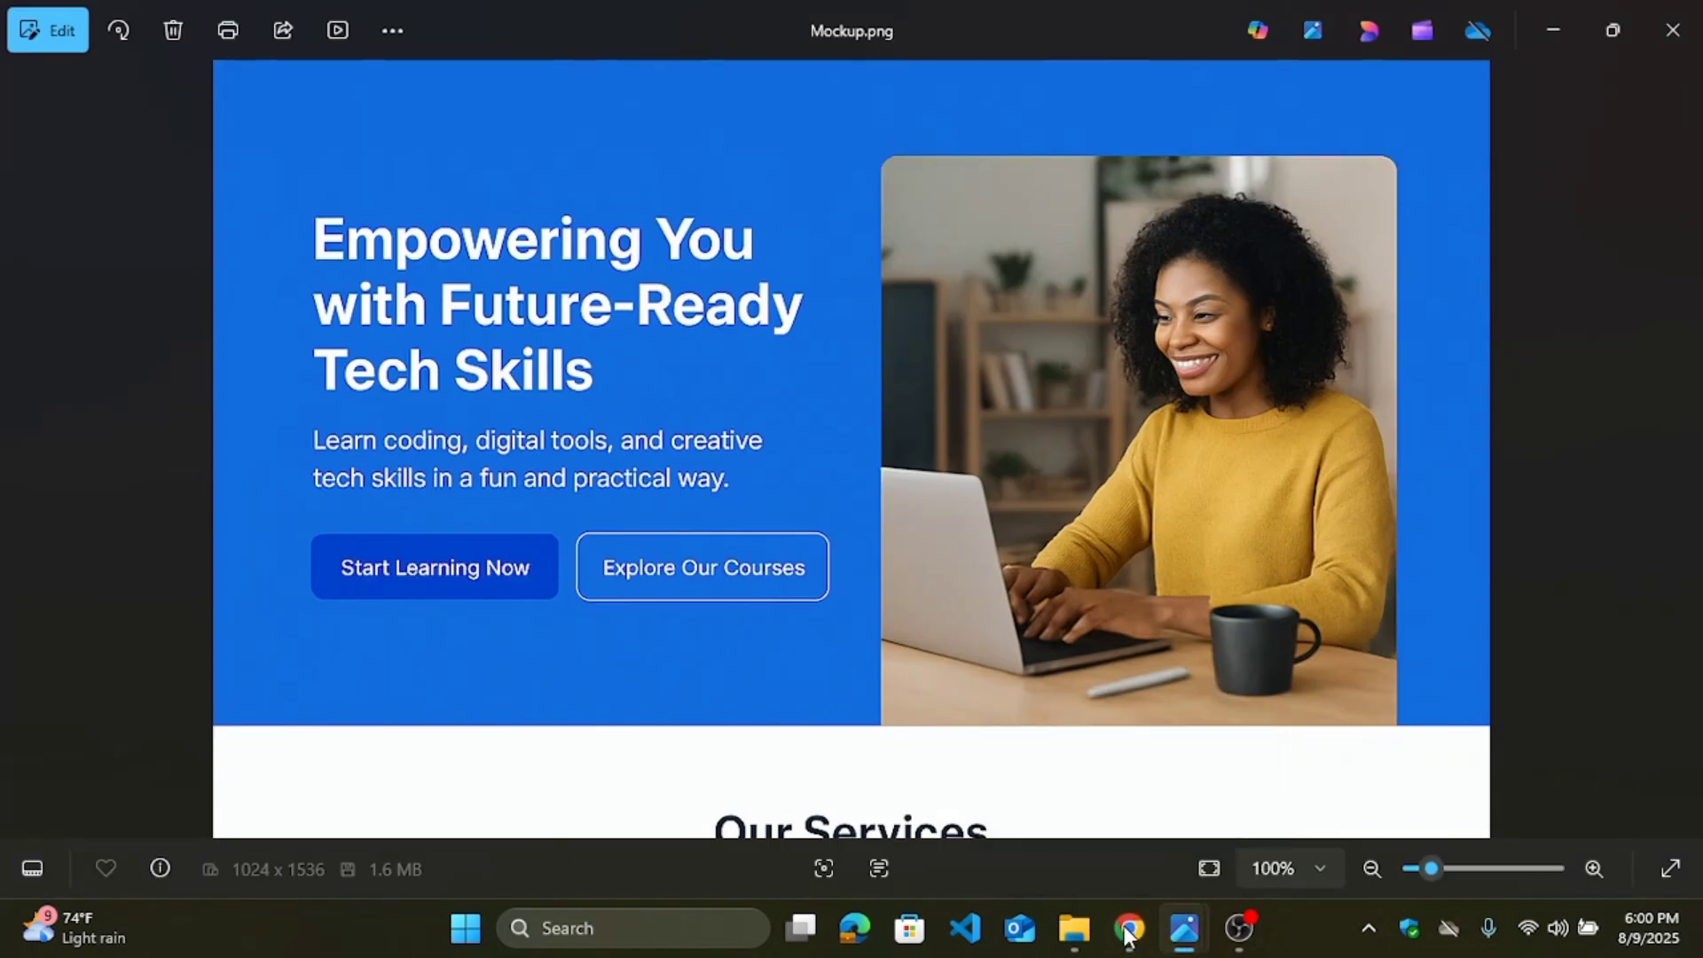
pyautogui.click(1127, 936)
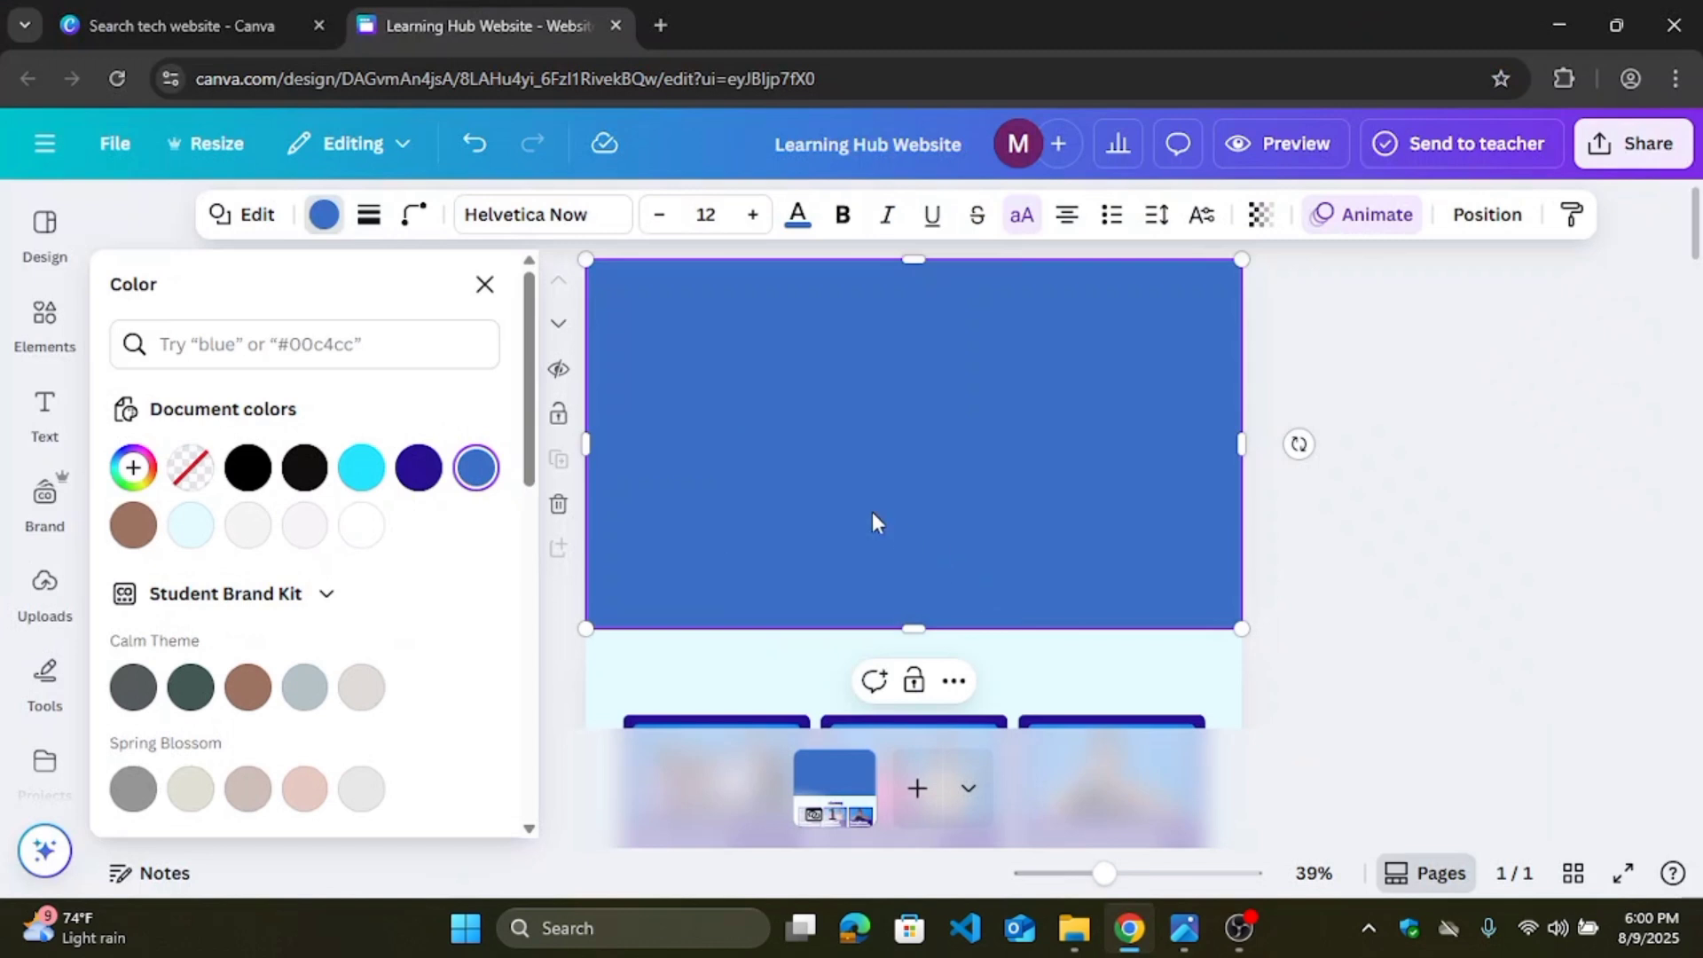
pyautogui.click(133, 468)
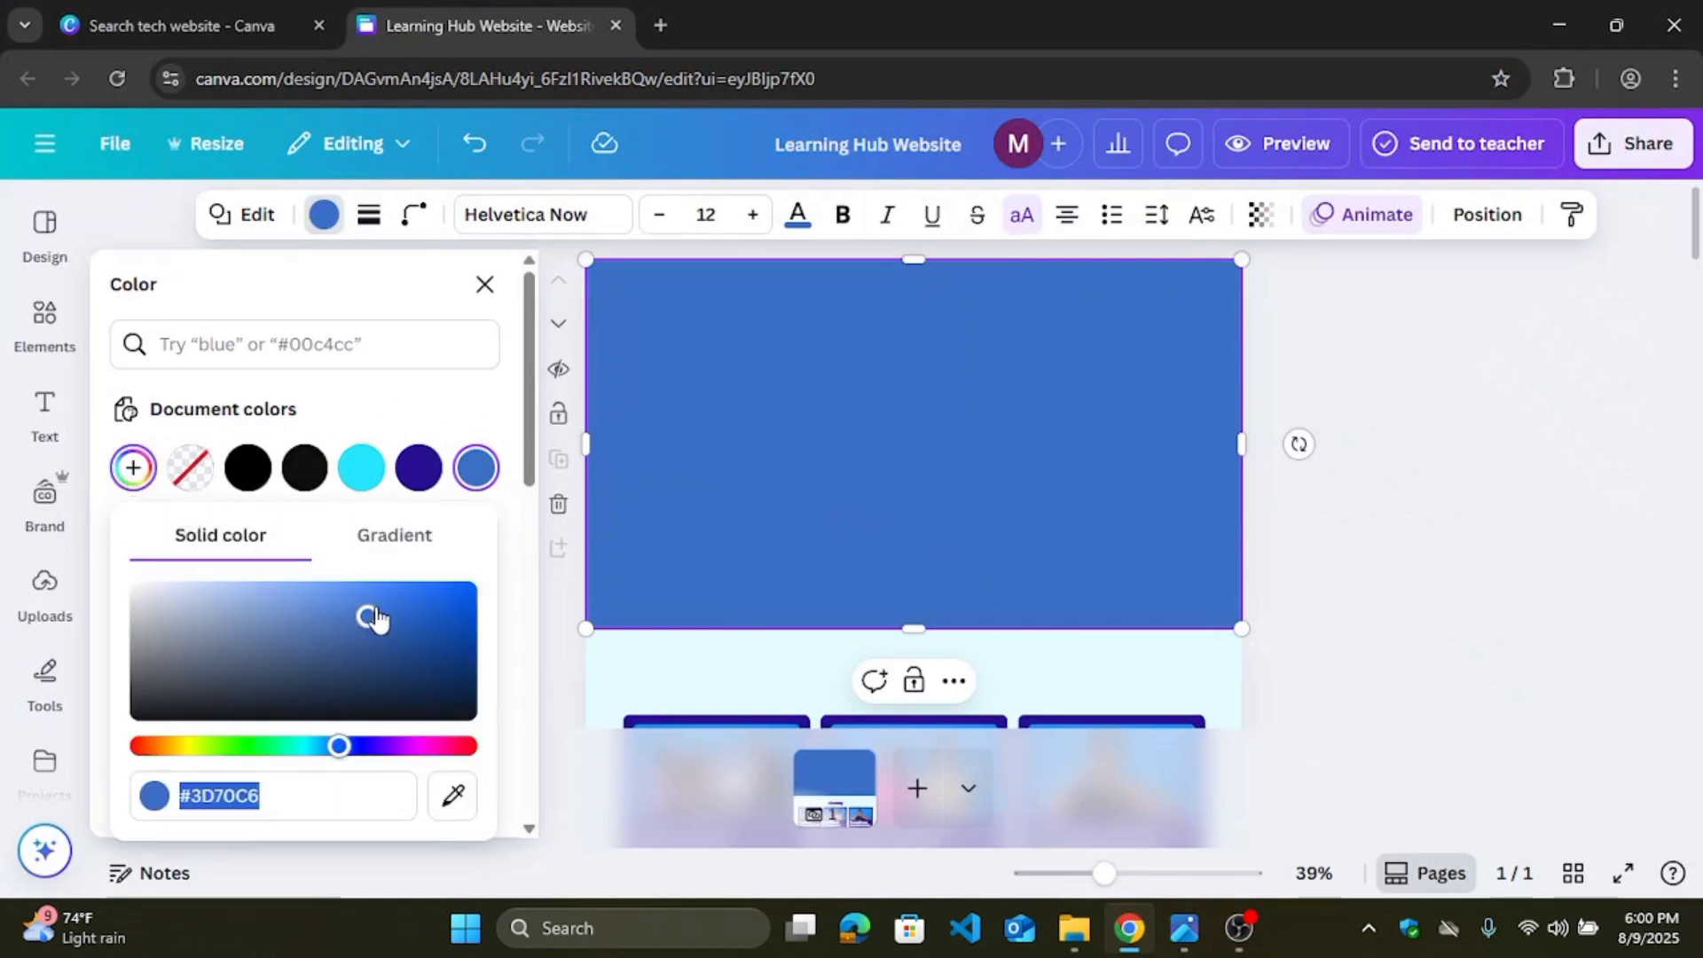
pyautogui.moveTo(370, 619); pyautogui.dragTo(401, 595)
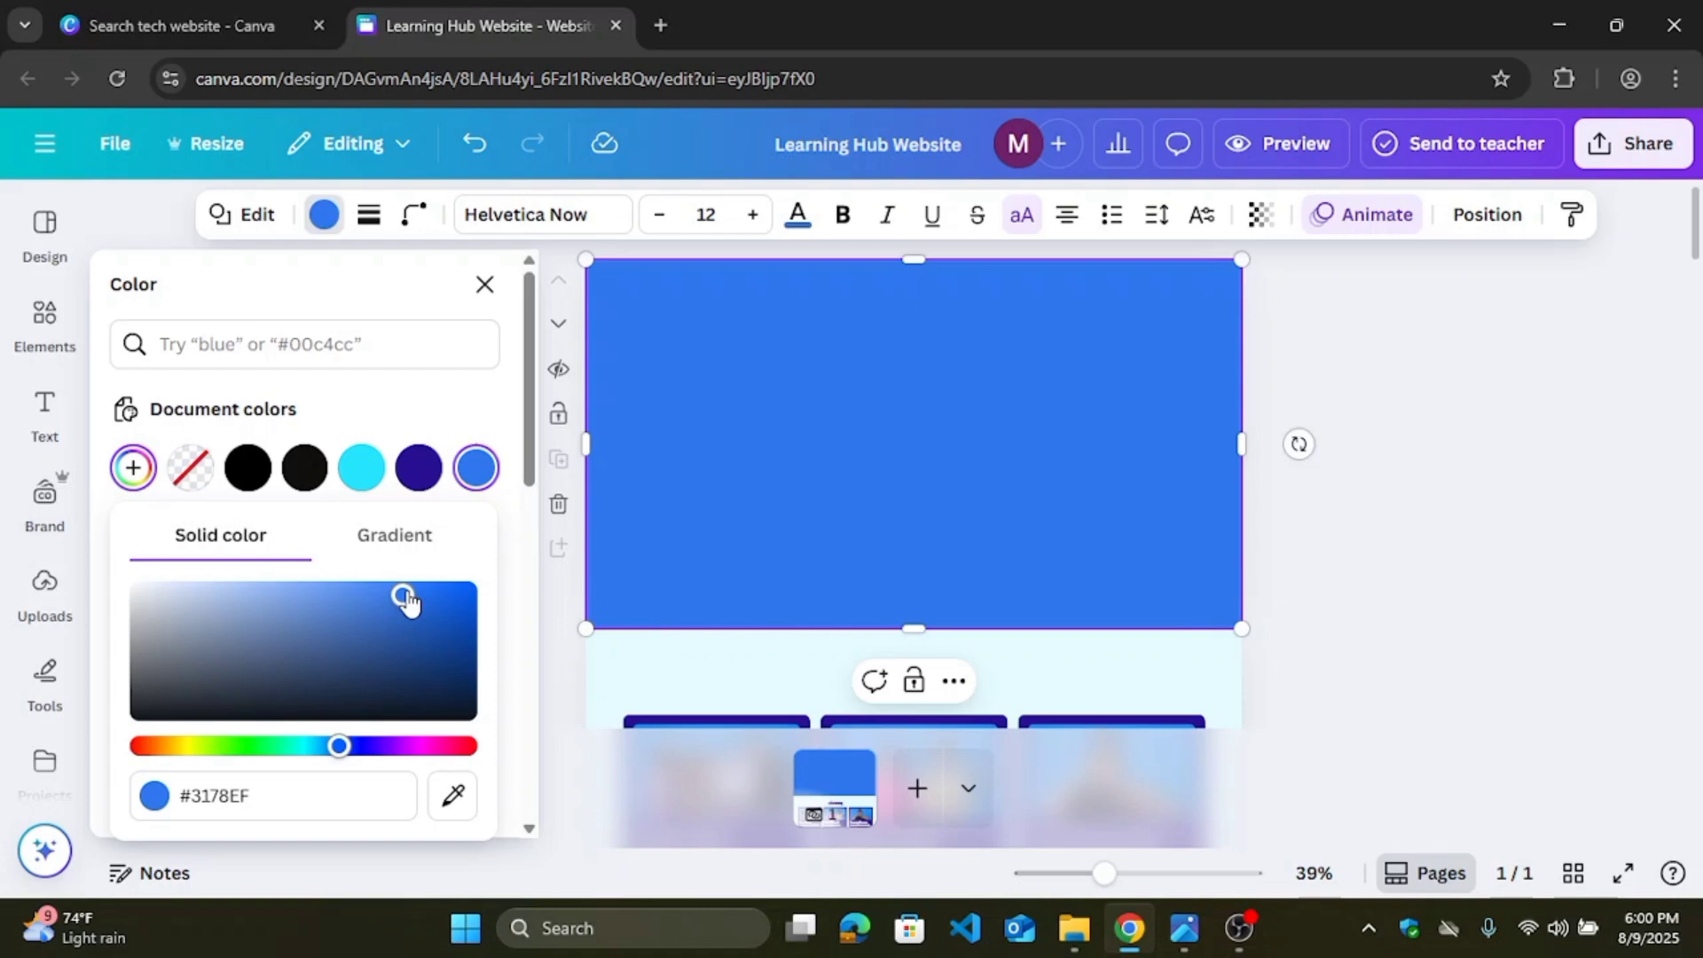
# Step: Close the color picker and look through the uploaded images for a picture suited to the header
pyautogui.click(843, 419)
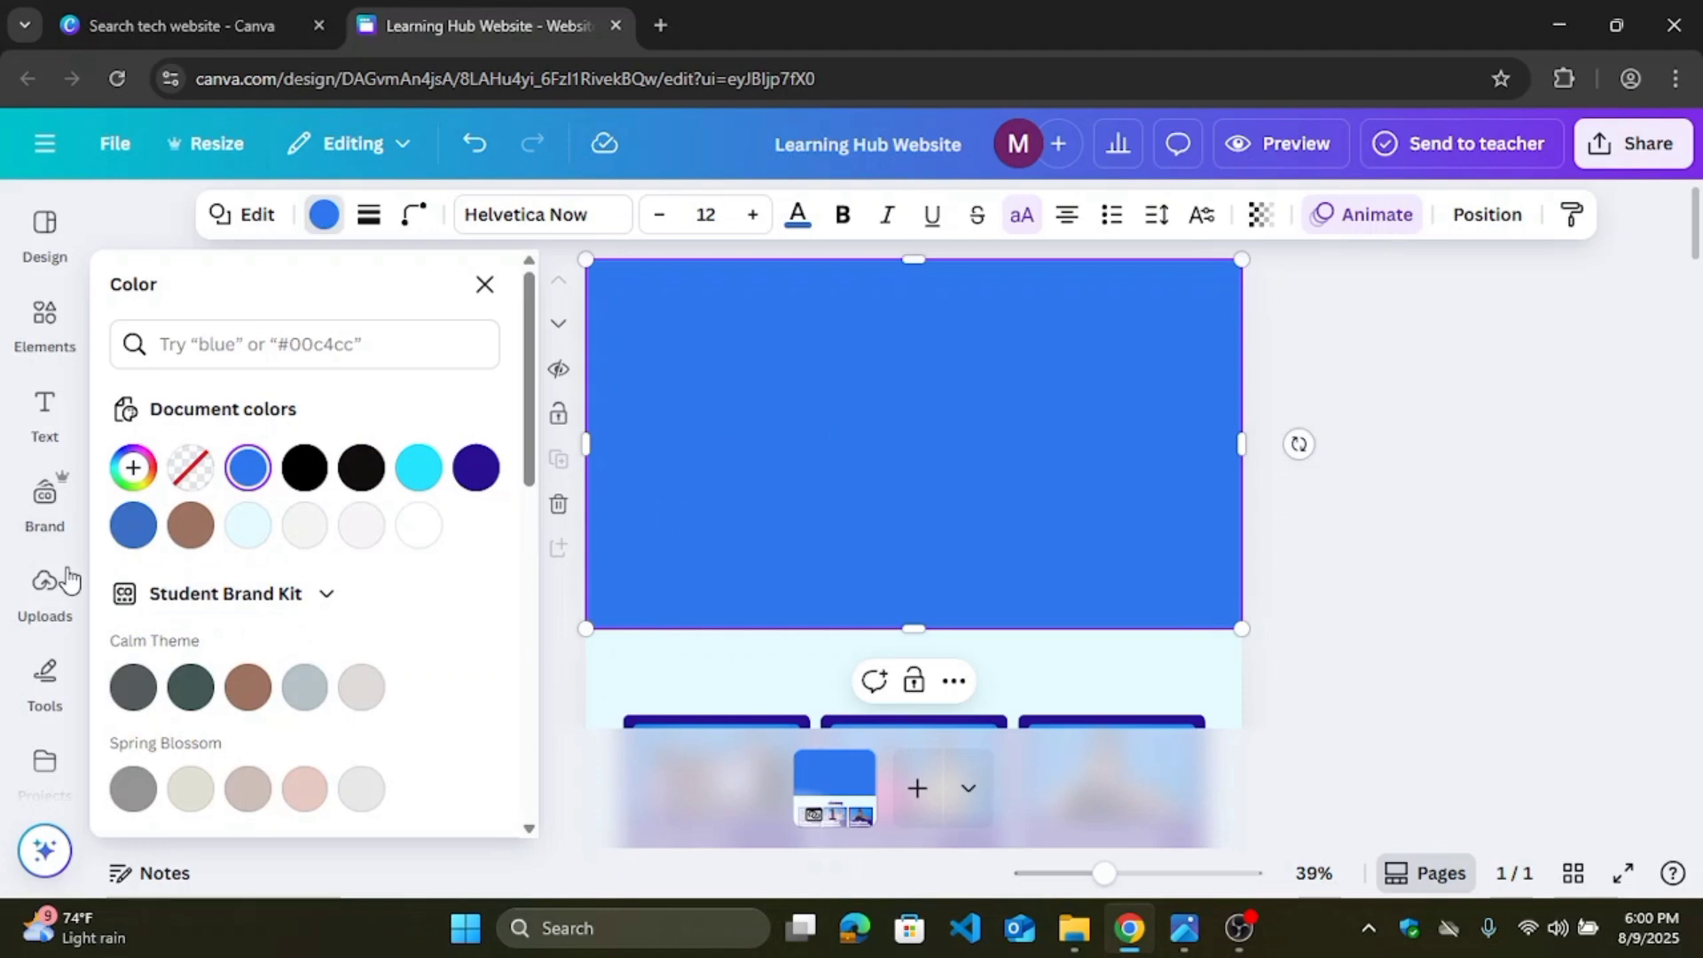
pyautogui.click(37, 611)
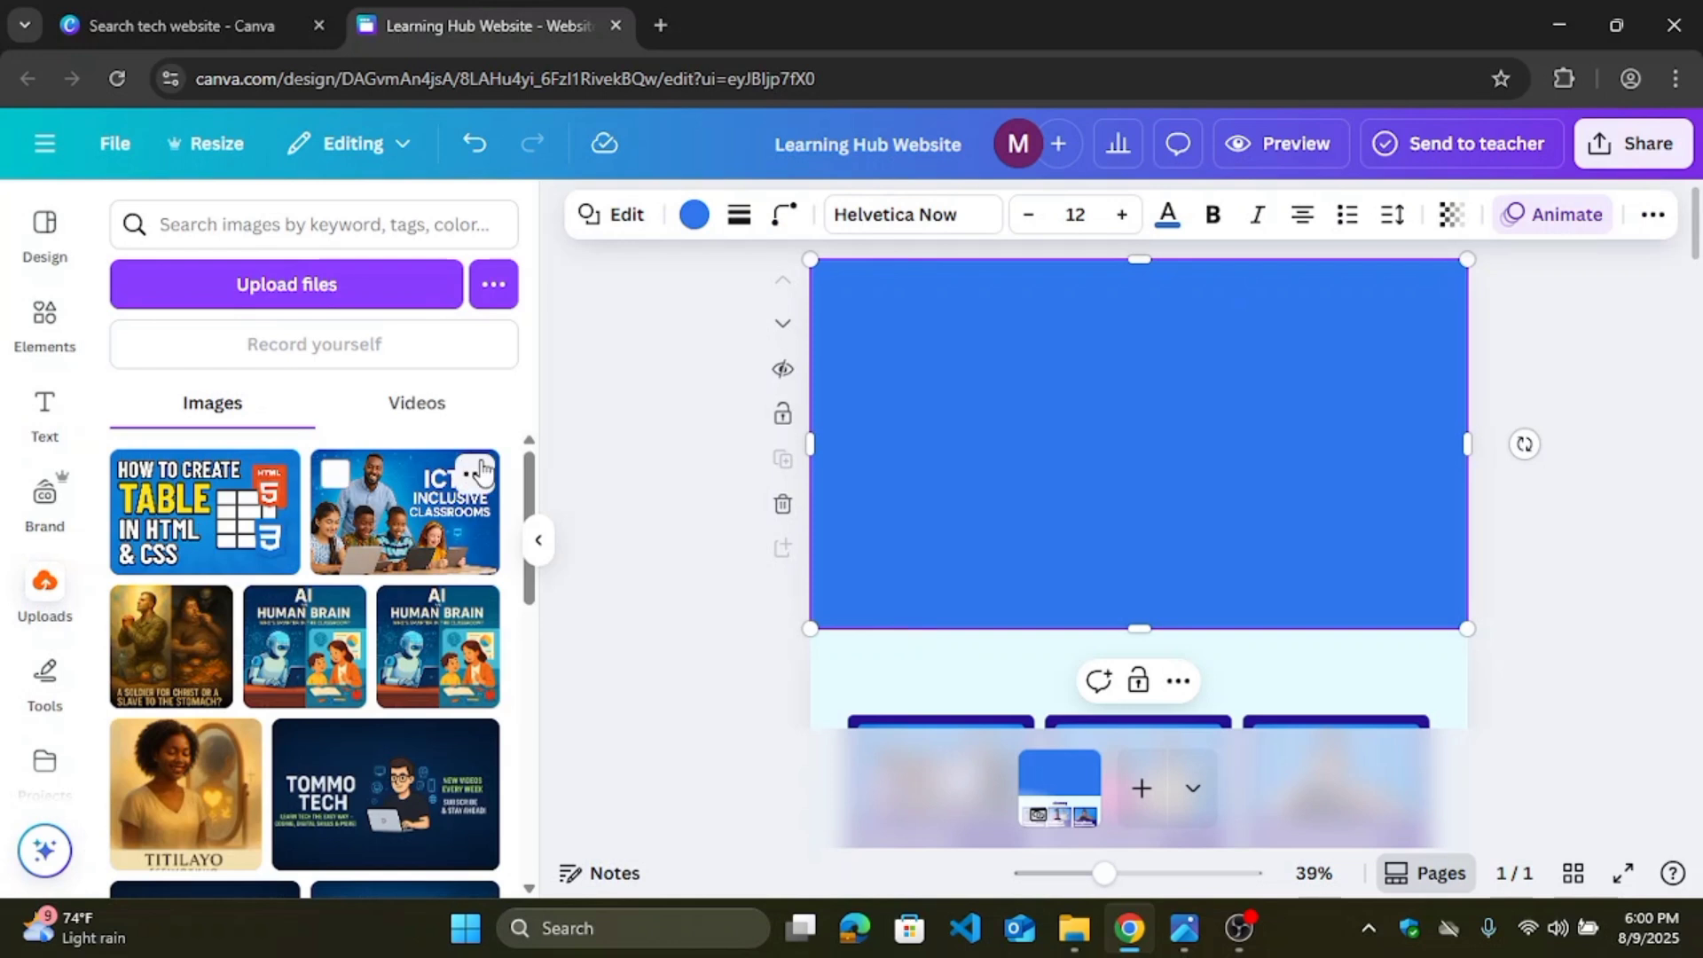
pyautogui.moveTo(535, 479); pyautogui.dragTo(535, 695)
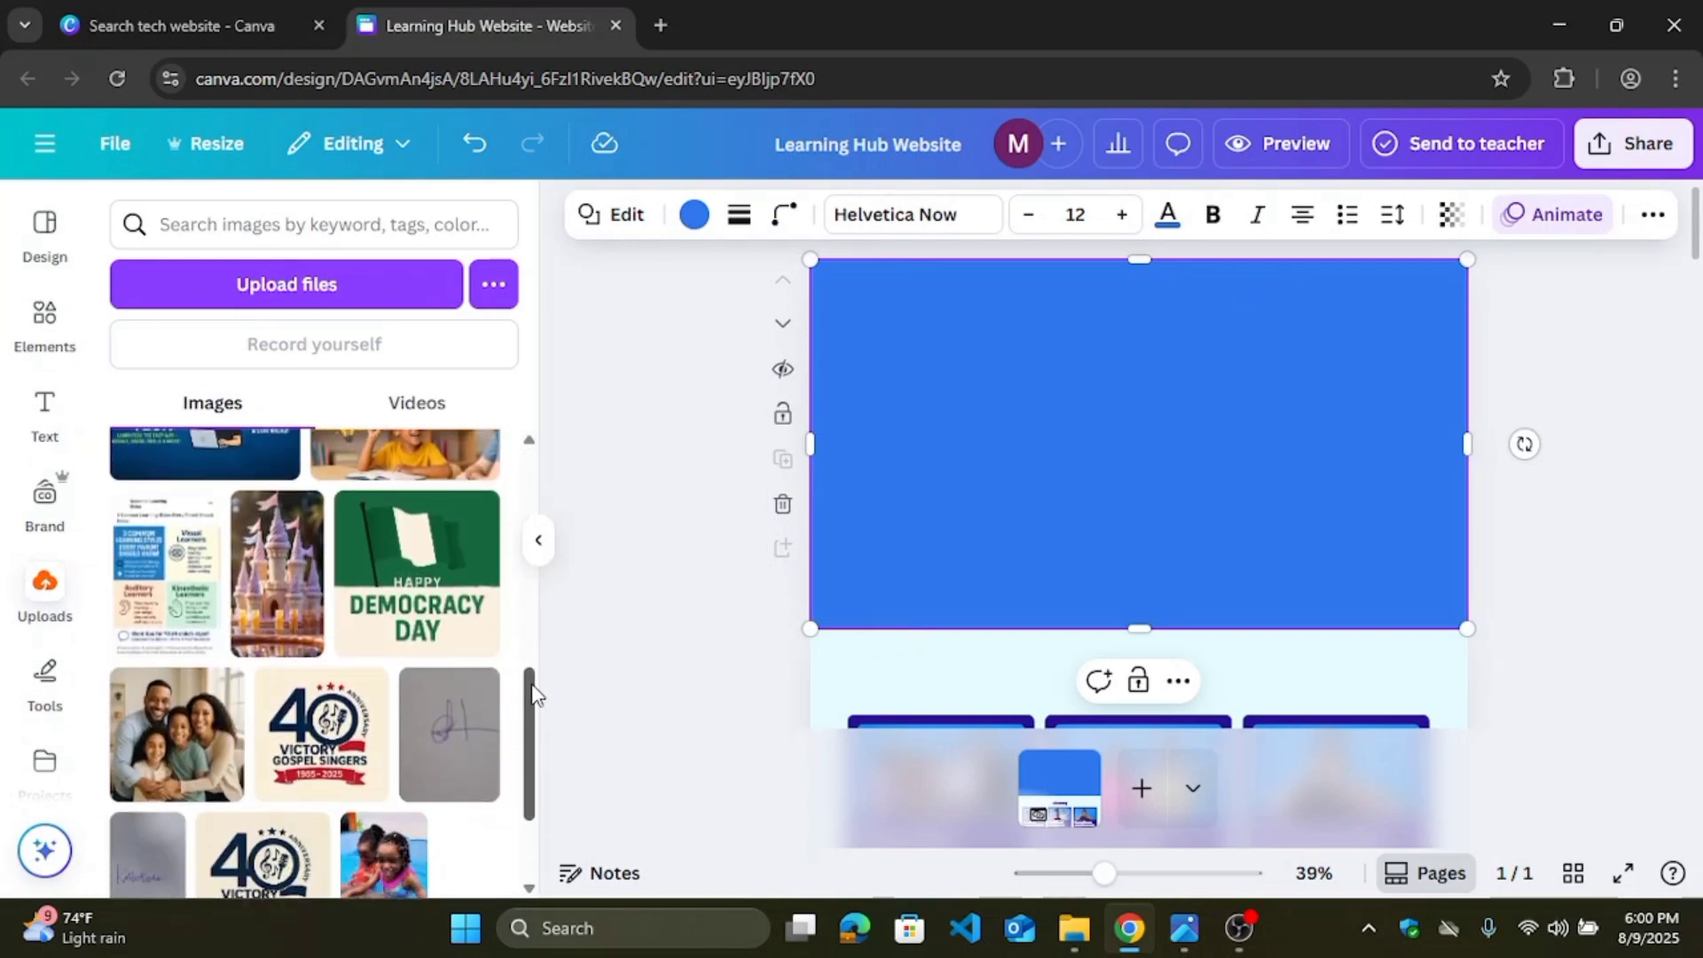
pyautogui.click(1240, 943)
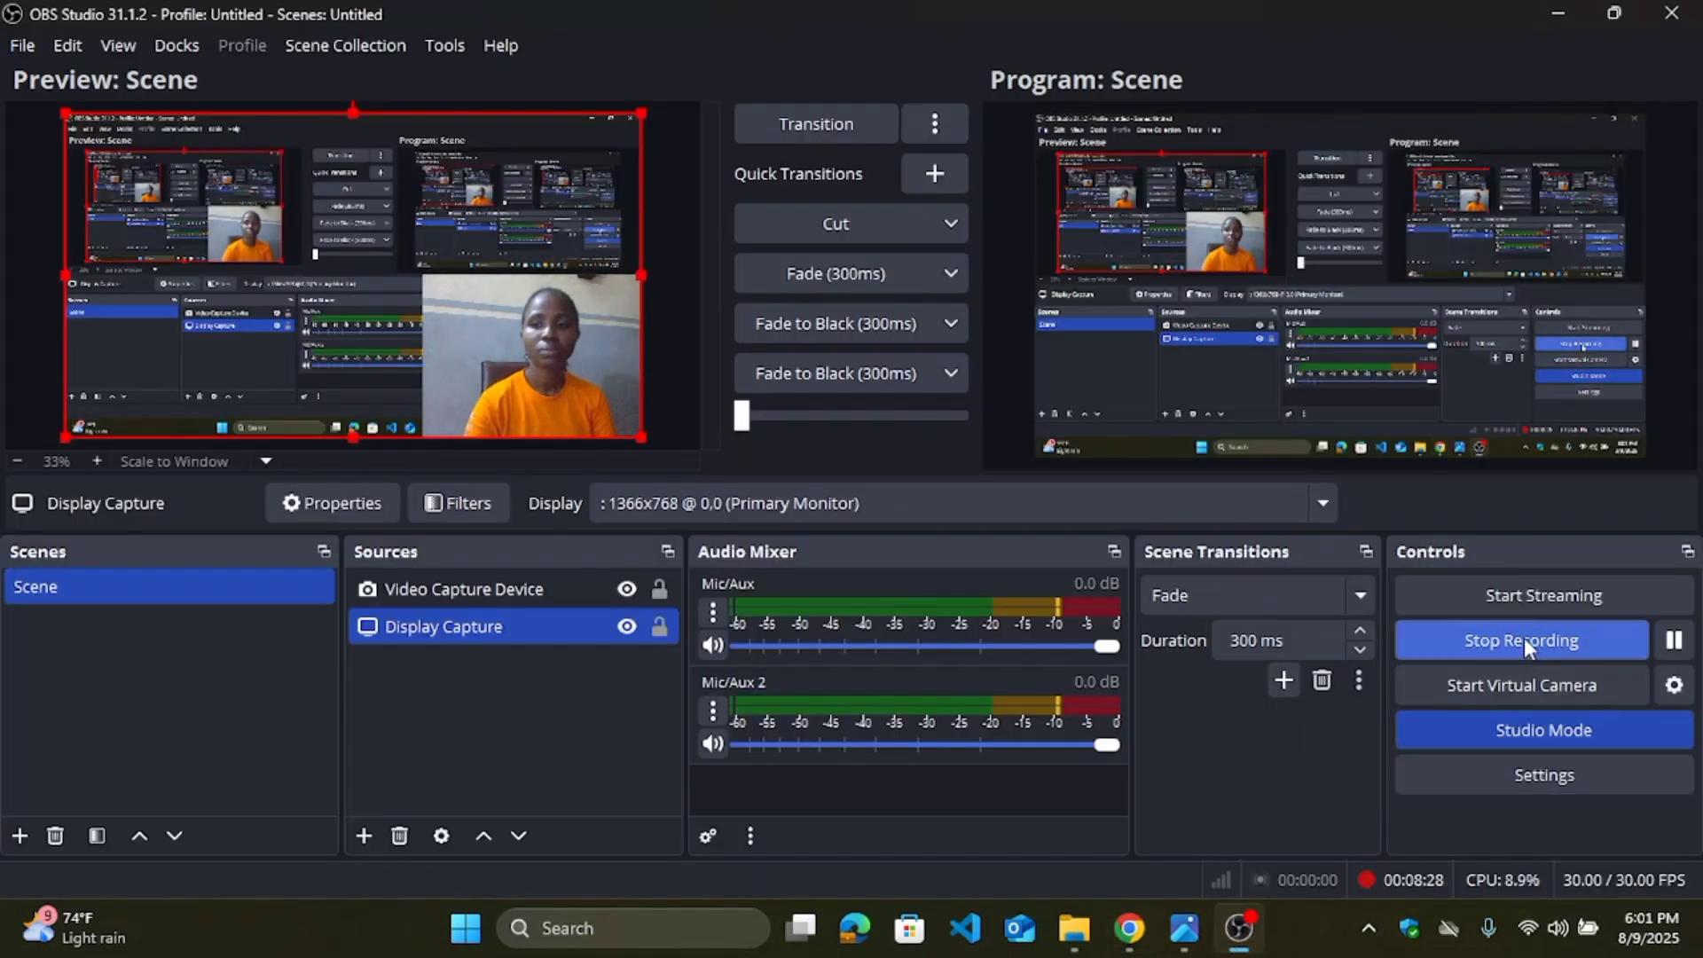
pyautogui.click(1677, 646)
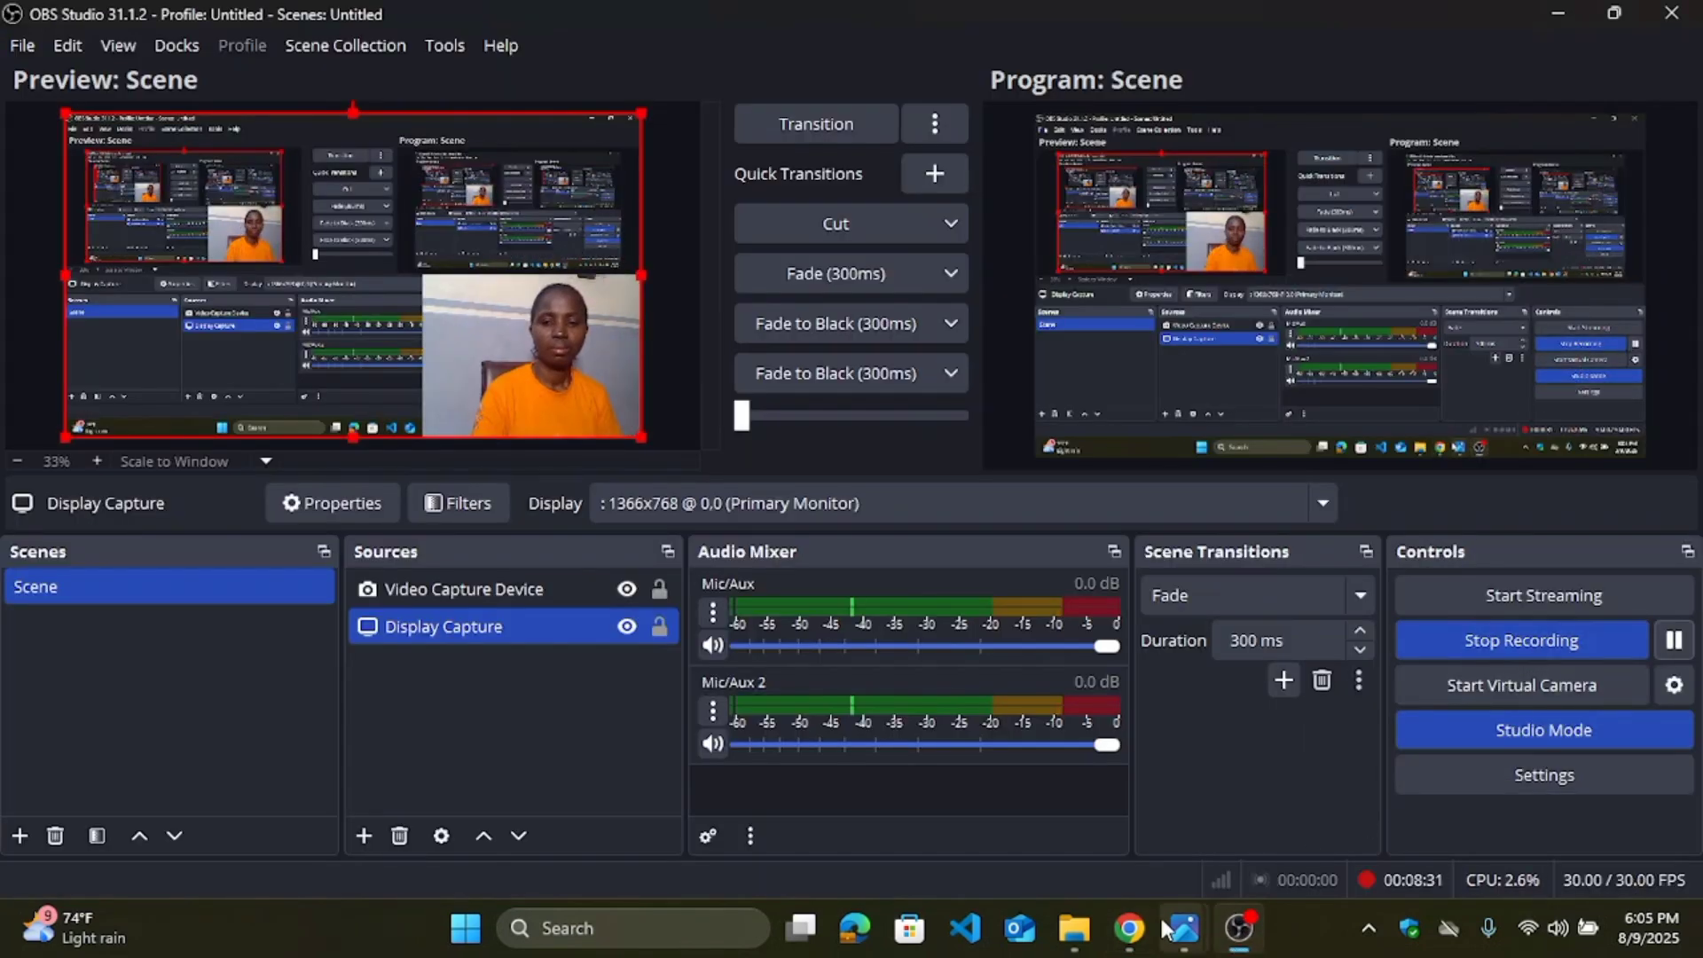
pyautogui.click(1129, 928)
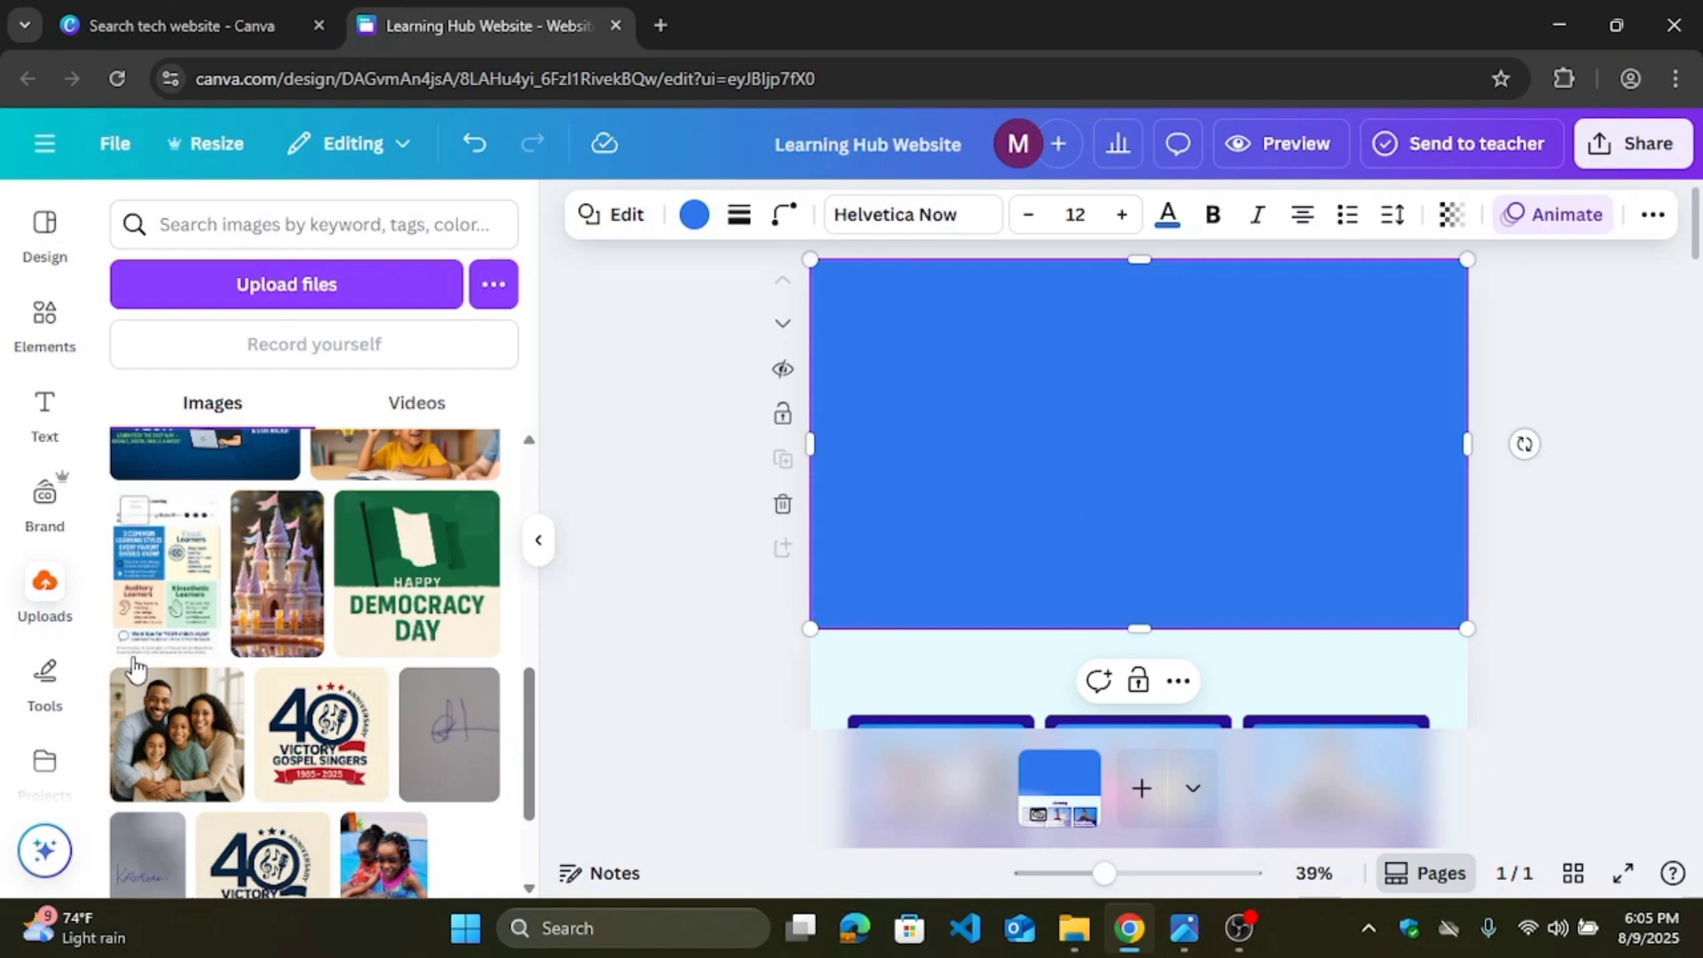
# Step: Browse further down the uploaded images, past the group photos, and return to the start of the list
pyautogui.click(40, 615)
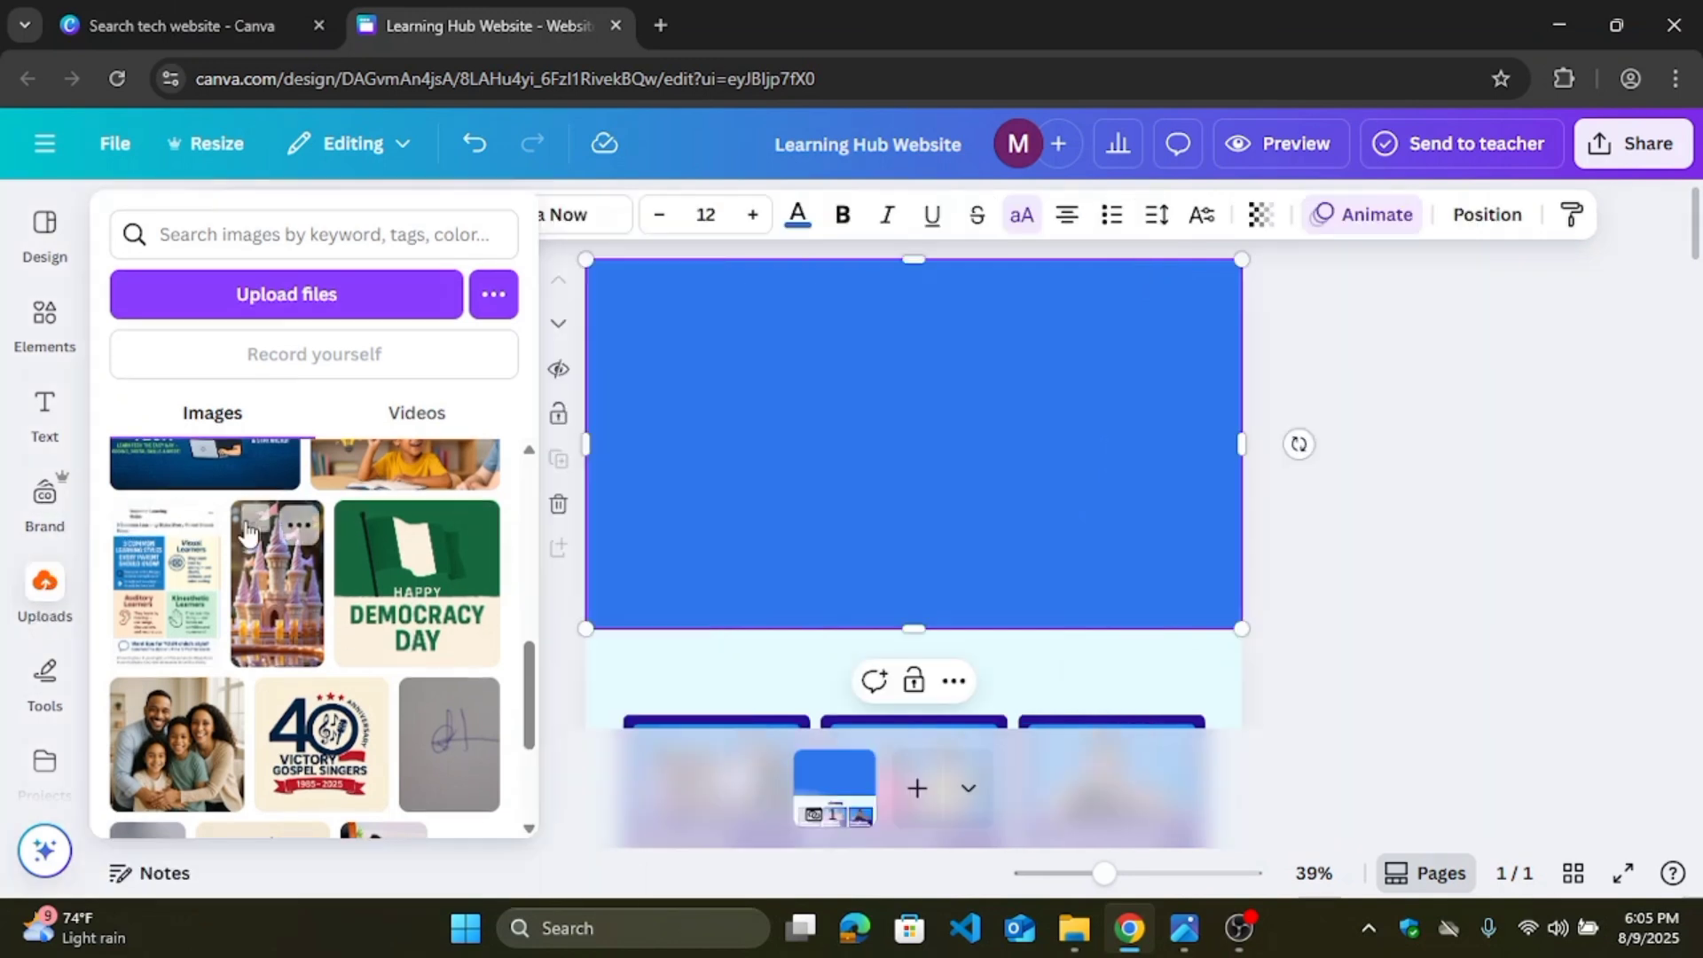
pyautogui.scroll(-1, 530, 686)
pyautogui.moveTo(529, 680); pyautogui.dragTo(528, 784)
pyautogui.scroll(-3, 528, 790)
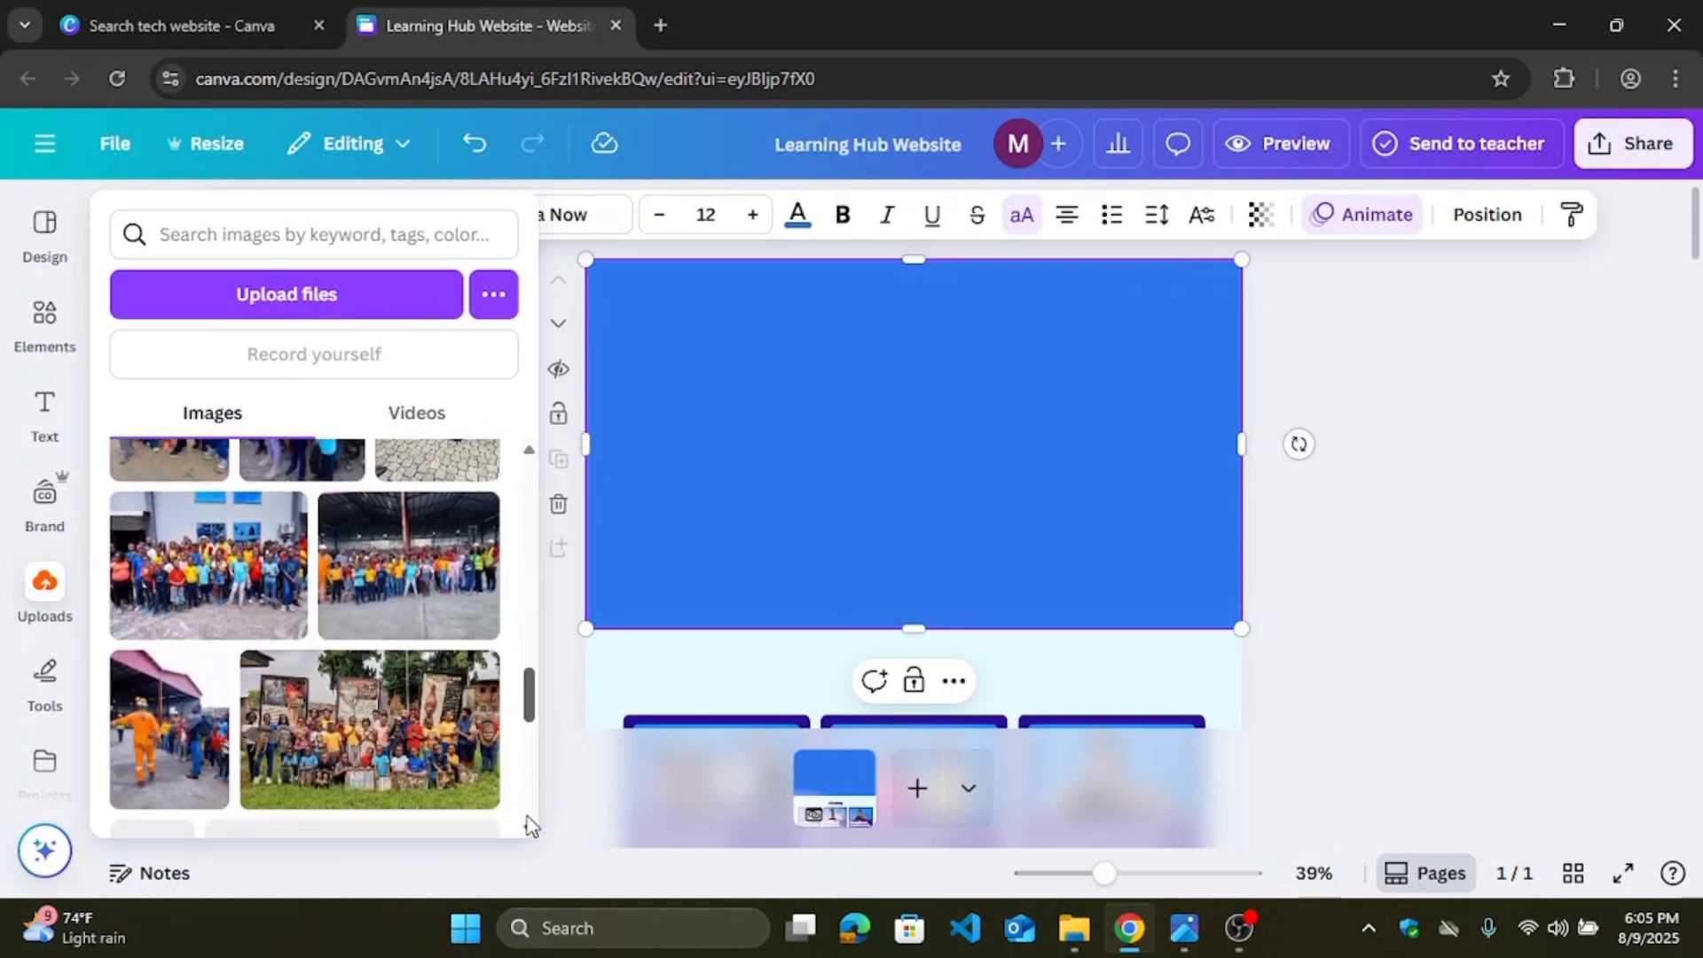
pyautogui.moveTo(529, 710); pyautogui.dragTo(511, 619)
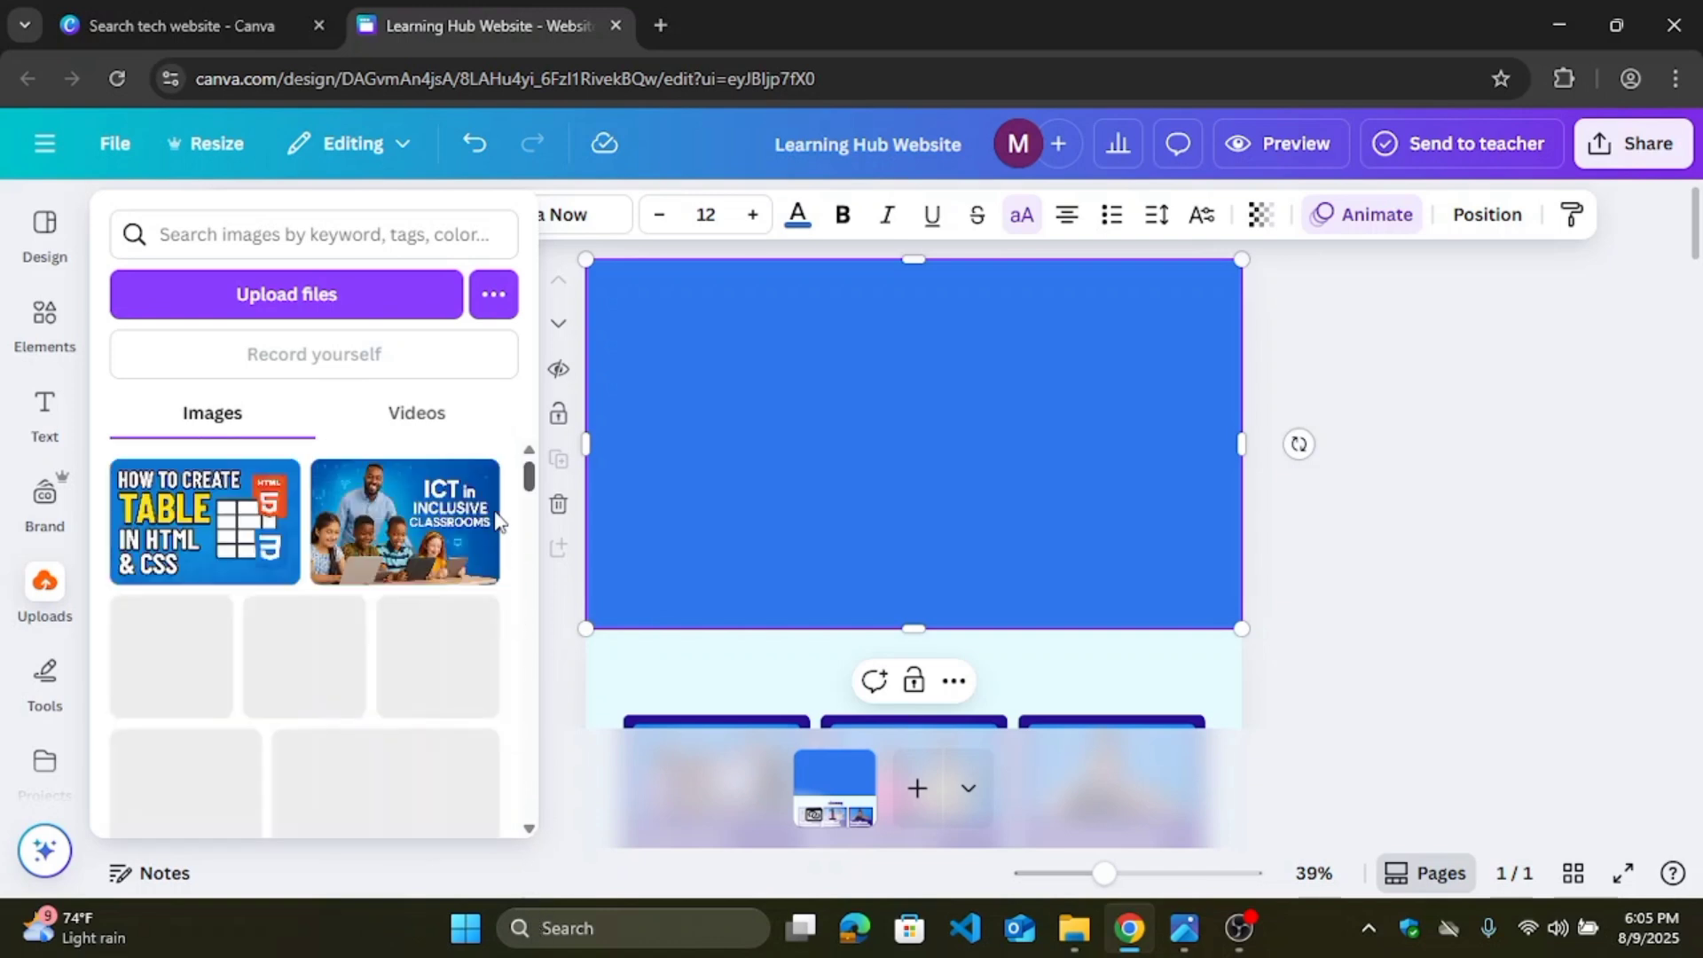
# Step: Replace the element search "Shape" with "someone using computer" and choose the suggested search "using computer"
pyautogui.click(38, 309)
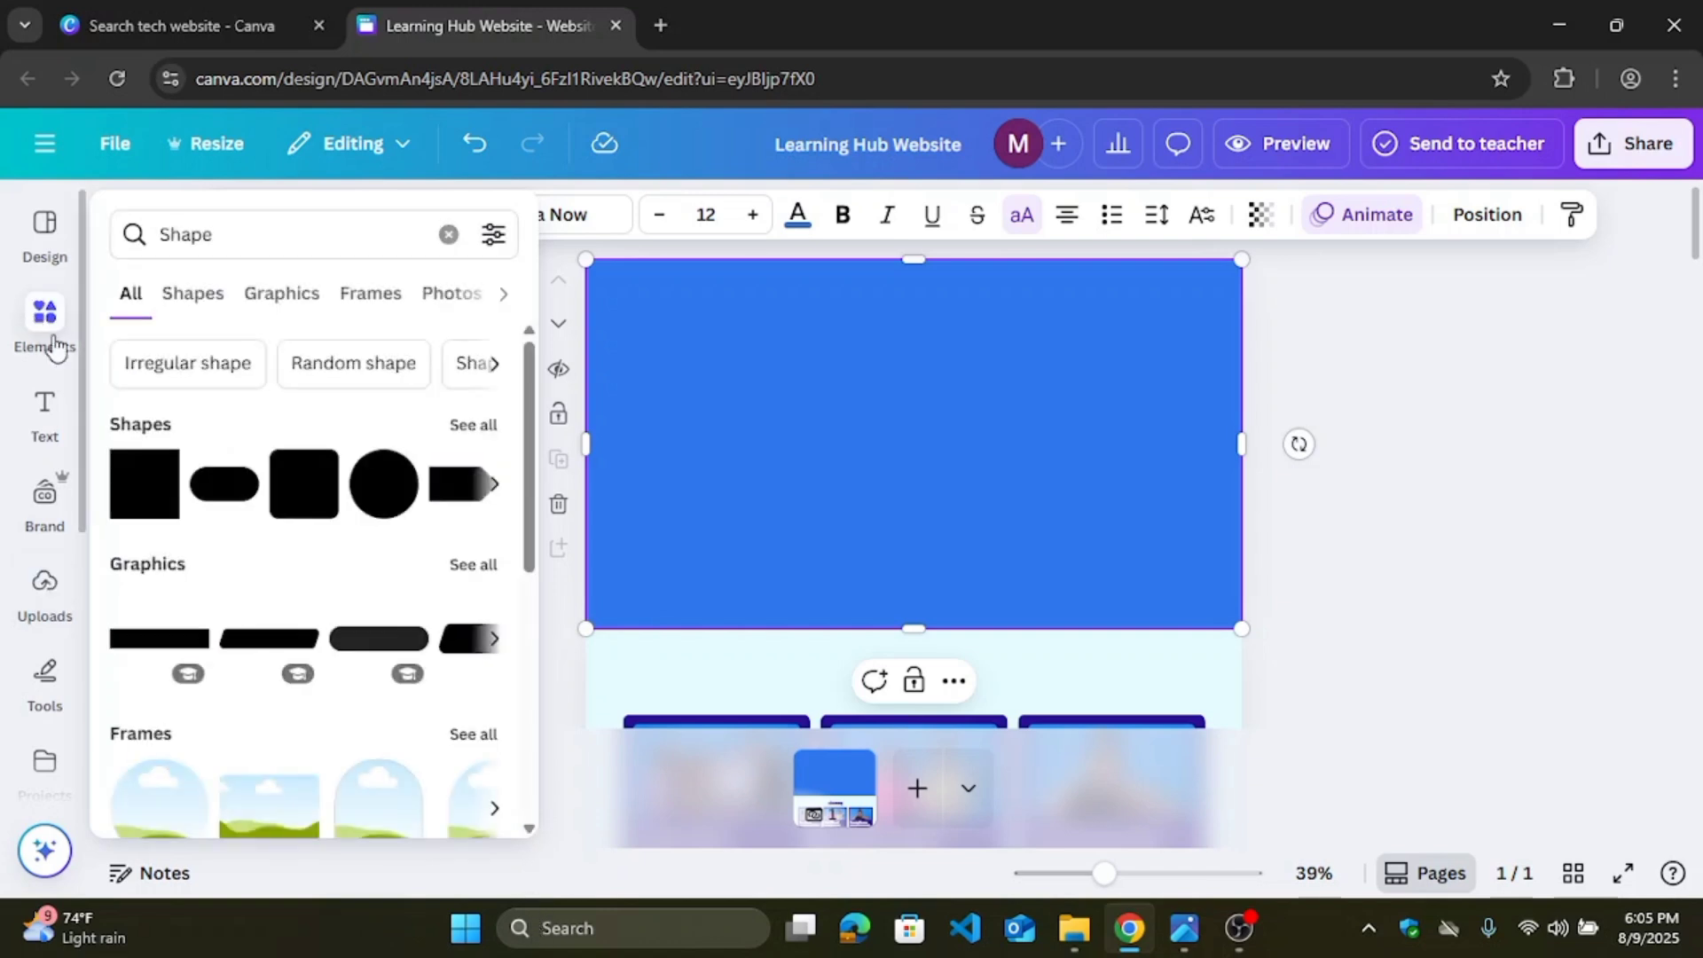
pyautogui.click(44, 318)
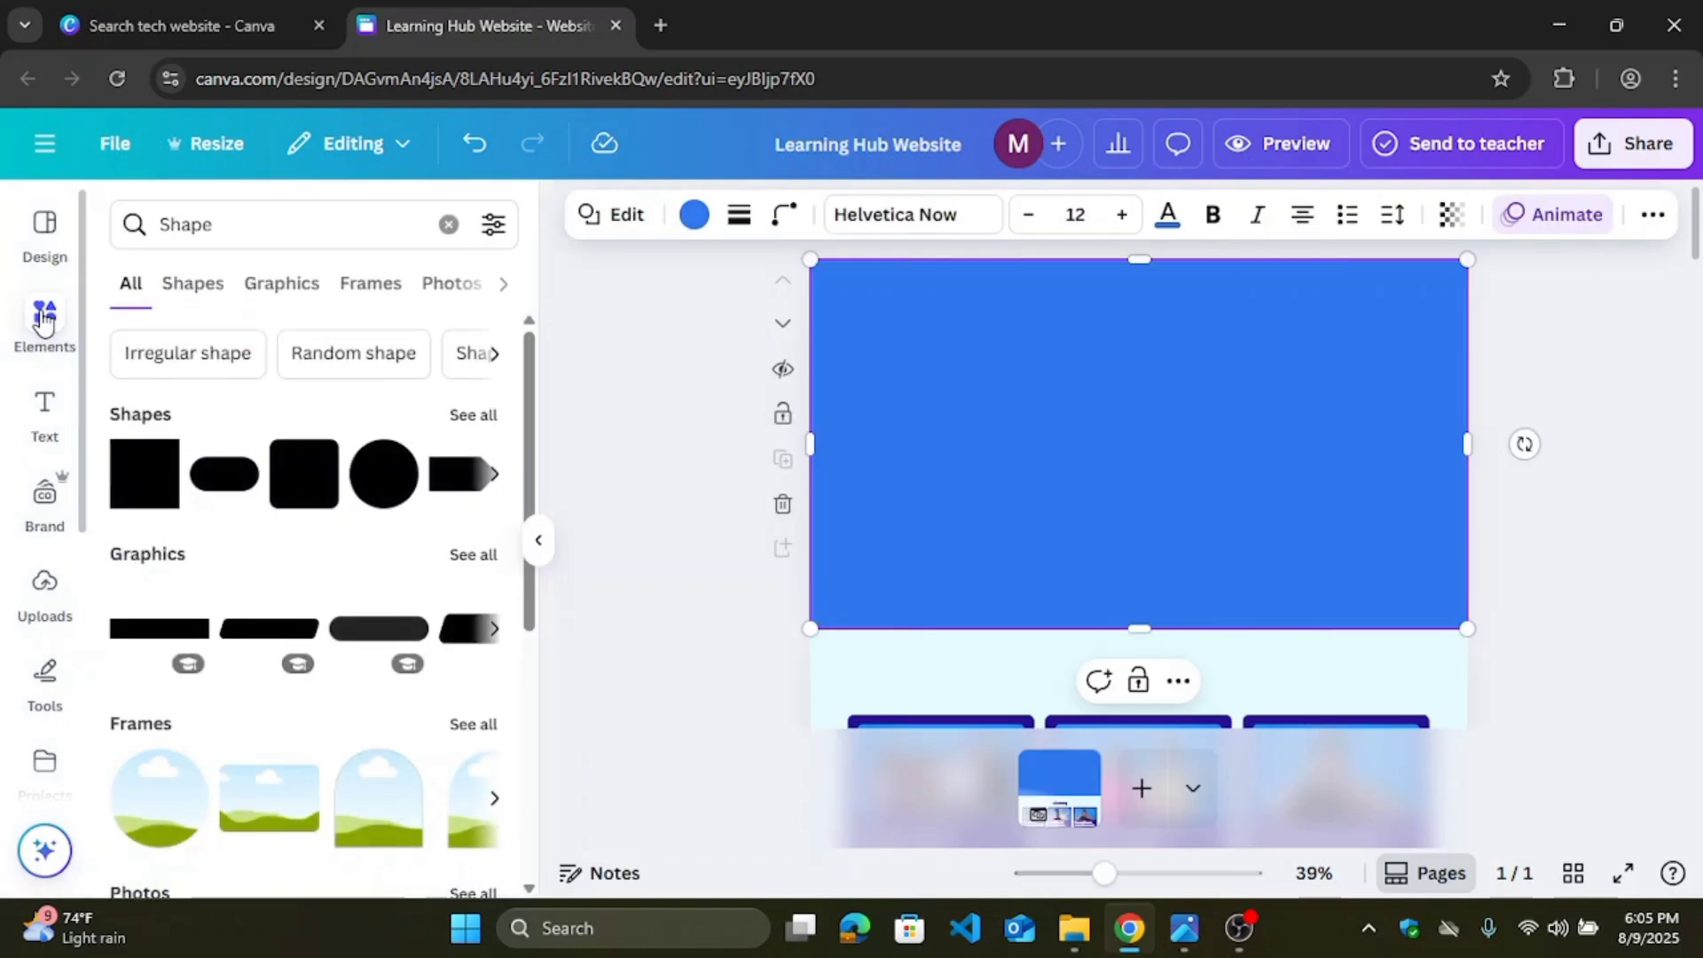
pyautogui.click(271, 217)
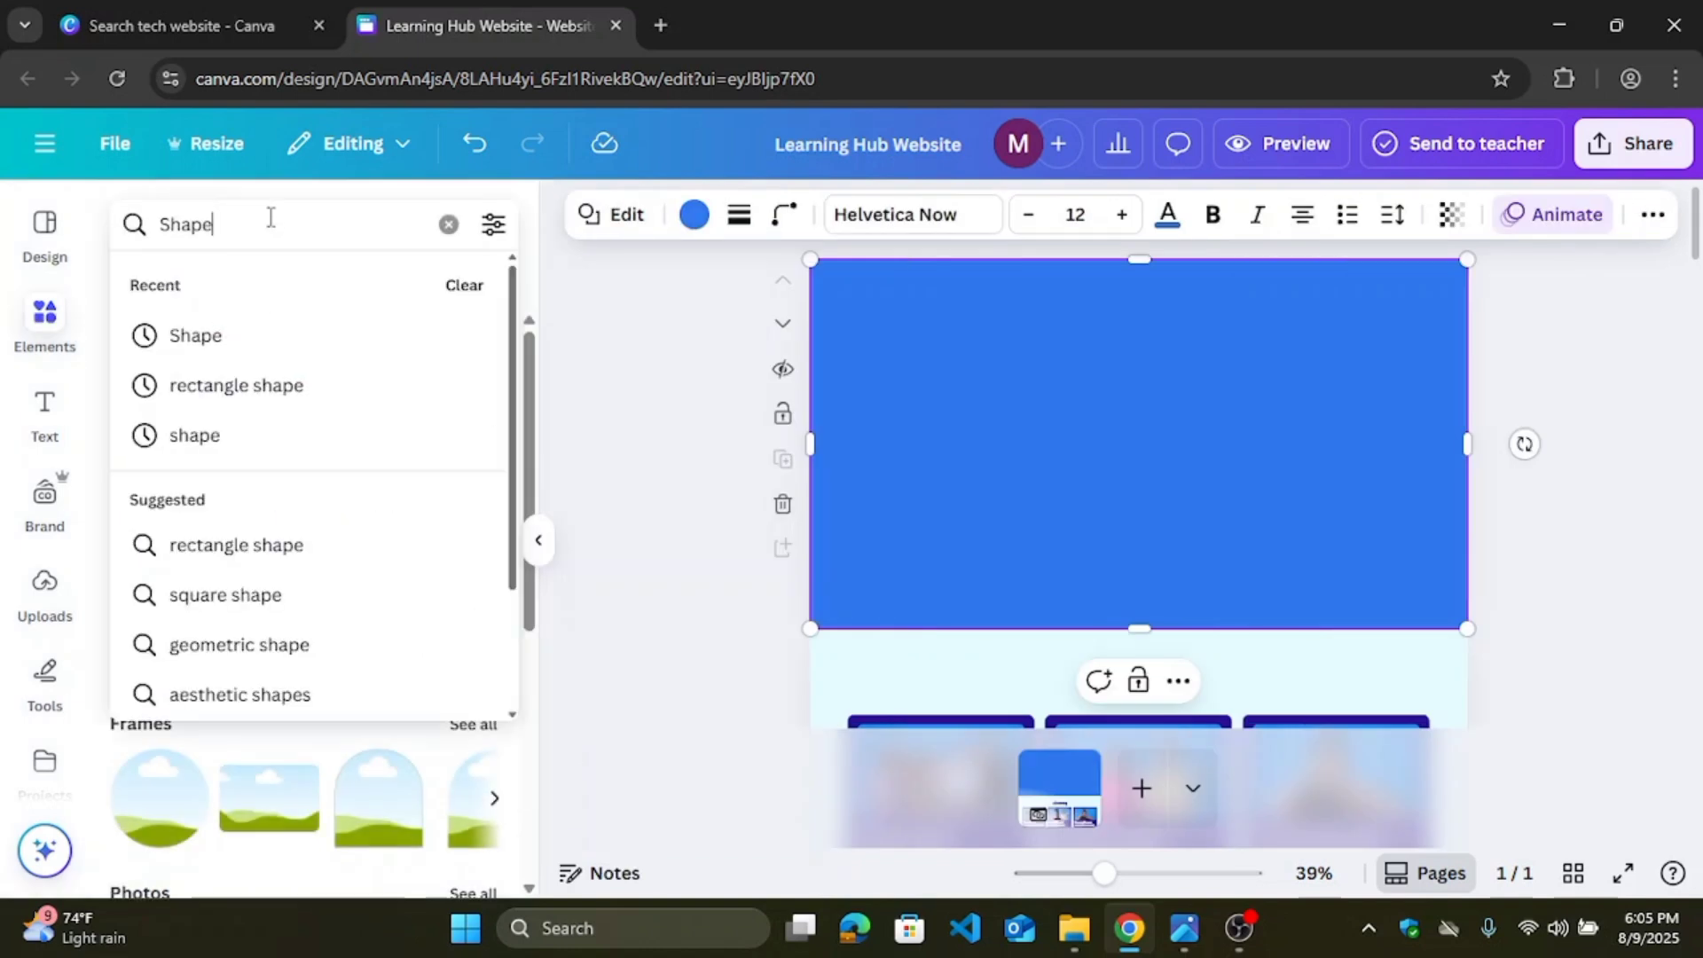
pyautogui.press('BackSpace')
pyautogui.press('BackSpace')
pyautogui.press('BackSpace')
pyautogui.press('BackSpace')
pyautogui.press('BackSpace')
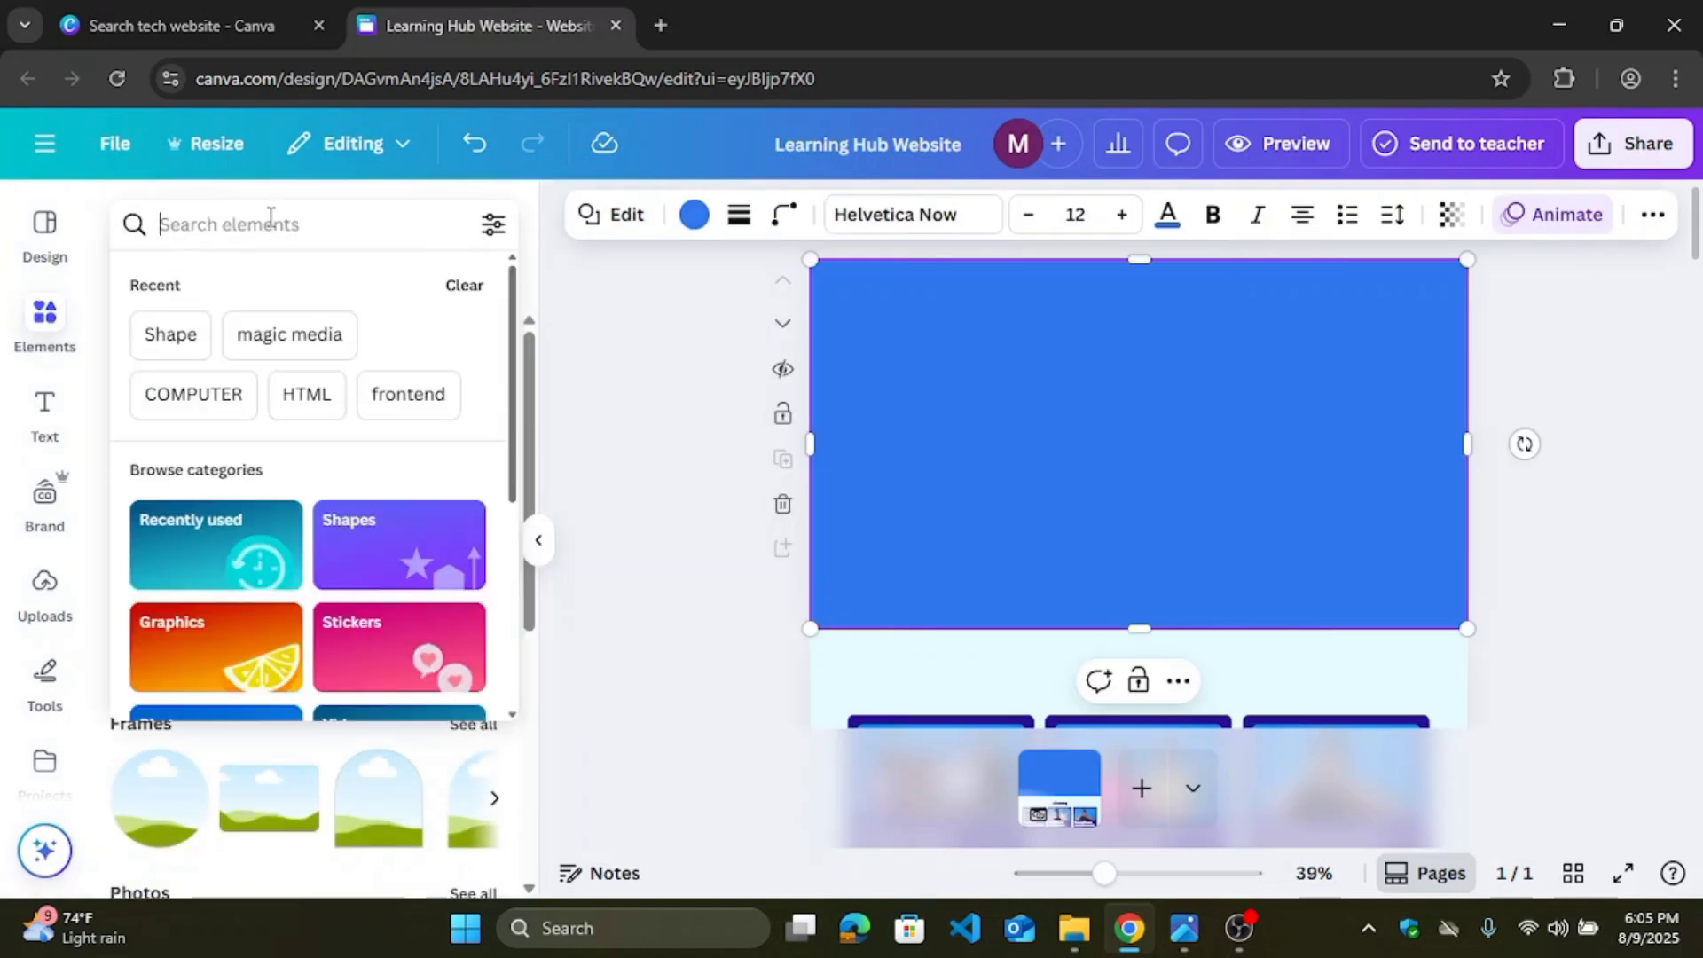
pyautogui.write('someone ')
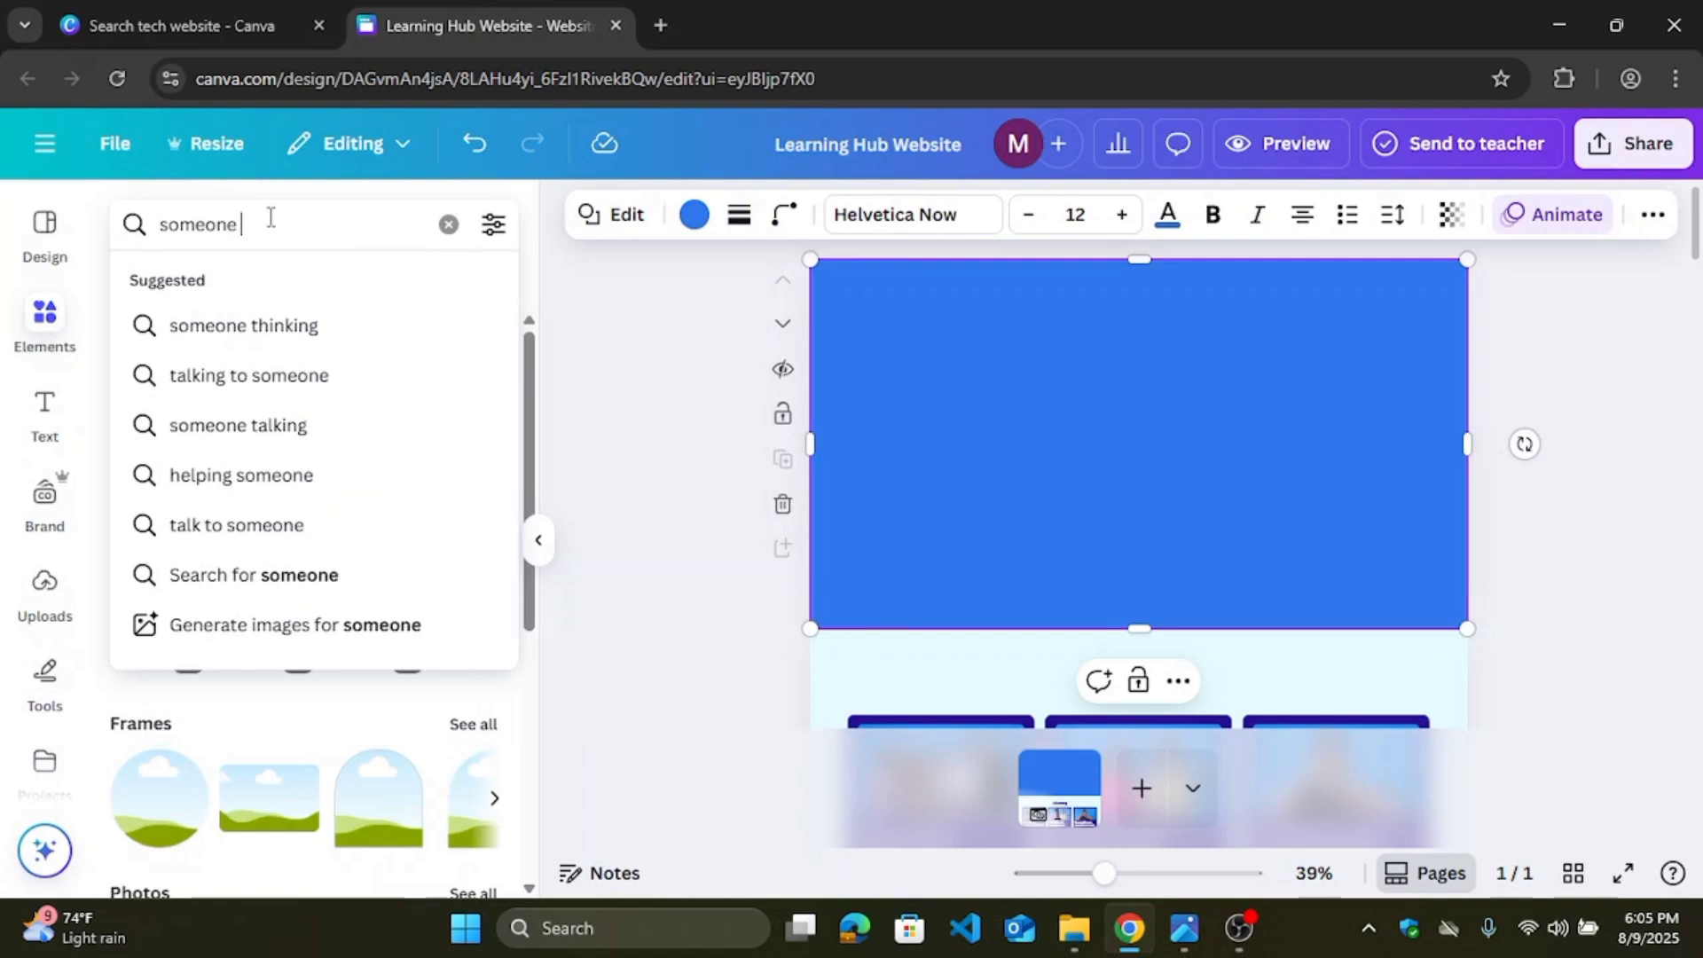
pyautogui.write('usin')
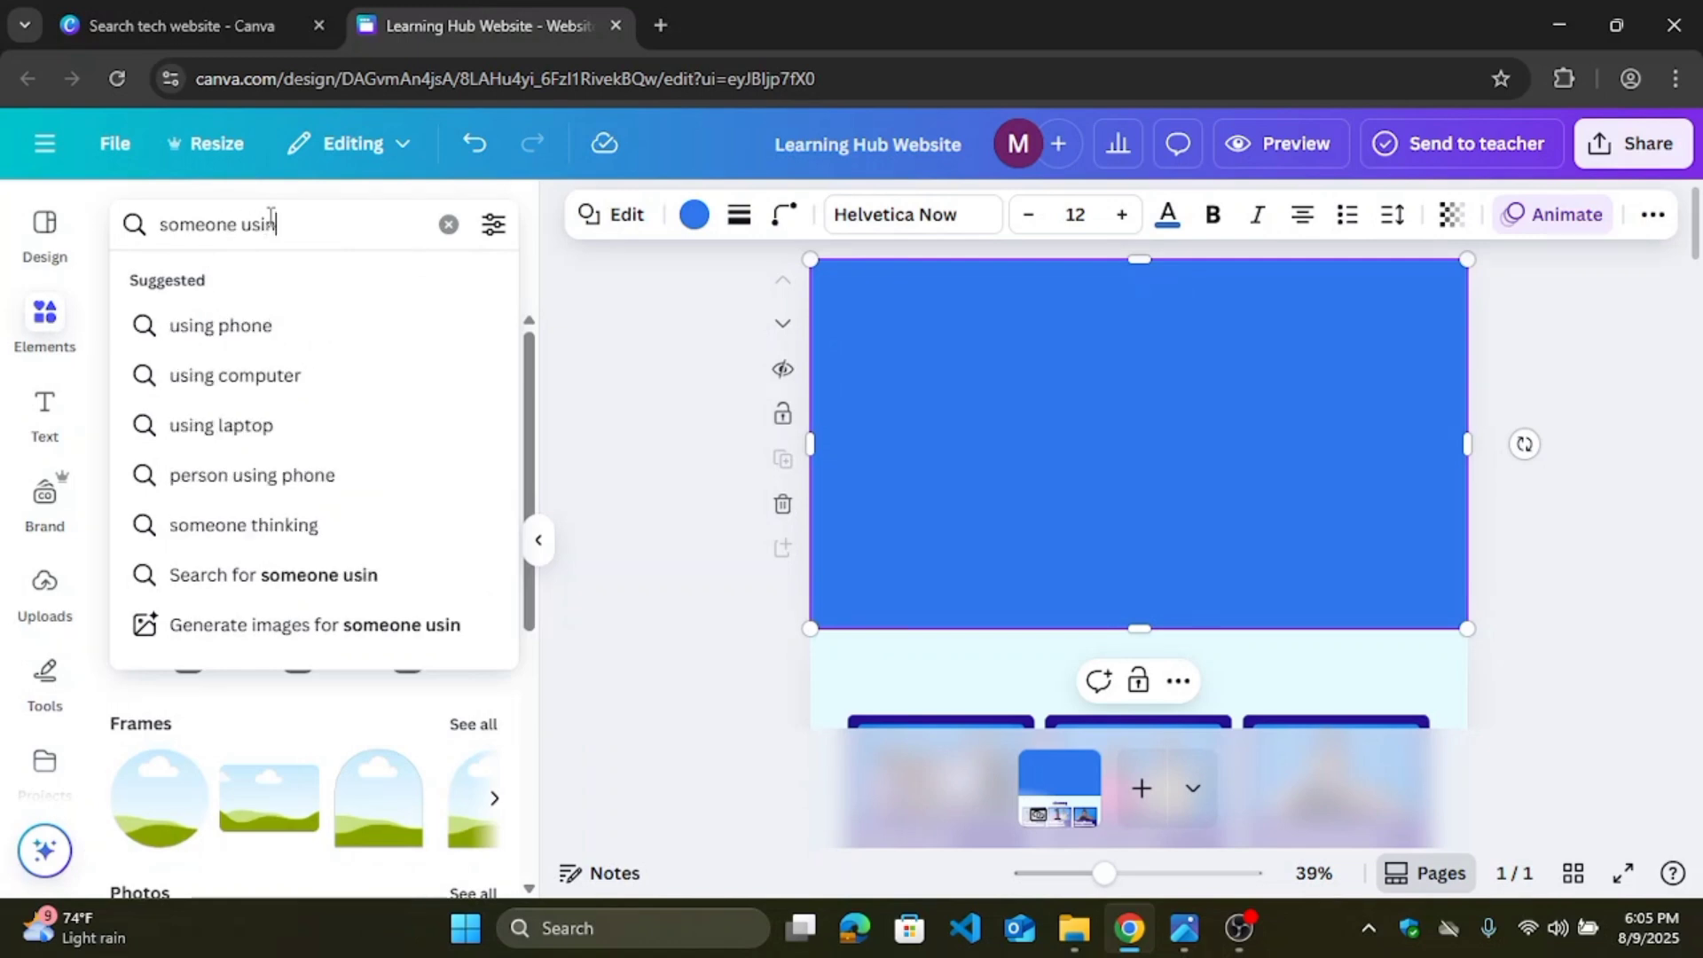
pyautogui.write('g computer')
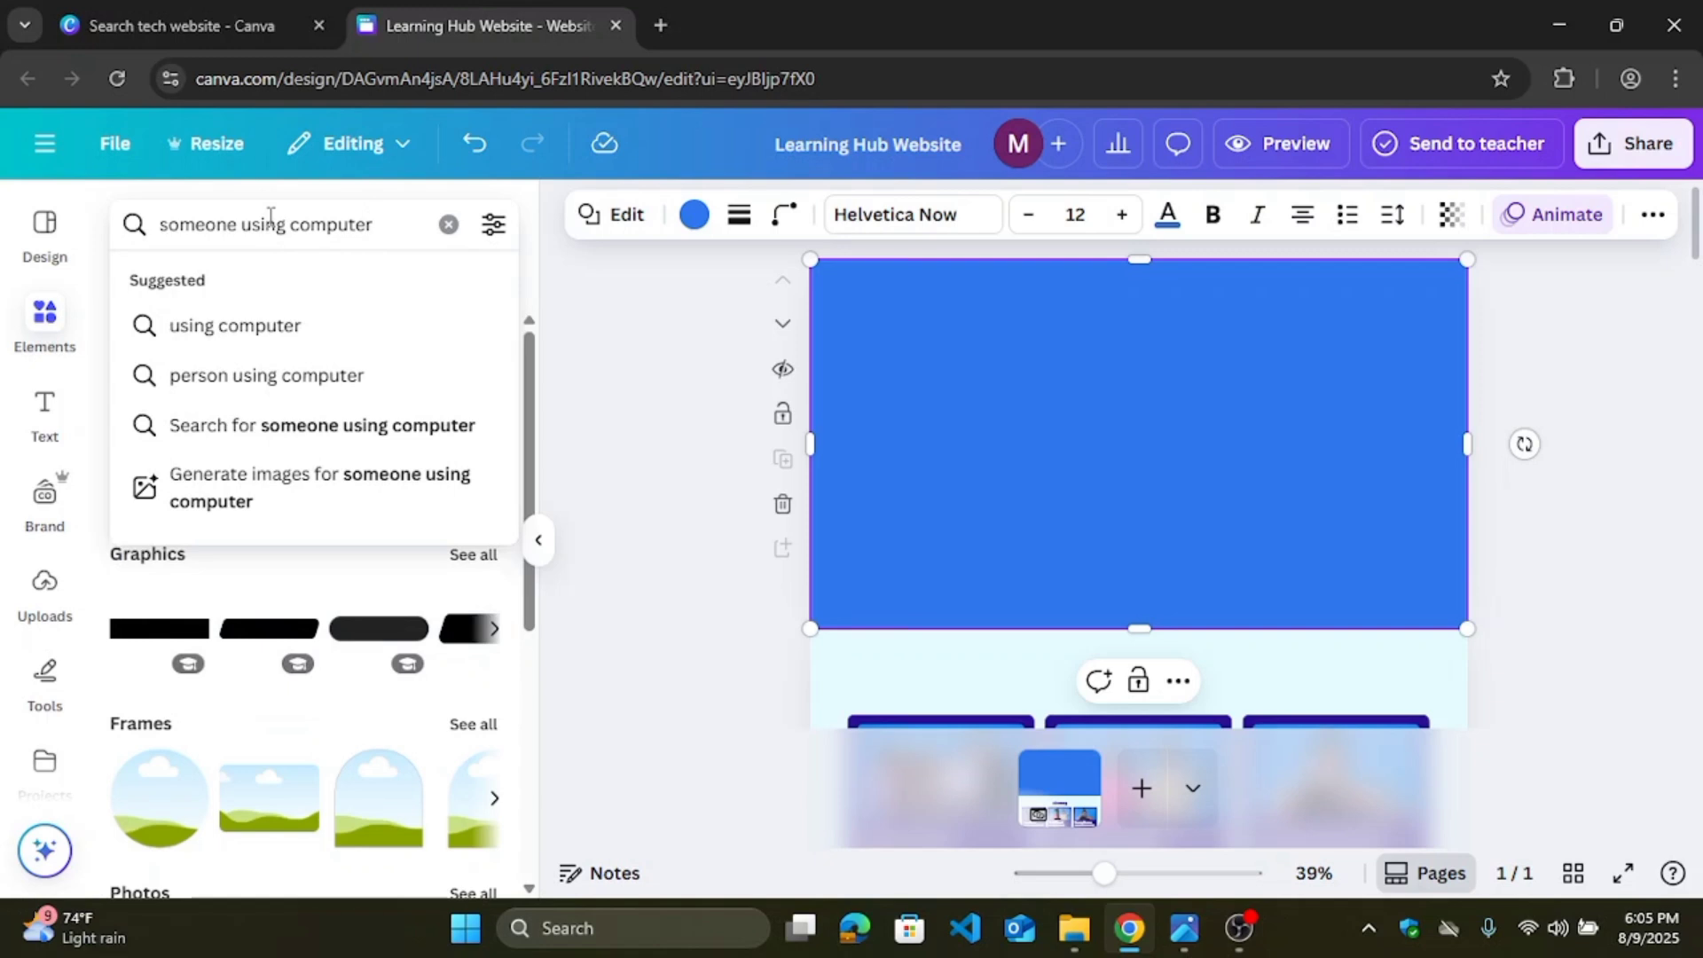
pyautogui.click(219, 333)
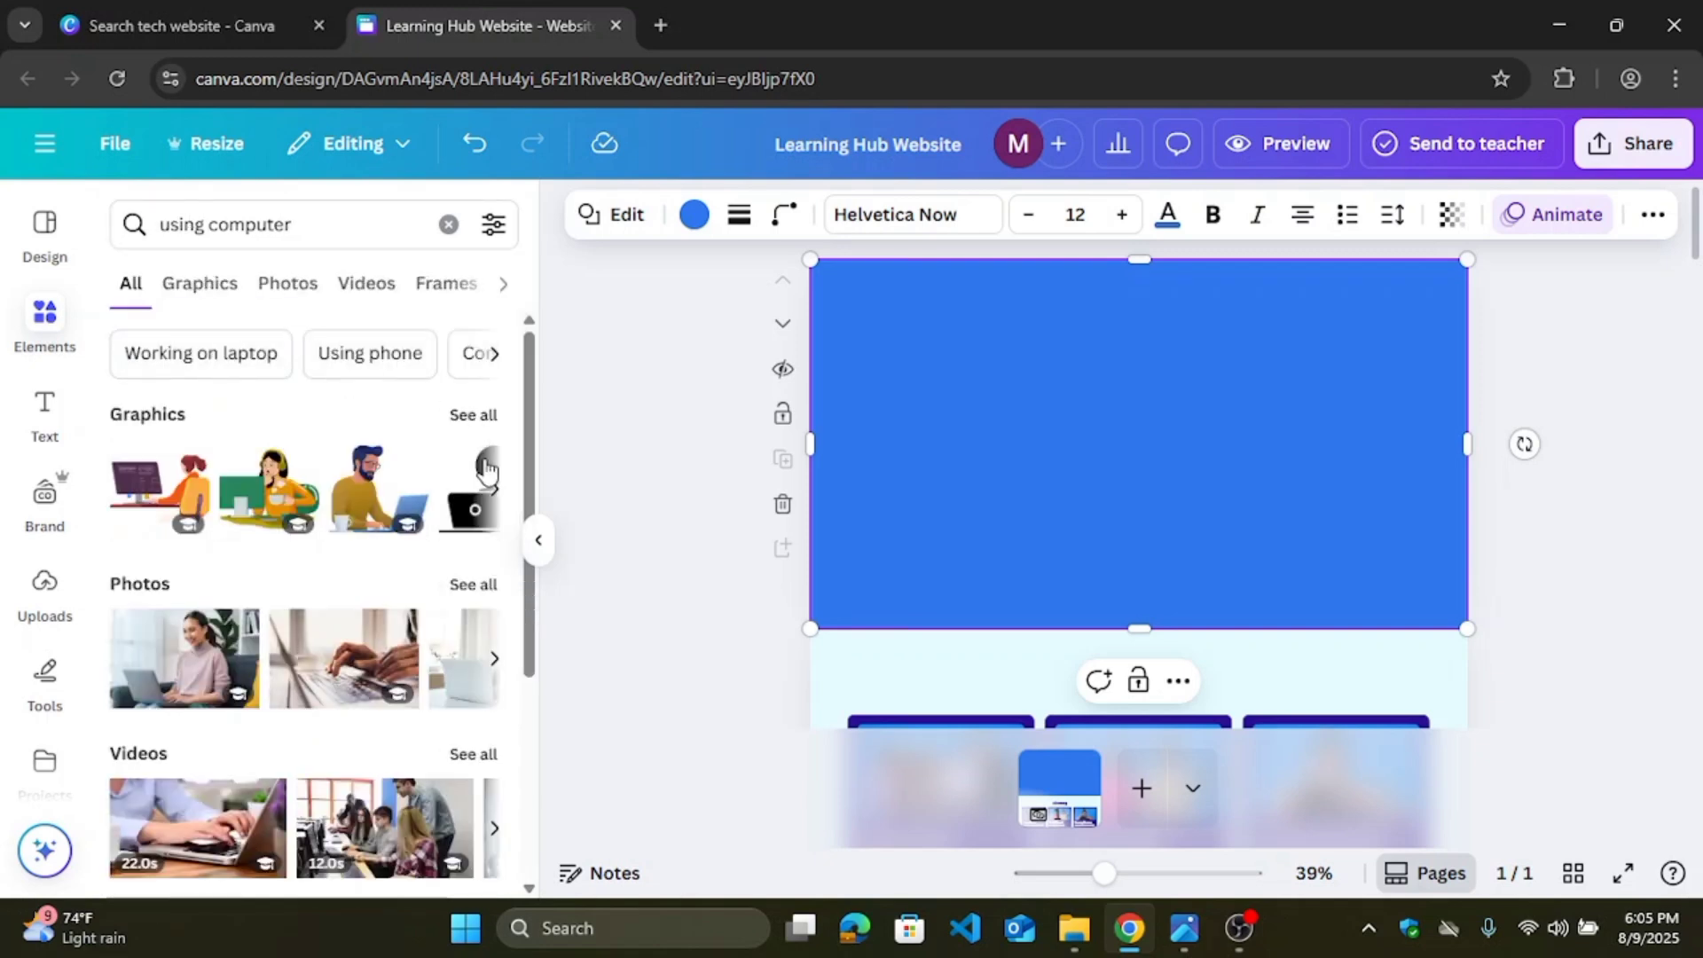
# Step: Add the plain borderless landscape frame from the "using computer" frame results and place it on the right side of the blue header
pyautogui.scroll(-1, 543, 515)
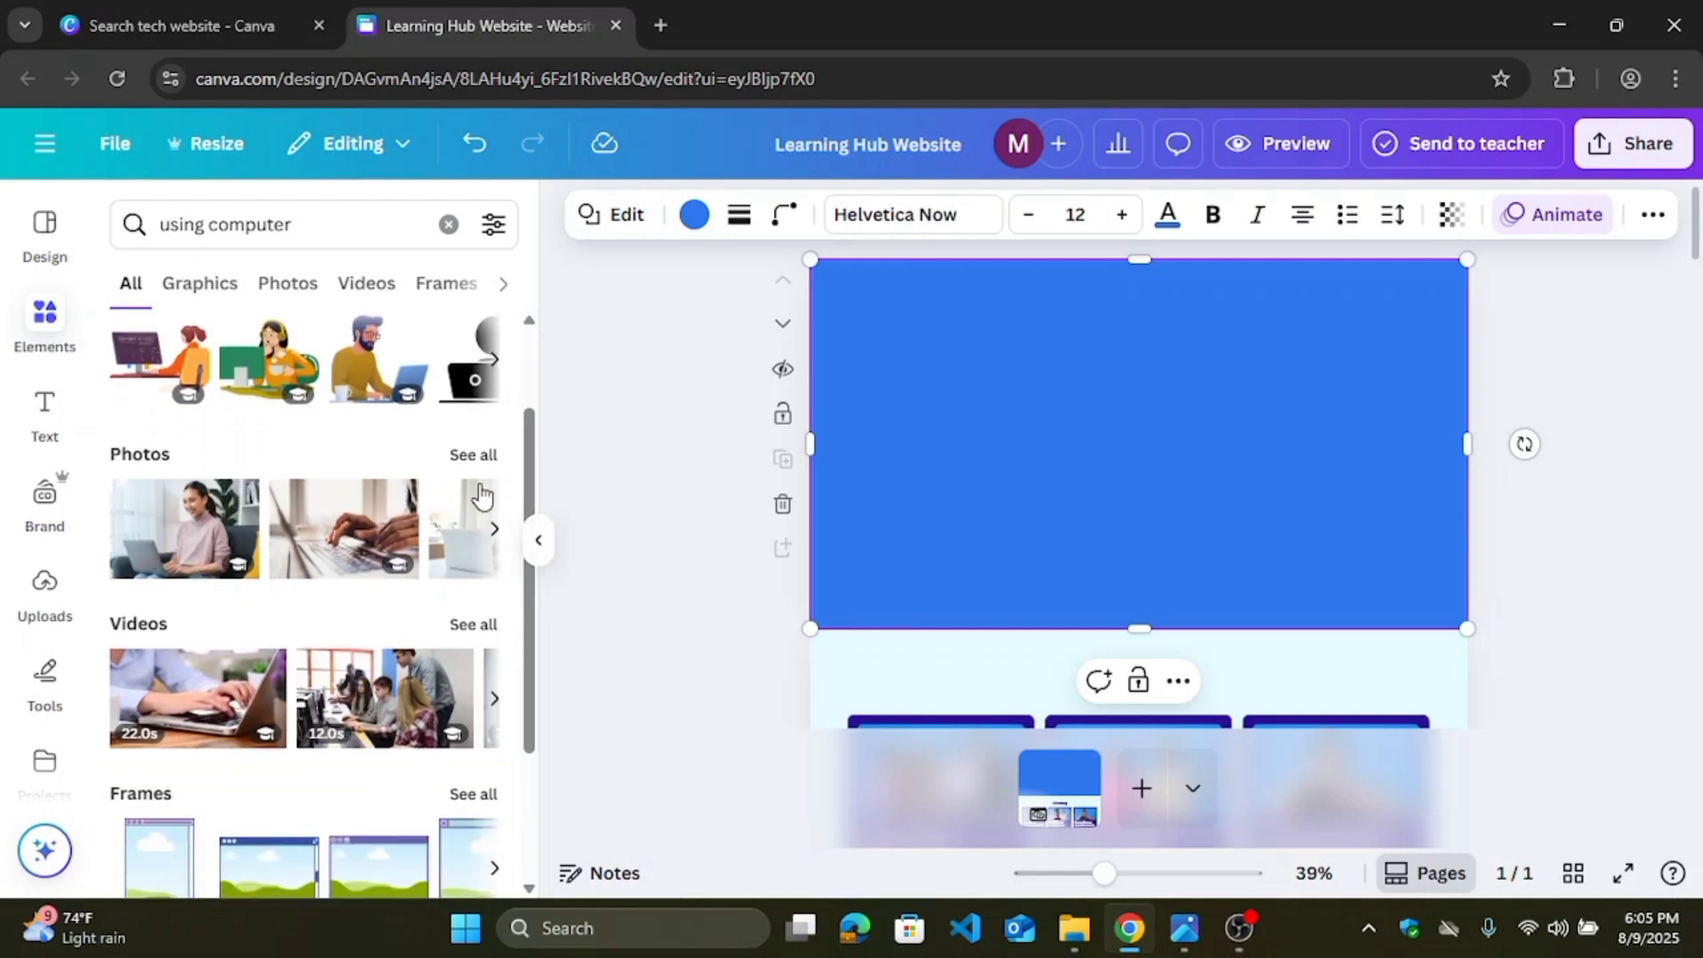
pyautogui.scroll(-2, 518, 607)
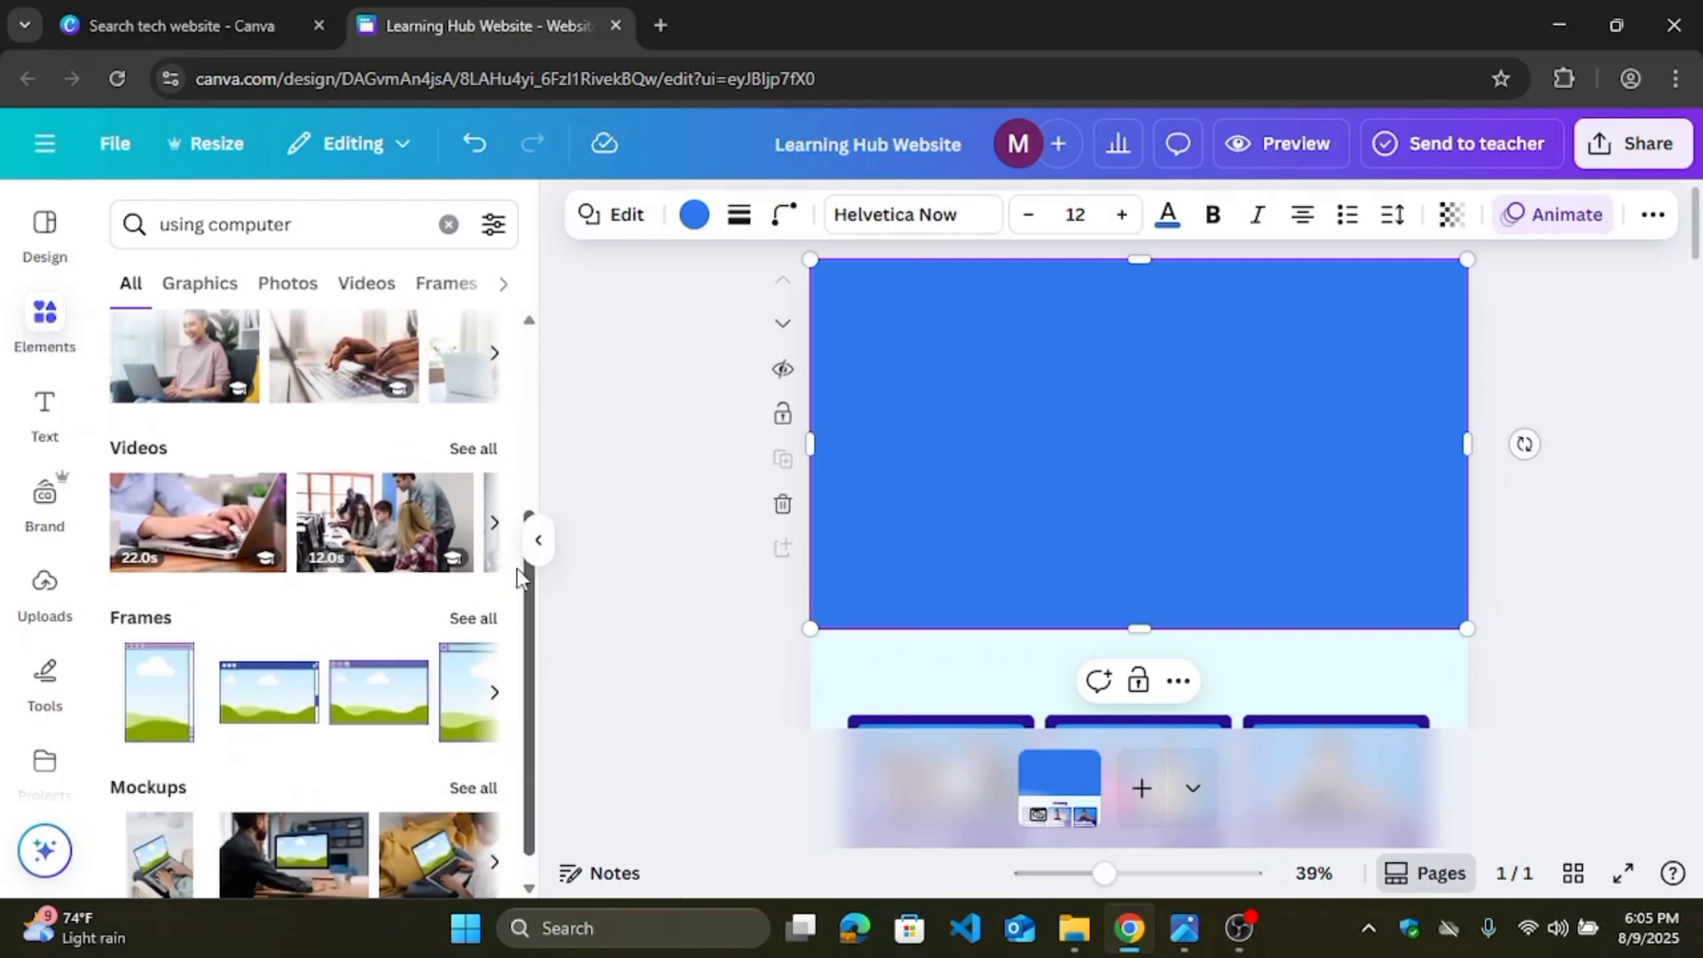
pyautogui.scroll(3, 507, 453)
pyautogui.scroll(-2, 496, 508)
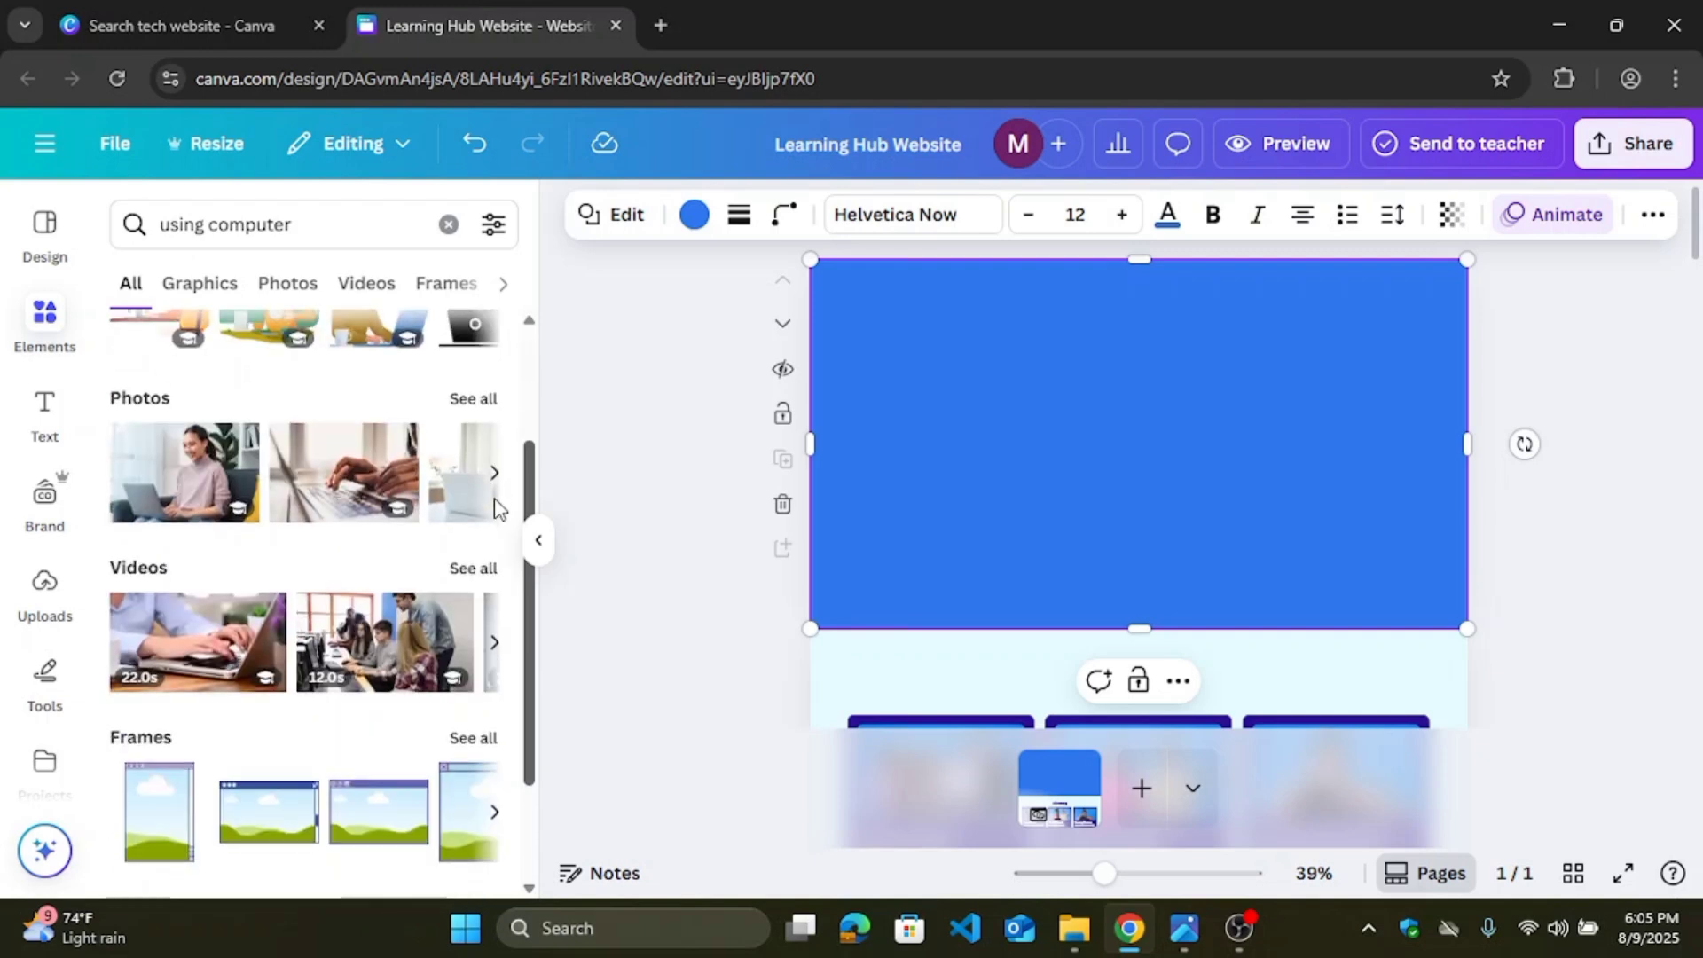
pyautogui.scroll(-2, 496, 507)
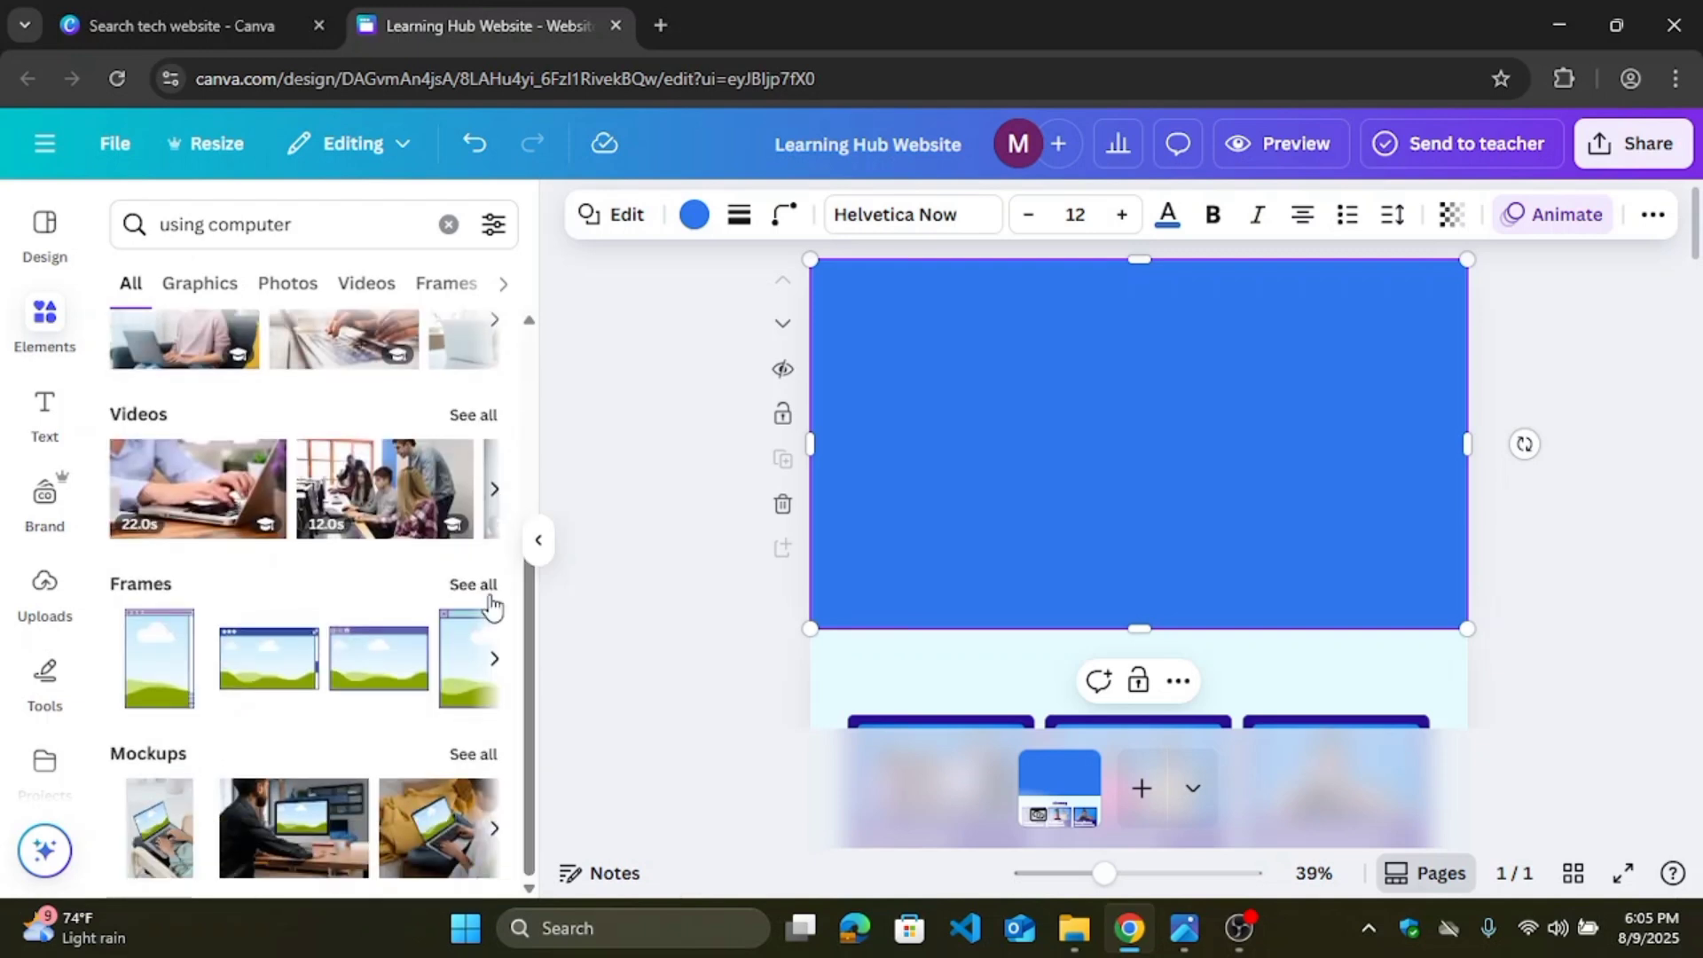
pyautogui.click(470, 587)
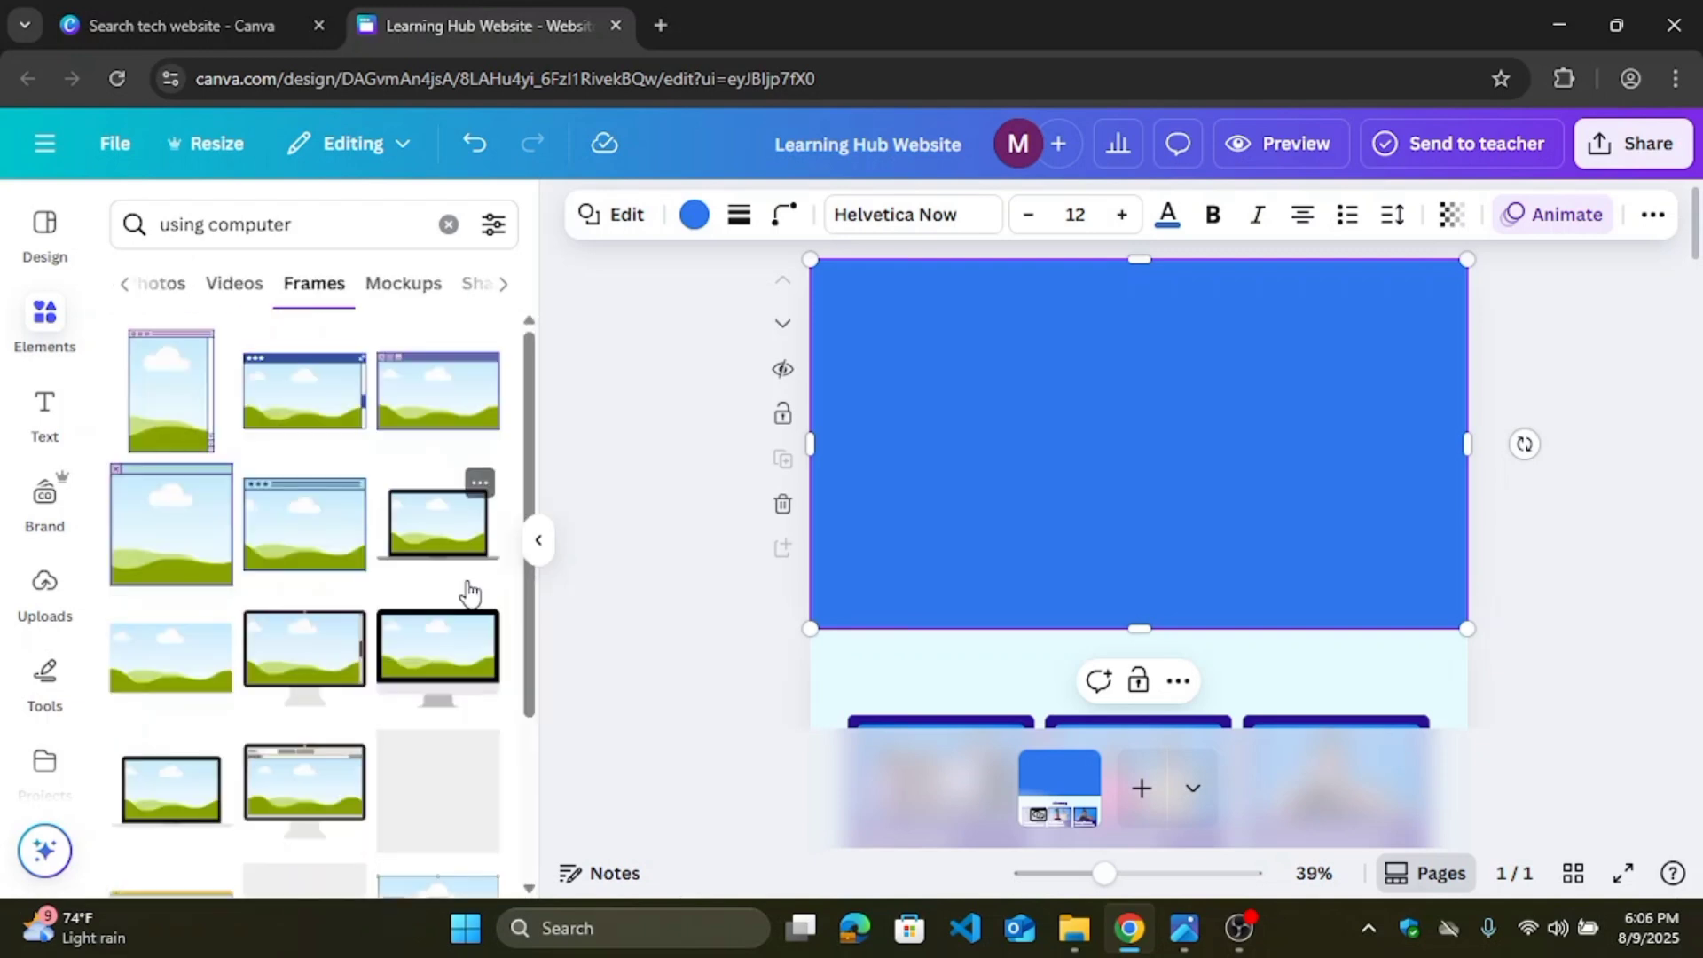
pyautogui.click(177, 664)
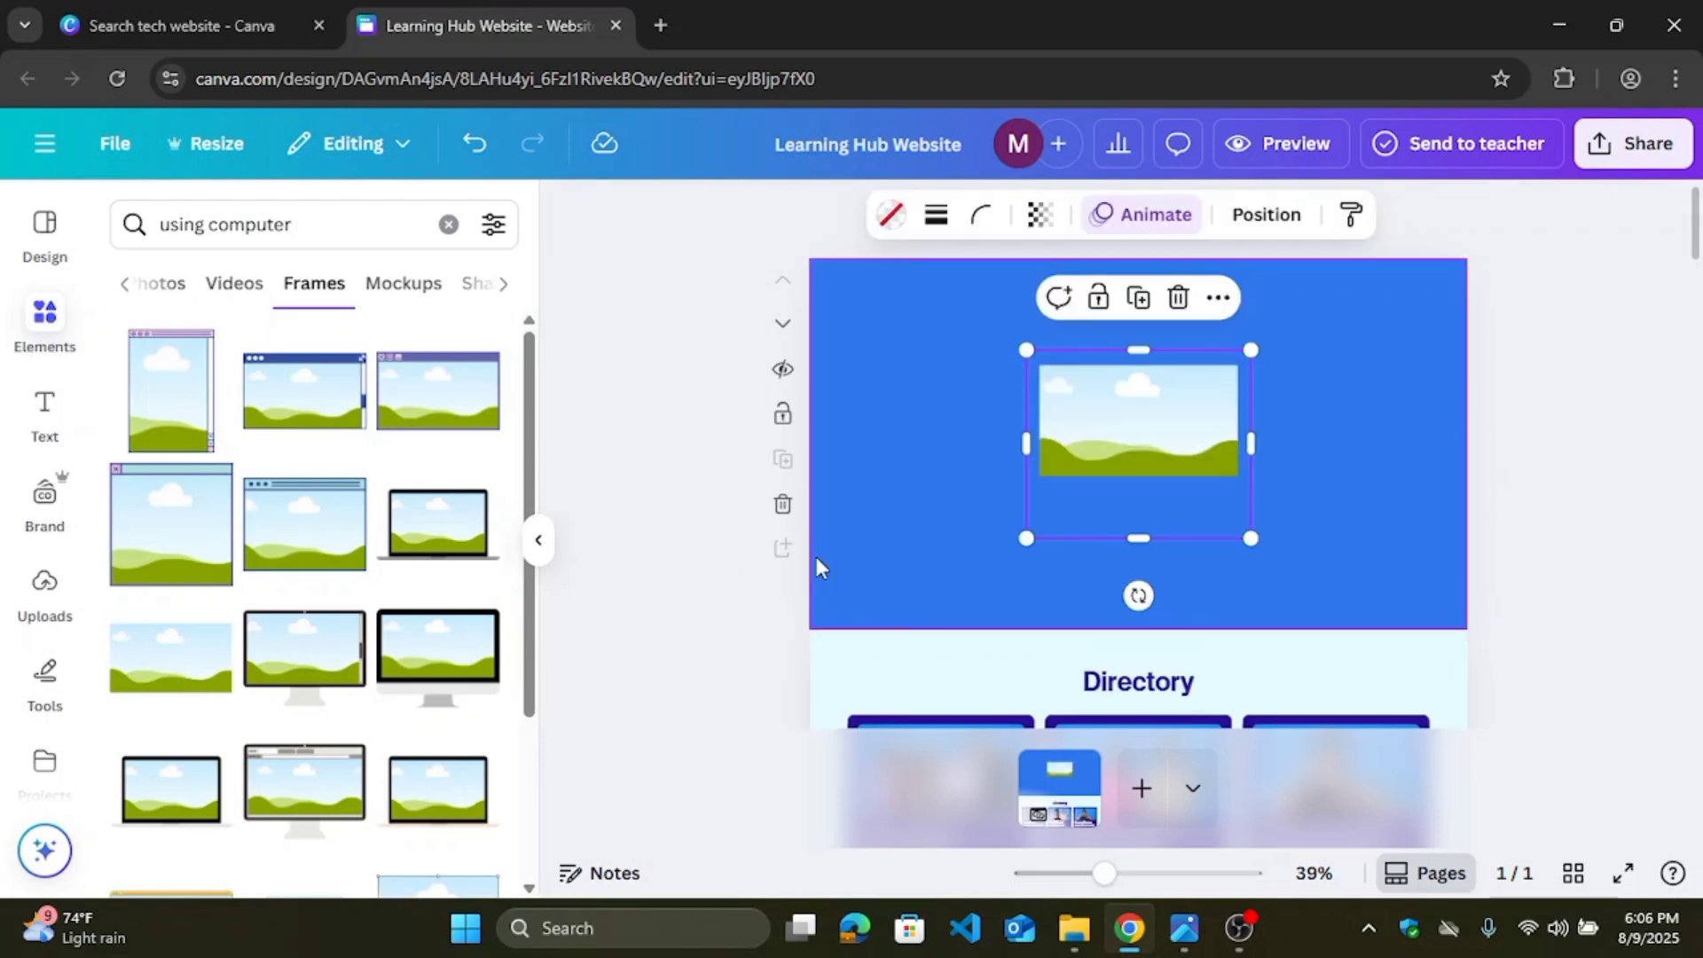
pyautogui.moveTo(1203, 468); pyautogui.dragTo(1348, 477)
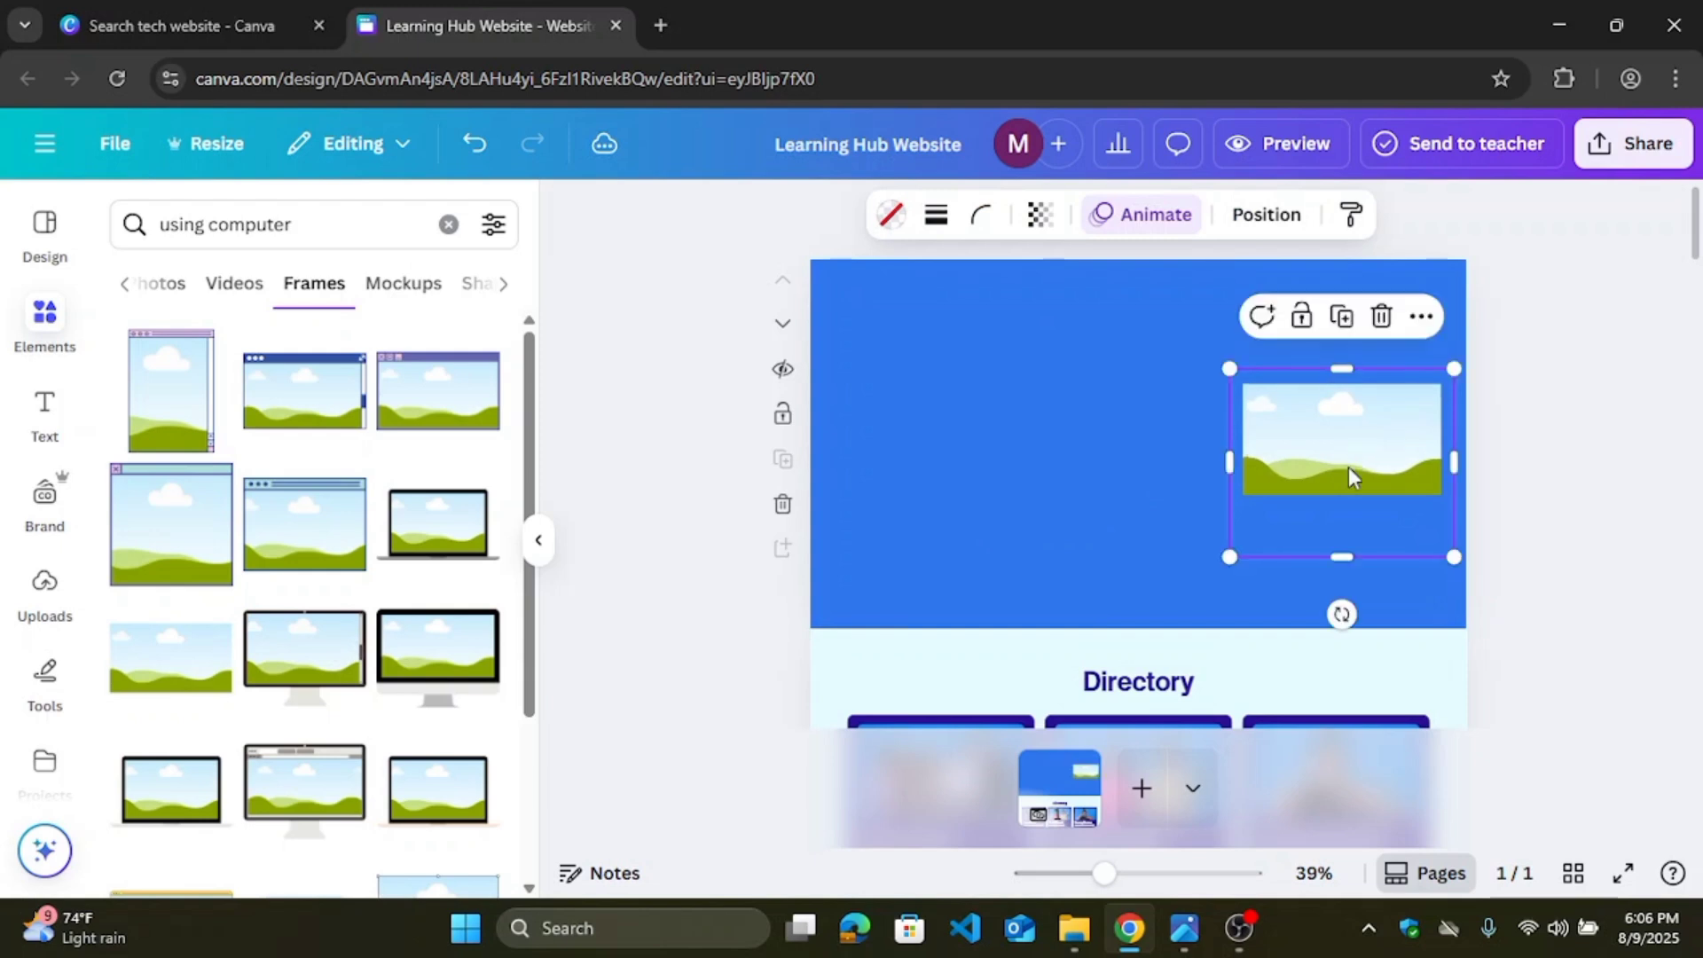
# Step: Try filling the header frame with the 19-second video of hands typing on a laptop, and undo the placement into the frame
pyautogui.click(319, 222)
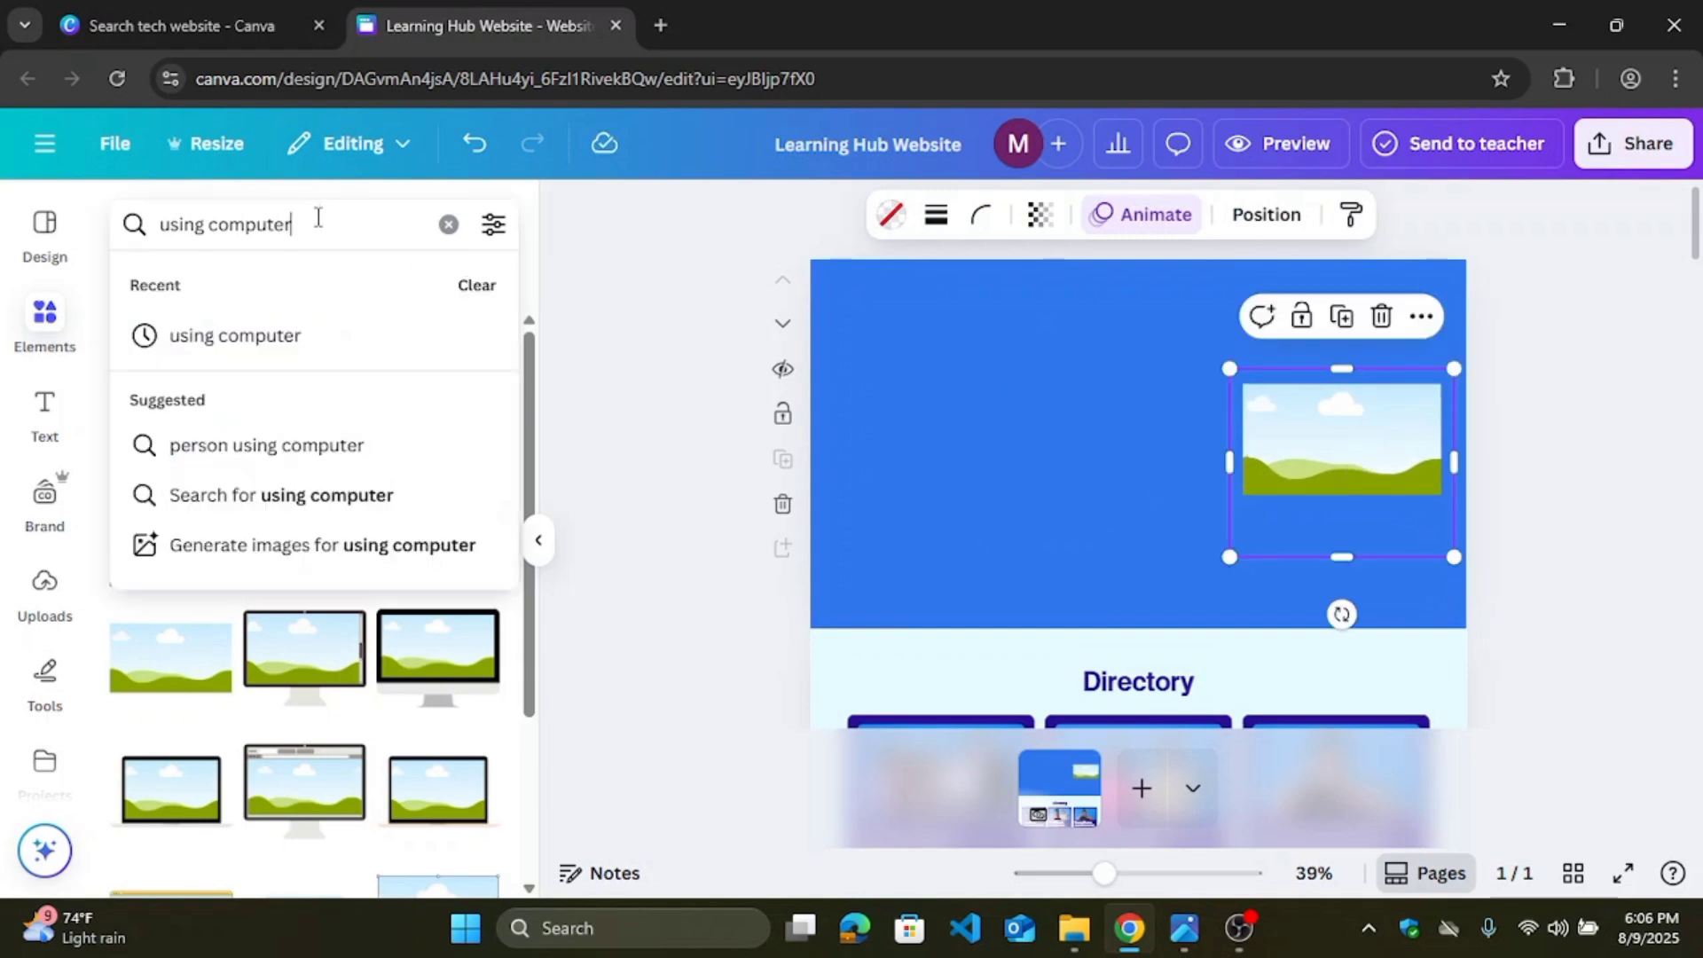
pyautogui.click(253, 337)
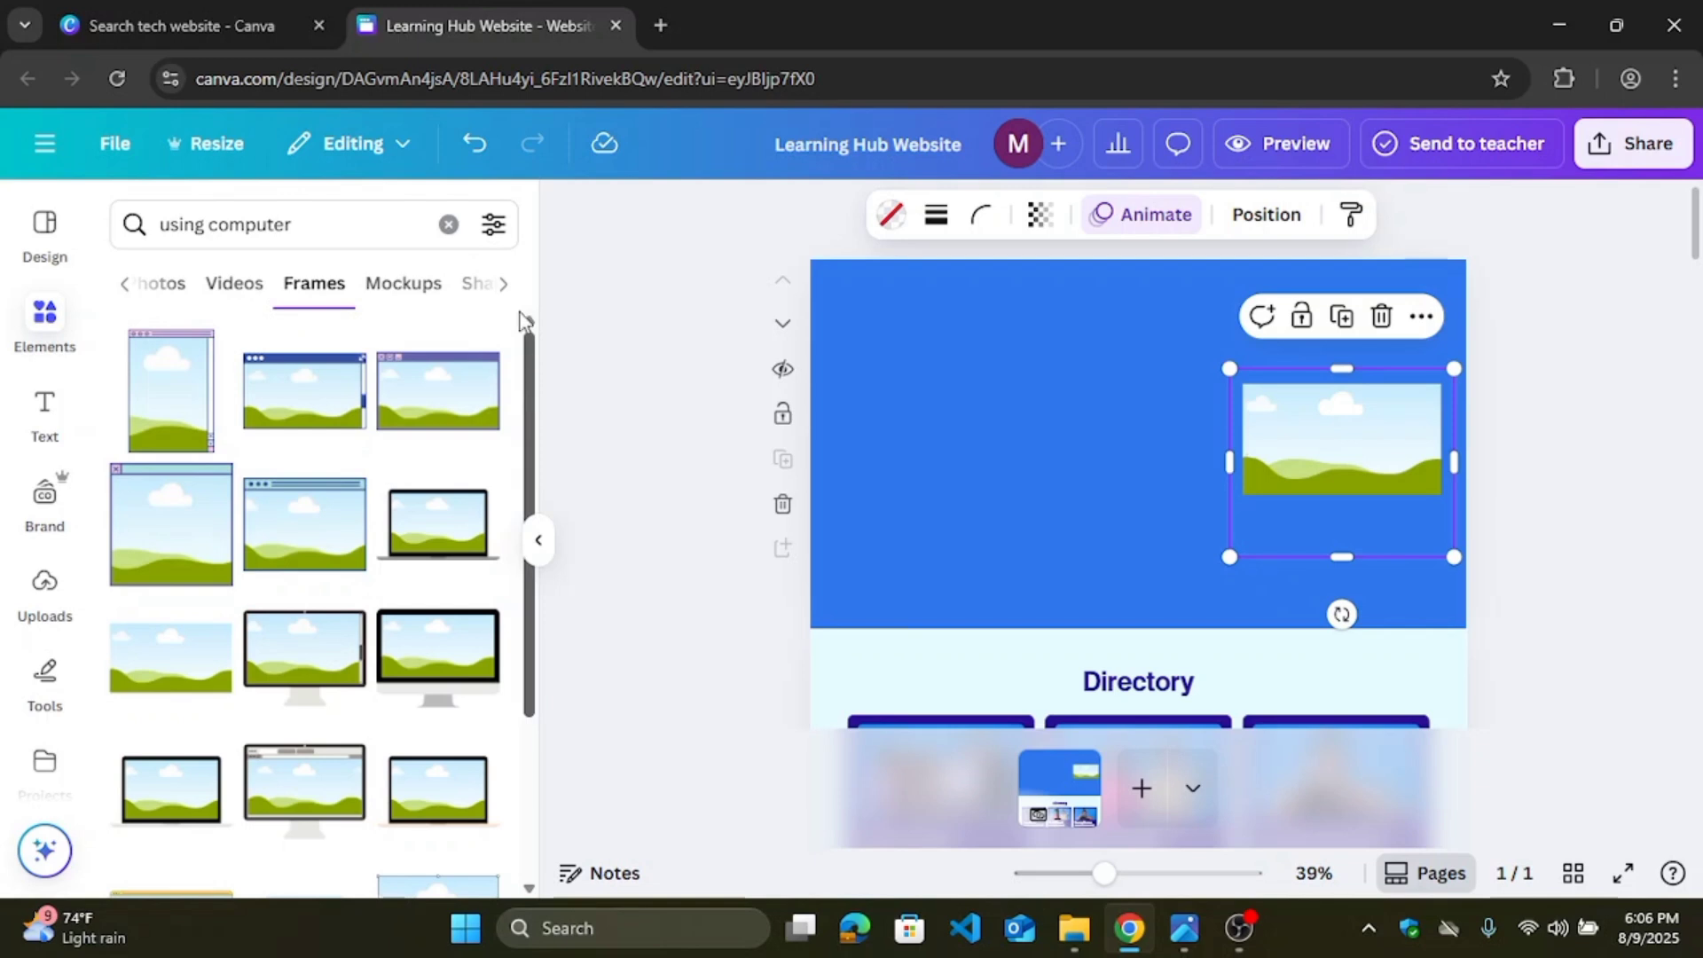
pyautogui.click(229, 291)
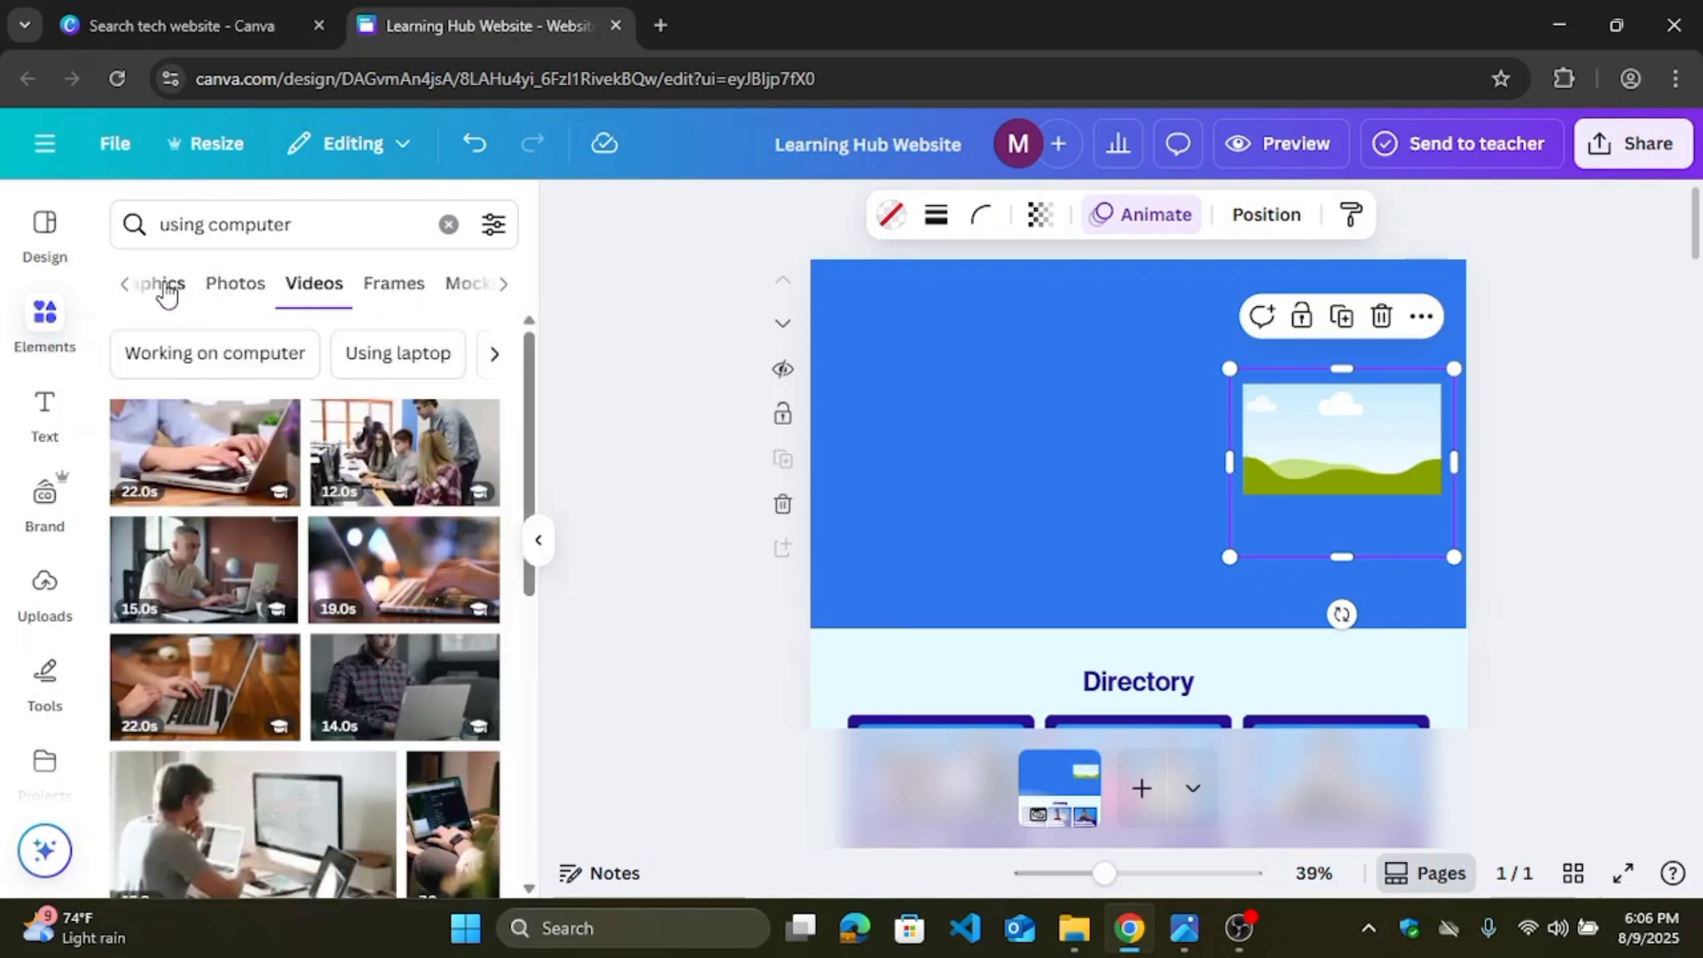
pyautogui.click(407, 575)
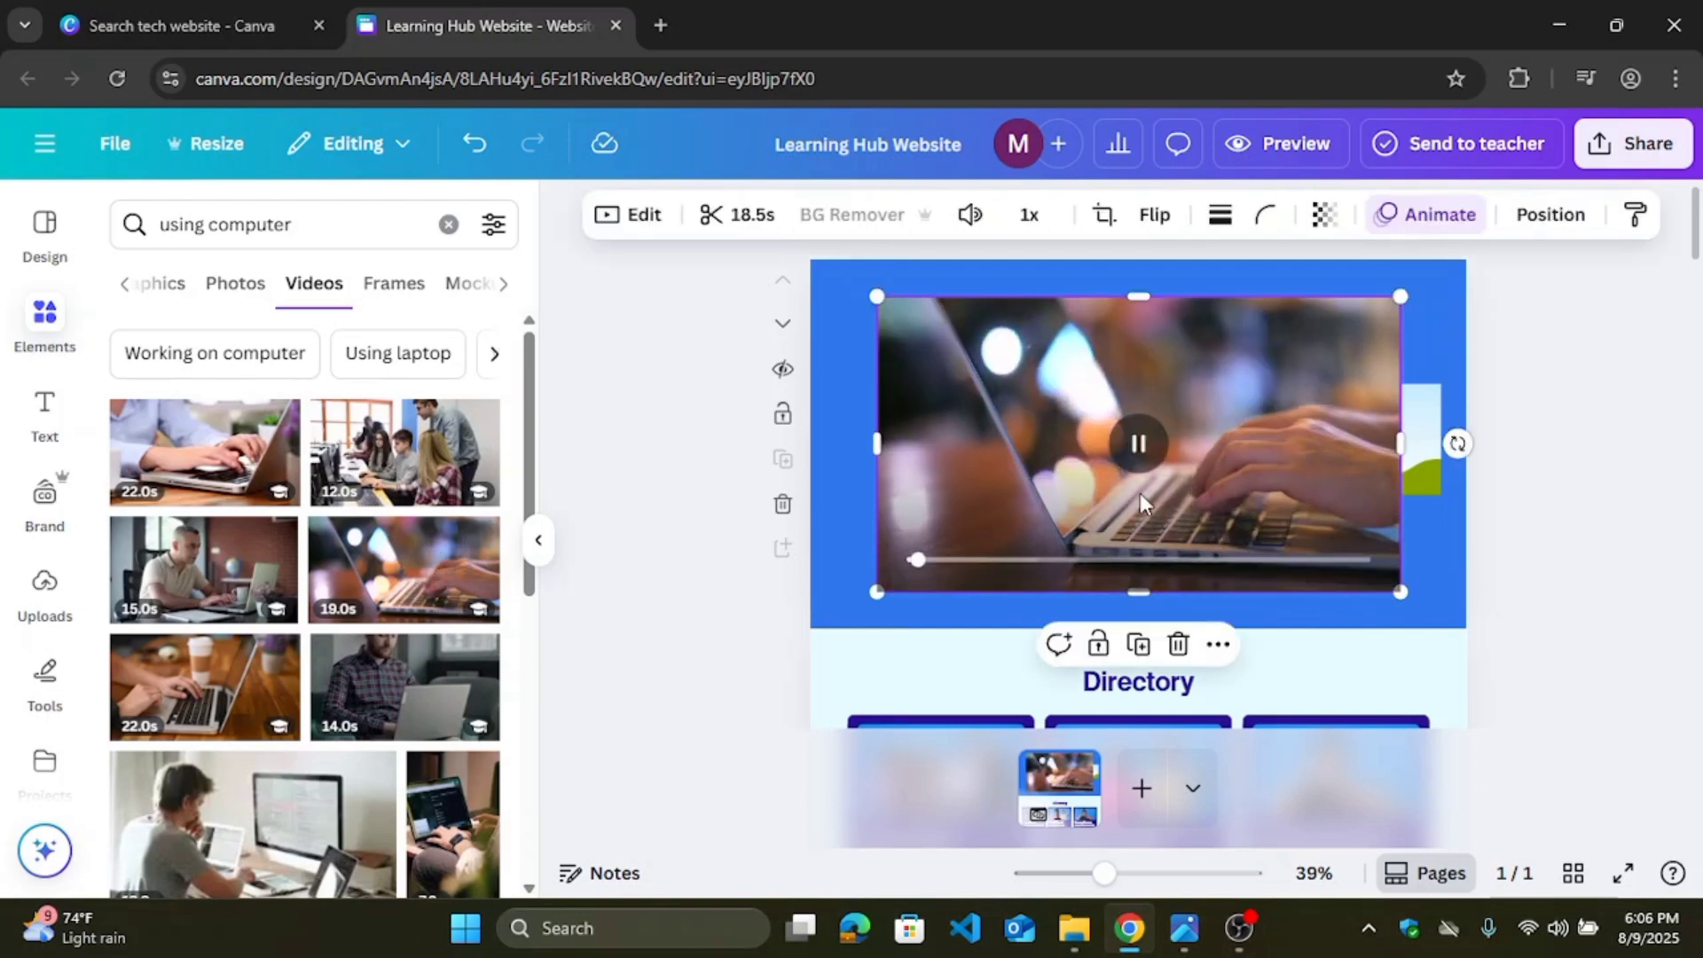
pyautogui.moveTo(1141, 493); pyautogui.dragTo(1269, 492)
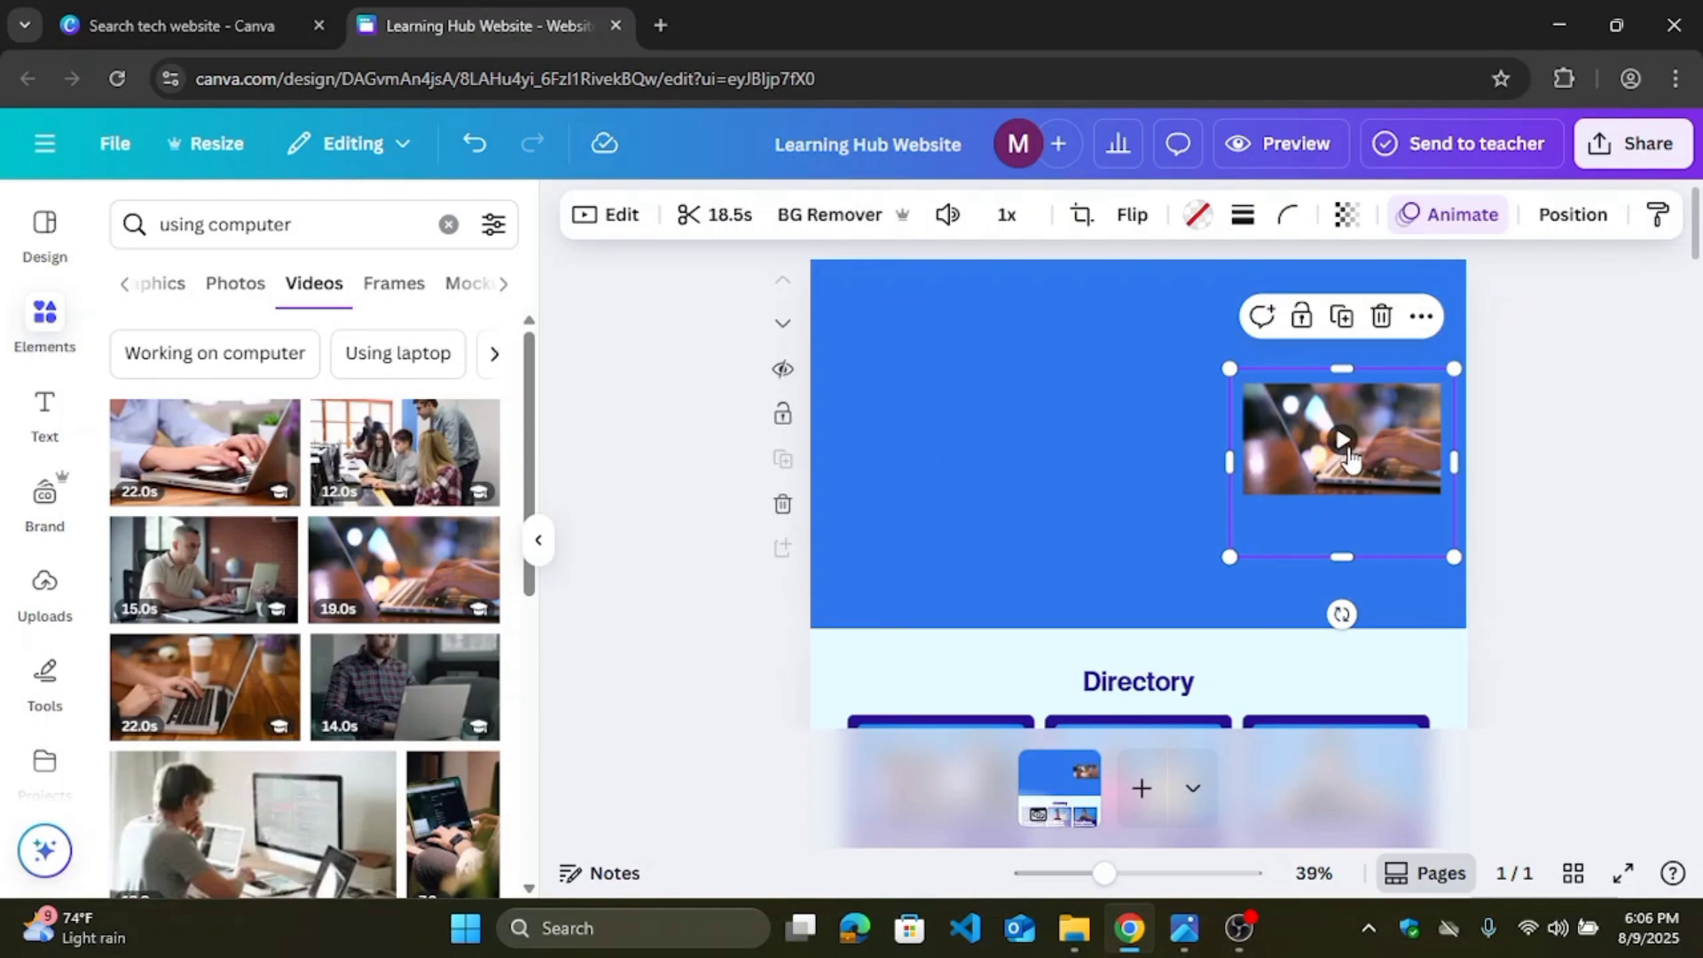
pyautogui.hotkey('ctrl', 'z')
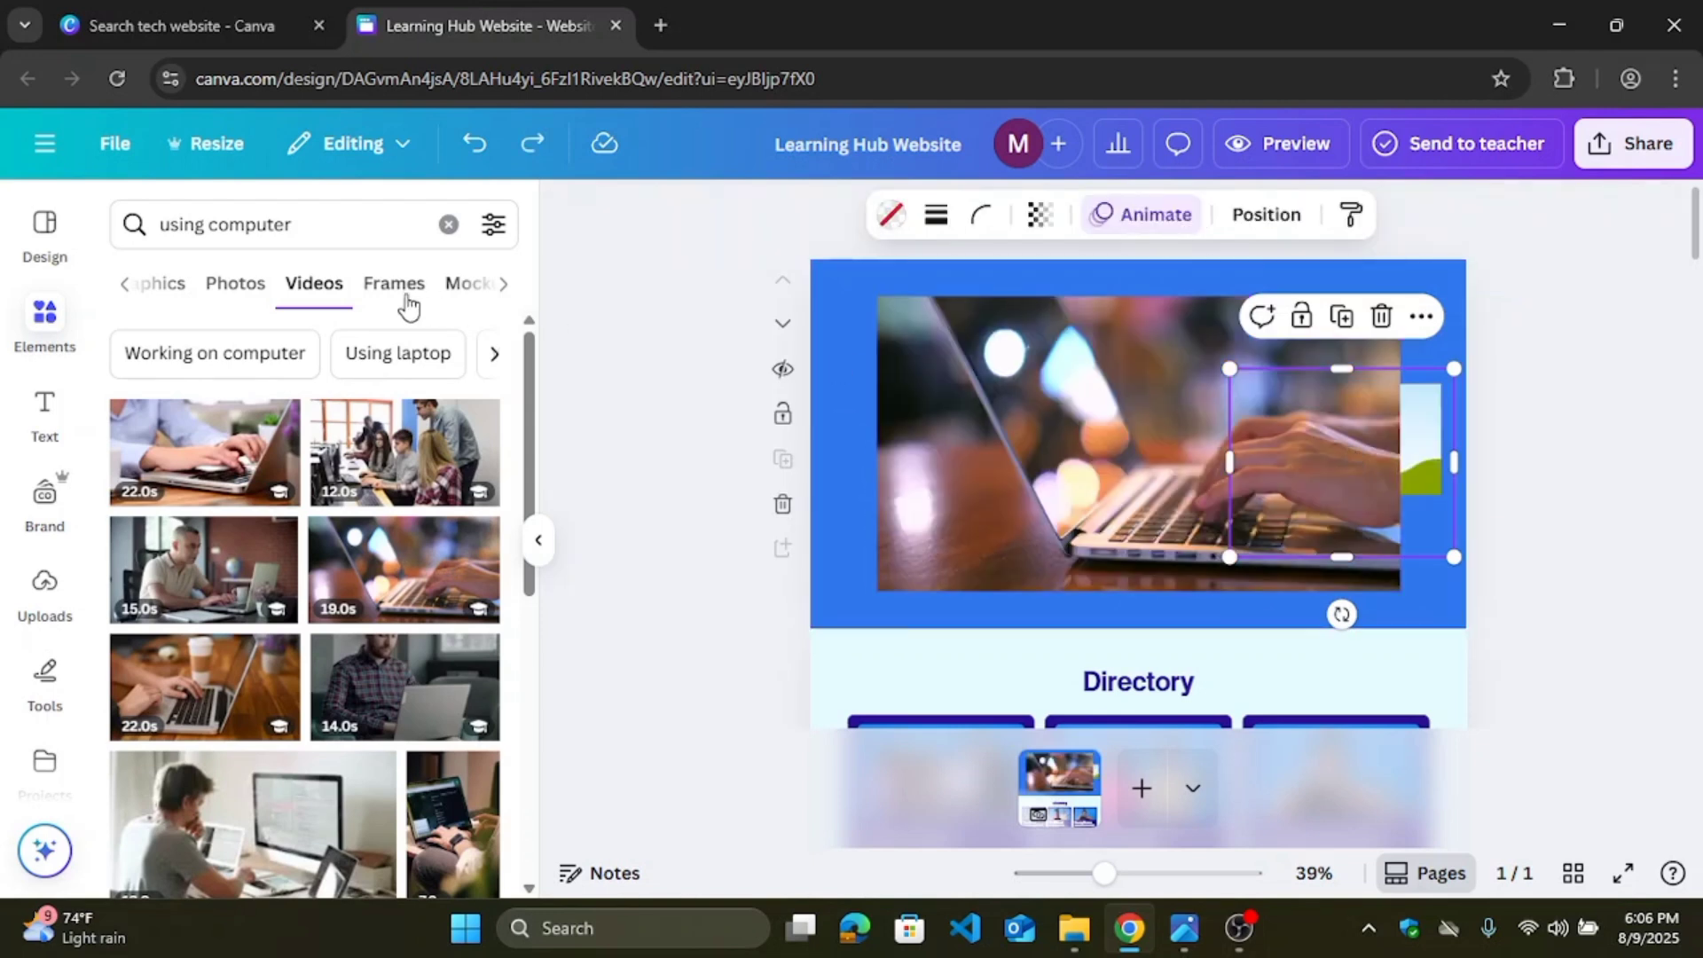
# Step: Delete the typing video from the header and fill the frame with the photo of a blazer-wearing woman working at a laptop
pyautogui.click(239, 286)
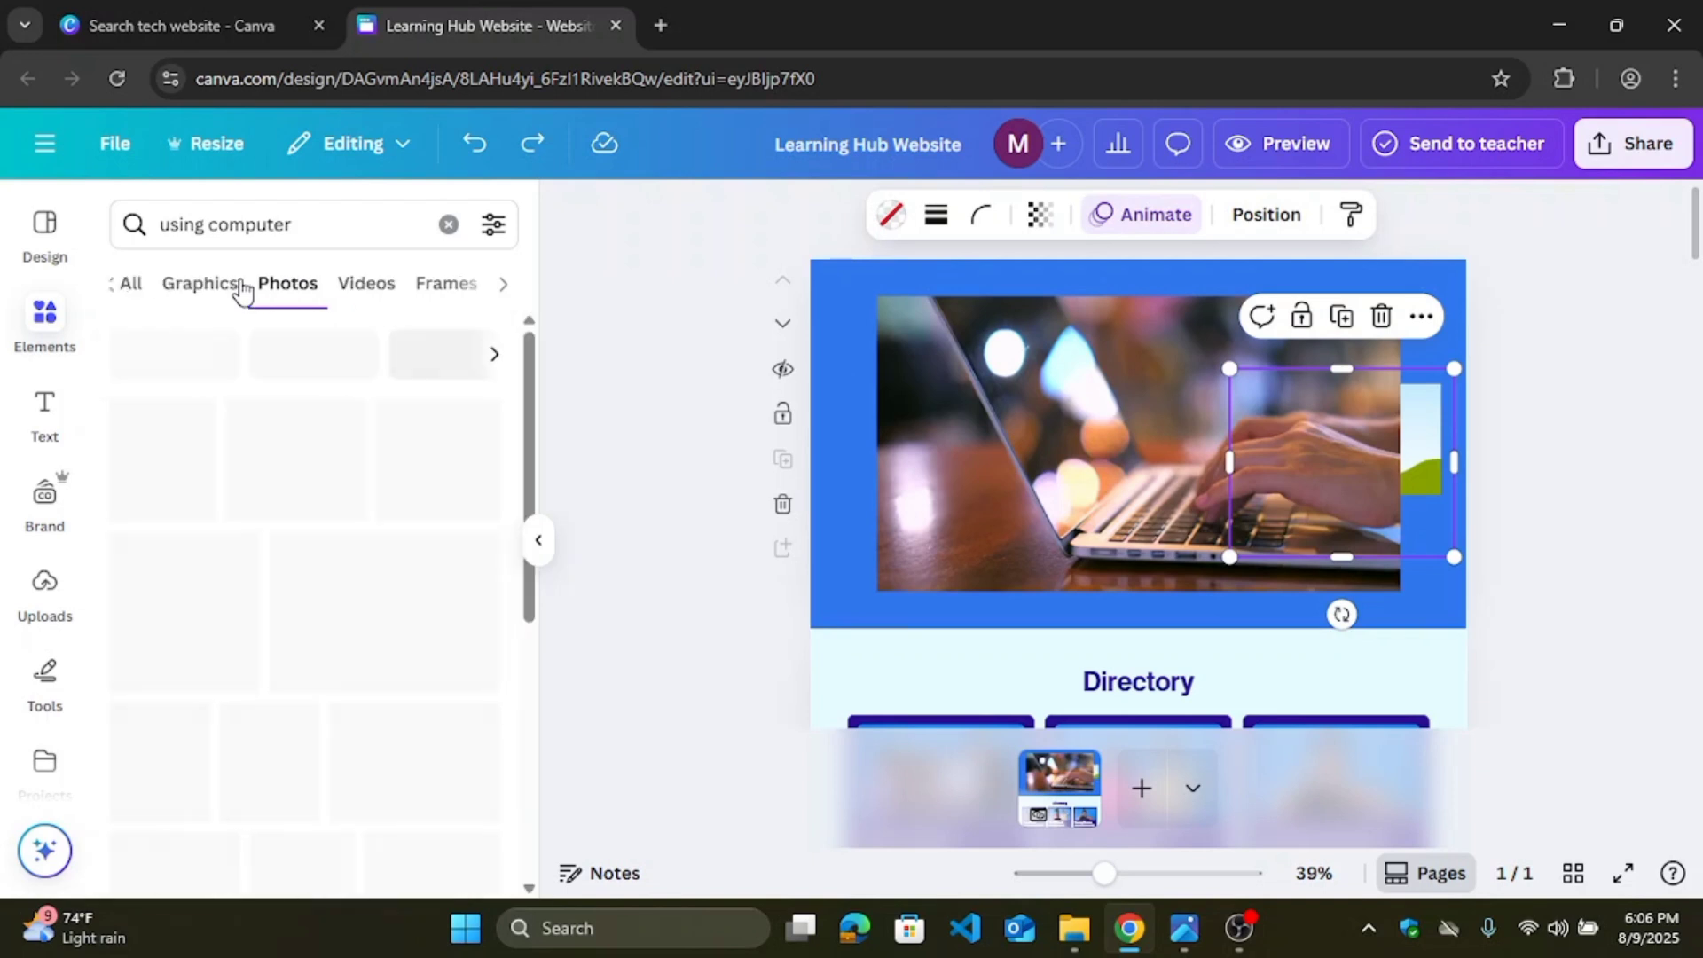
pyautogui.click(1173, 456)
pyautogui.press('Delete')
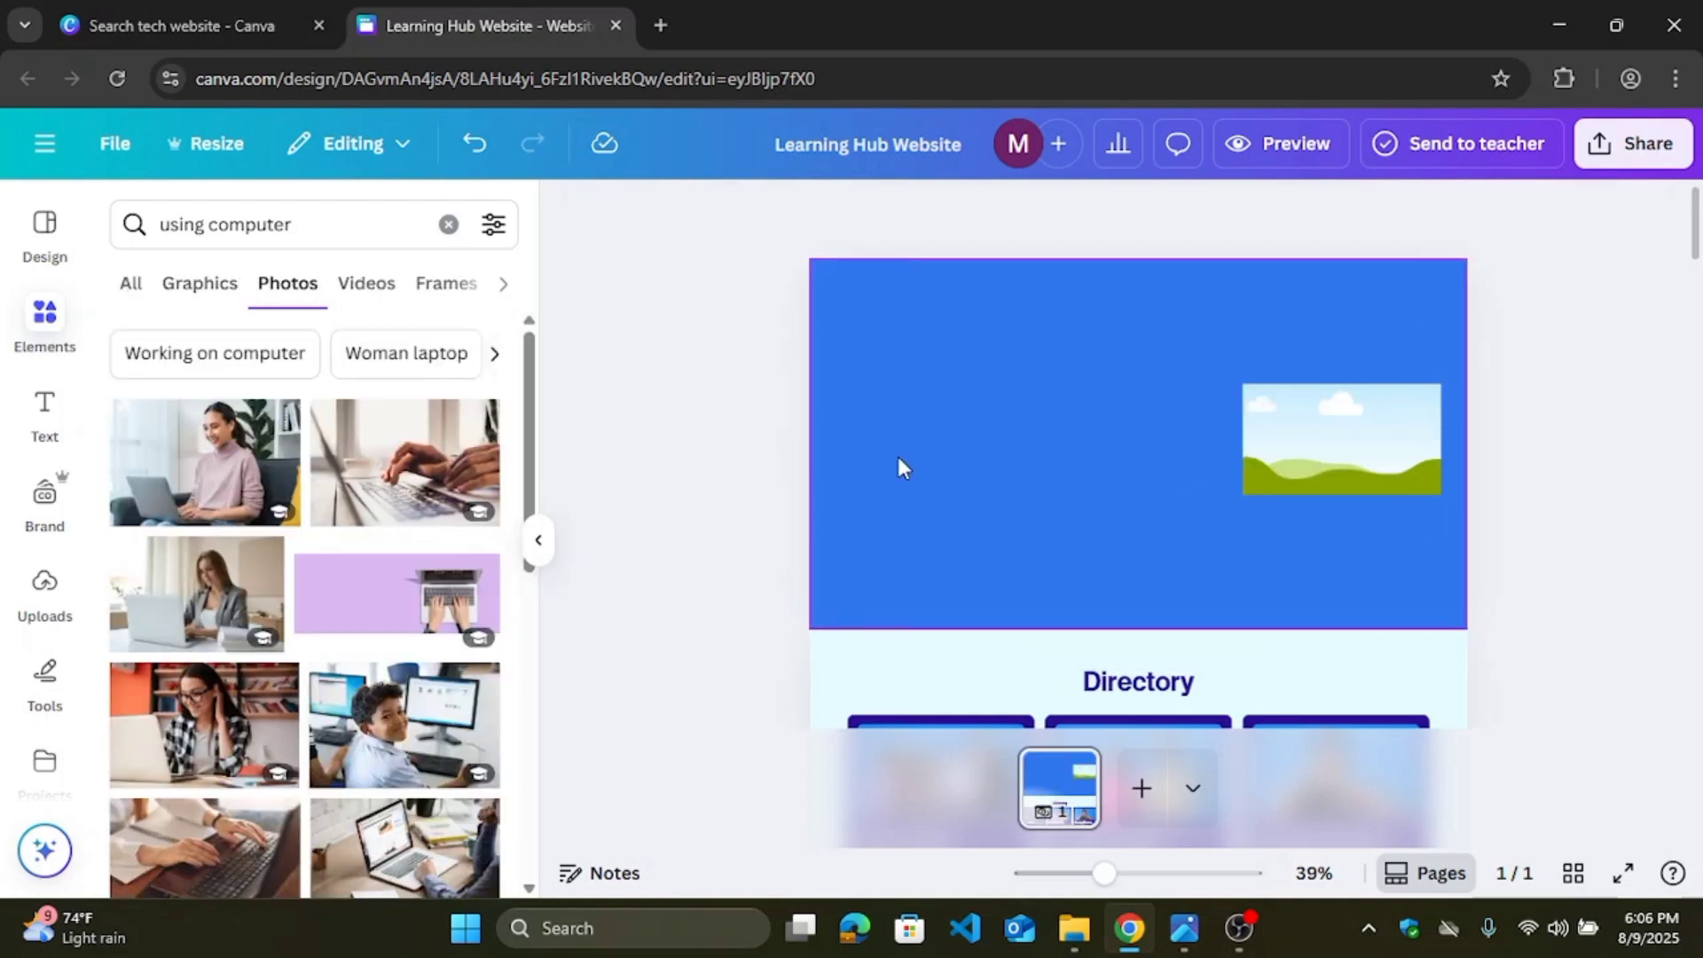
pyautogui.click(205, 592)
pyautogui.moveTo(1176, 447); pyautogui.dragTo(1387, 468)
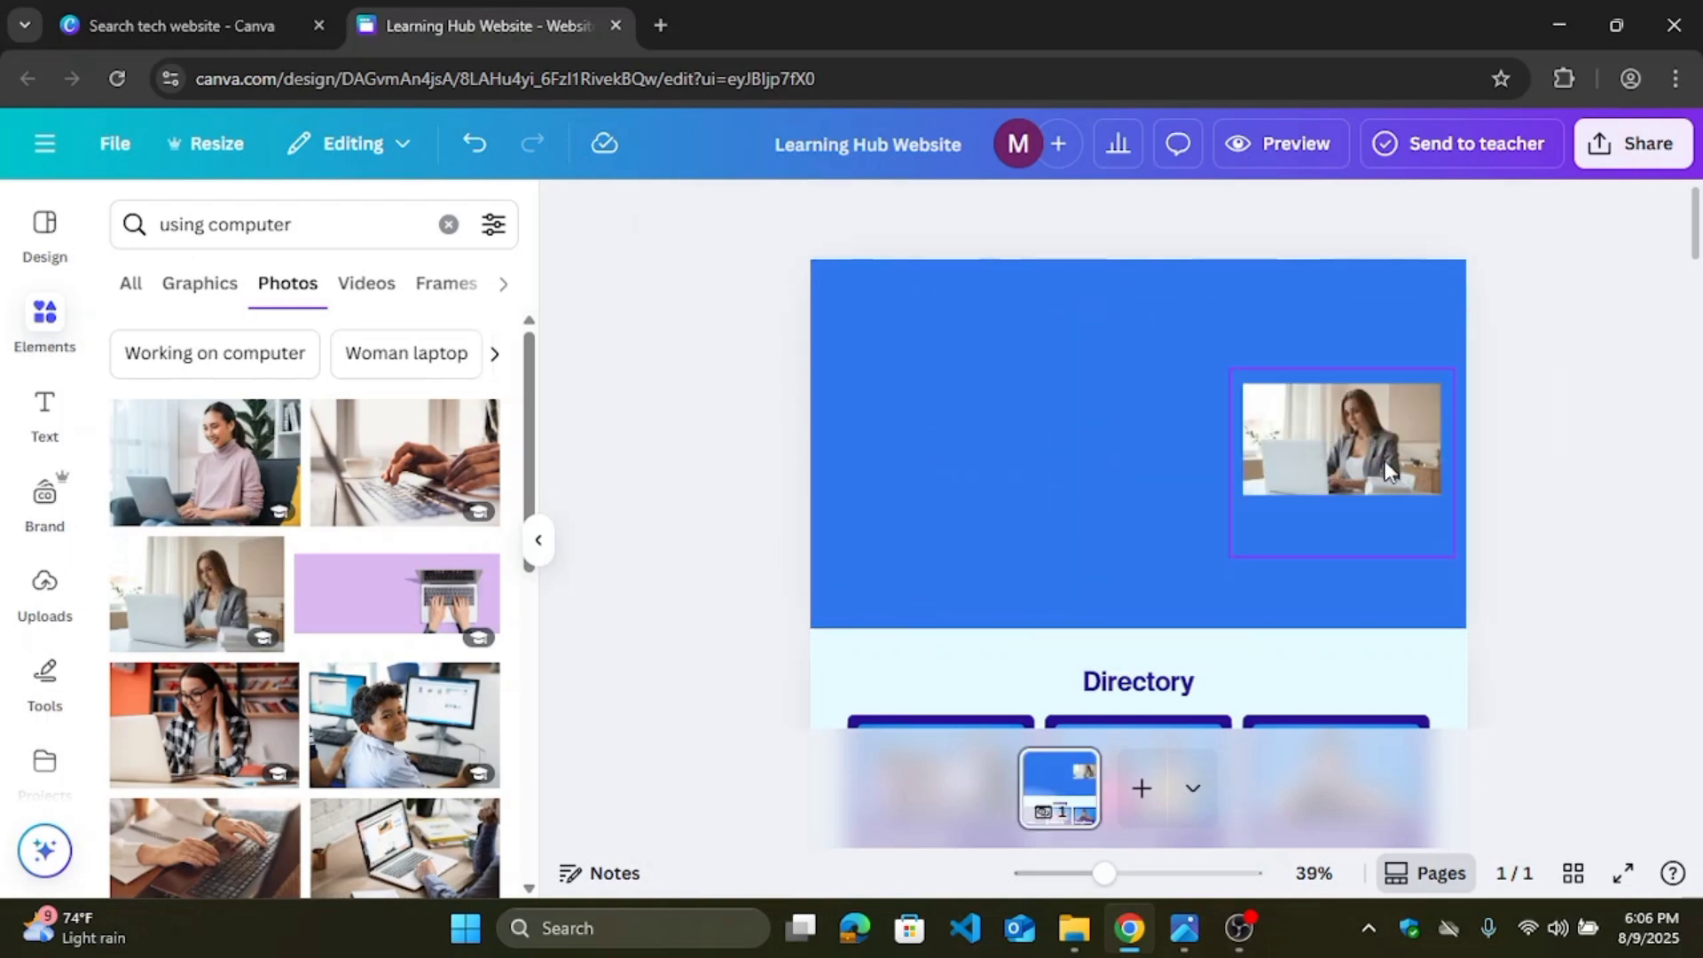
# Step: Enlarge the framed photo of the woman at the laptop and position it over the right half of the blue header
pyautogui.click(1309, 481)
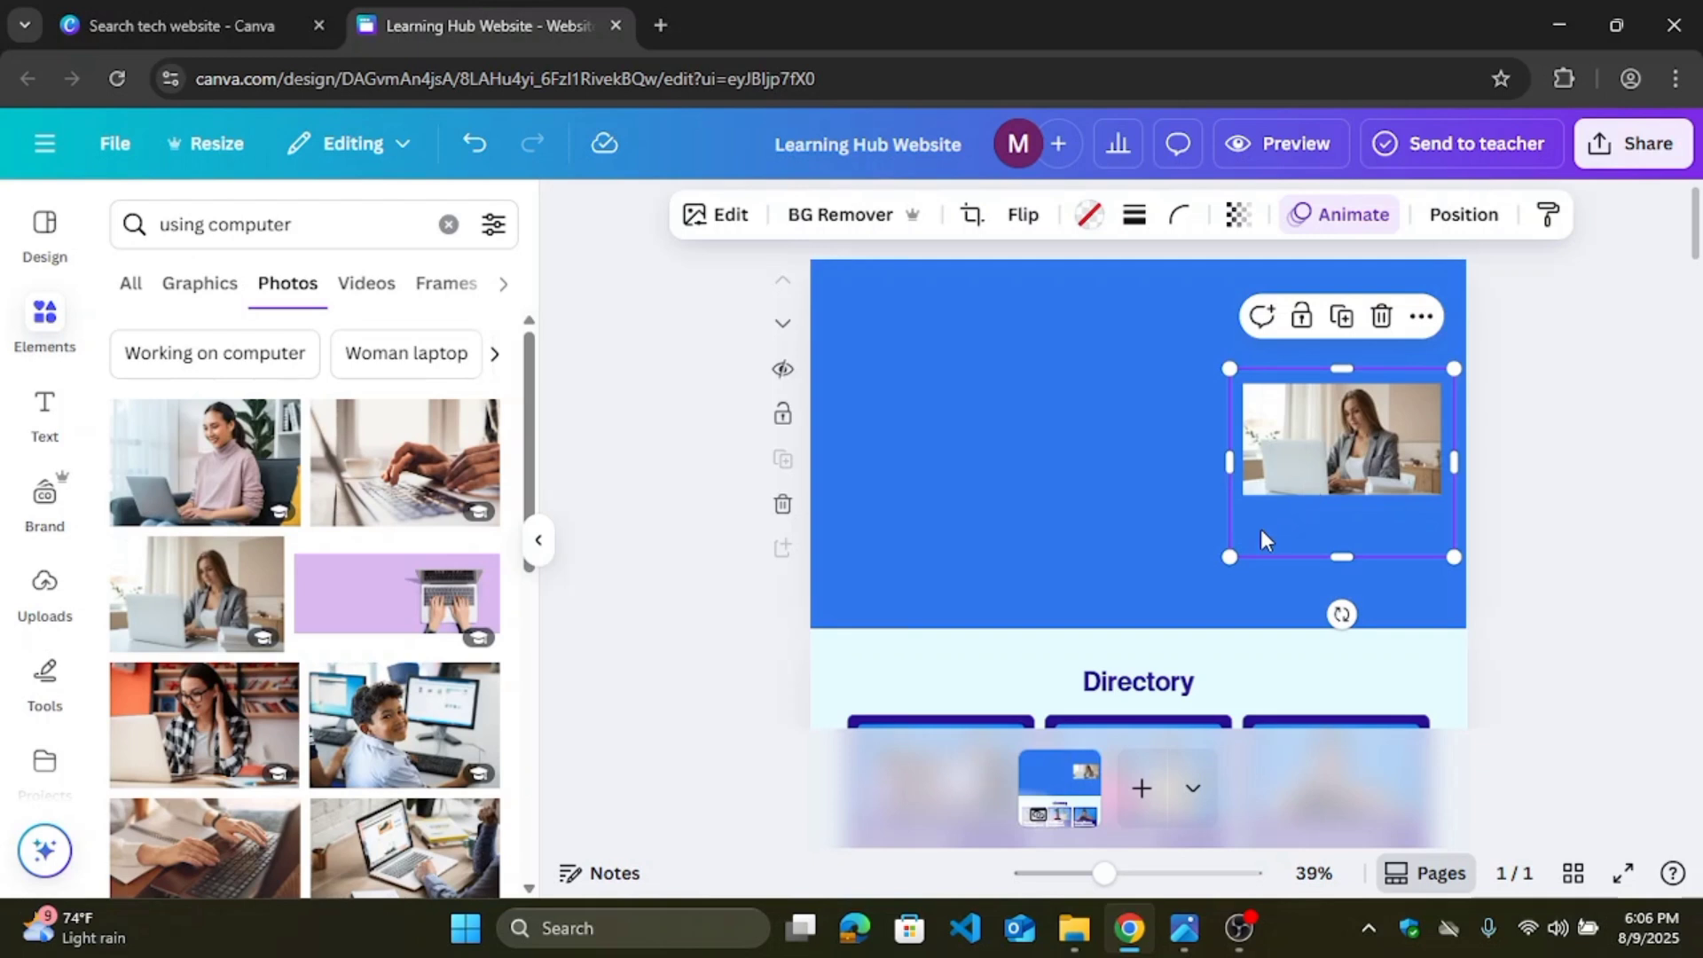
pyautogui.moveTo(1231, 557); pyautogui.dragTo(1093, 671)
pyautogui.moveTo(1307, 458)
pyautogui.mouseDown()
pyautogui.moveTo(1349, 408)
pyautogui.moveTo(1320, 442)
pyautogui.mouseUp()
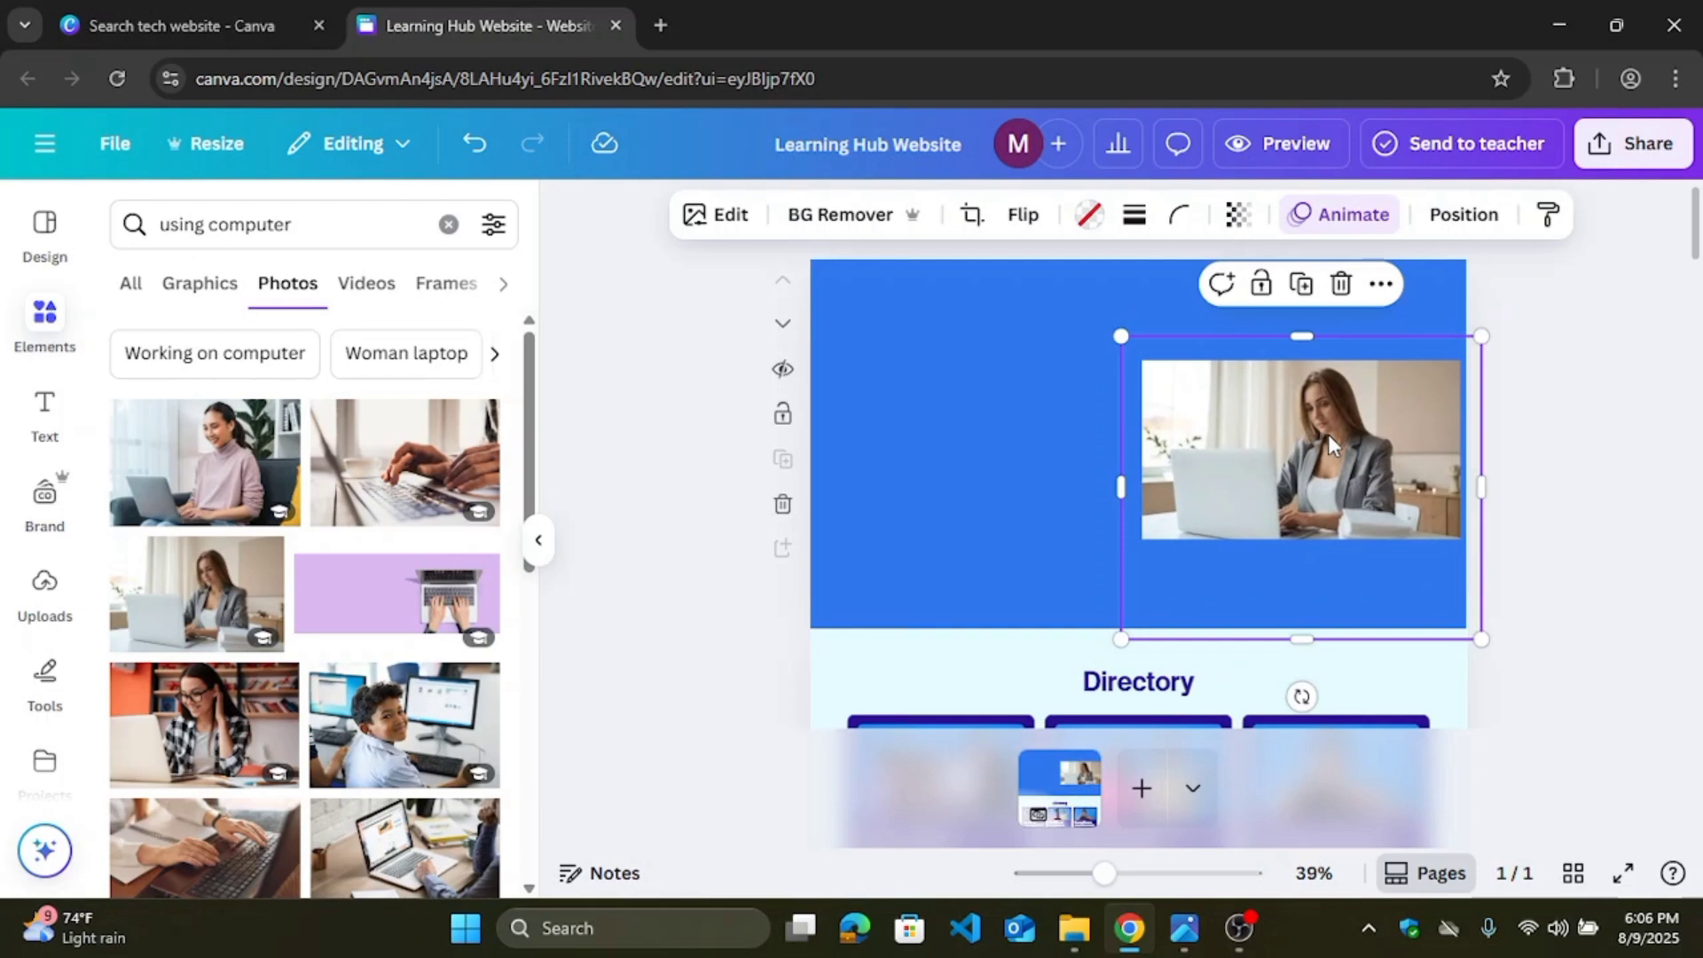
# Step: Delete the photo of the woman in the blazer and its frame from the blue header, and search all elements for "frame"
pyautogui.press('Delete')
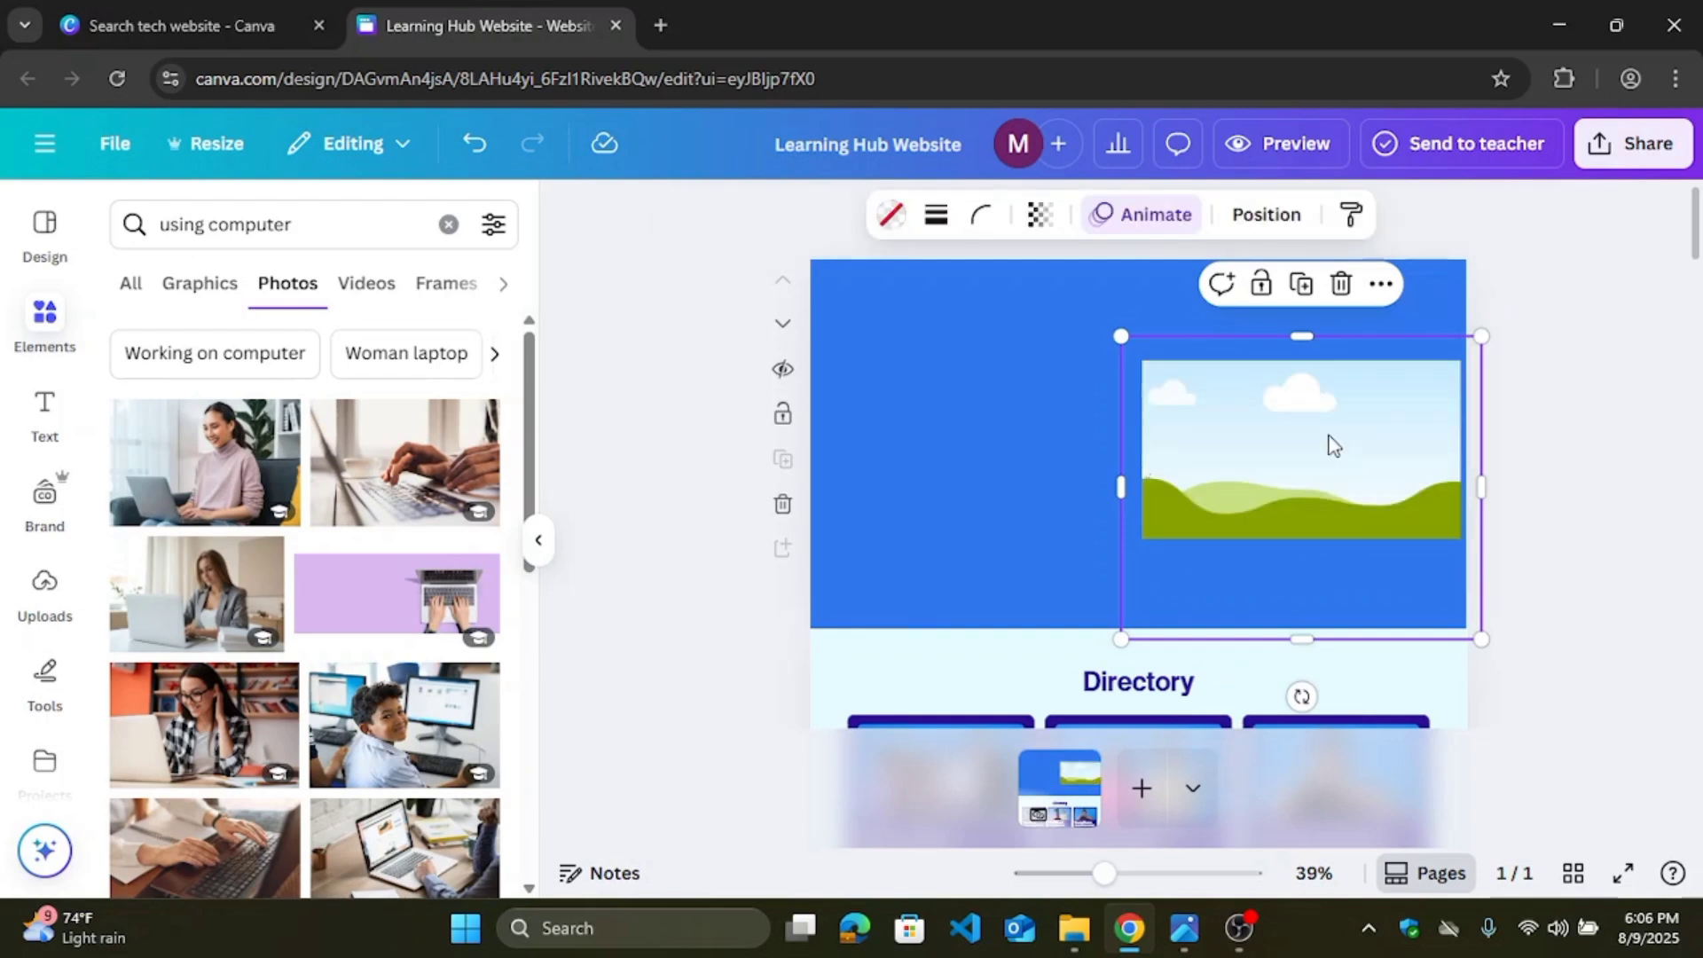
pyautogui.press('Delete')
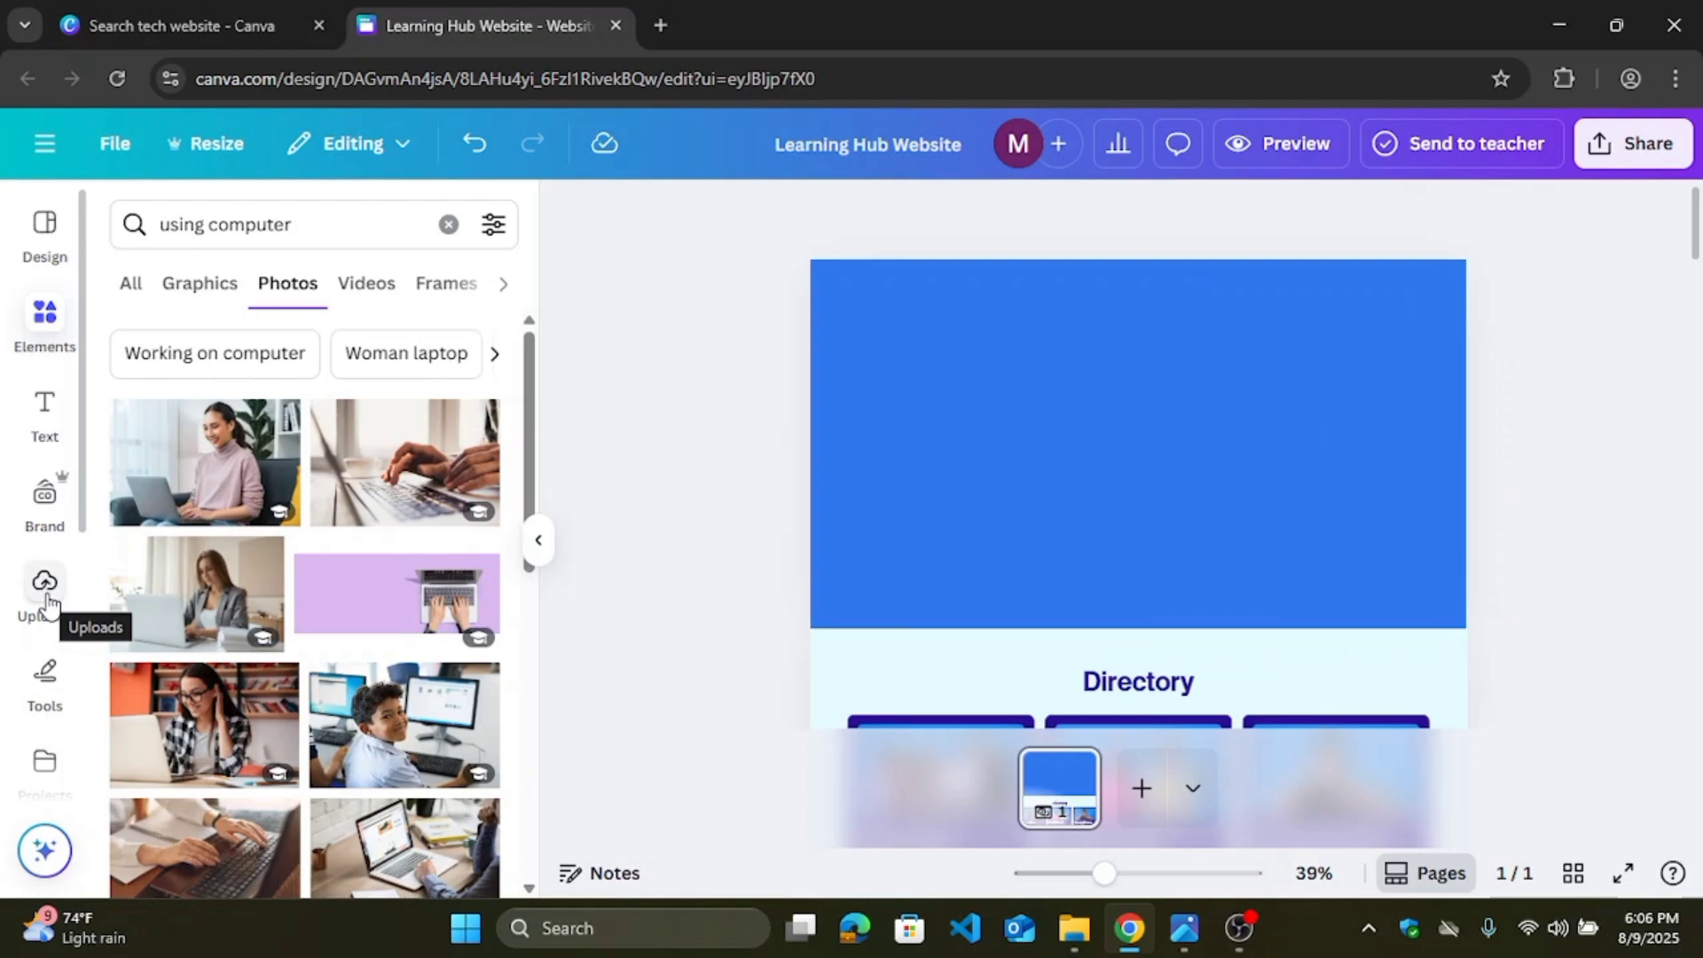
pyautogui.click(45, 317)
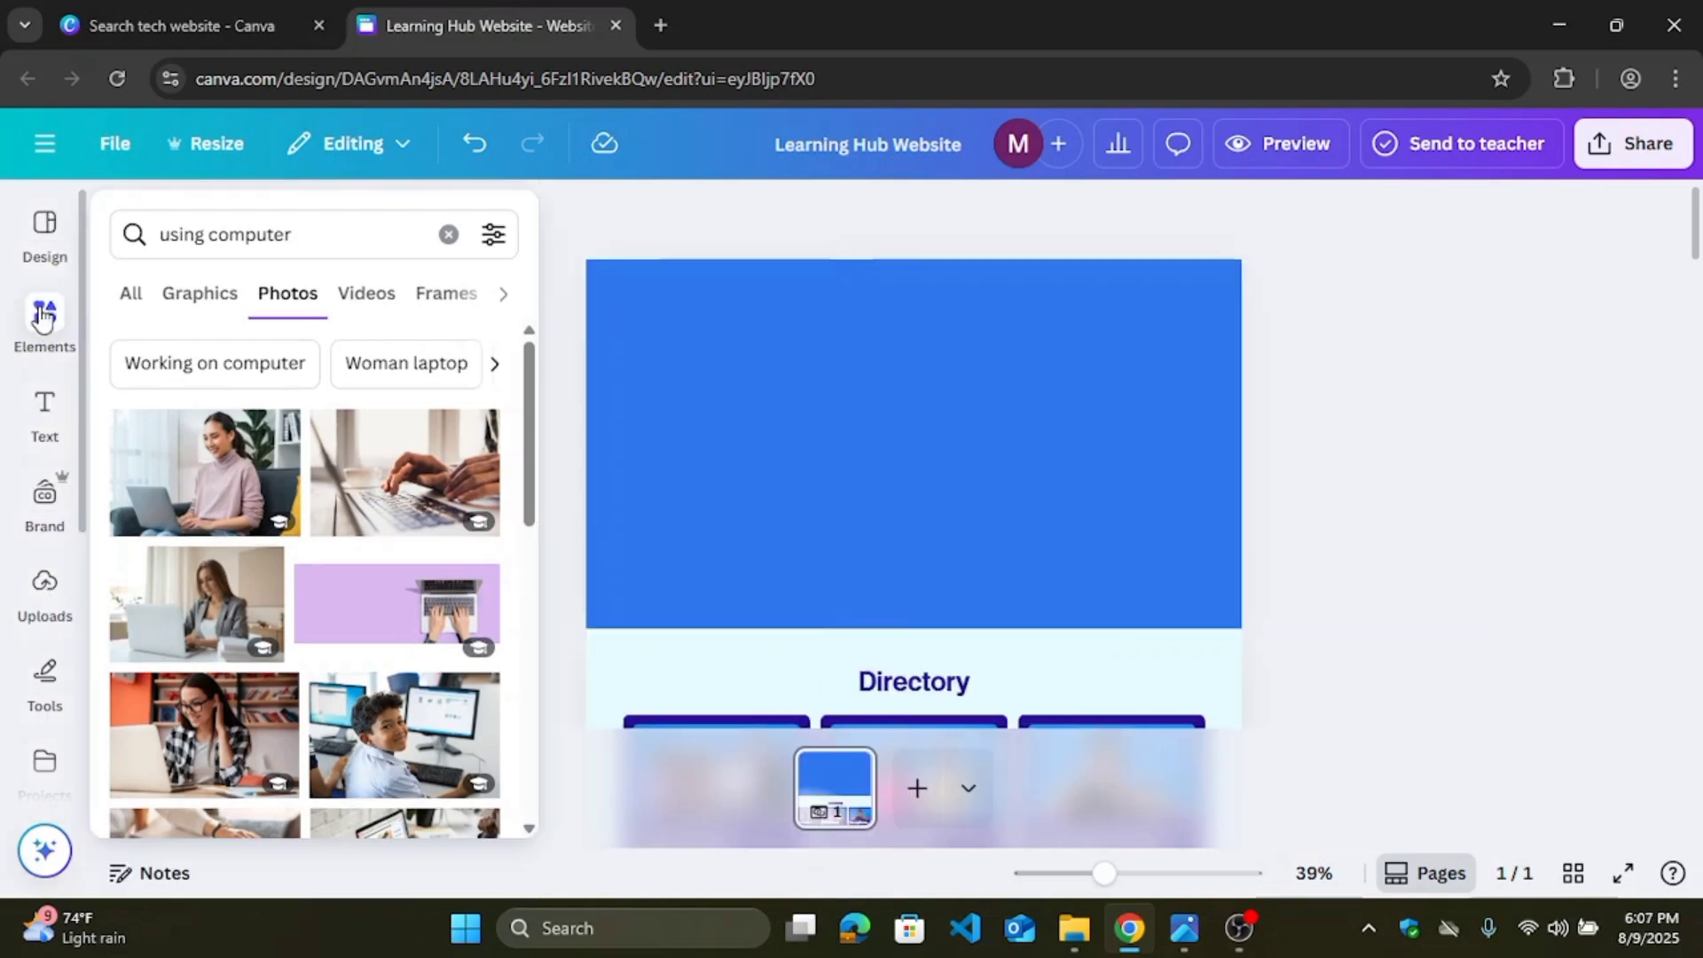
pyautogui.click(131, 293)
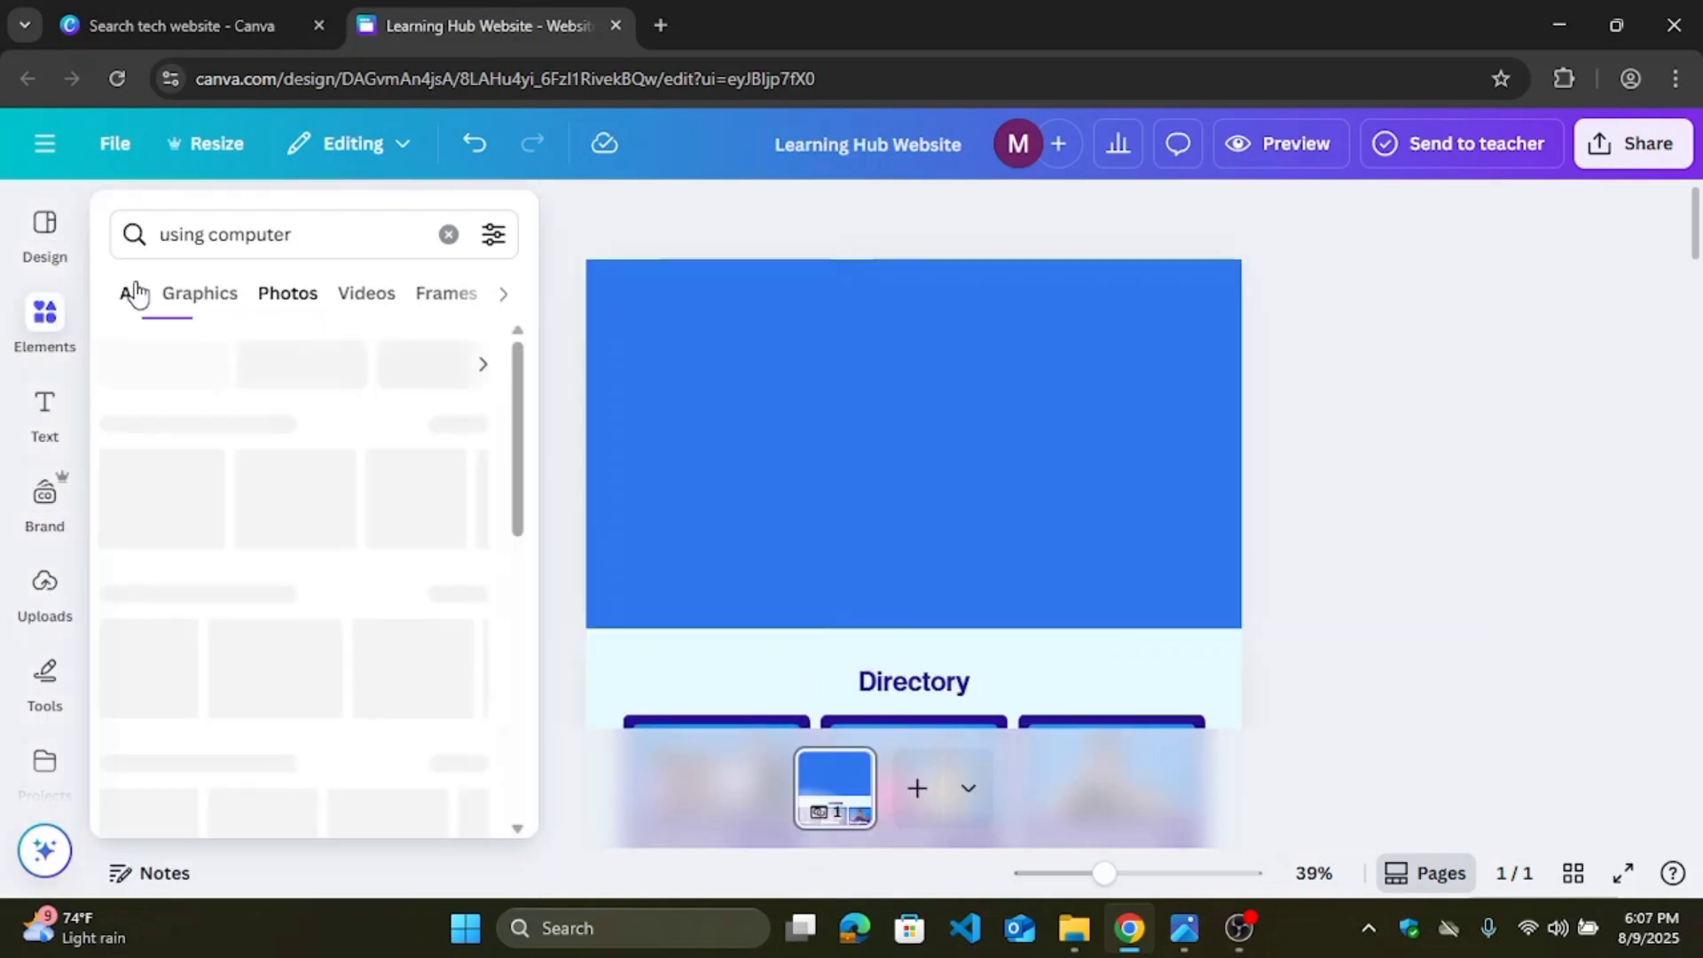
pyautogui.click(296, 240)
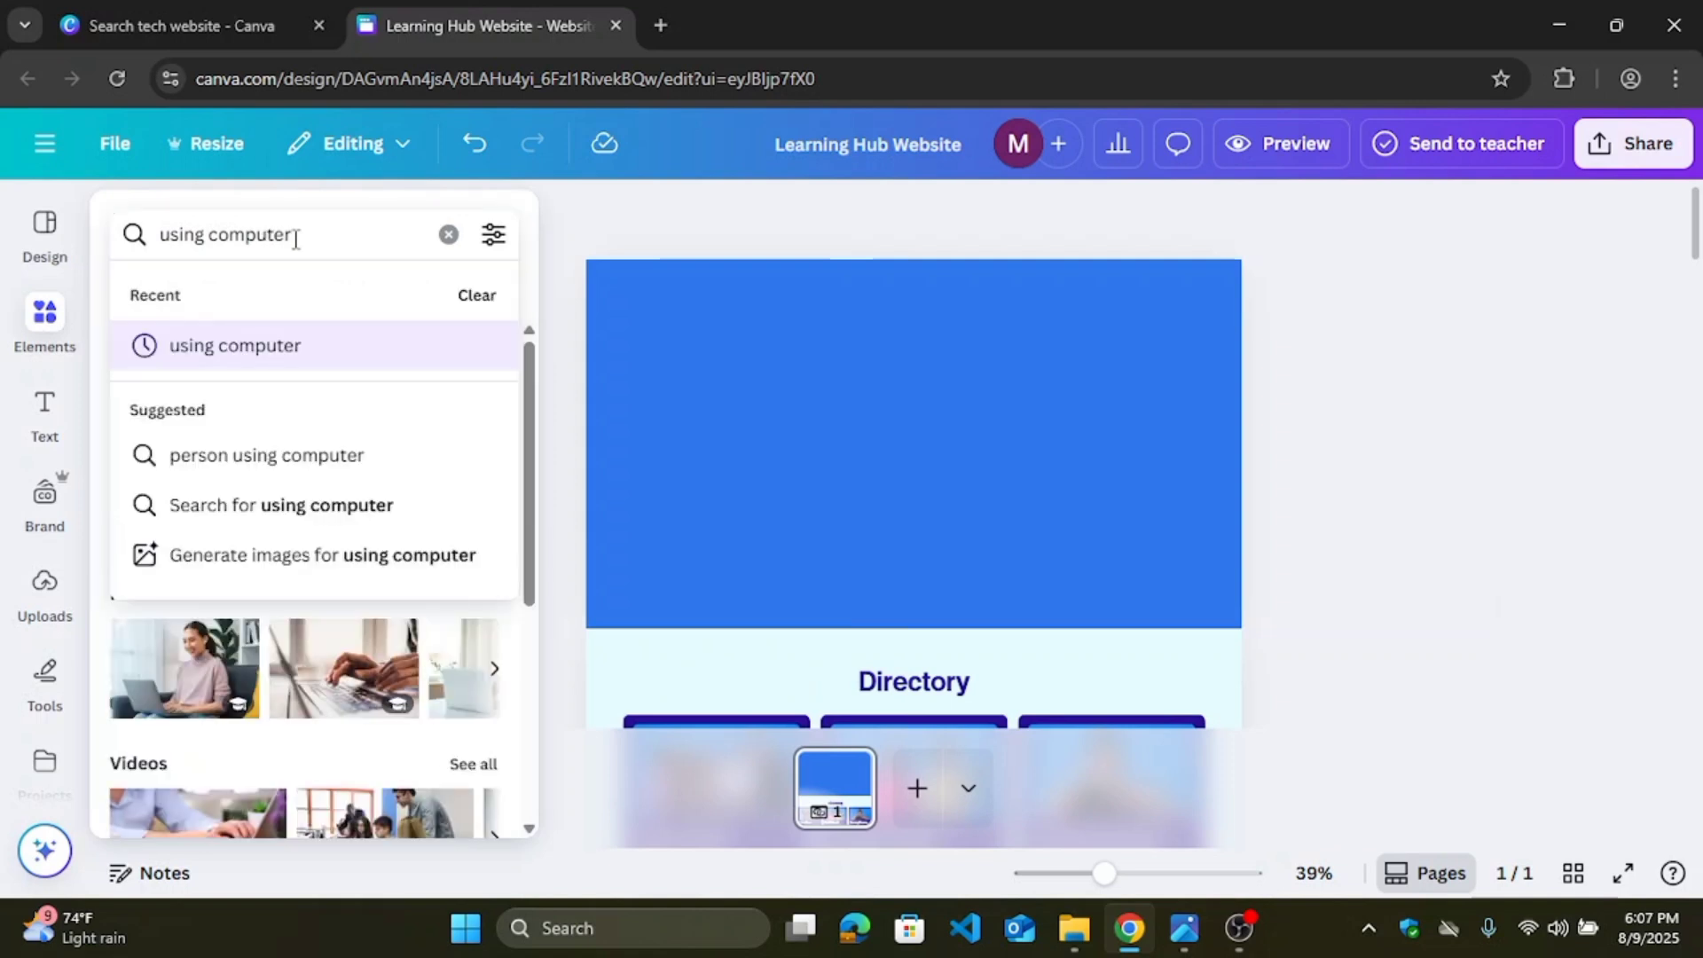
pyautogui.write('frame')
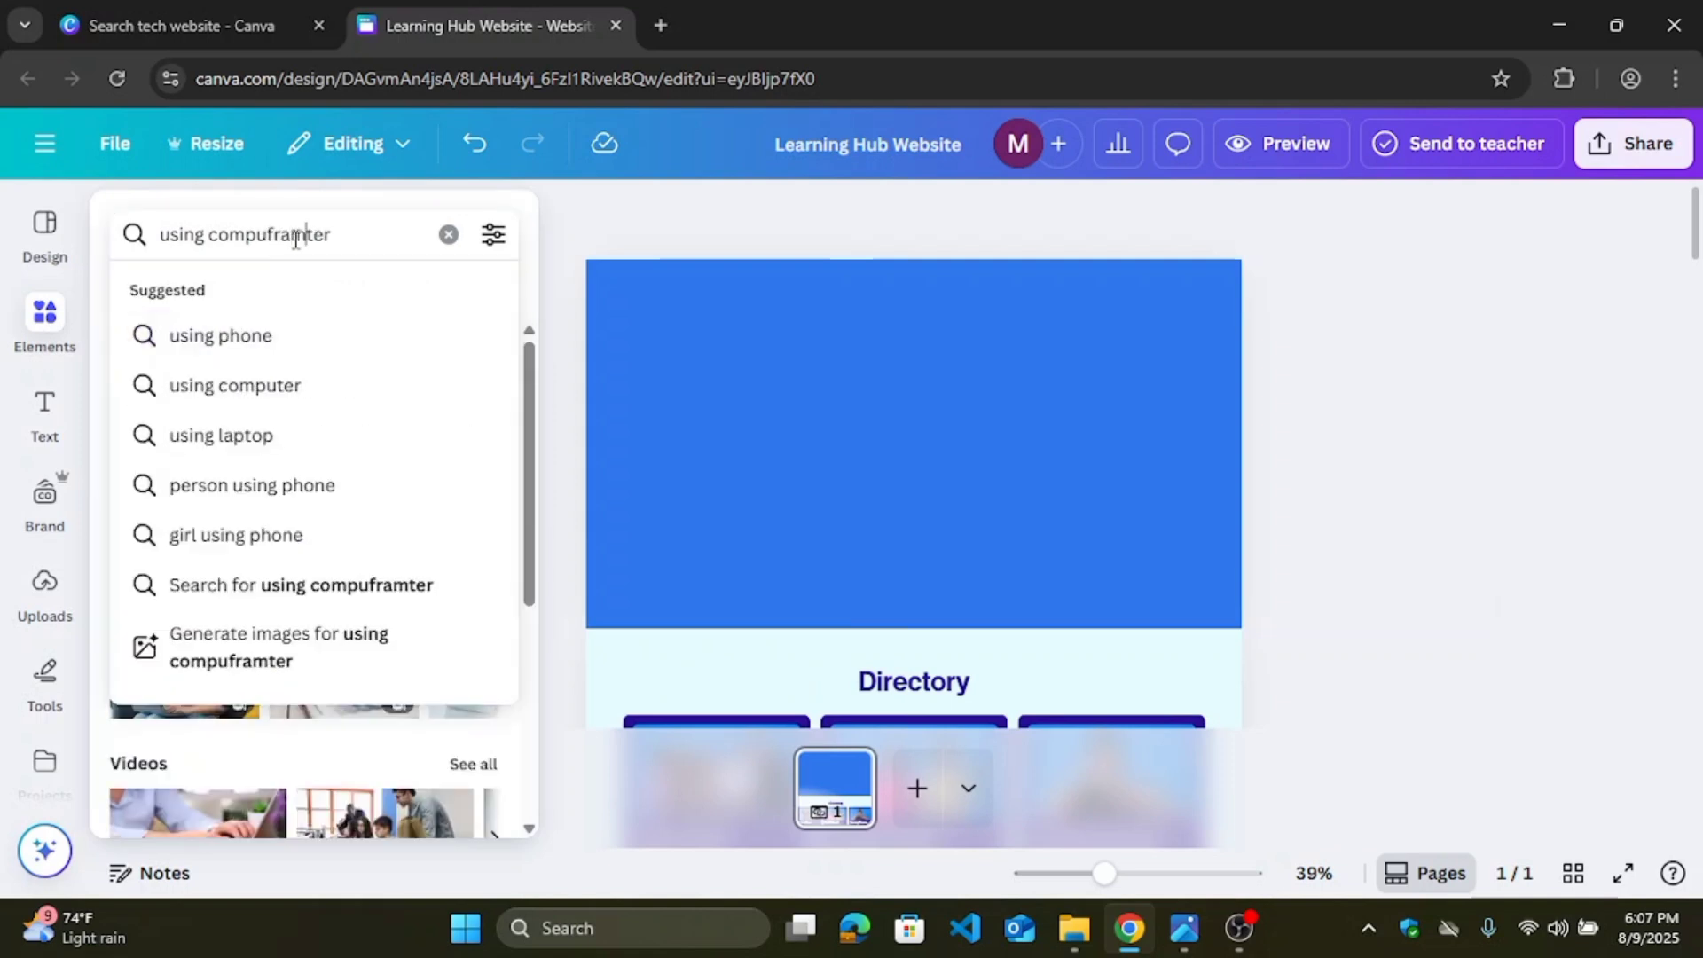
pyautogui.press('BackSpace')
pyautogui.press('BackSpace')
pyautogui.press('BackSpace')
pyautogui.press('BackSpace')
pyautogui.press('BackSpace')
pyautogui.press('BackSpace')
pyautogui.press('BackSpace')
pyautogui.press('BackSpace')
pyautogui.press('BackSpace')
pyautogui.press('BackSpace')
pyautogui.press('BackSpace')
pyautogui.press('BackSpace')
pyautogui.press('BackSpace')
pyautogui.press('BackSpace')
pyautogui.press('BackSpace')
pyautogui.press('BackSpace')
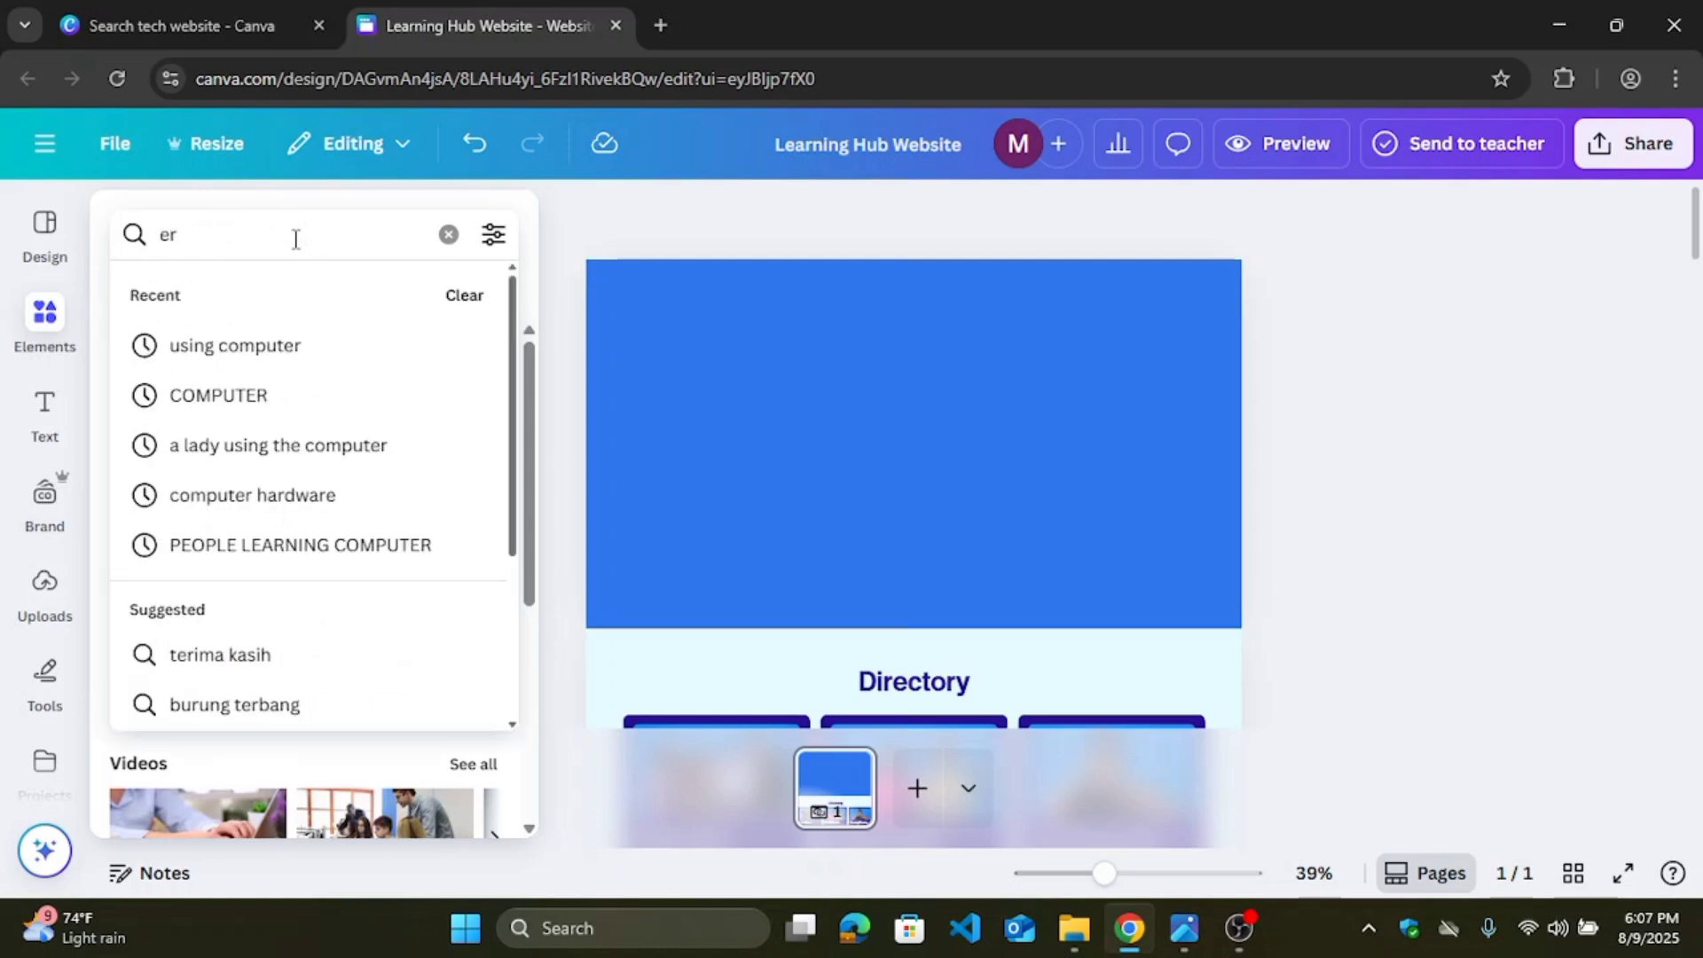
pyautogui.press('Delete')
pyautogui.press('Delete')
pyautogui.write('fra')
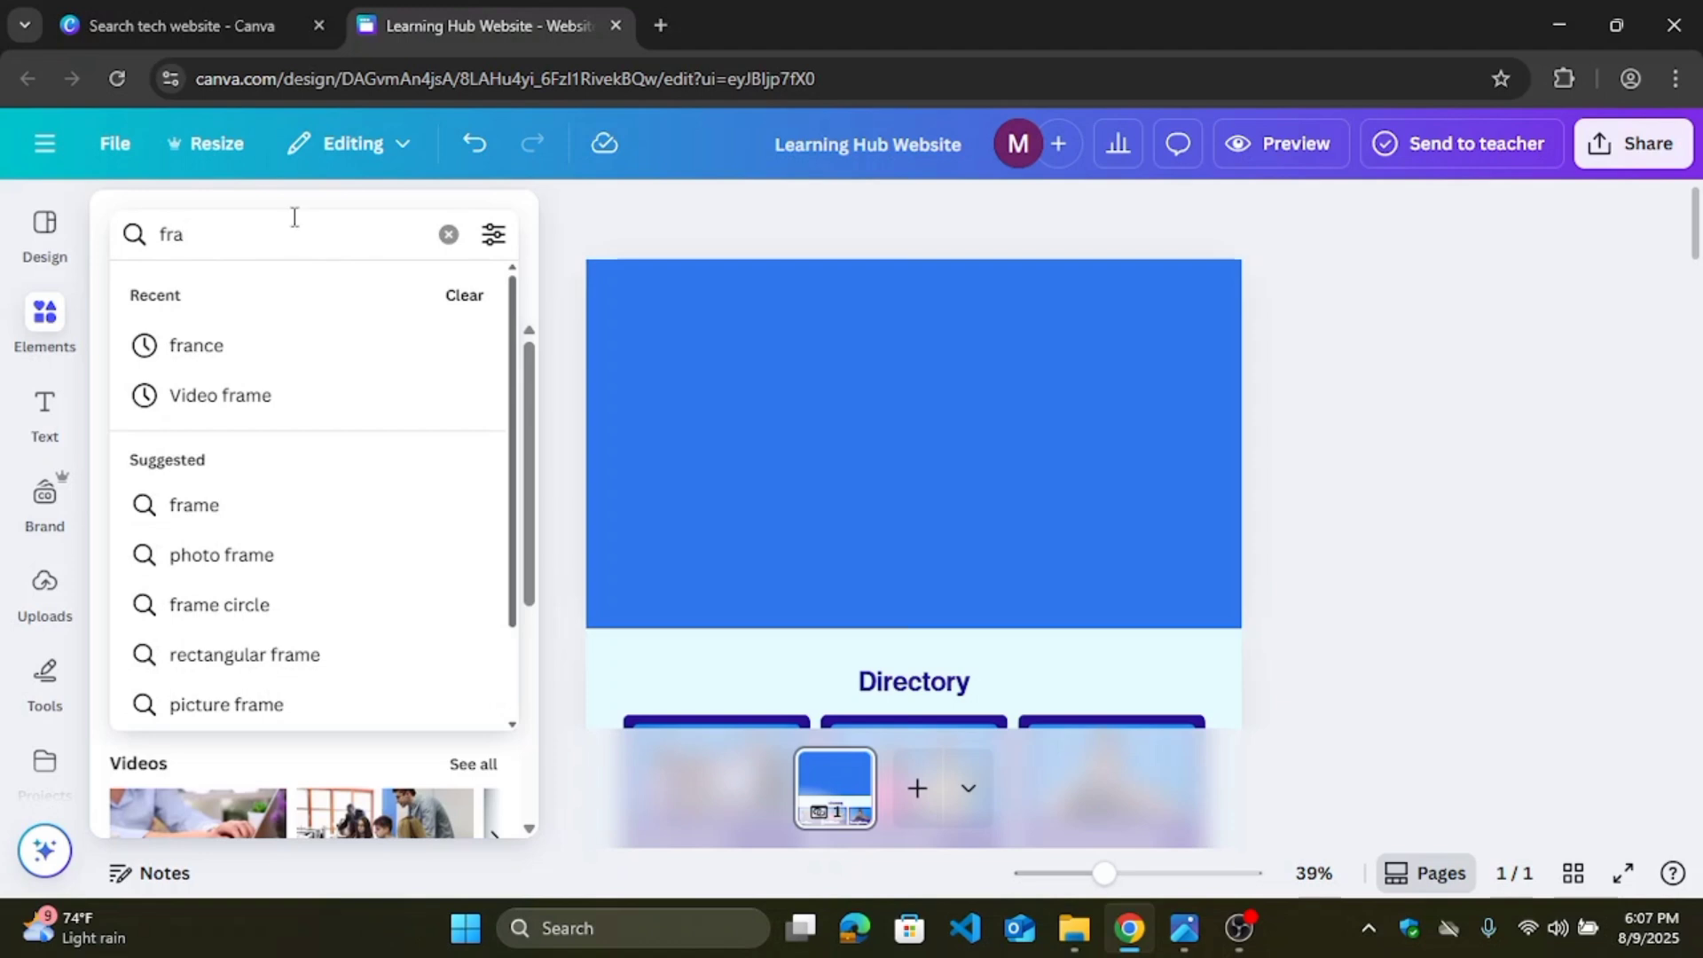
pyautogui.click(216, 508)
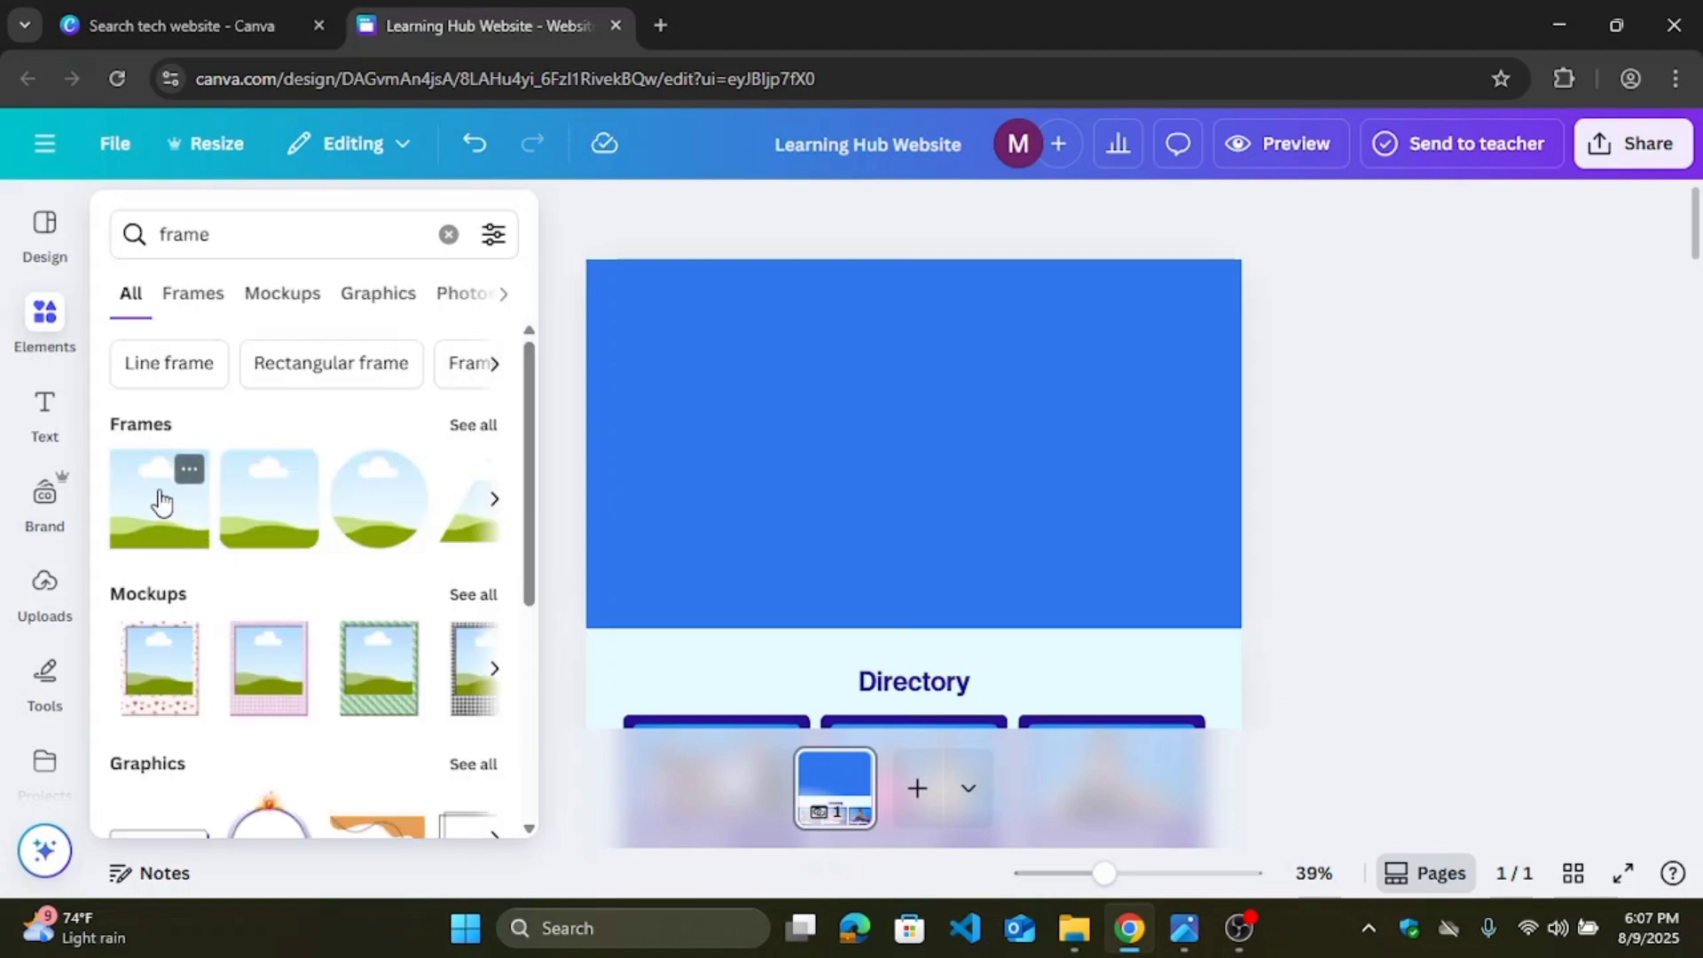
# Step: Add the plain square frame from the results, enlarge it and place it on the right side of the blue header
pyautogui.click(160, 502)
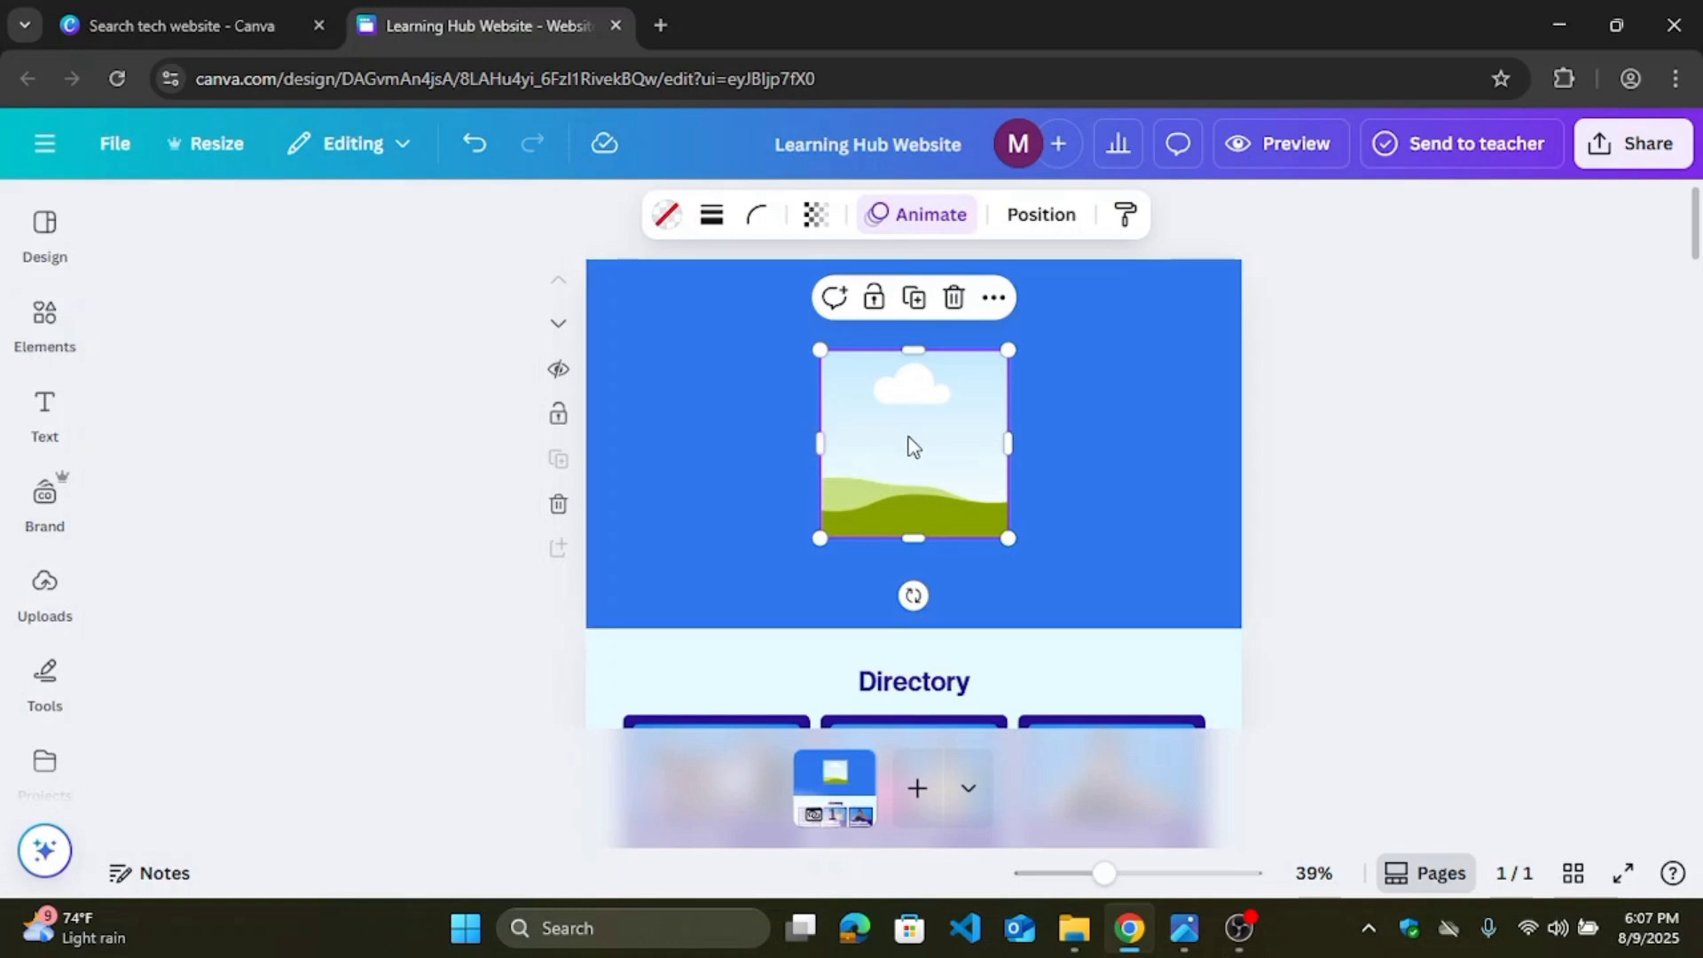
pyautogui.moveTo(914, 444); pyautogui.dragTo(1127, 444)
pyautogui.moveTo(1038, 359); pyautogui.dragTo(951, 295)
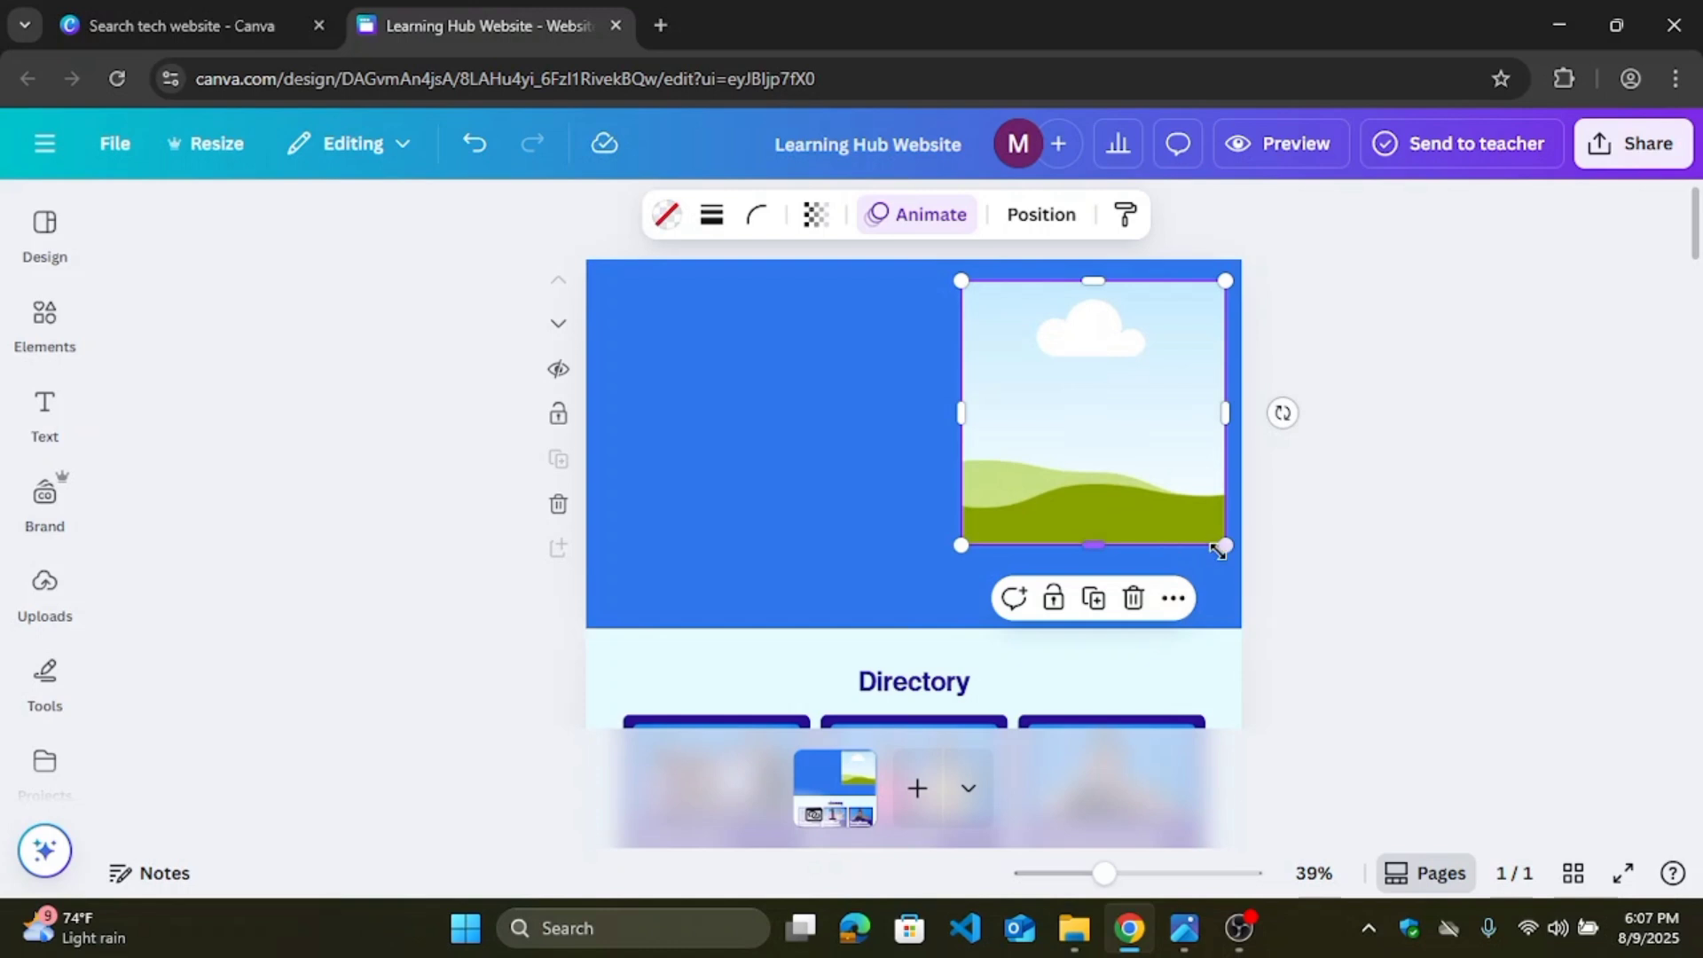
pyautogui.moveTo(1227, 546); pyautogui.dragTo(1242, 566)
pyautogui.moveTo(1114, 472); pyautogui.dragTo(1101, 518)
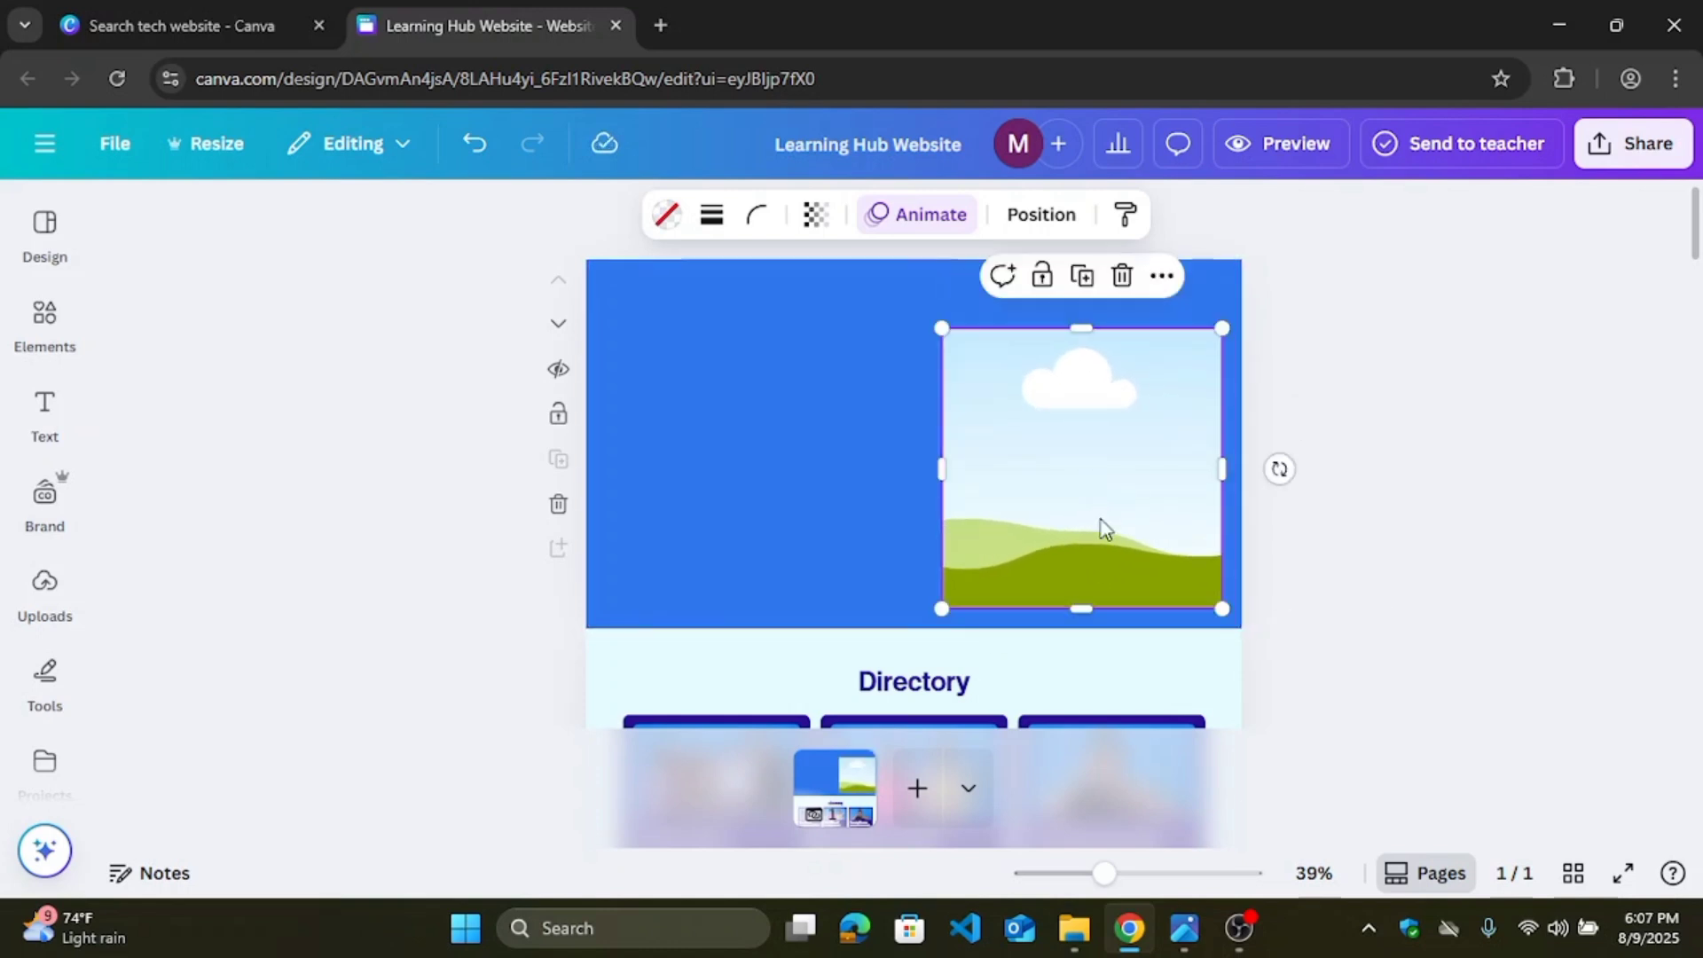
# Step: Search the elements library for "using computer"
pyautogui.click(37, 332)
pyautogui.click(251, 239)
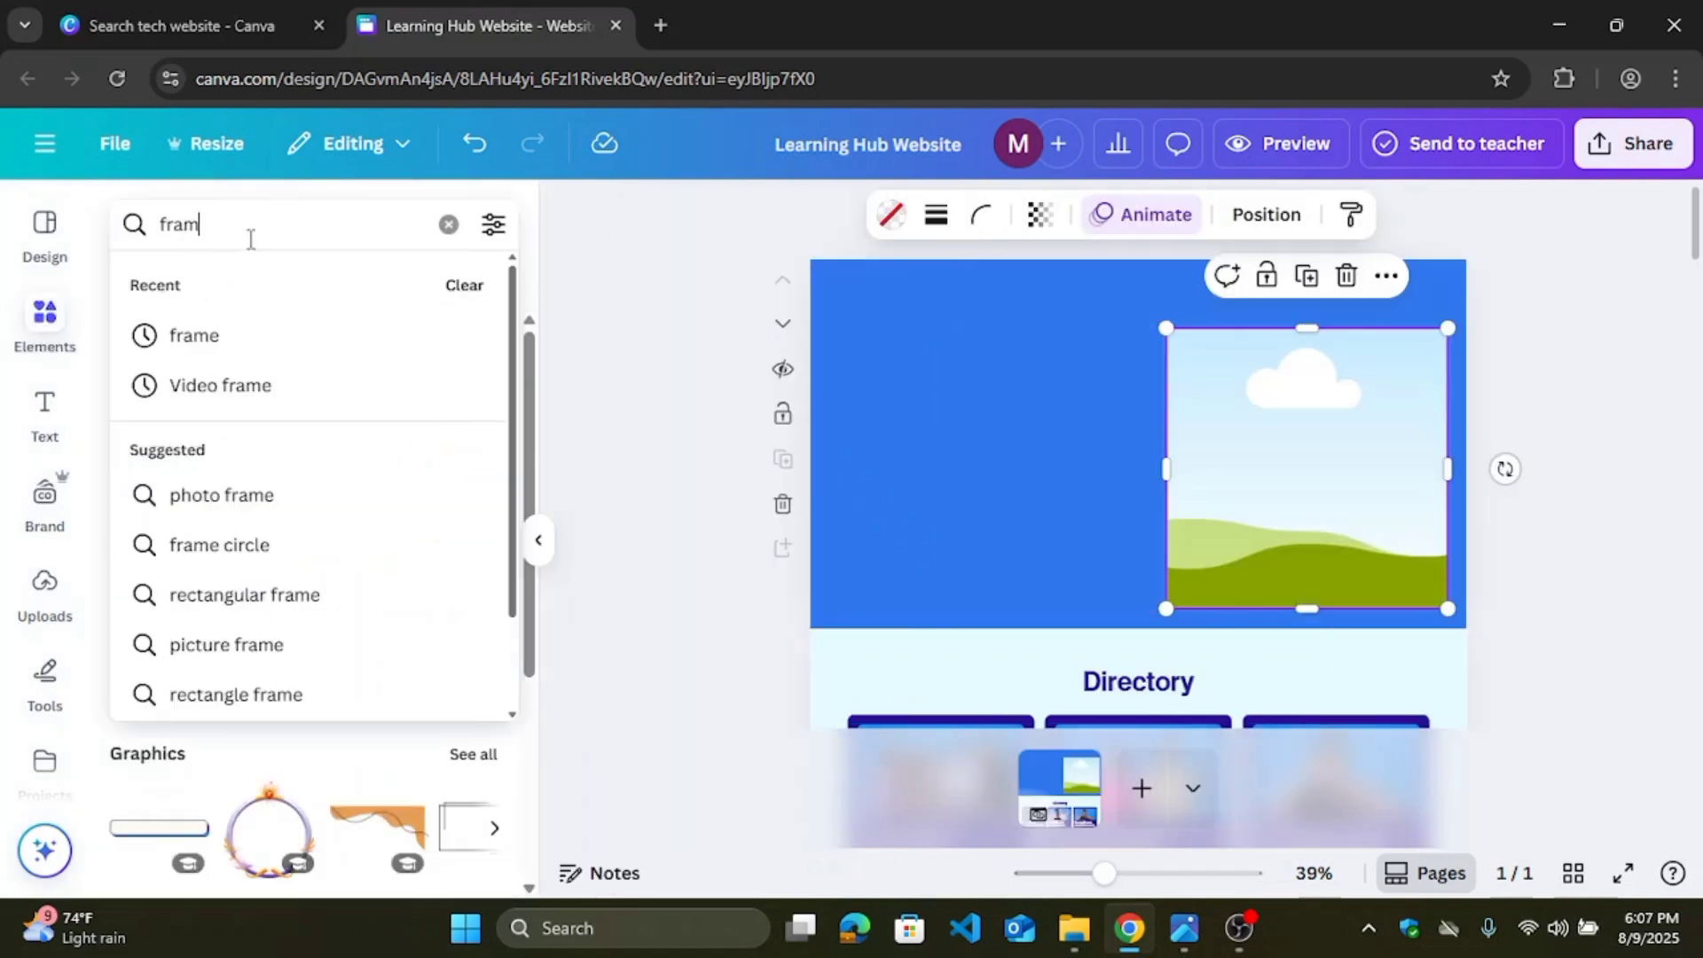
pyautogui.press('BackSpace')
pyautogui.press('BackSpace')
pyautogui.press('BackSpace')
pyautogui.press('BackSpace')
pyautogui.write('some')
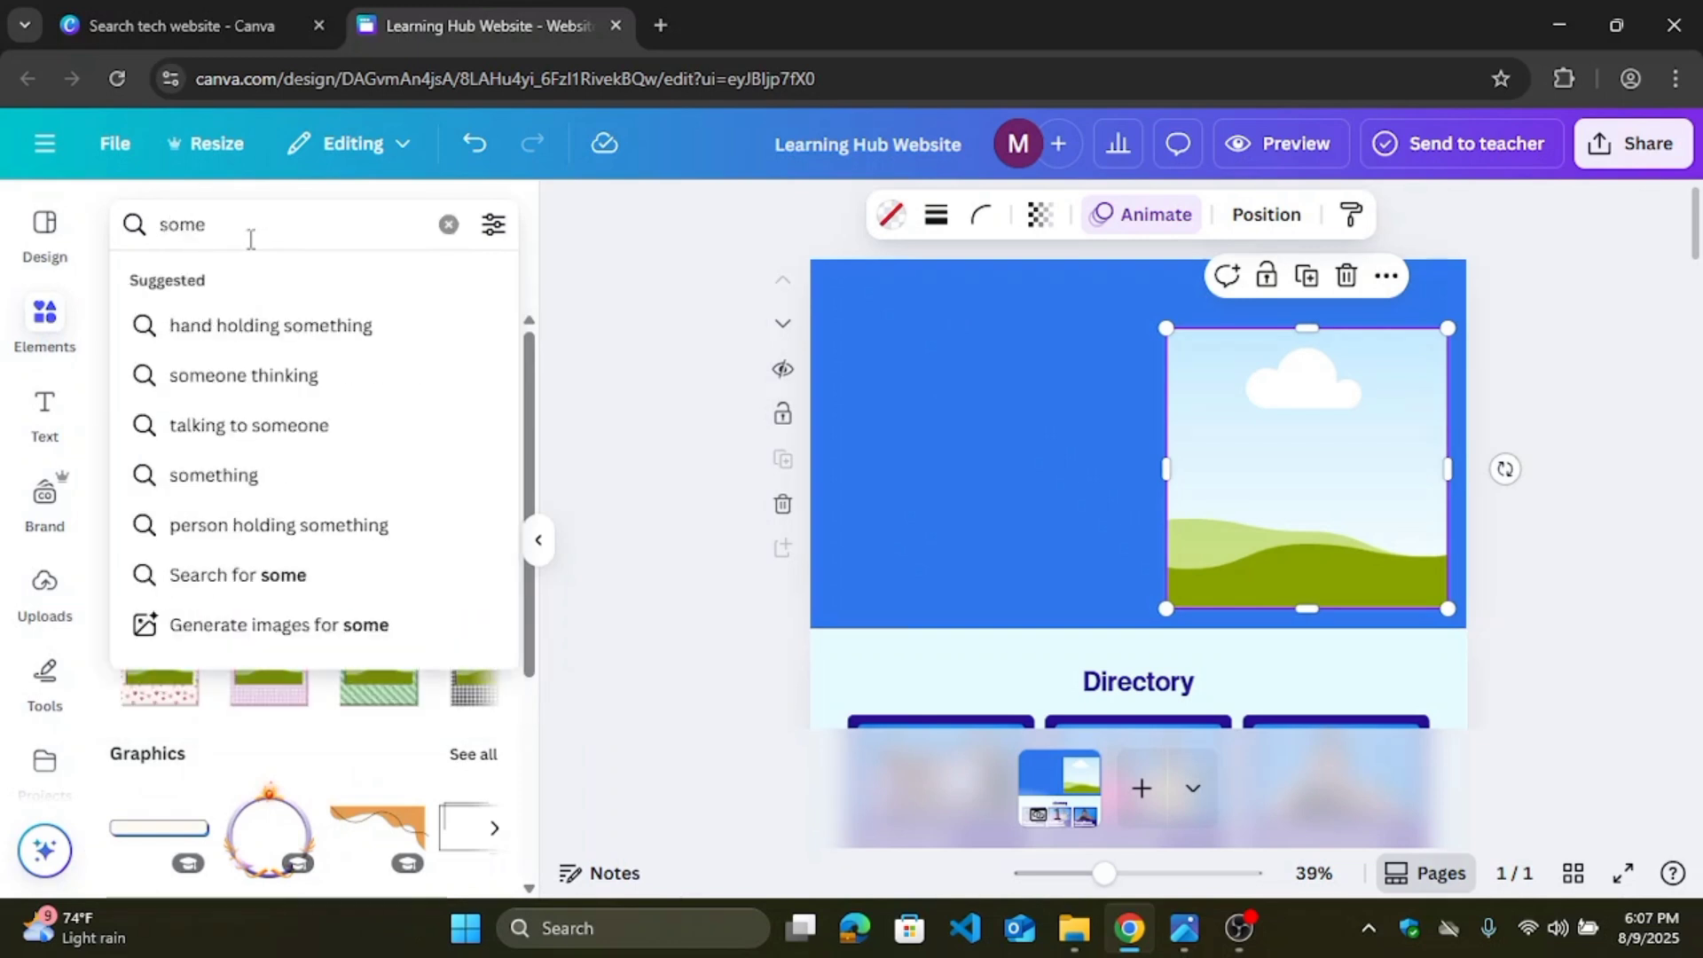
pyautogui.write('one us')
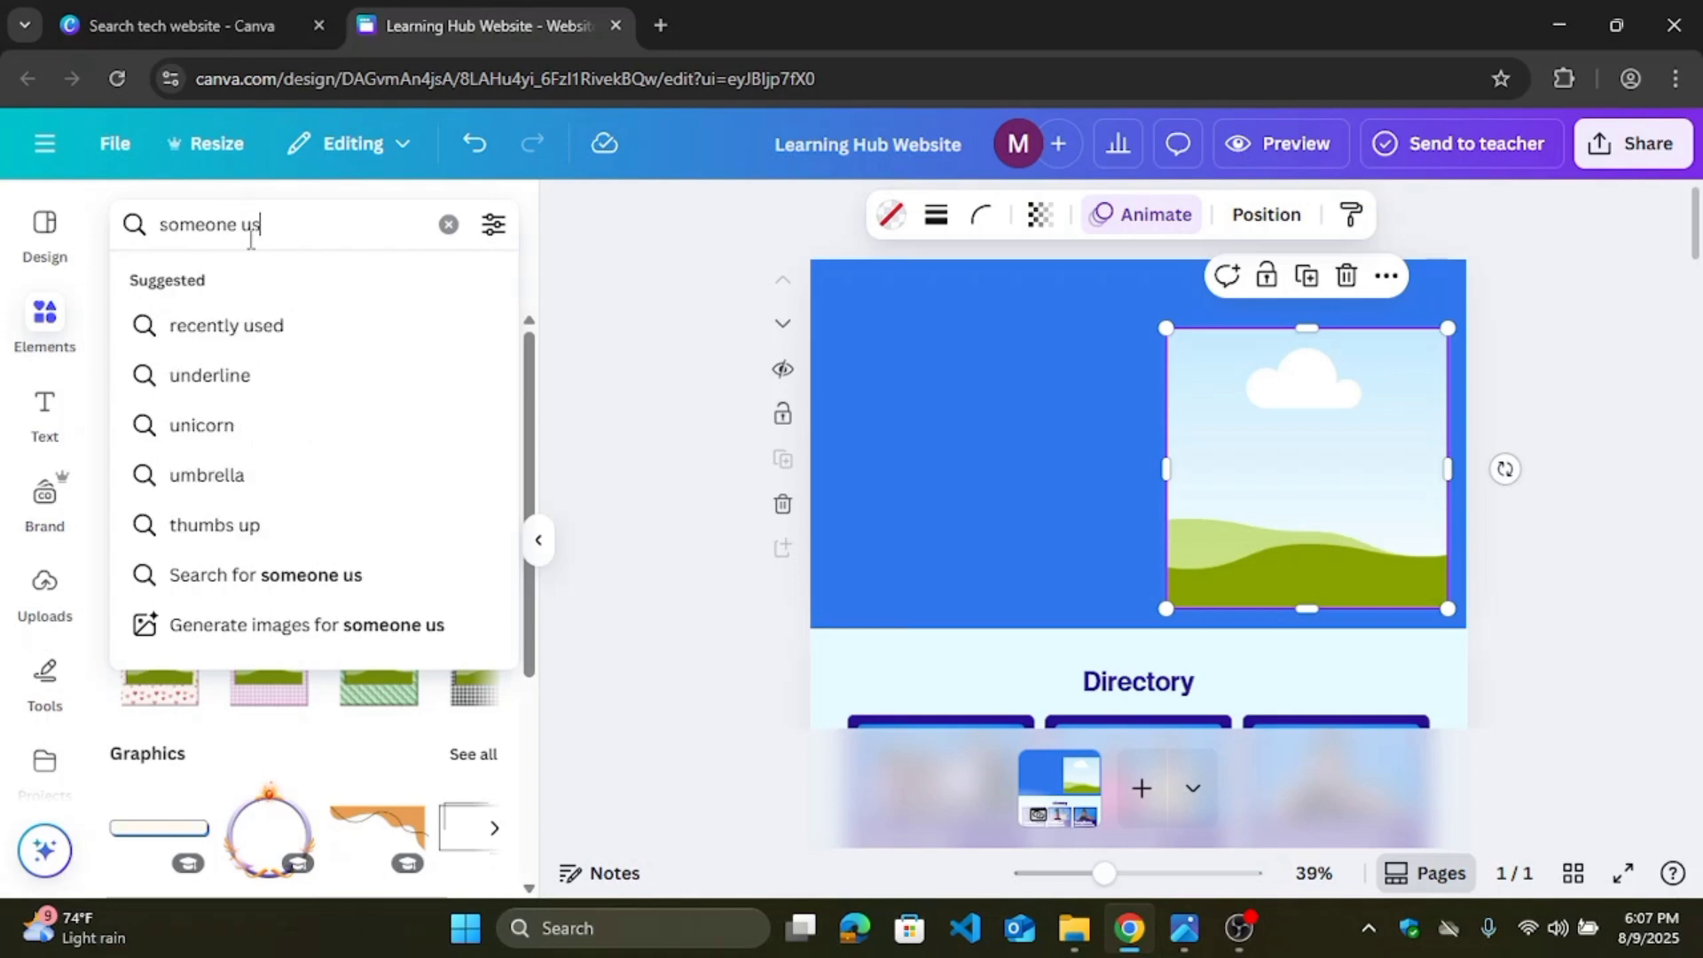
pyautogui.write('ing com')
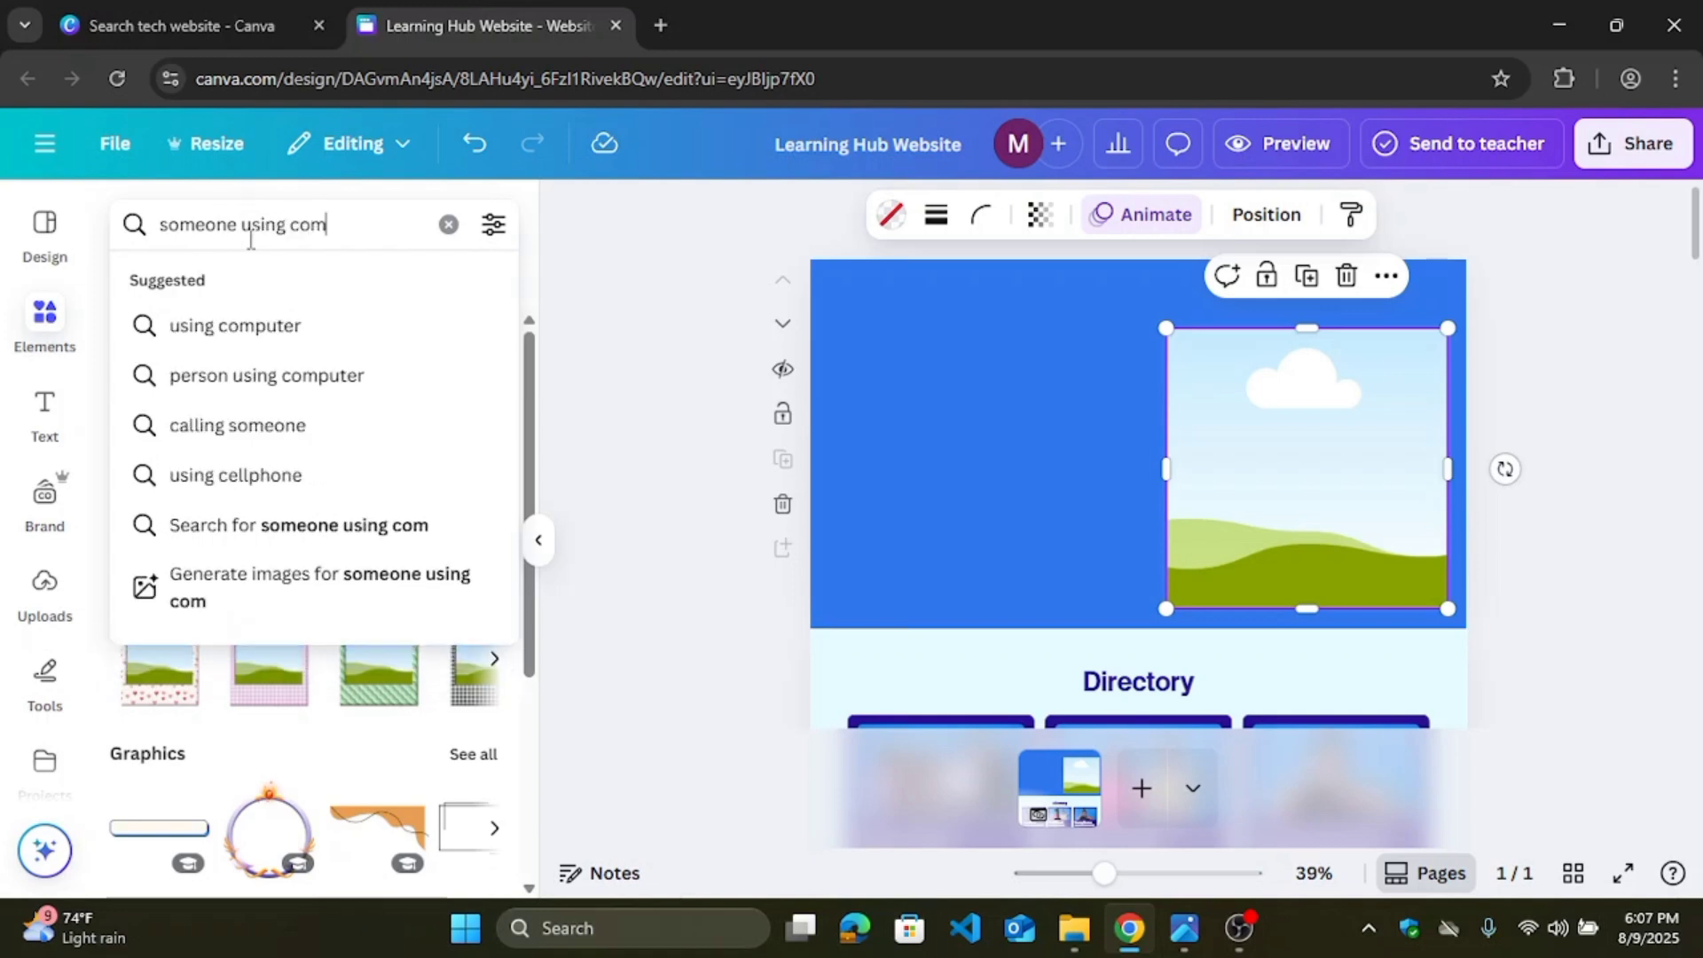
pyautogui.write('pu')
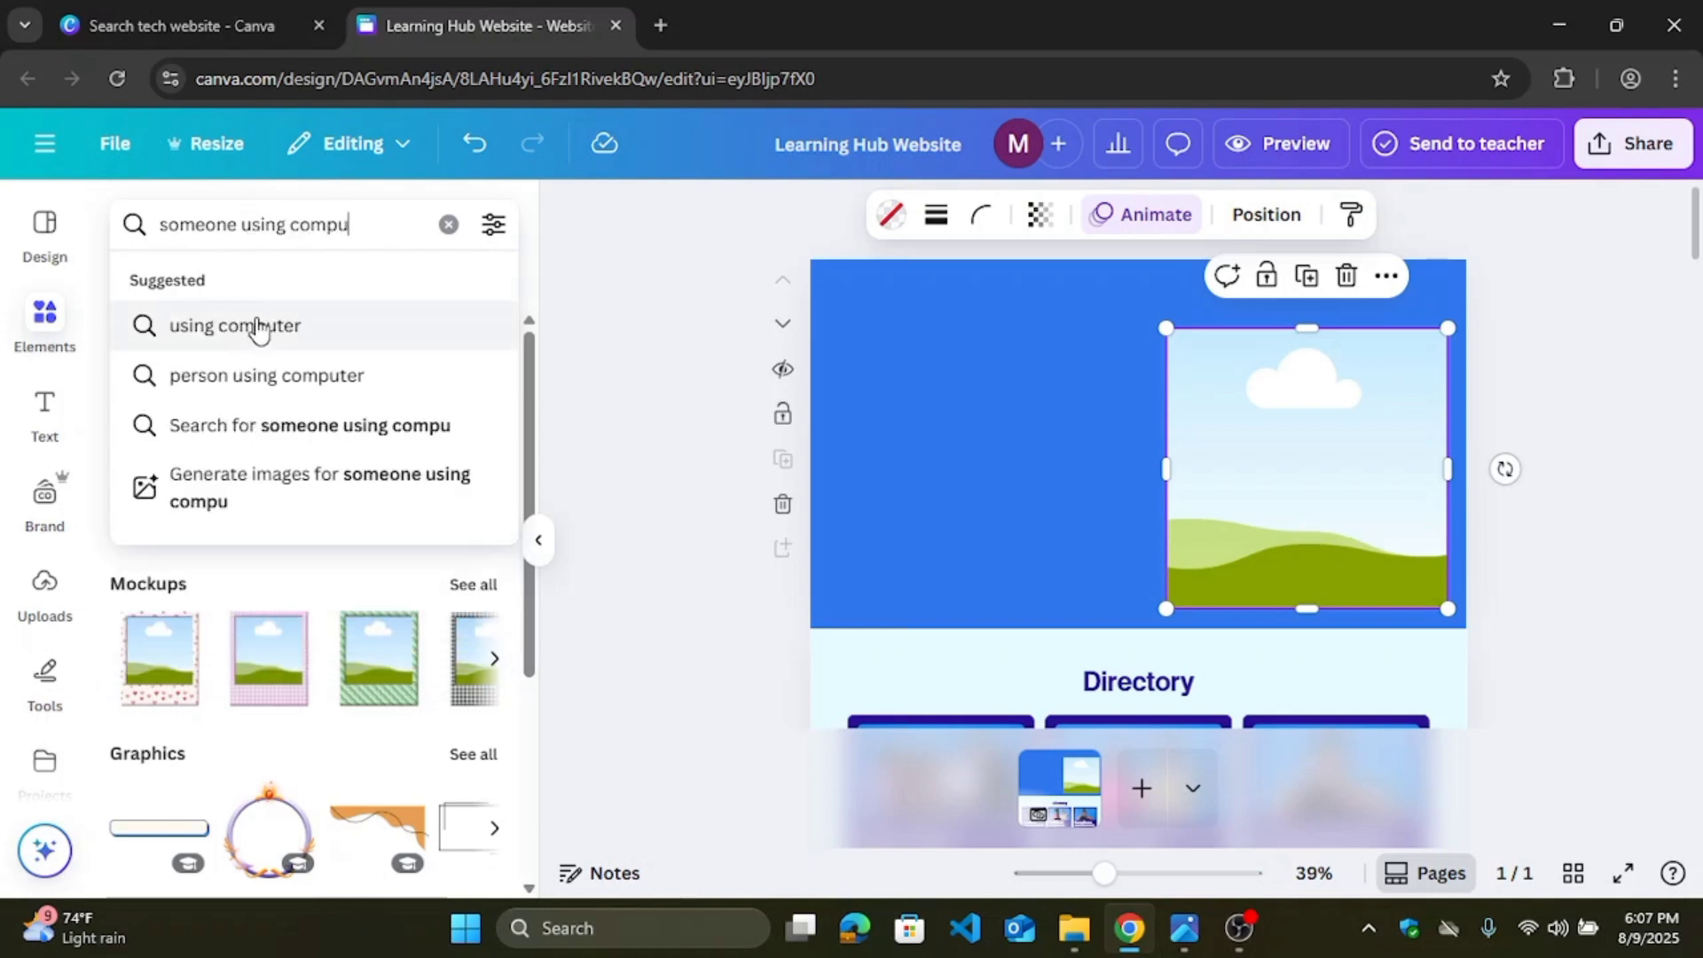
pyautogui.click(258, 327)
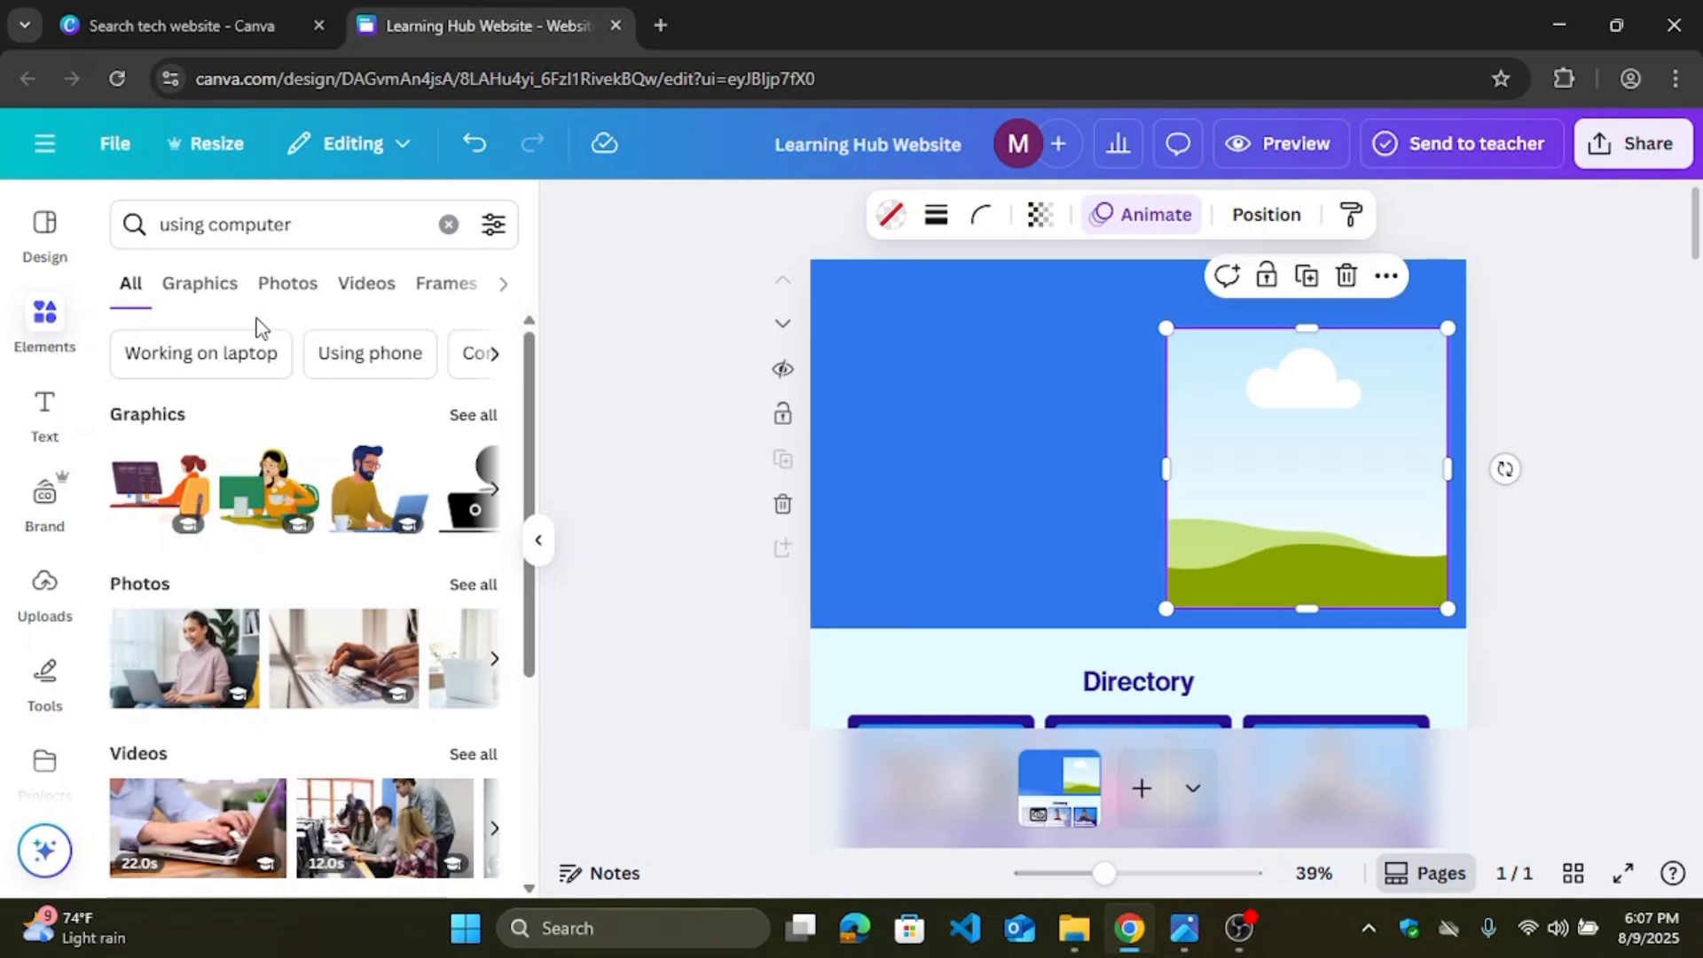
# Step: Fill the square frame with the photo of the smiling woman in a pink turtleneck using a laptop, and enlarge the framed photo
pyautogui.moveTo(535, 439); pyautogui.dragTo(524, 497)
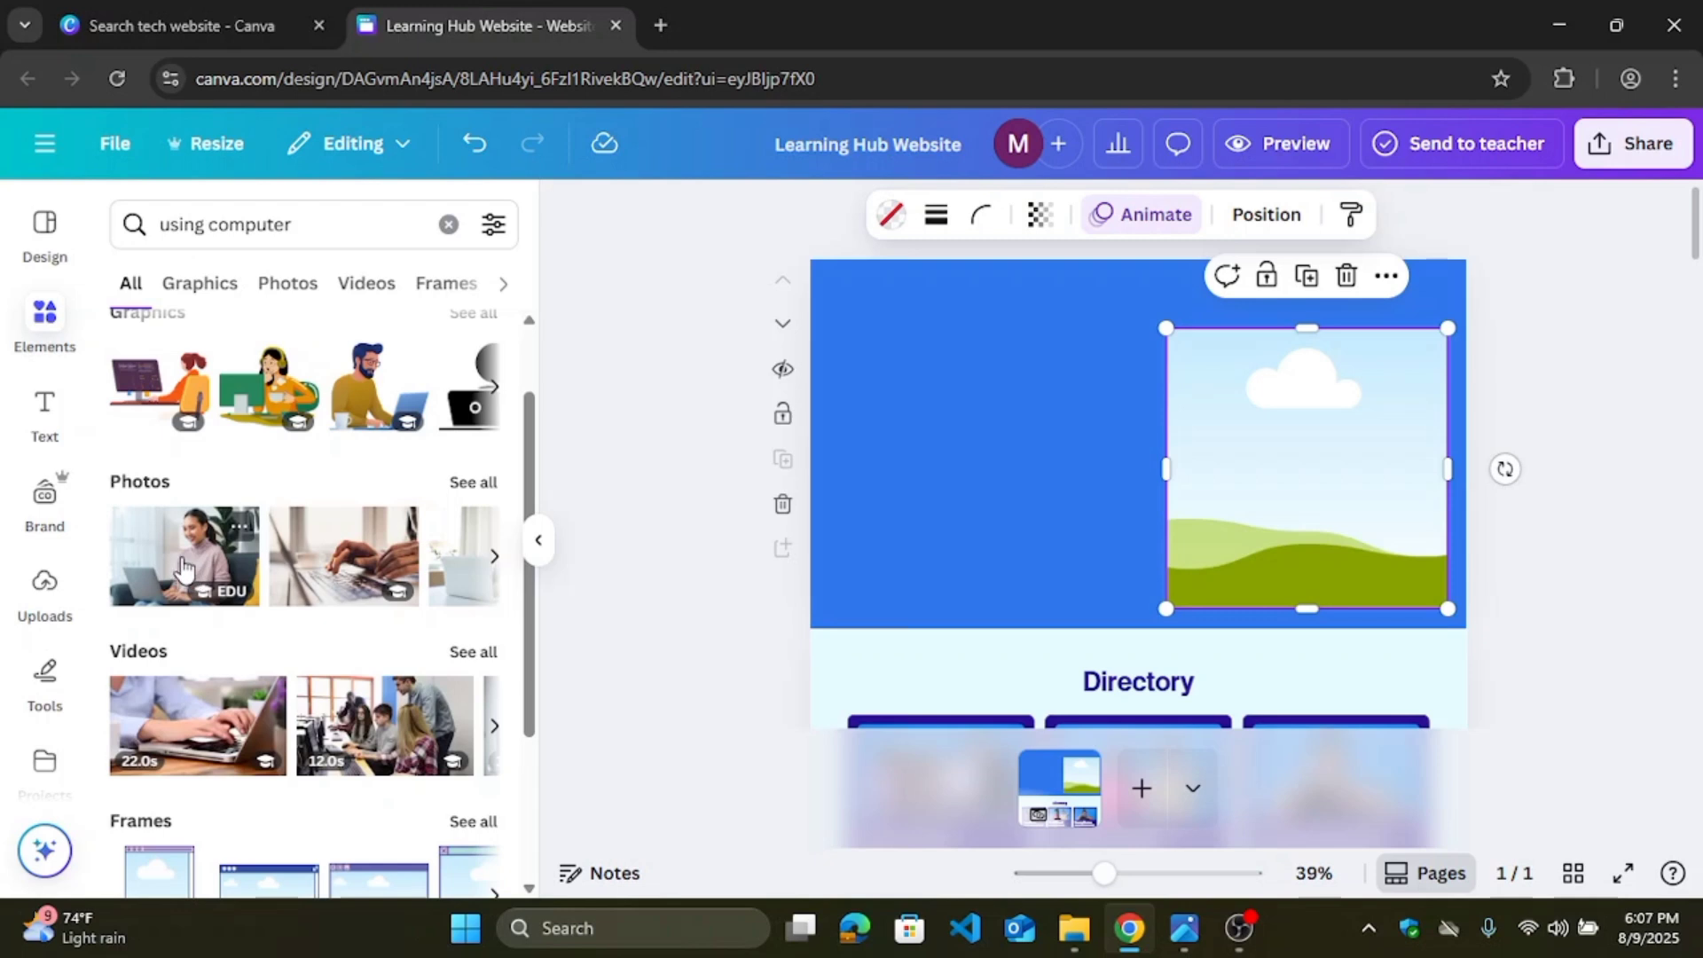
pyautogui.click(182, 567)
pyautogui.moveTo(1141, 447); pyautogui.dragTo(1349, 443)
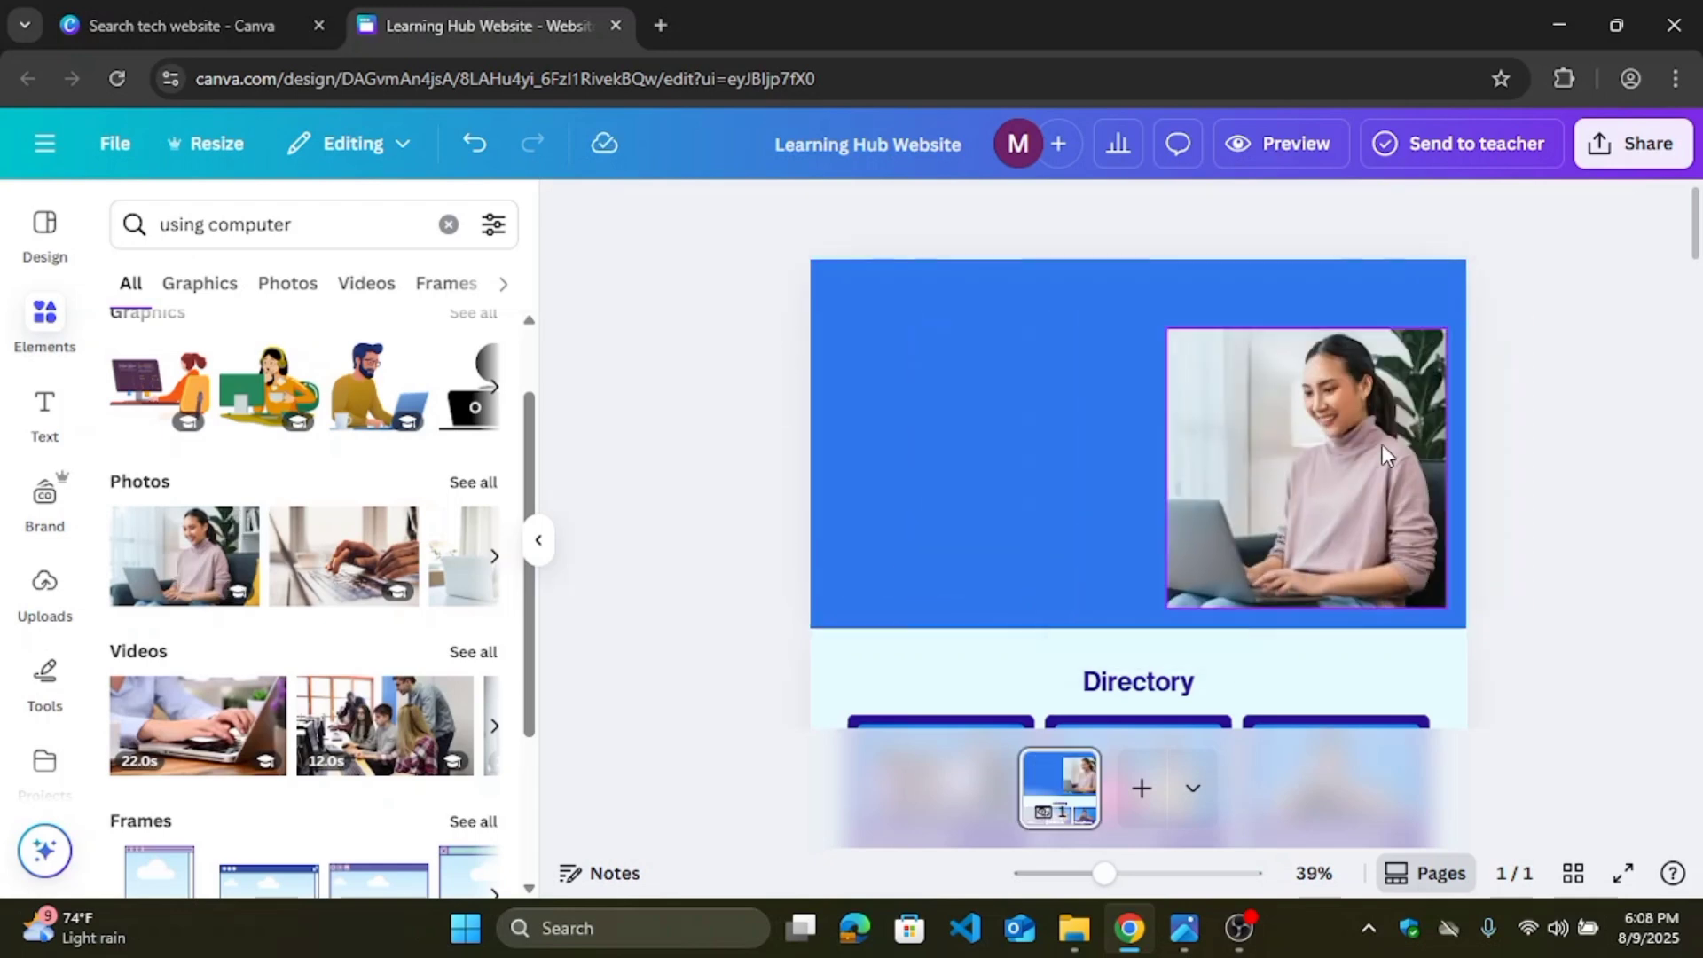
pyautogui.moveTo(1169, 305); pyautogui.dragTo(1139, 272)
pyautogui.moveTo(1301, 381); pyautogui.dragTo(1310, 375)
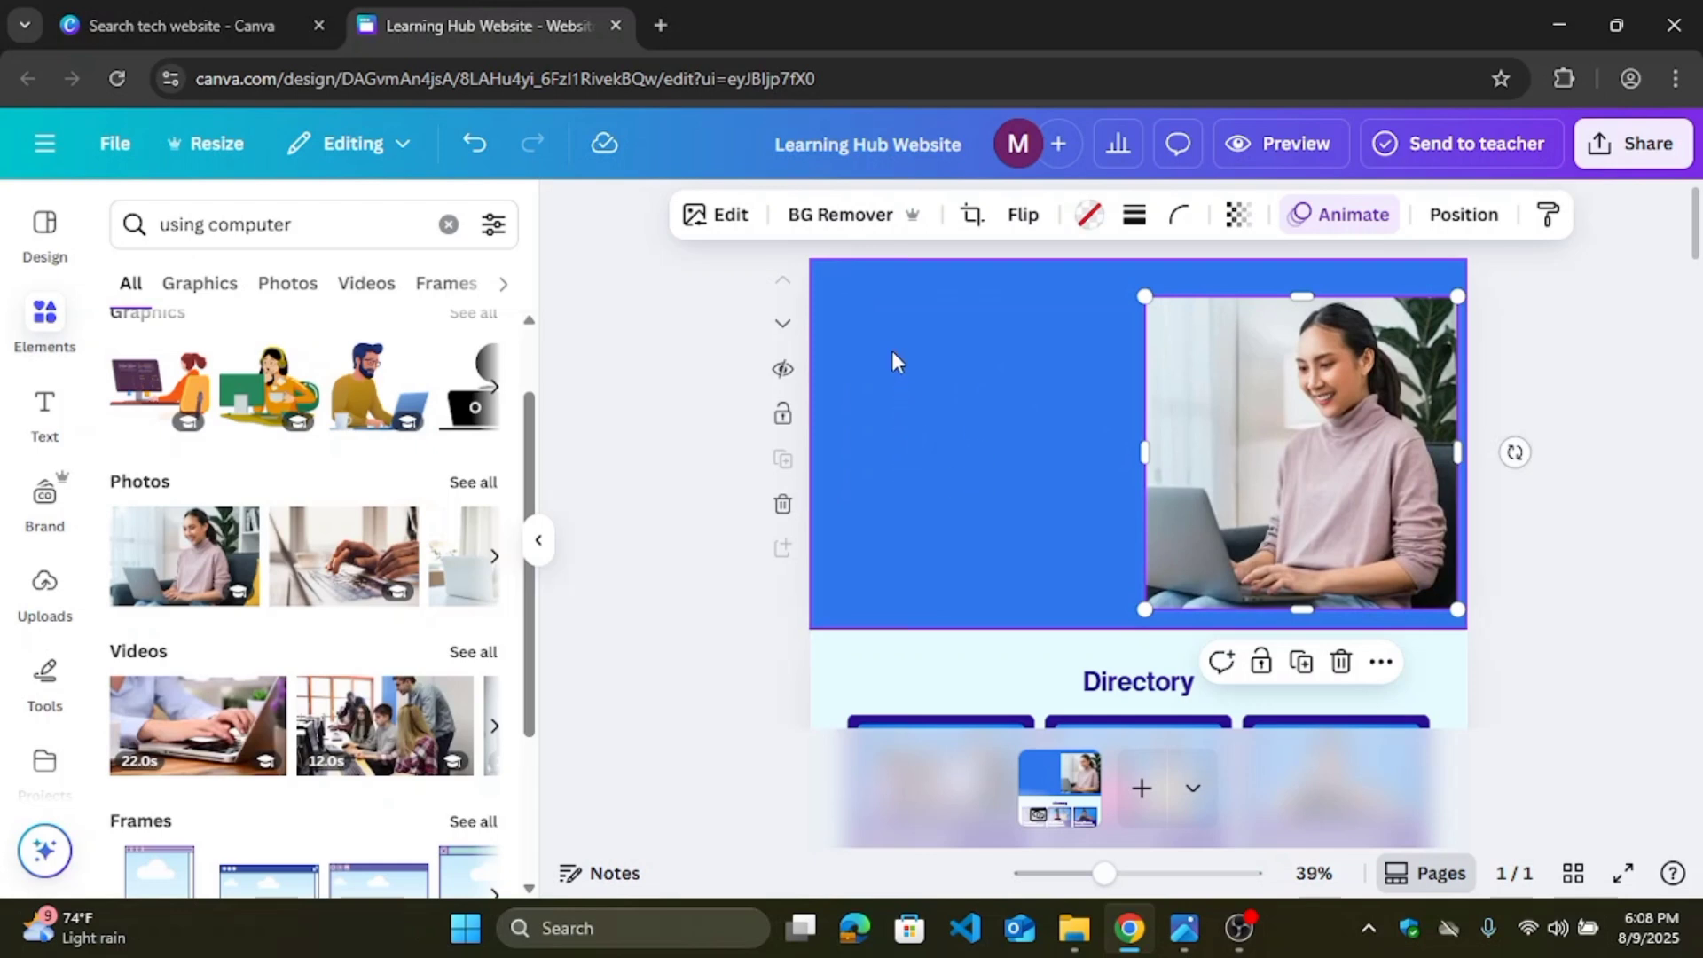
# Step: Add a Title text from the Student Brand Kit and move it to the upper left of the blue header
pyautogui.click(49, 408)
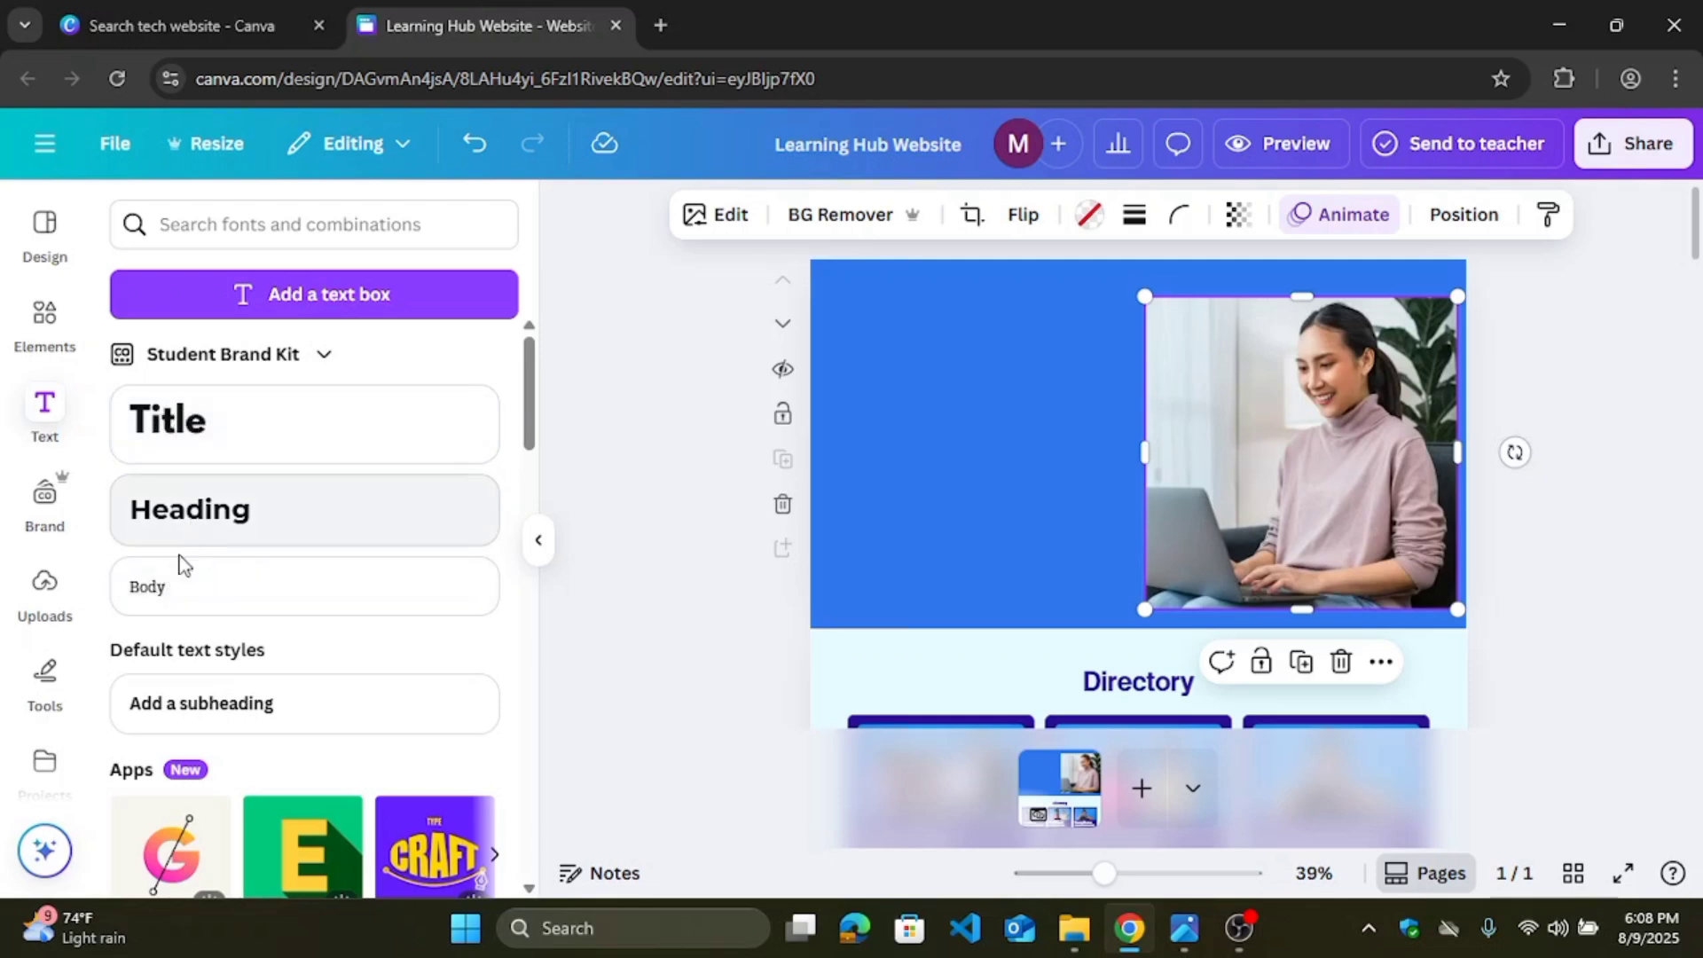
pyautogui.click(151, 590)
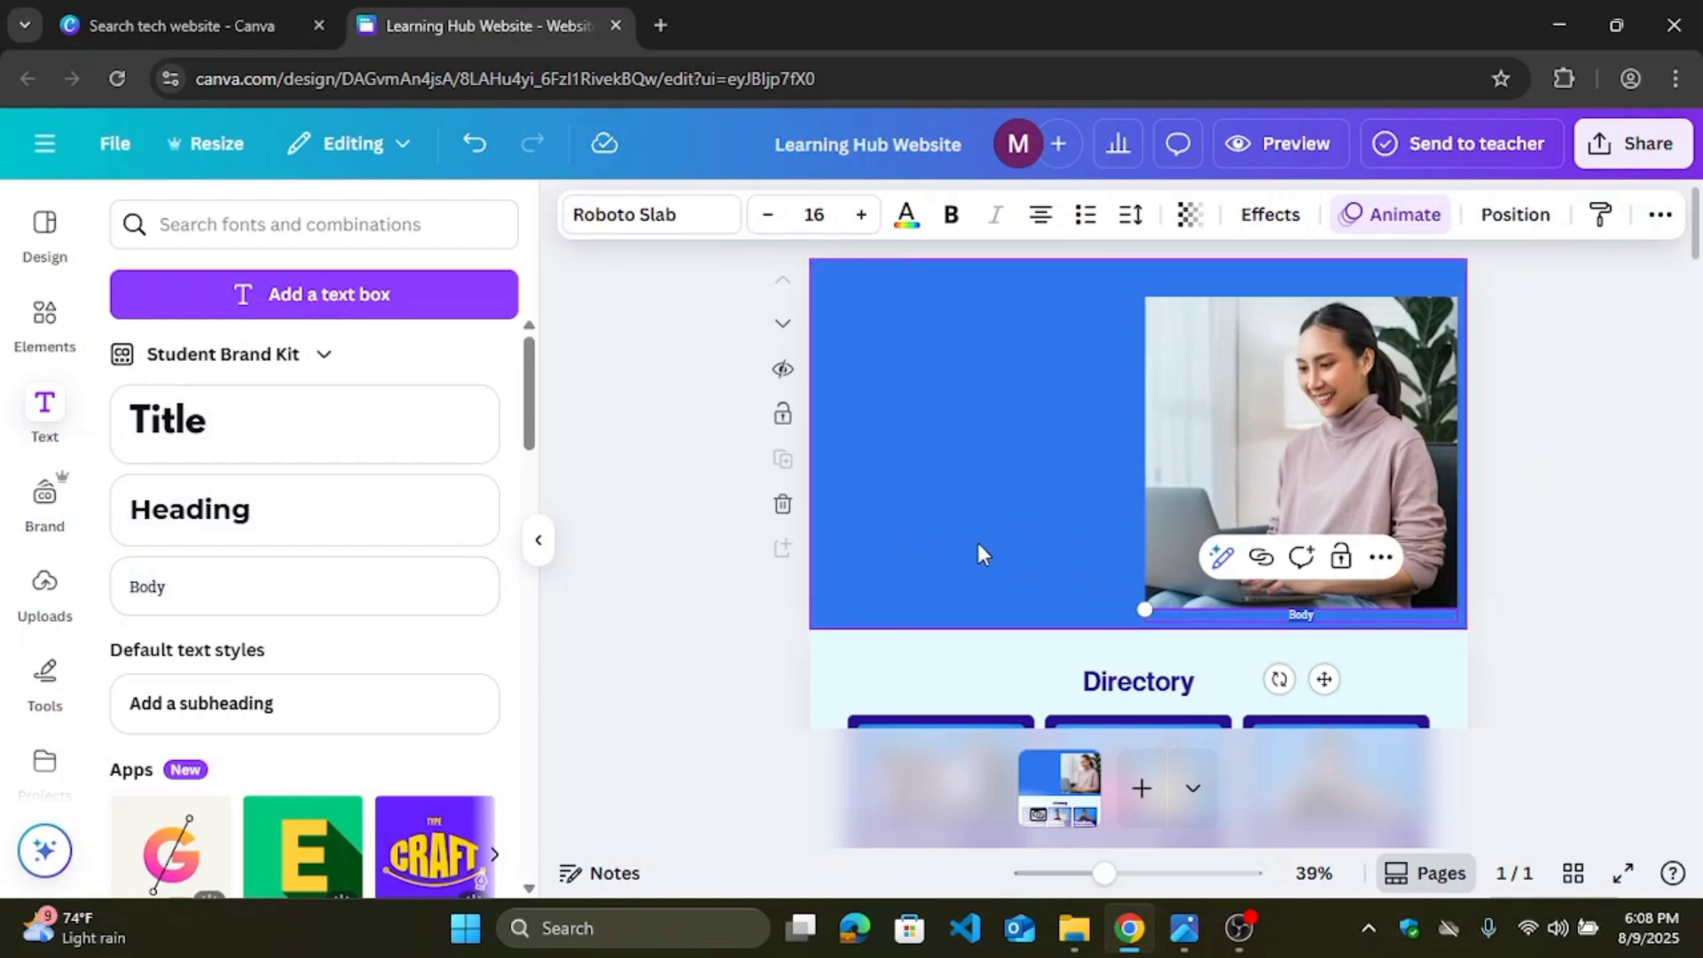
pyautogui.hotkey('ctrl', 'z')
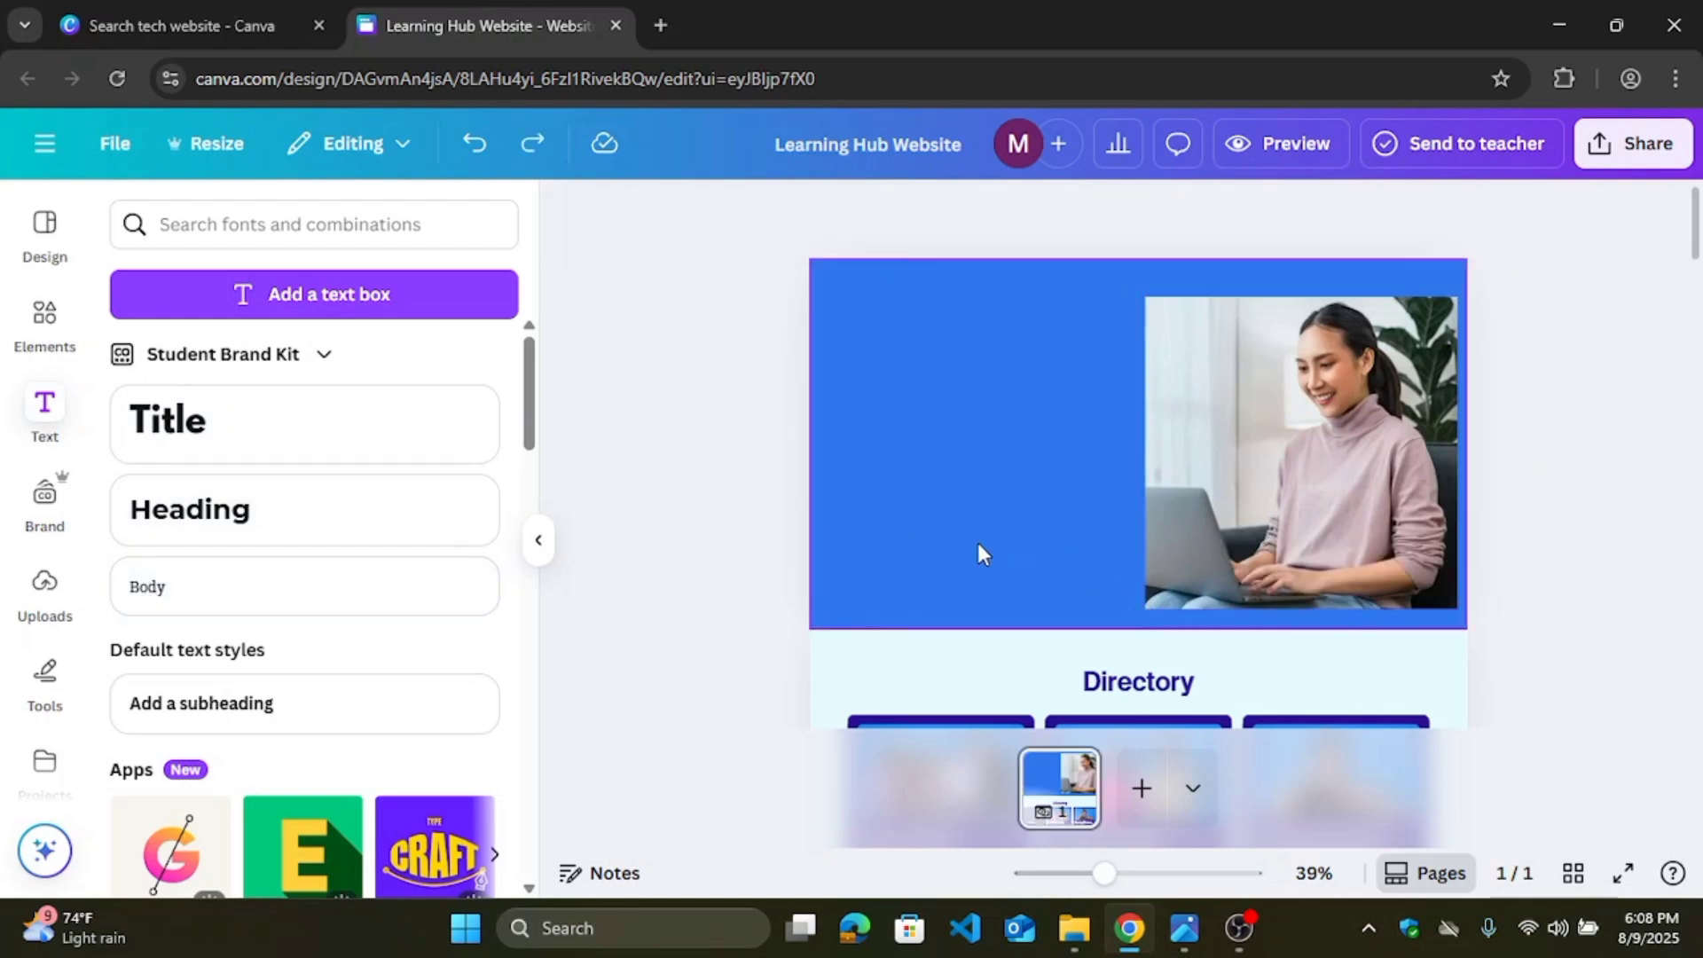
pyautogui.click(177, 413)
pyautogui.doubleClick(1156, 448)
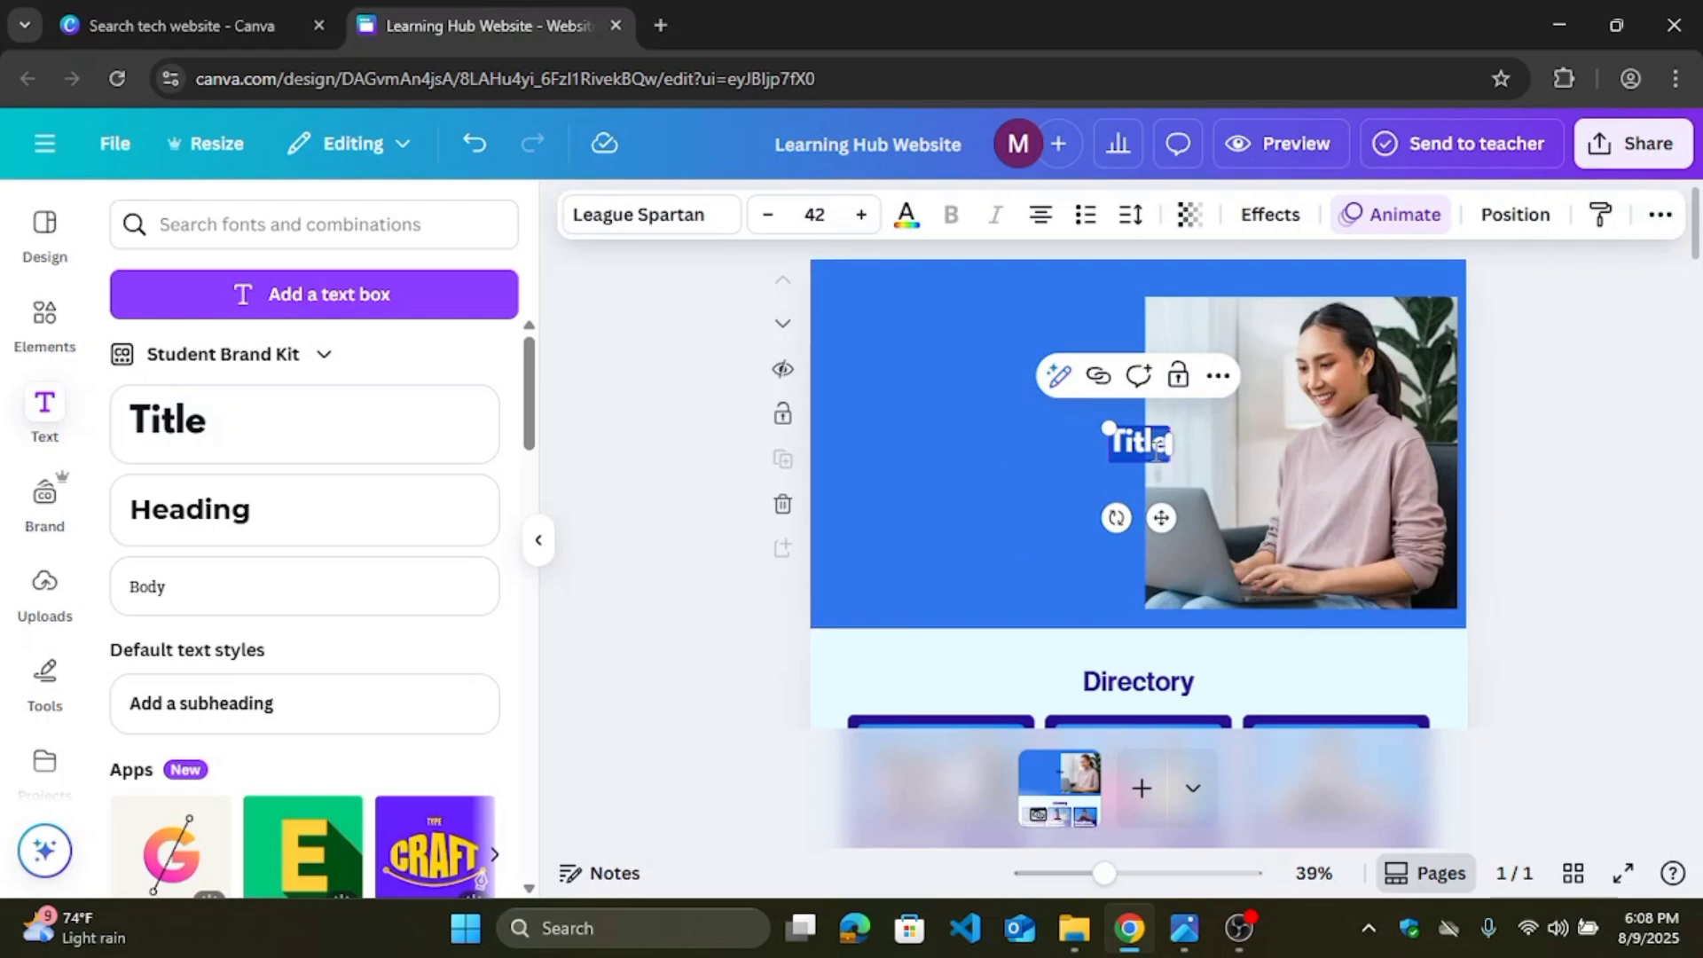
pyautogui.click(1009, 449)
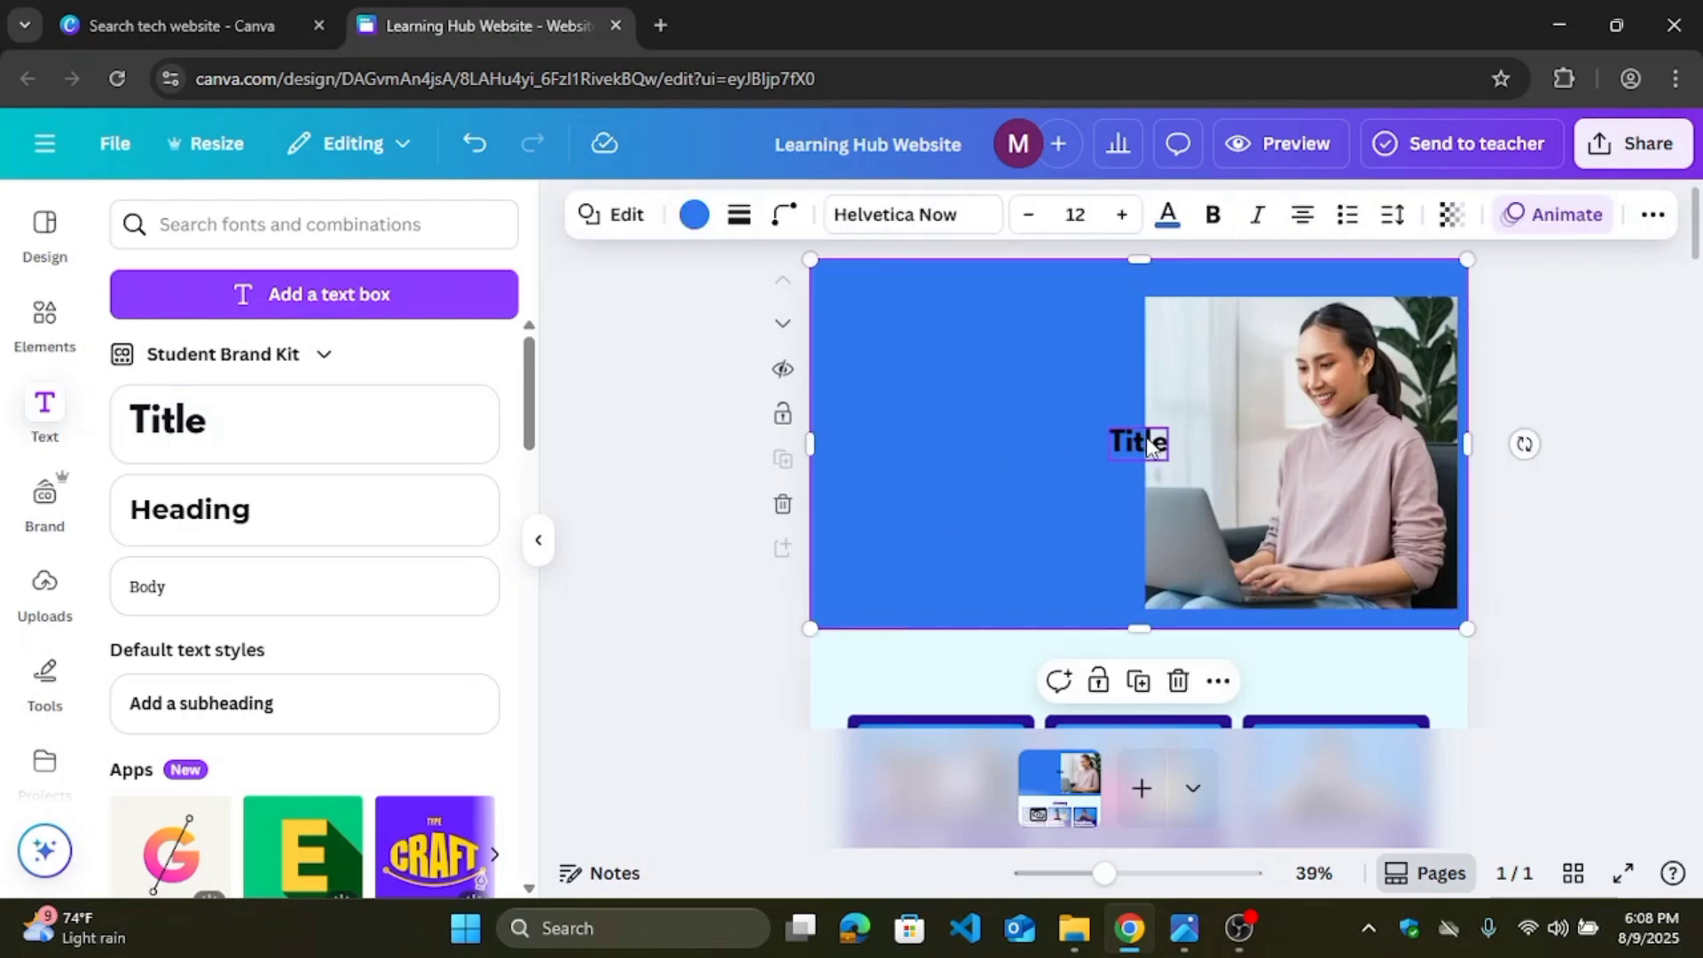
pyautogui.click(1135, 447)
pyautogui.moveTo(1138, 446); pyautogui.dragTo(909, 325)
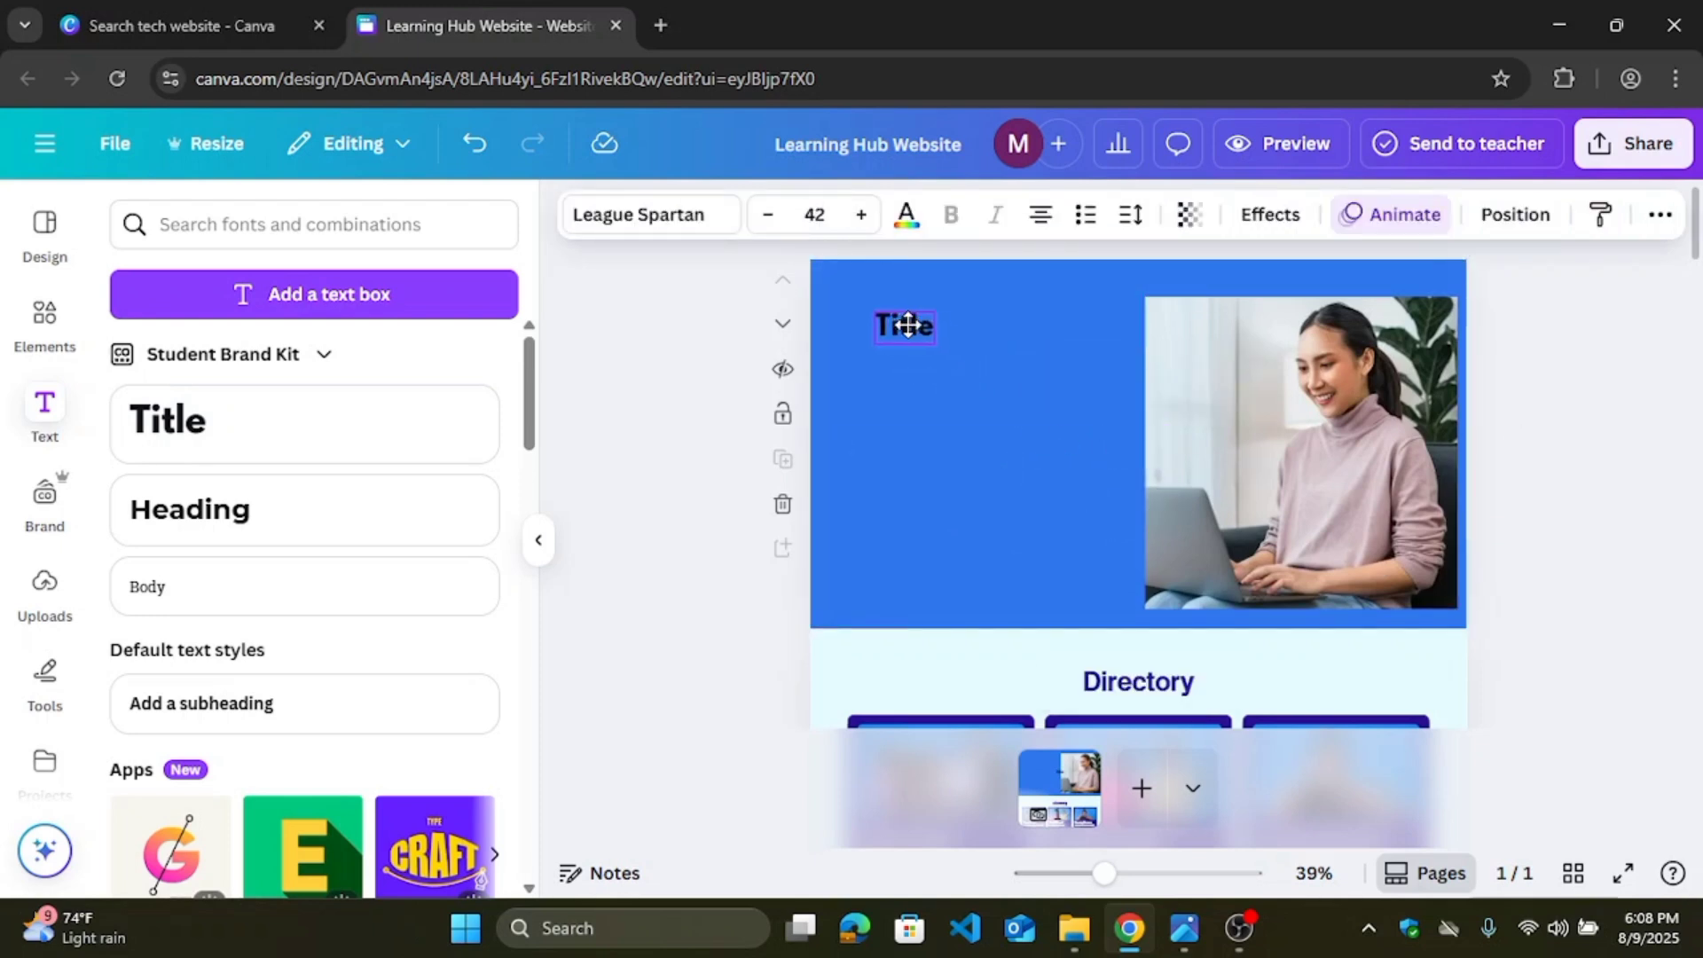
# Step: Change the header title's font to Montserrat
pyautogui.click(695, 223)
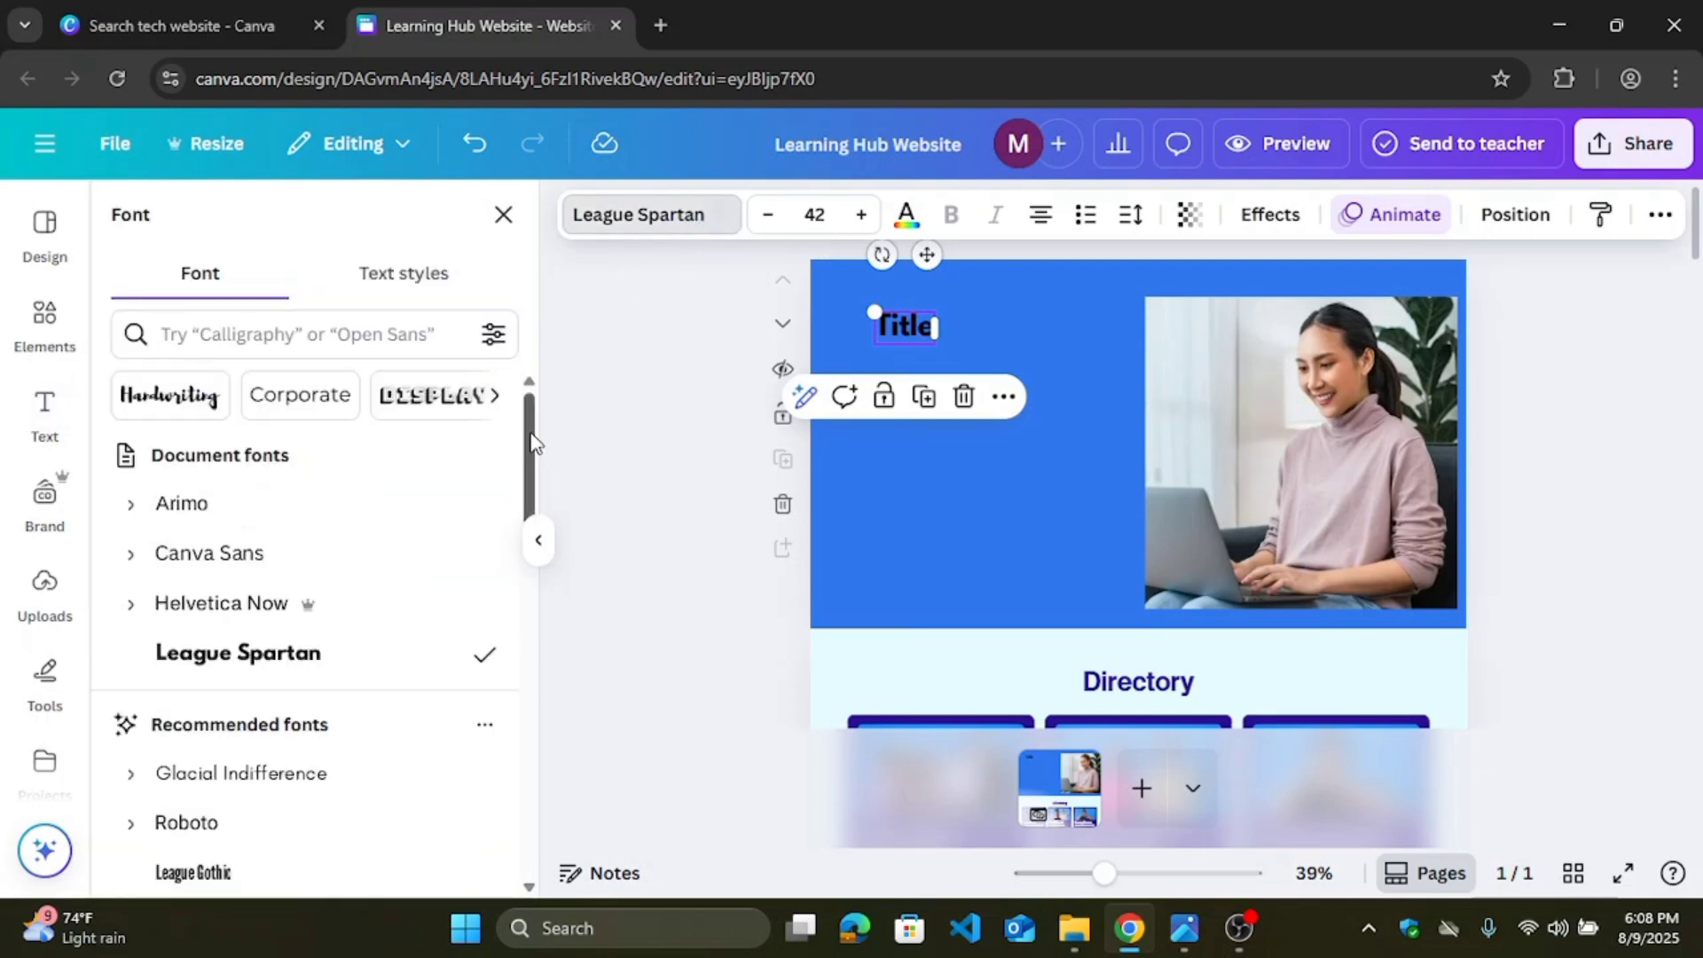
pyautogui.moveTo(529, 444); pyautogui.dragTo(511, 498)
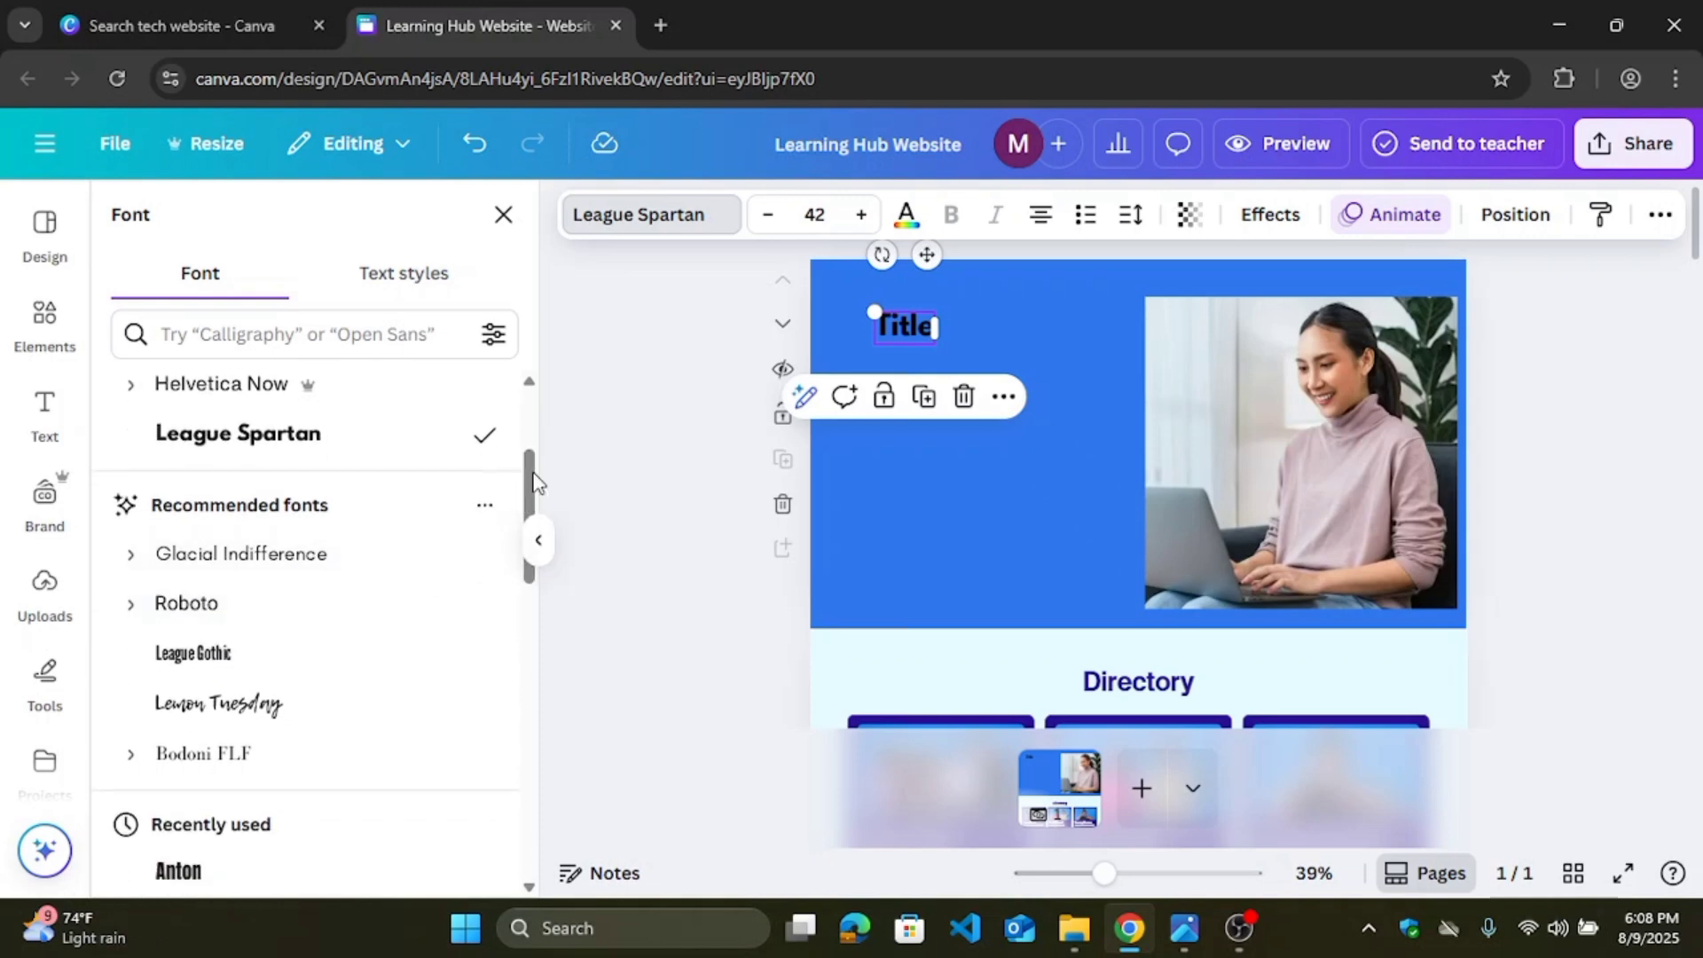
pyautogui.click(319, 337)
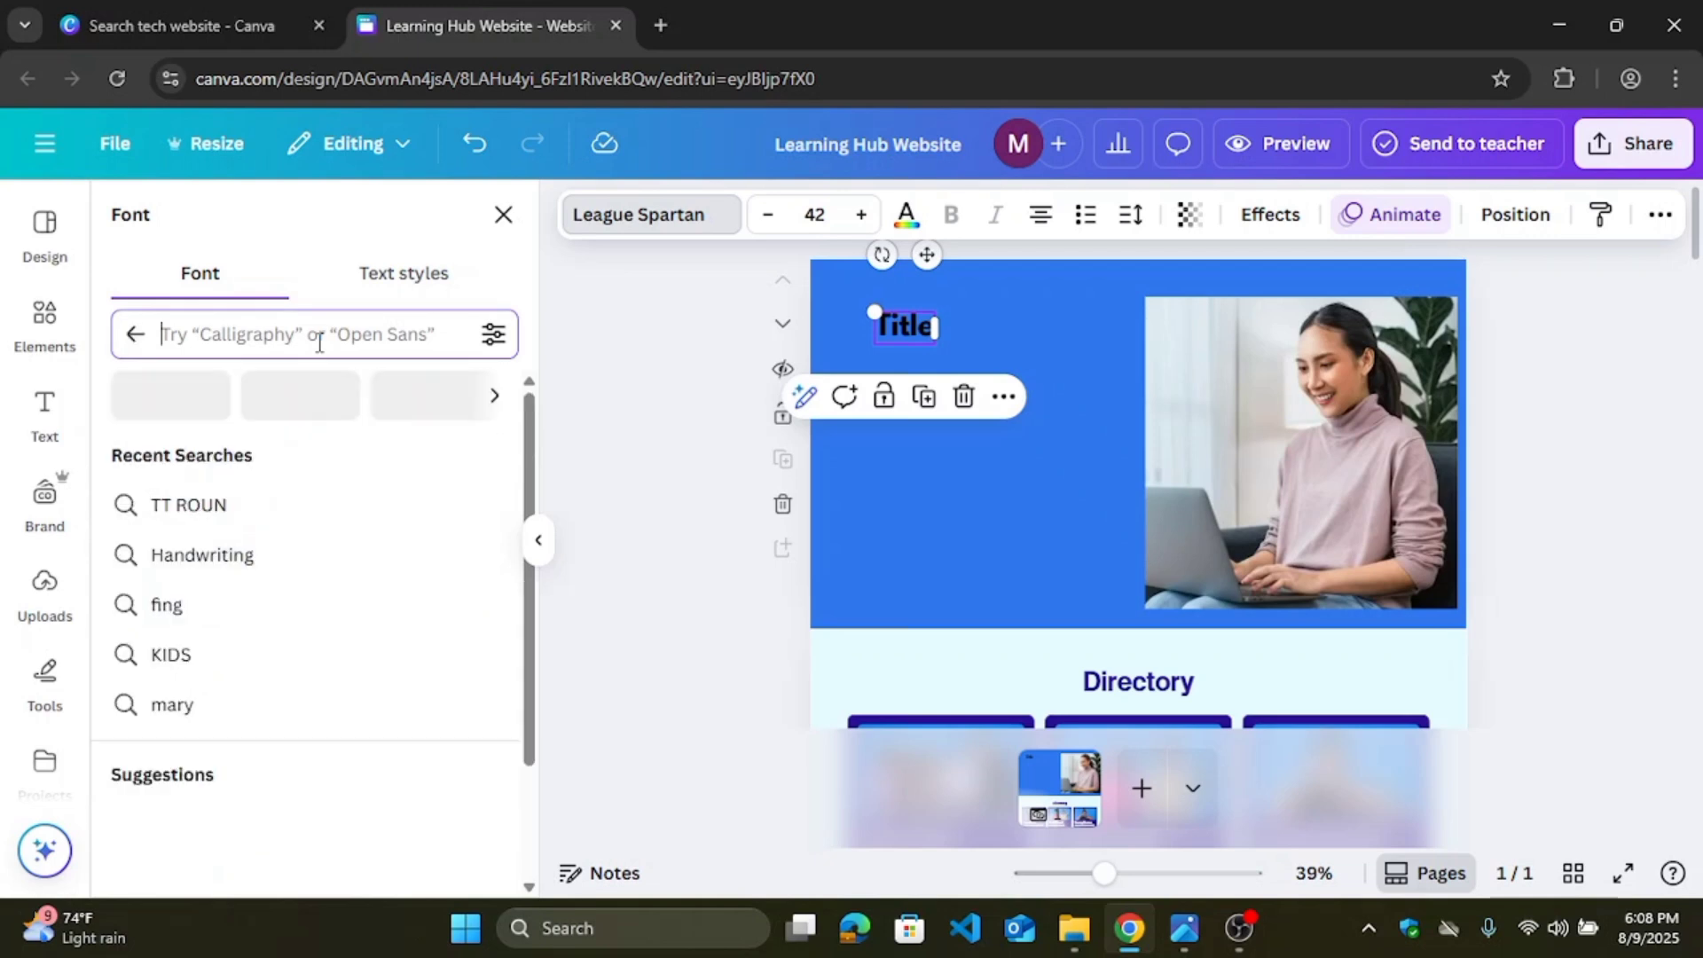
pyautogui.write('mon')
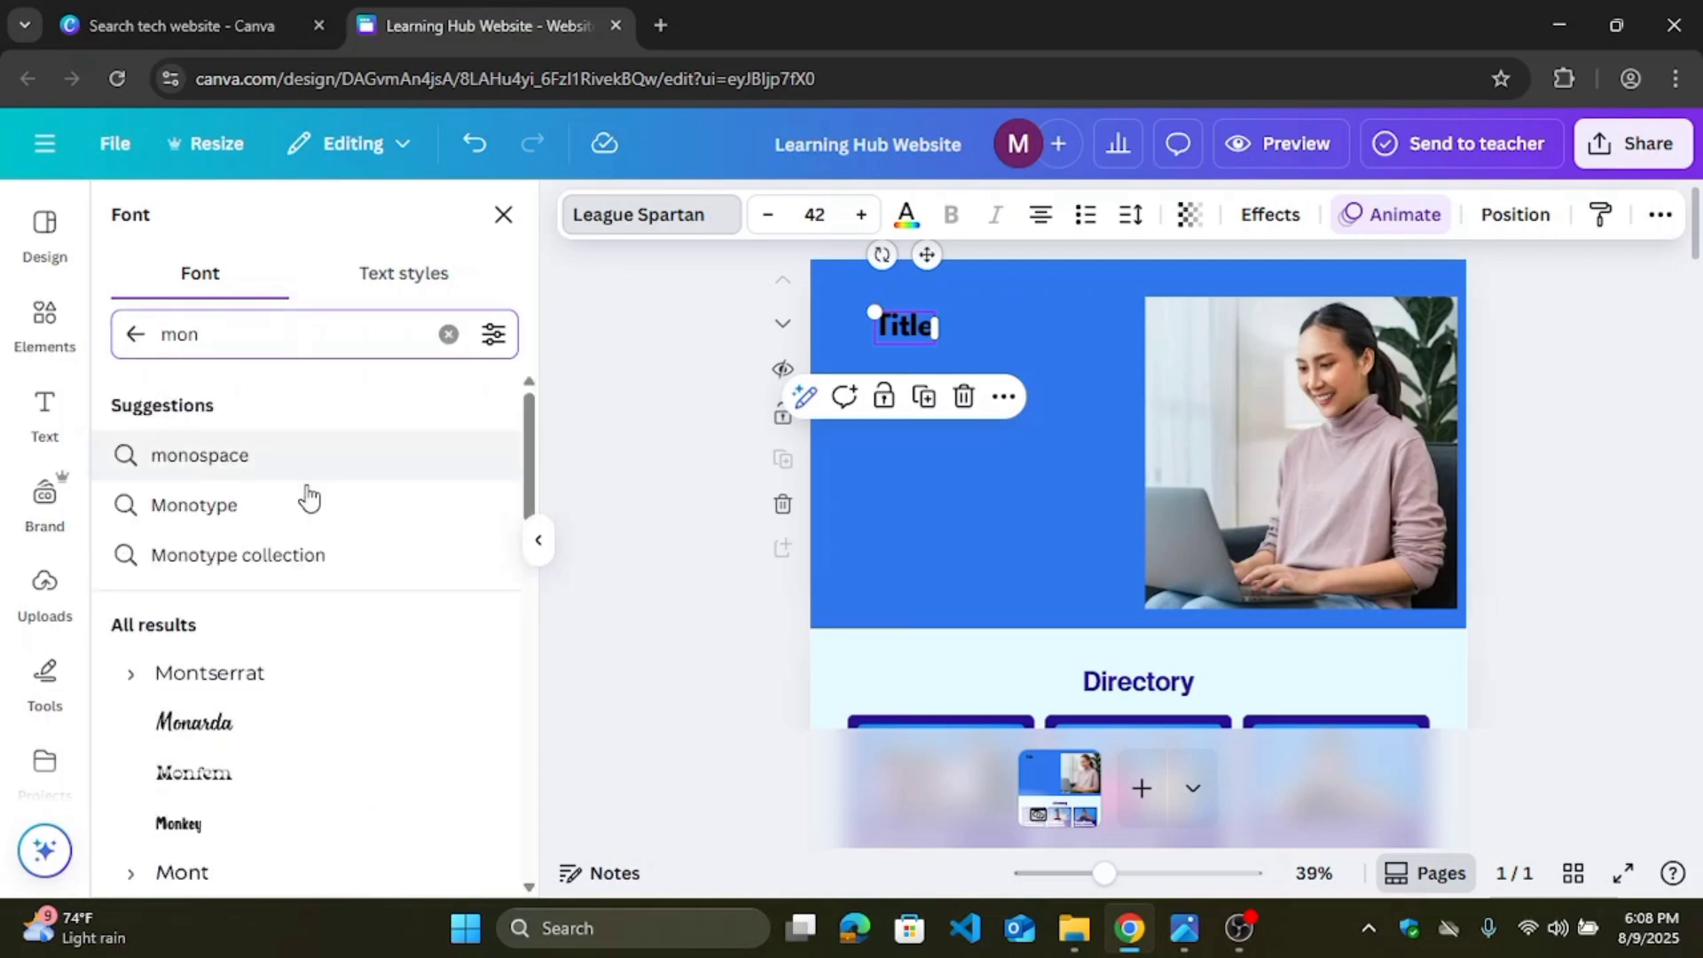
pyautogui.click(247, 676)
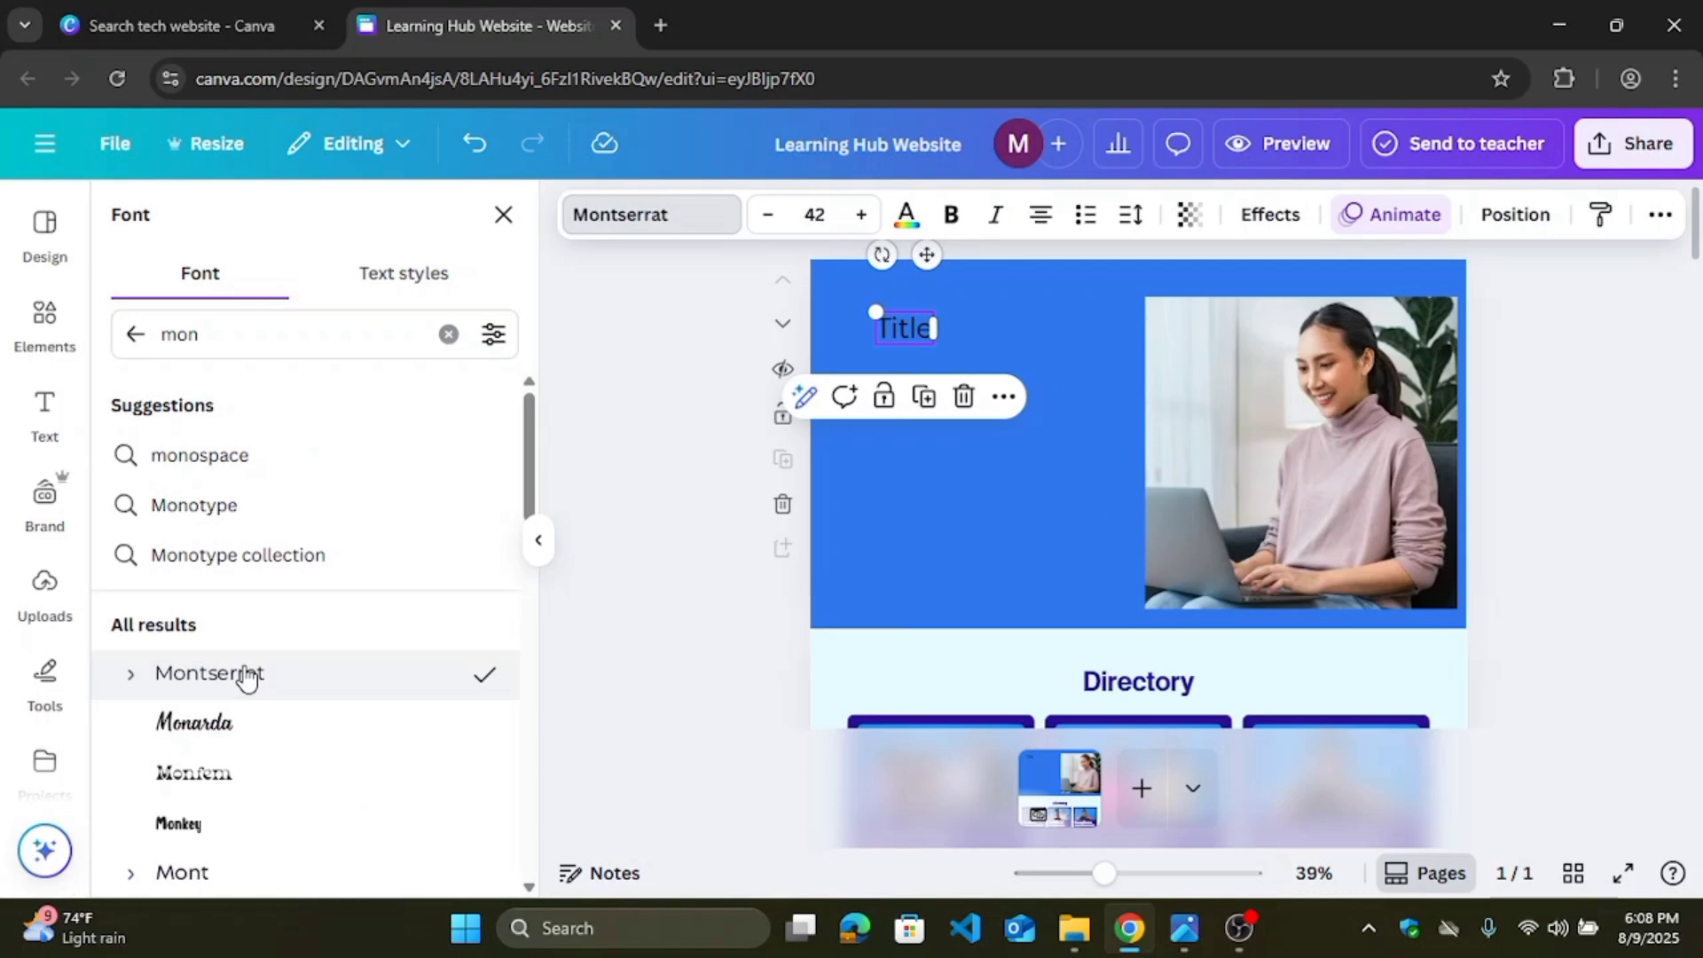
# Step: Select the header title's text and switch to the zoomed-in Mockup.png in the image viewer to check the hero headline wording
pyautogui.doubleClick(904, 332)
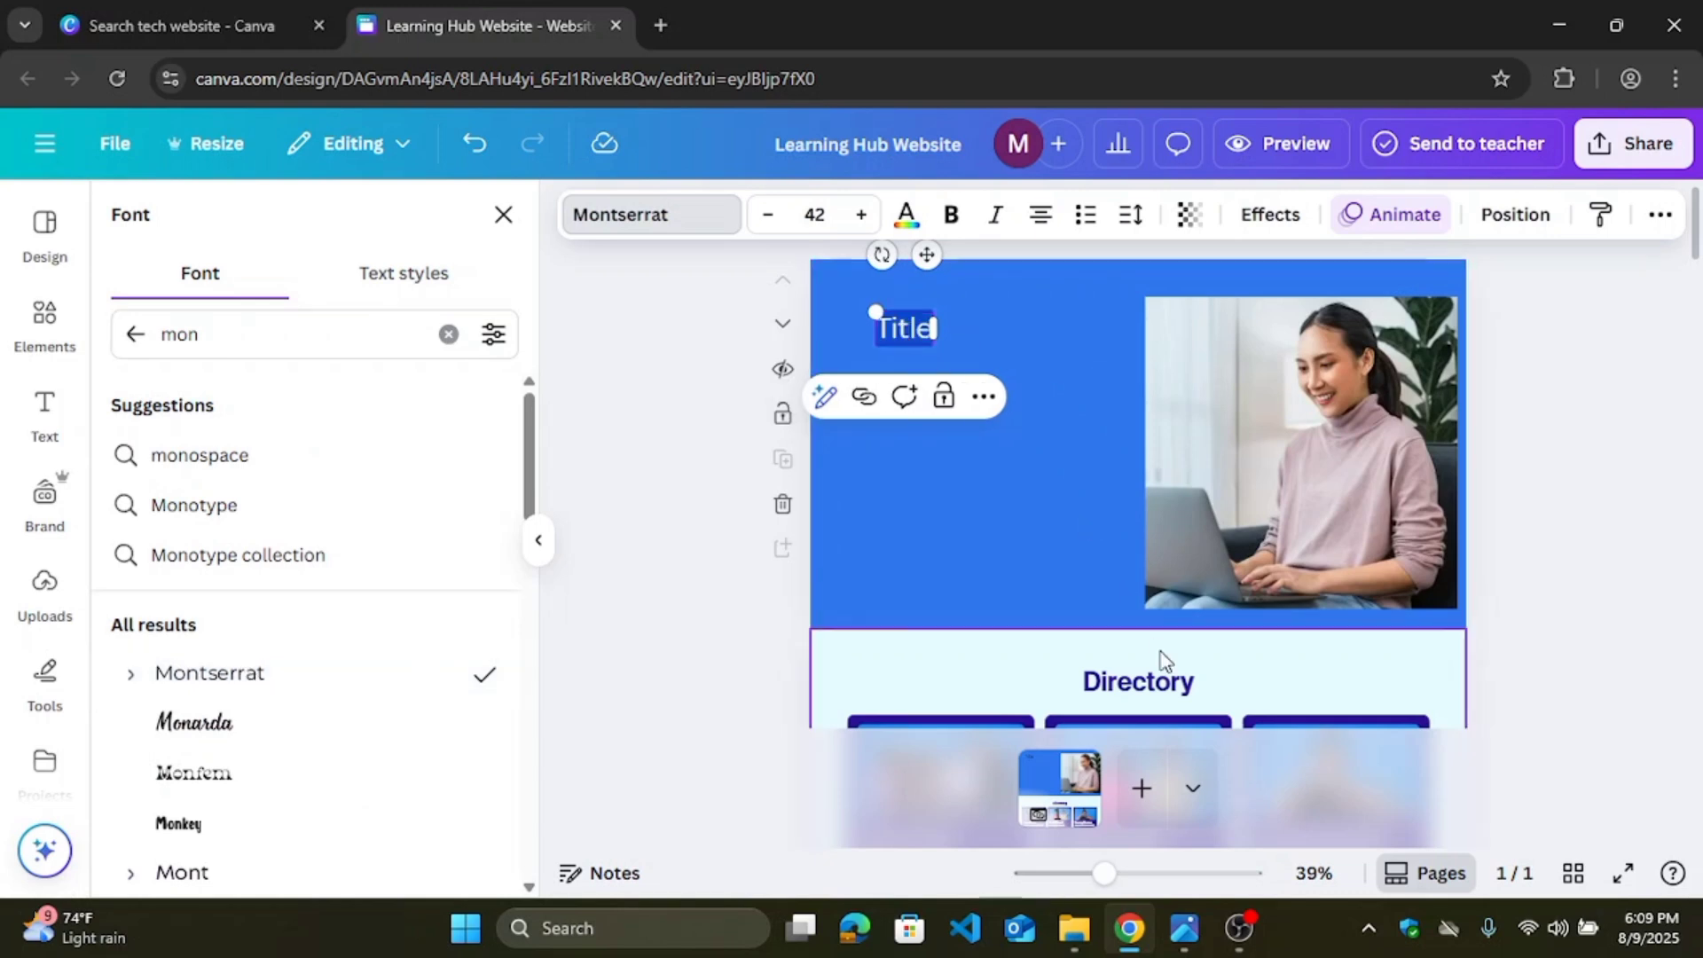
pyautogui.click(1184, 928)
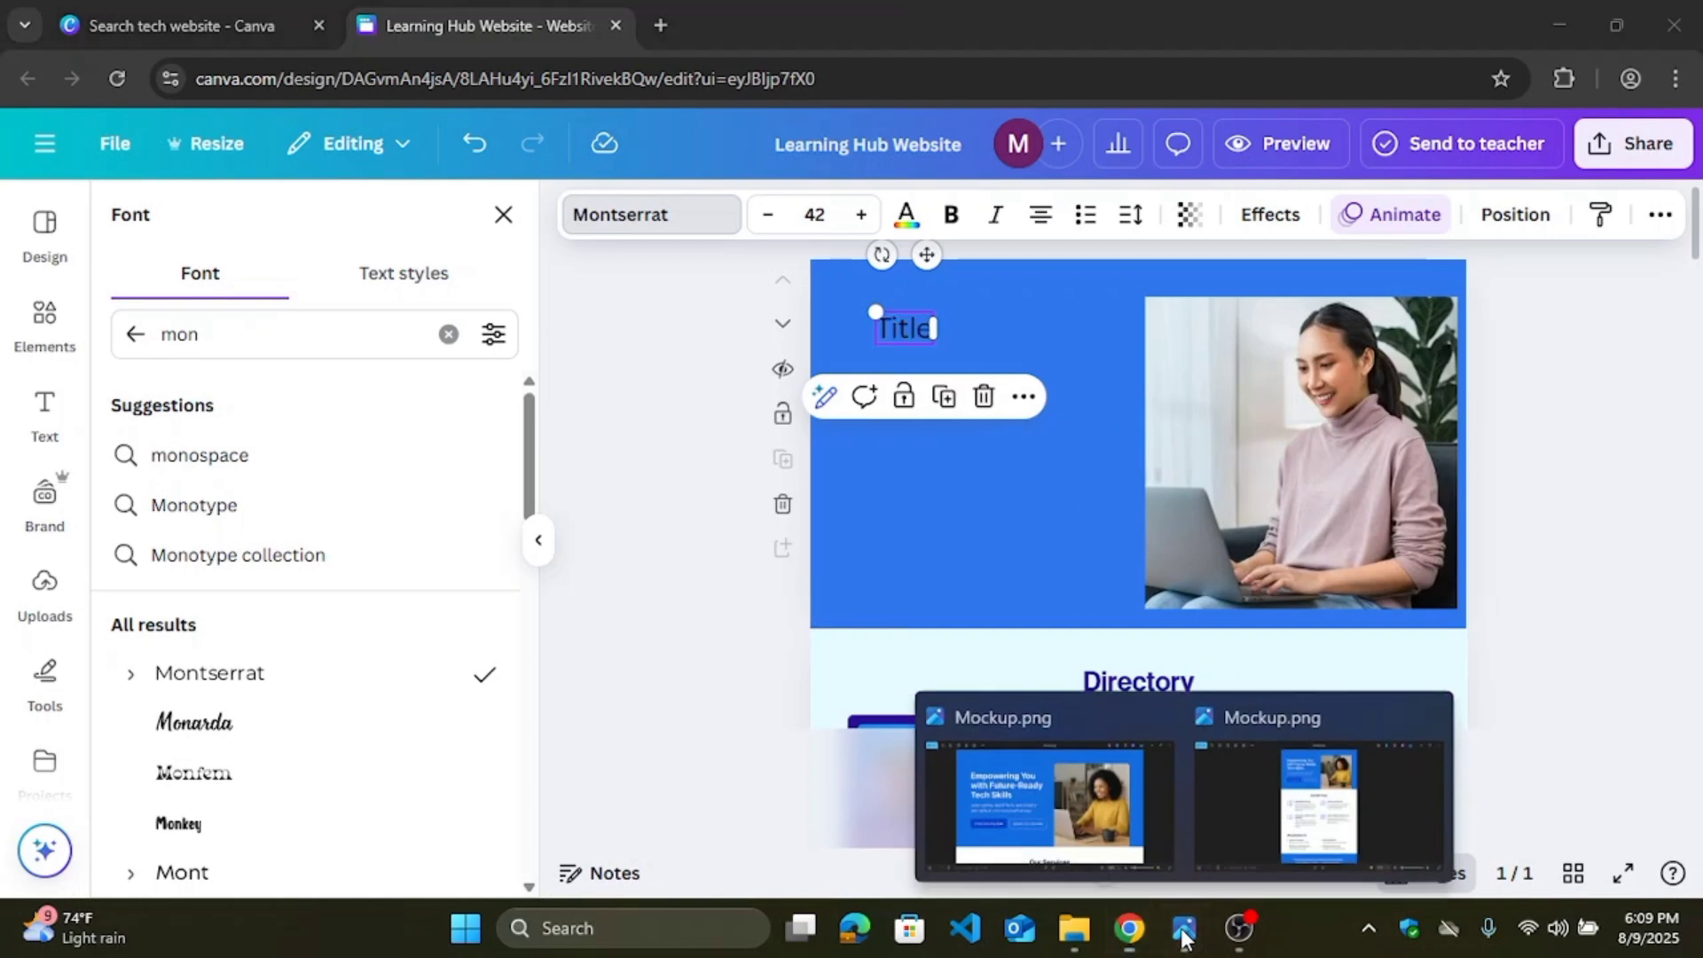
pyautogui.click(1062, 832)
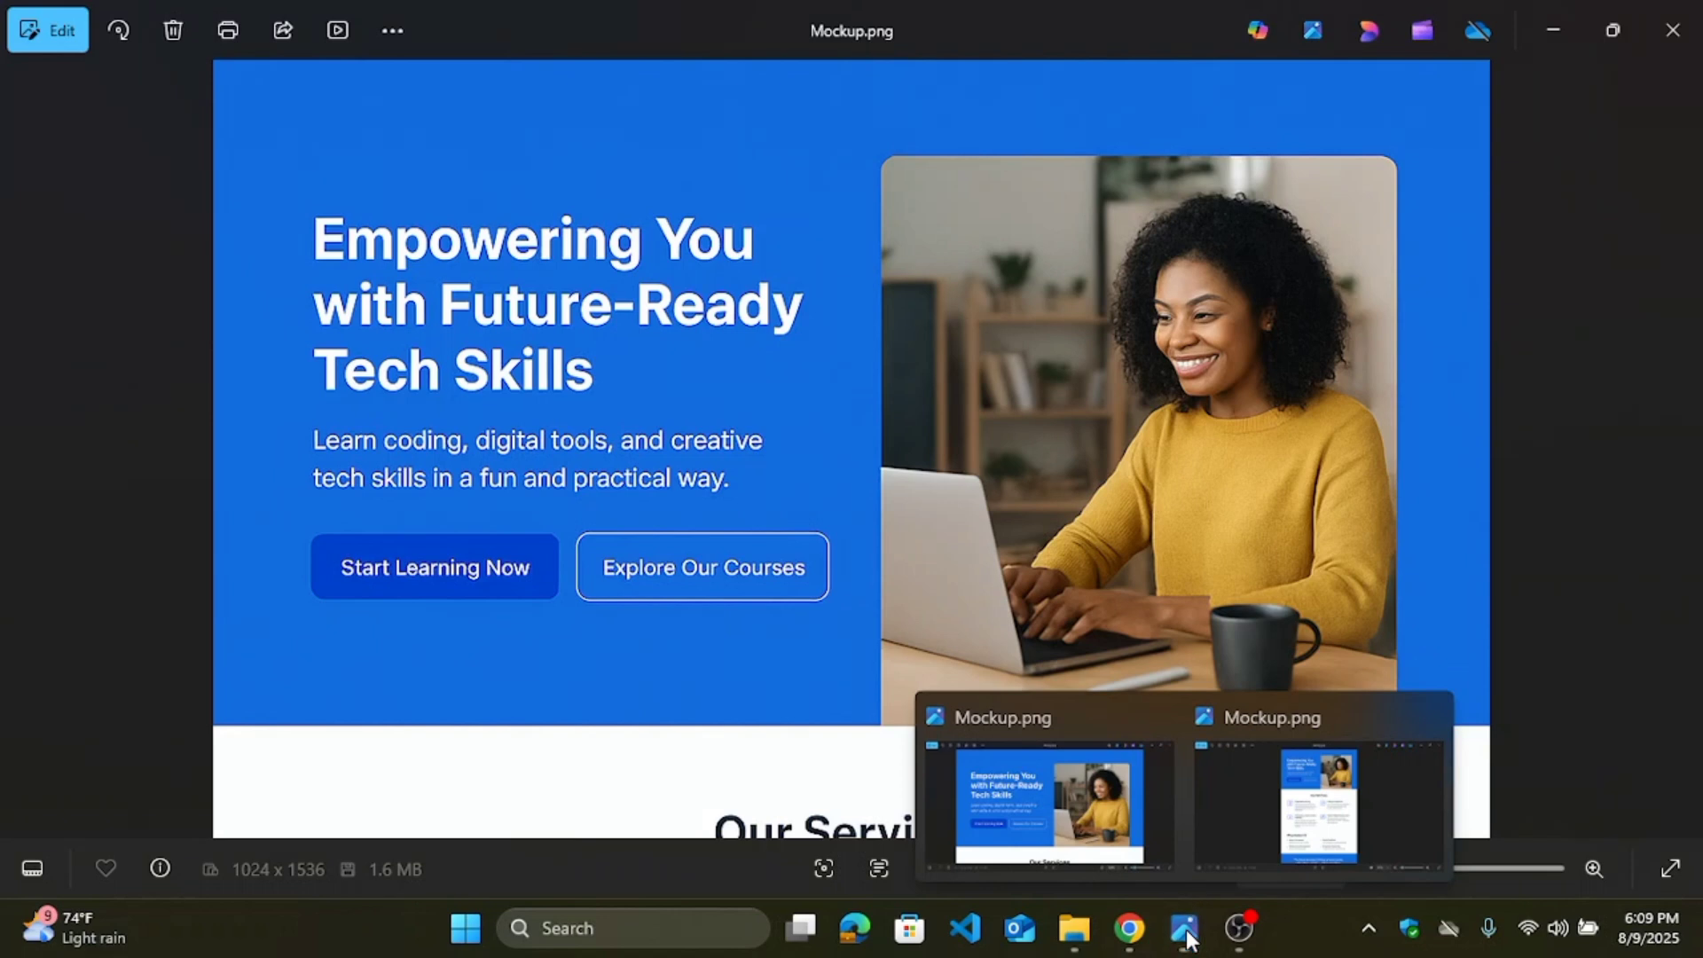
# Step: Return to Canva, replace the header title's text with "Empowering You With - Future Ready Skills", and widen its text box up to the photo
pyautogui.click(1132, 930)
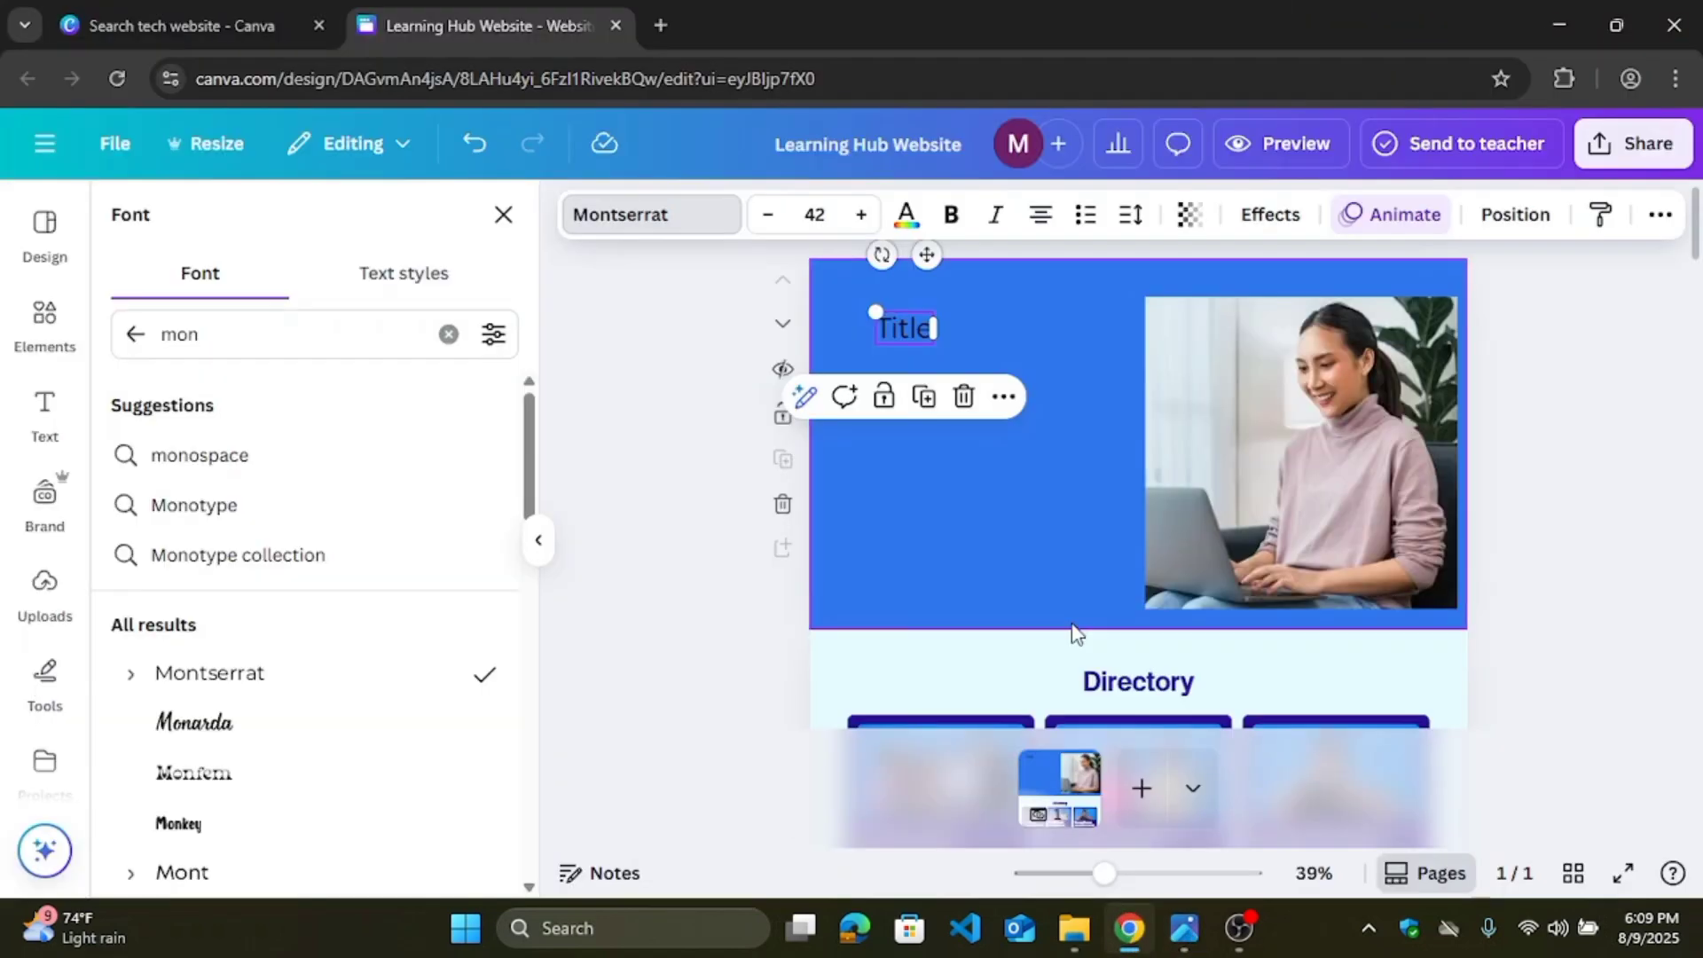
pyautogui.doubleClick(908, 328)
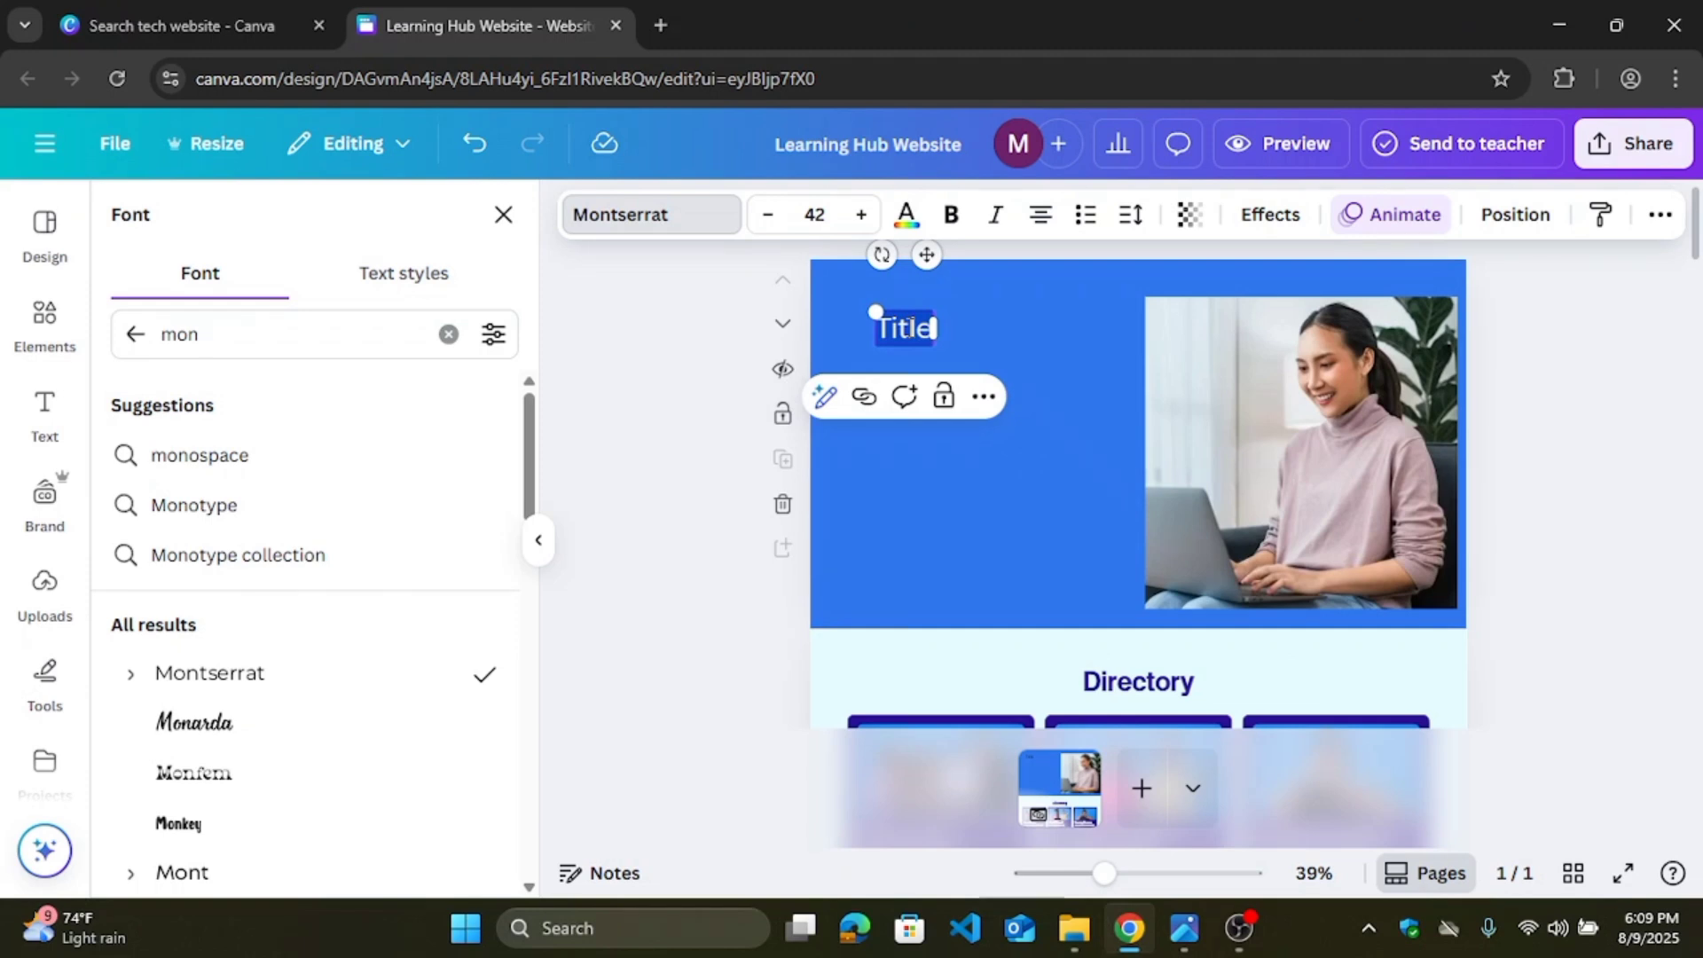
pyautogui.press('BackSpace')
pyautogui.write('Em')
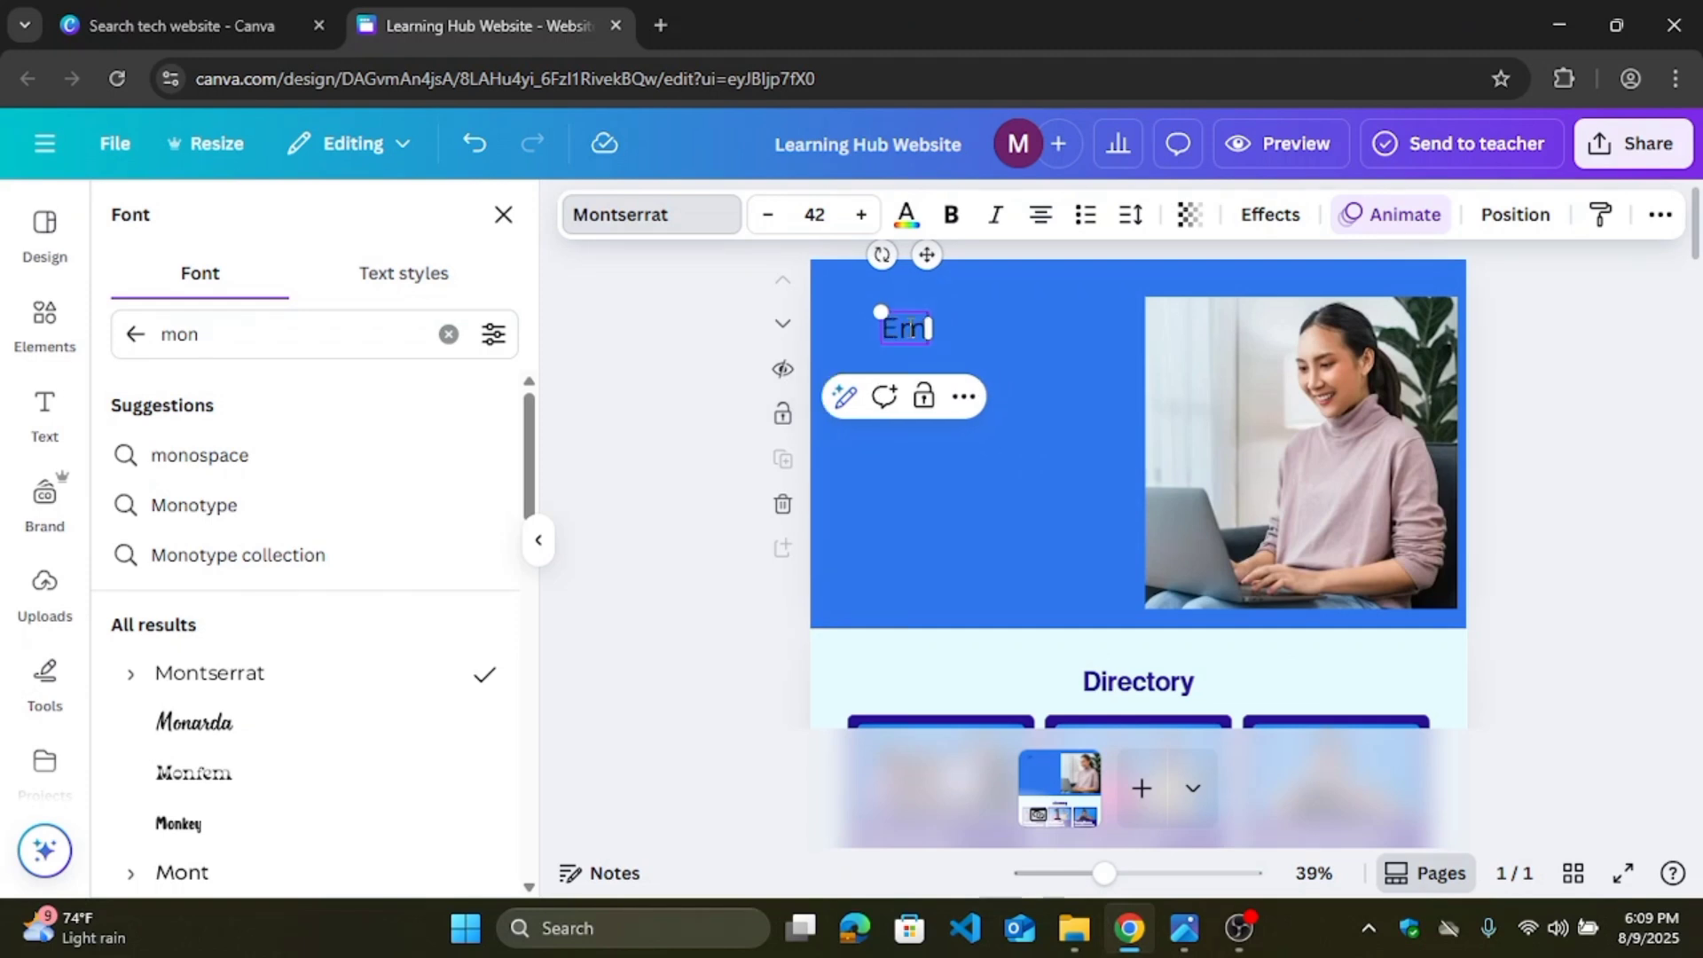
pyautogui.write('powering')
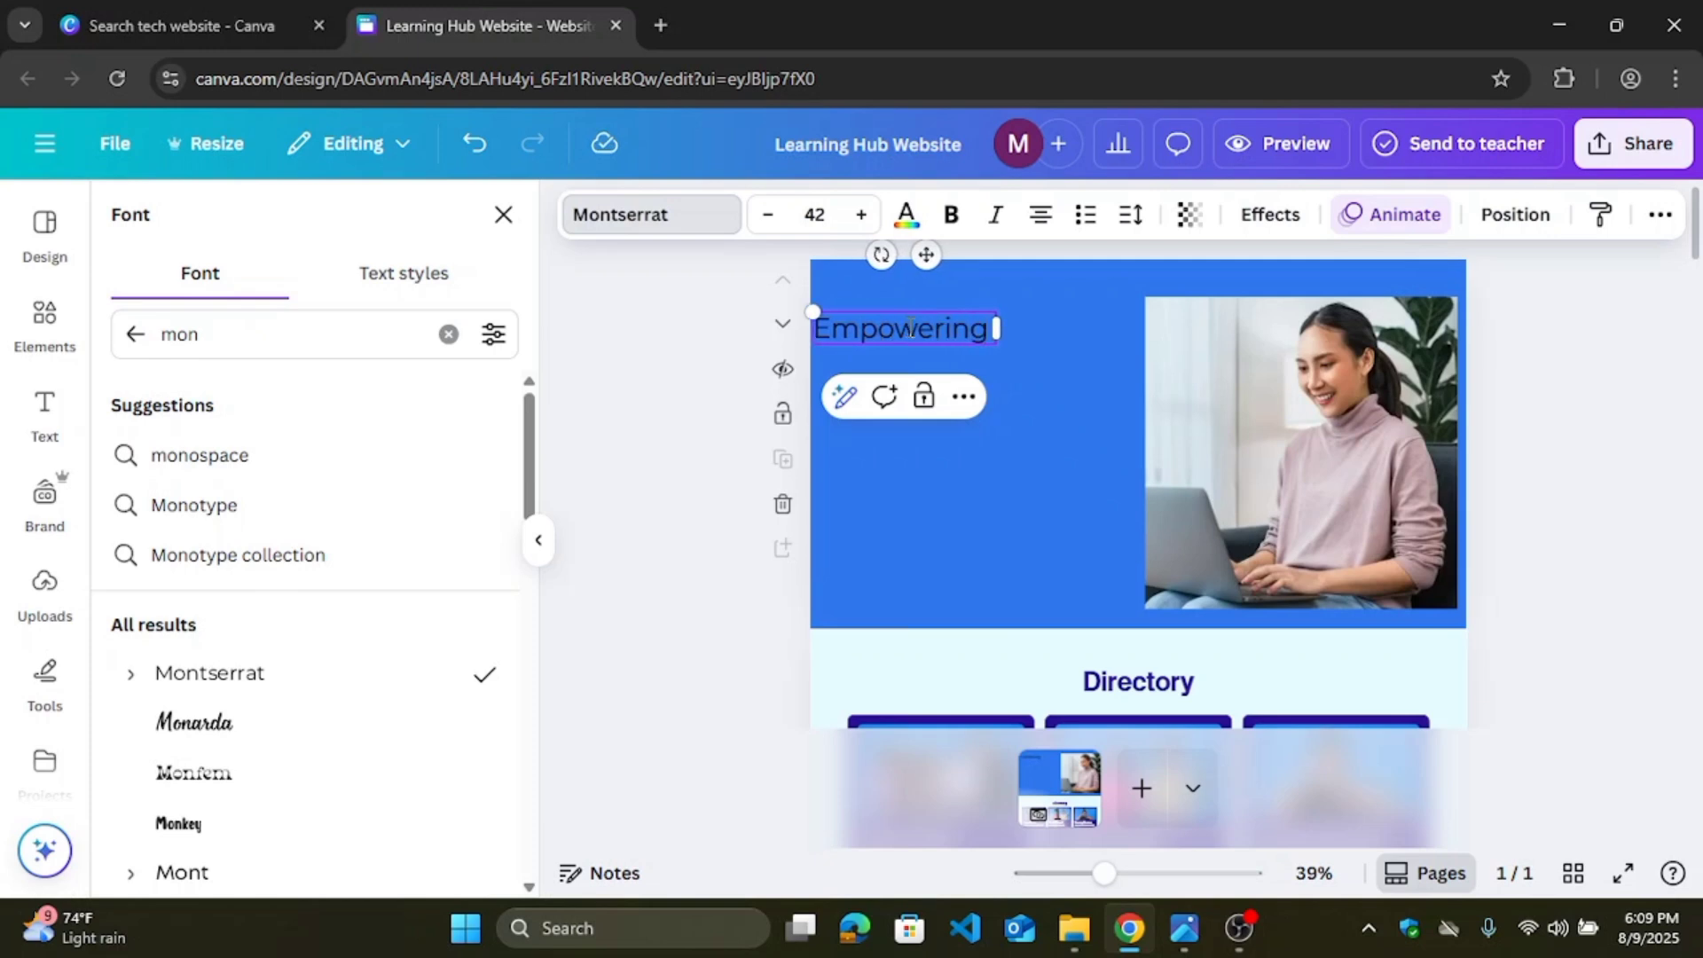
pyautogui.write(' You With ')
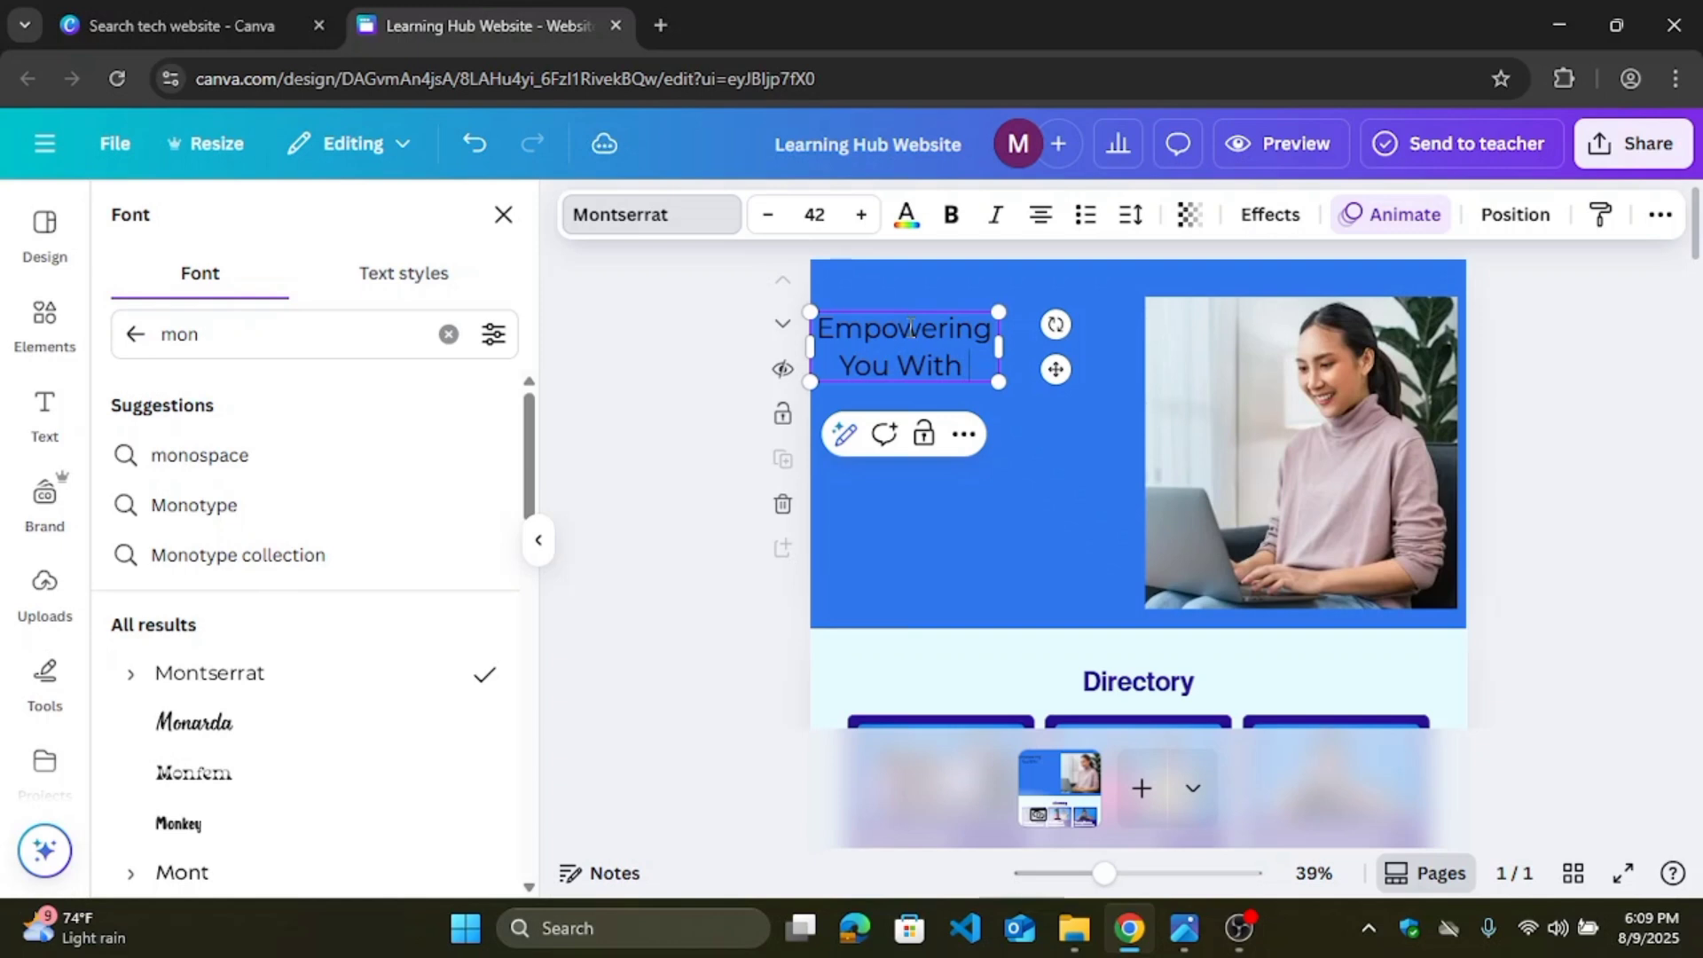
pyautogui.write('Fu')
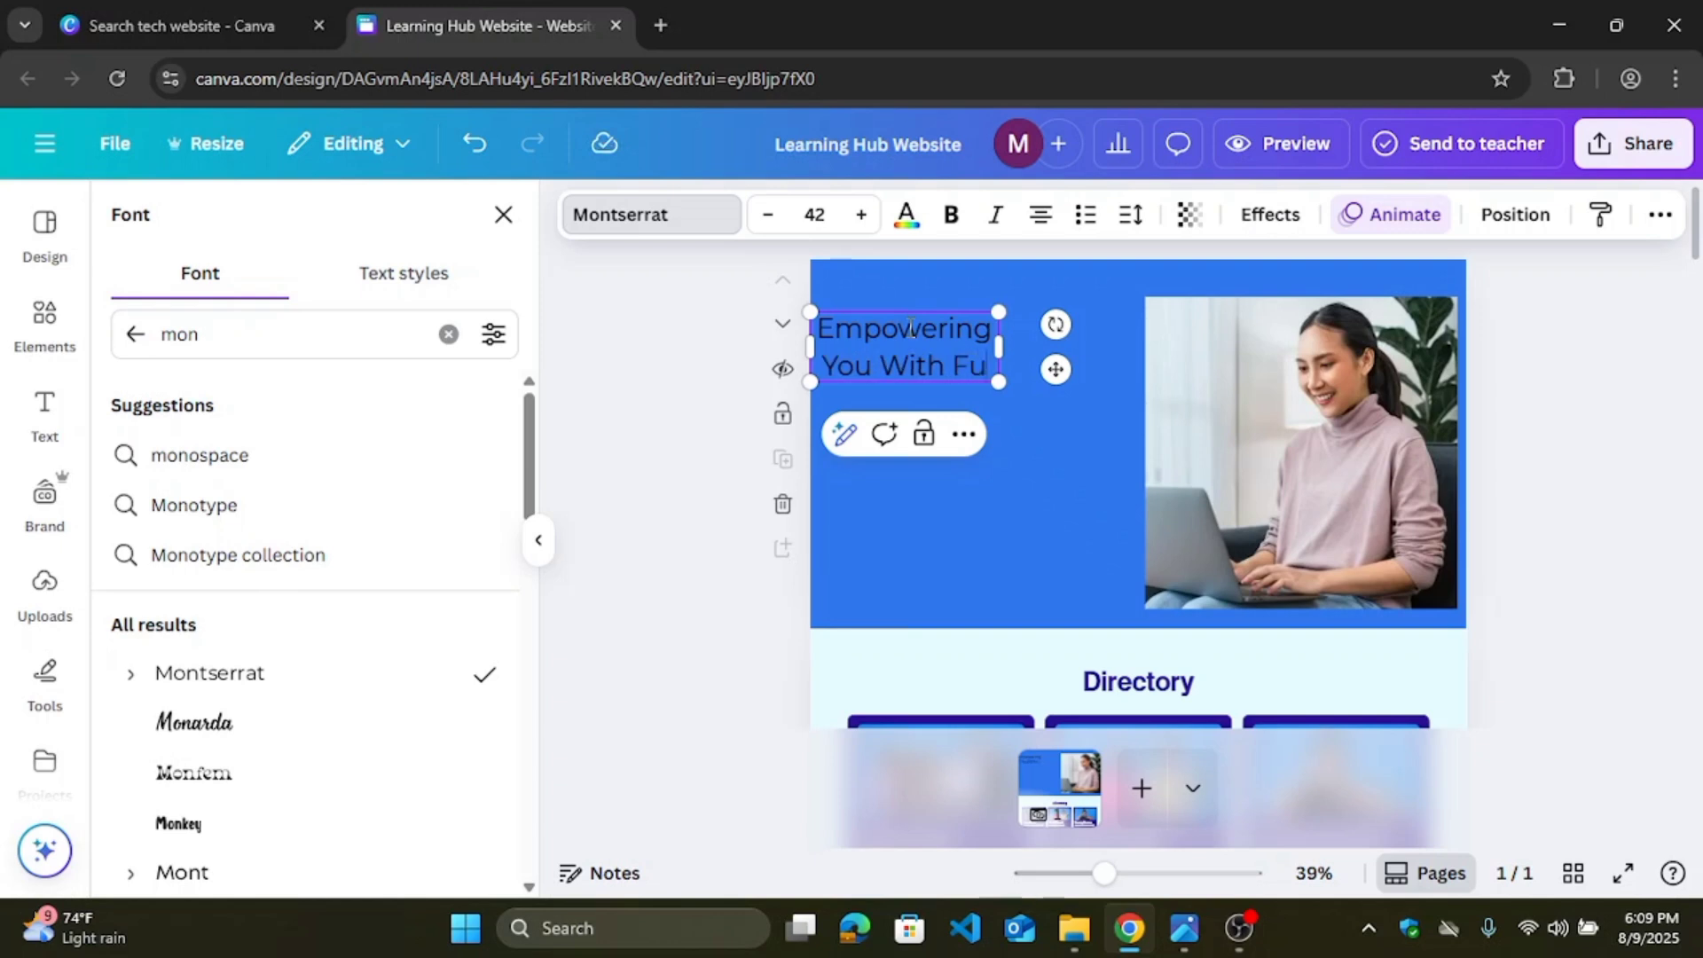
pyautogui.write('ture ')
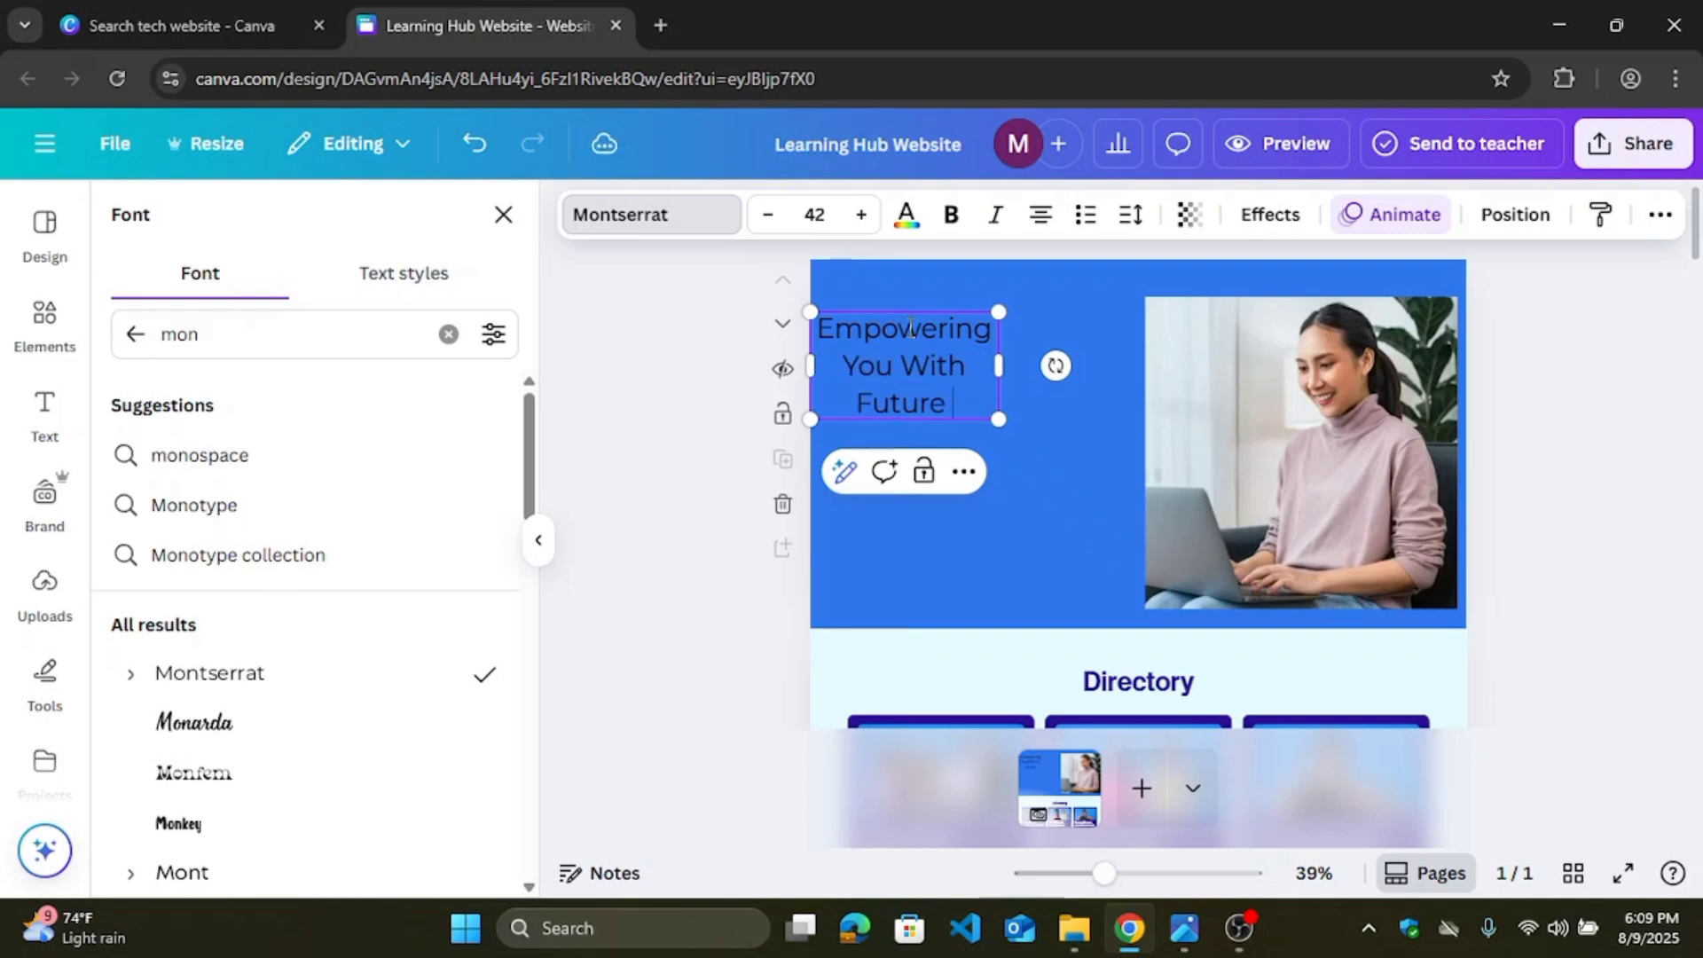
pyautogui.write('Ready')
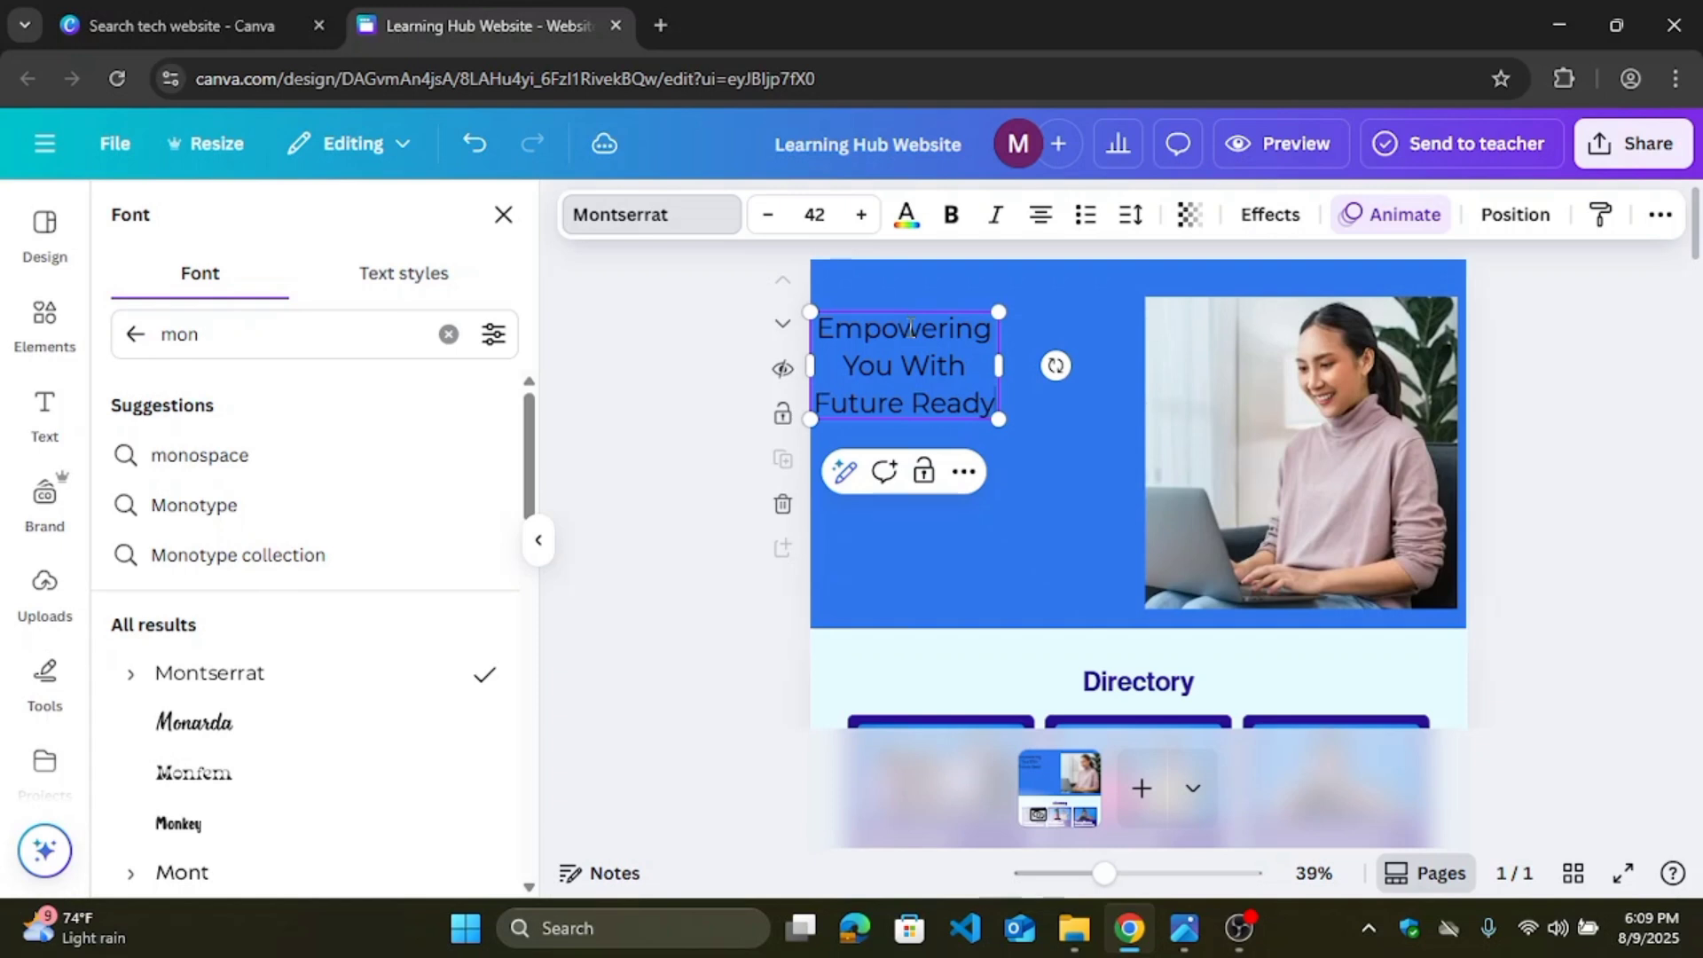
pyautogui.write(' Skills')
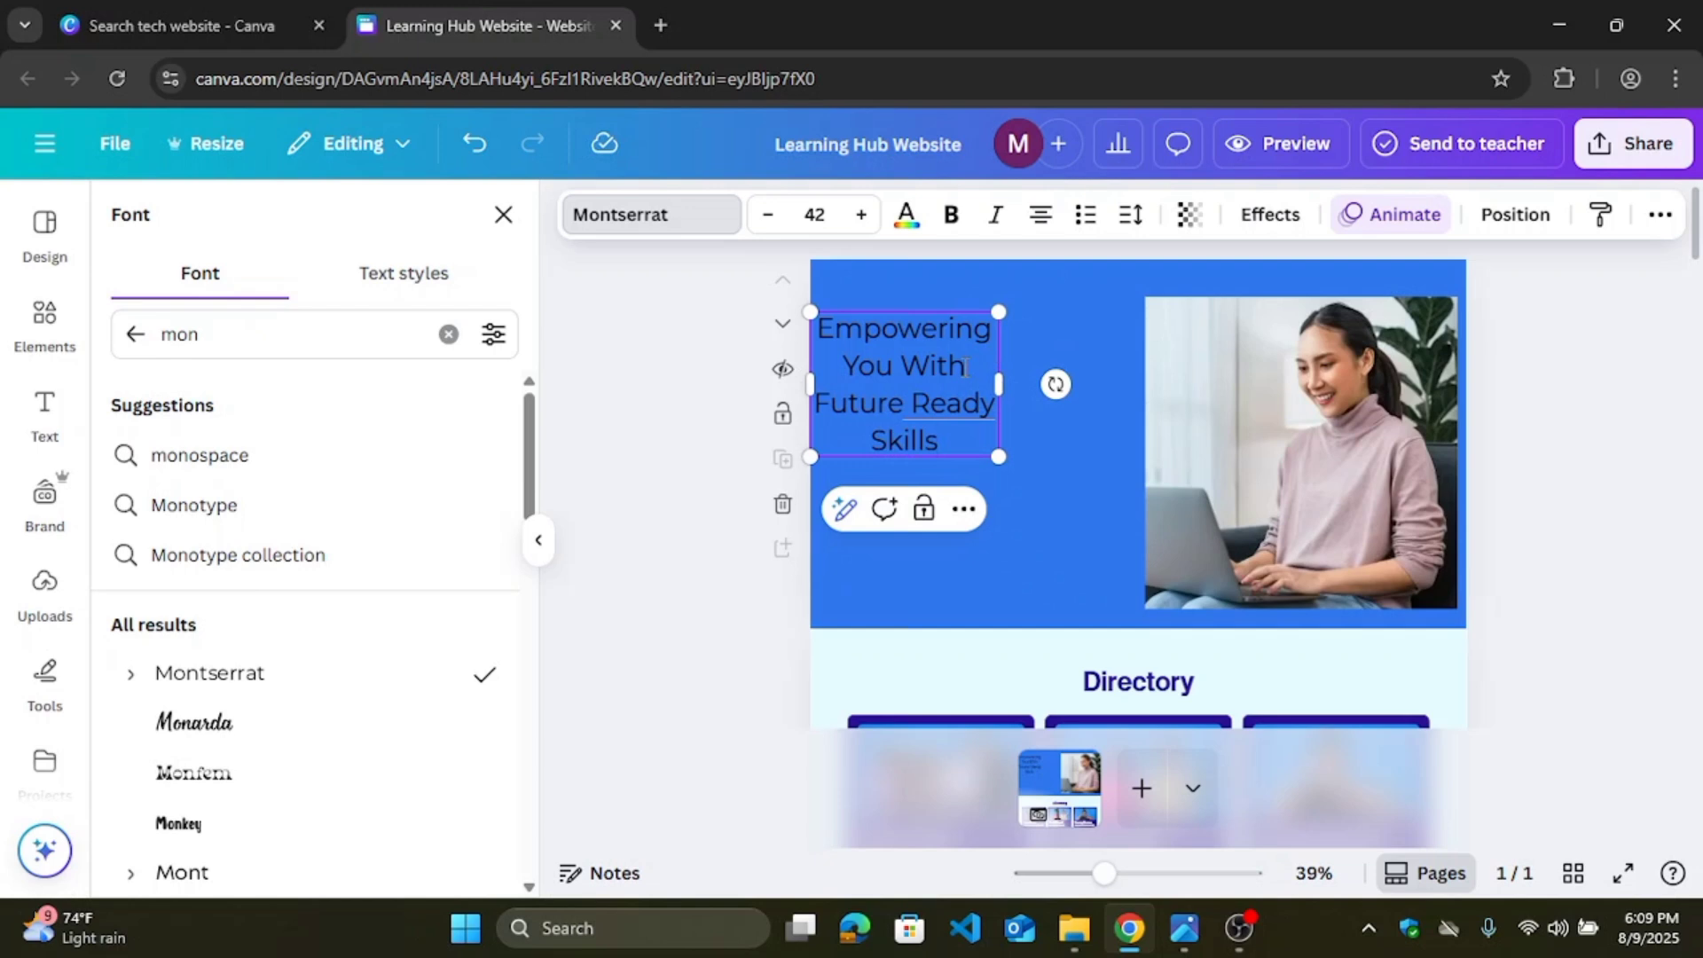
pyautogui.write(' -')
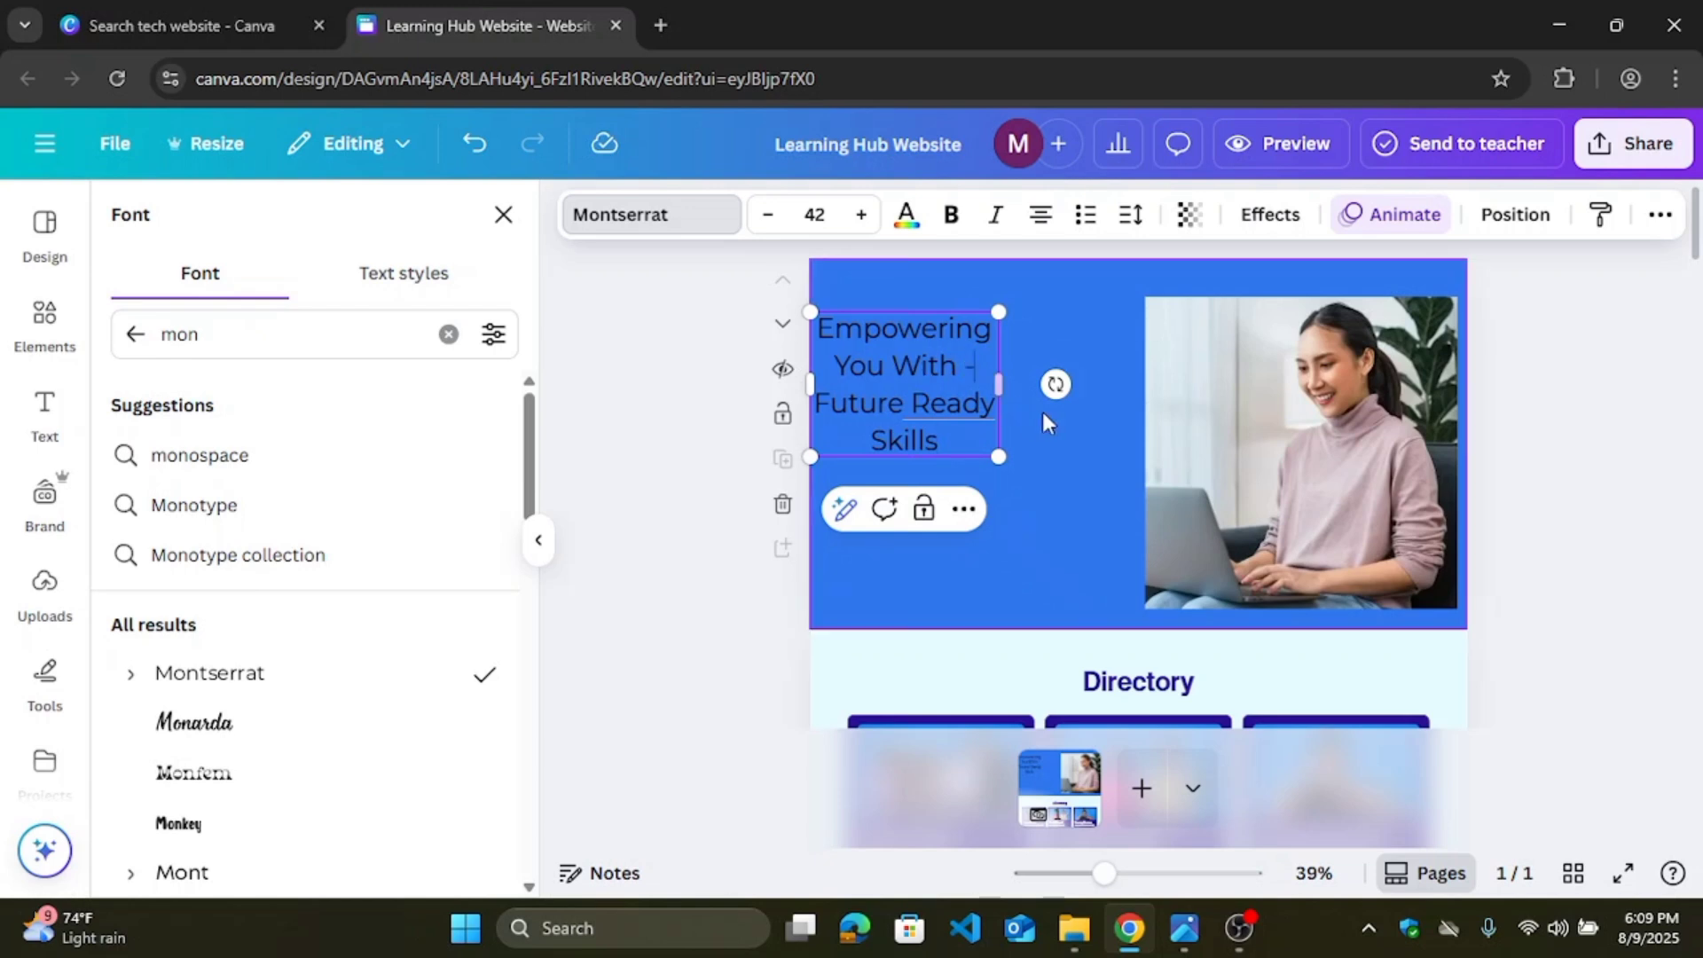
pyautogui.moveTo(999, 379); pyautogui.dragTo(1134, 383)
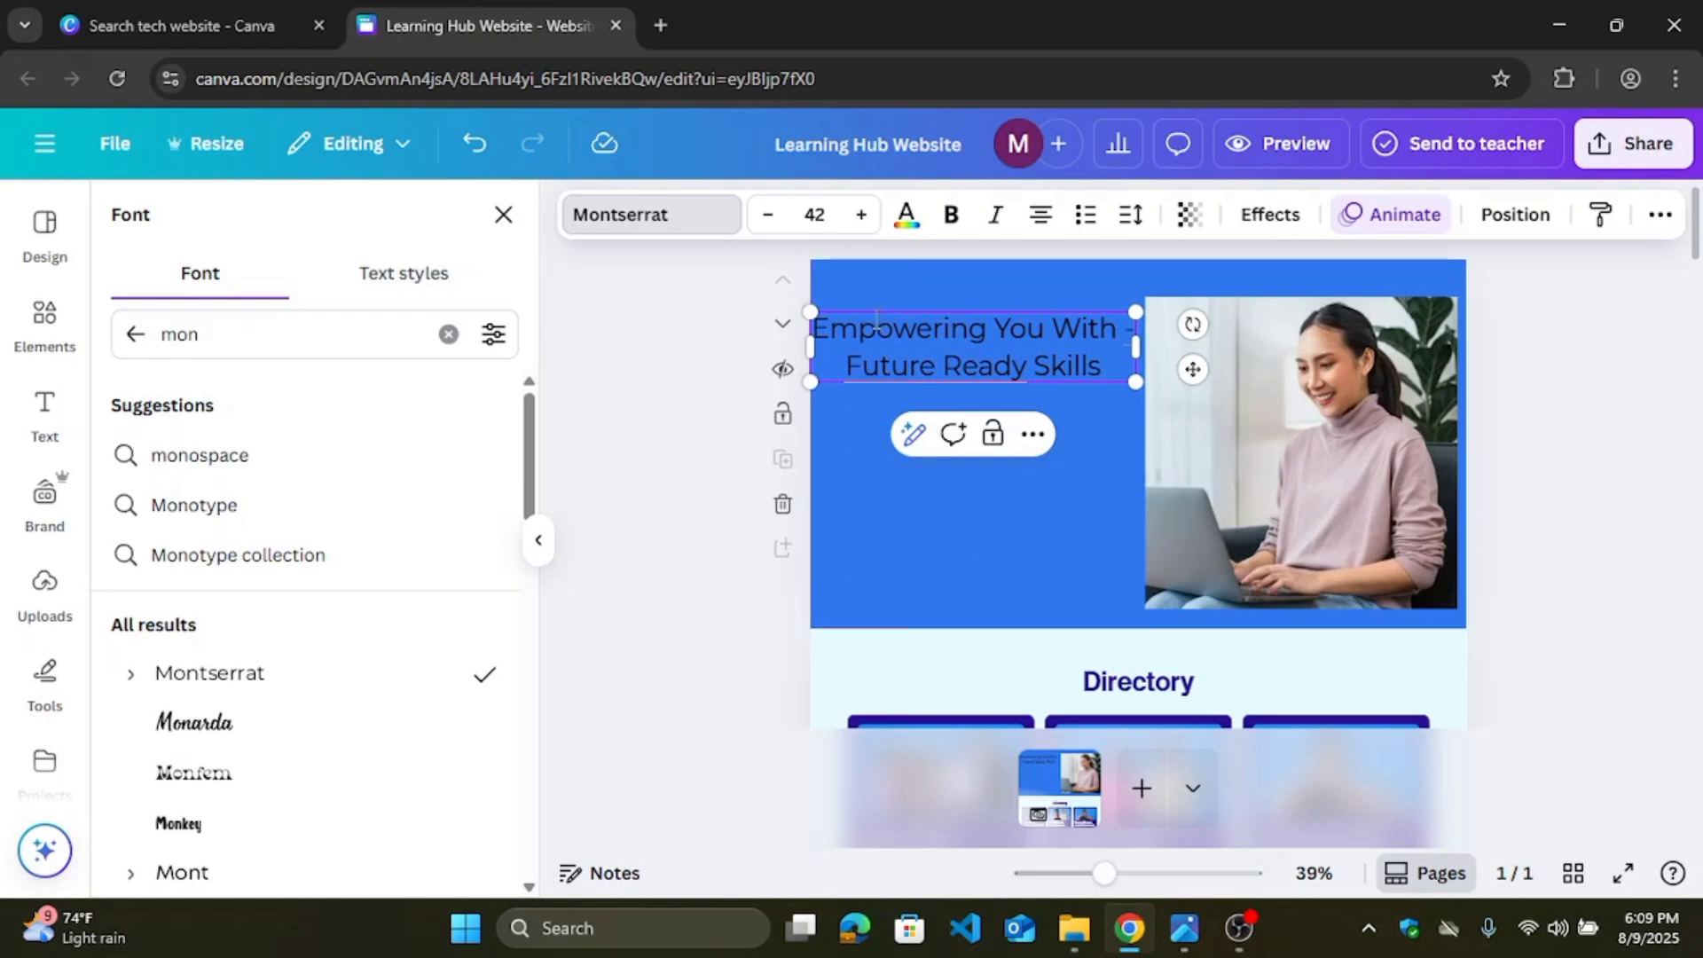
# Step: Change the color of the whole header headline to white from the default solid colors
pyautogui.click(908, 220)
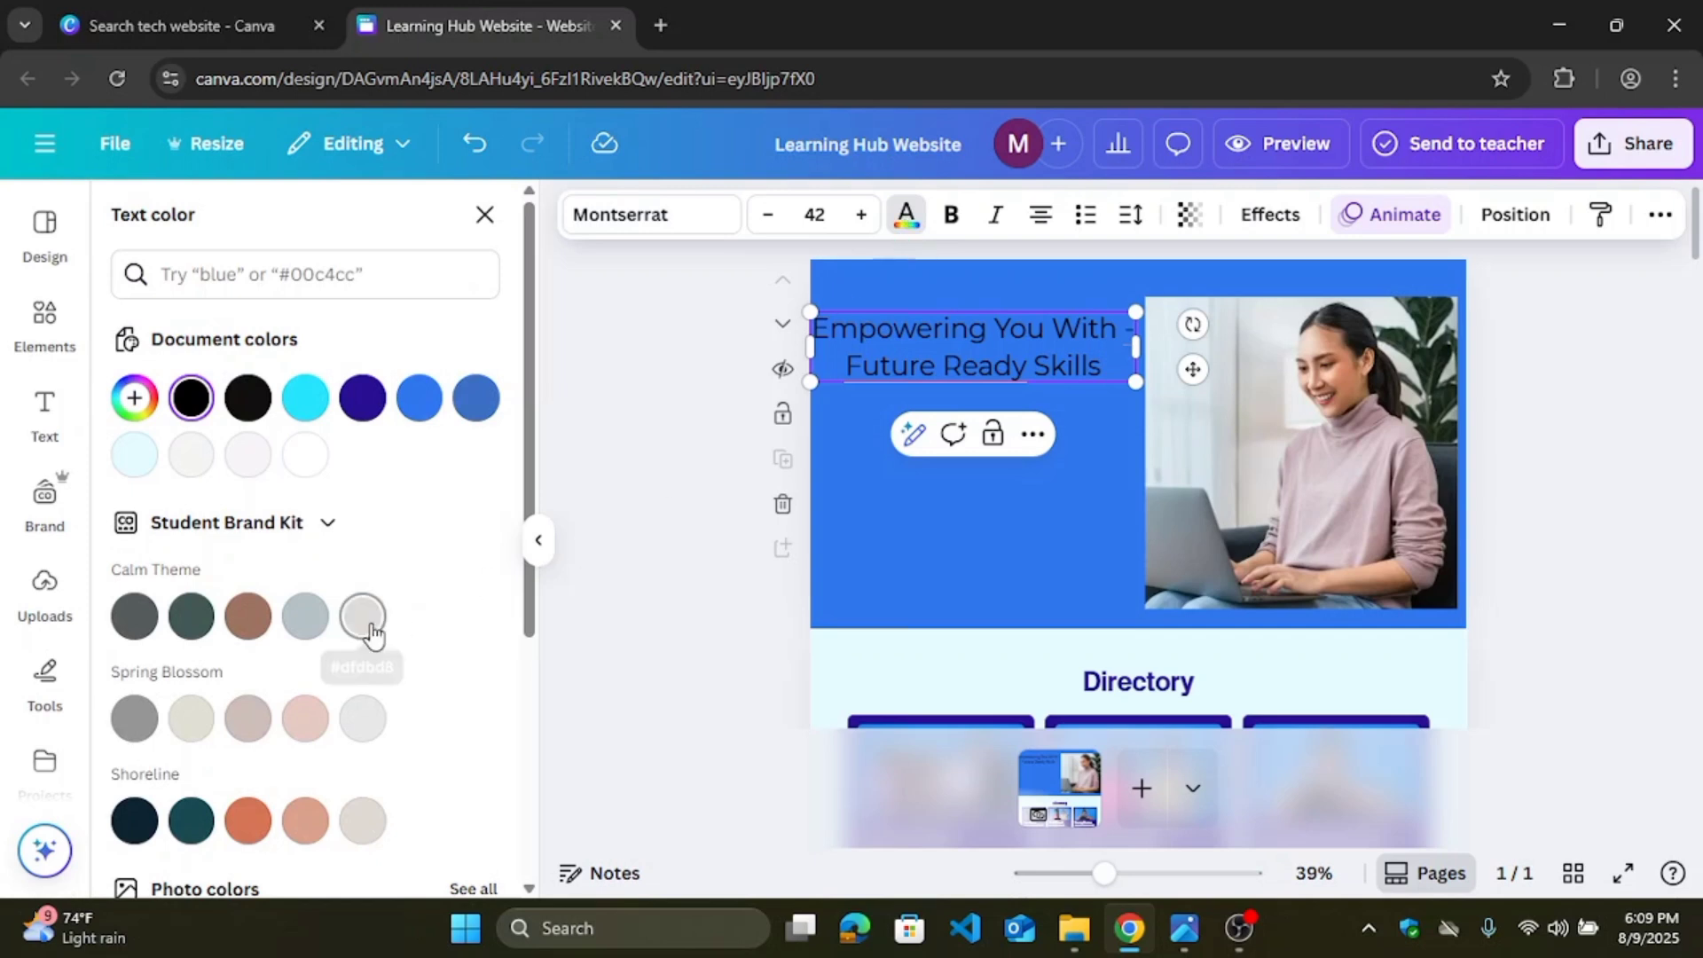
pyautogui.moveTo(524, 501); pyautogui.dragTo(535, 786)
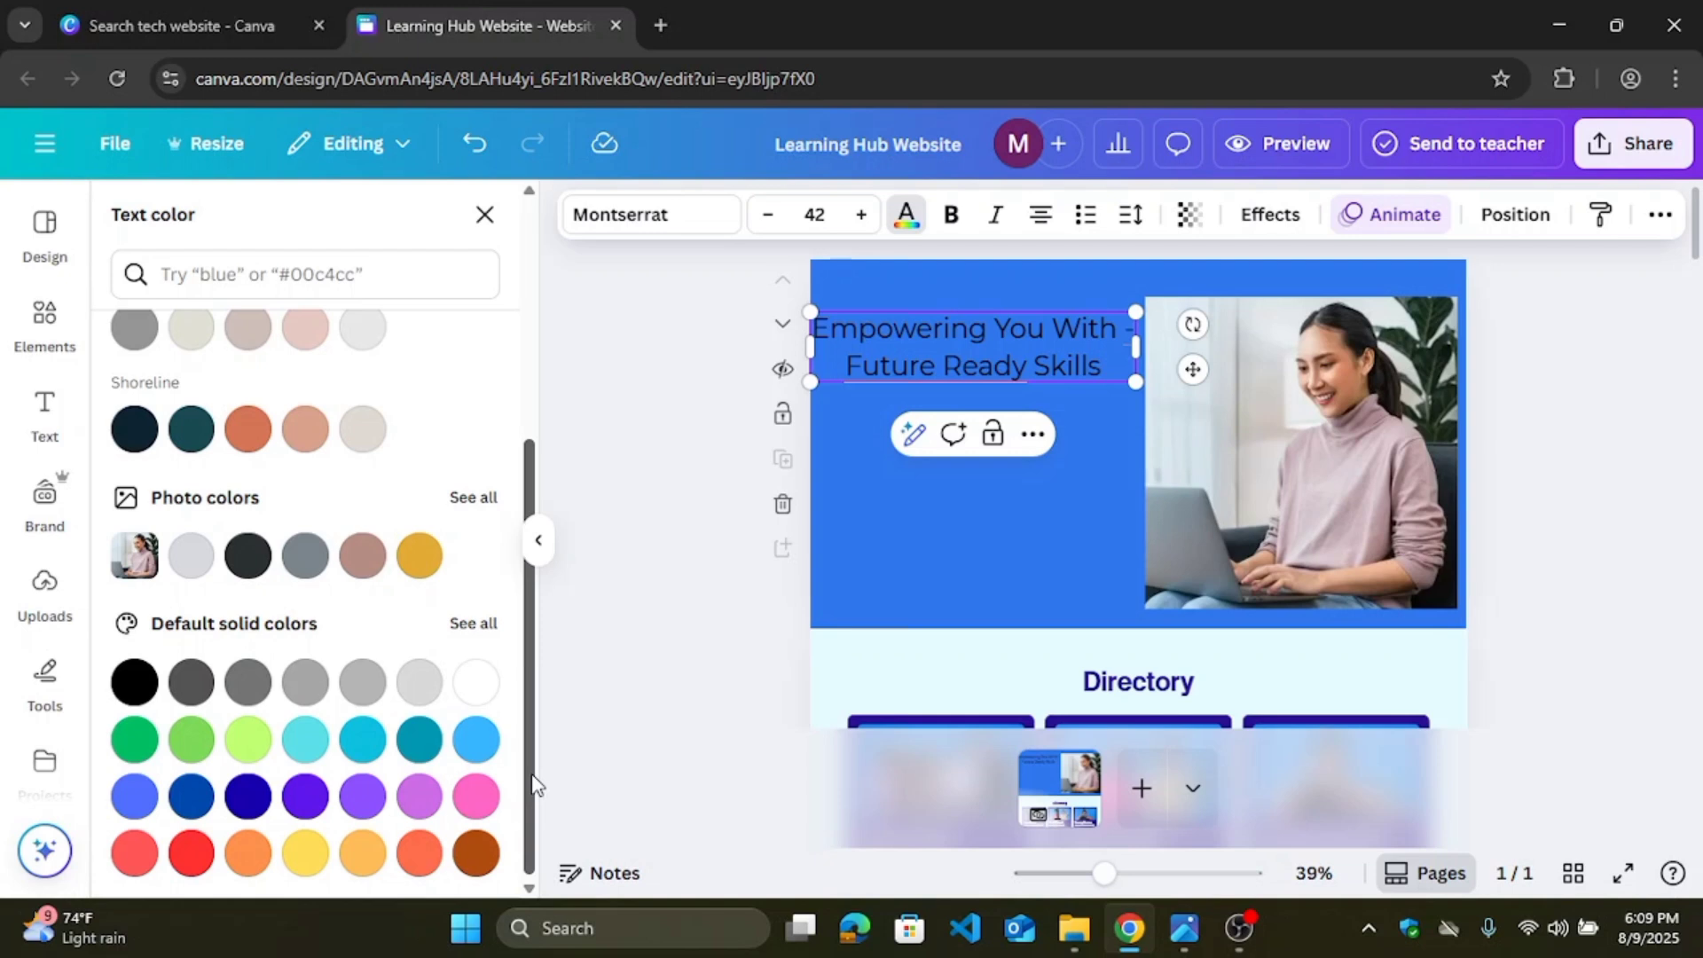
pyautogui.click(484, 684)
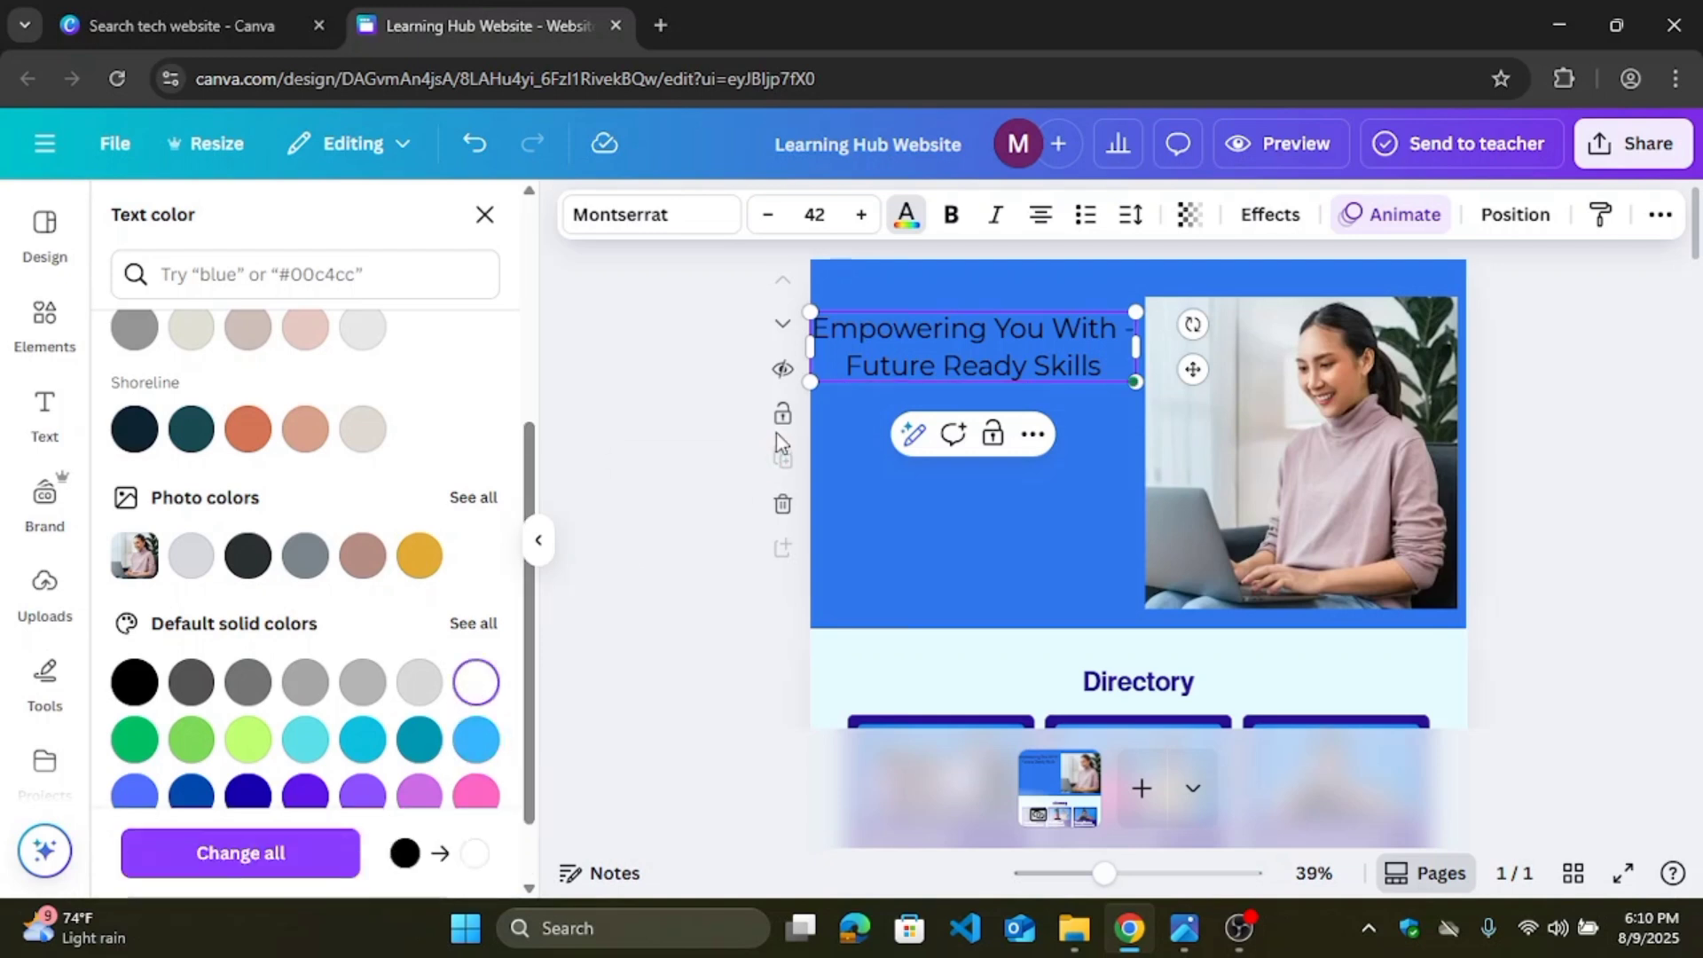
pyautogui.tripleClick(876, 345)
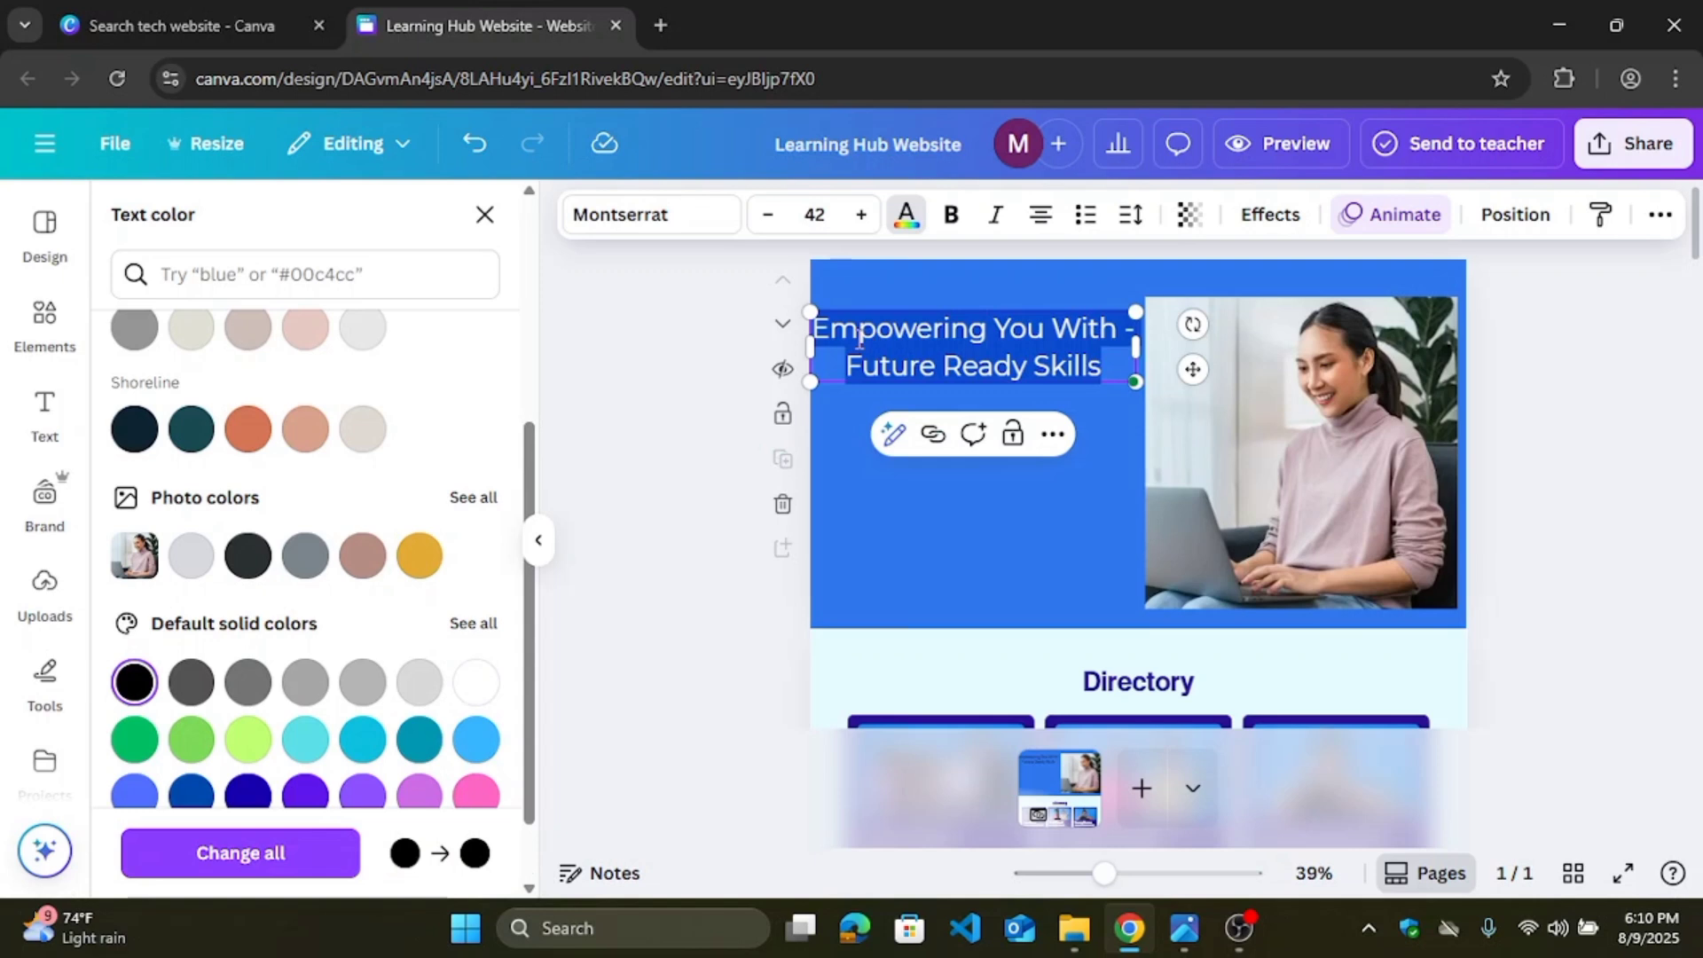
pyautogui.click(476, 684)
pyautogui.click(999, 500)
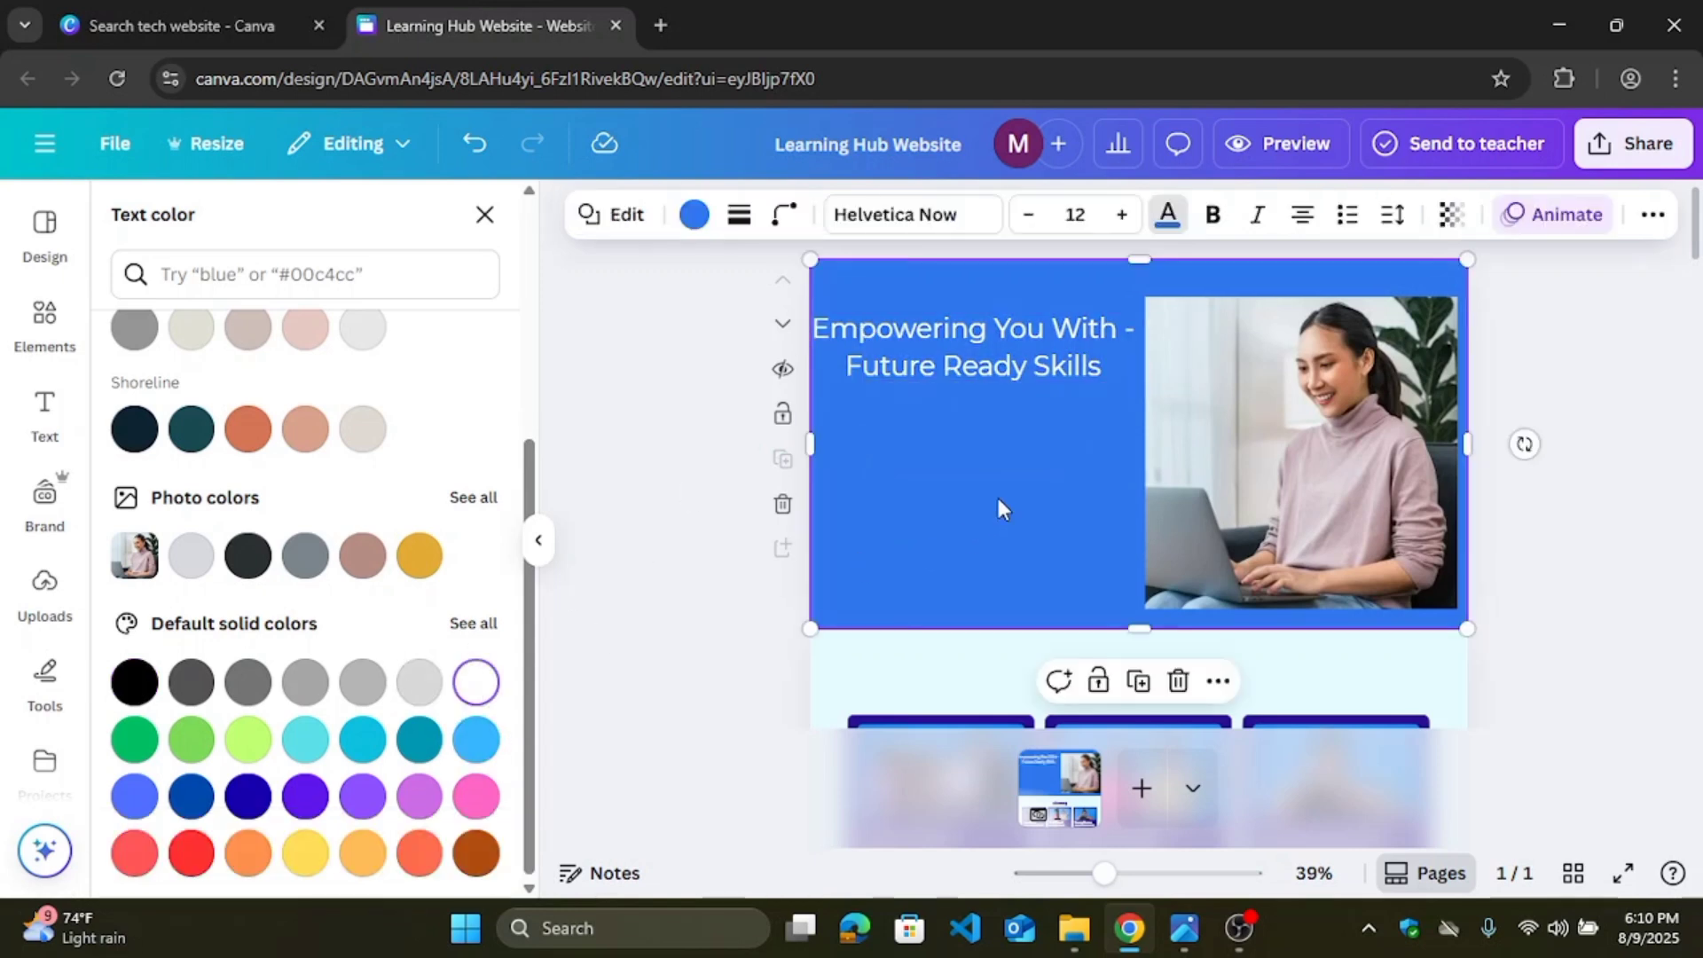
# Step: Set the header headline's font size to 50
pyautogui.click(1015, 332)
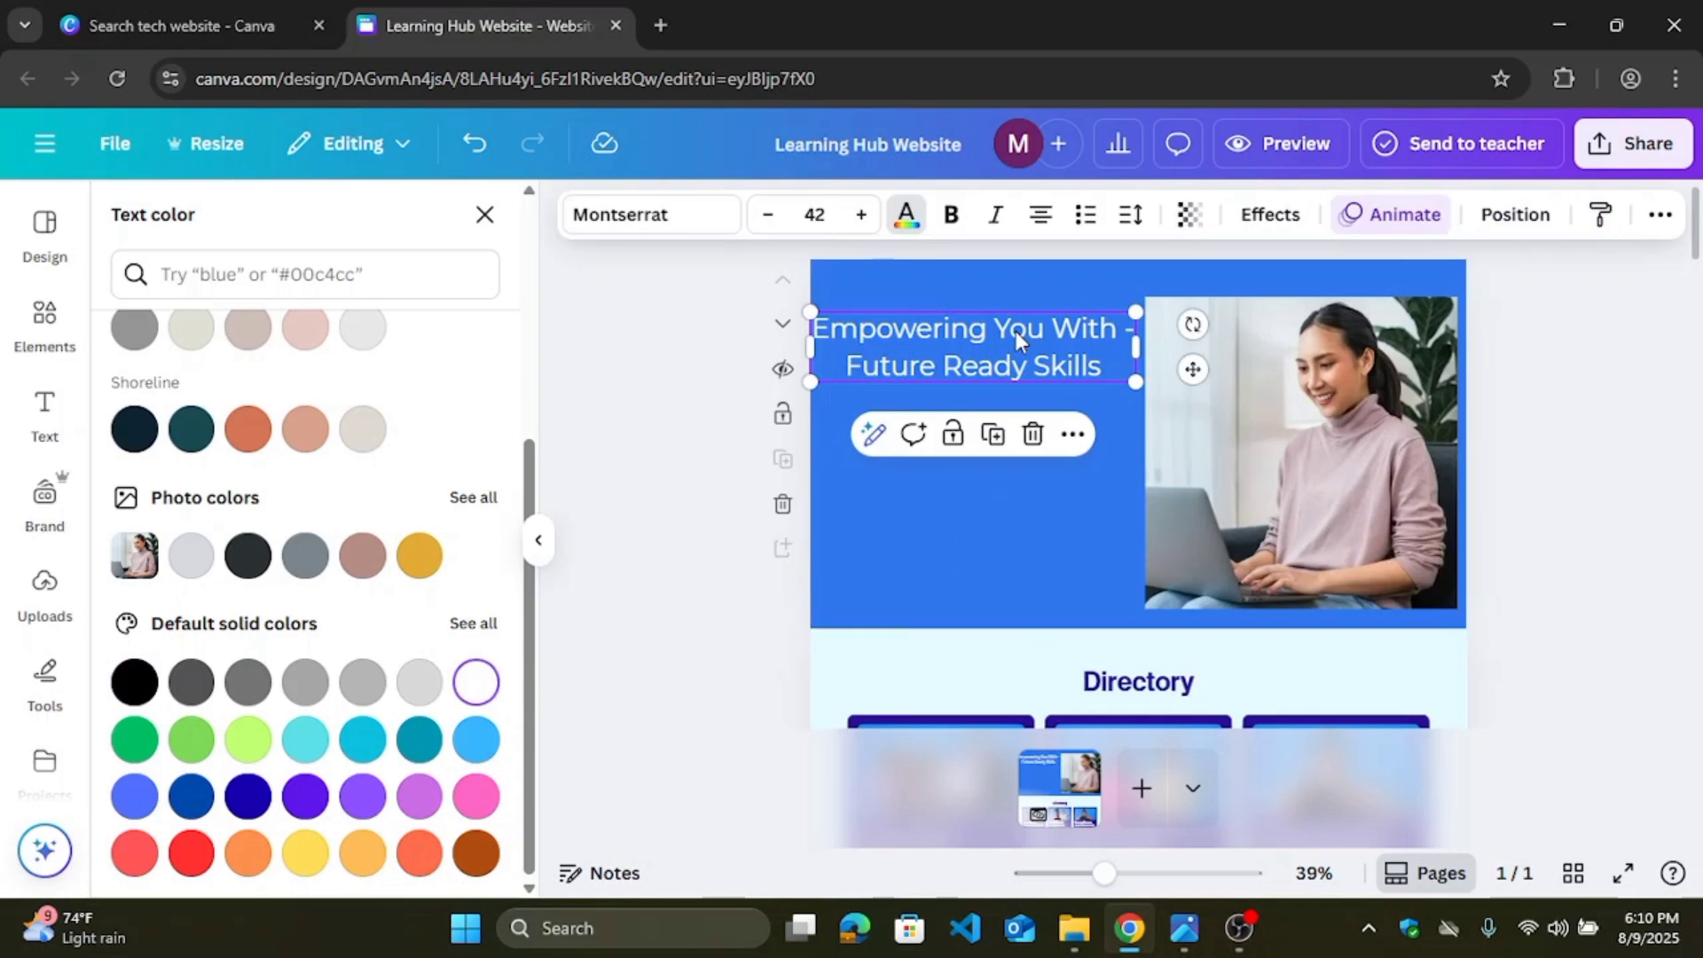
pyautogui.click(862, 215)
pyautogui.click(861, 215)
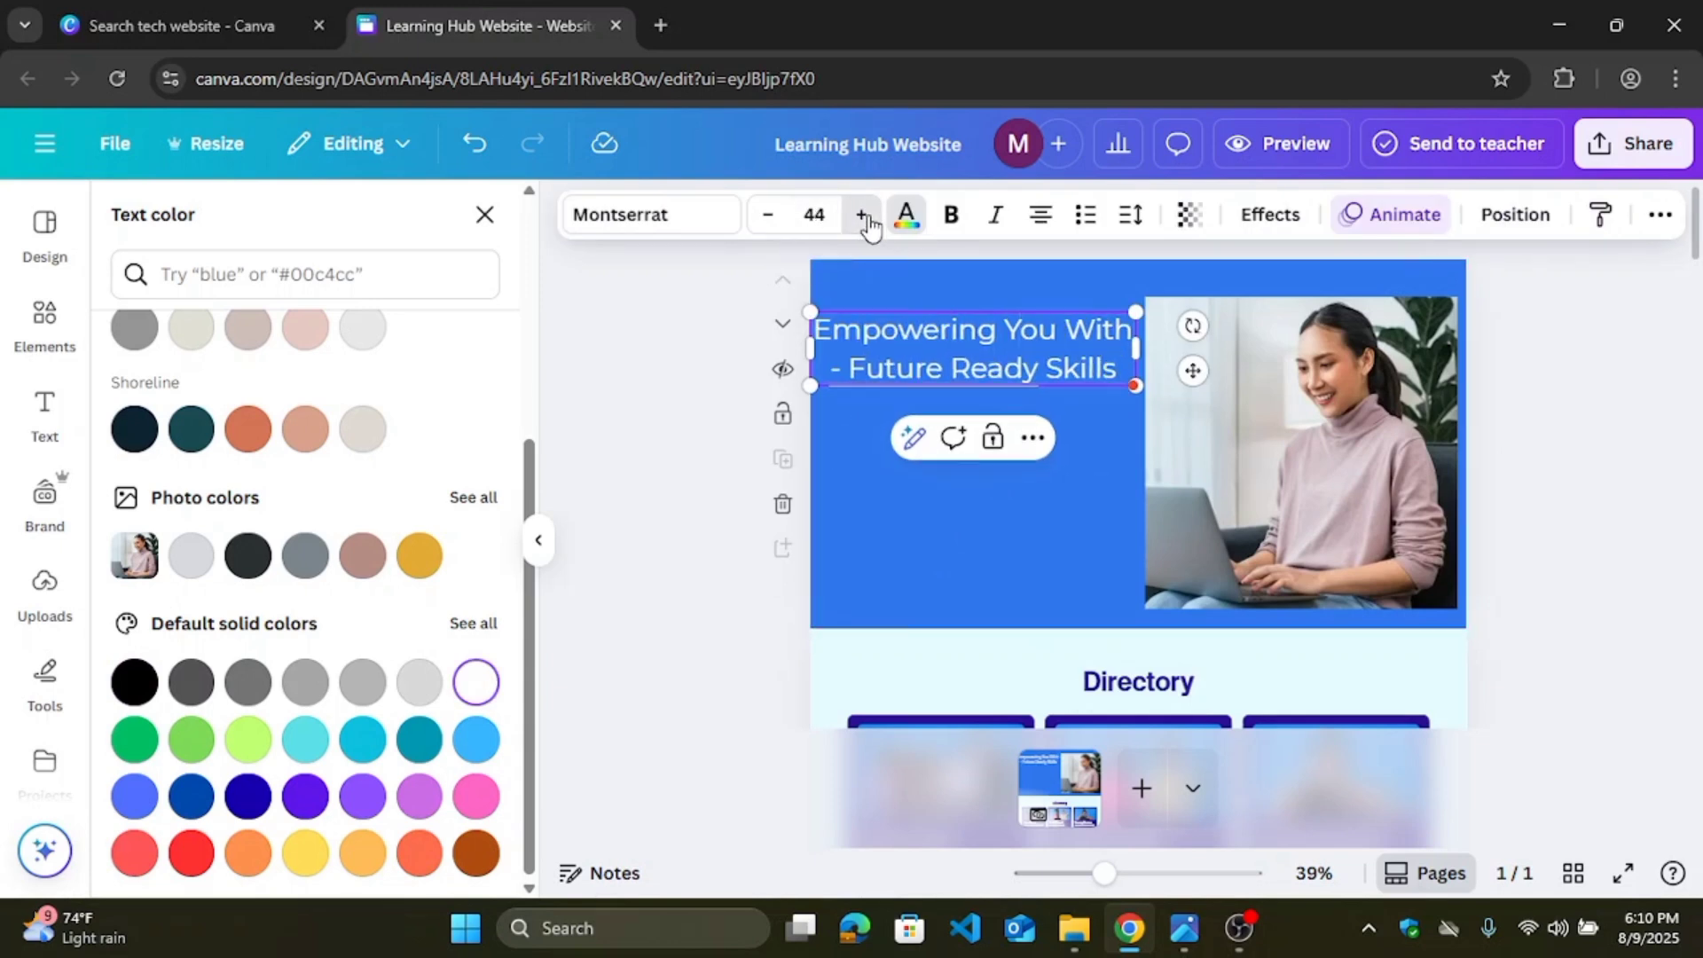
pyautogui.click(862, 215)
pyautogui.click(861, 216)
pyautogui.click(861, 216)
pyautogui.click(862, 216)
pyautogui.click(864, 218)
pyautogui.click(863, 217)
pyautogui.click(863, 217)
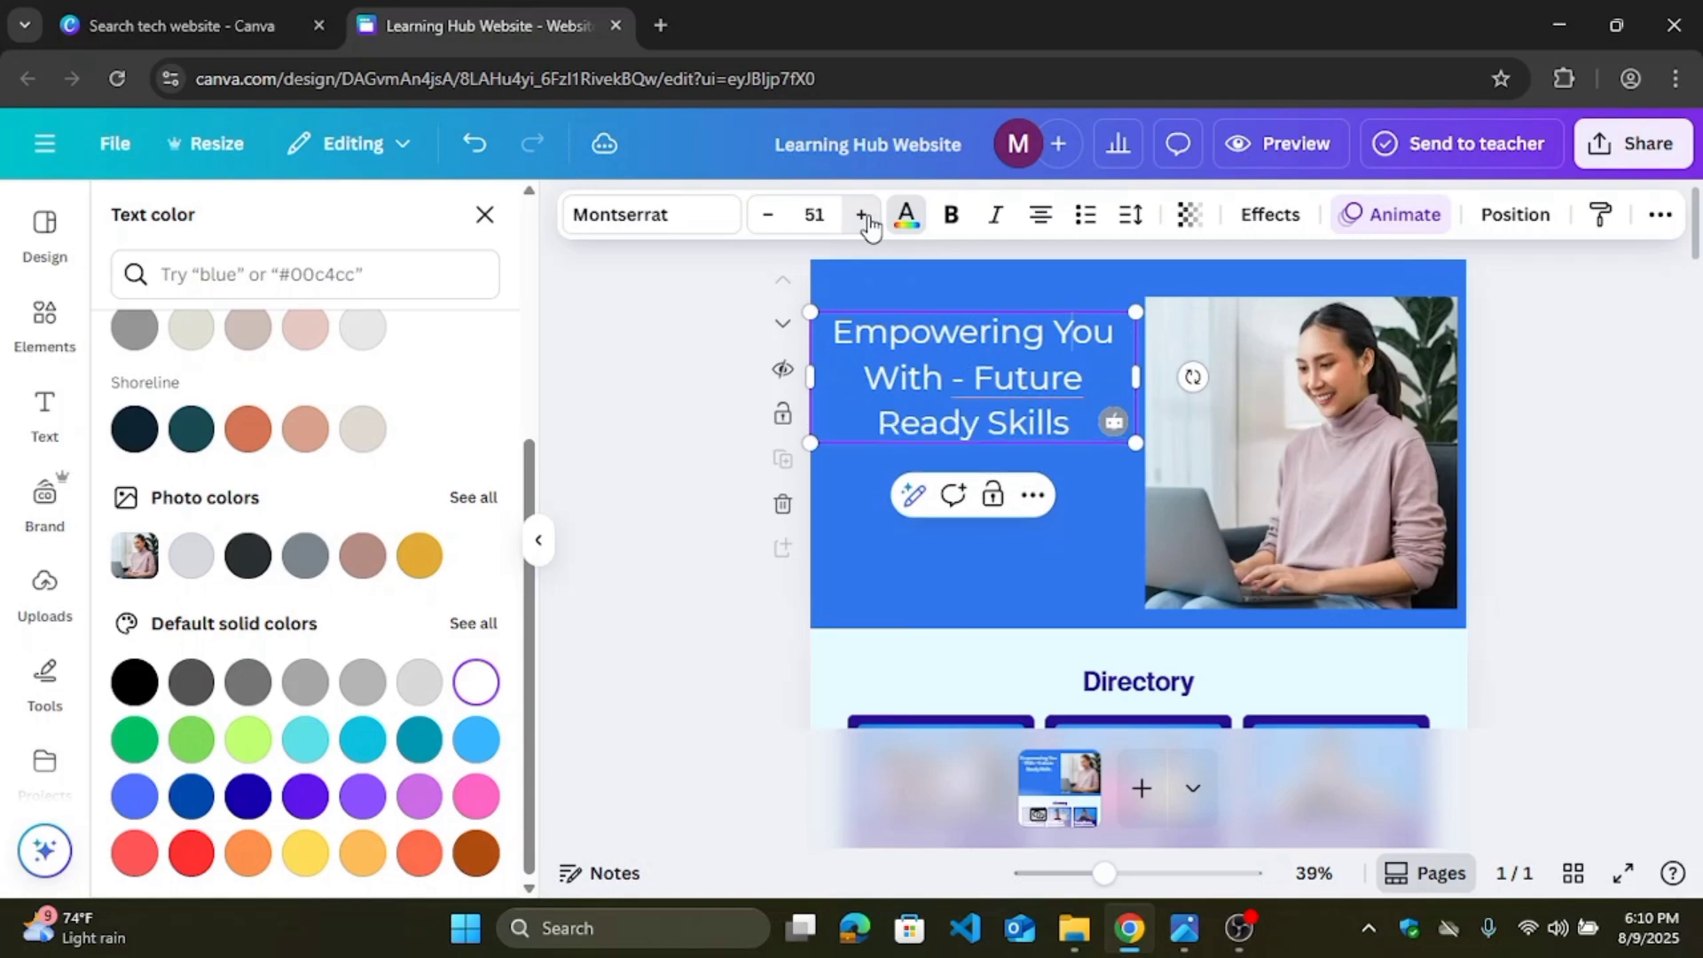
pyautogui.click(863, 217)
pyautogui.click(863, 217)
pyautogui.click(863, 217)
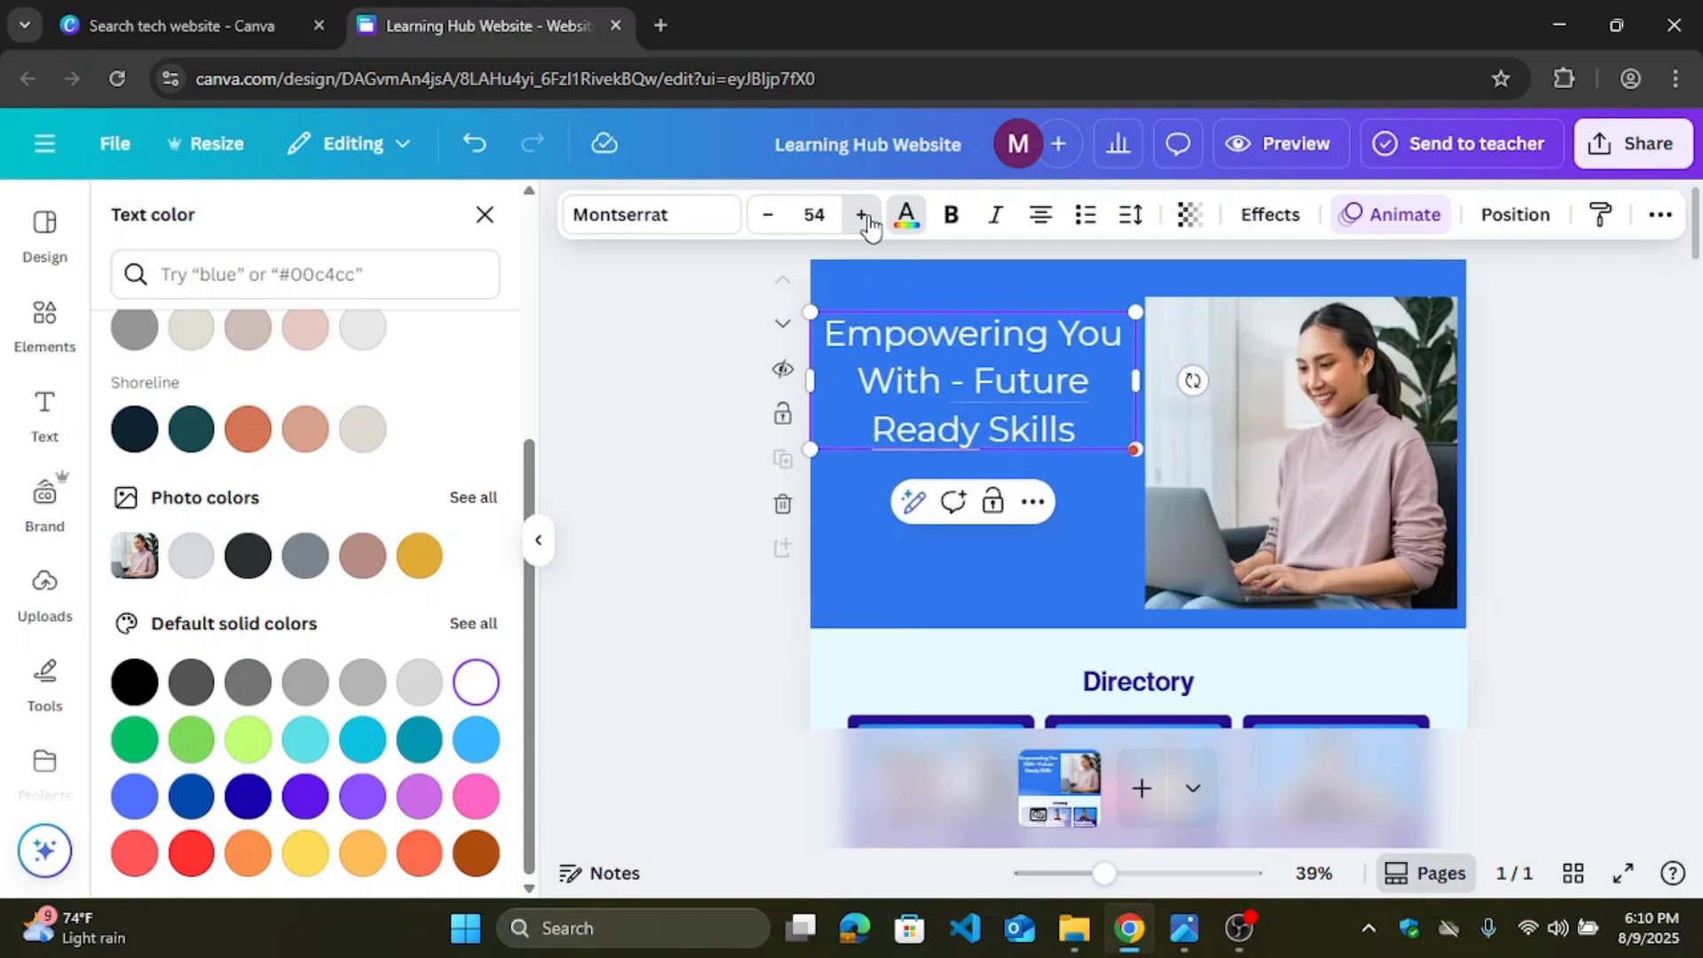
pyautogui.click(863, 217)
pyautogui.click(863, 218)
pyautogui.click(864, 218)
pyautogui.click(863, 217)
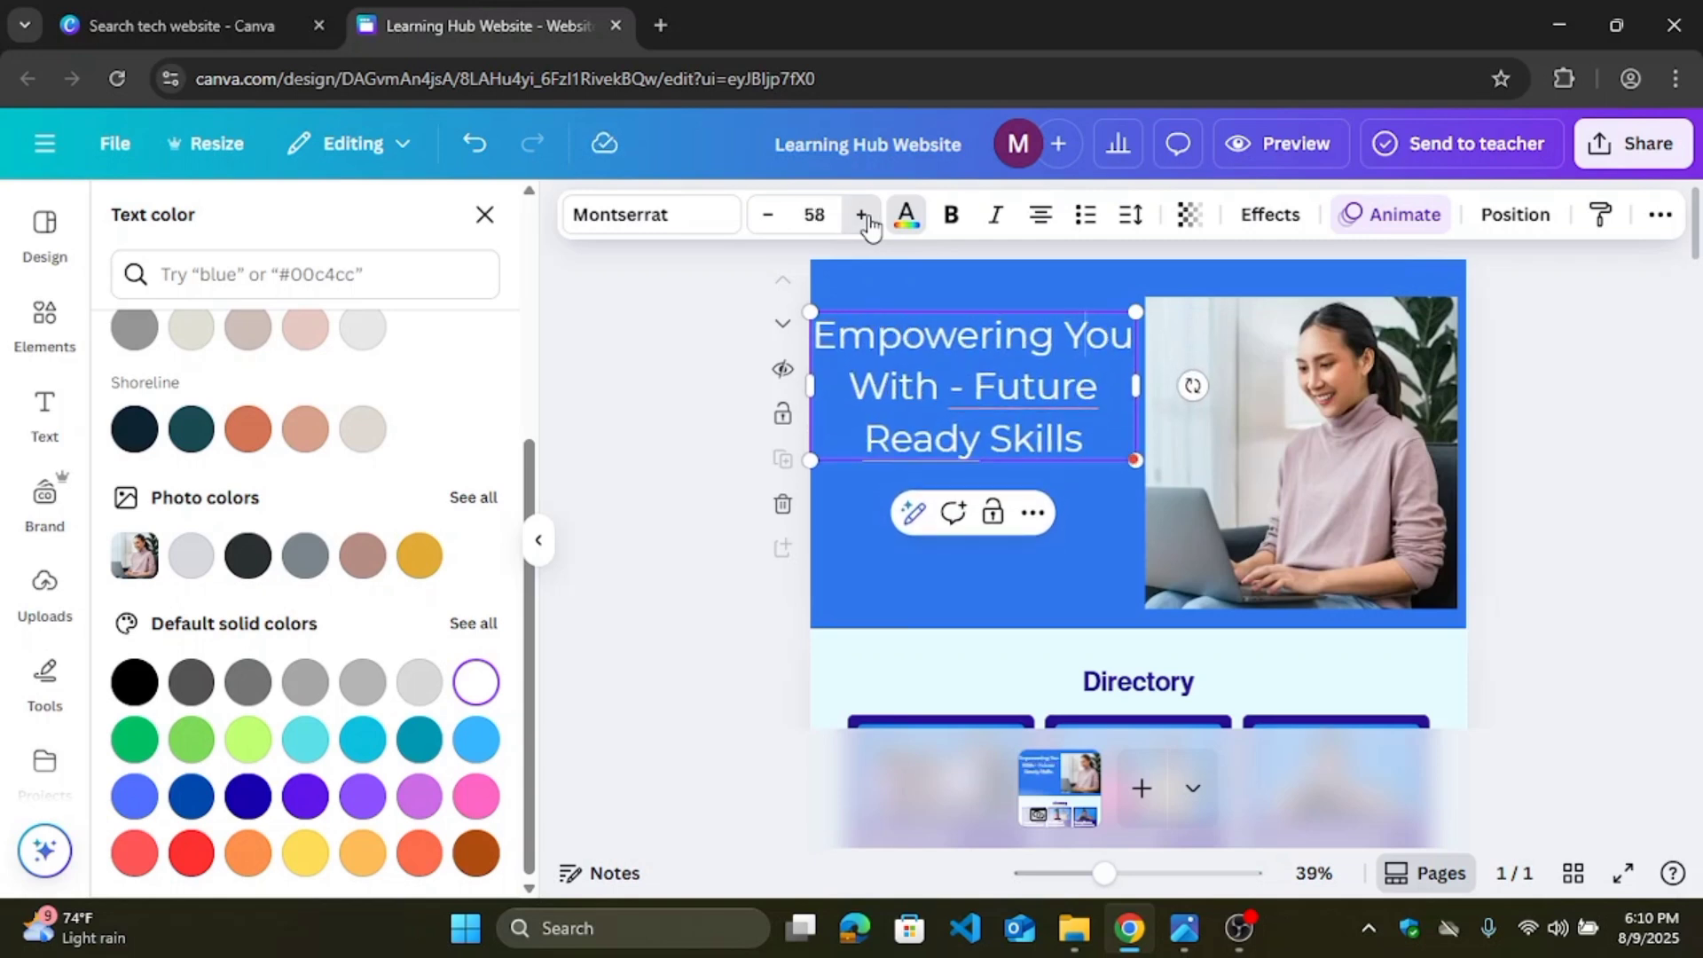
pyautogui.click(864, 218)
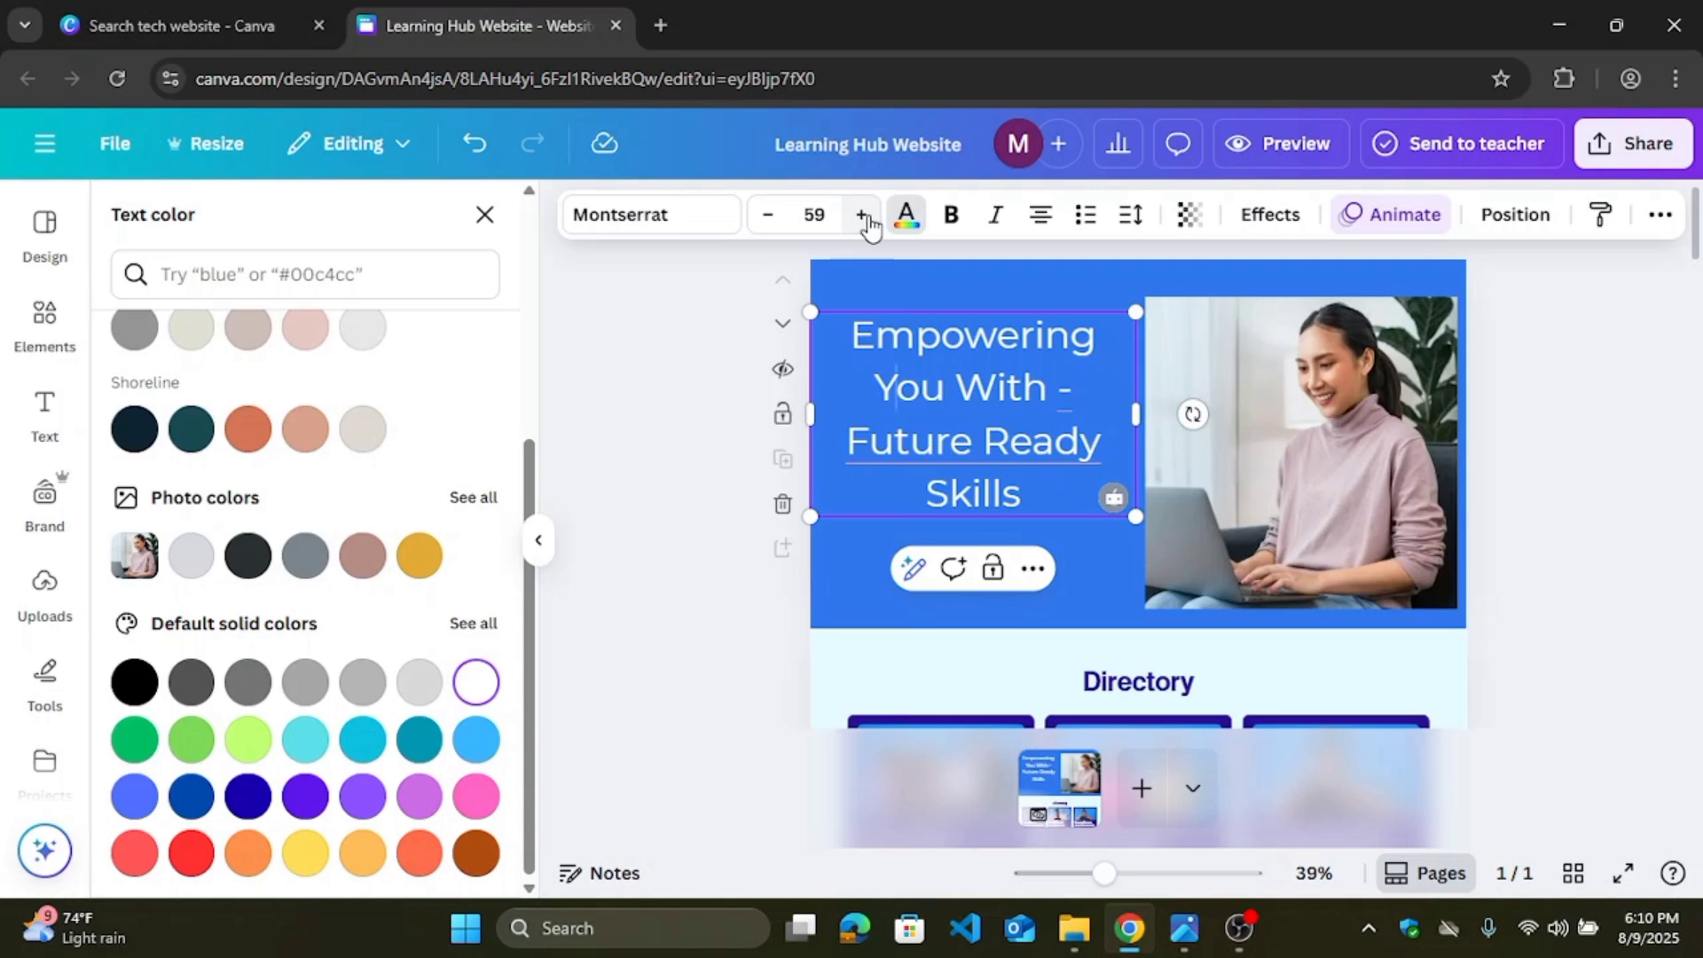
pyautogui.click(768, 217)
pyautogui.click(768, 217)
pyautogui.click(768, 220)
pyautogui.click(768, 220)
pyautogui.click(768, 220)
pyautogui.click(768, 220)
pyautogui.click(768, 220)
pyautogui.click(768, 220)
pyautogui.click(768, 220)
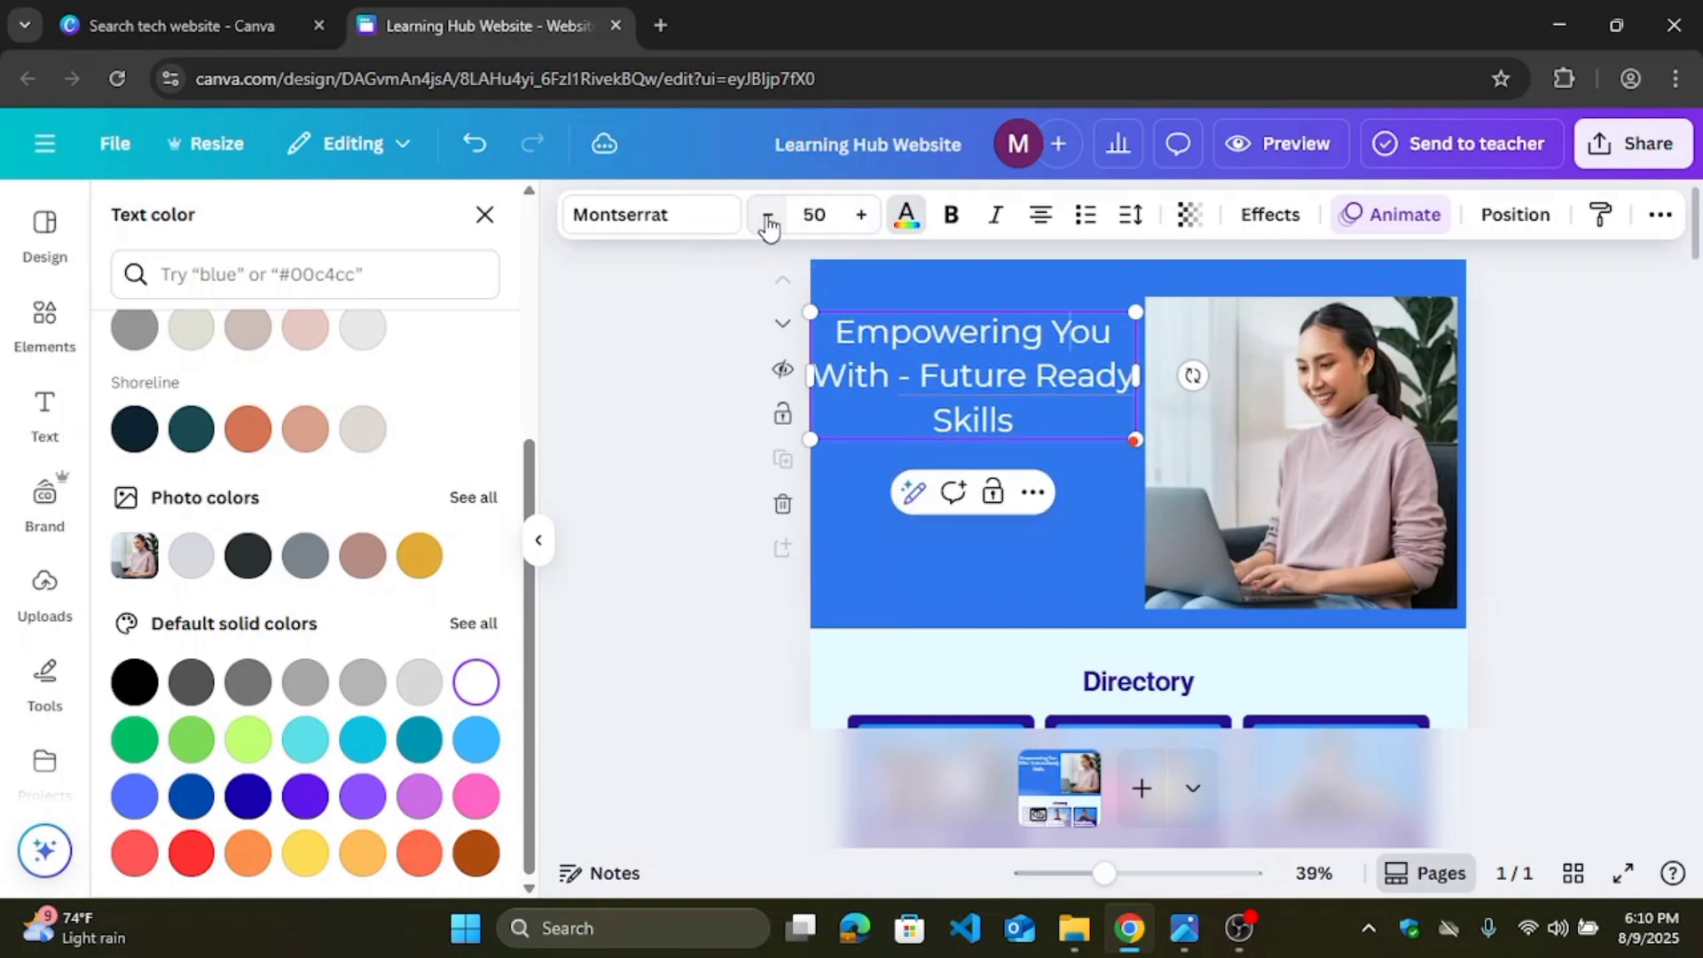
# Step: Move the headline slightly up so that its text box lines up with the top edge of the photo
pyautogui.click(1067, 550)
pyautogui.click(981, 365)
pyautogui.moveTo(981, 365); pyautogui.dragTo(985, 347)
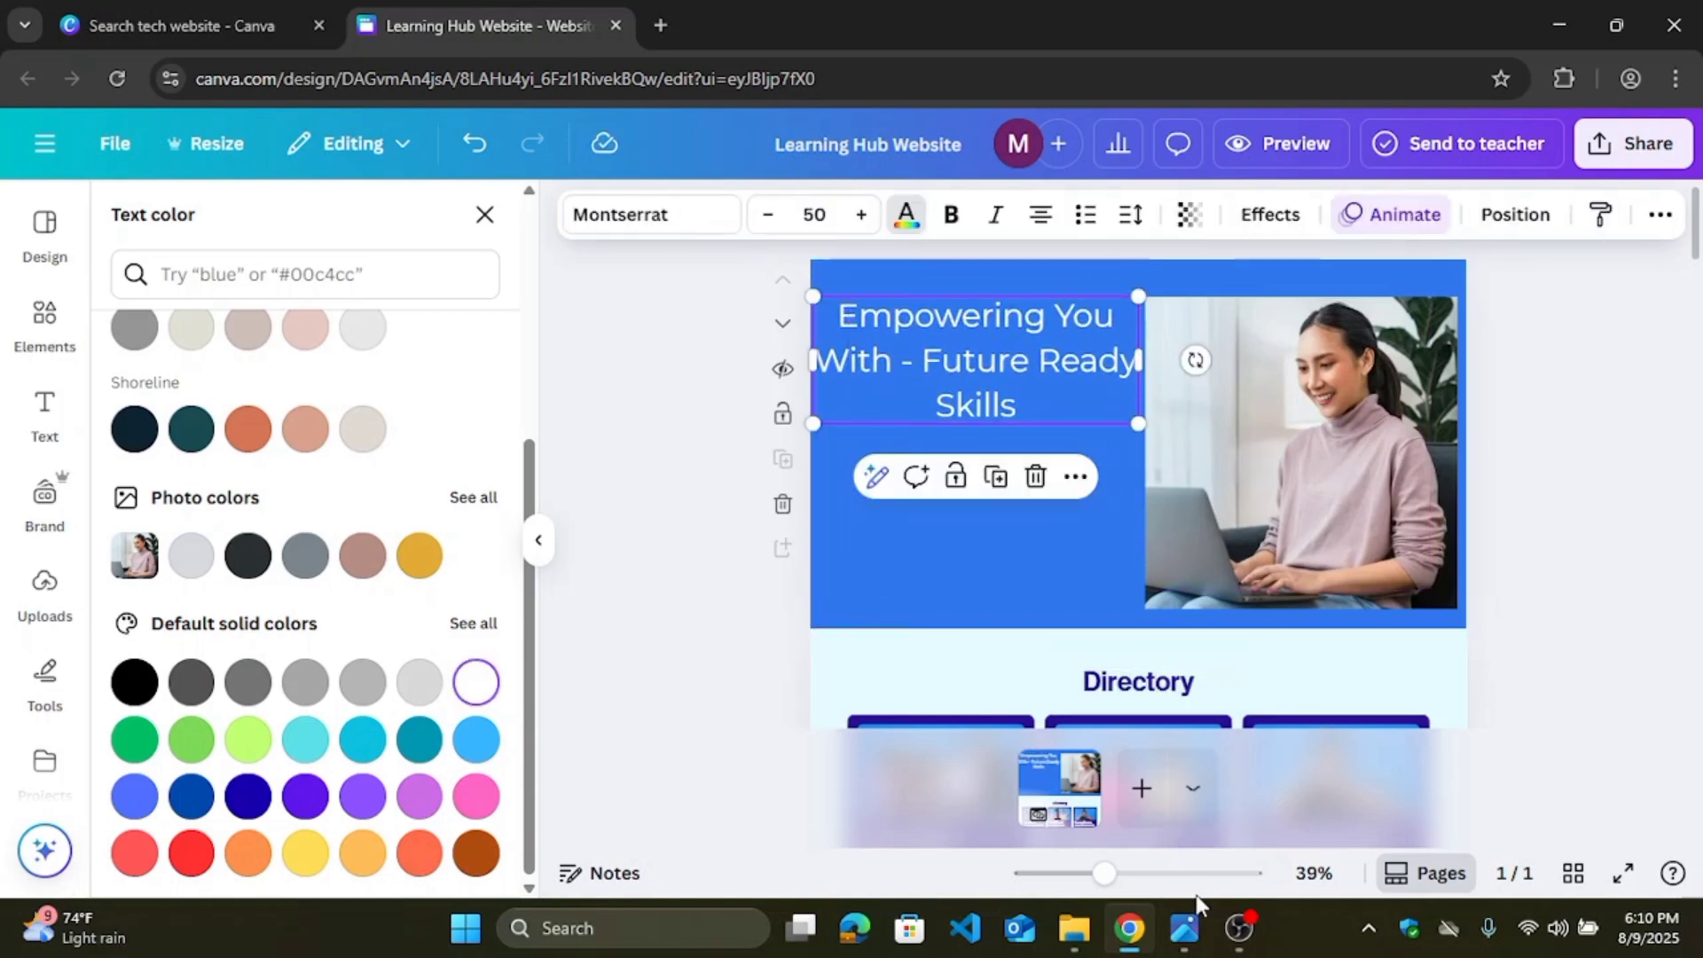
# Step: Compare the headline with the Mockup.png preview, make it bold, and move it closer to the top of the blue header
pyautogui.moveTo(1187, 932)
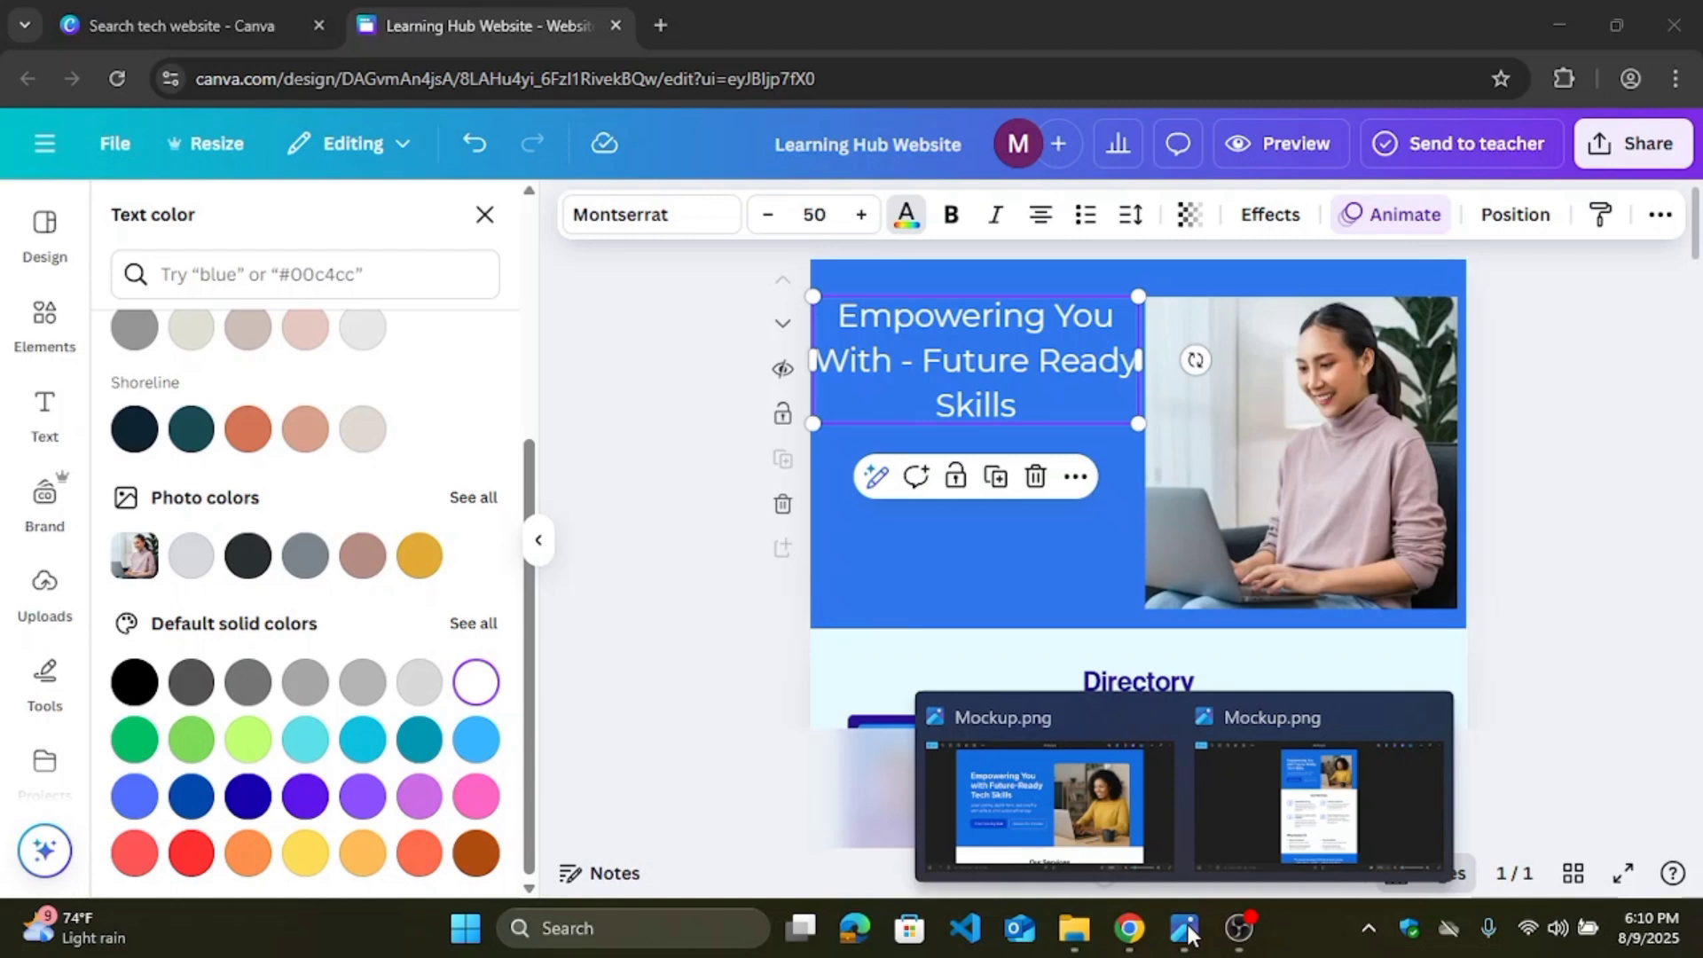
pyautogui.click(936, 408)
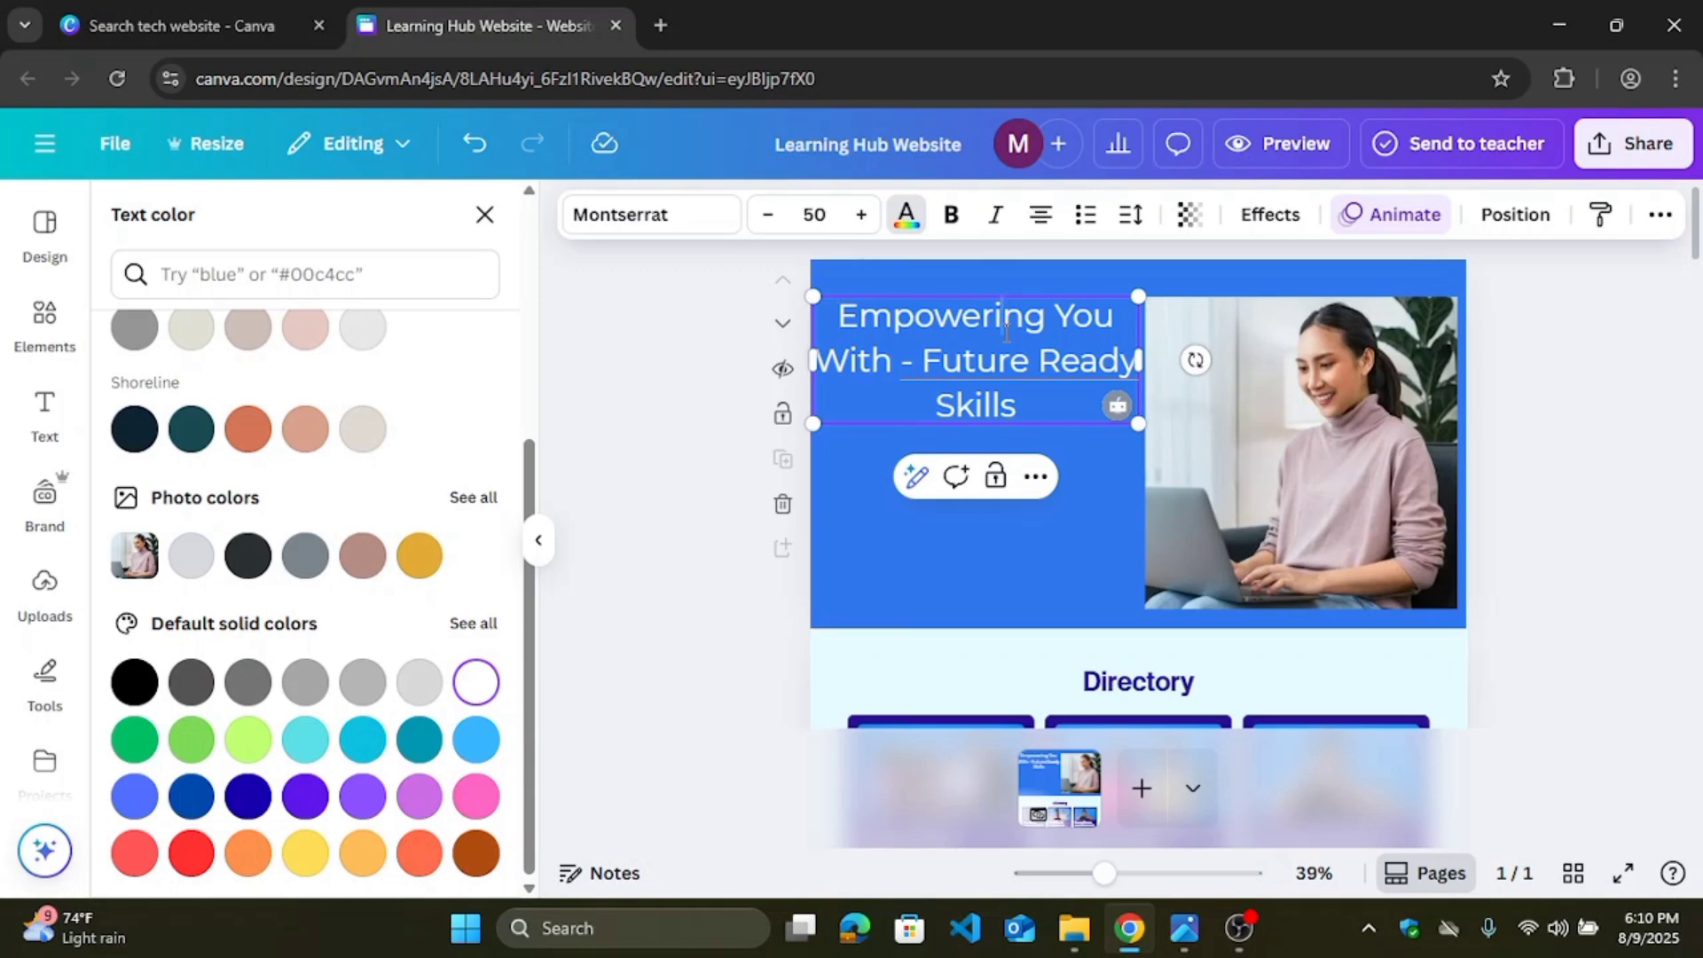
pyautogui.click(1077, 543)
pyautogui.click(999, 327)
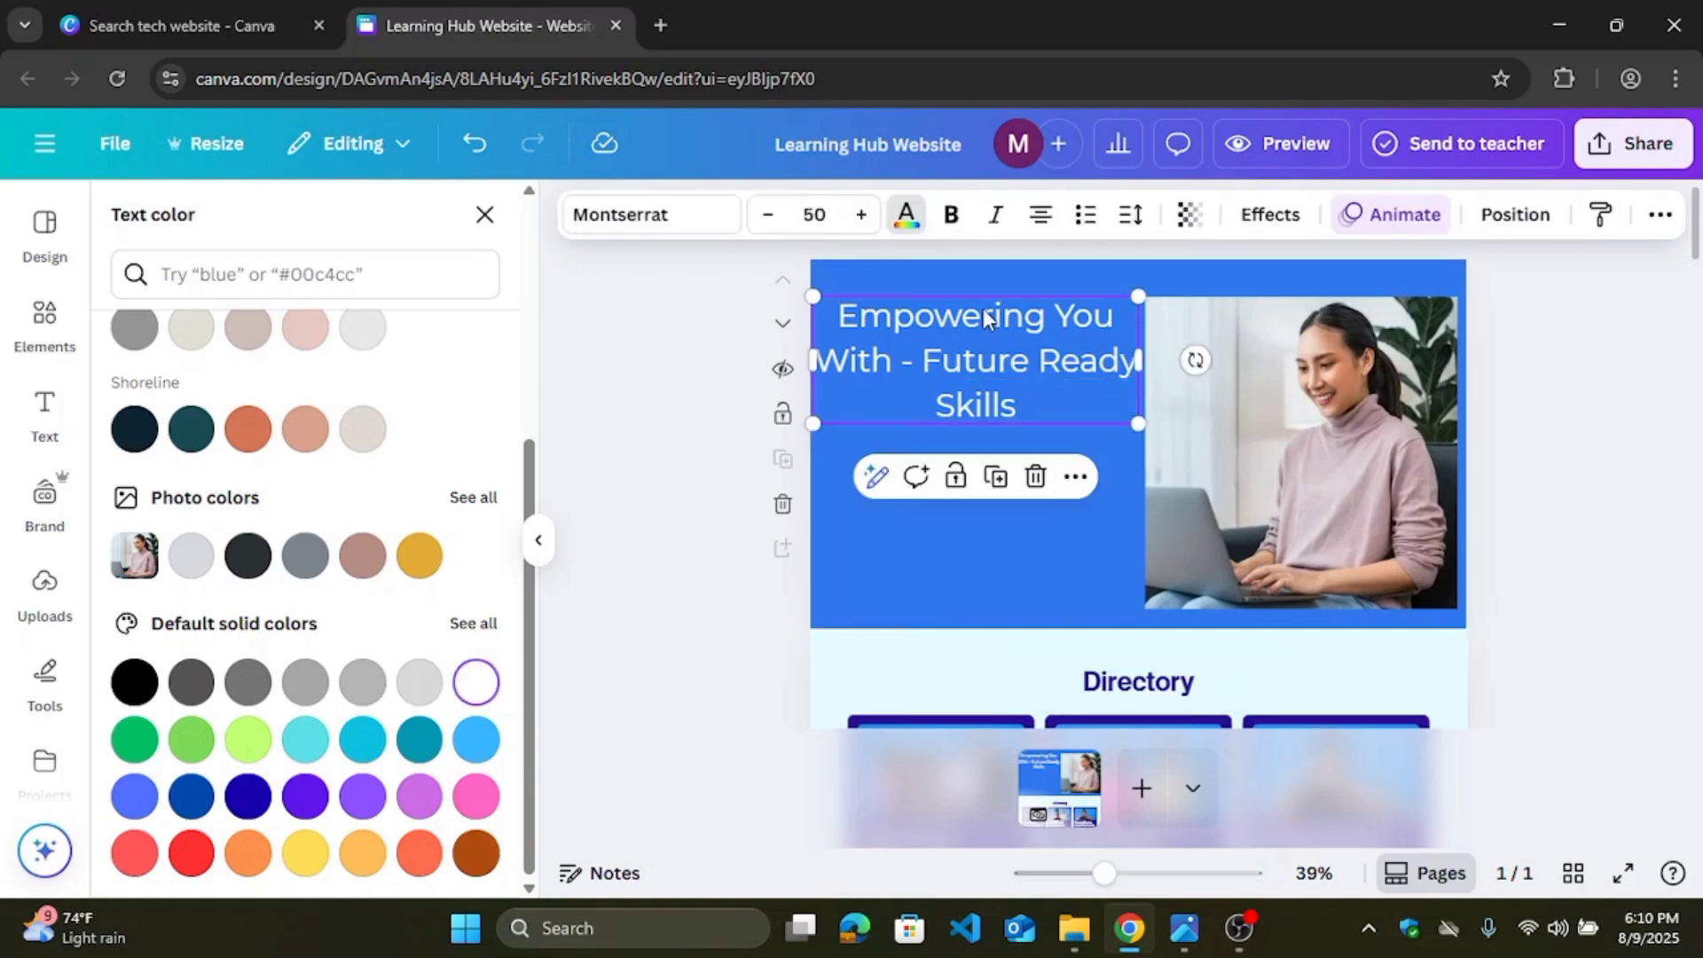
pyautogui.click(953, 223)
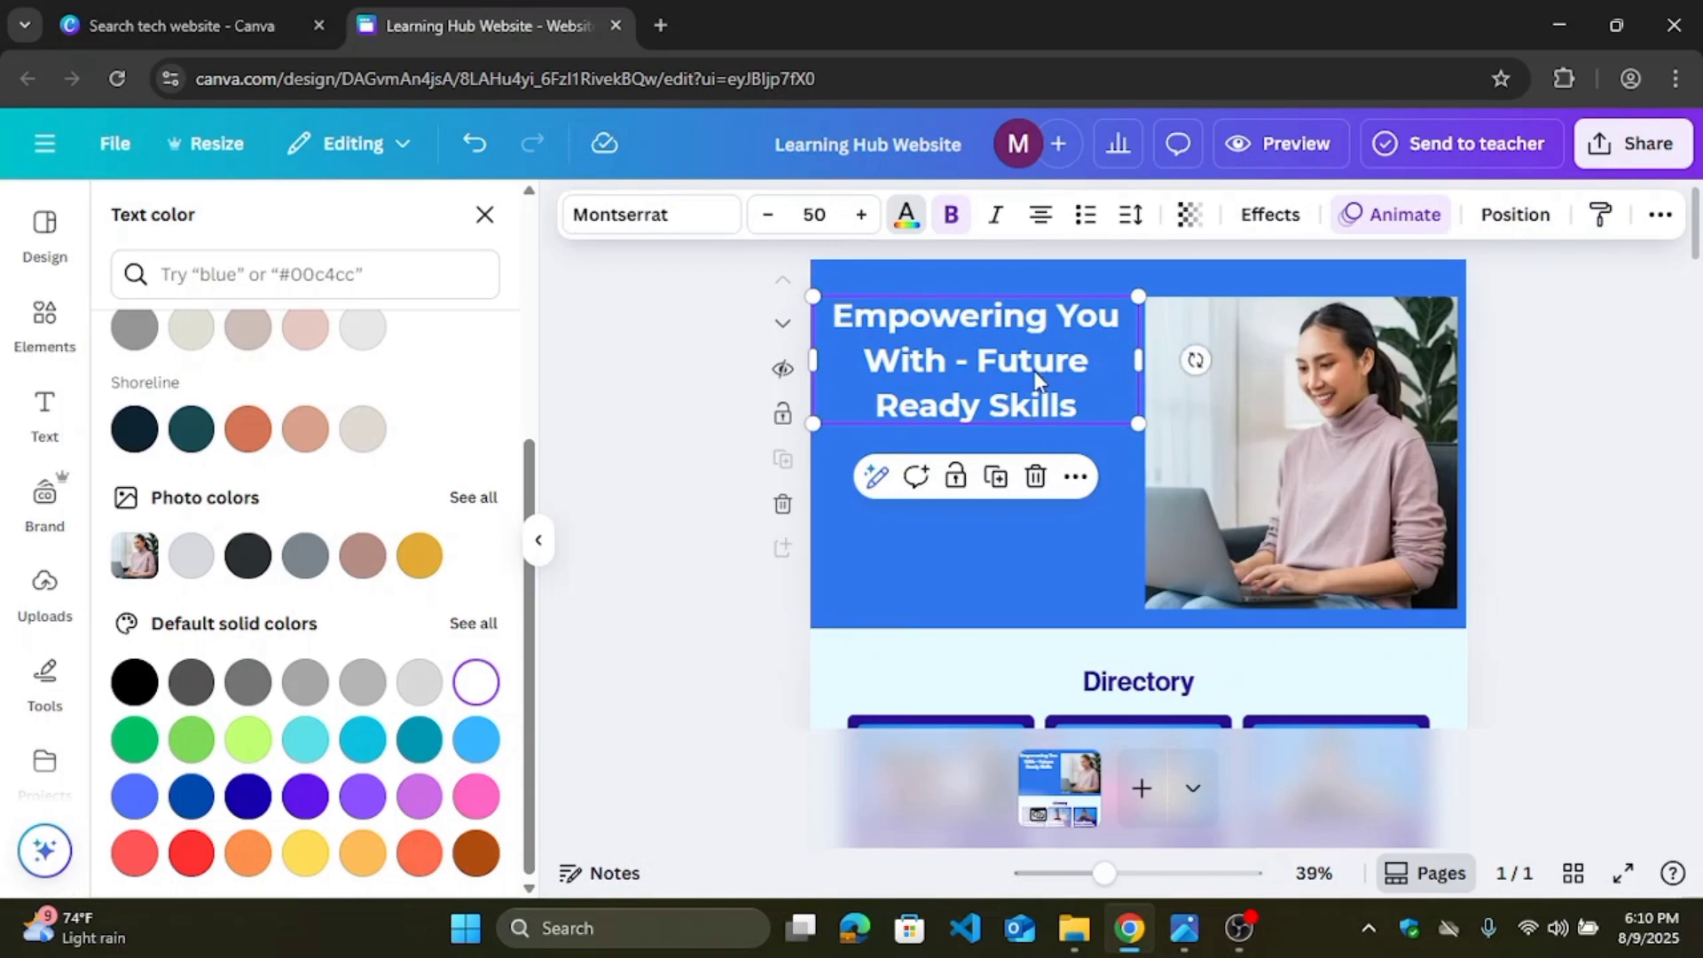
pyautogui.moveTo(1029, 344)
pyautogui.mouseDown()
pyautogui.moveTo(1025, 308)
pyautogui.moveTo(1029, 325)
pyautogui.mouseUp()
# Step: Shrink the framed photo slightly and move it up beside the headline, leaving a small margin at the blue header's edges
pyautogui.click(1267, 373)
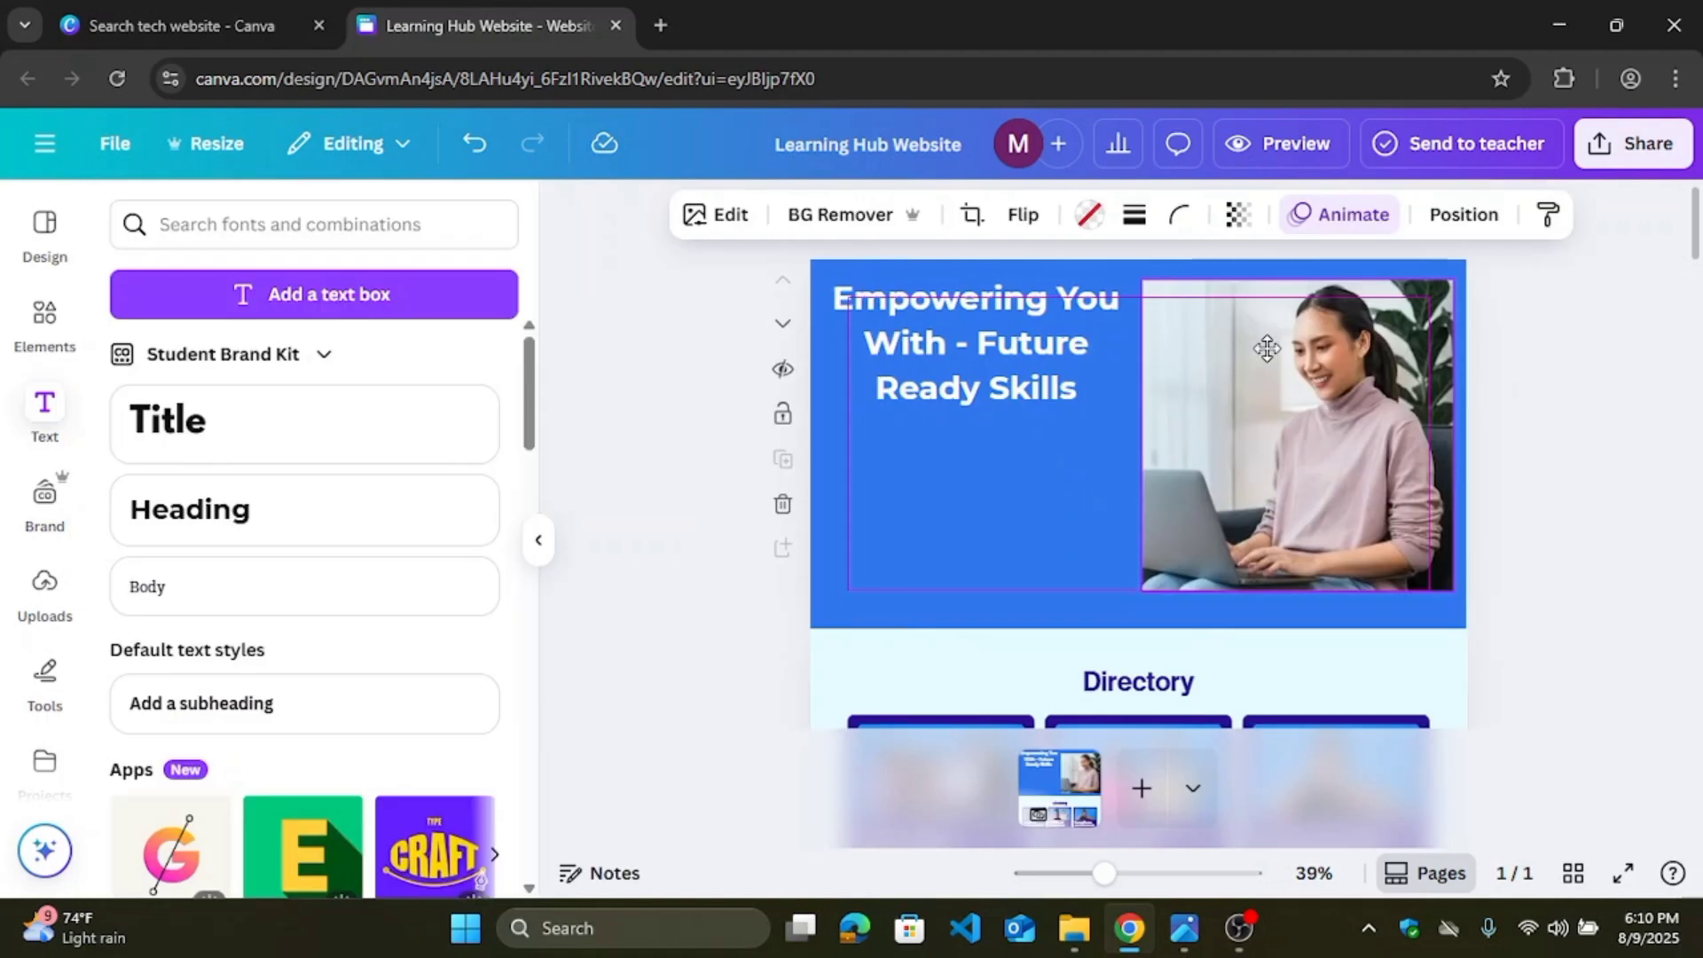
pyautogui.moveTo(1263, 369)
pyautogui.mouseDown()
pyautogui.moveTo(1262, 351)
pyautogui.moveTo(1259, 379)
pyautogui.mouseUp()
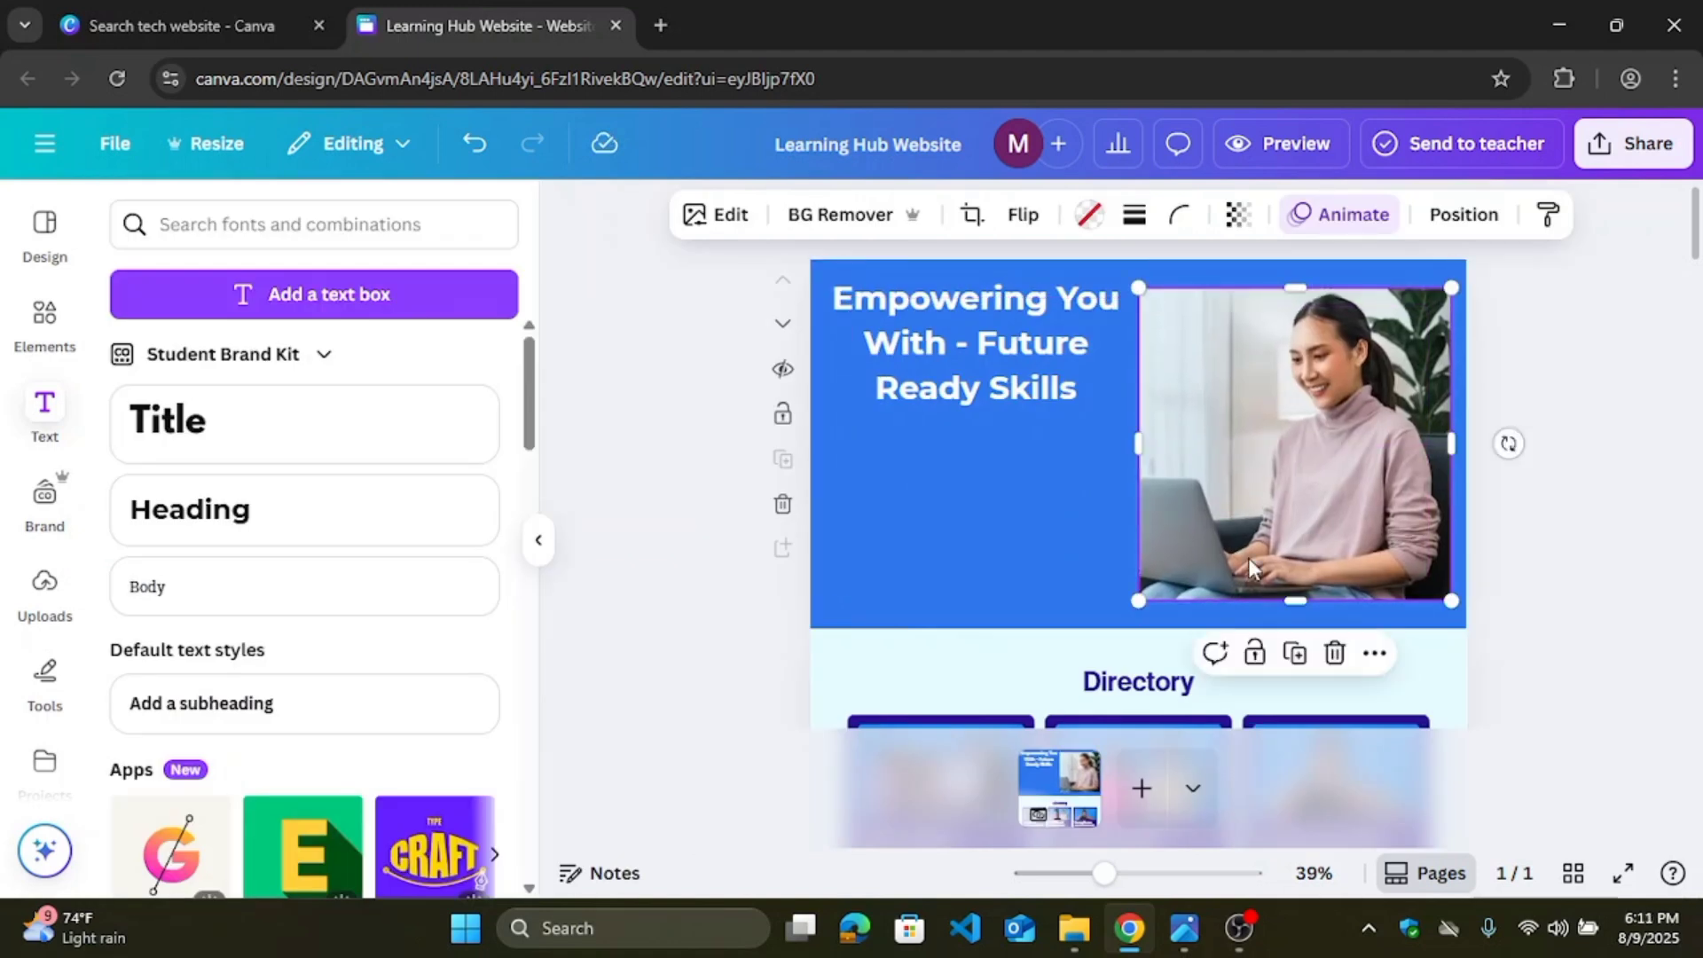
pyautogui.moveTo(1450, 580); pyautogui.dragTo(1430, 578)
pyautogui.moveTo(1360, 466); pyautogui.dragTo(1370, 453)
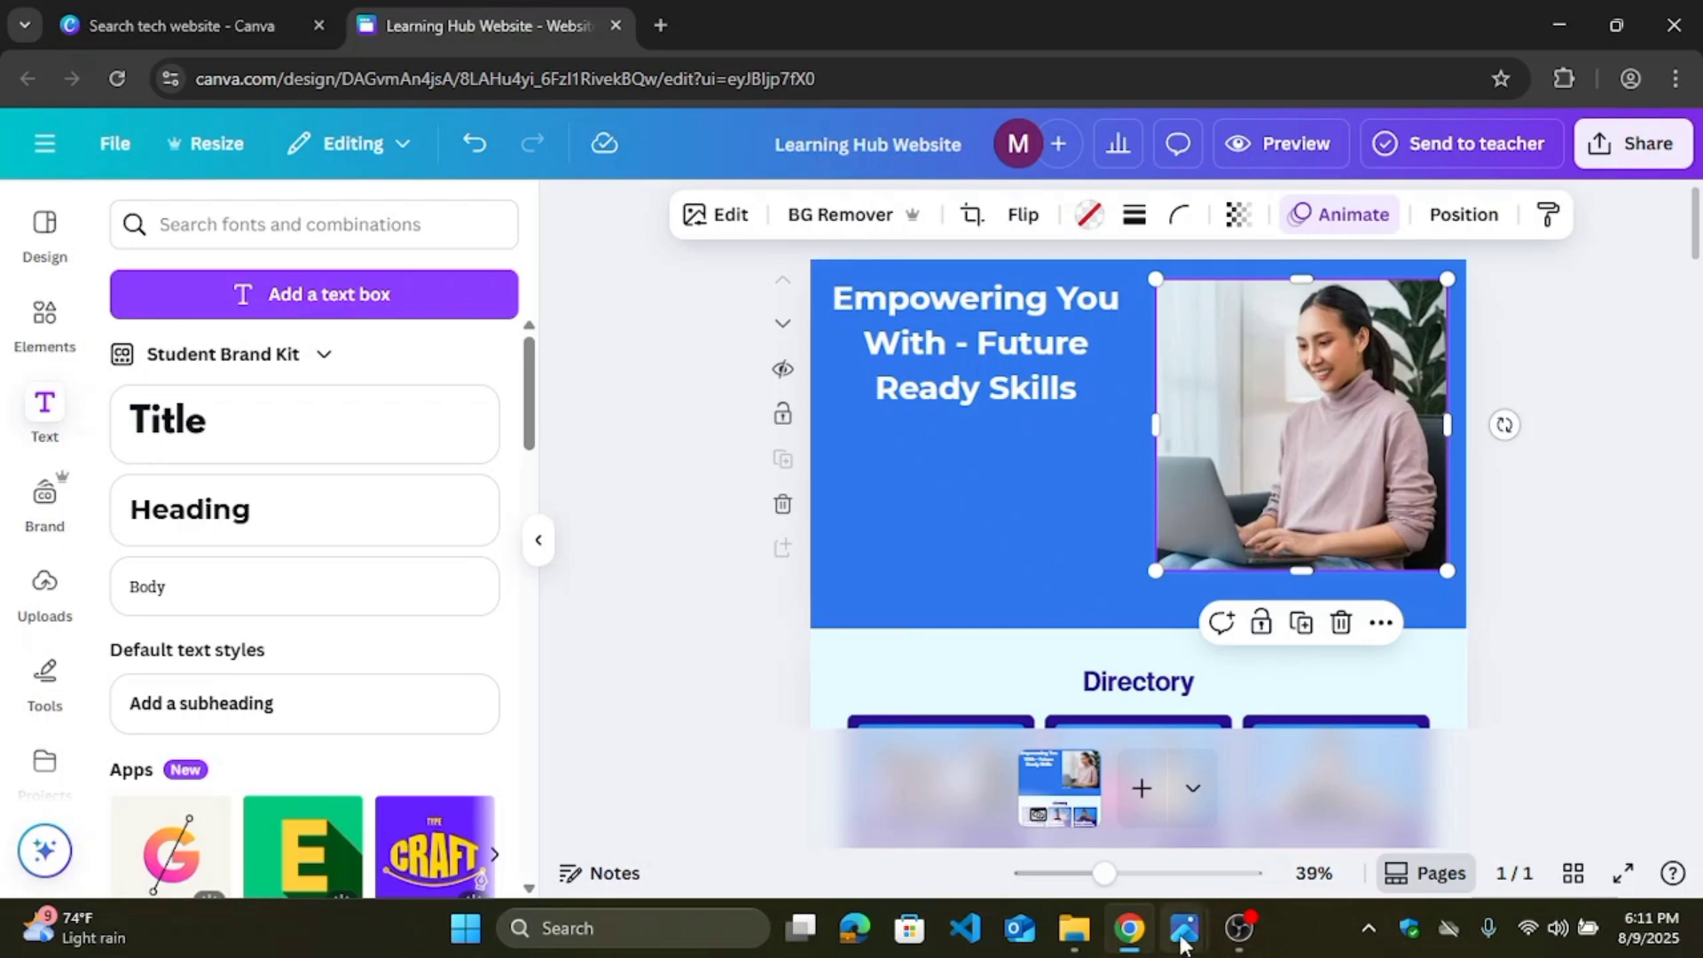
# Step: Following the hero layout in Mockup.png, add a Heading text from the Student Brand Kit below the headline and select its placeholder text
pyautogui.moveTo(1181, 941)
pyautogui.click(997, 800)
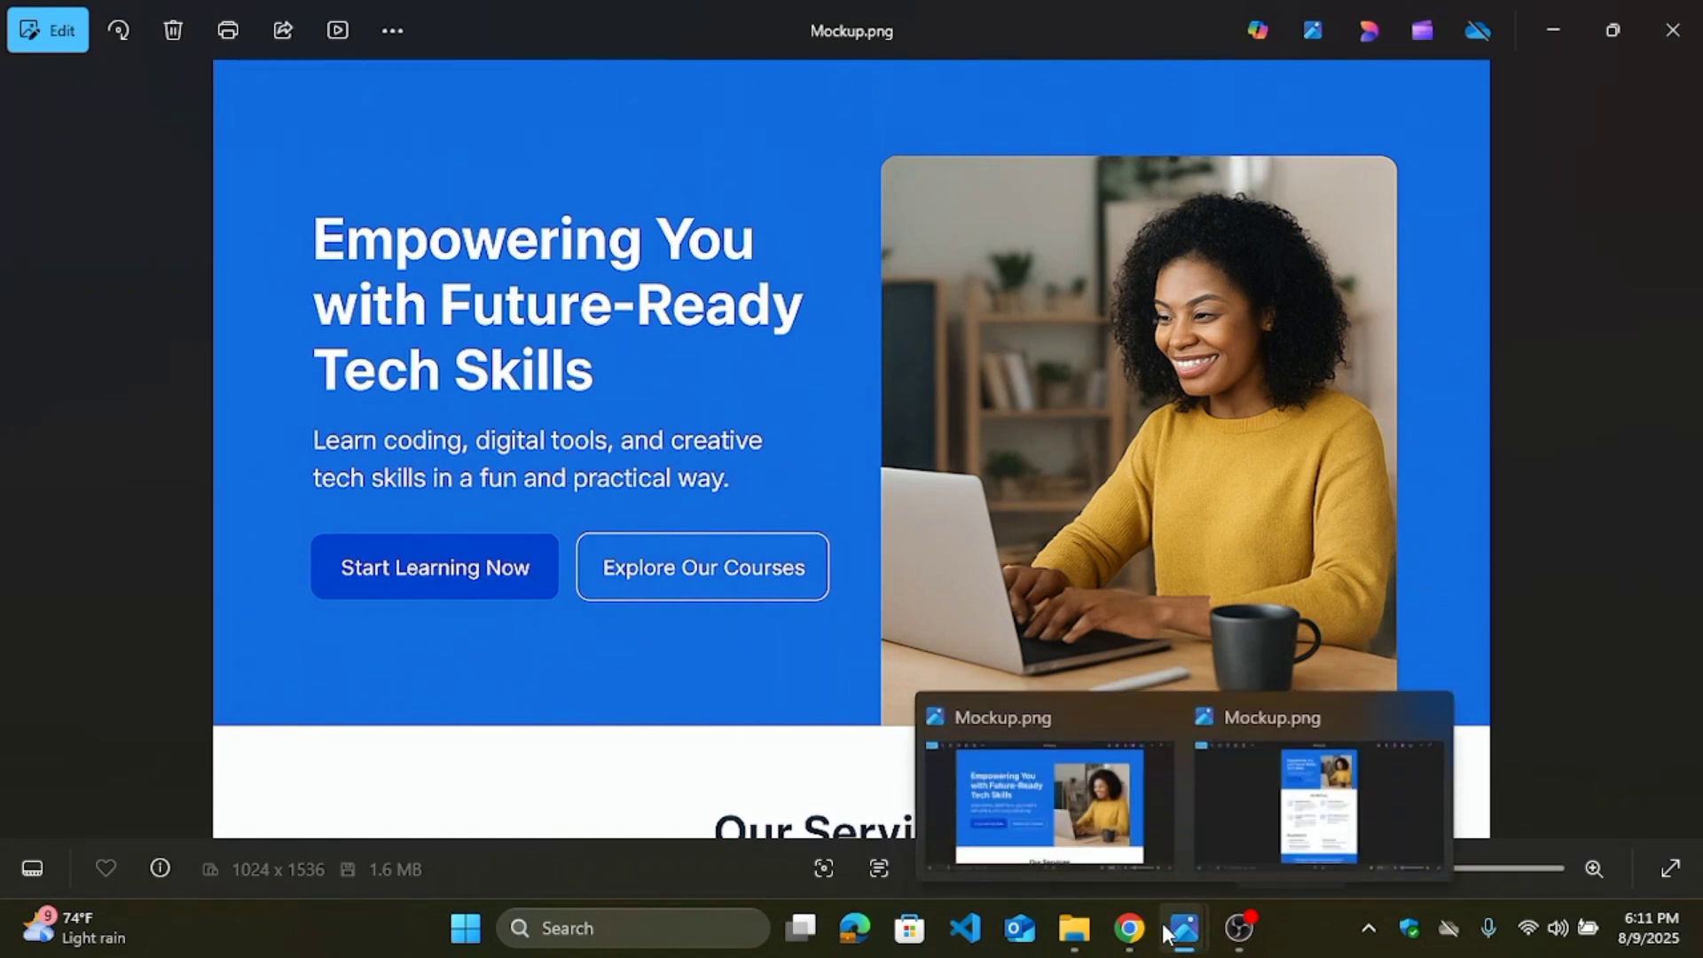
pyautogui.click(1127, 938)
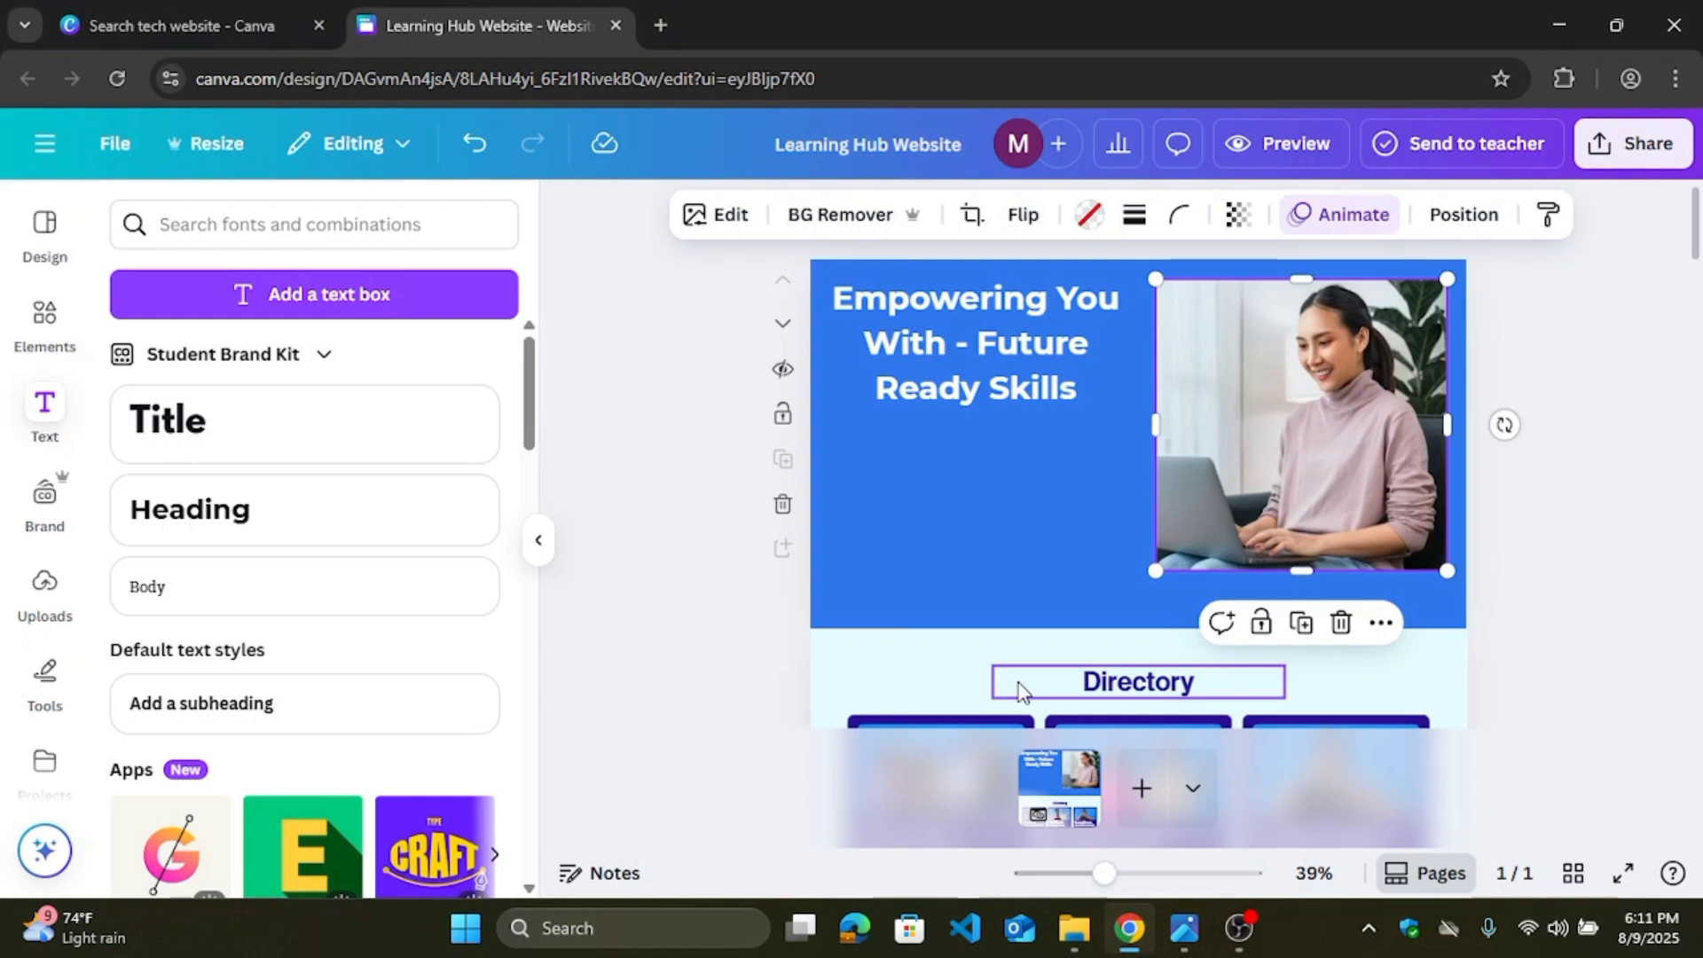
pyautogui.click(203, 517)
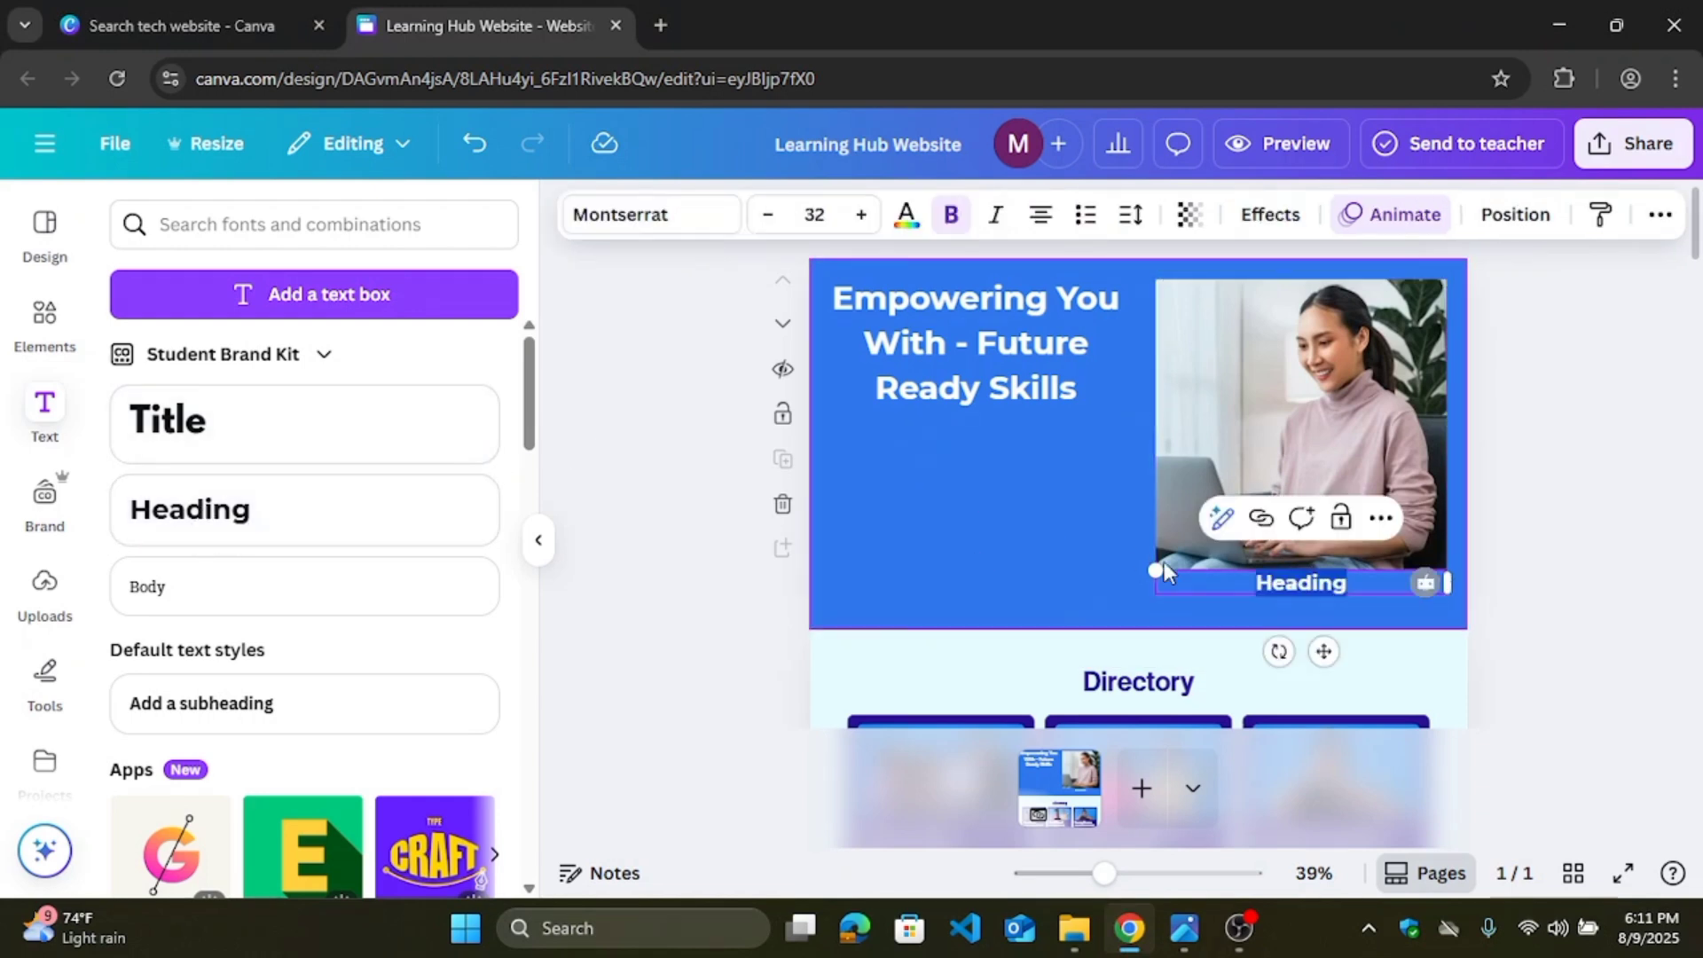
pyautogui.click(1045, 593)
pyautogui.moveTo(1339, 584); pyautogui.dragTo(980, 453)
pyautogui.doubleClick(982, 455)
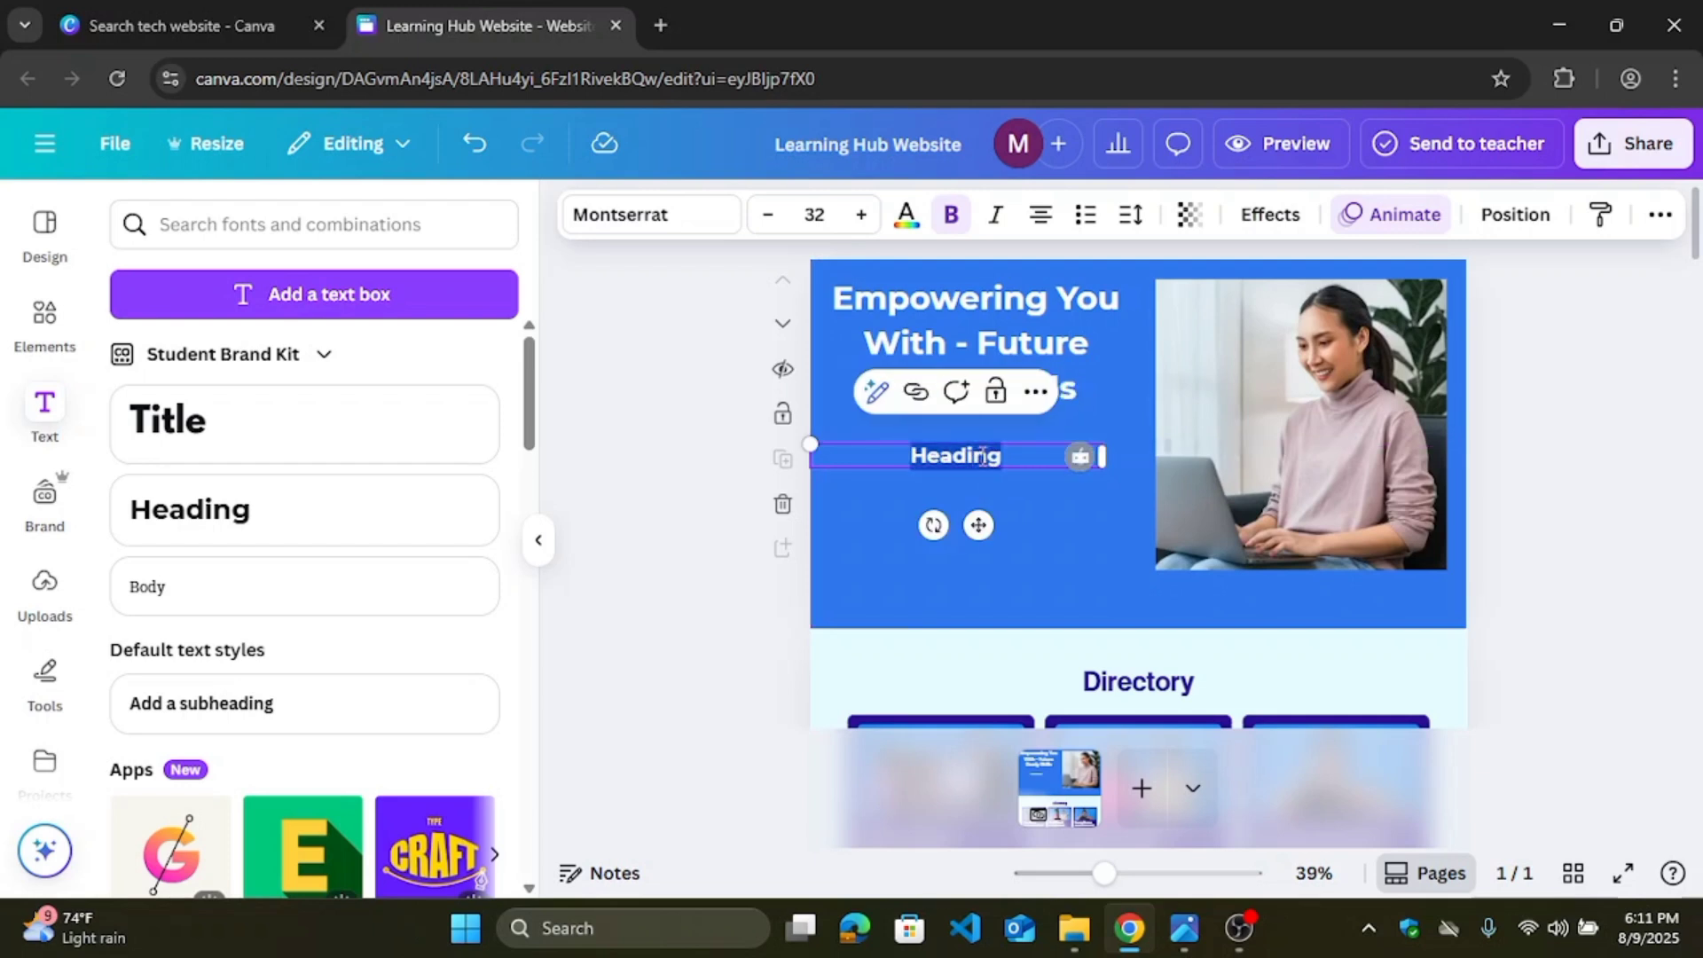
# Step: Replace the placeholder text below the headline with "Learn coding, Digita skills"
pyautogui.write('Learn')
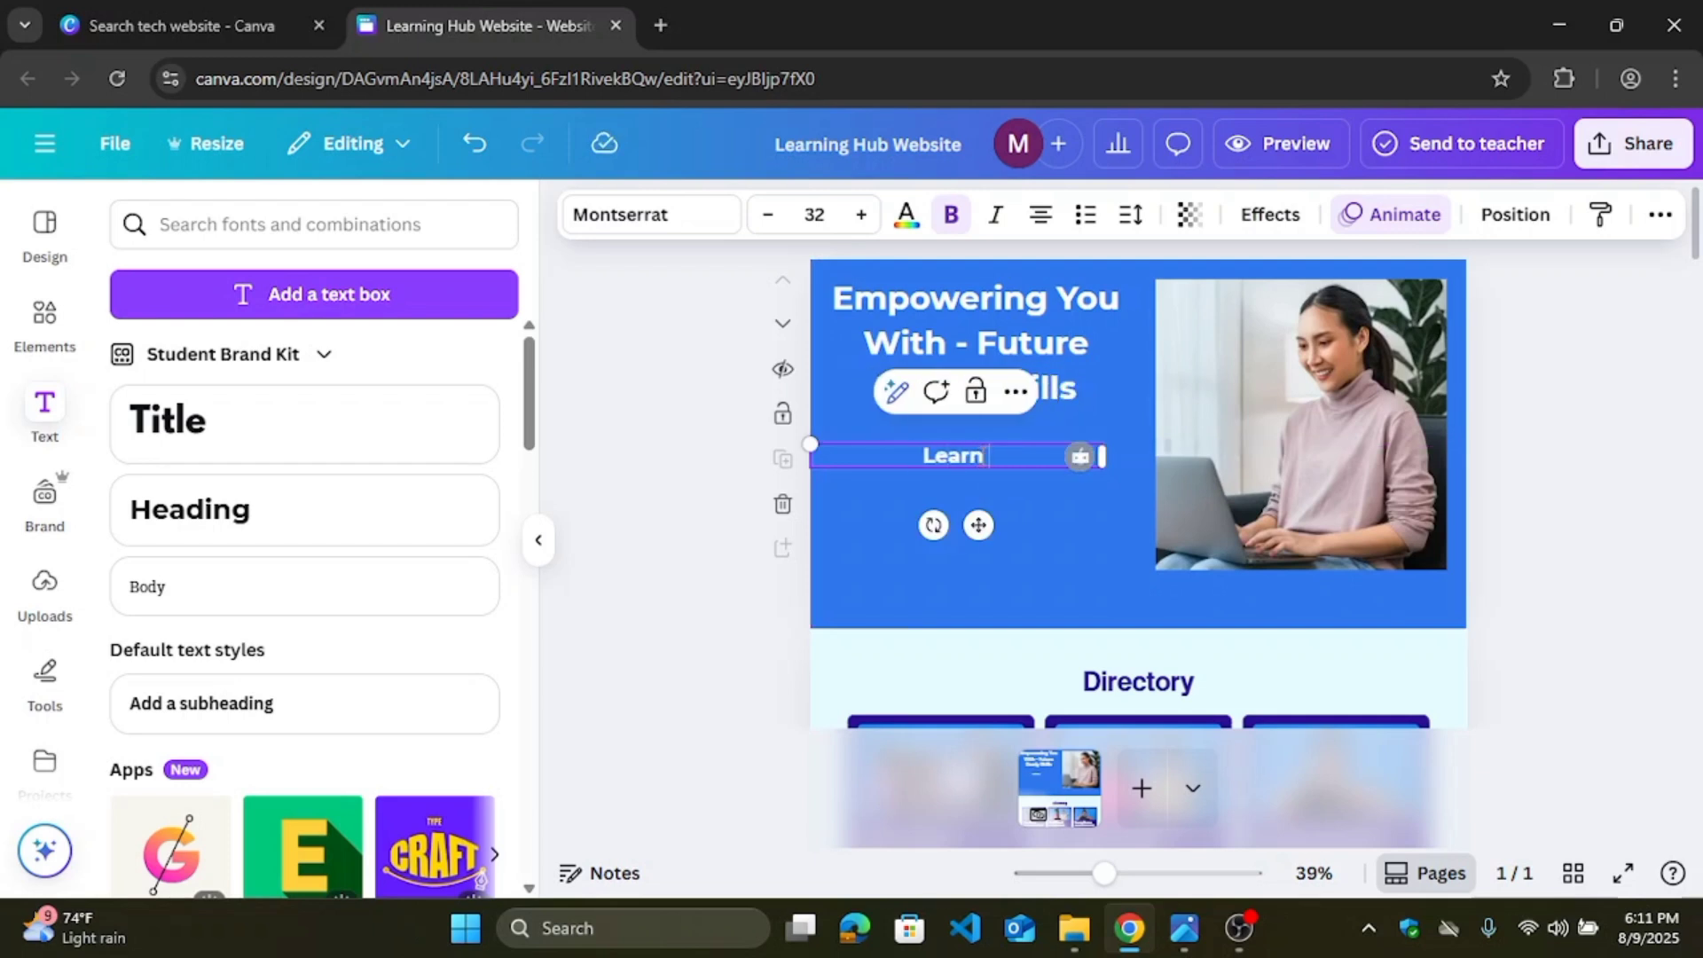
pyautogui.write(' coding, Digita')
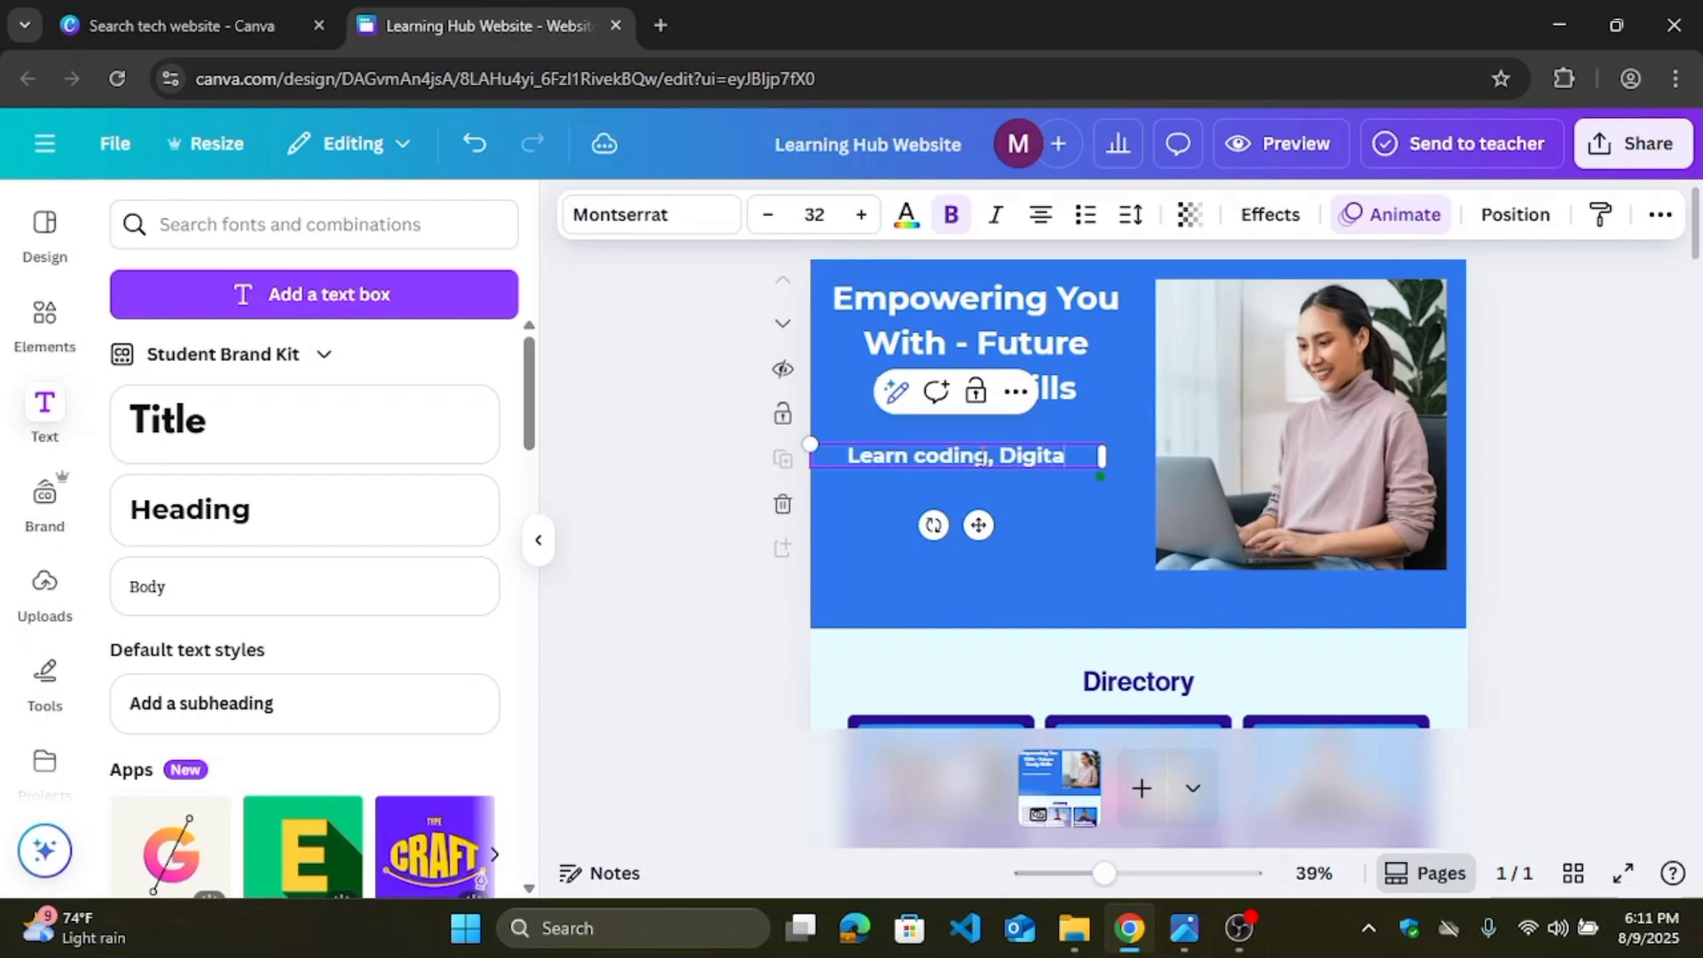
pyautogui.write(' skills')
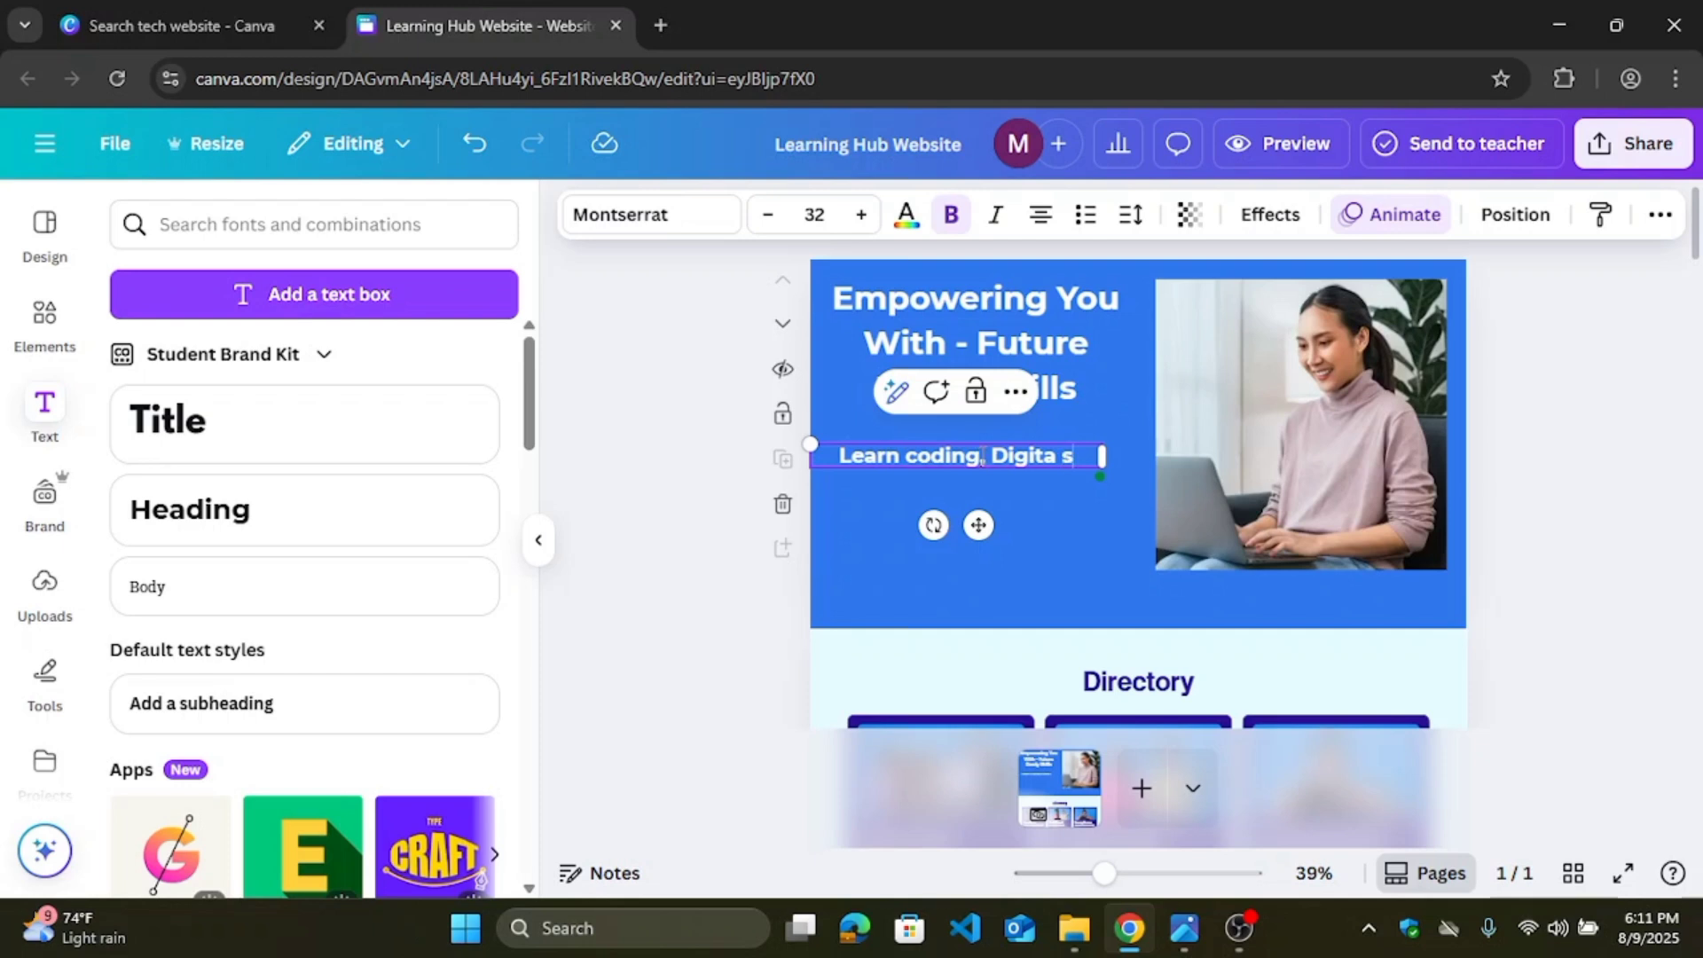
pyautogui.hotkey('ctrl', 'a')
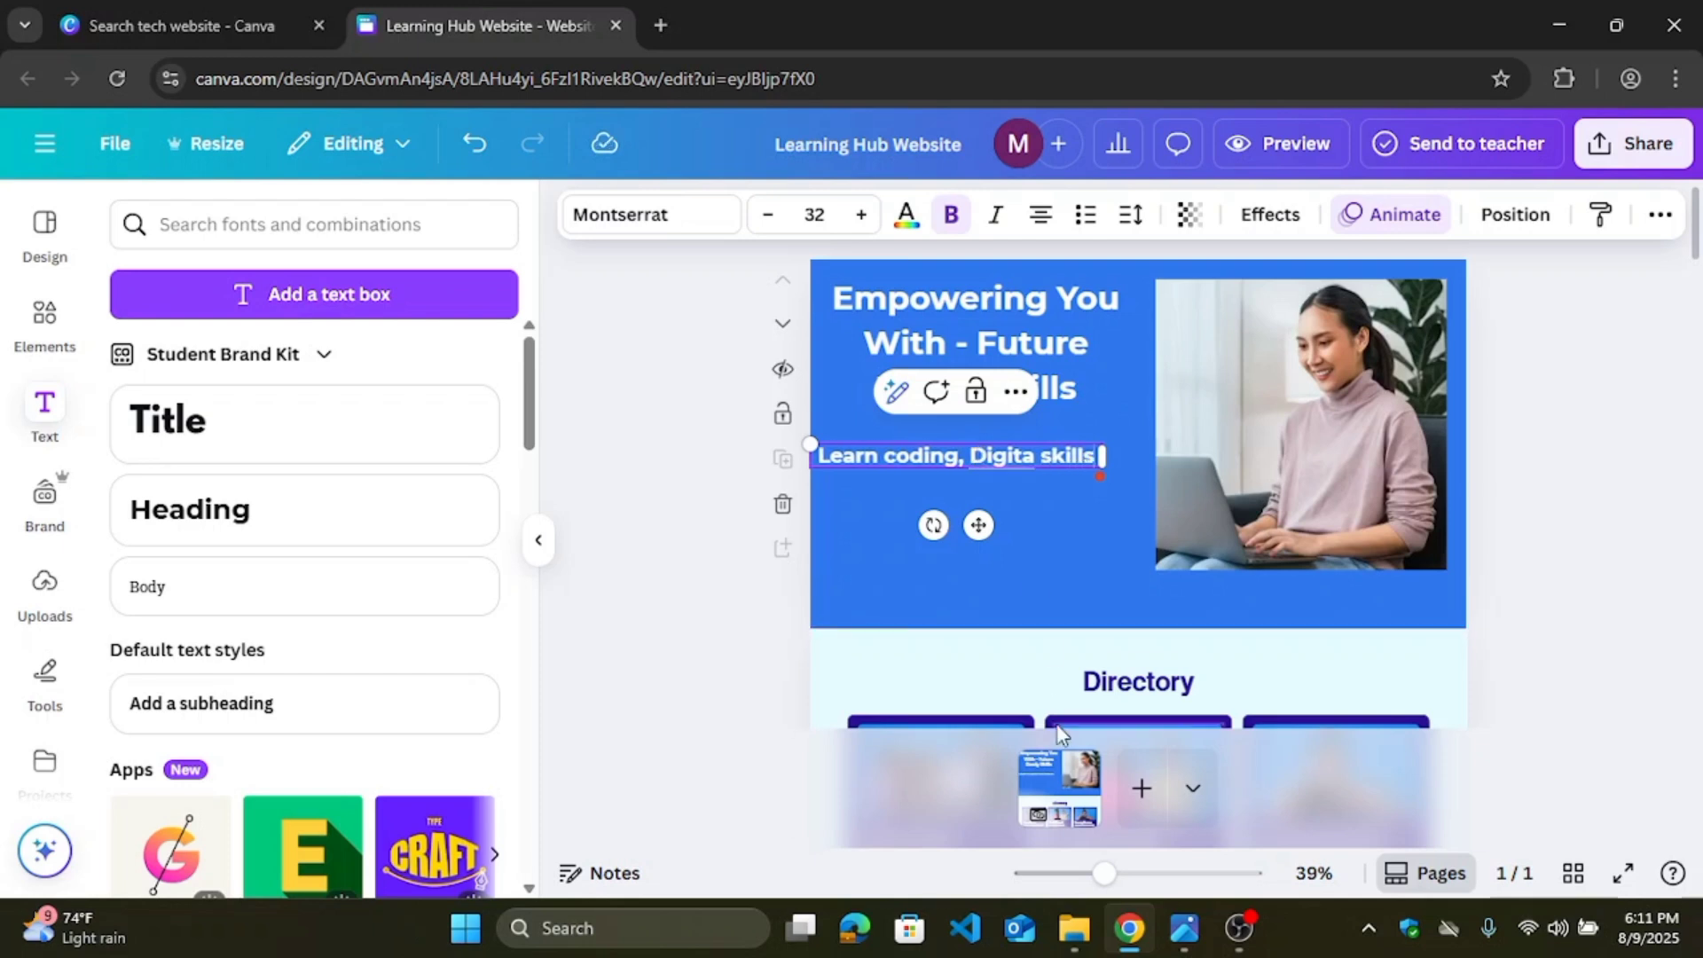
# Step: Check the supporting text in the Mockup.png preview, return to the Canva design and correct "Digita" to "Digital"
pyautogui.moveTo(1183, 939)
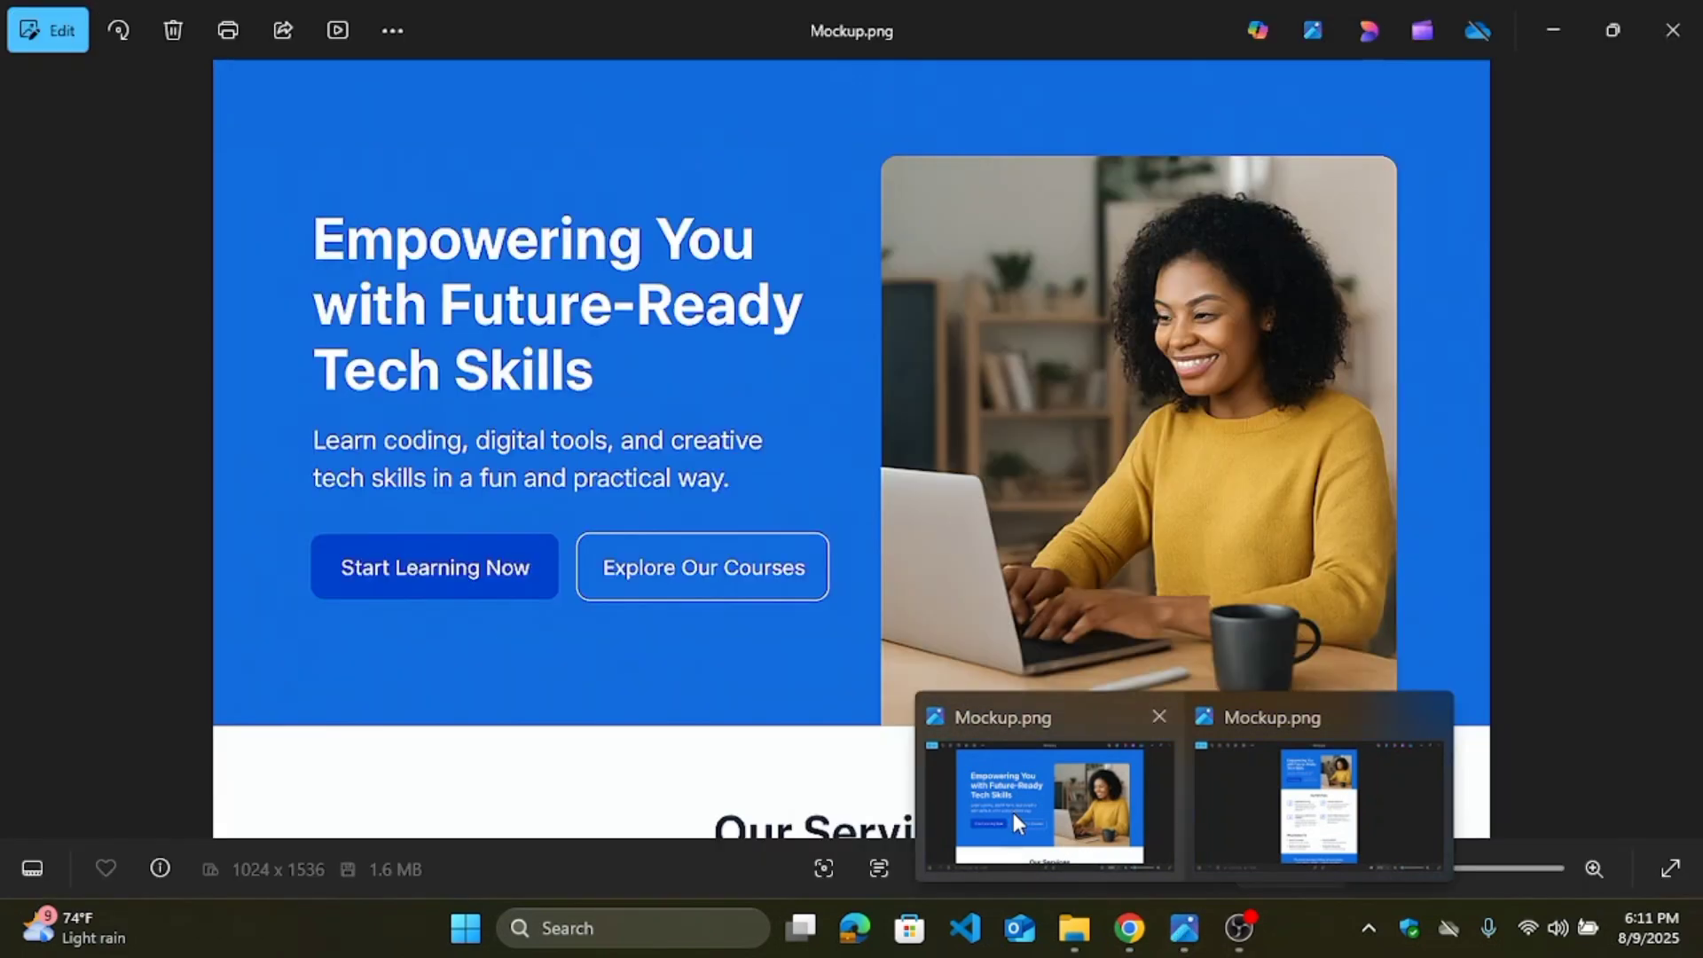
pyautogui.click(1010, 812)
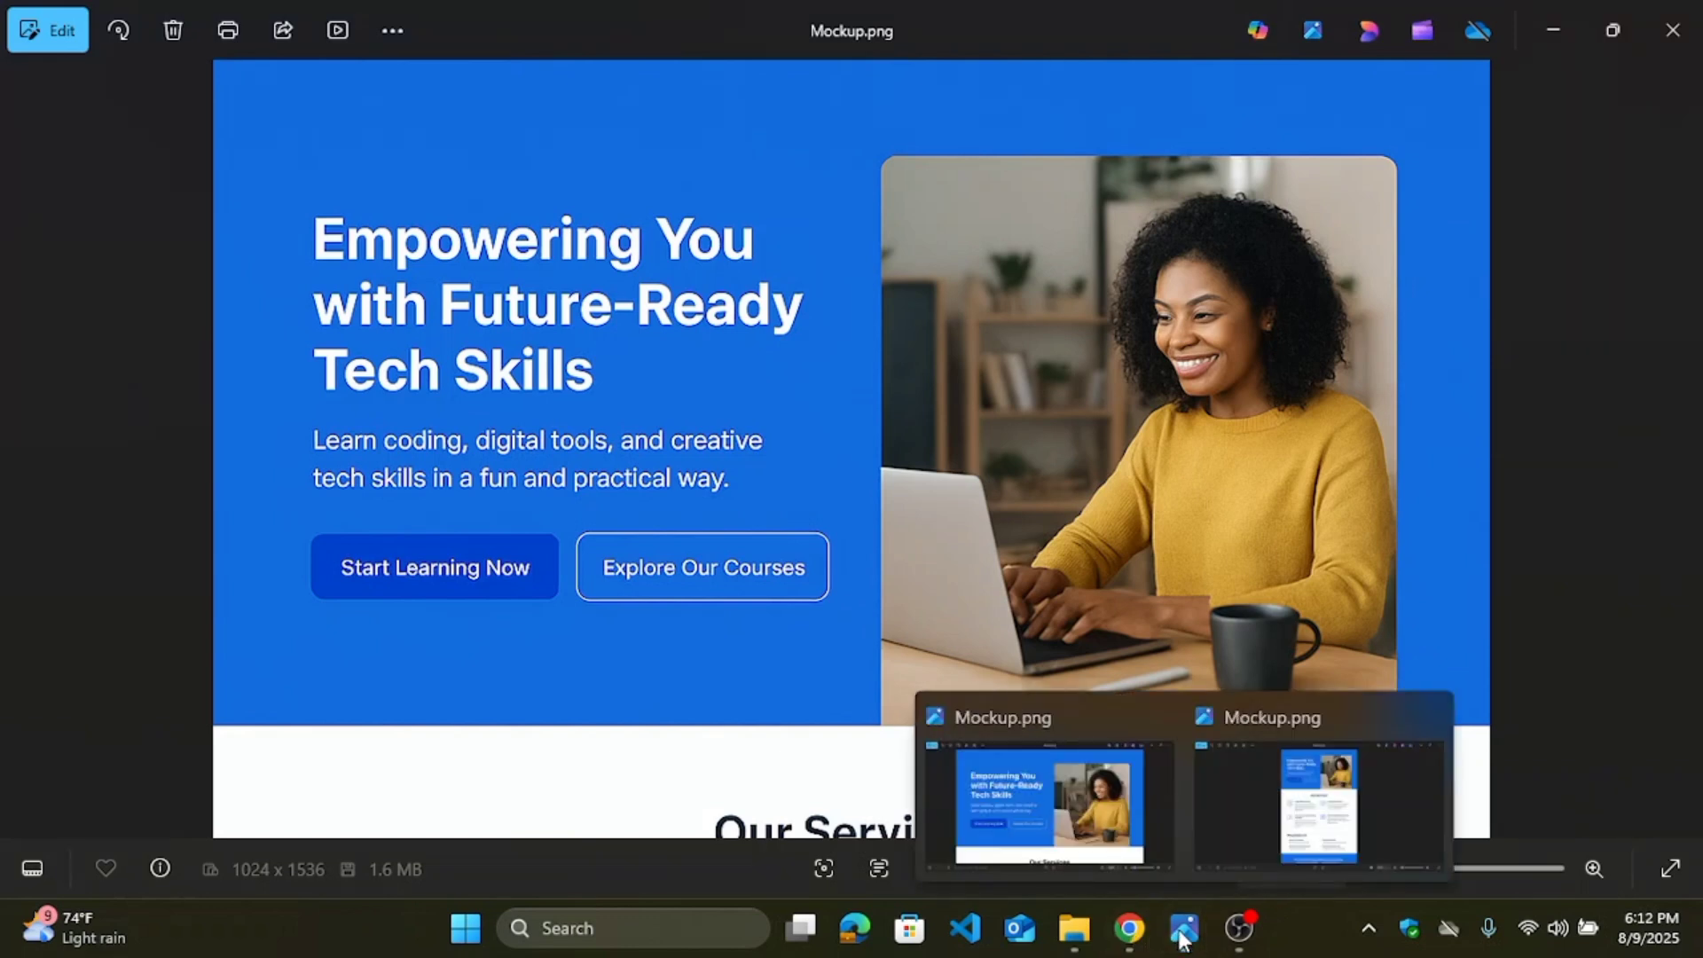
pyautogui.click(1129, 928)
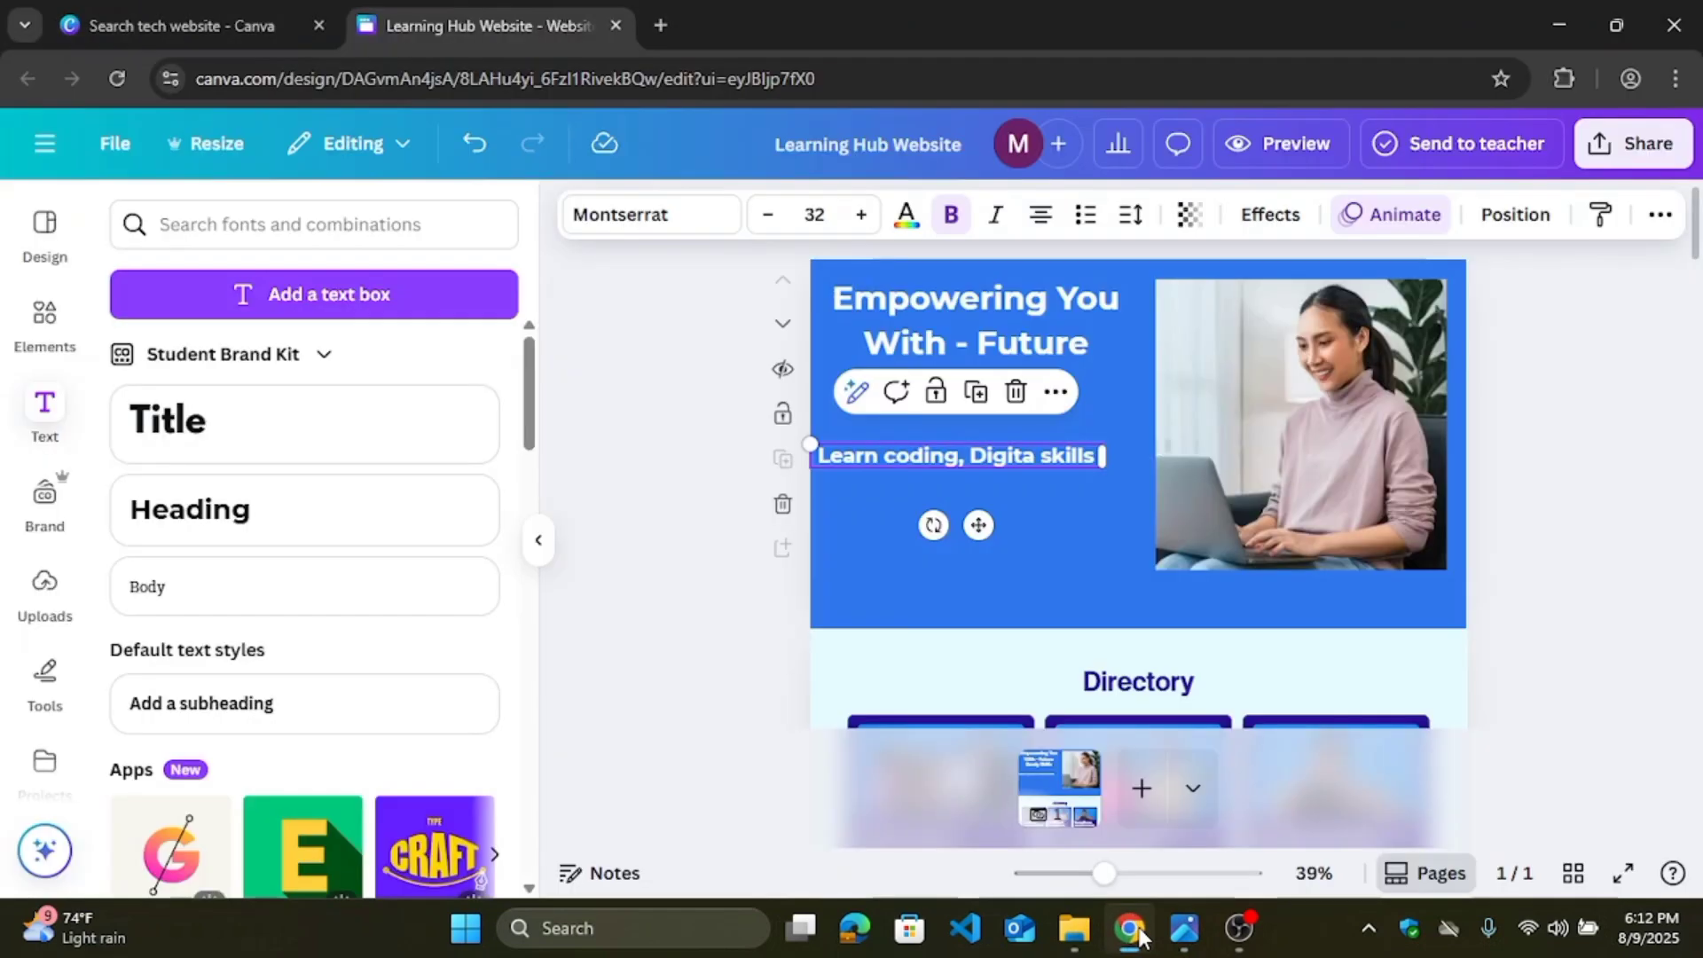
pyautogui.click(1031, 463)
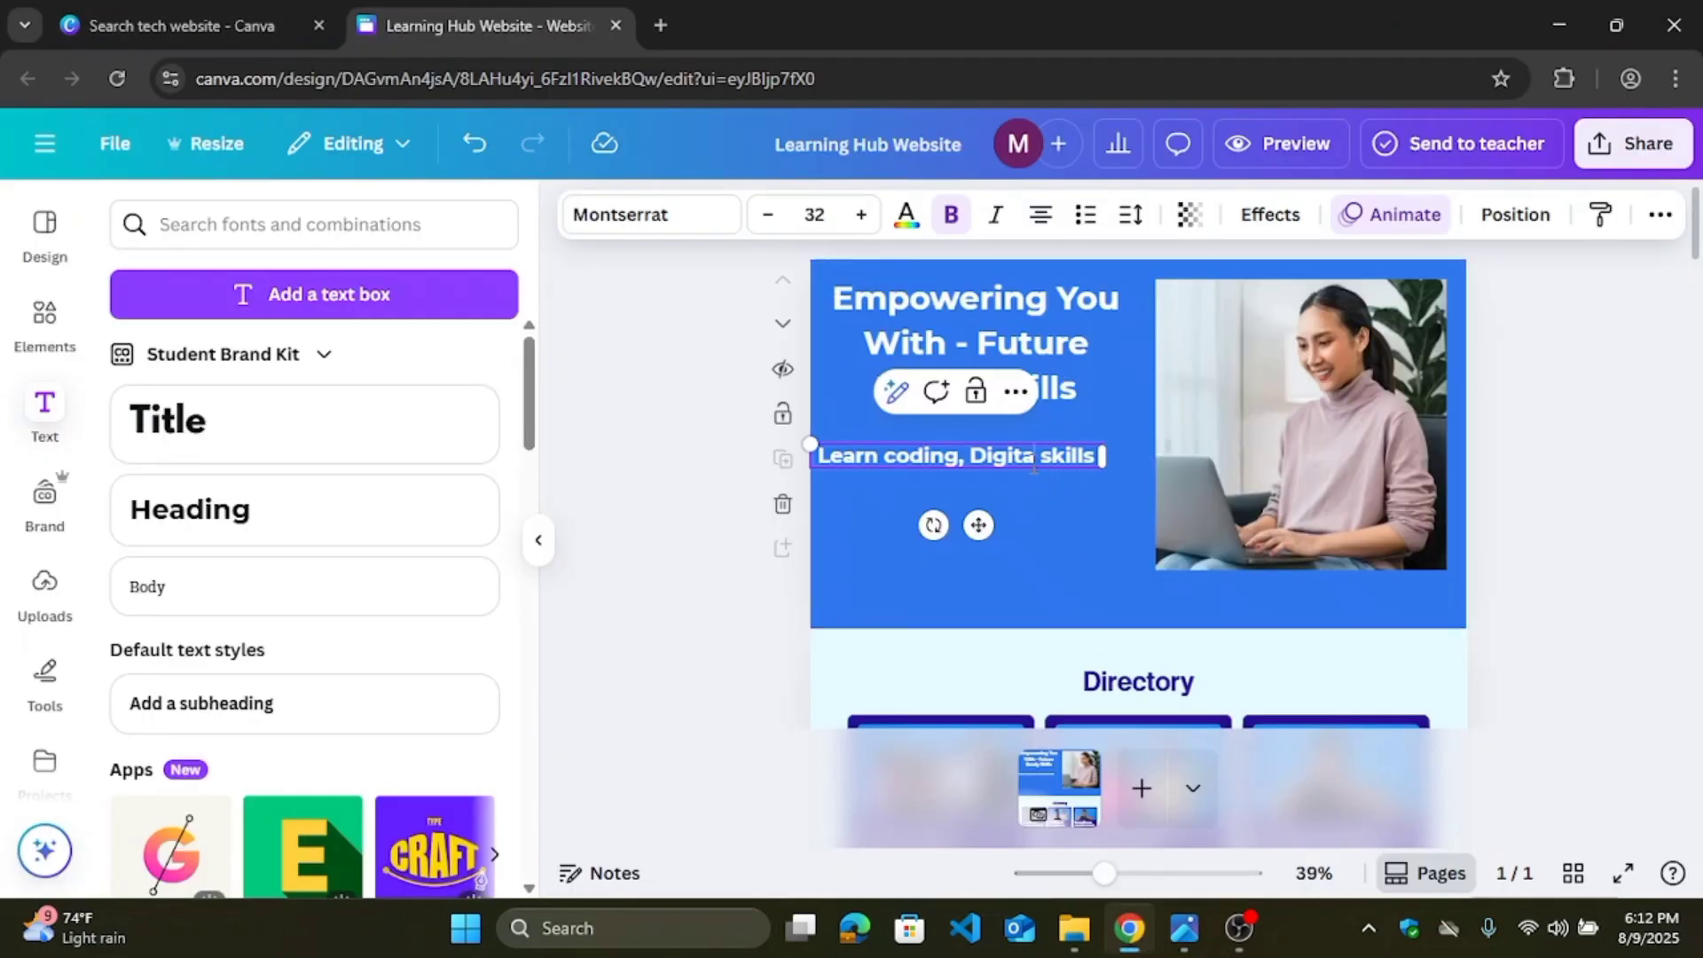
pyautogui.write('l')
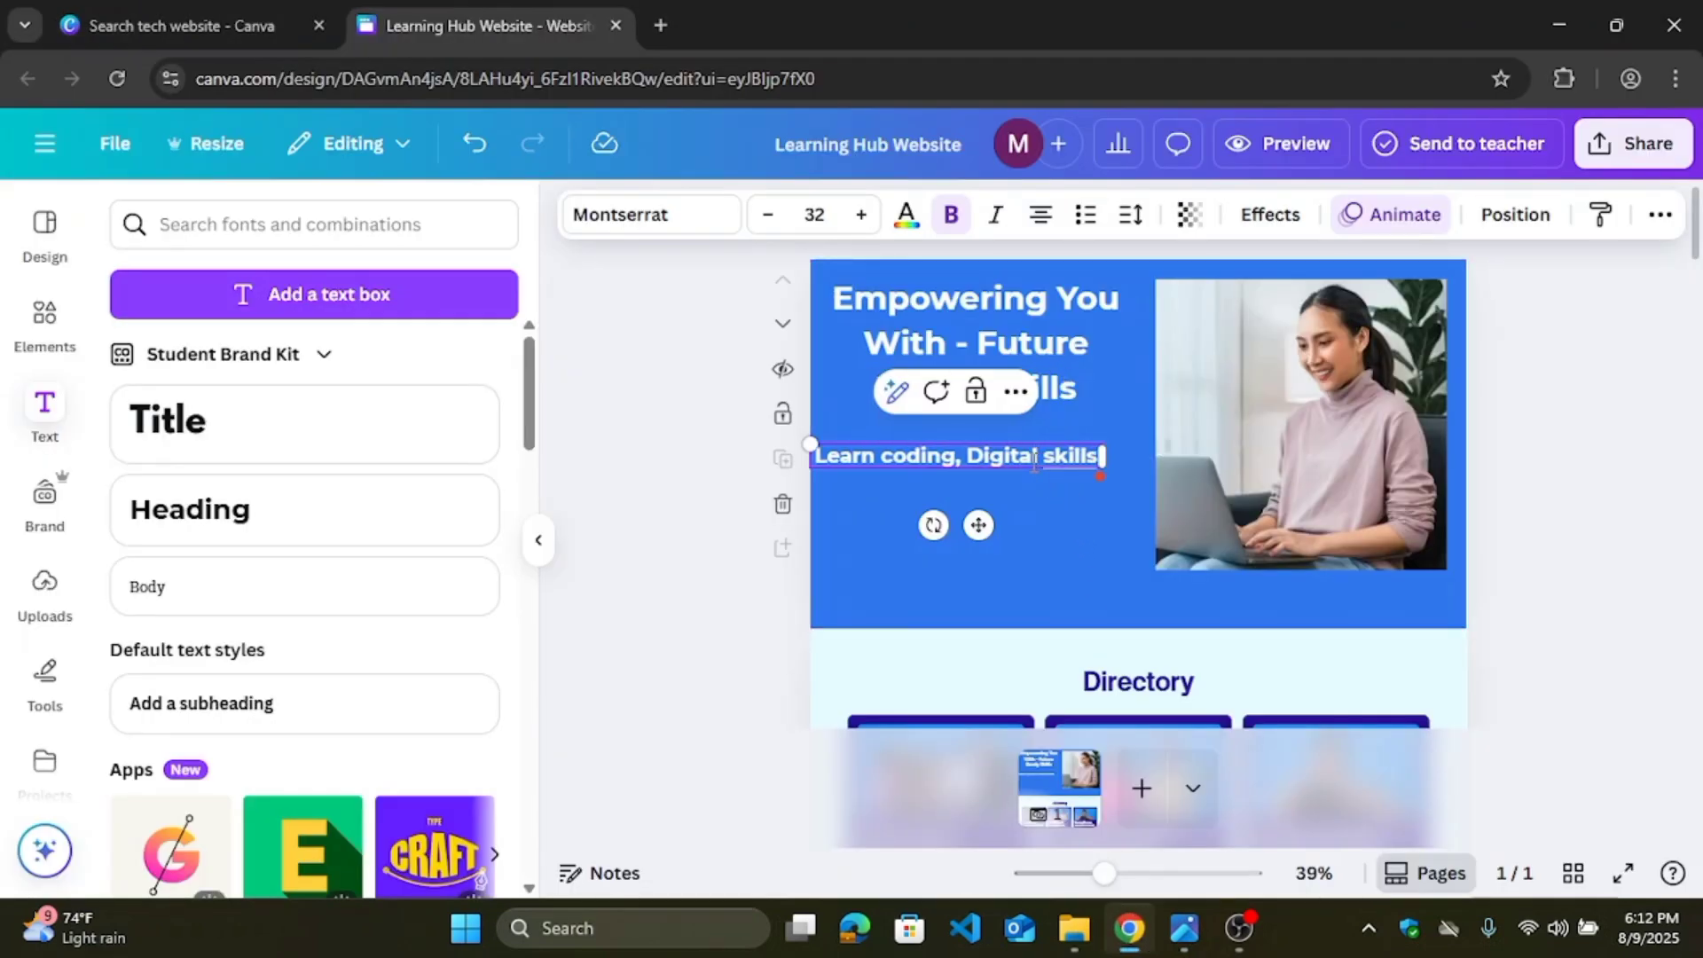
pyautogui.moveTo(1097, 454)
pyautogui.press('Escape')
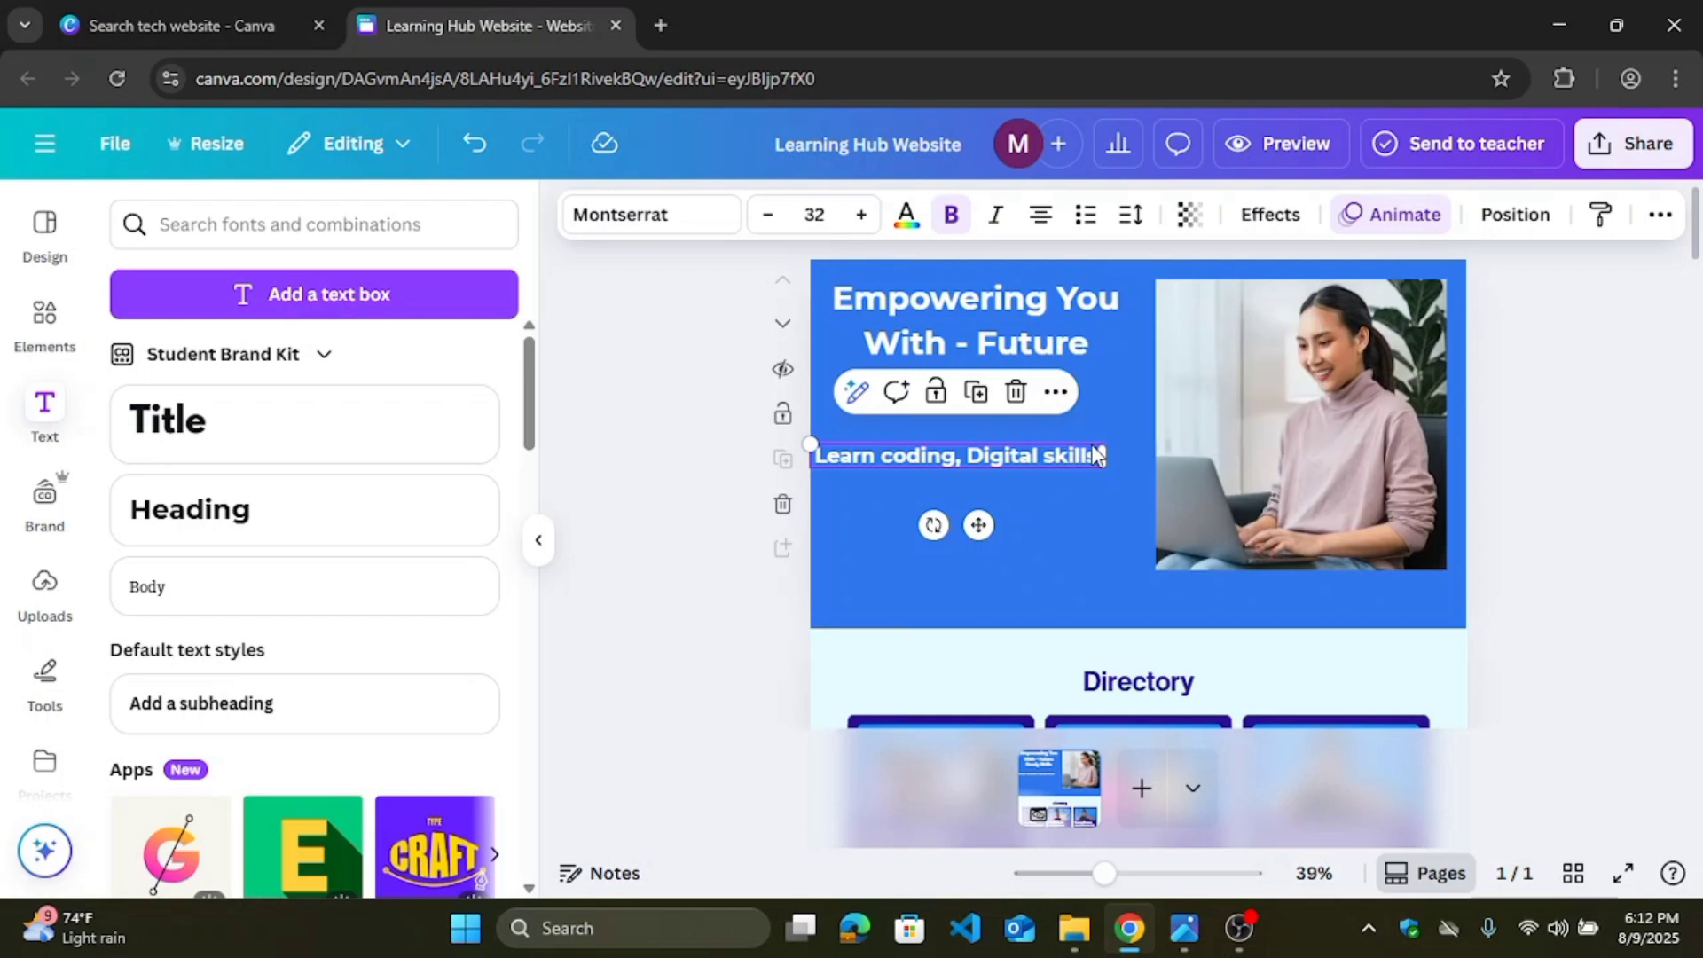
# Step: Replace the word "skills" at the end of the supporting text with "tools, and creative tech skills"
pyautogui.doubleClick(1099, 457)
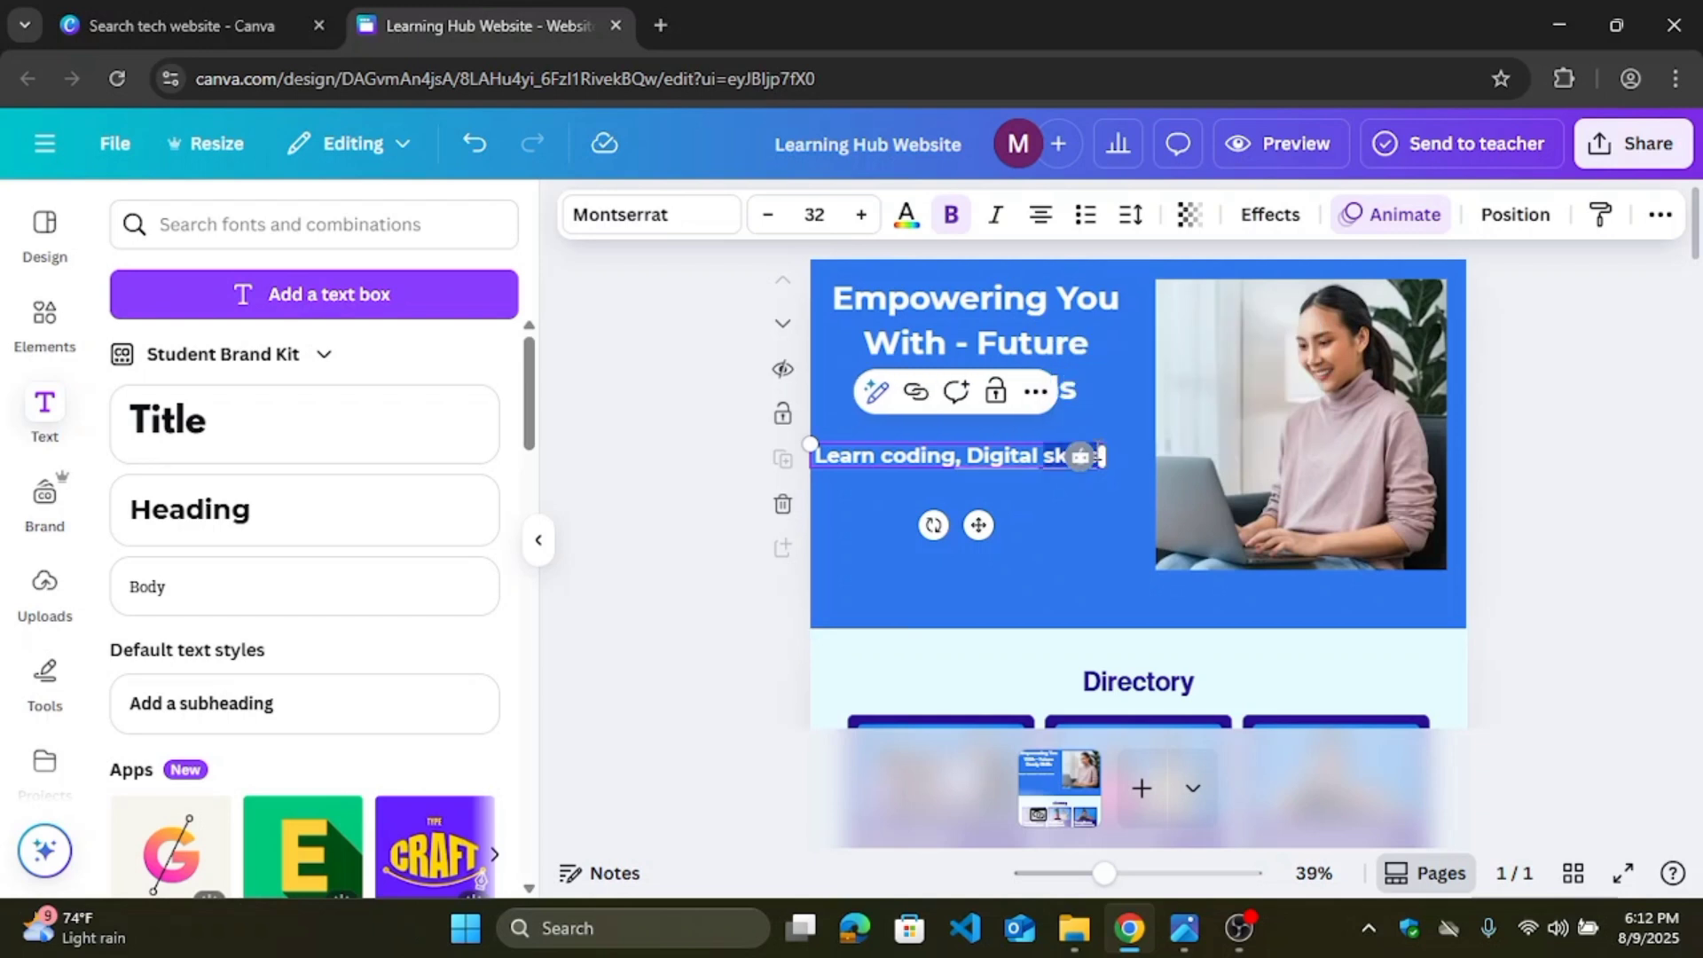
pyautogui.write('tools,')
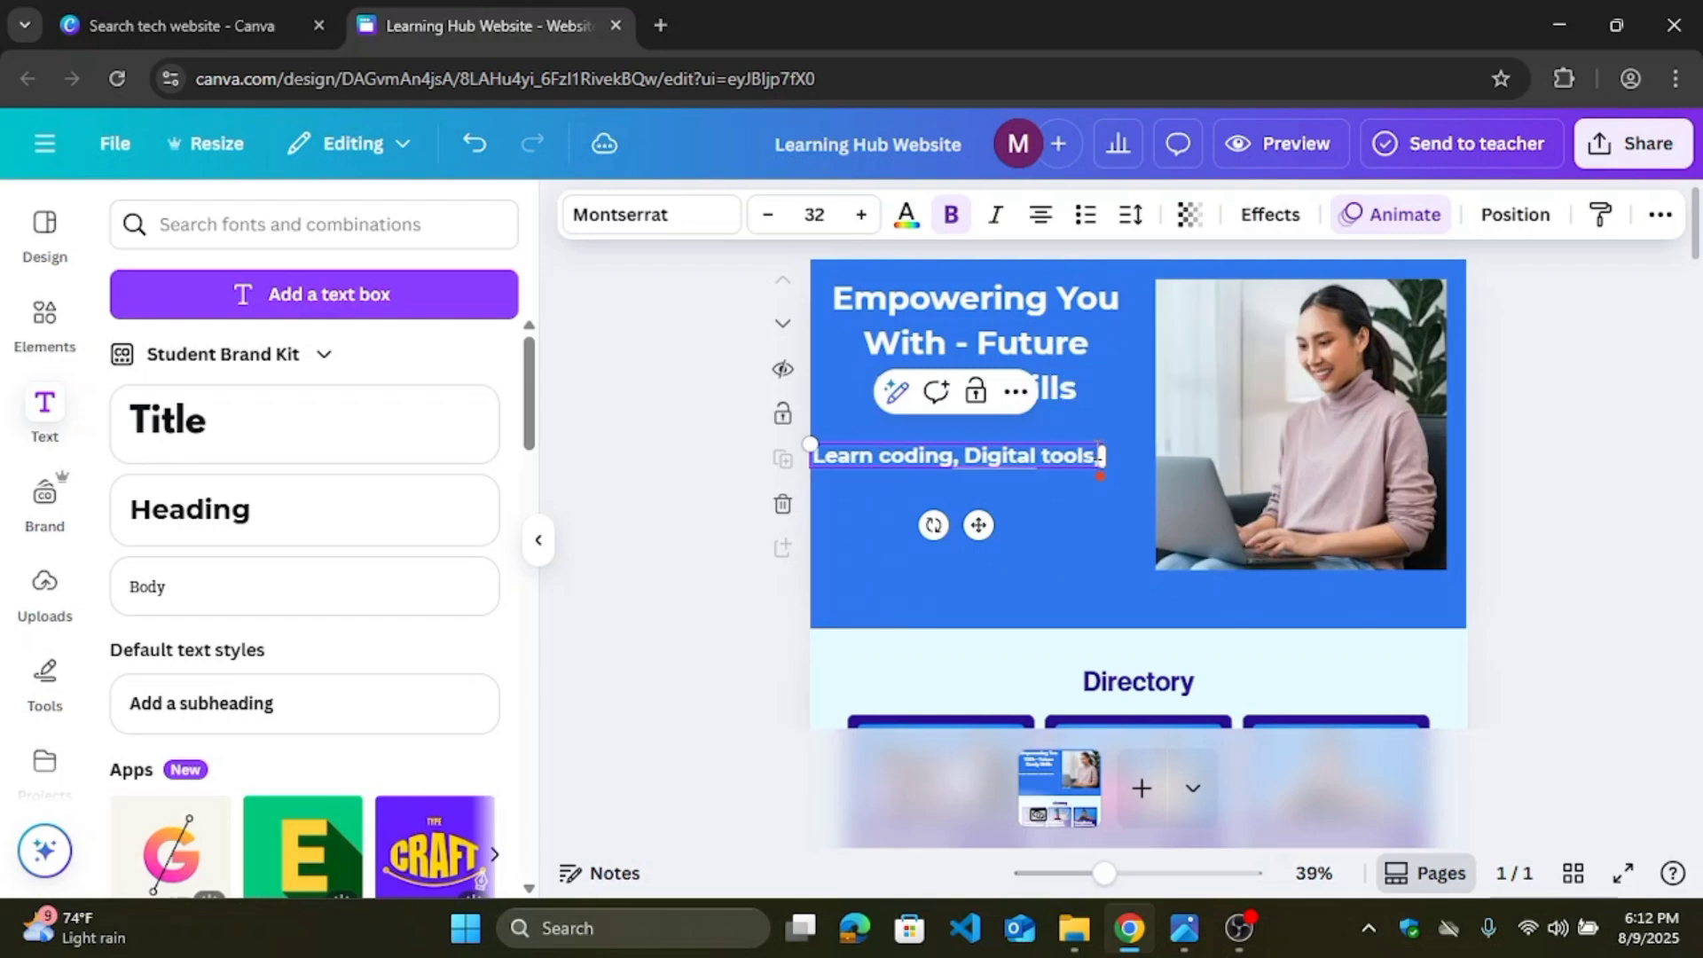
pyautogui.write(' and cr')
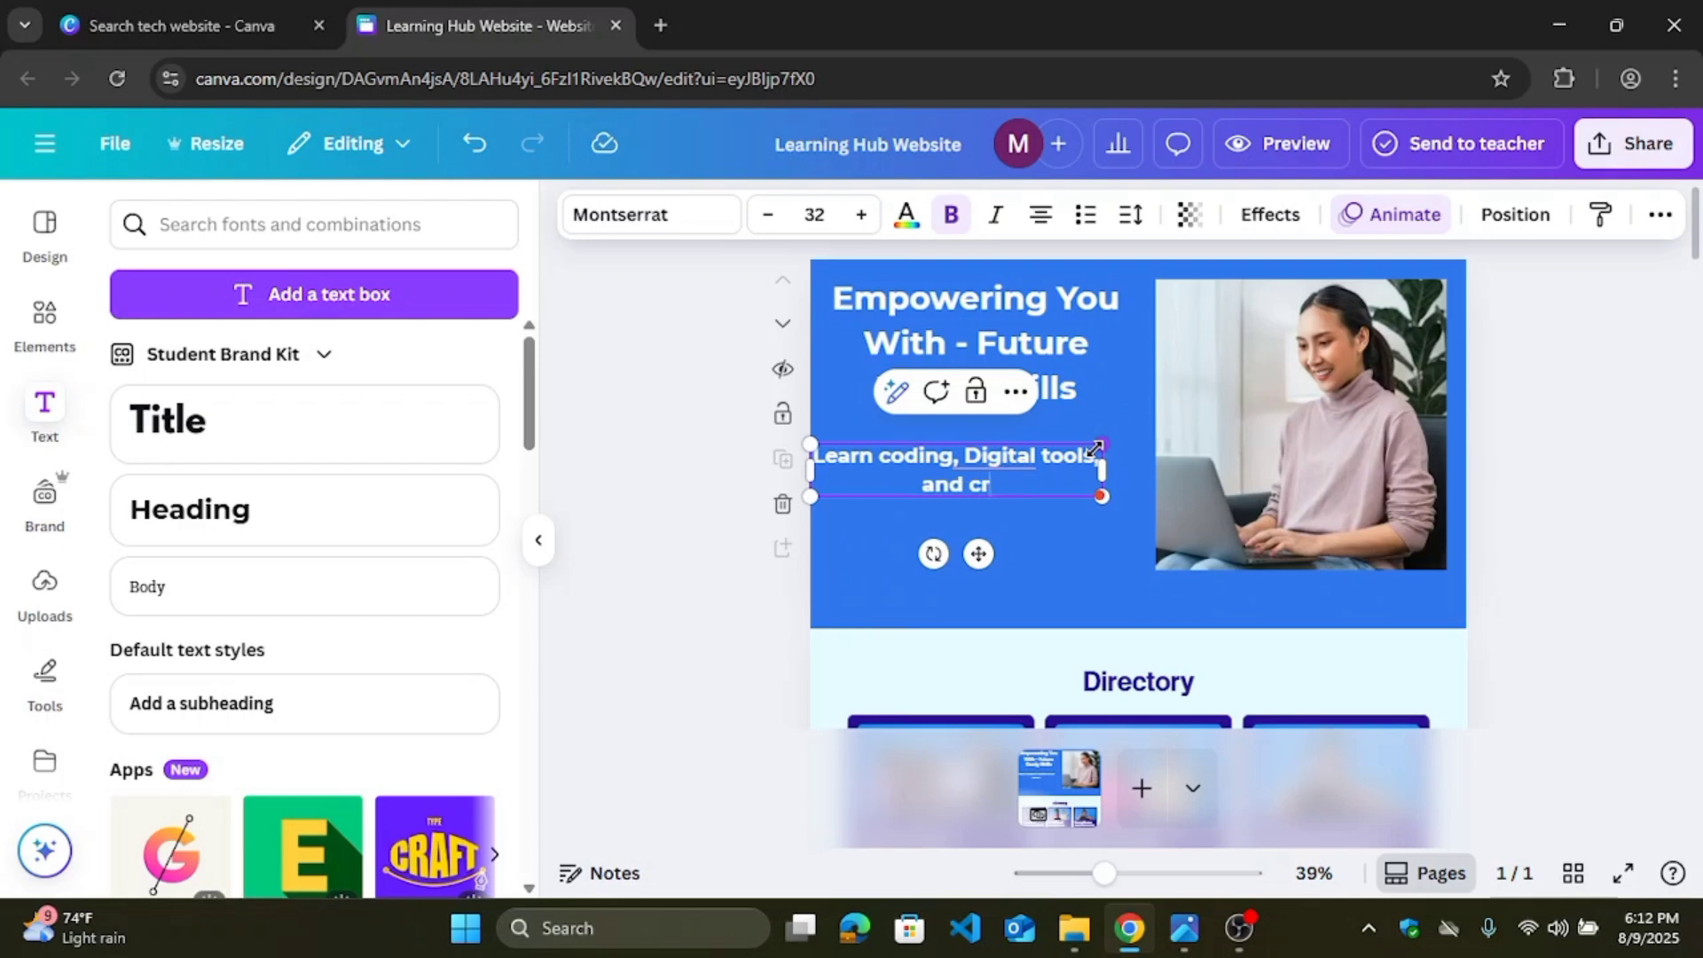
pyautogui.write('eative ')
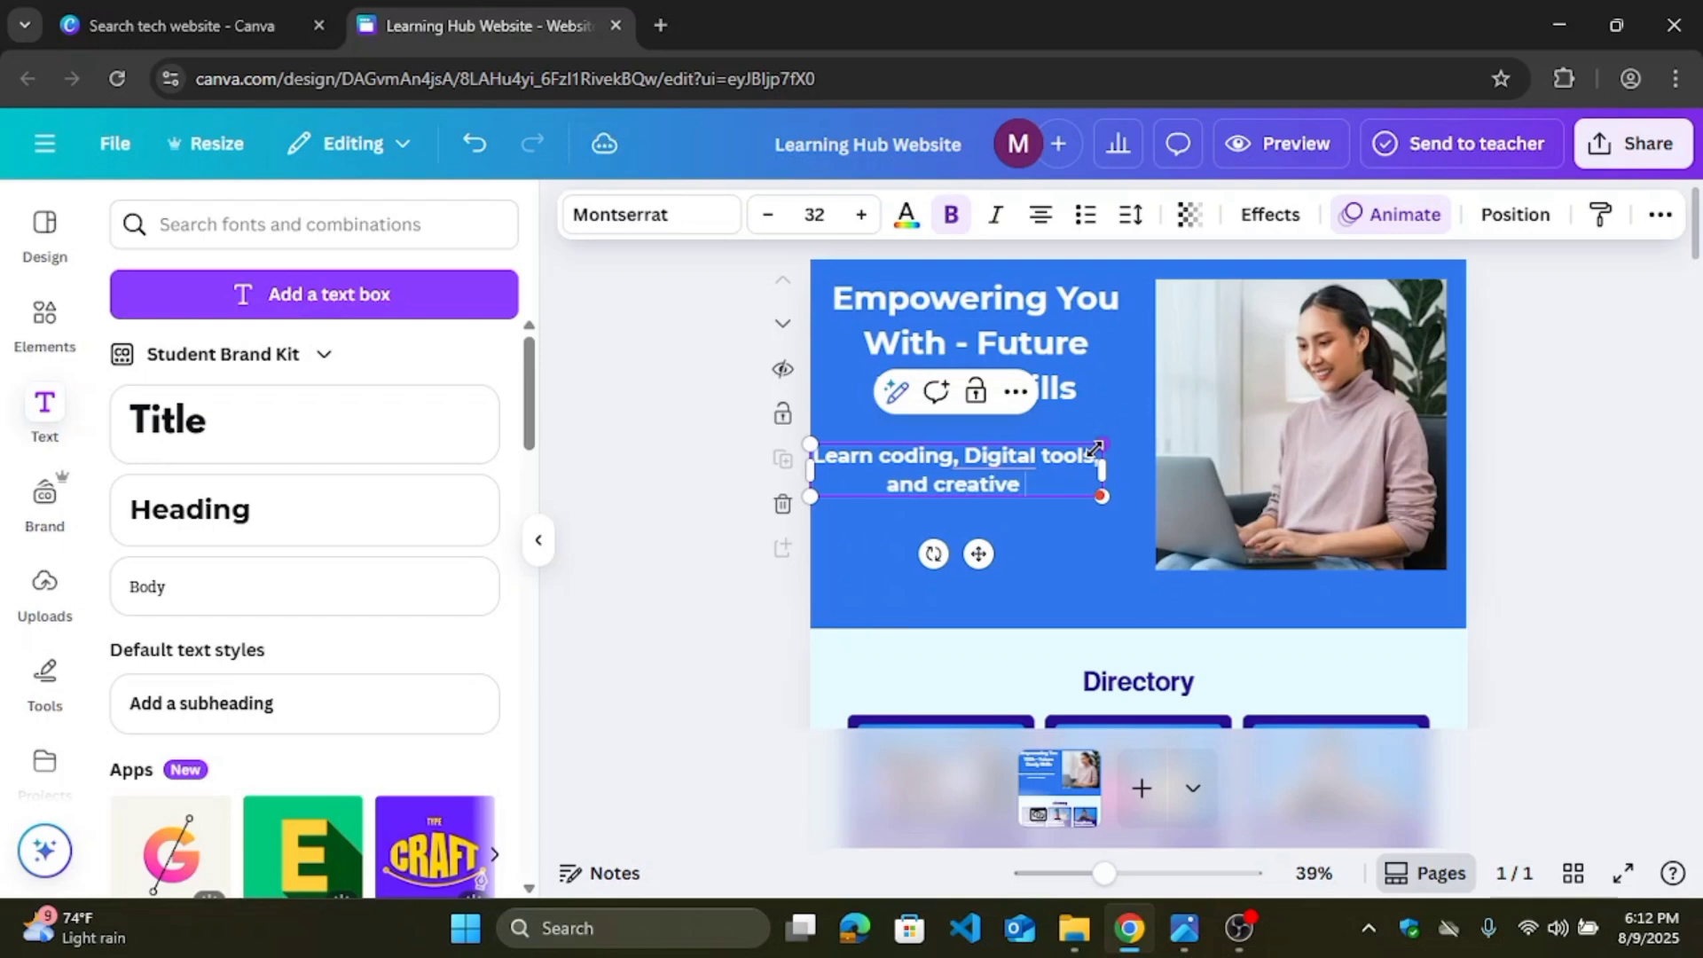
pyautogui.write('tech sk')
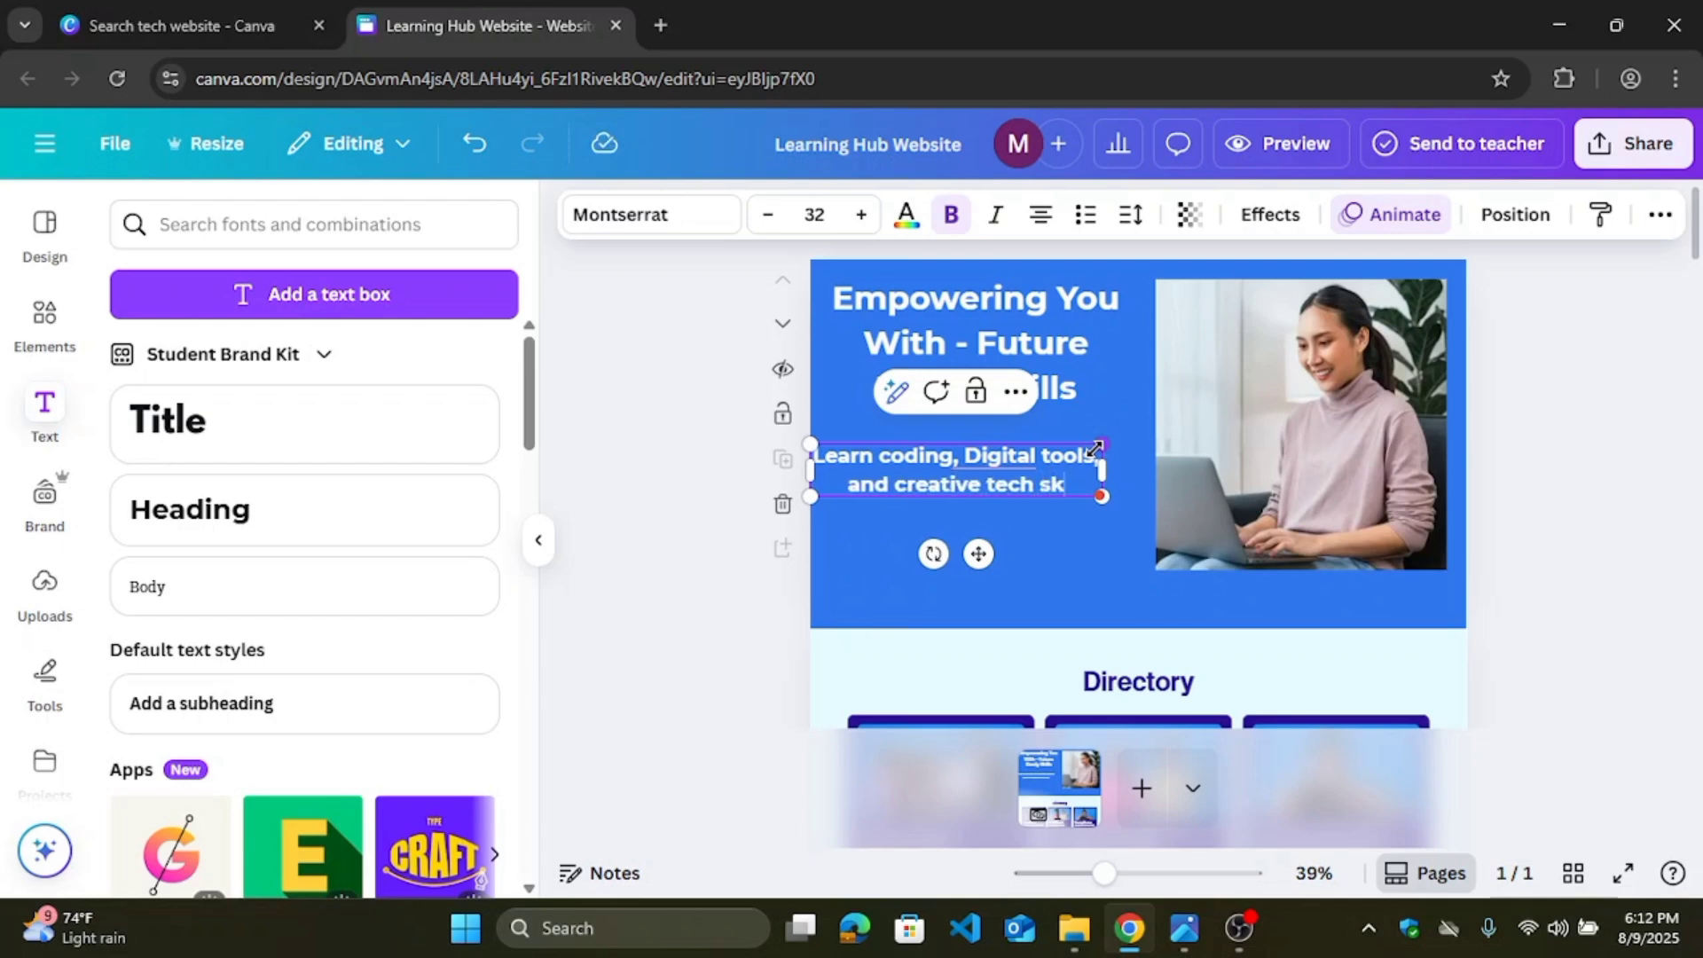
pyautogui.write('ills')
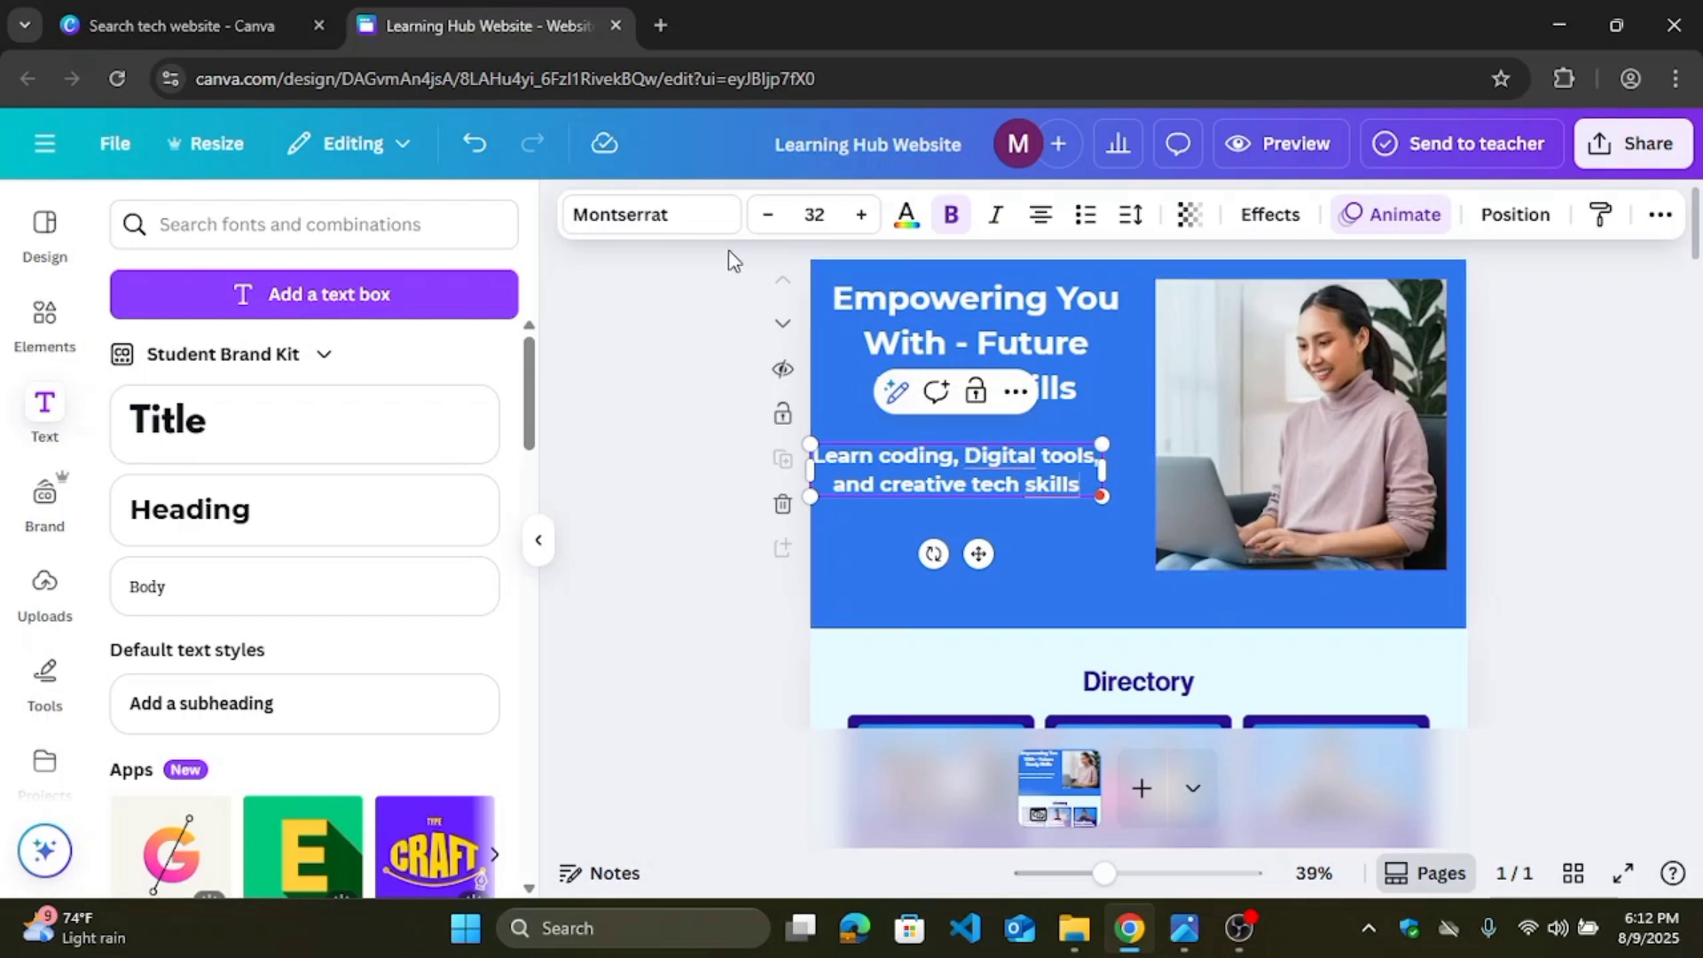
# Step: Remove the bold formatting from the whole supporting text and widen its text box slightly toward the photo
pyautogui.doubleClick(934, 466)
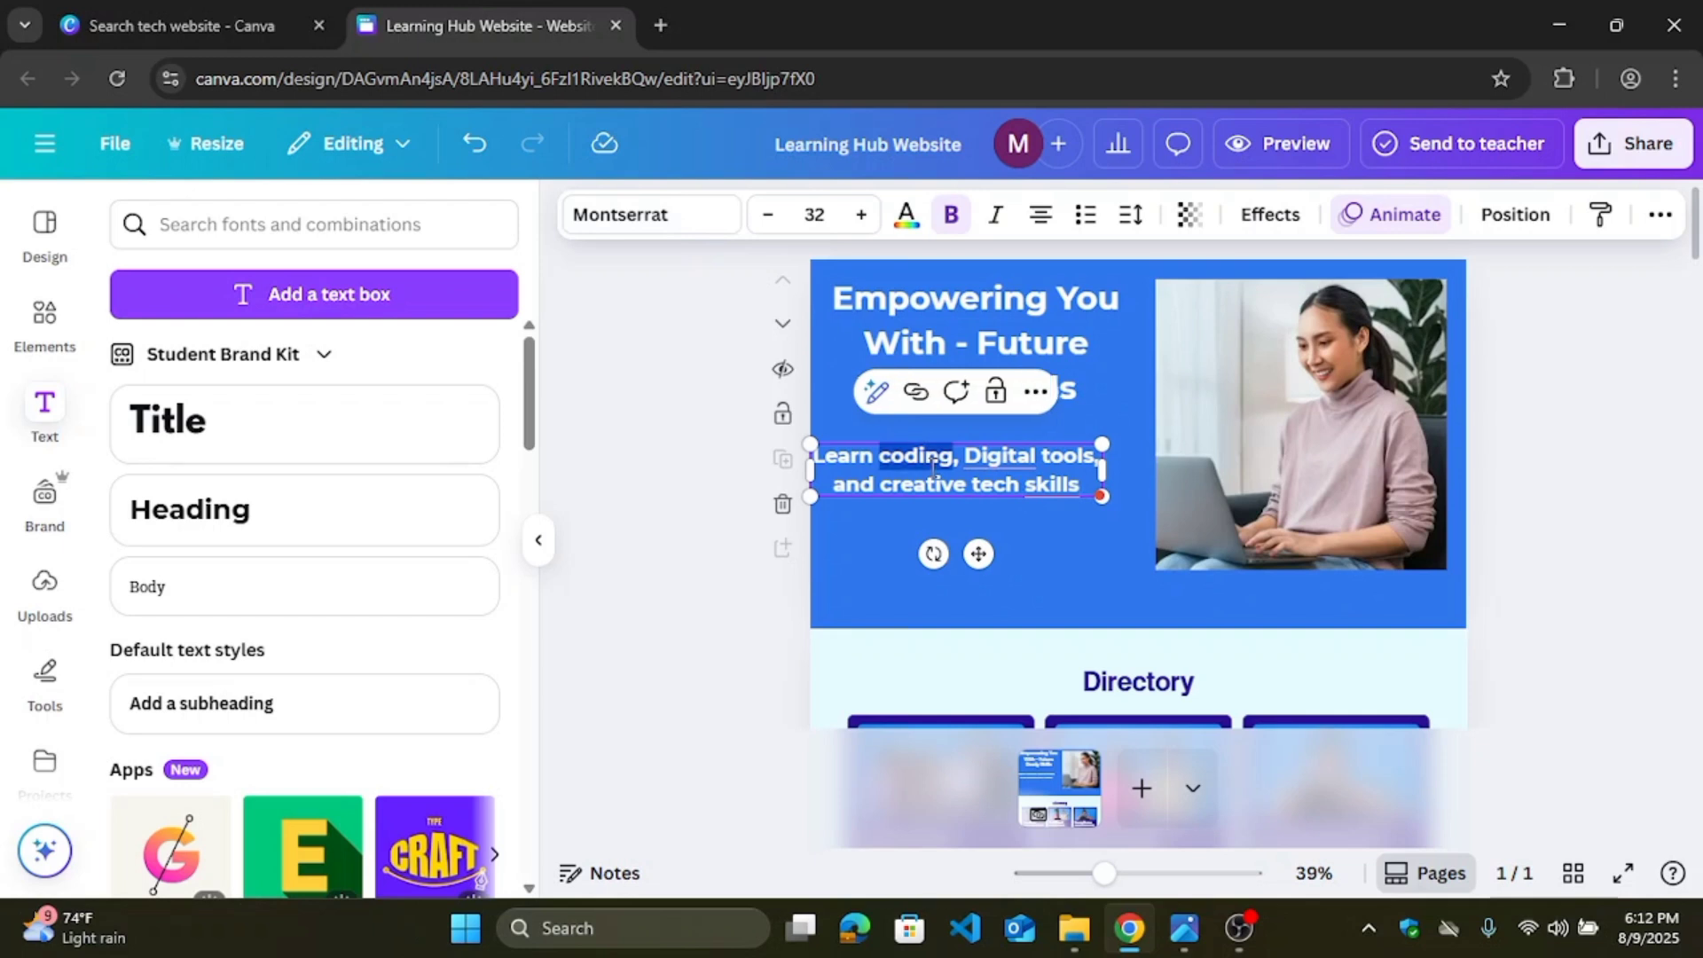
pyautogui.click(858, 464)
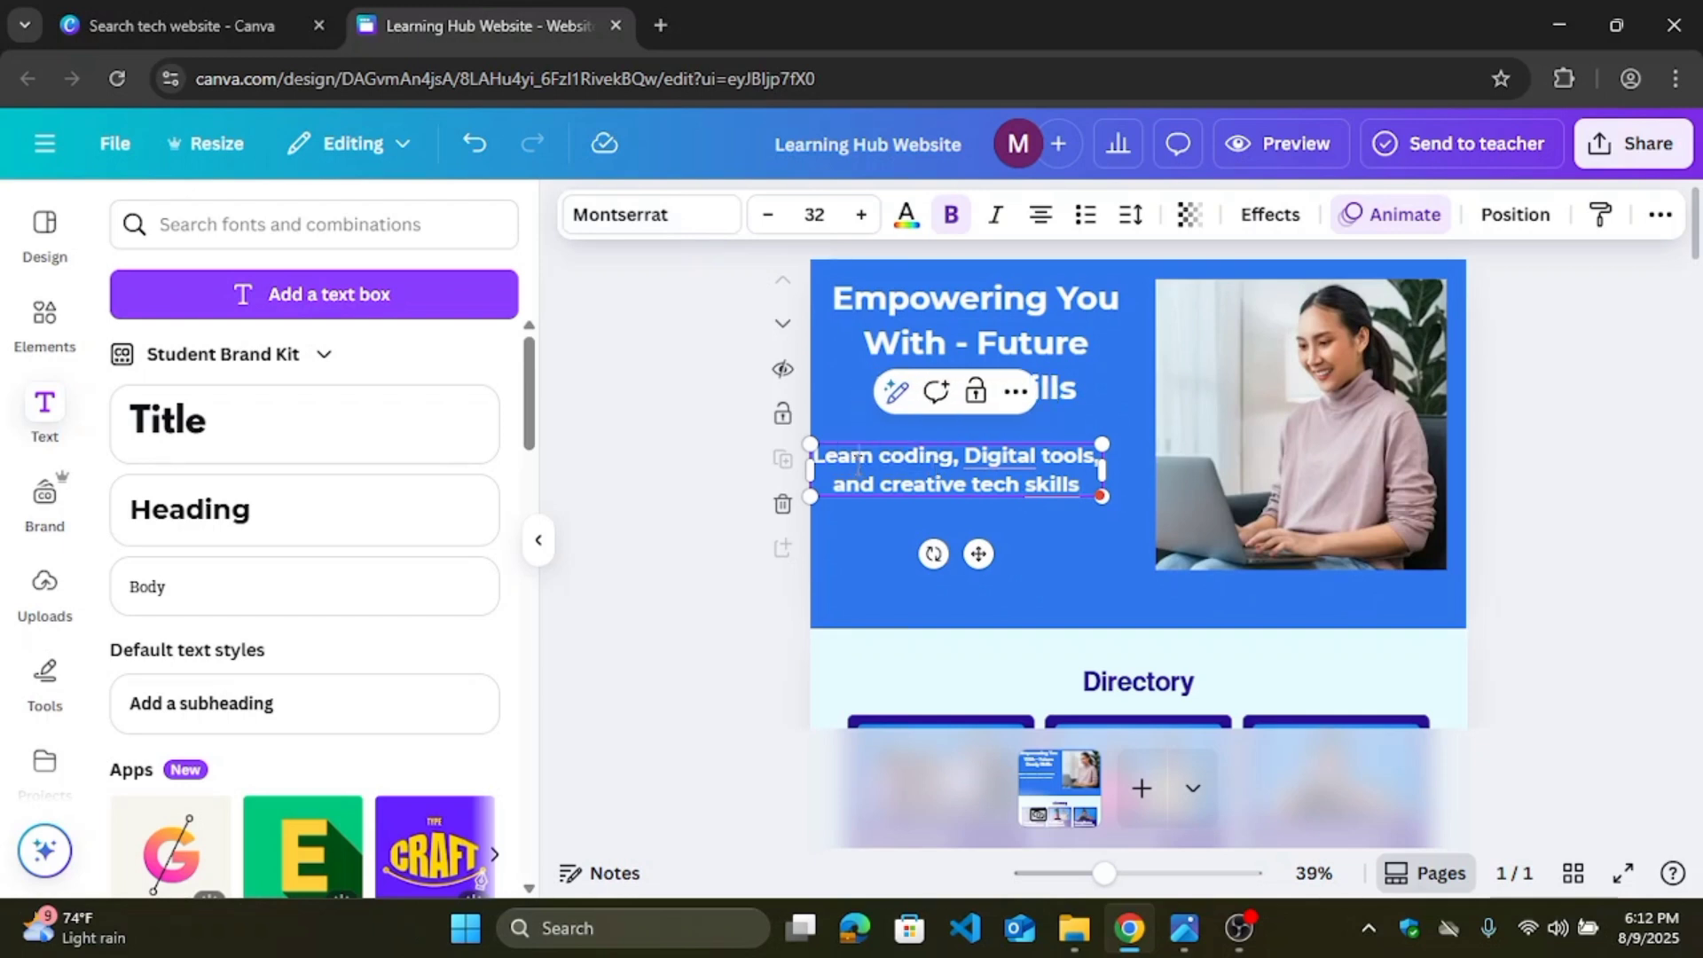
pyautogui.moveTo(824, 458); pyautogui.dragTo(1117, 475)
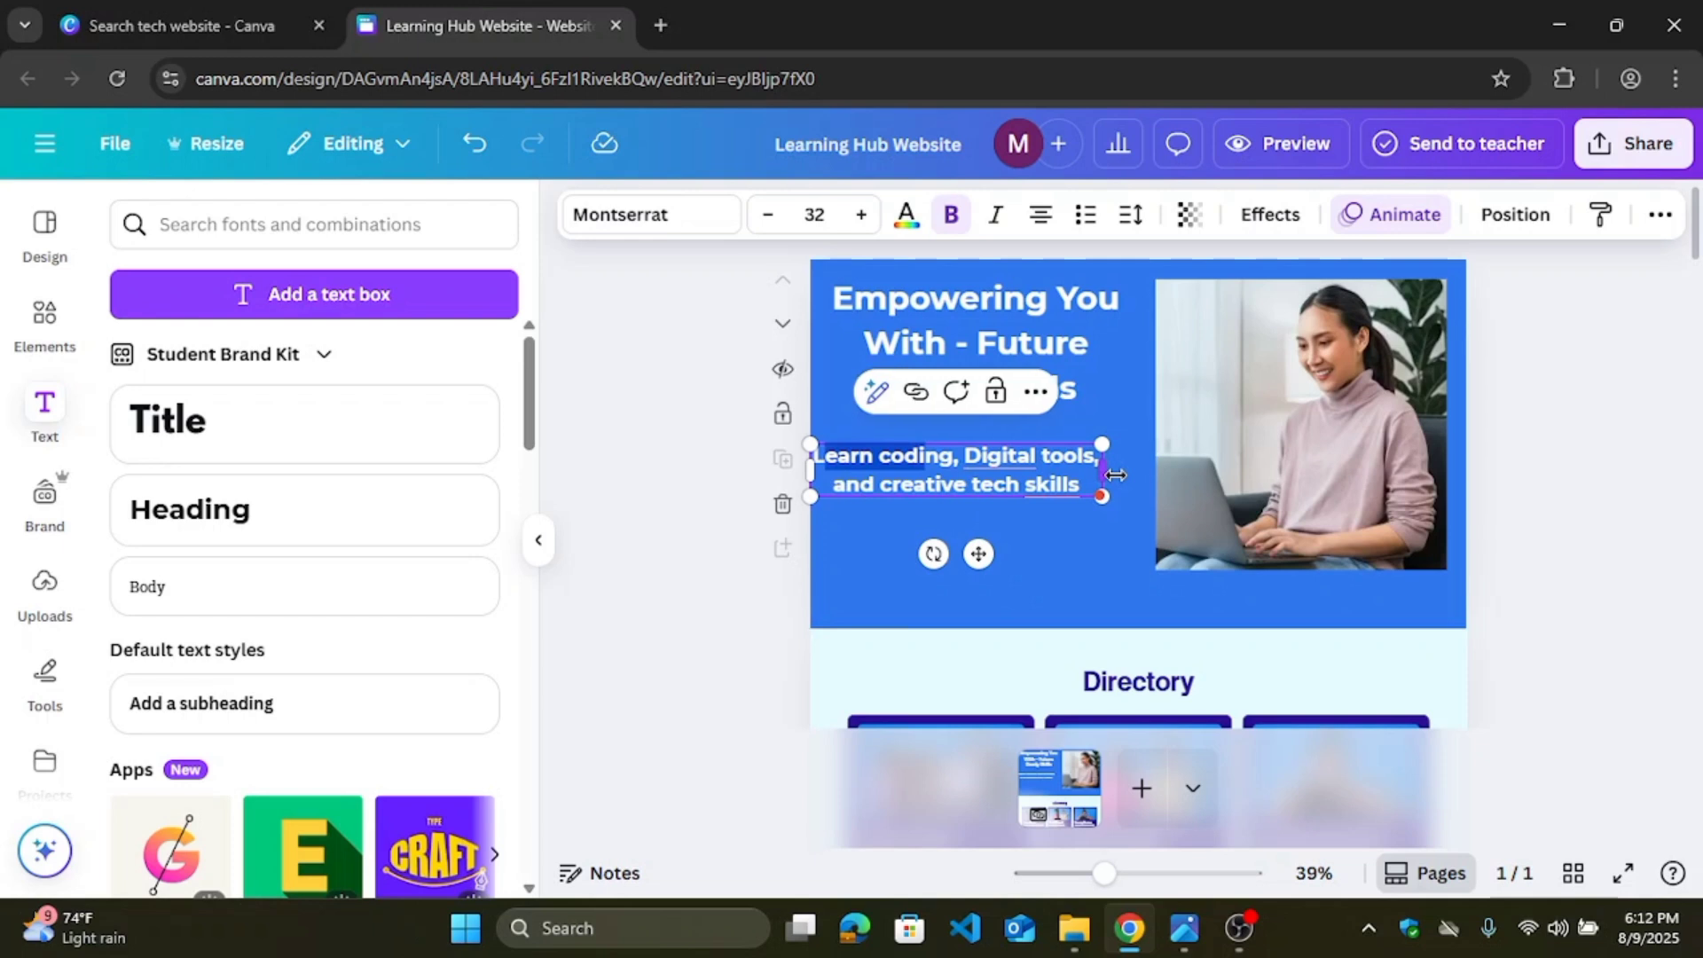
pyautogui.click(976, 453)
pyautogui.tripleClick(976, 450)
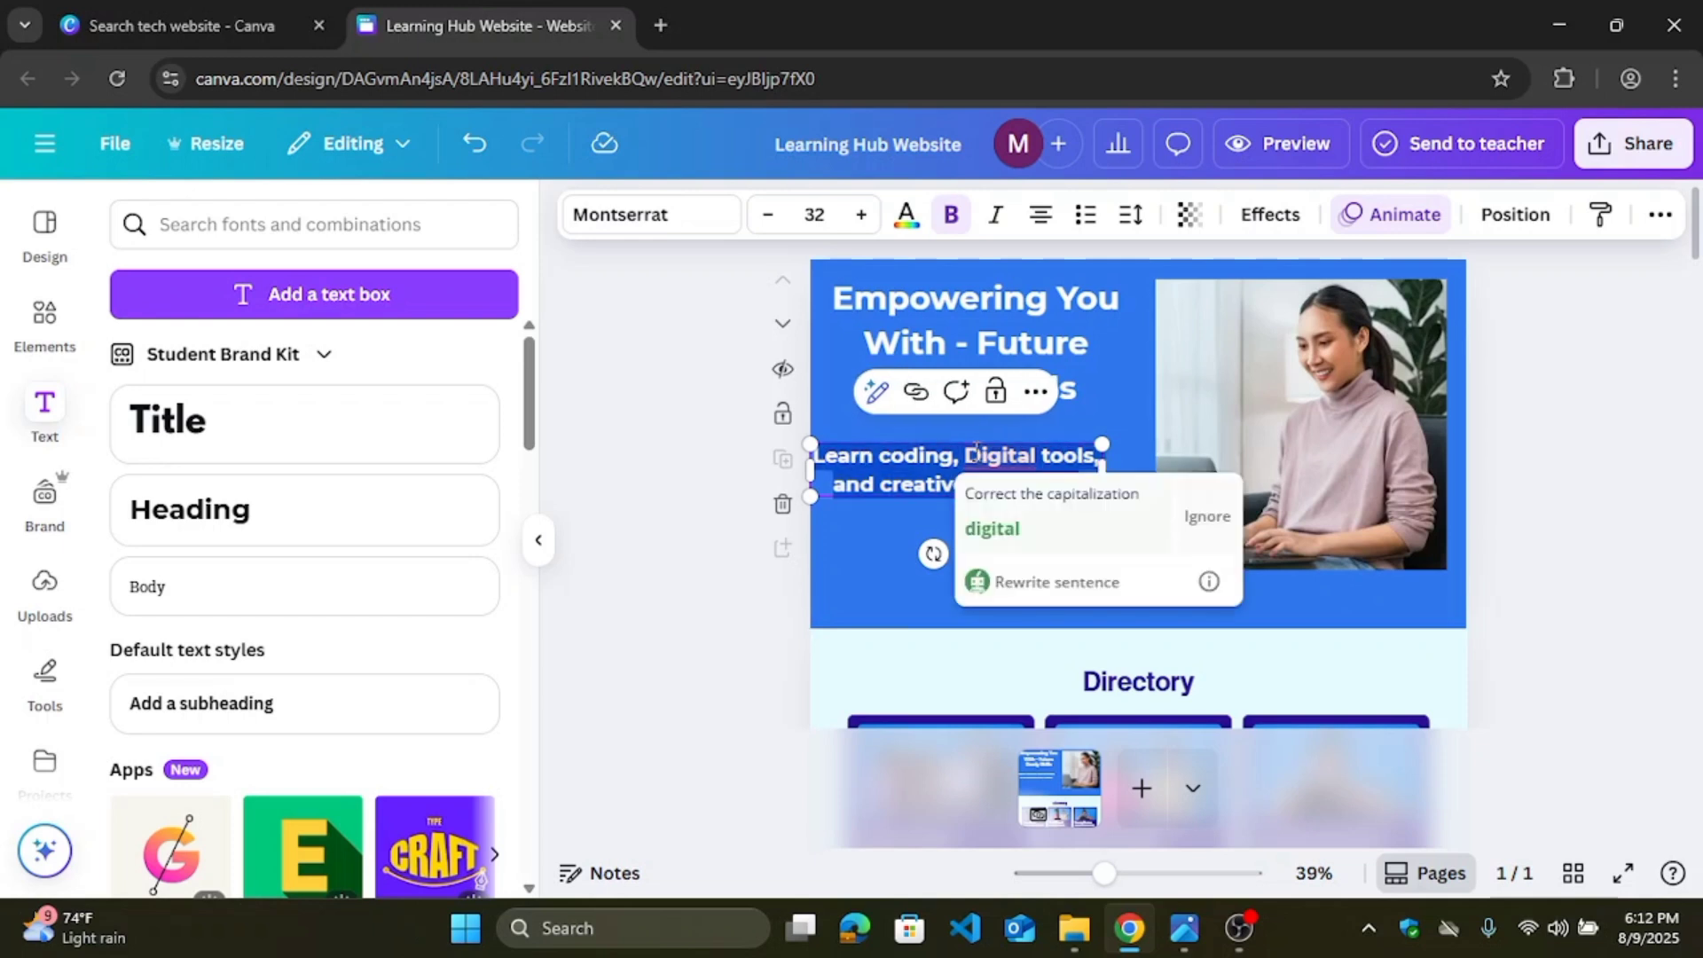
pyautogui.click(955, 217)
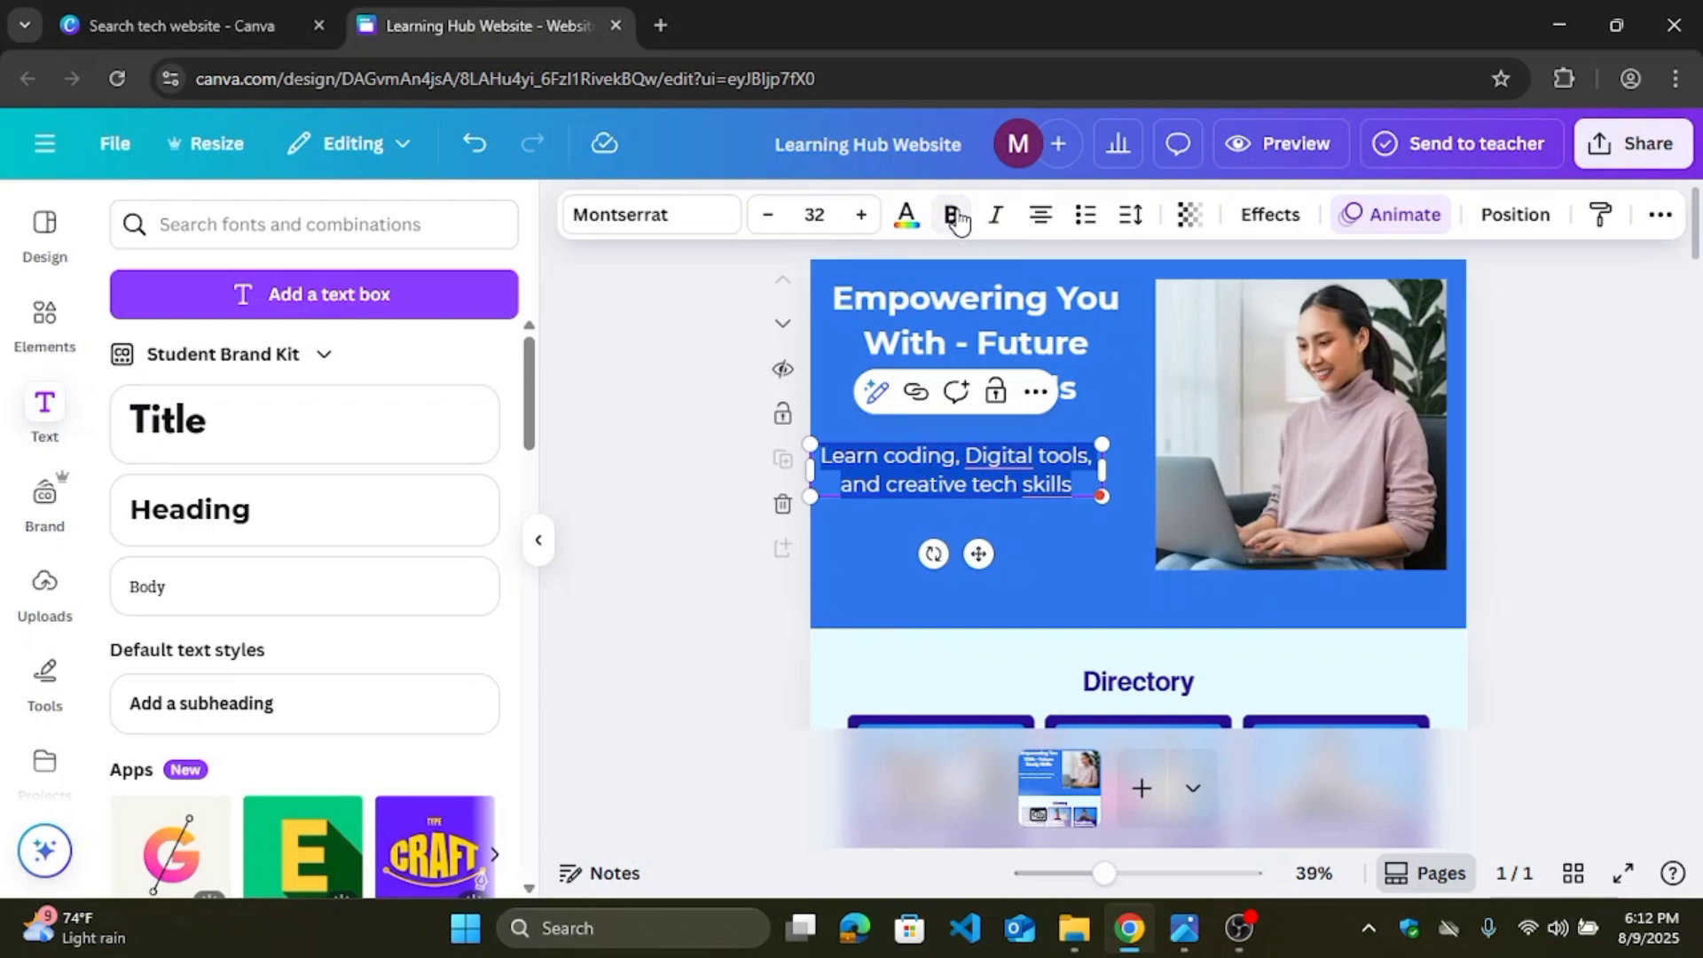
pyautogui.click(1005, 516)
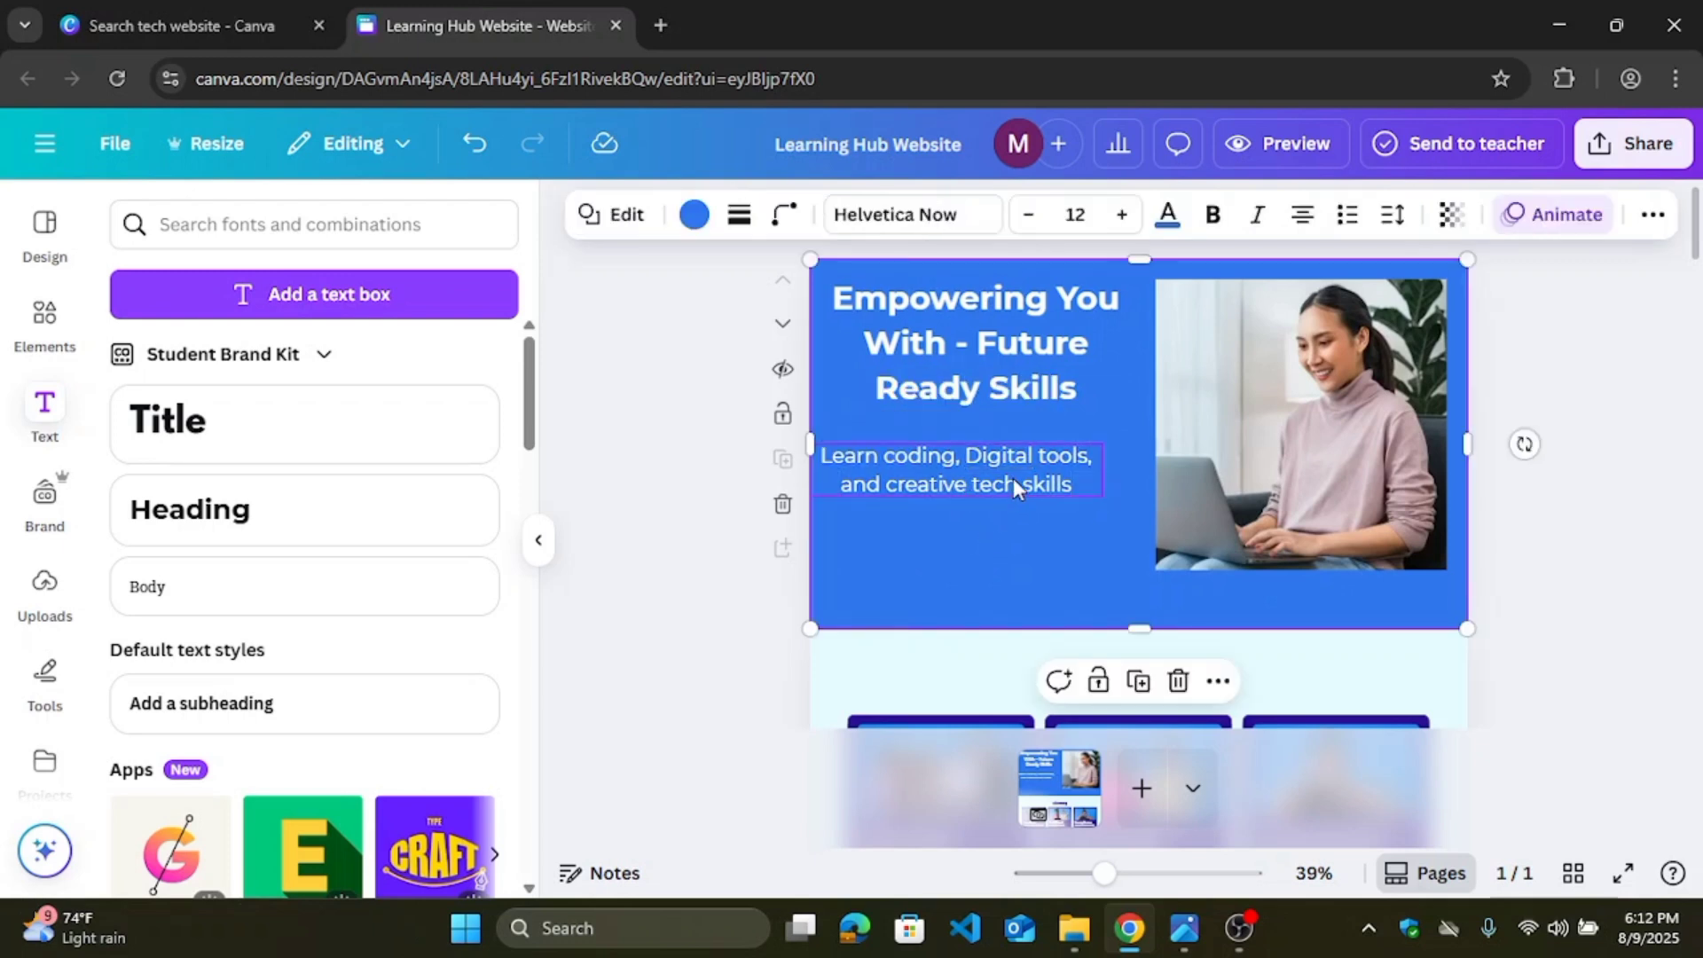
pyautogui.click(1014, 478)
pyautogui.moveTo(1107, 467); pyautogui.dragTo(1137, 468)
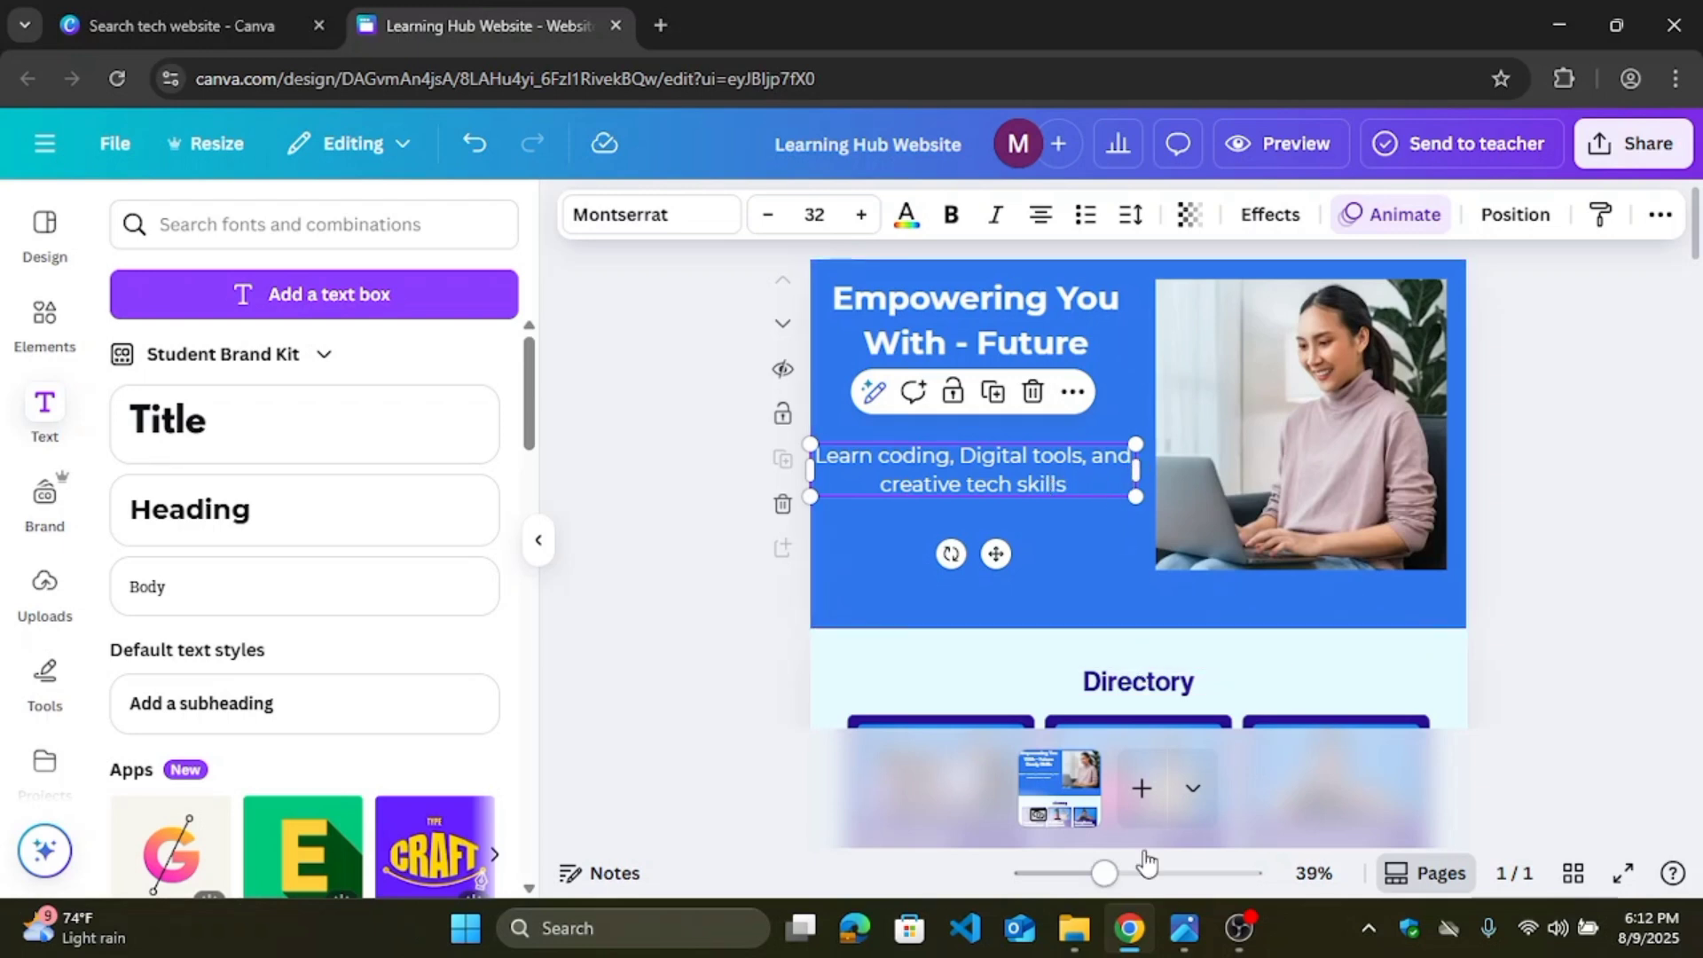
# Step: Check the wording in the Mockup.png preview again and complete the supporting text in Canva with "in a fun and practical way."
pyautogui.moveTo(1183, 940)
pyautogui.click(1065, 803)
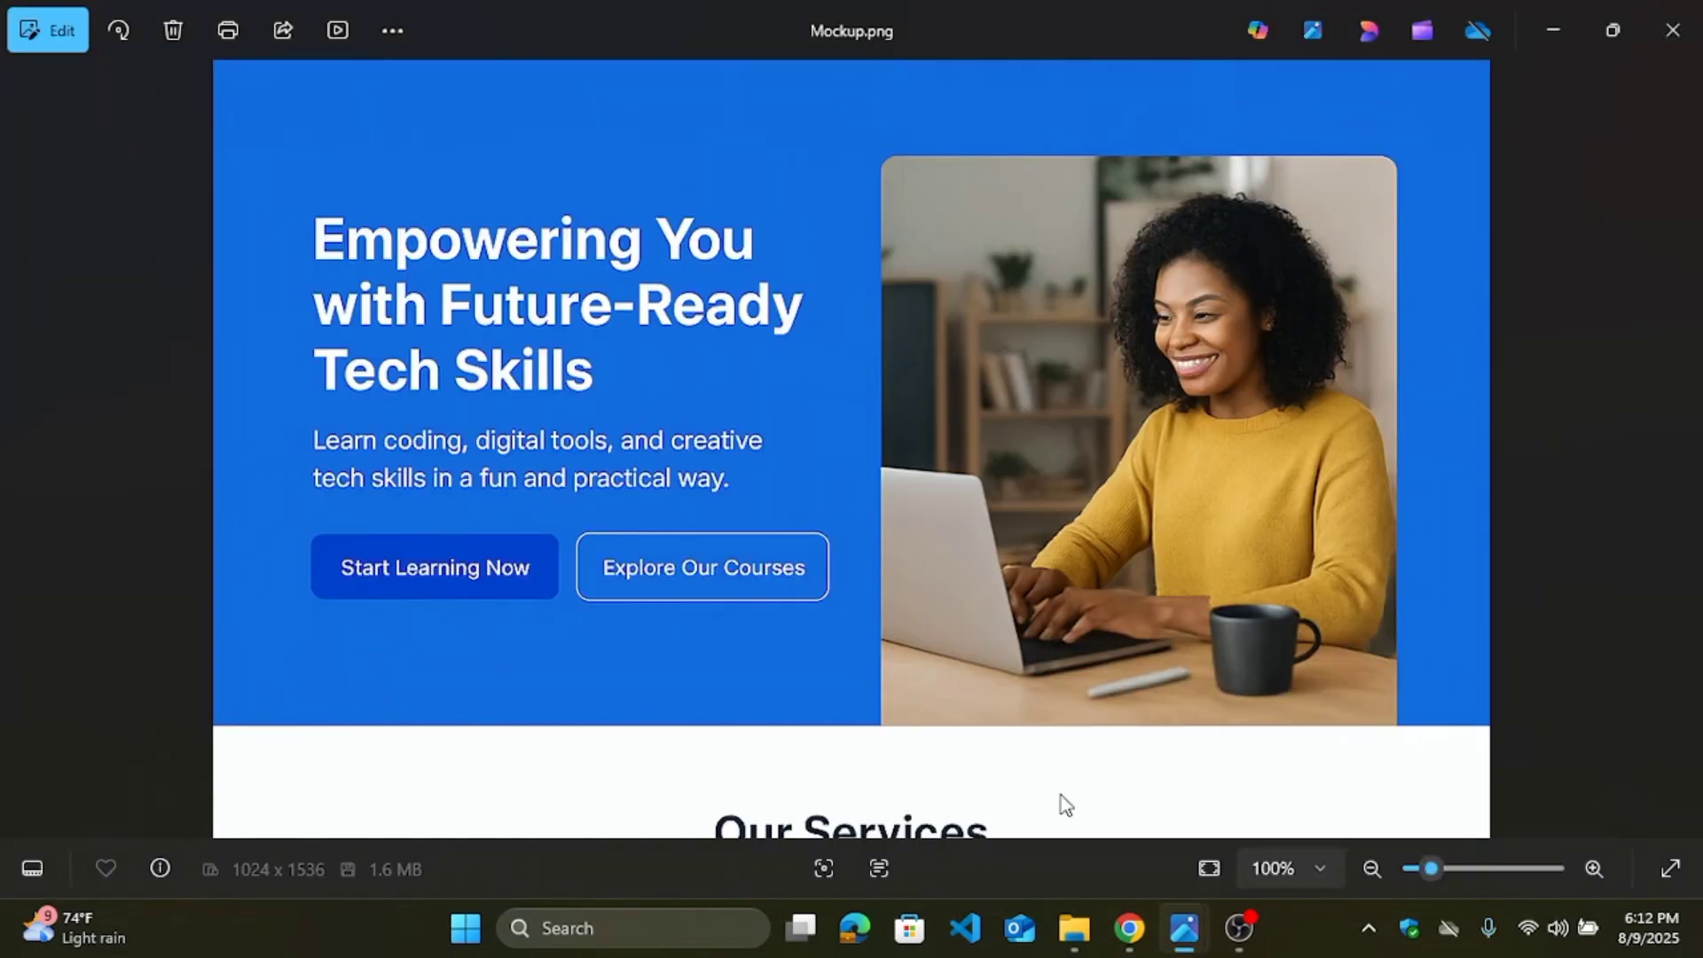
pyautogui.click(1130, 927)
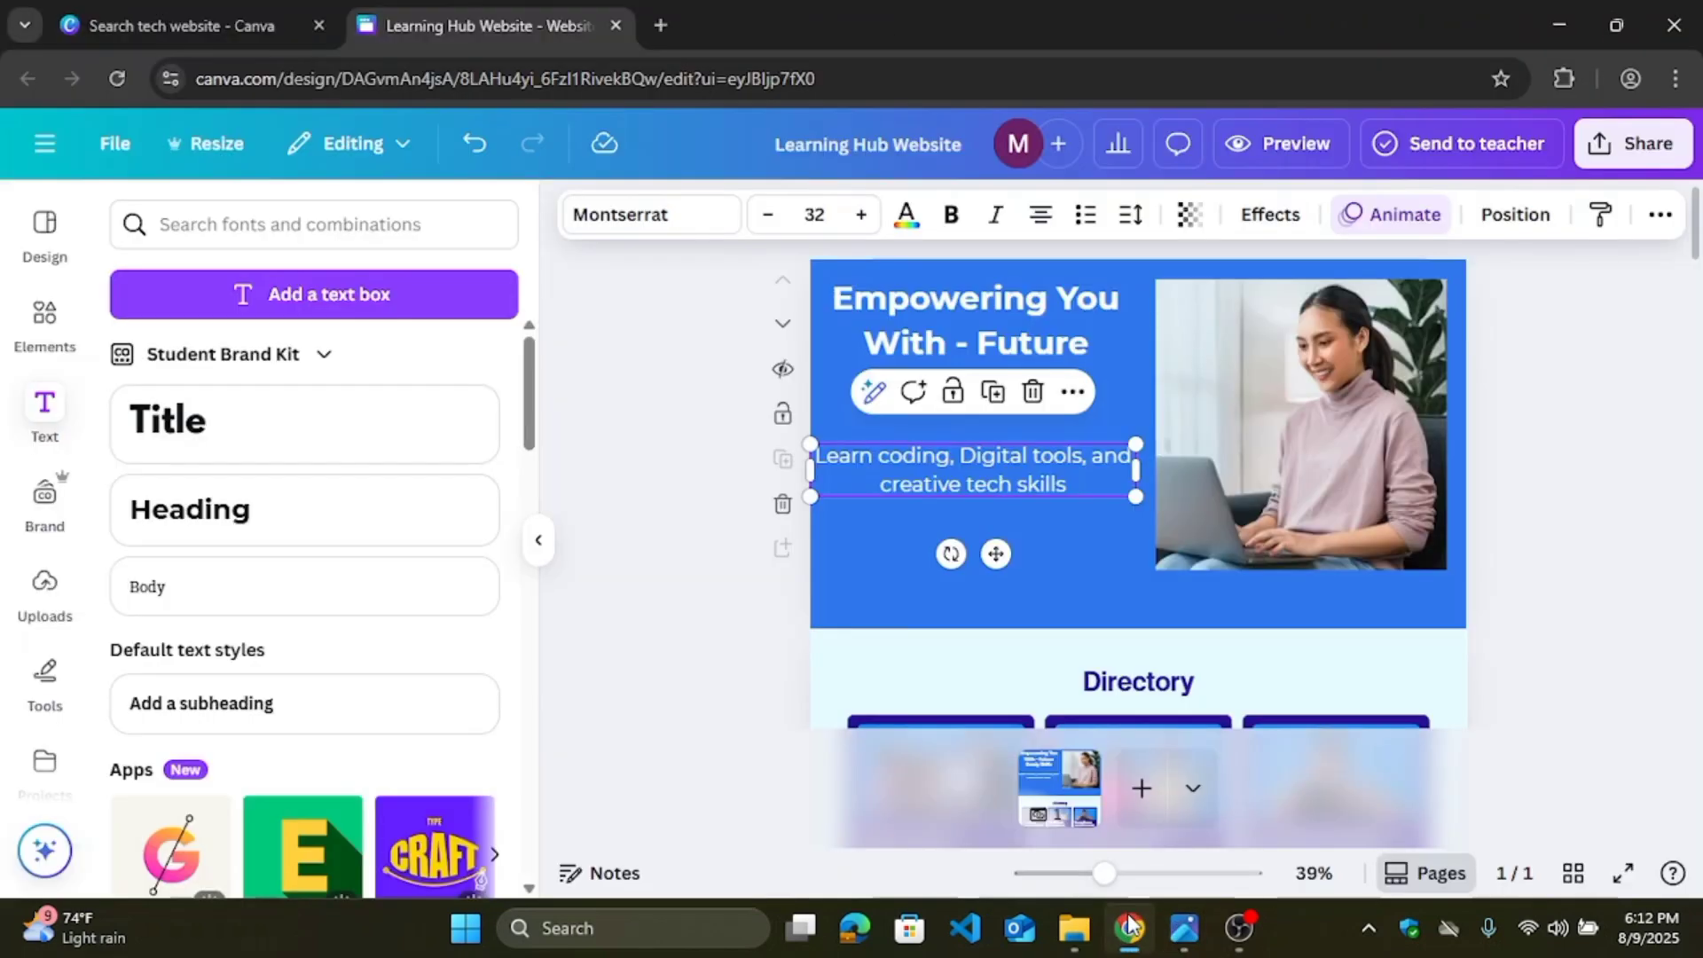
pyautogui.doubleClick(1076, 477)
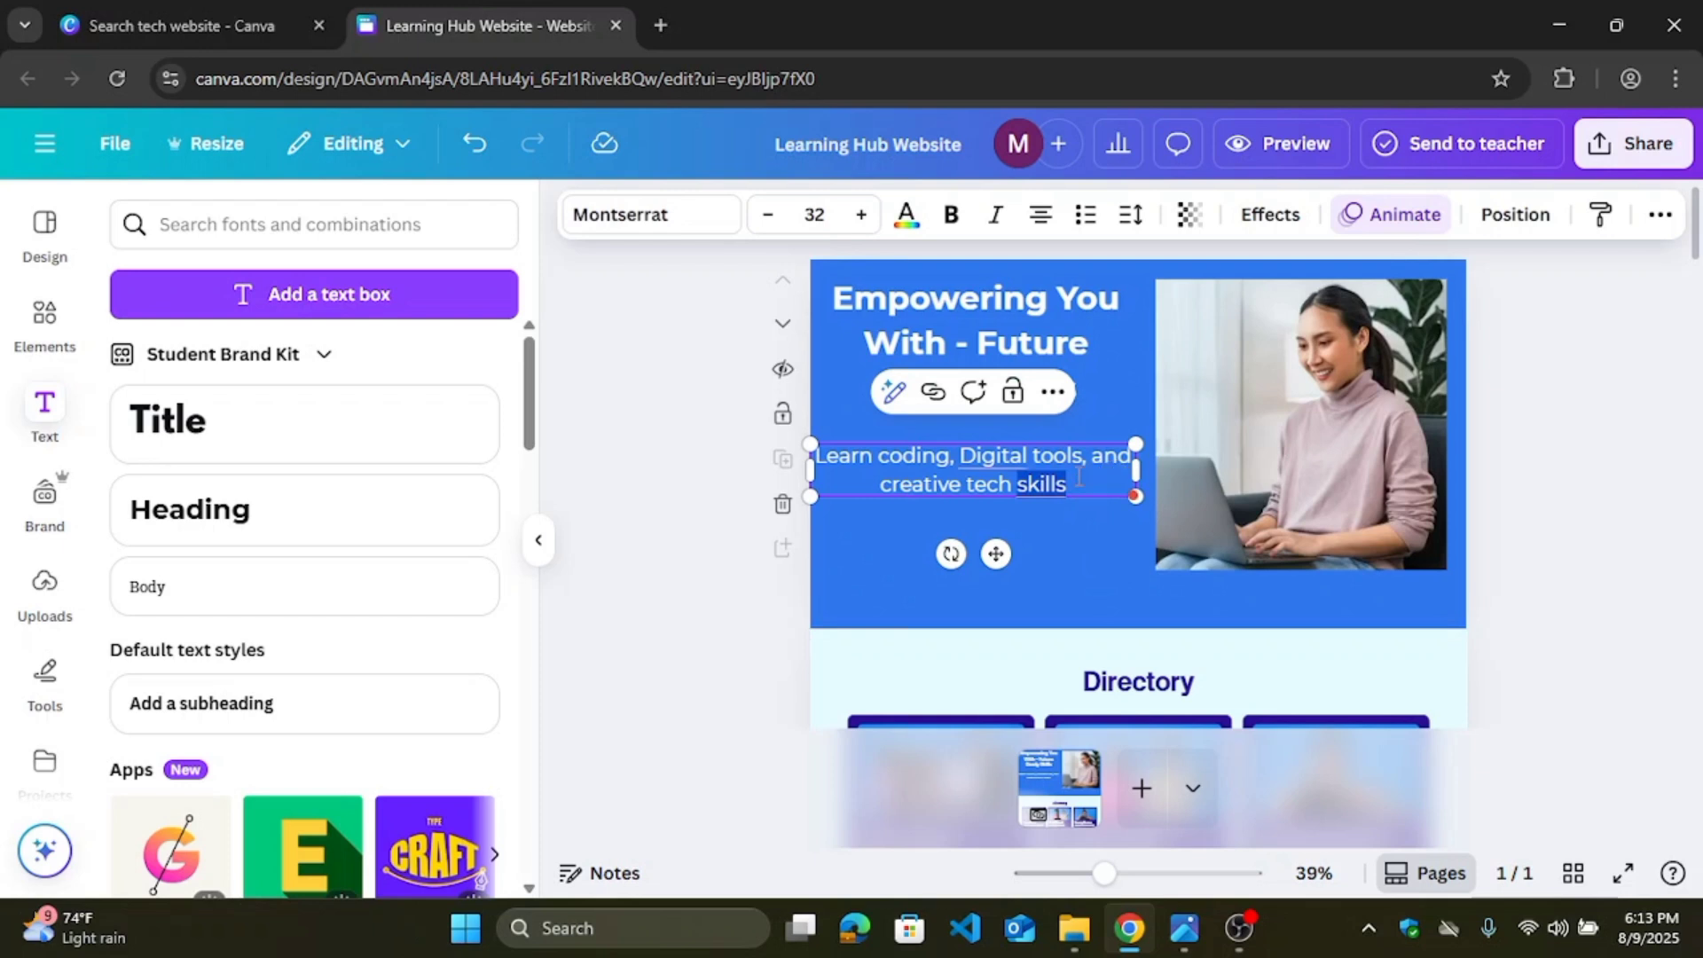
pyautogui.click(1078, 477)
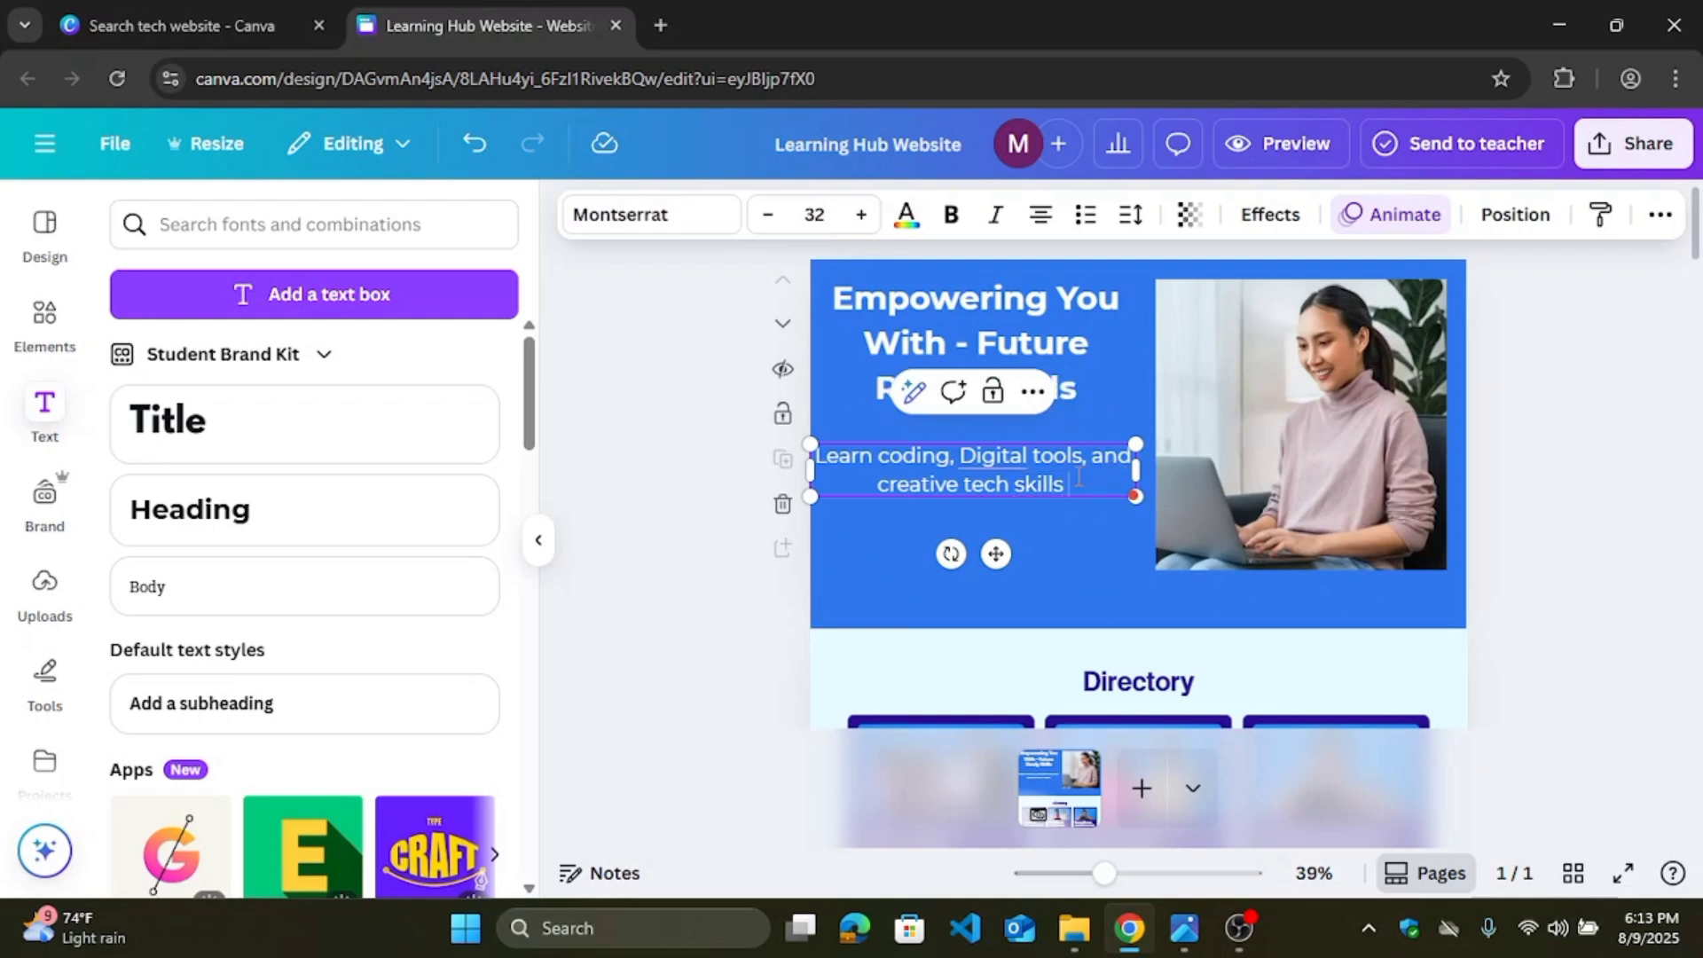
pyautogui.write('in a fu')
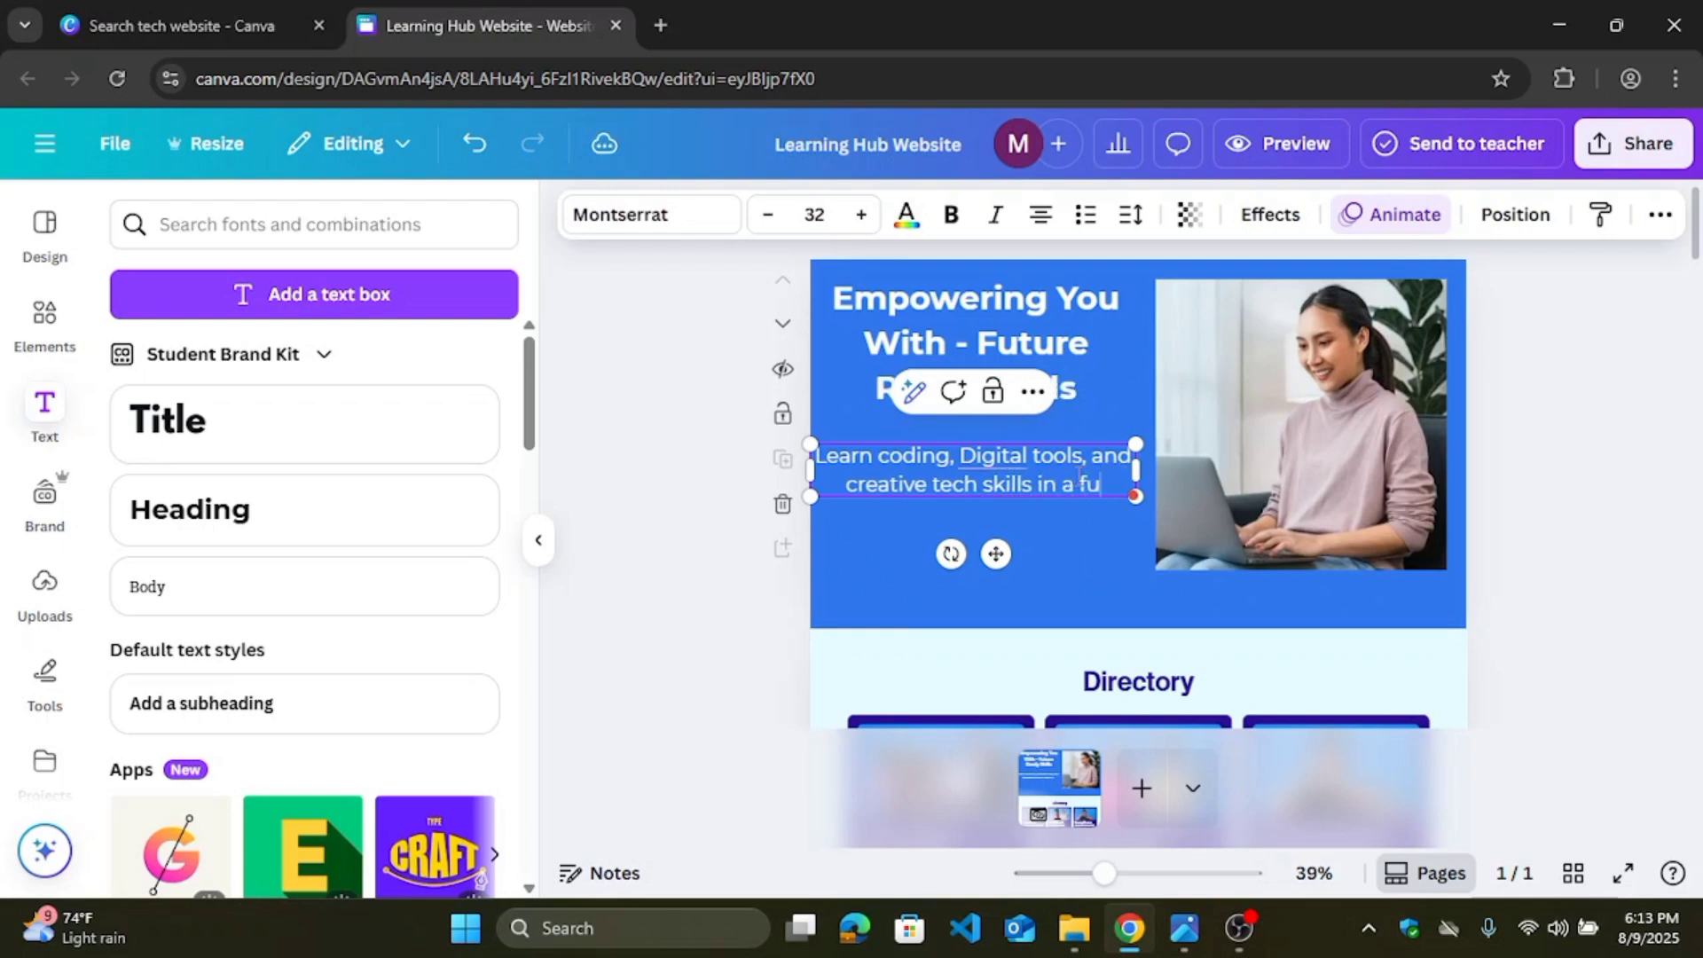
pyautogui.write('n and practic')
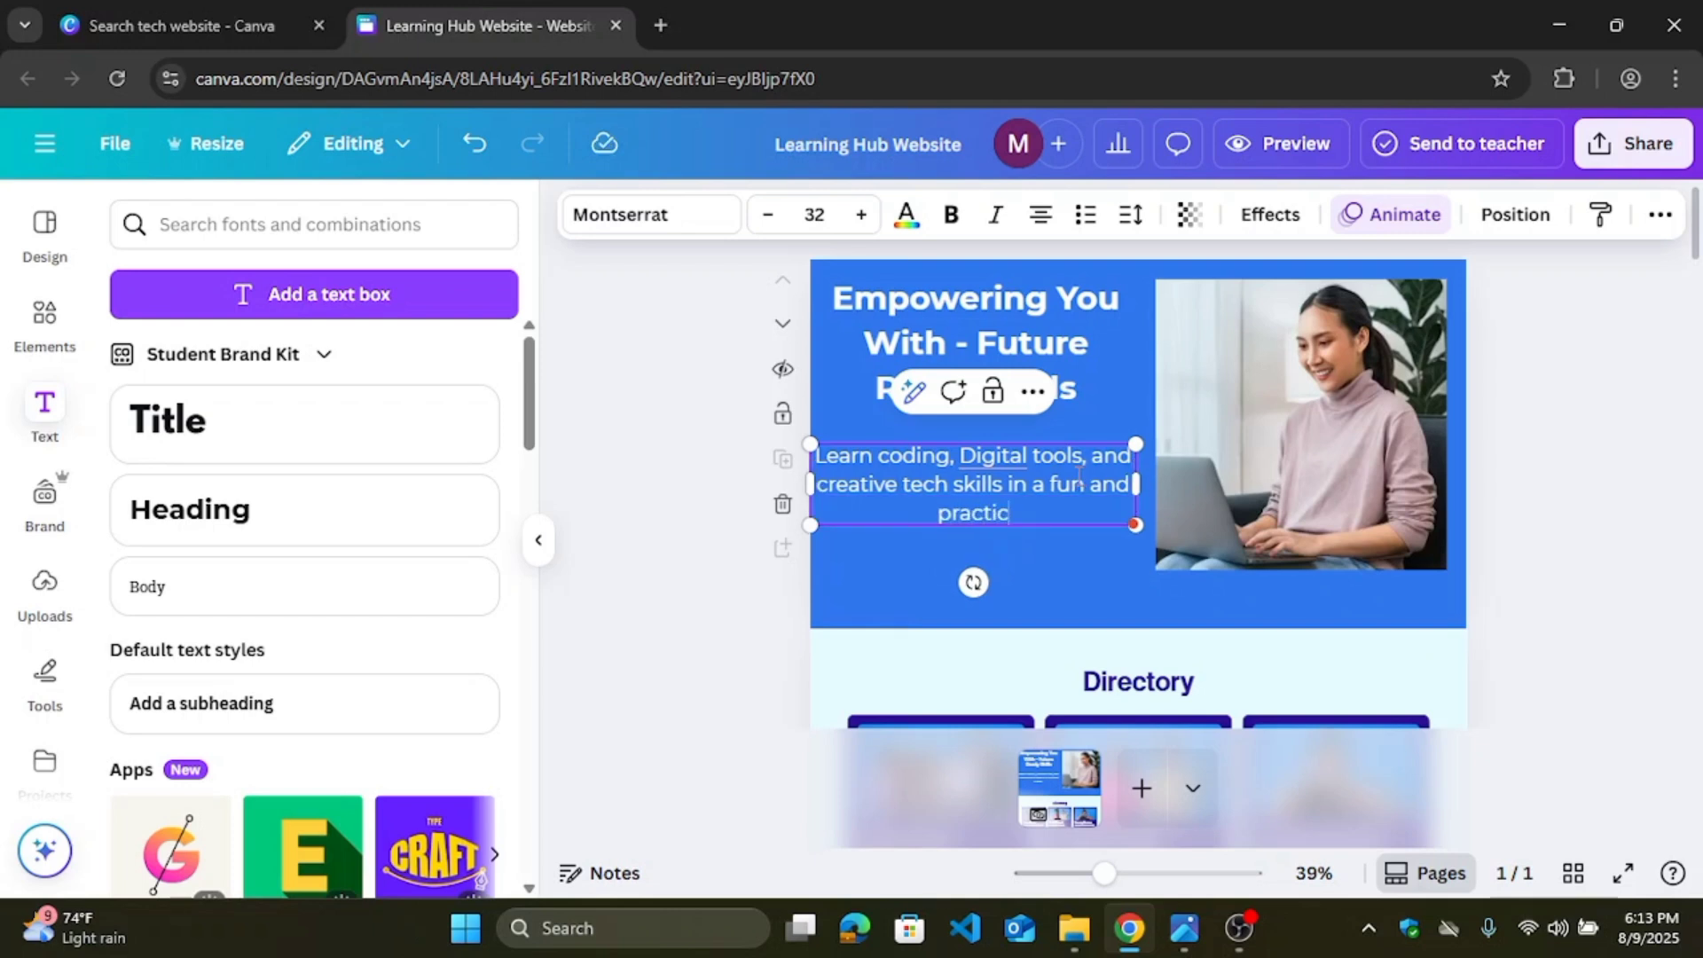
pyautogui.write('al way')
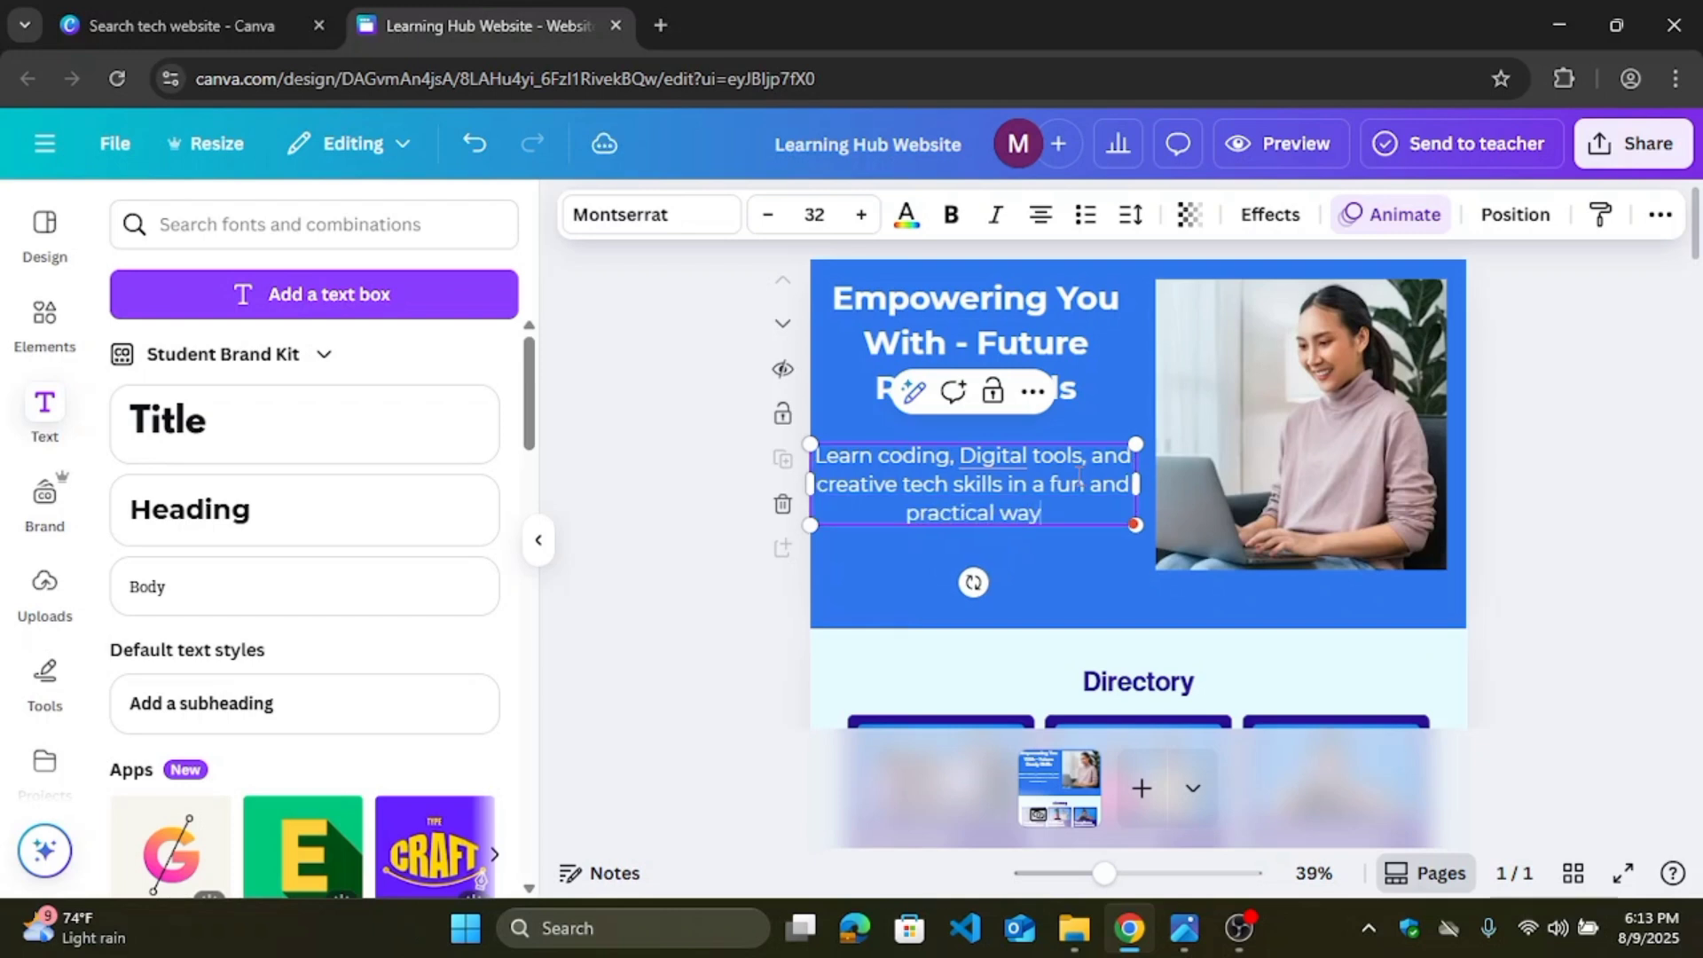
pyautogui.write('.')
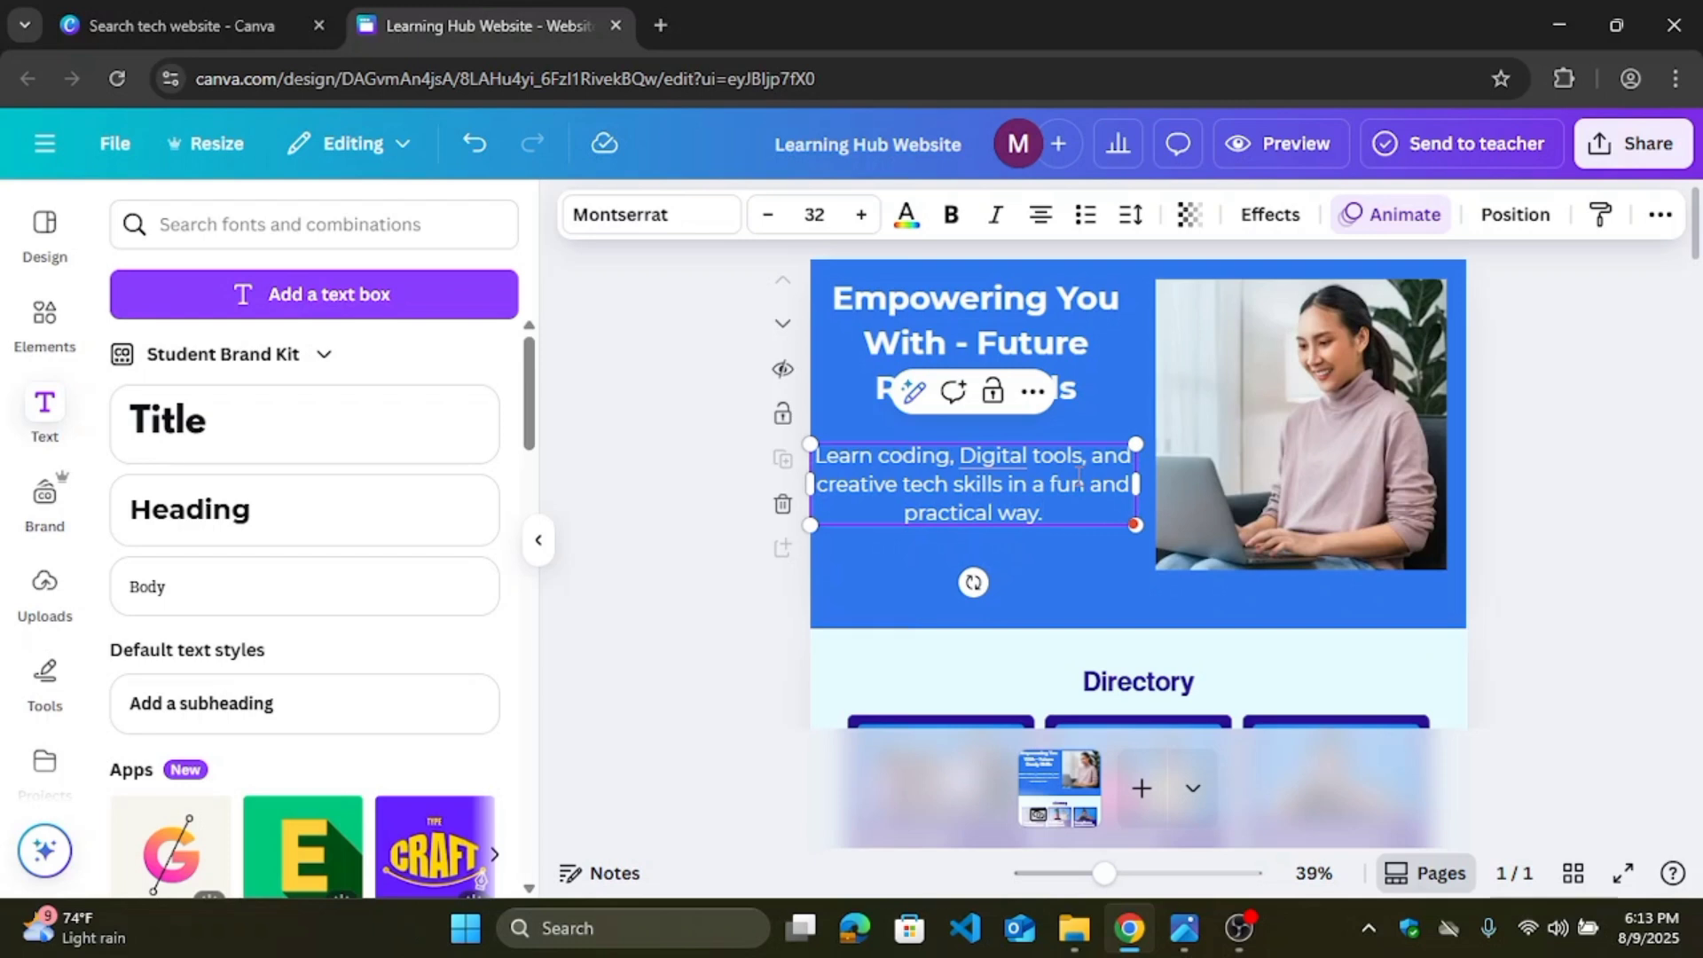
pyautogui.click(896, 562)
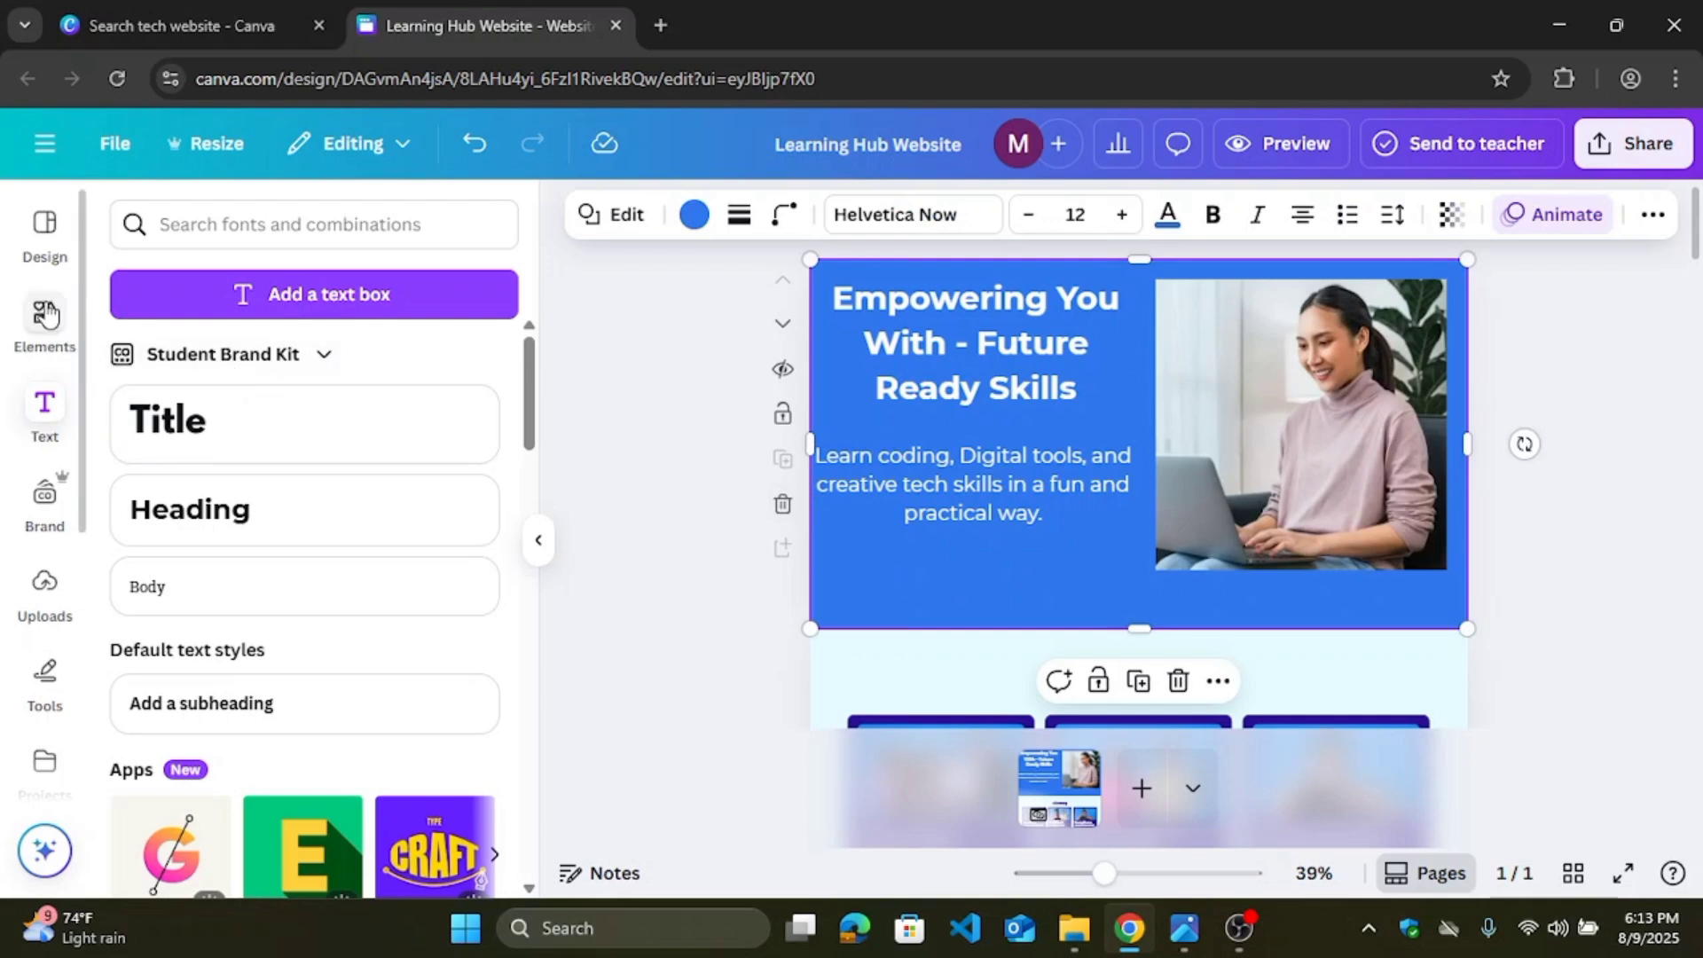
# Step: Shrink the hero photo slightly from its lower inner corner to leave more space beside the supporting text
pyautogui.click(859, 565)
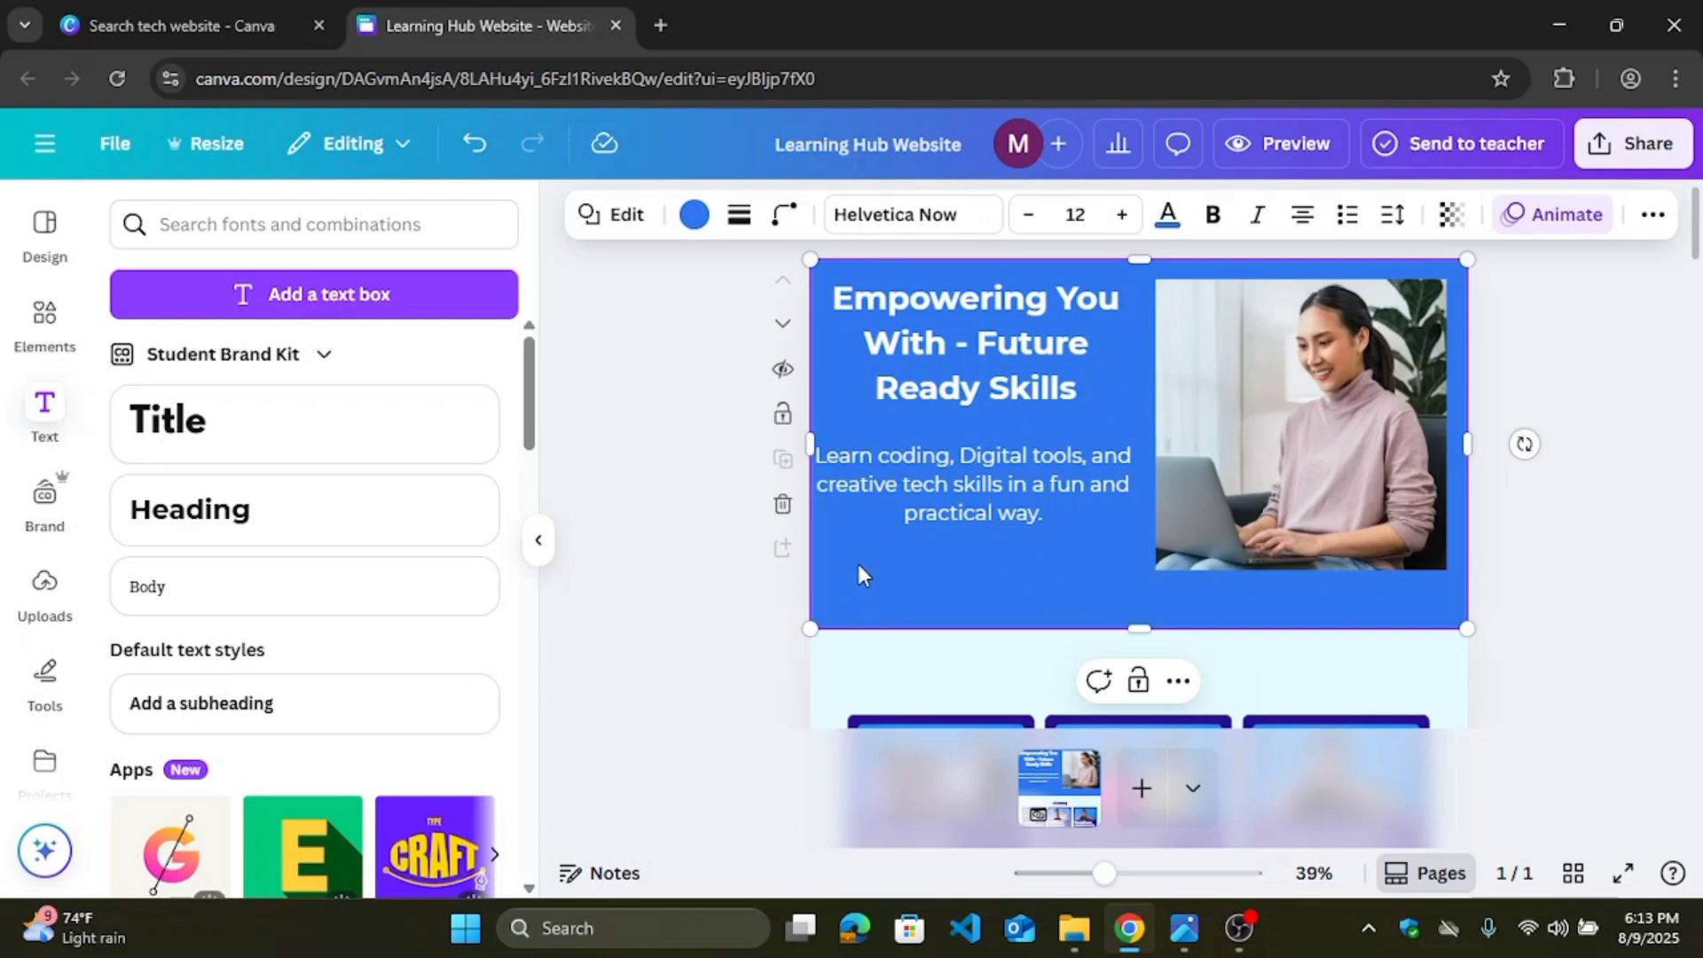
pyautogui.click(1198, 503)
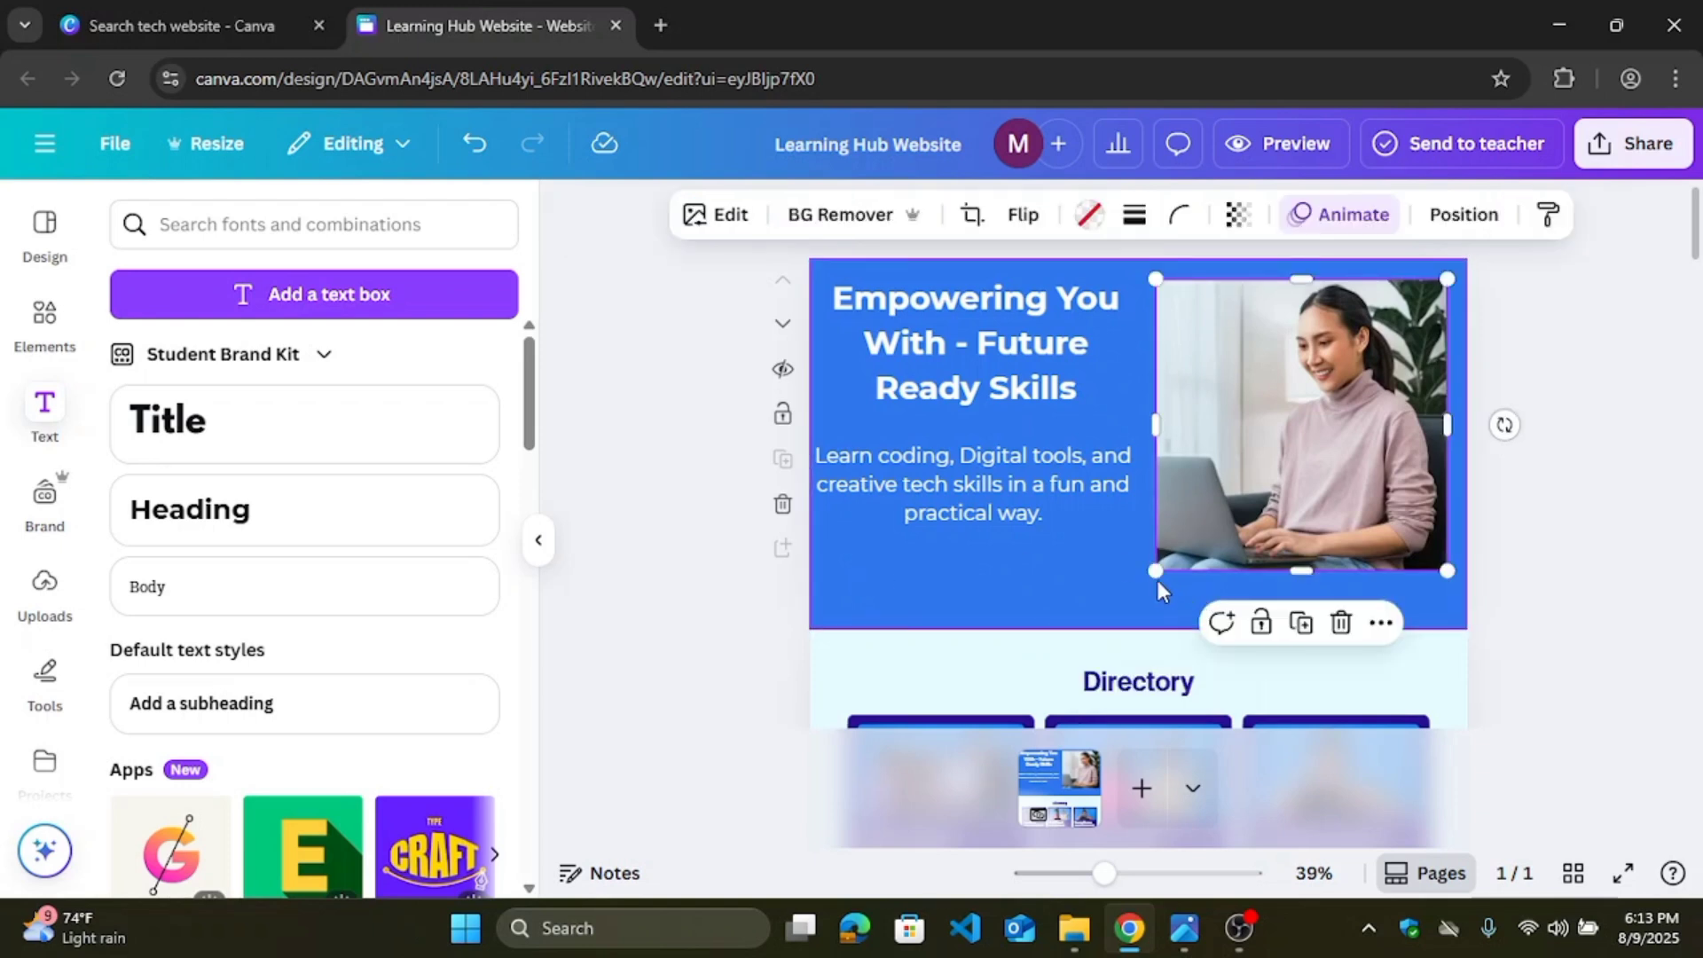
pyautogui.moveTo(1155, 570); pyautogui.dragTo(1176, 545)
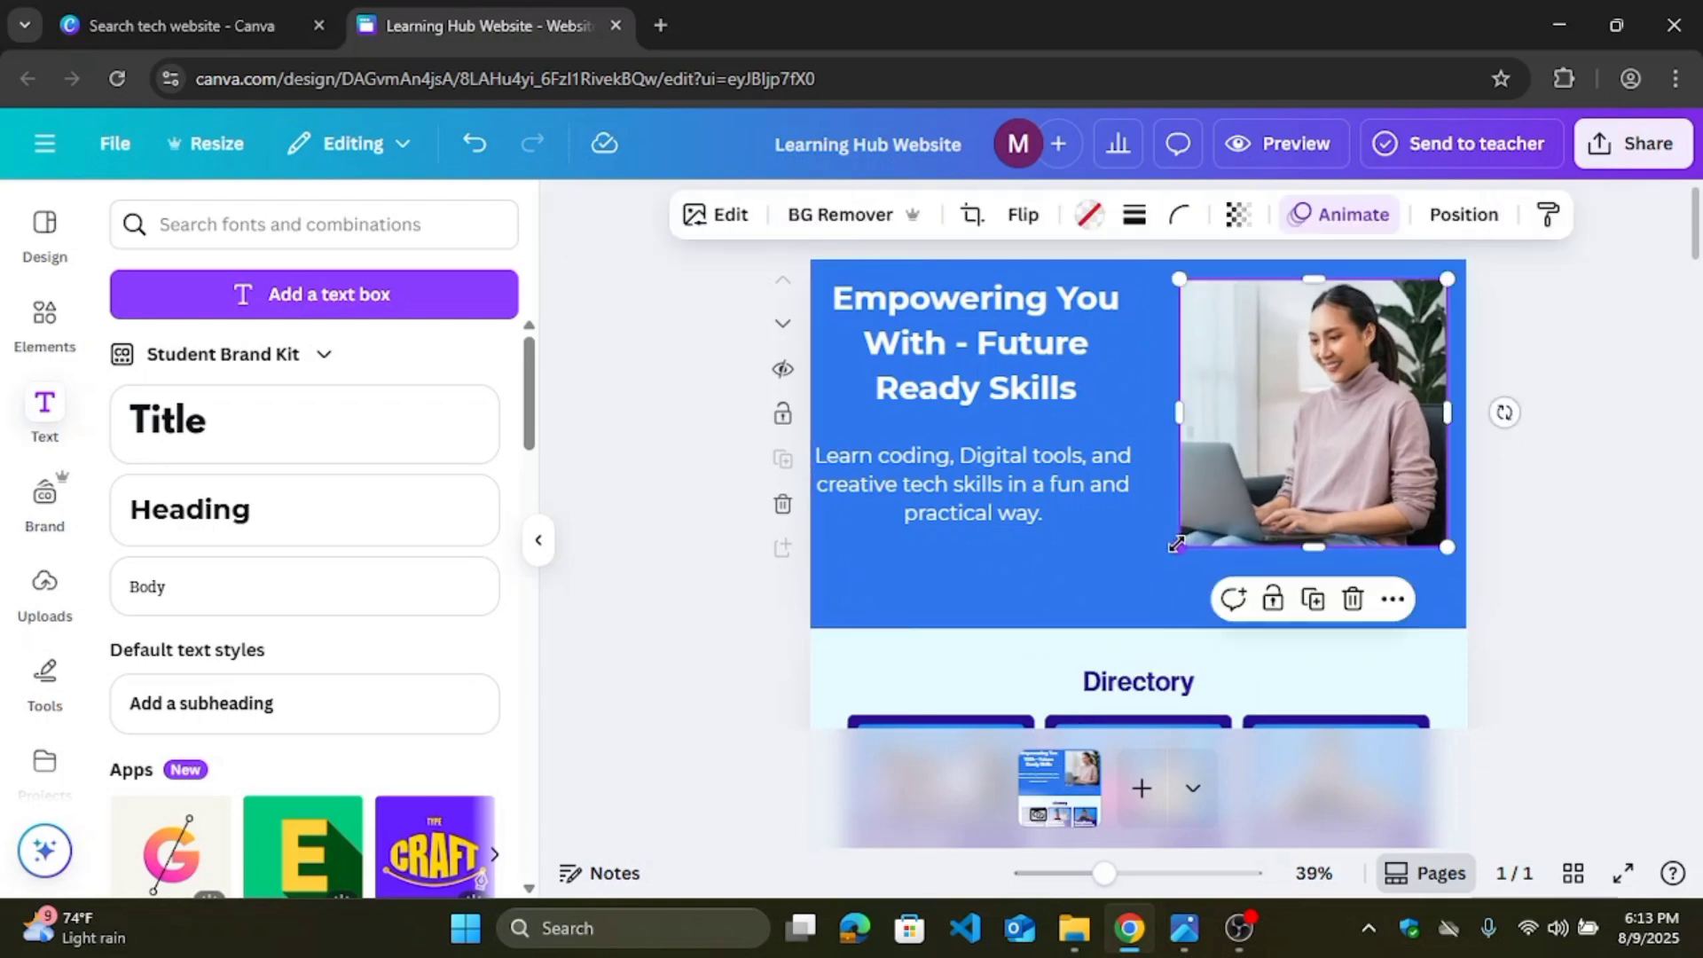
# Step: Move the supporting text up so it sits closer beneath the headline
pyautogui.click(978, 510)
pyautogui.moveTo(977, 509); pyautogui.dragTo(981, 488)
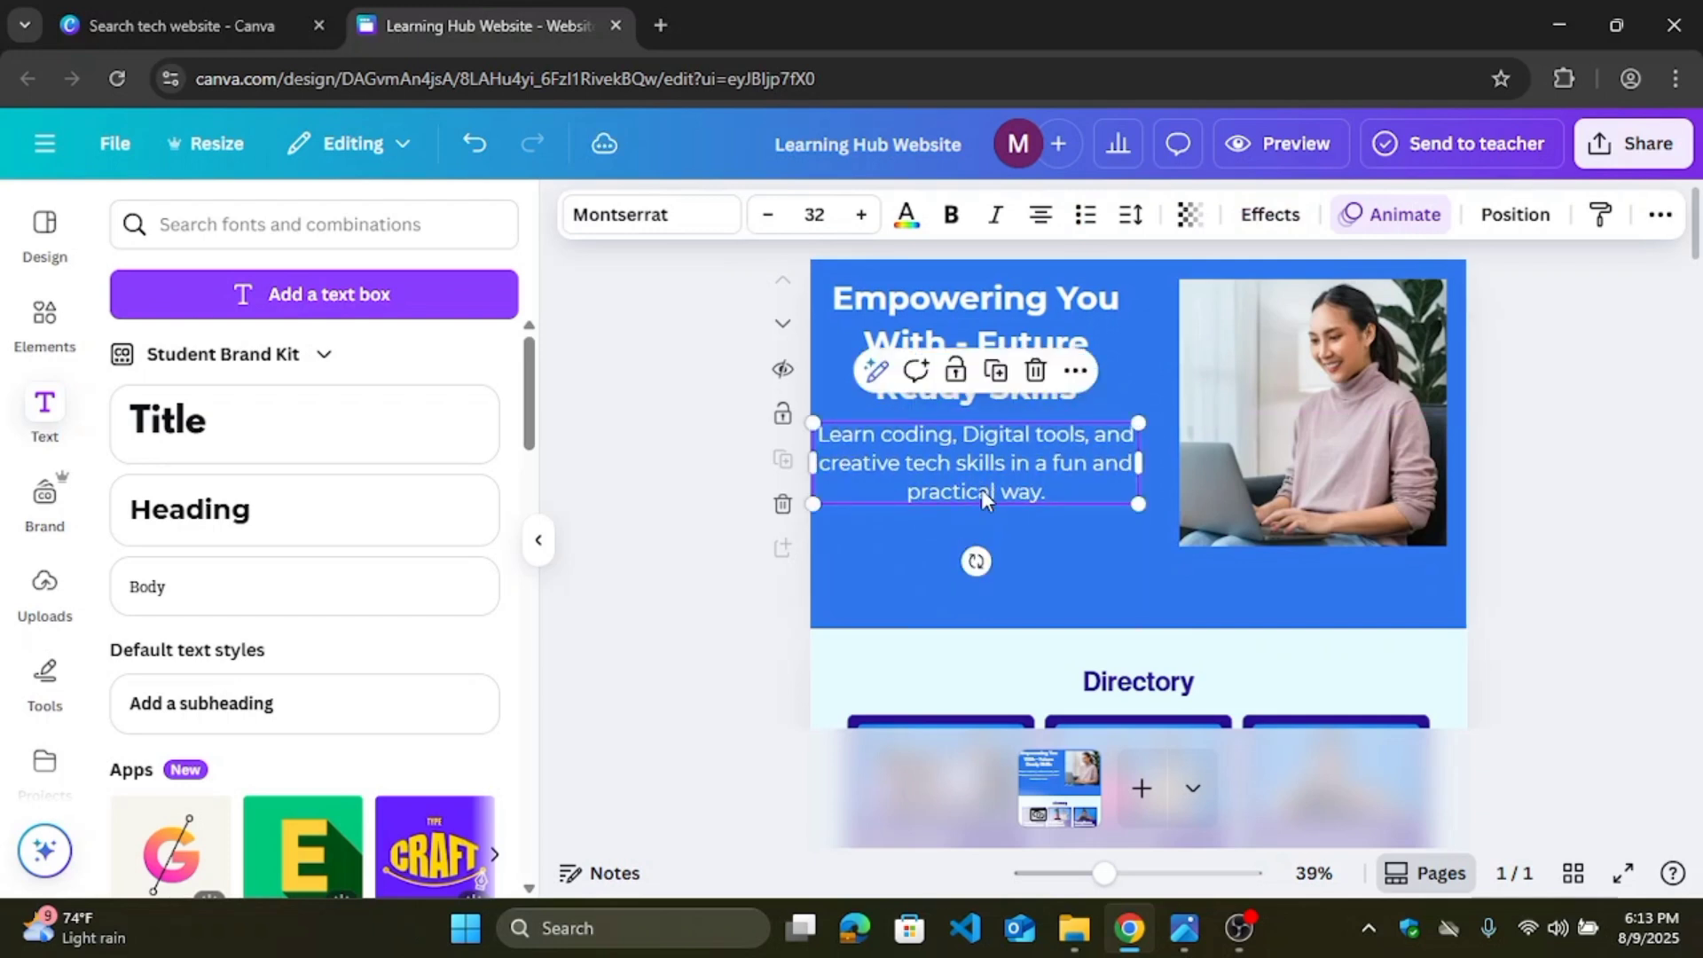
# Step: Clear the old "using computer" element search and add a square shape to the page
pyautogui.click(50, 325)
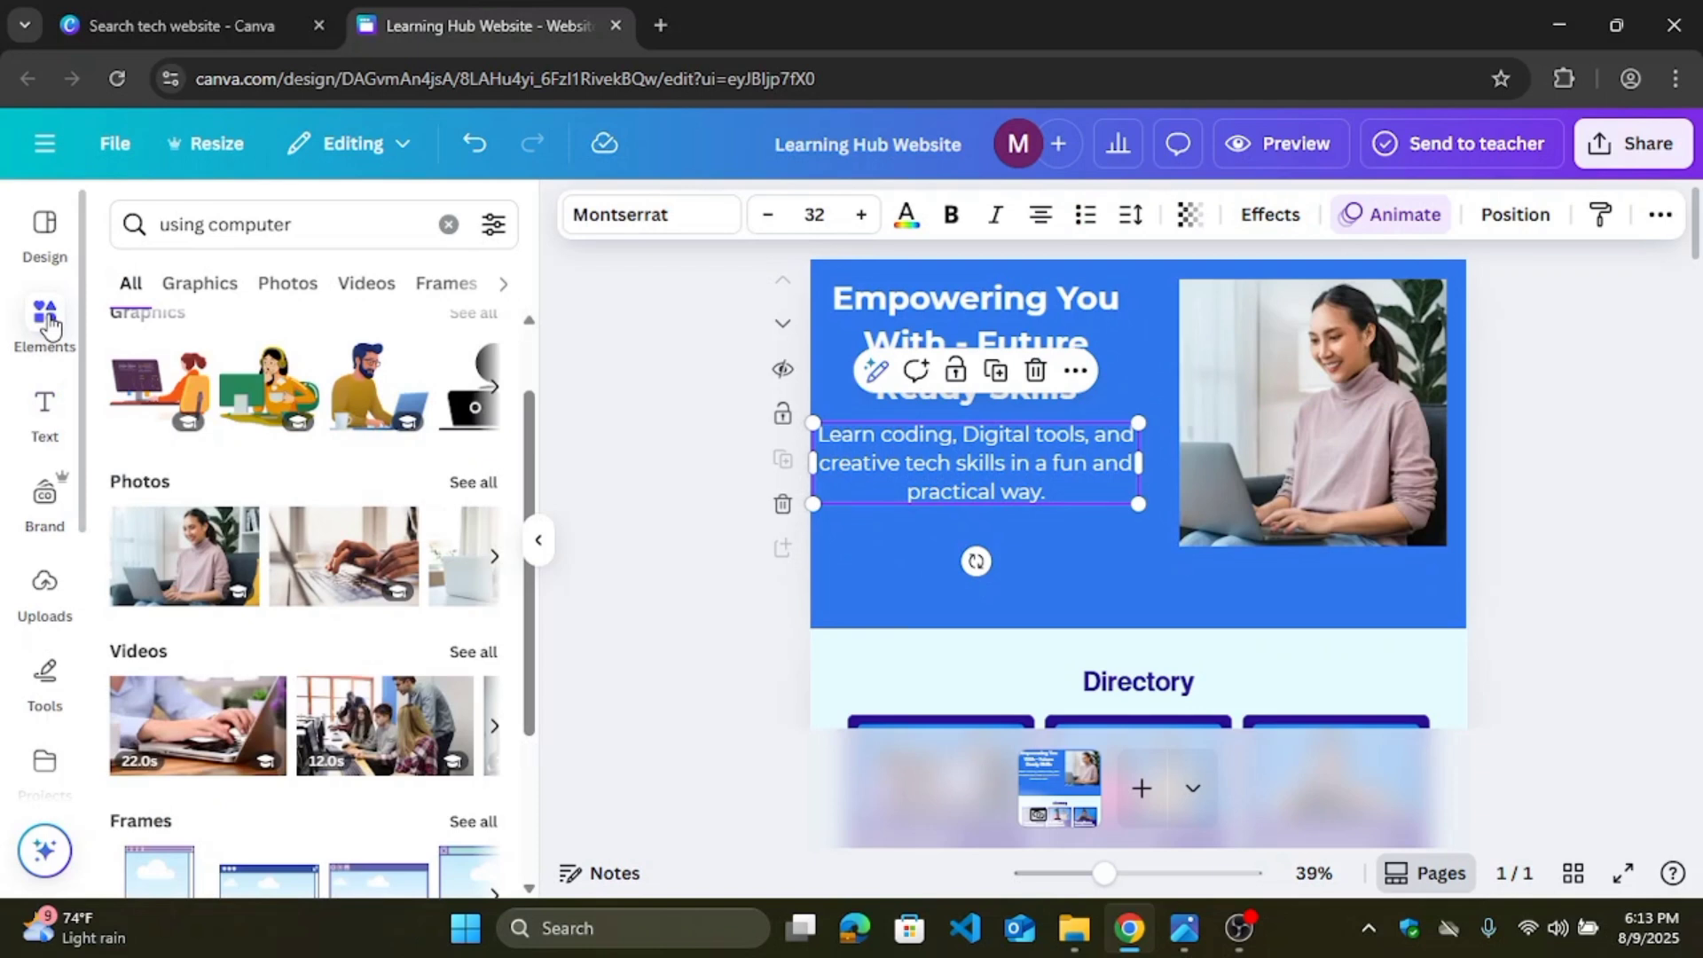
pyautogui.click(50, 324)
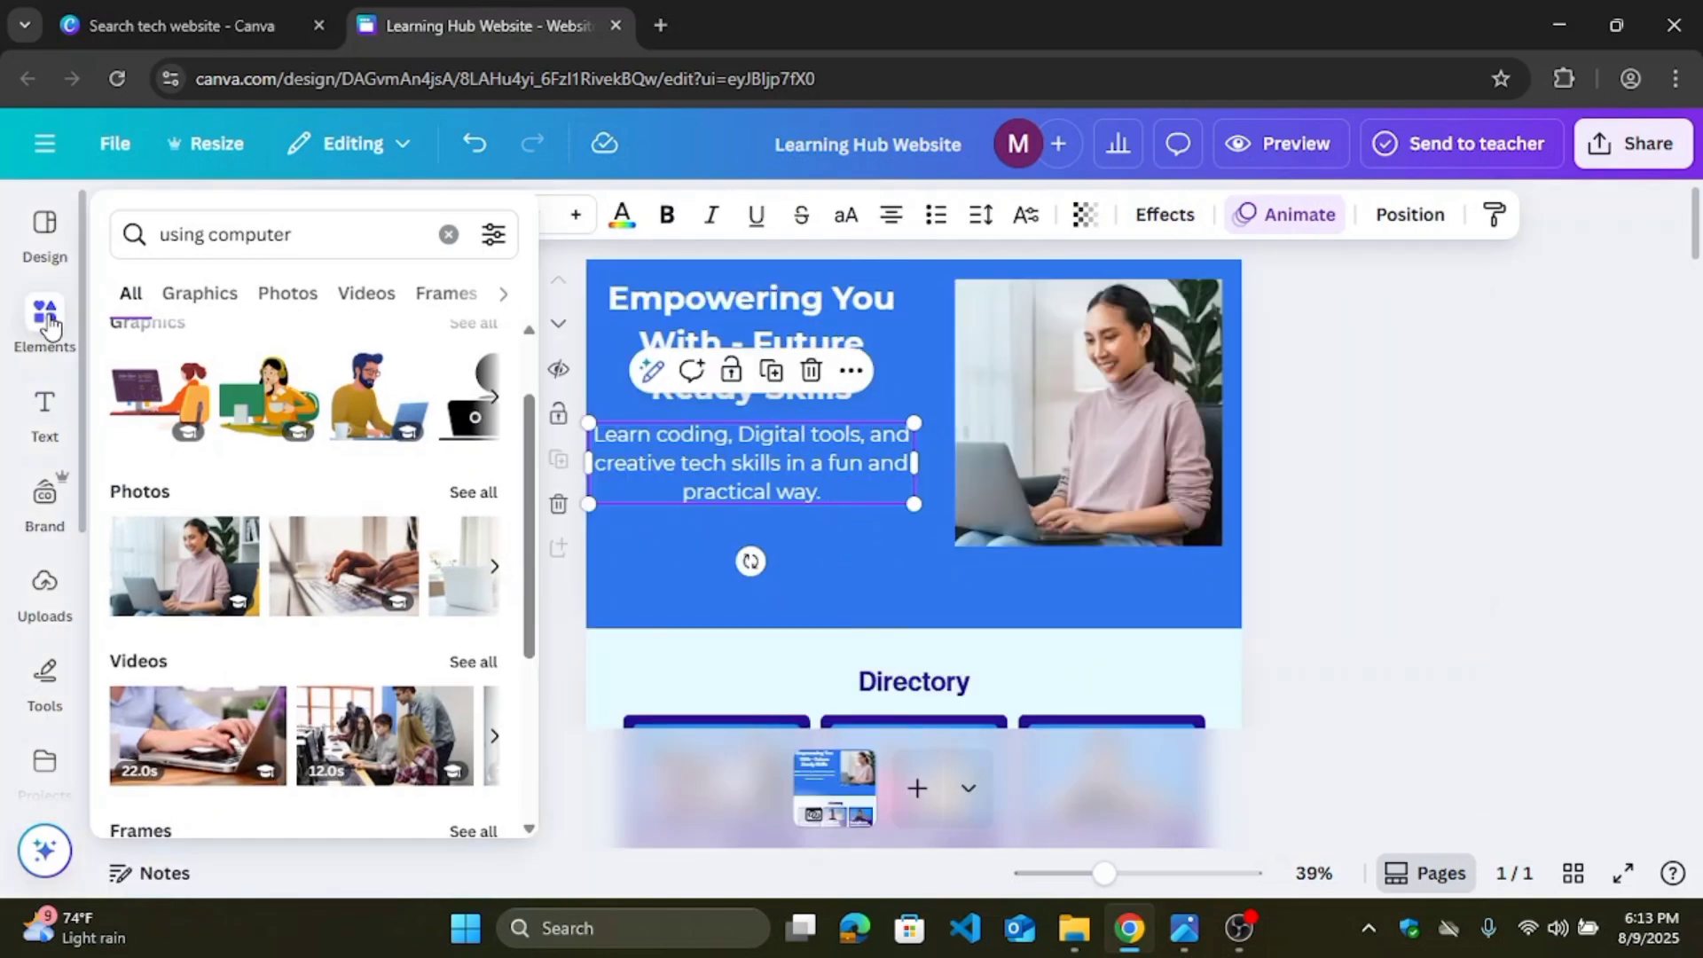
pyautogui.click(325, 235)
pyautogui.click(449, 234)
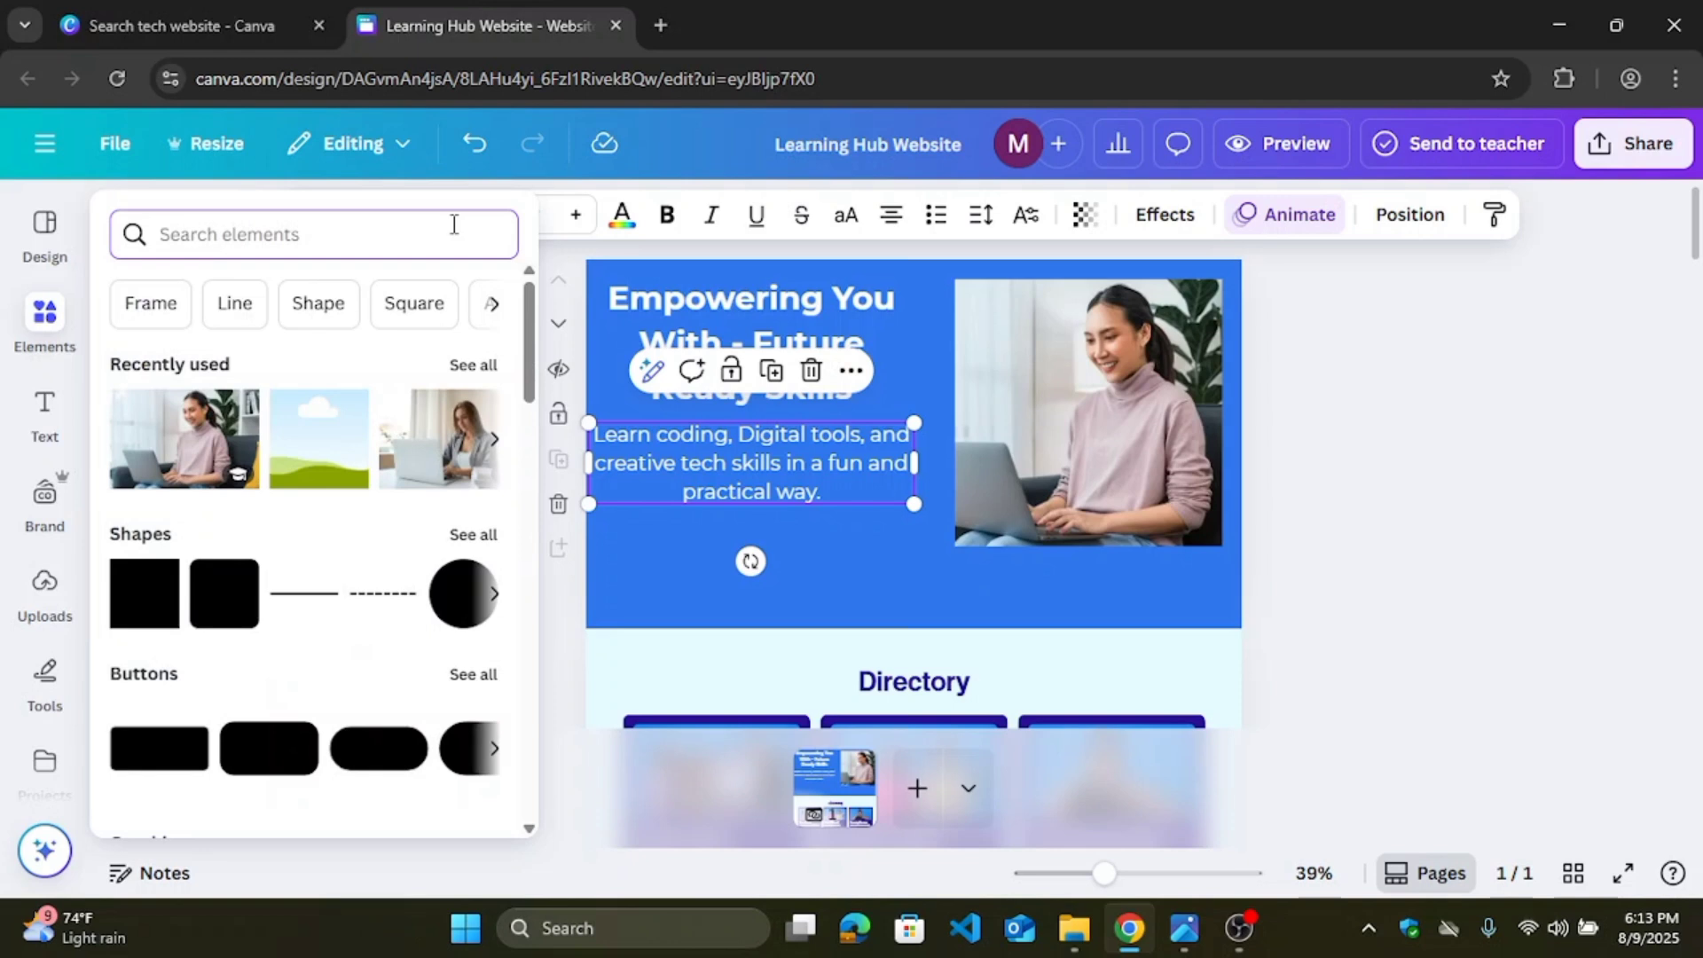
pyautogui.click(137, 610)
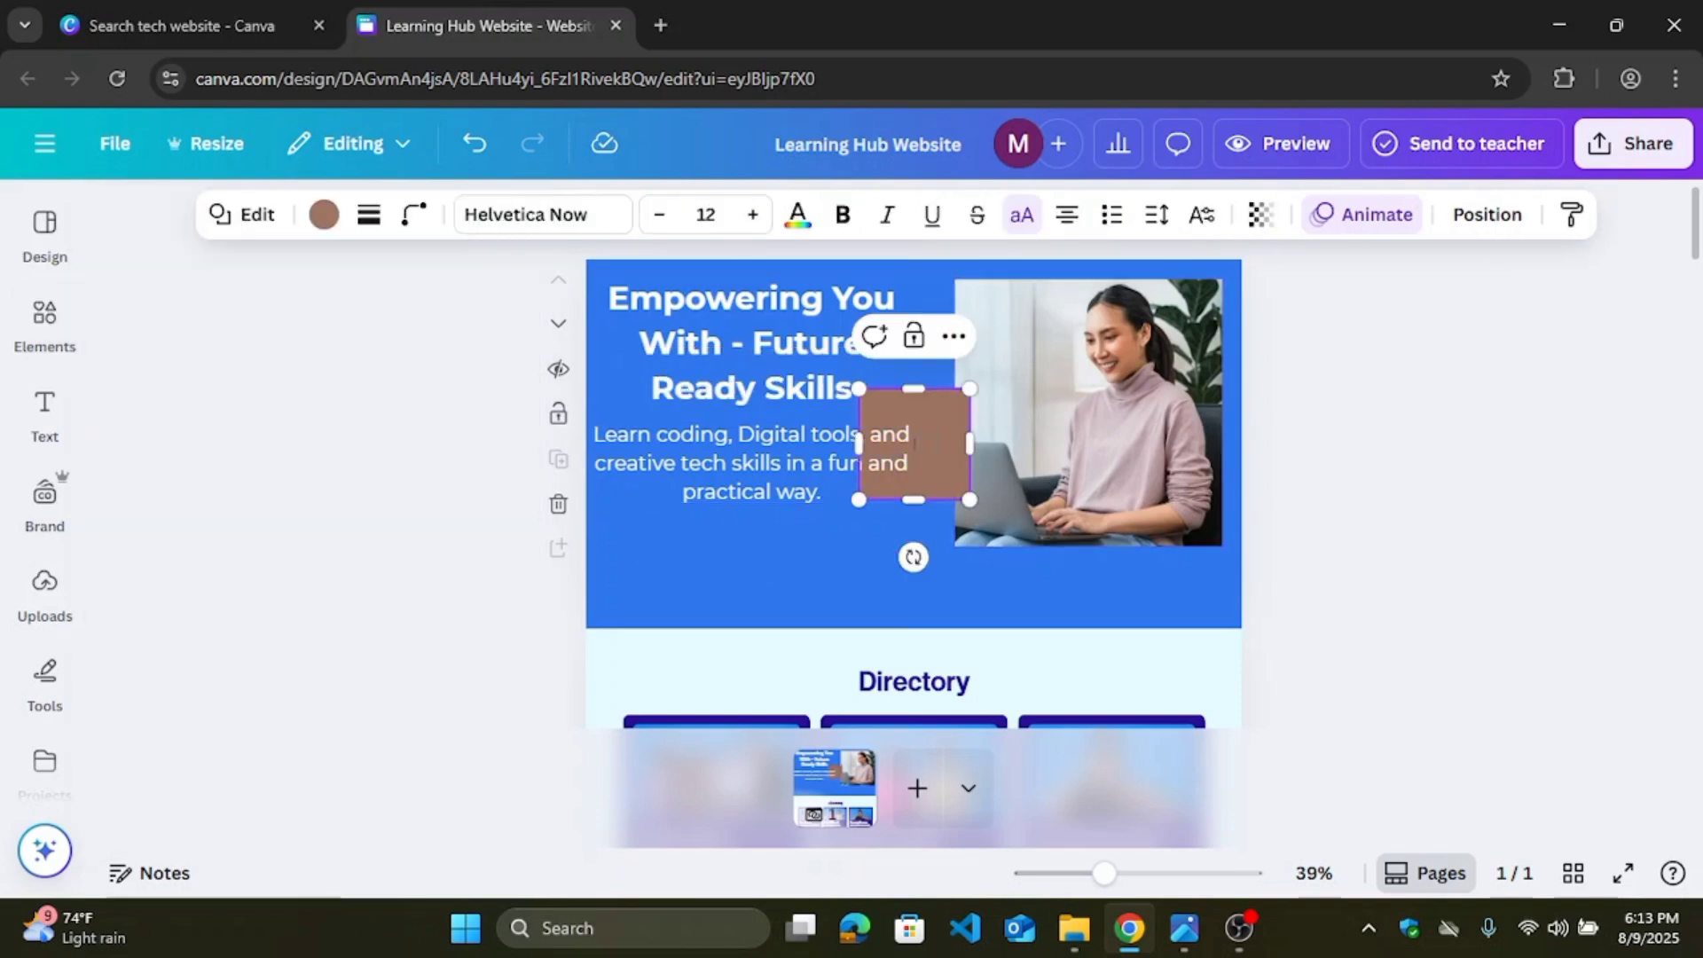
# Step: Place the square at the bottom of the blue hero section and reshape it into a thin strip across the full width
pyautogui.click(1442, 480)
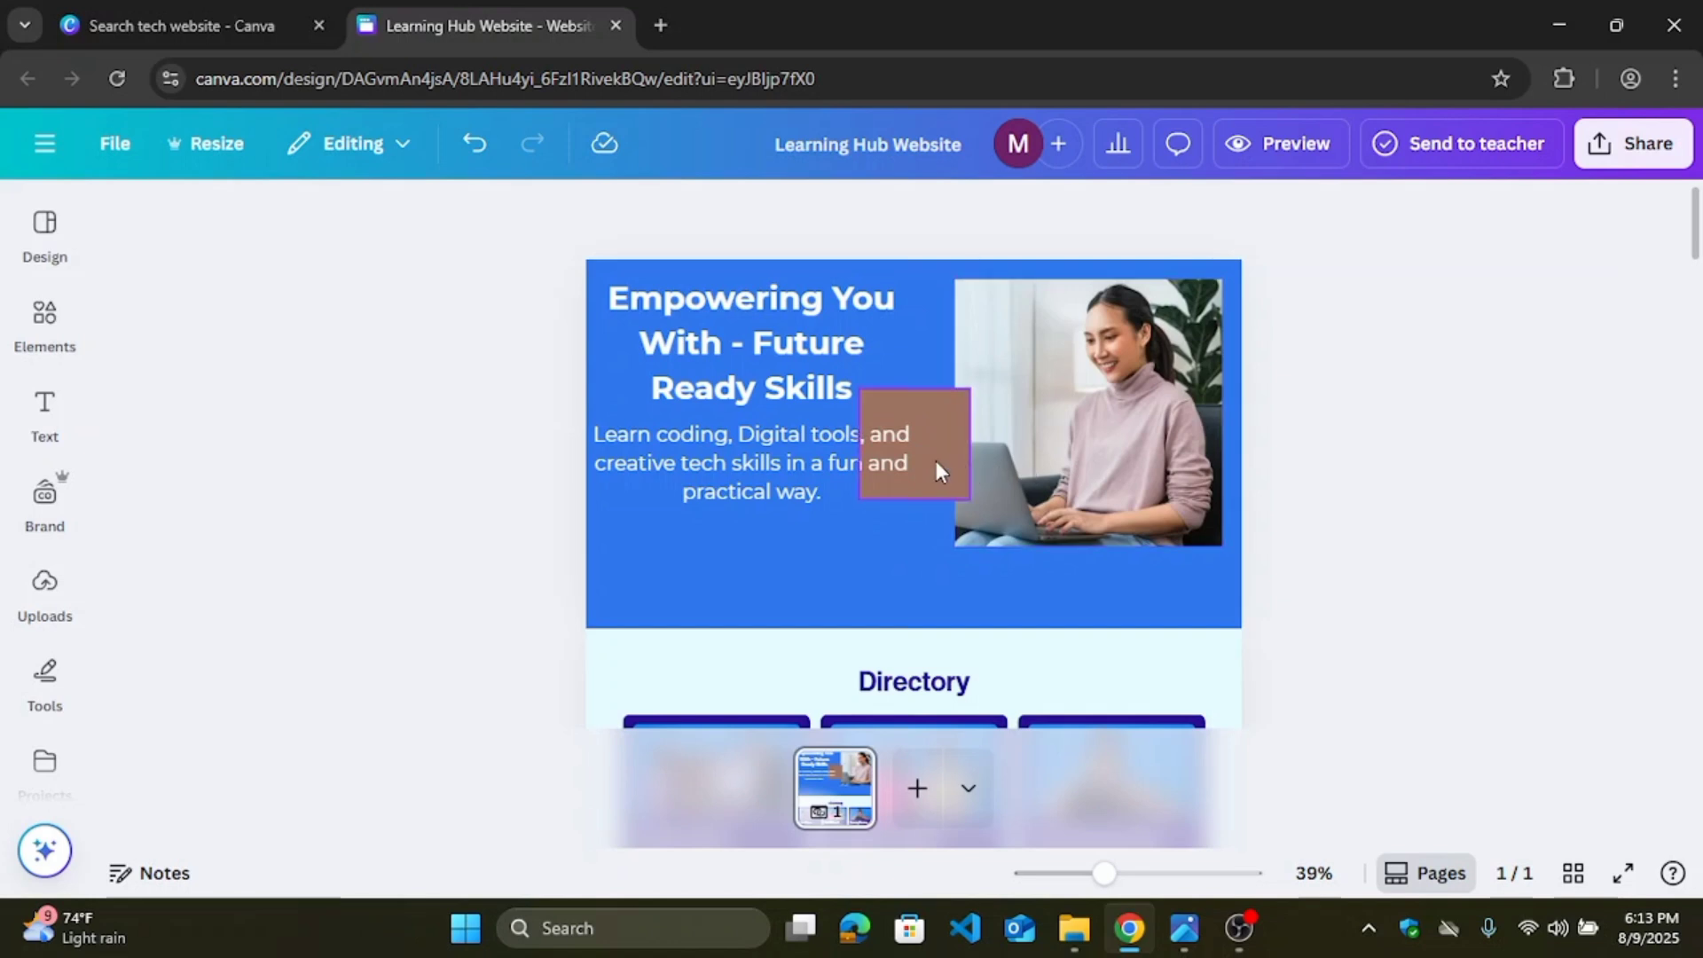
pyautogui.moveTo(935, 457); pyautogui.dragTo(869, 587)
pyautogui.moveTo(853, 522); pyautogui.dragTo(1253, 590)
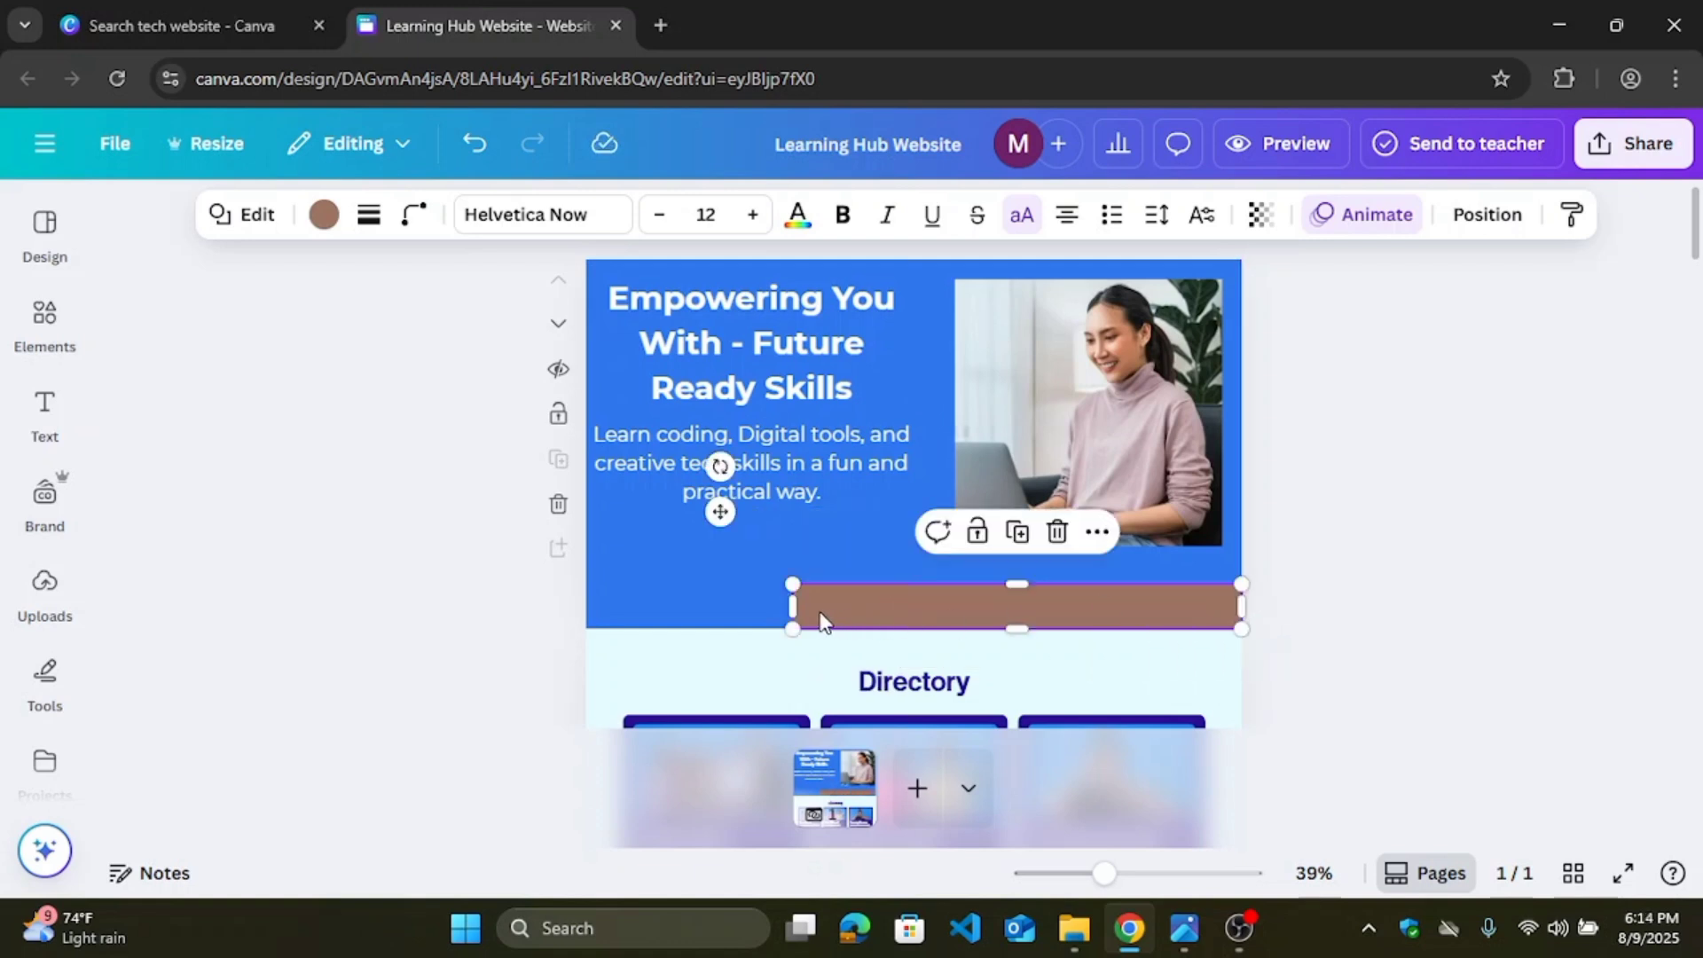
pyautogui.moveTo(792, 606); pyautogui.dragTo(588, 619)
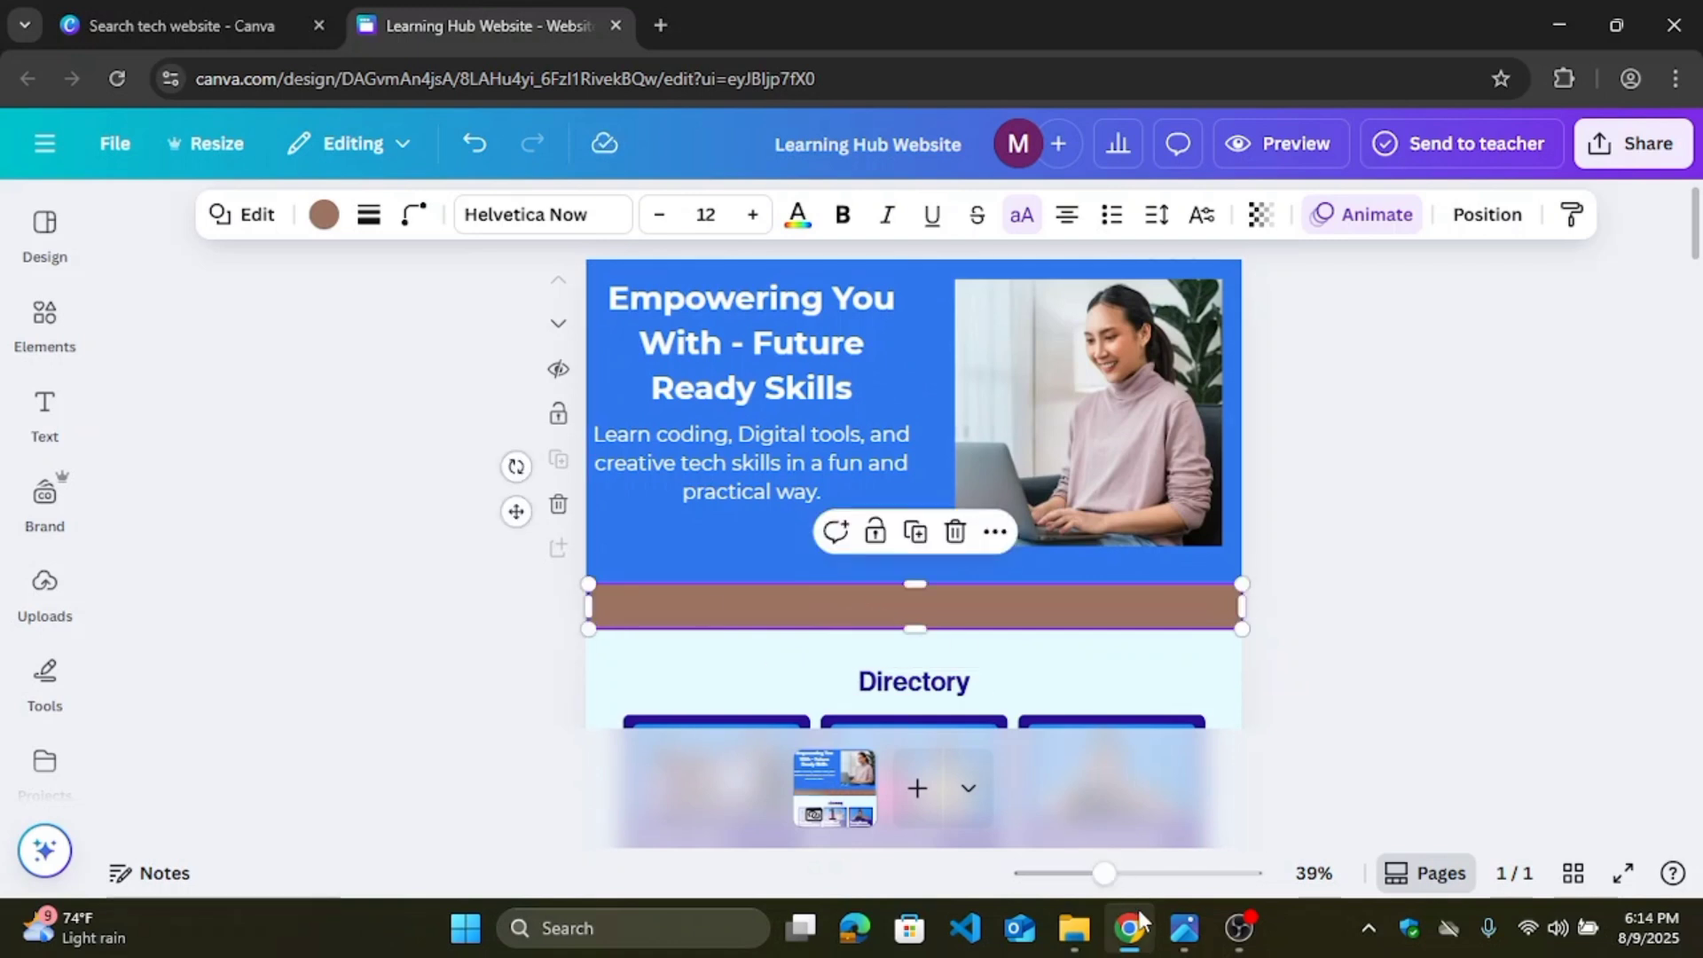
# Step: Check the hero layout in the Mockup.png preview and return to the Canva design
pyautogui.moveTo(1130, 932)
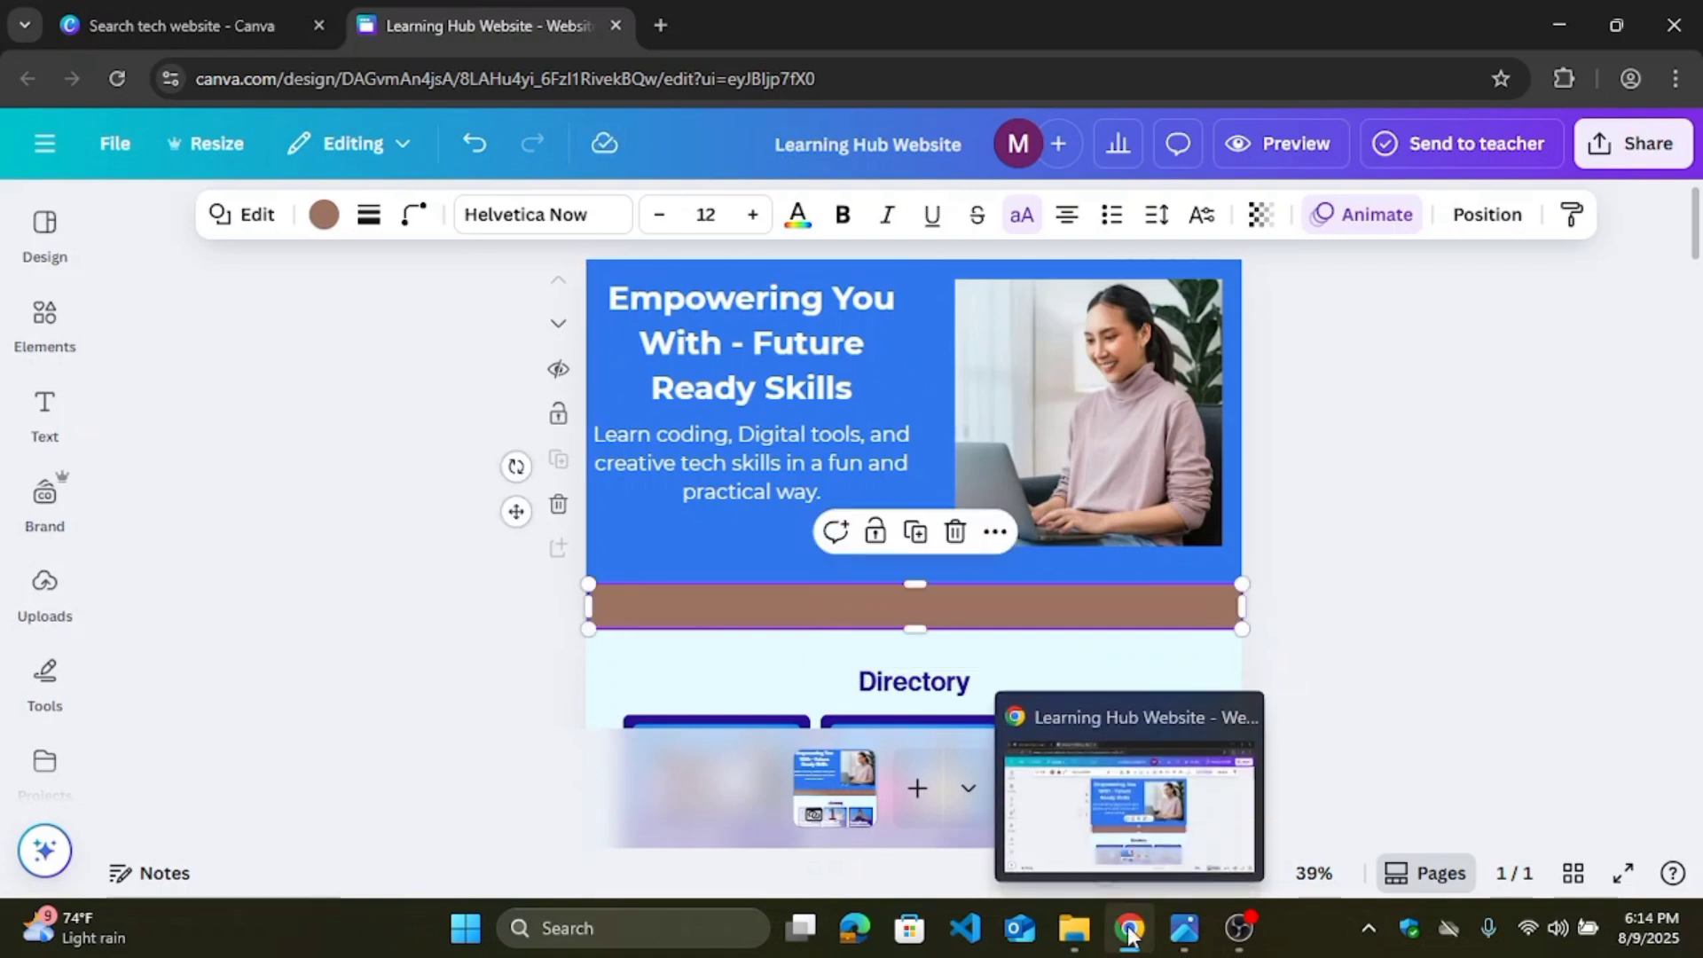
pyautogui.moveTo(1198, 933)
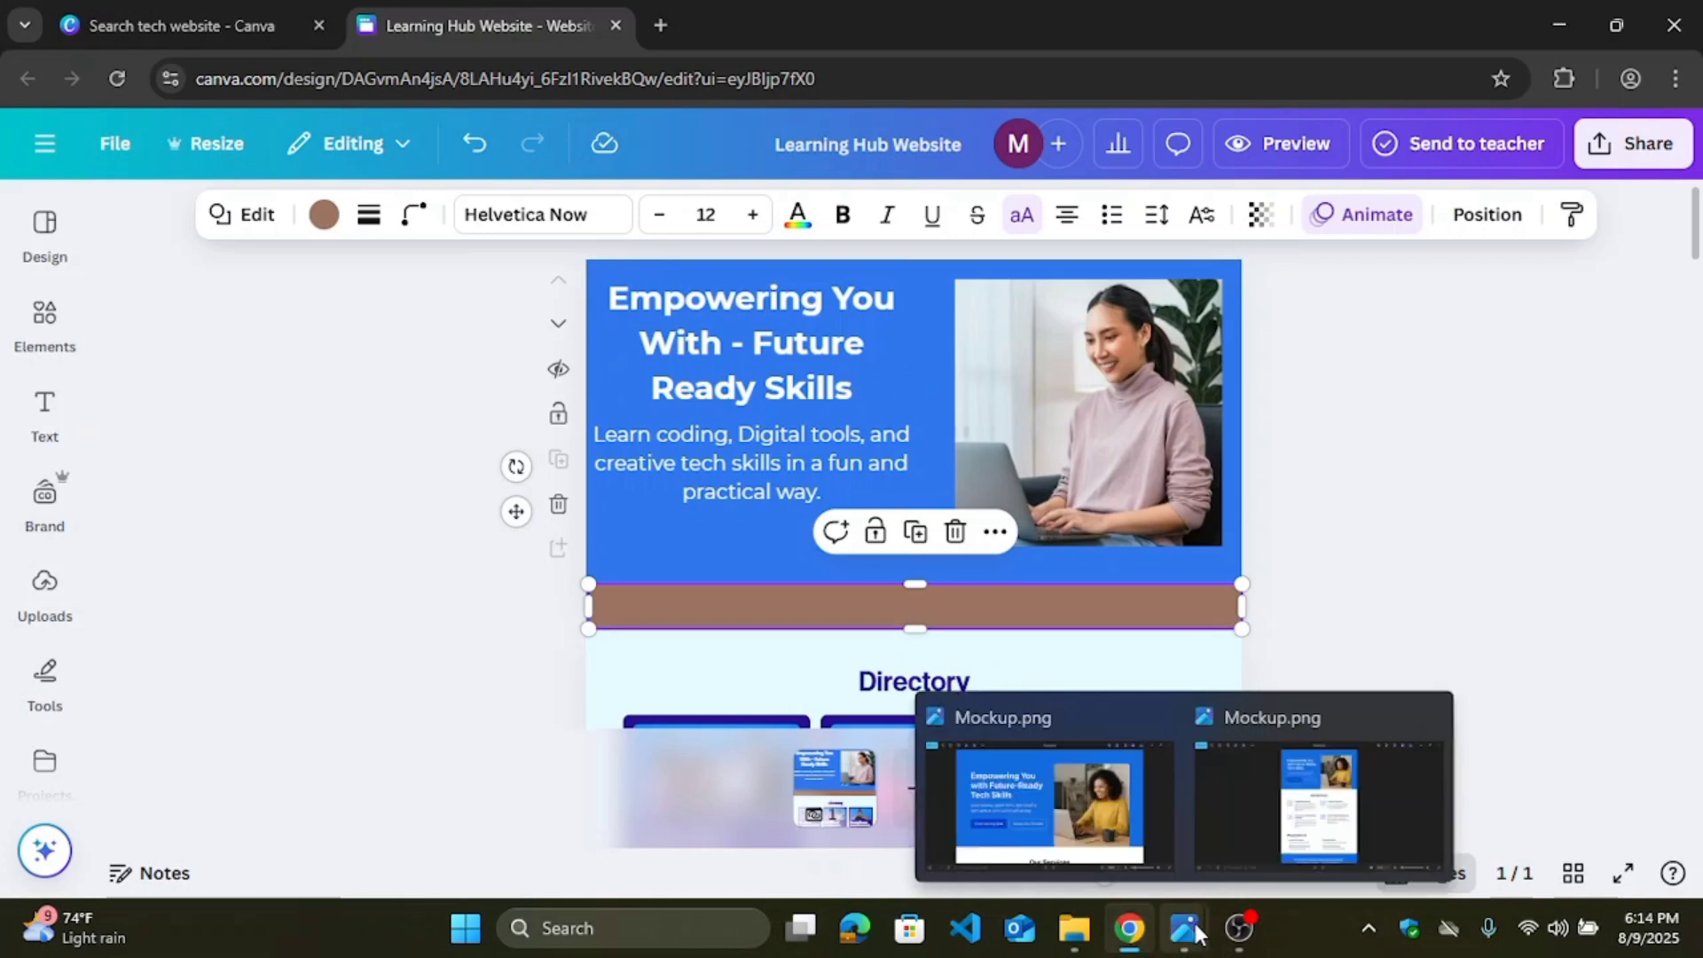
pyautogui.click(1064, 856)
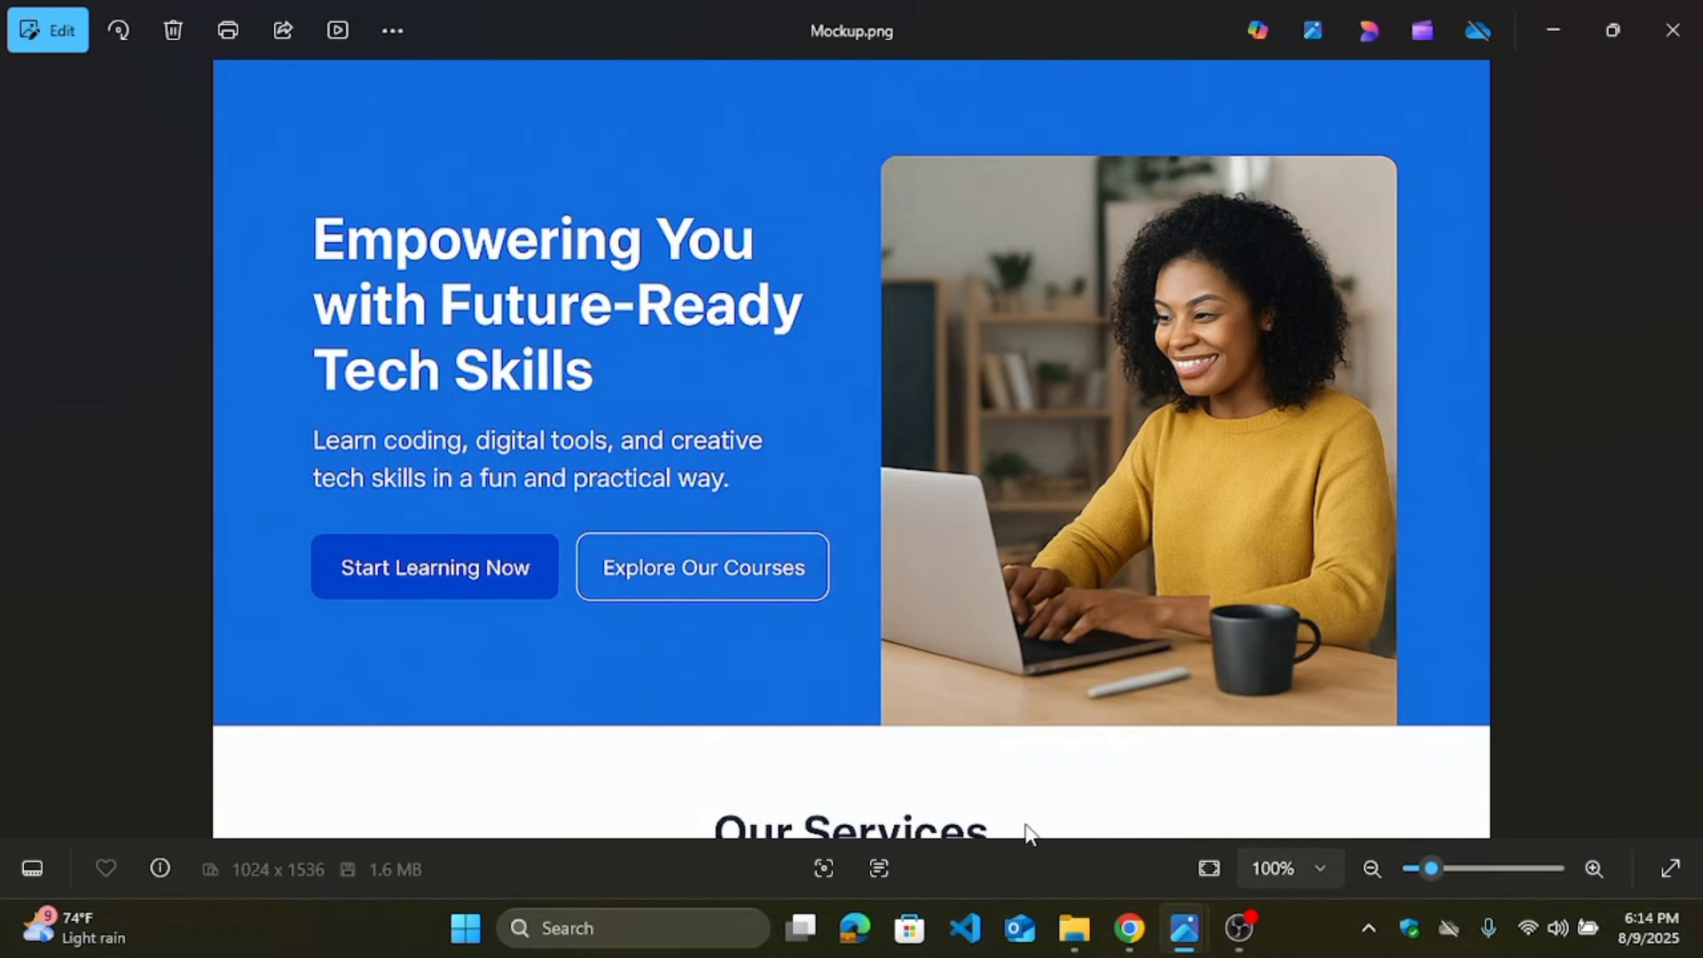
pyautogui.click(1109, 852)
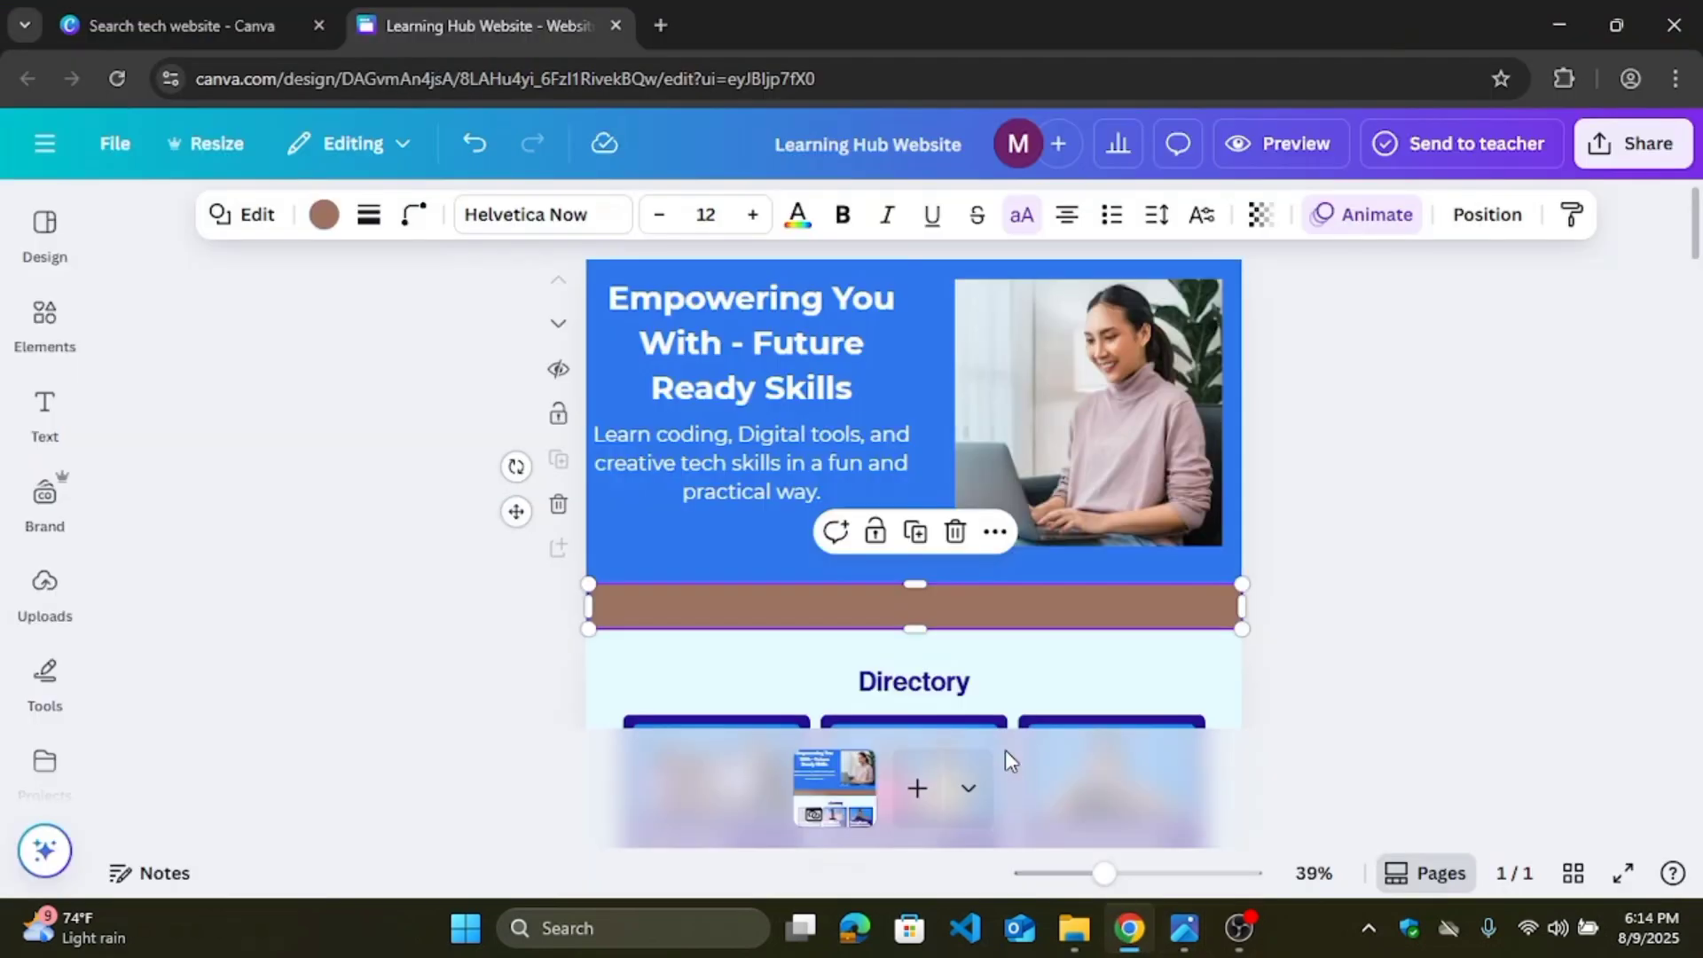
# Step: Make the brown strip slightly taller and move the photo down and outward so it rests on the strip's upper edge
pyautogui.moveTo(917, 580); pyautogui.dragTo(913, 564)
pyautogui.click(1116, 479)
pyautogui.moveTo(1115, 479); pyautogui.dragTo(1131, 483)
# Step: Adjust both ends of the brown strip so they line up with the page's side edges
pyautogui.click(864, 600)
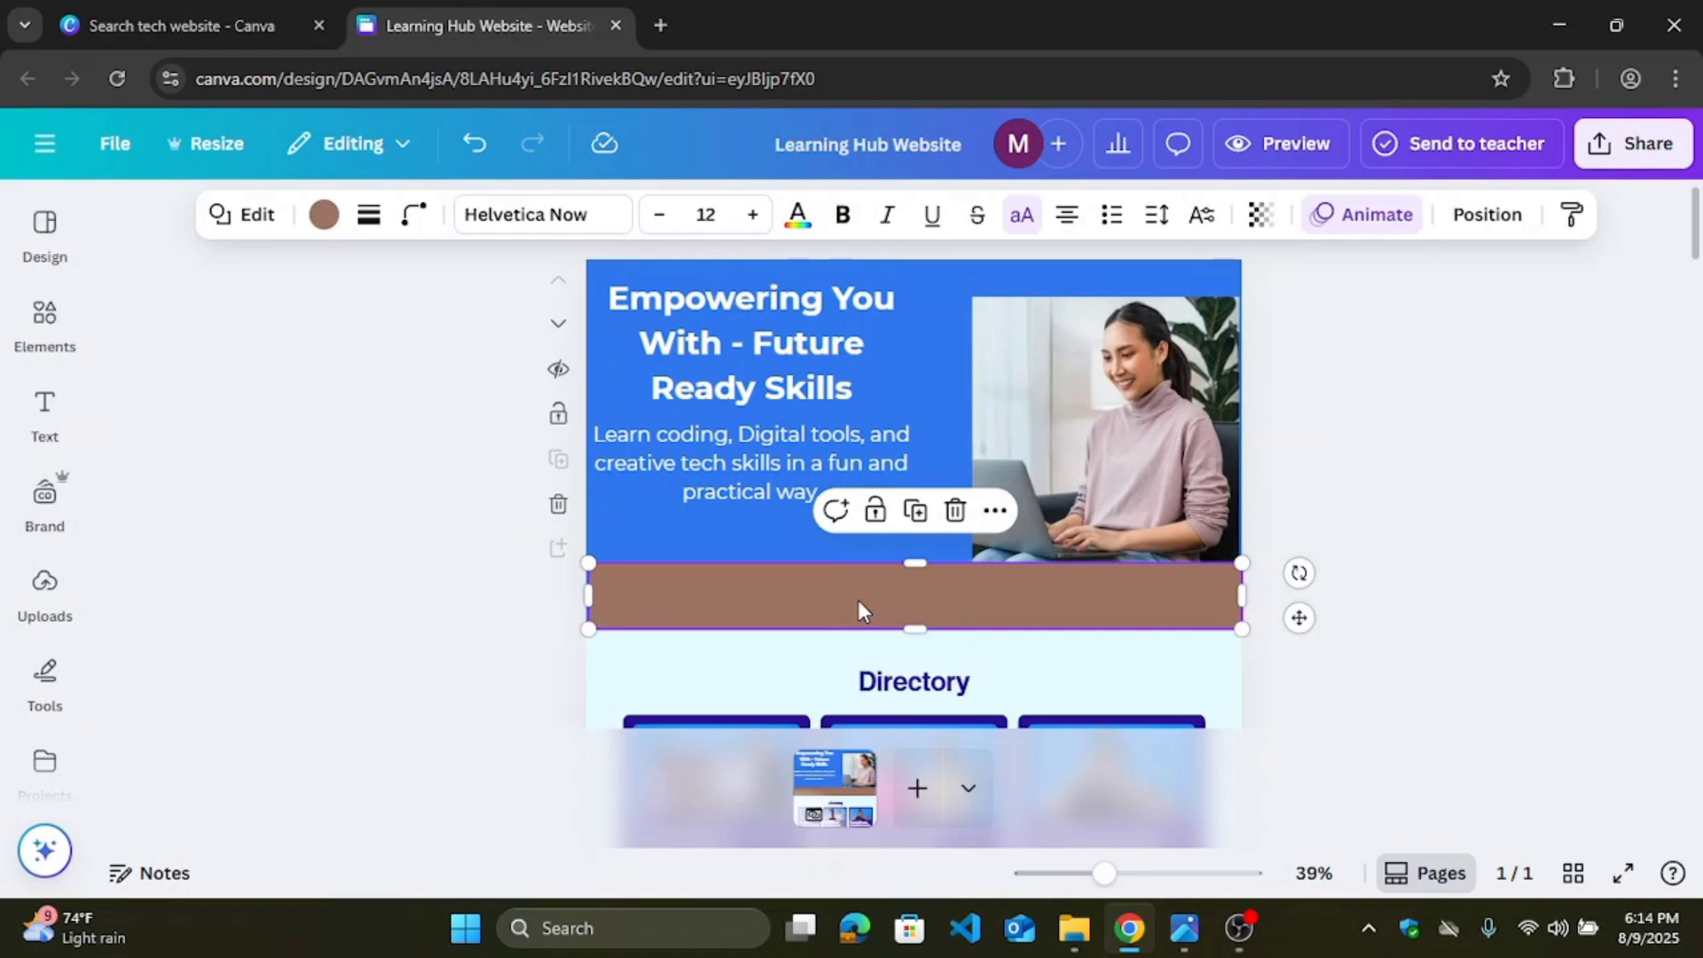
pyautogui.moveTo(859, 599); pyautogui.dragTo(806, 604)
pyautogui.moveTo(587, 600); pyautogui.dragTo(584, 598)
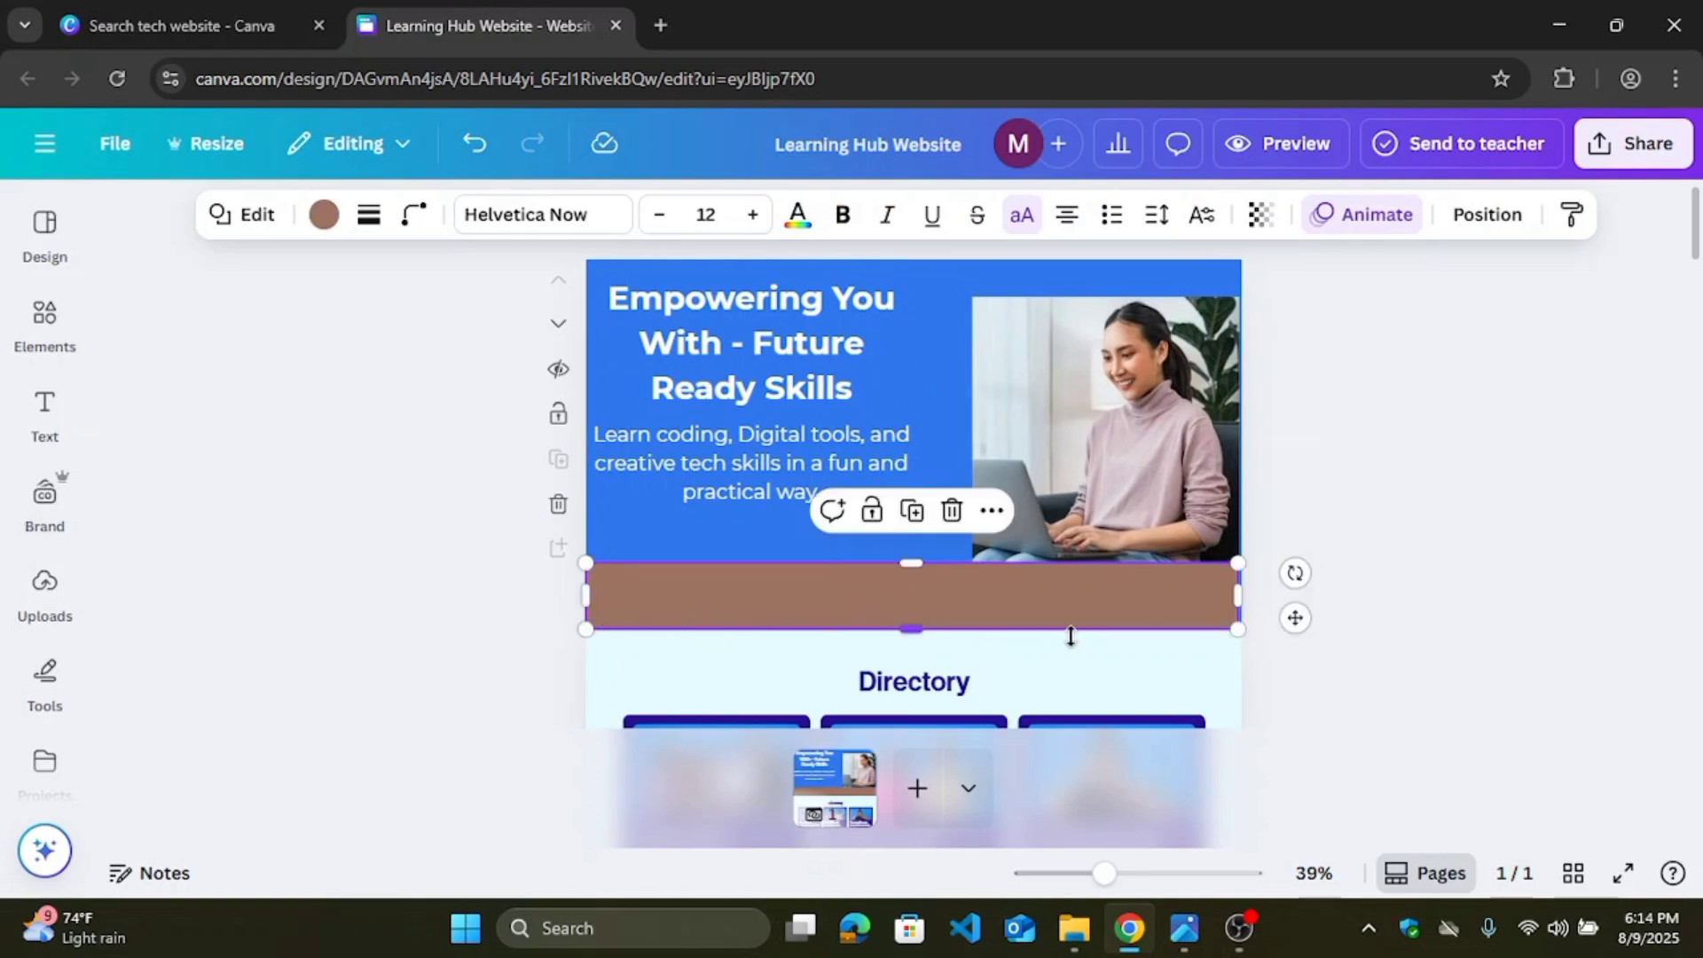
pyautogui.moveTo(1249, 604); pyautogui.dragTo(1247, 599)
pyautogui.click(1113, 460)
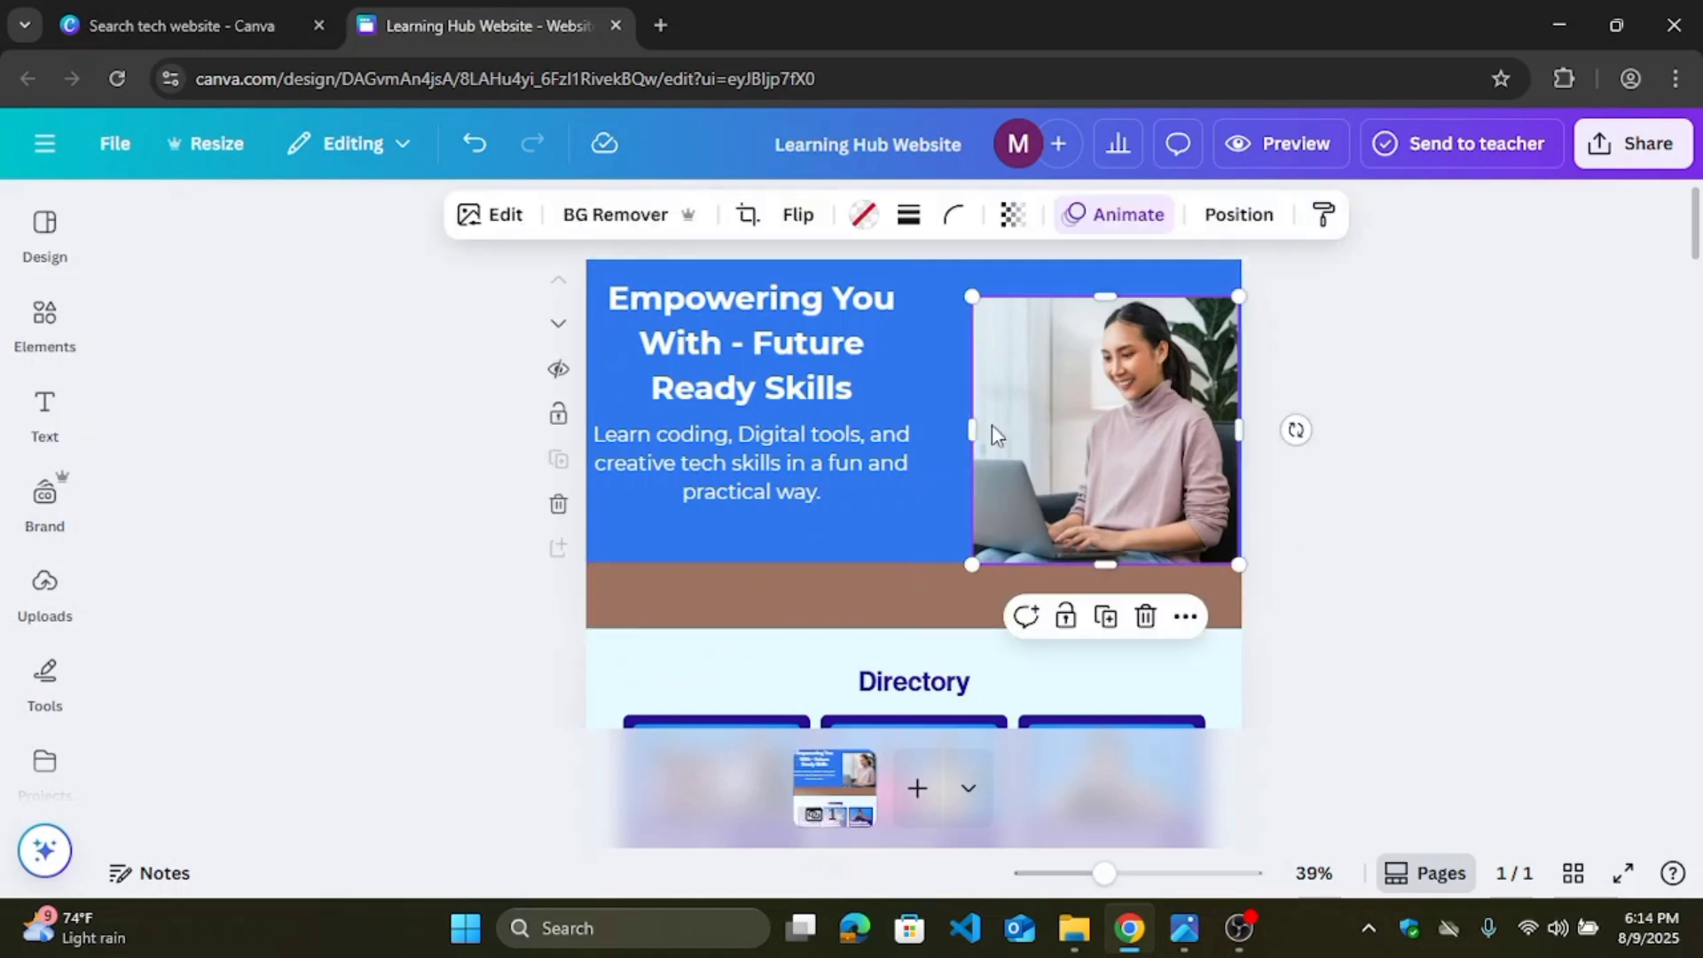
# Step: Recolor the brown strip below the hero photo white
pyautogui.click(774, 592)
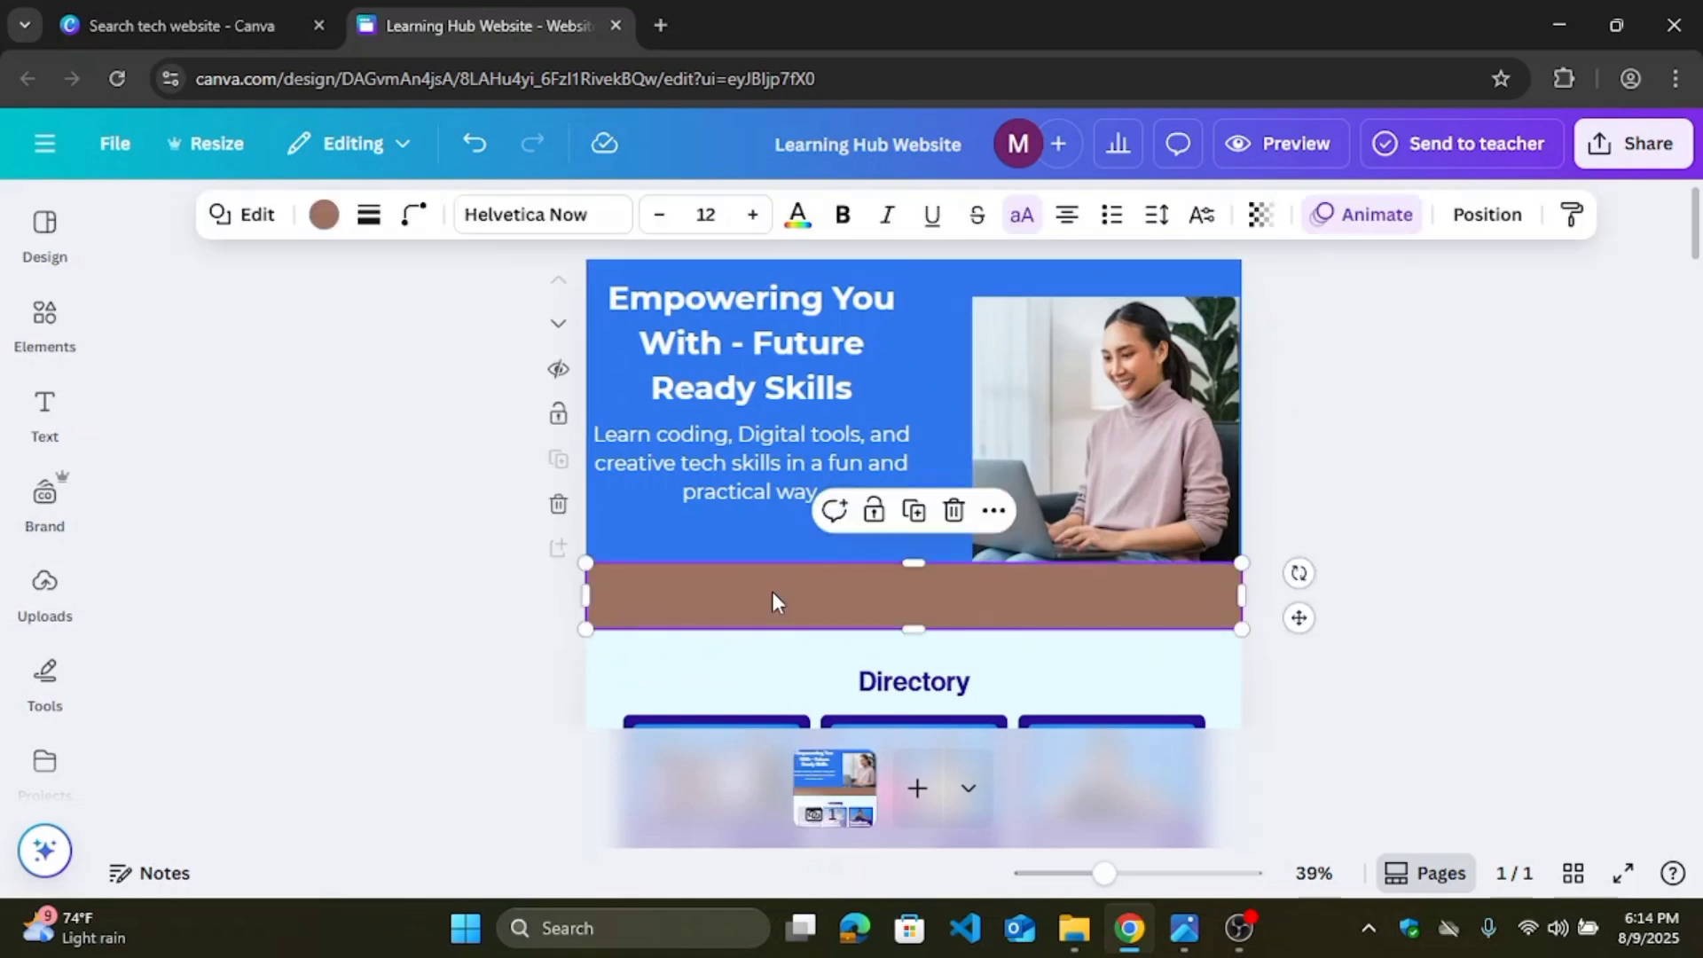
pyautogui.click(776, 583)
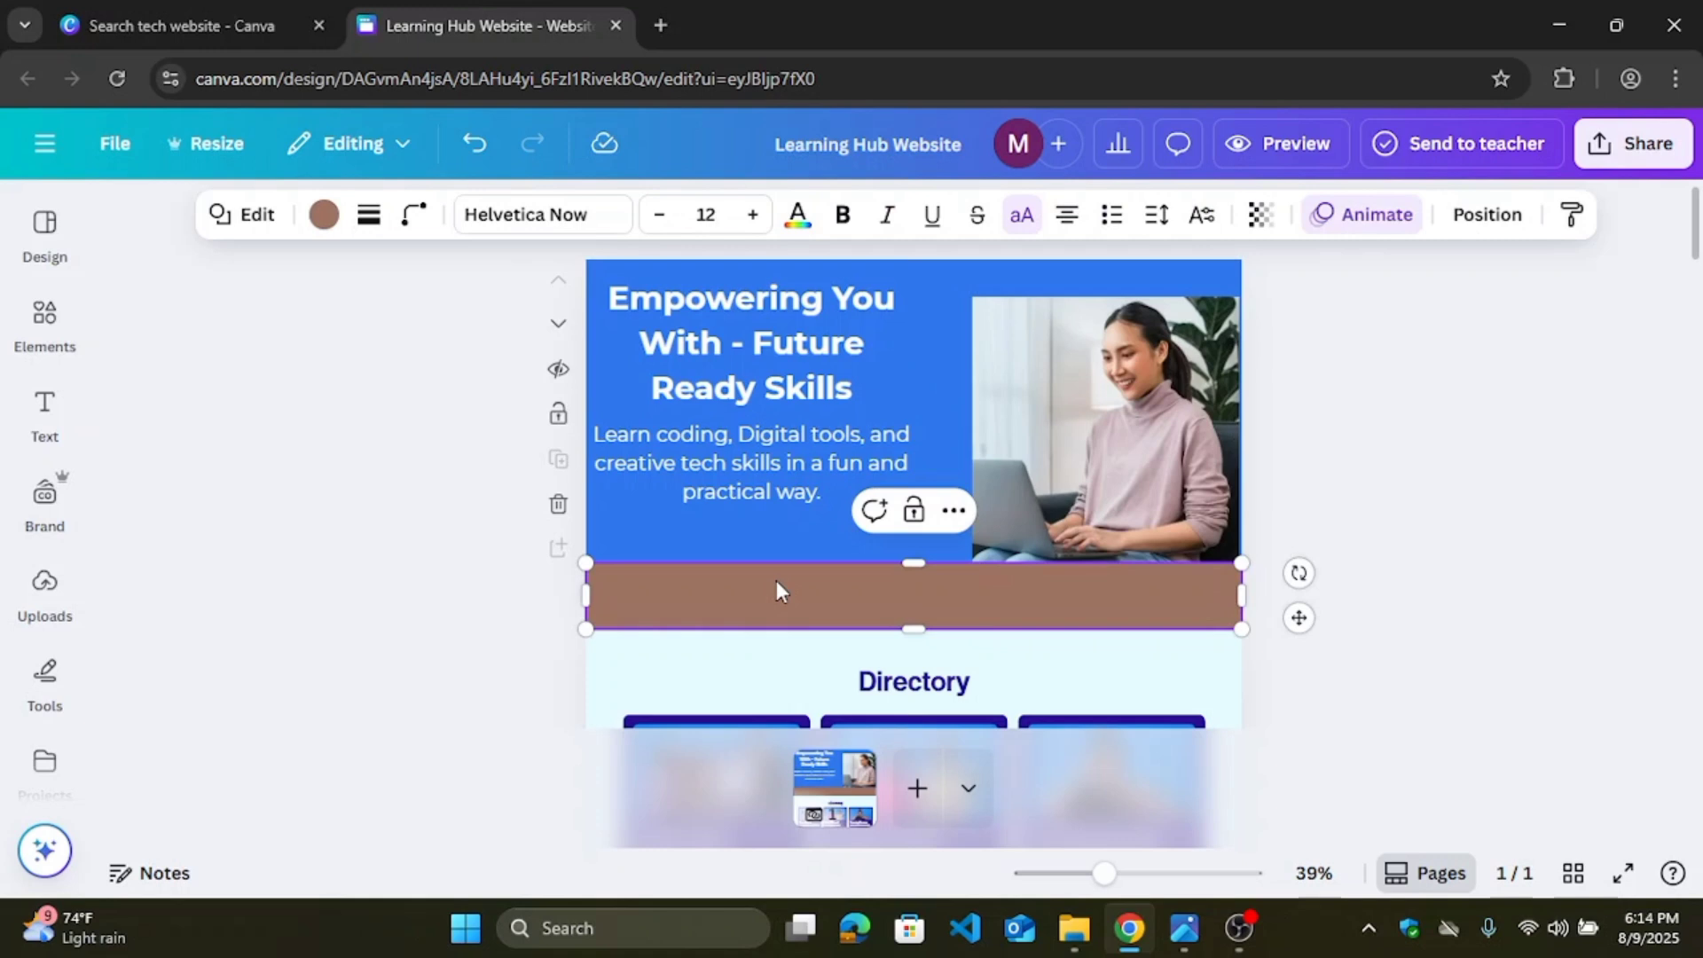
pyautogui.click(325, 216)
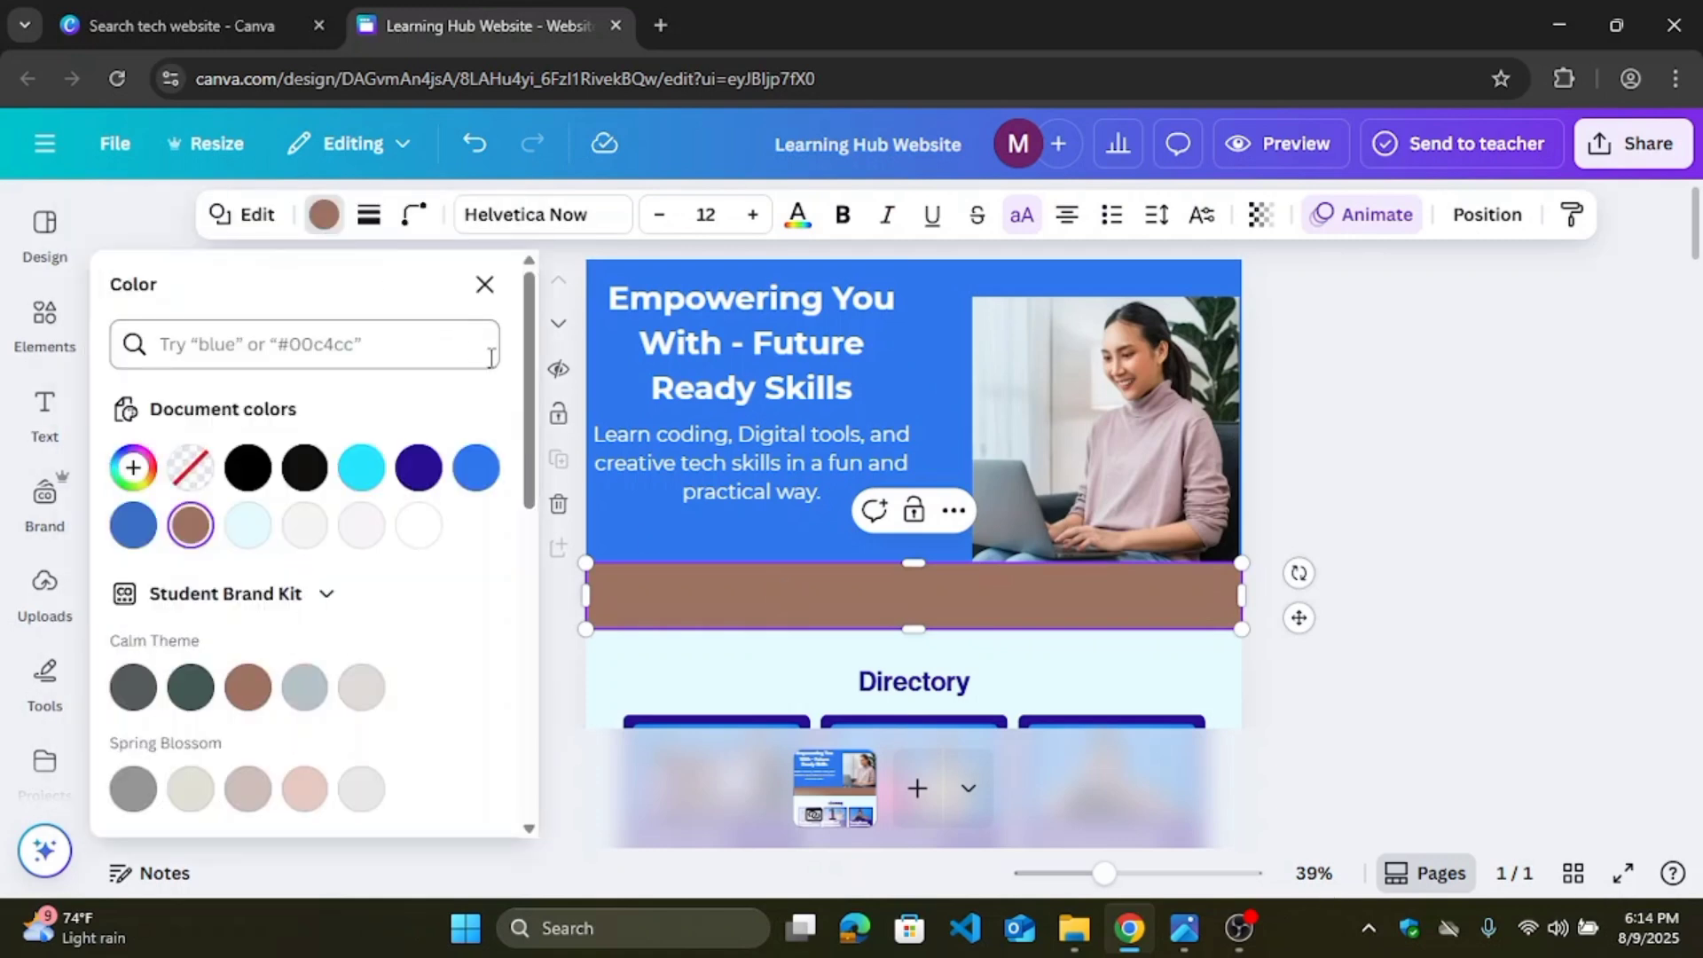
pyautogui.moveTo(535, 399); pyautogui.dragTo(525, 589)
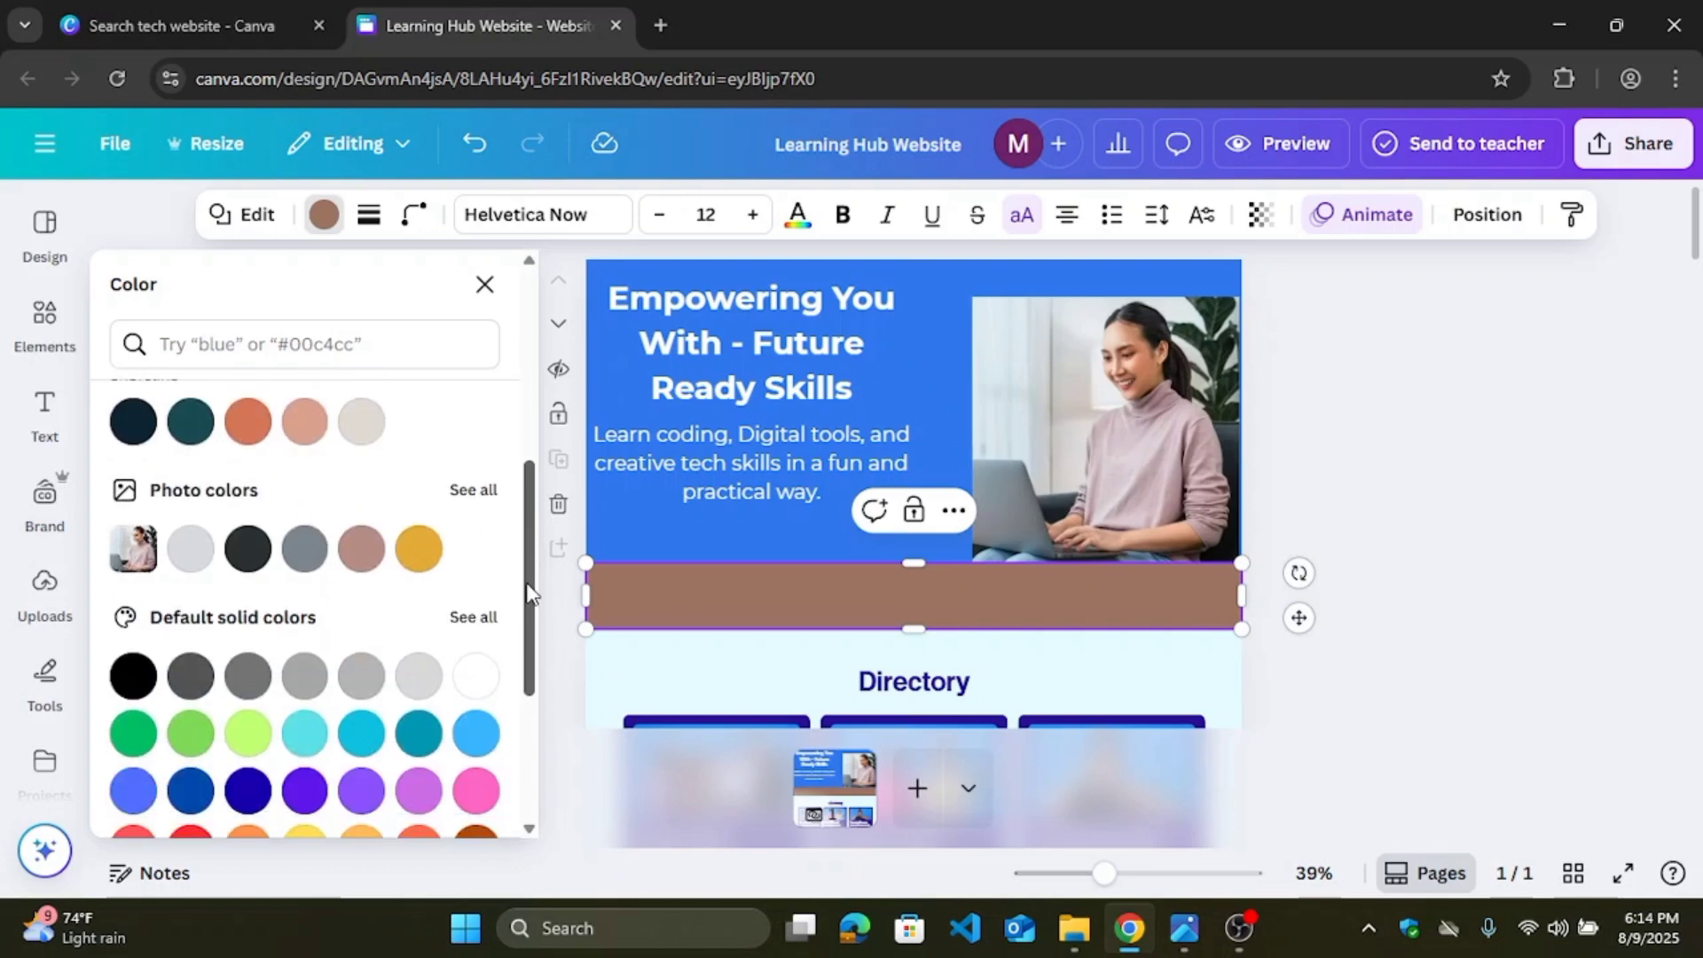
pyautogui.click(477, 679)
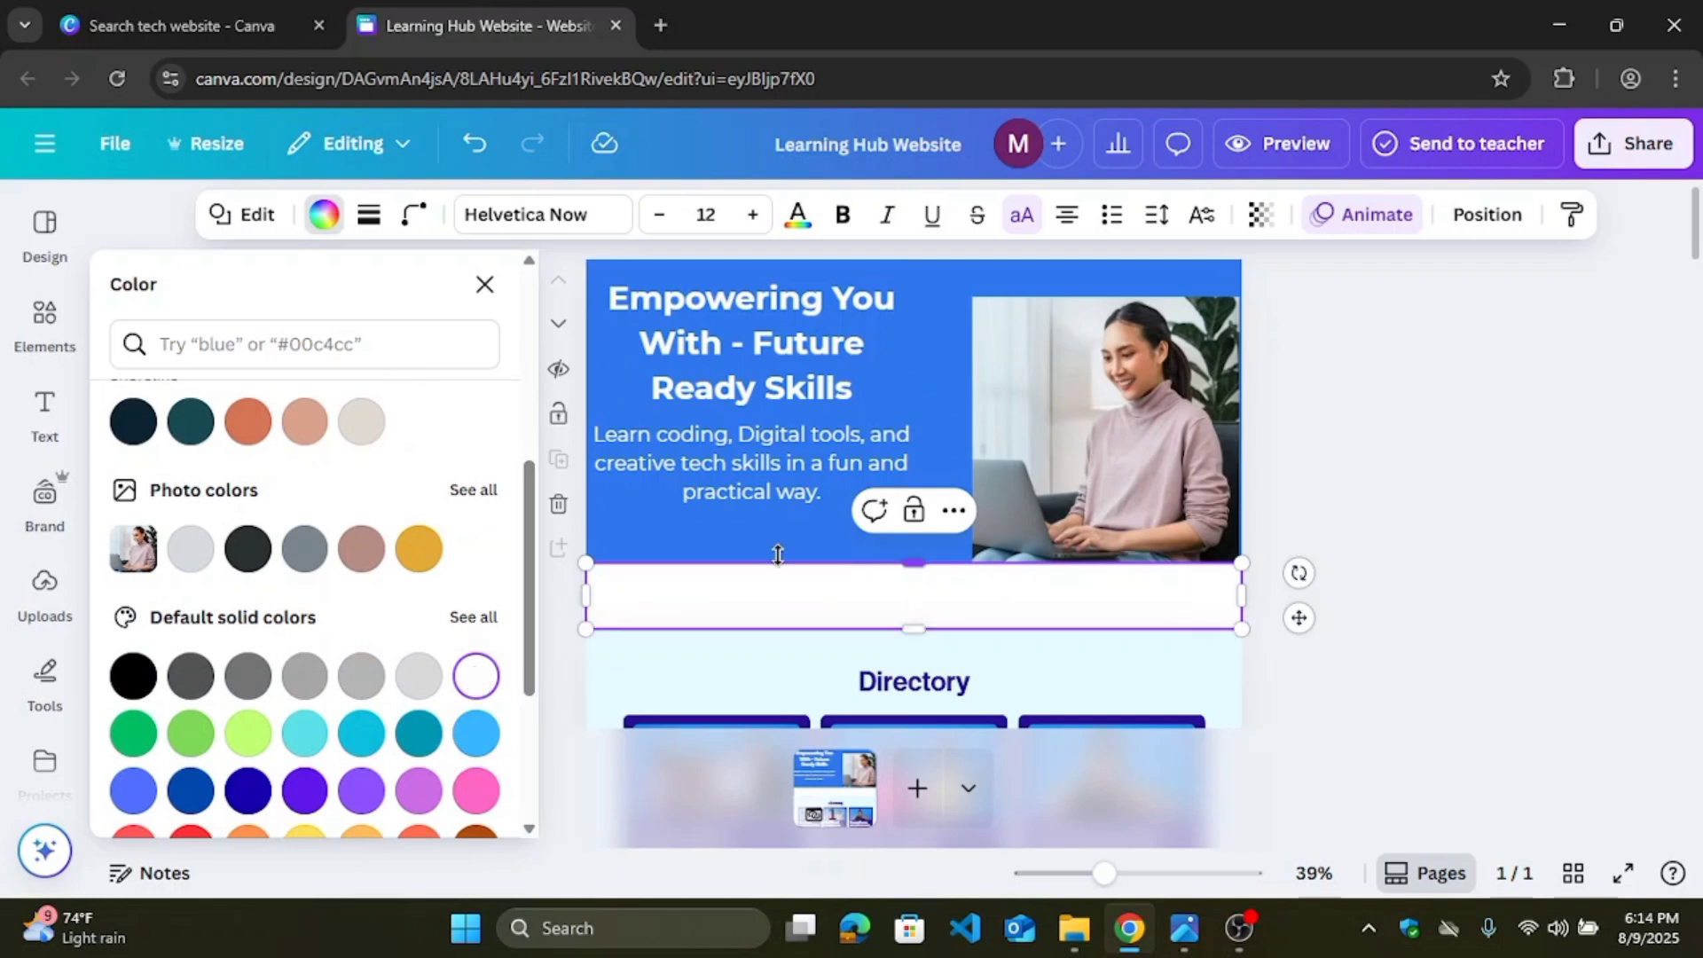
pyautogui.click(728, 536)
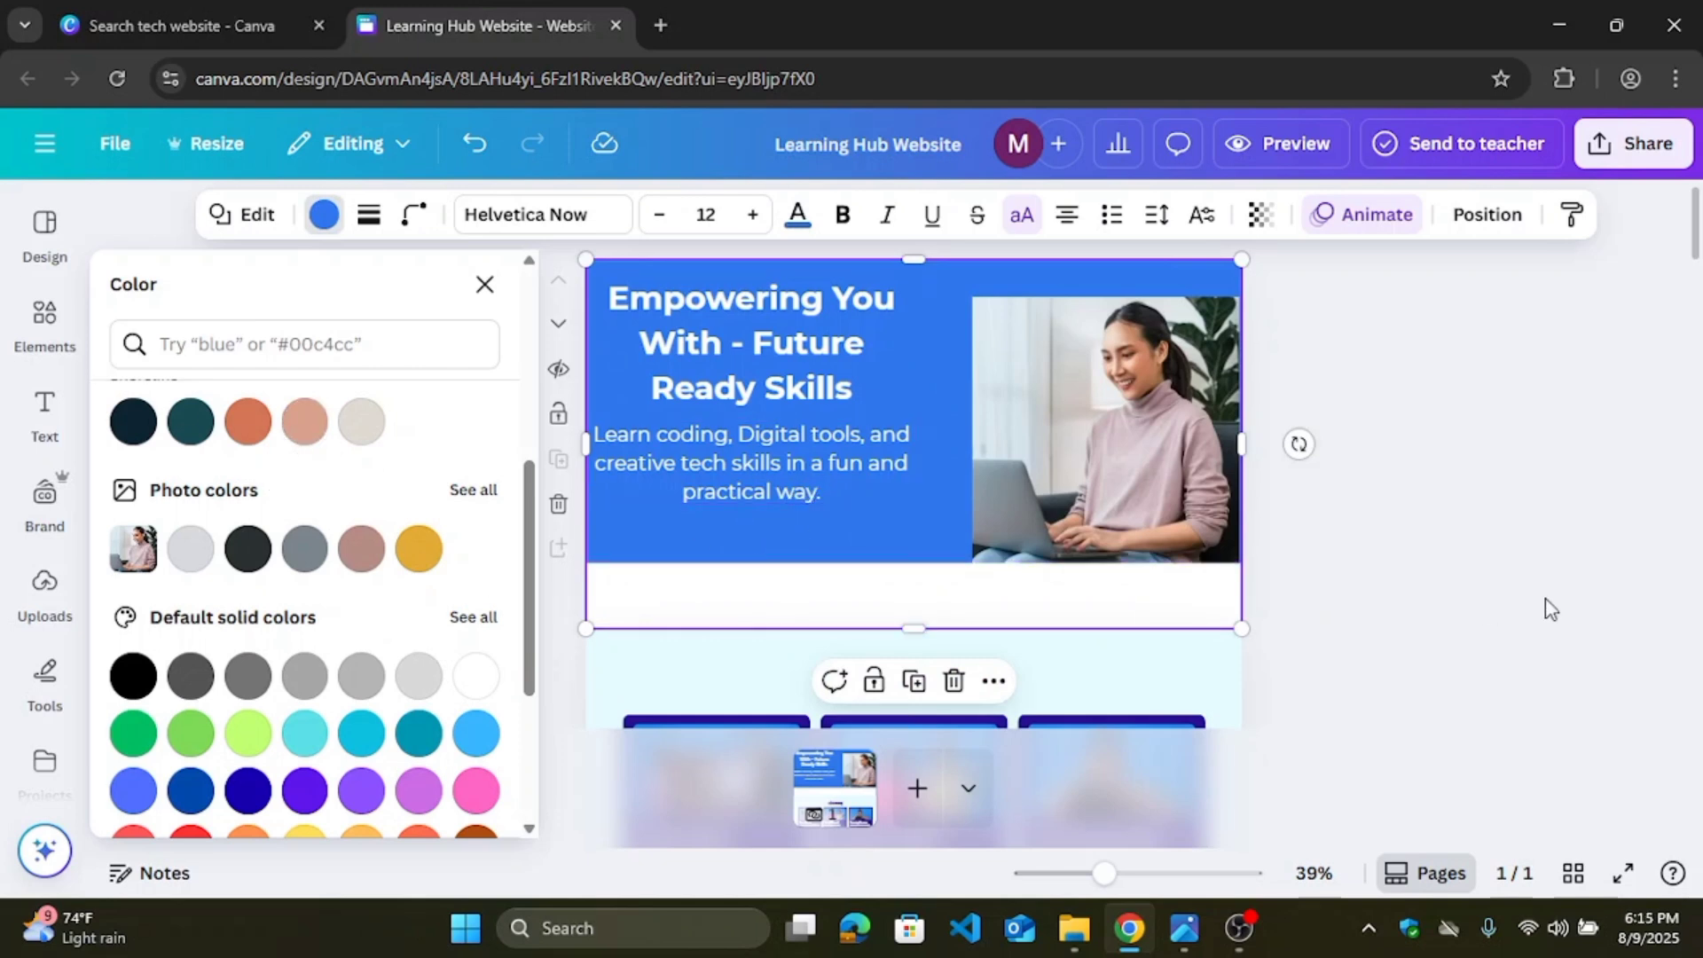
pyautogui.press('Escape')
# Step: Duplicate the white strip, move the copy up beneath the supporting text, and shorten it to a button's width
pyautogui.click(954, 614)
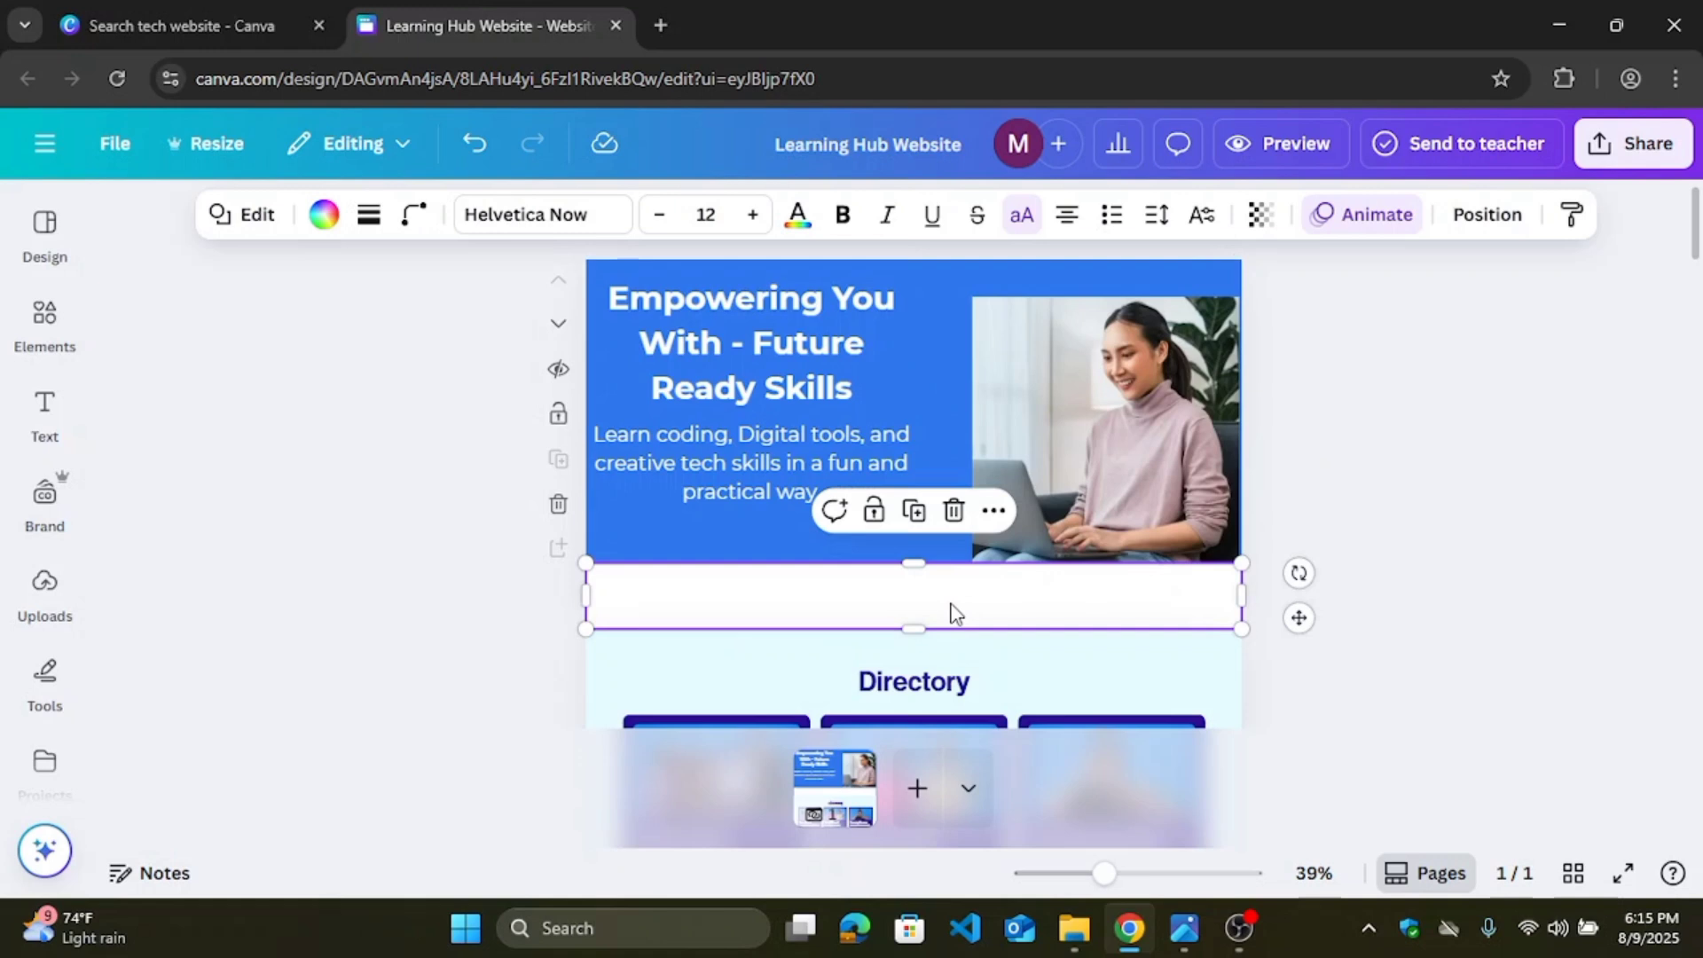
pyautogui.hotkey('ctrl', 'd')
pyautogui.moveTo(943, 608); pyautogui.dragTo(952, 536)
pyautogui.moveTo(1249, 539); pyautogui.dragTo(831, 558)
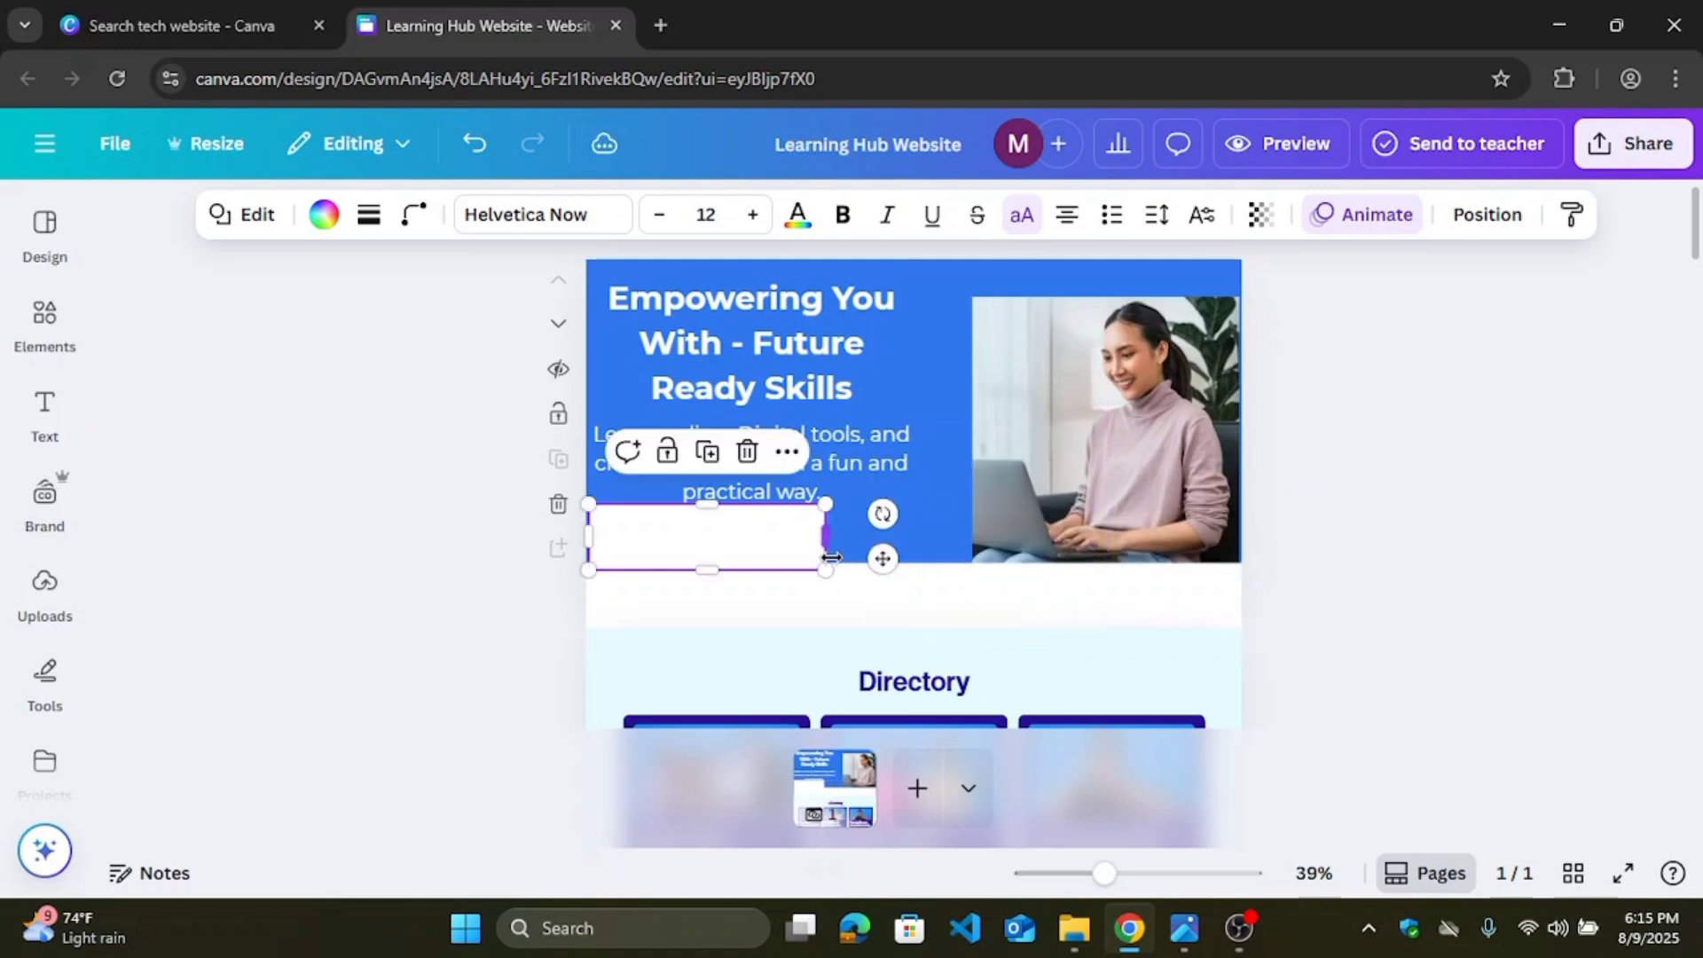
# Step: Reduce the height of the short white bar and position it inside the blue area below the supporting text
pyautogui.rightClick(779, 539)
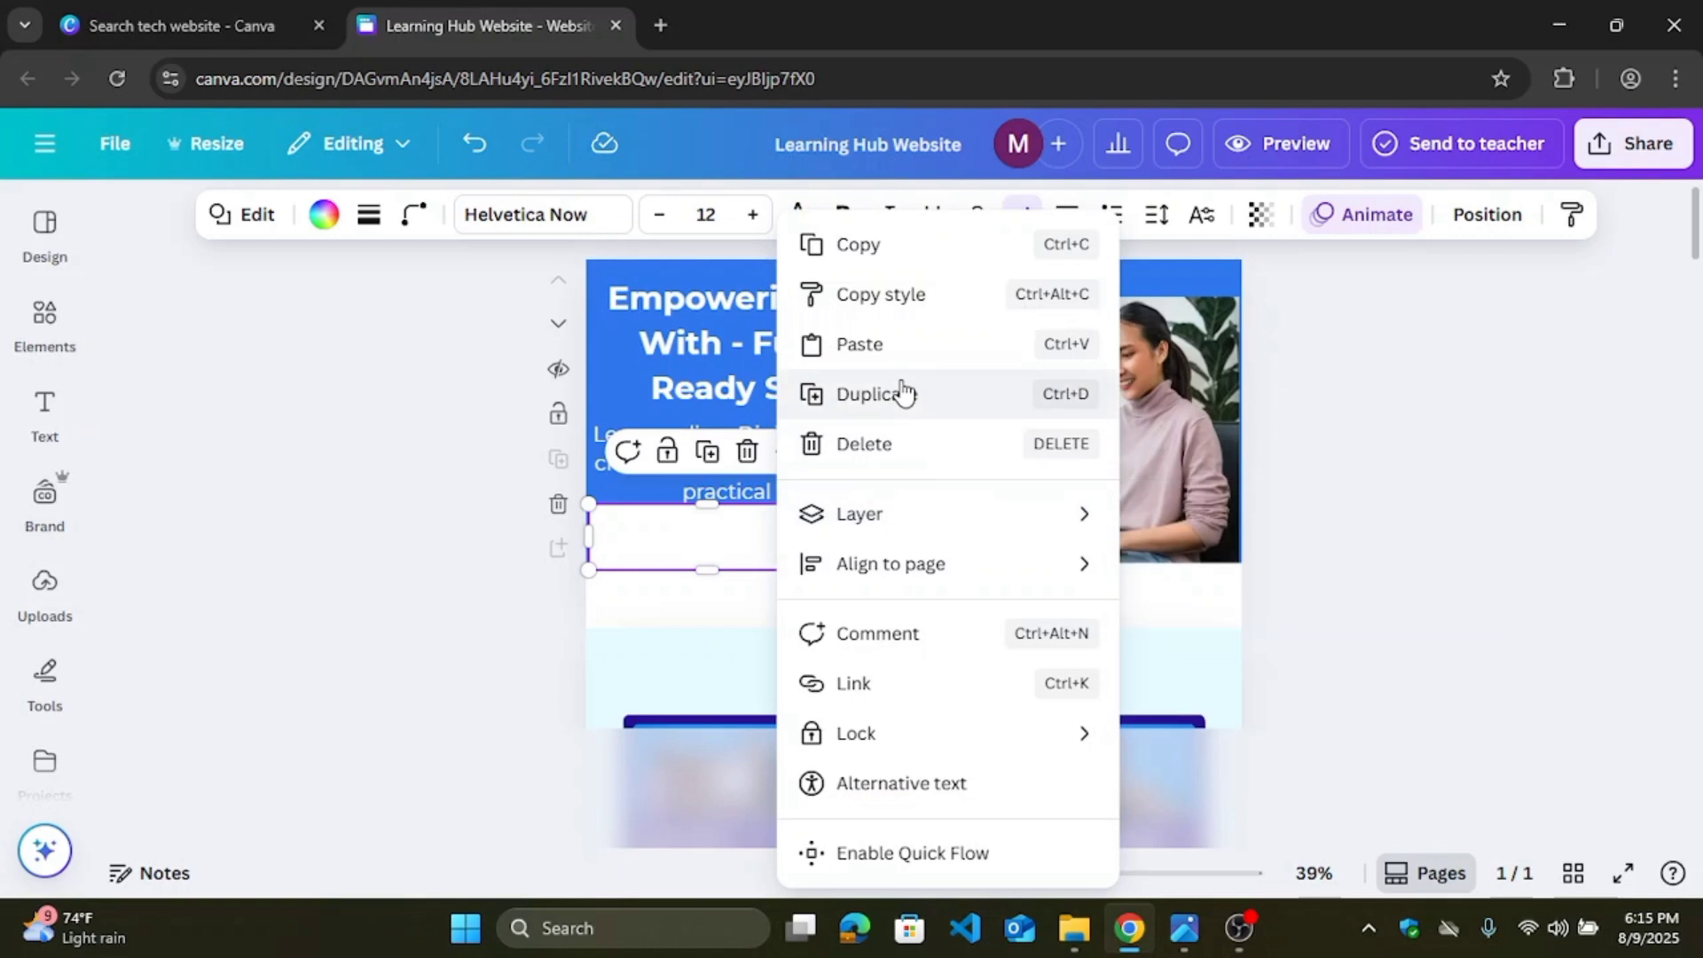
pyautogui.click(1398, 529)
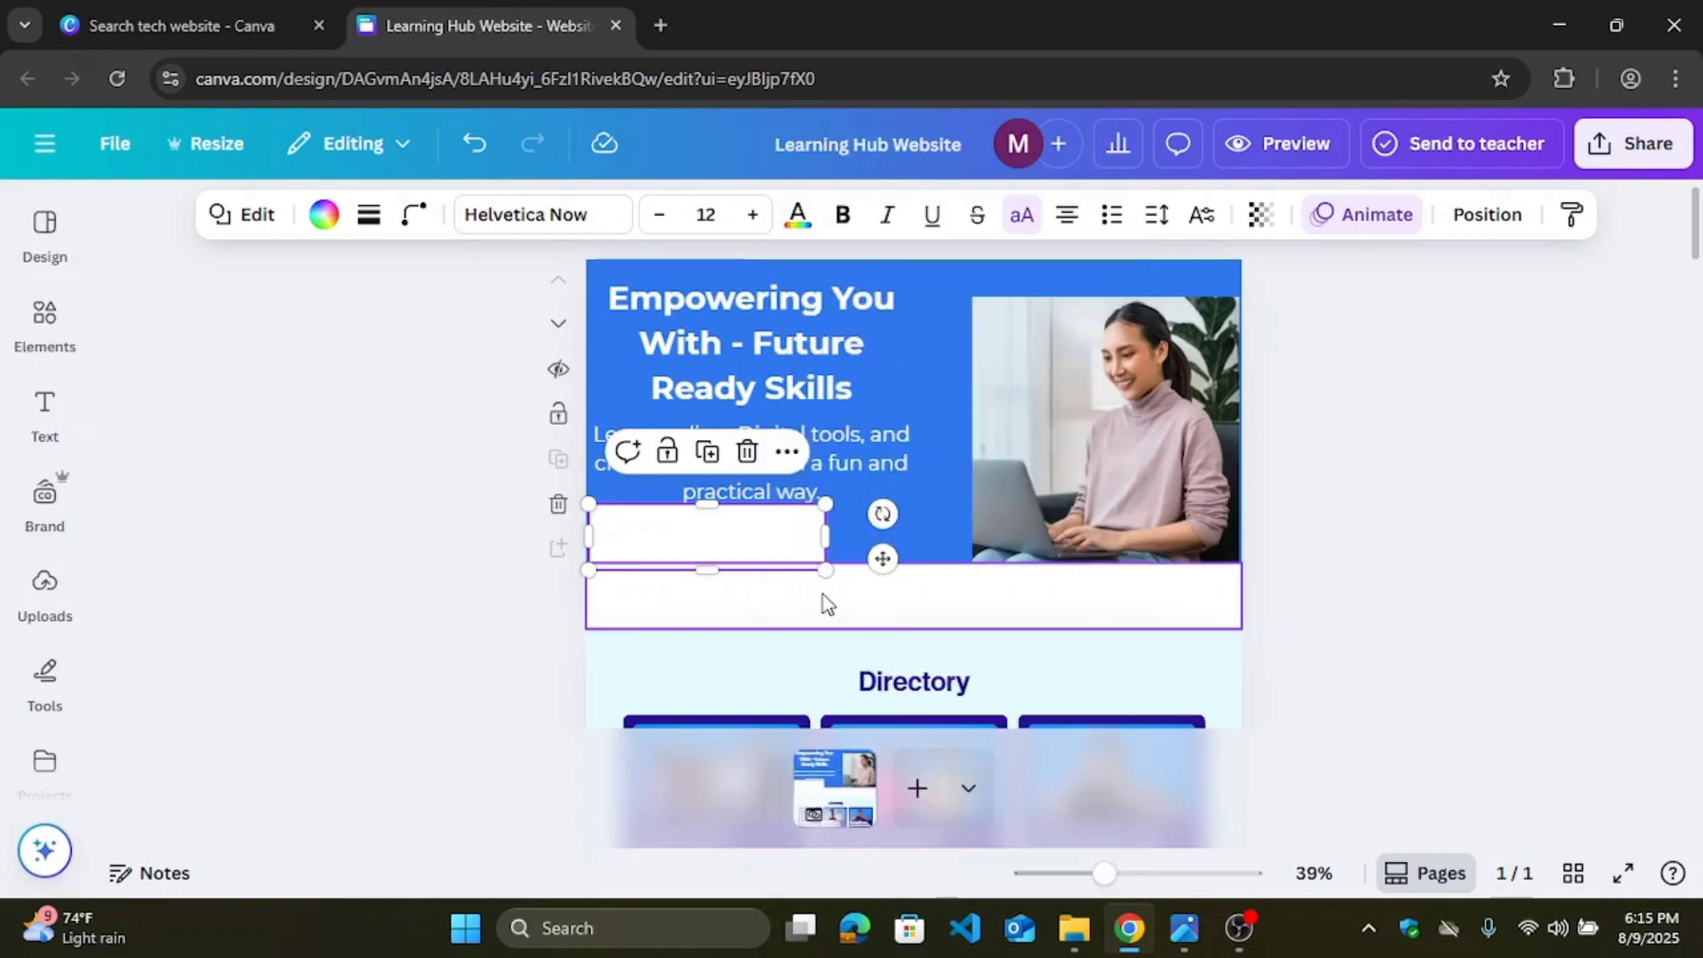
pyautogui.moveTo(744, 559)
pyautogui.mouseDown()
pyautogui.moveTo(875, 536)
pyautogui.moveTo(723, 527)
pyautogui.moveTo(726, 544)
pyautogui.mouseUp()
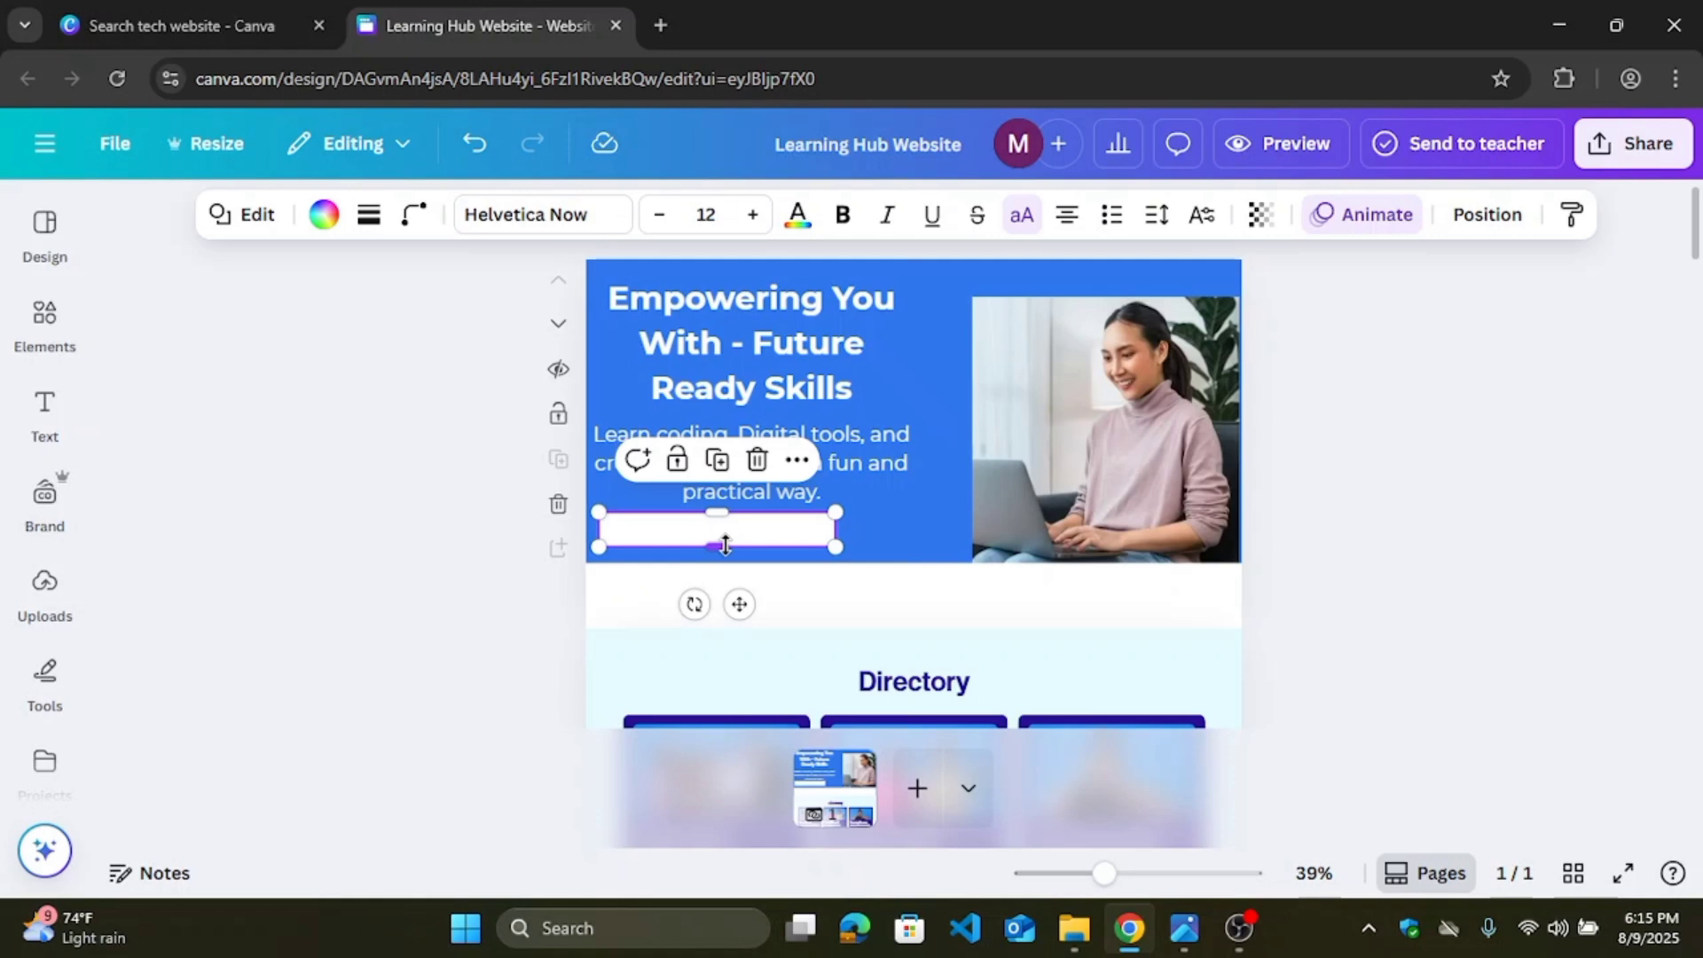
# Step: Set the headline's font size to 44 and widen its text box so the text fits on two lines
pyautogui.click(803, 345)
pyautogui.moveTo(802, 344); pyautogui.dragTo(802, 344)
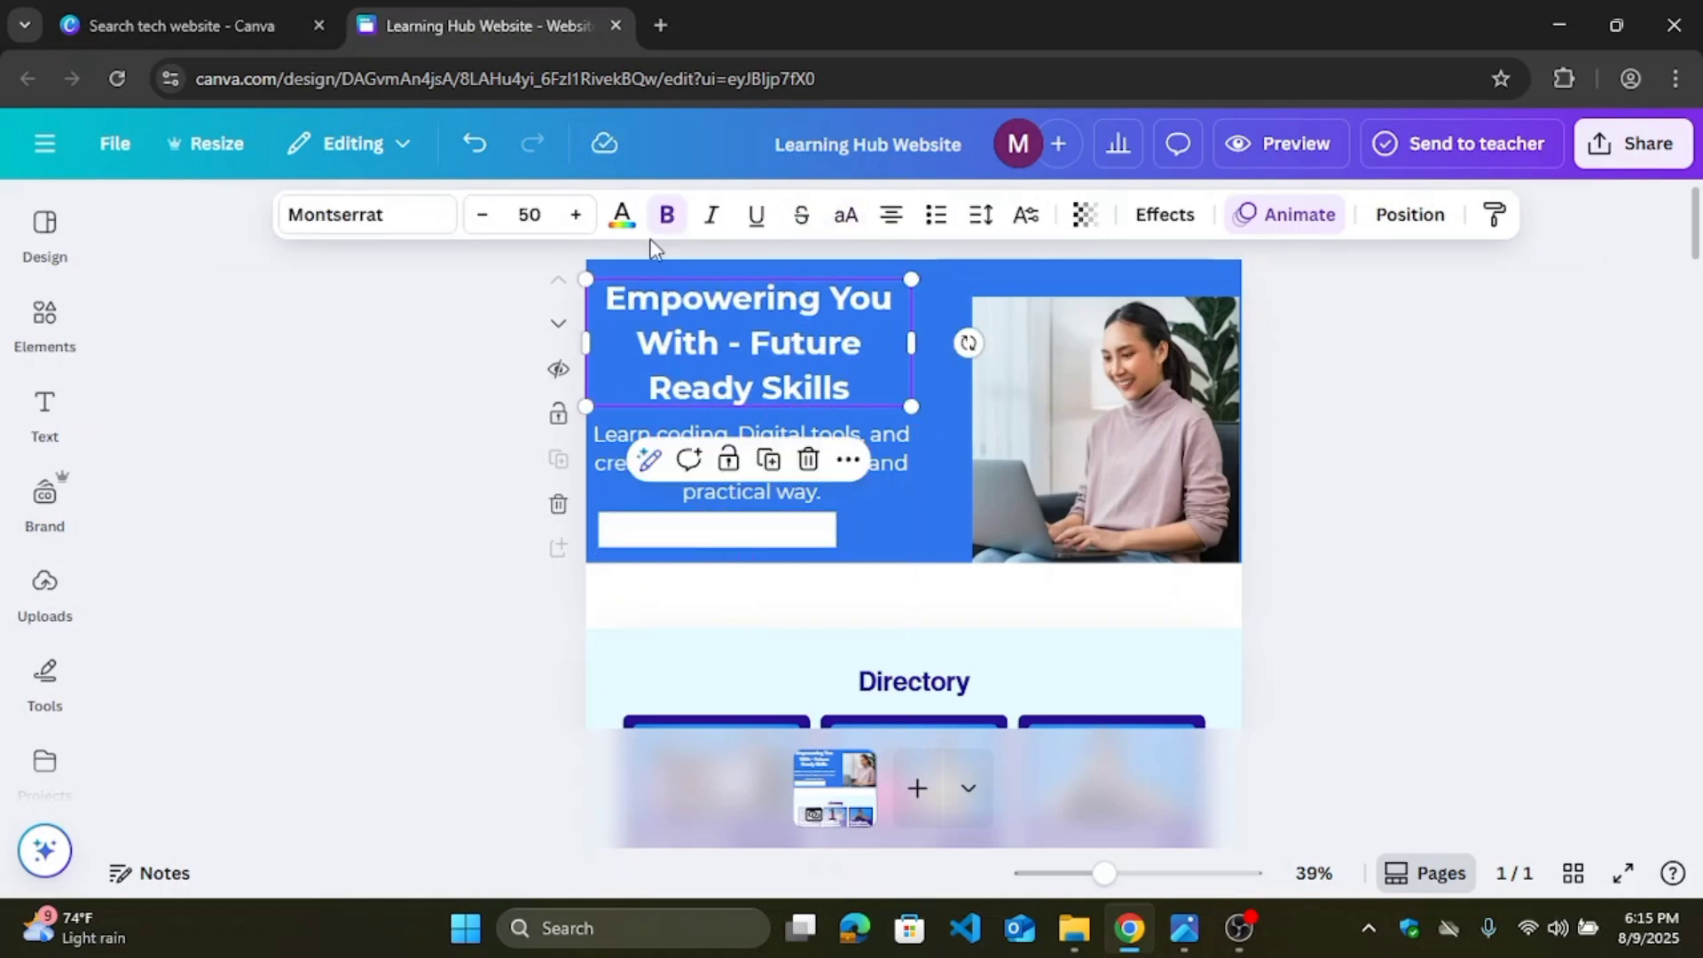
pyautogui.click(481, 218)
pyautogui.click(481, 217)
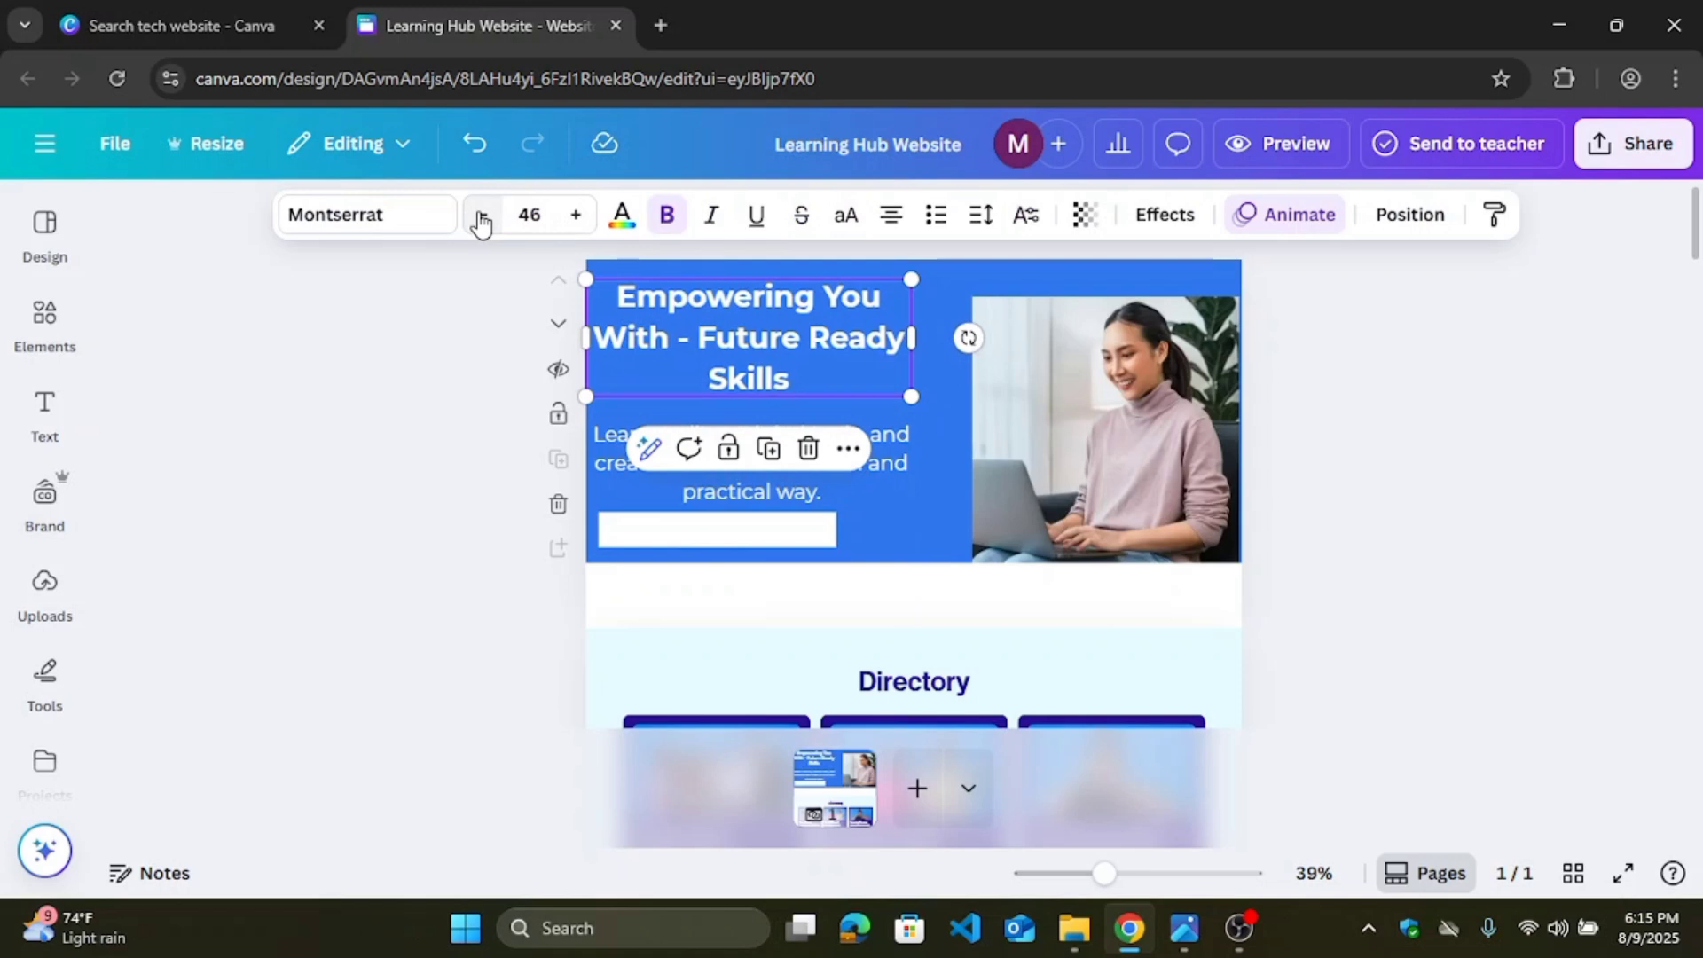
pyautogui.click(481, 218)
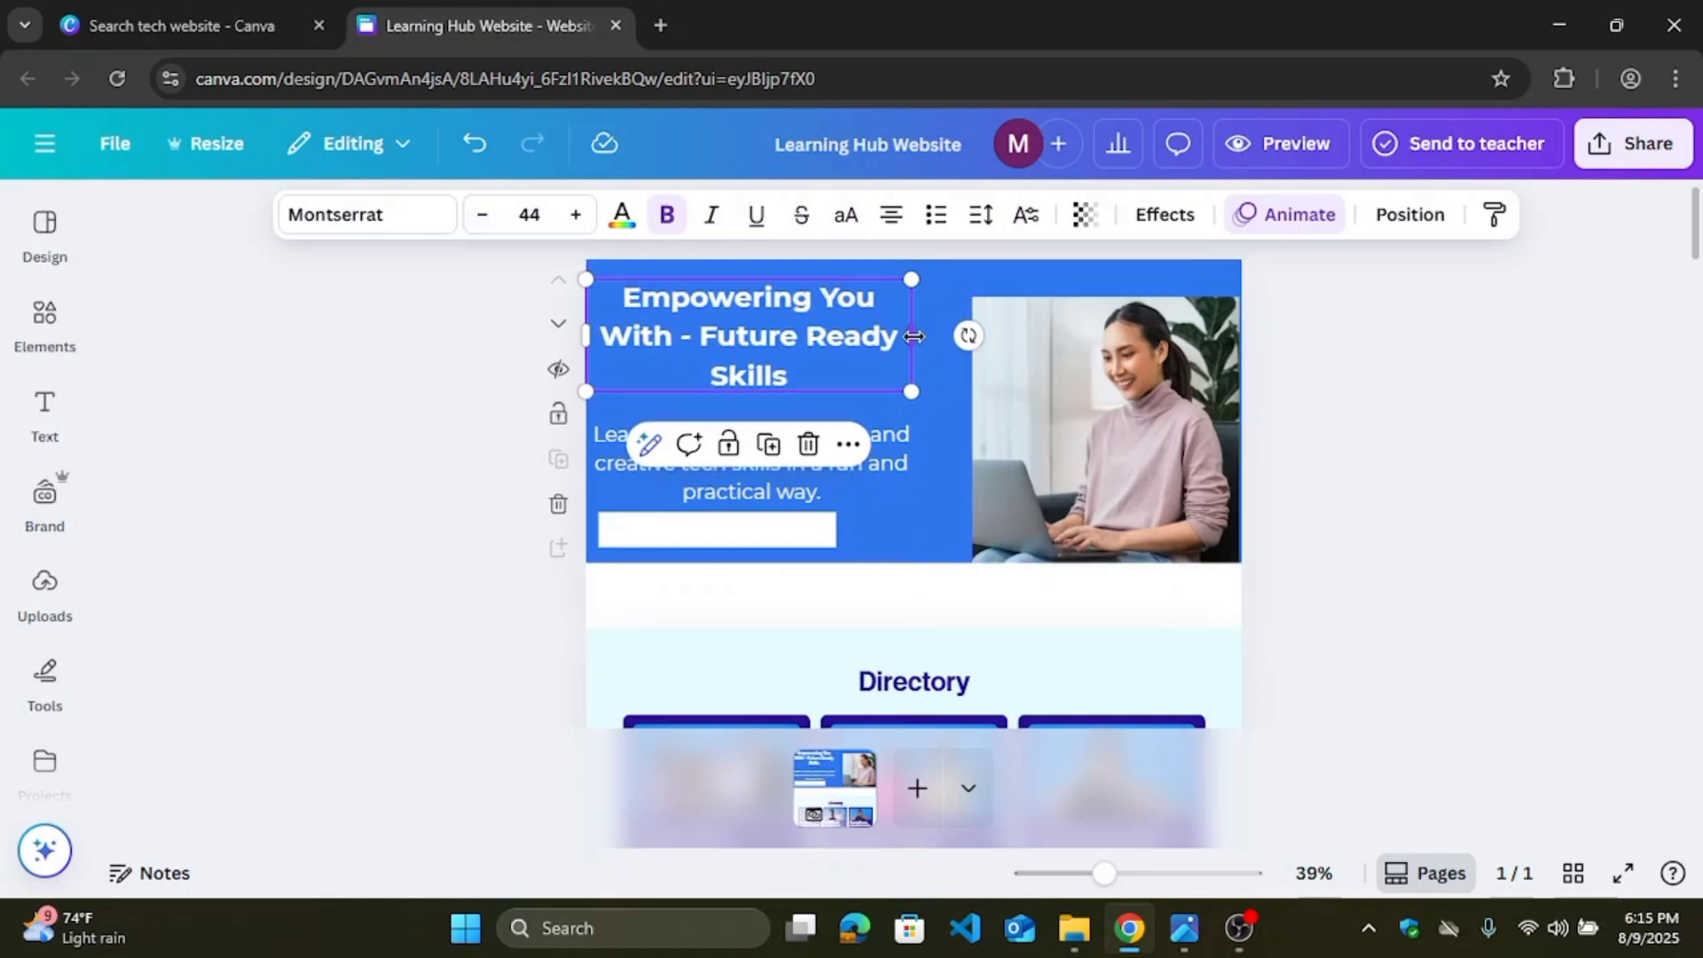
pyautogui.moveTo(914, 337); pyautogui.dragTo(937, 334)
# Step: Shift the headline down slightly and move the supporting text and white bar up to close the gaps between them
pyautogui.moveTo(808, 320); pyautogui.dragTo(809, 331)
pyautogui.moveTo(784, 457); pyautogui.dragTo(784, 417)
pyautogui.moveTo(765, 534); pyautogui.dragTo(758, 509)
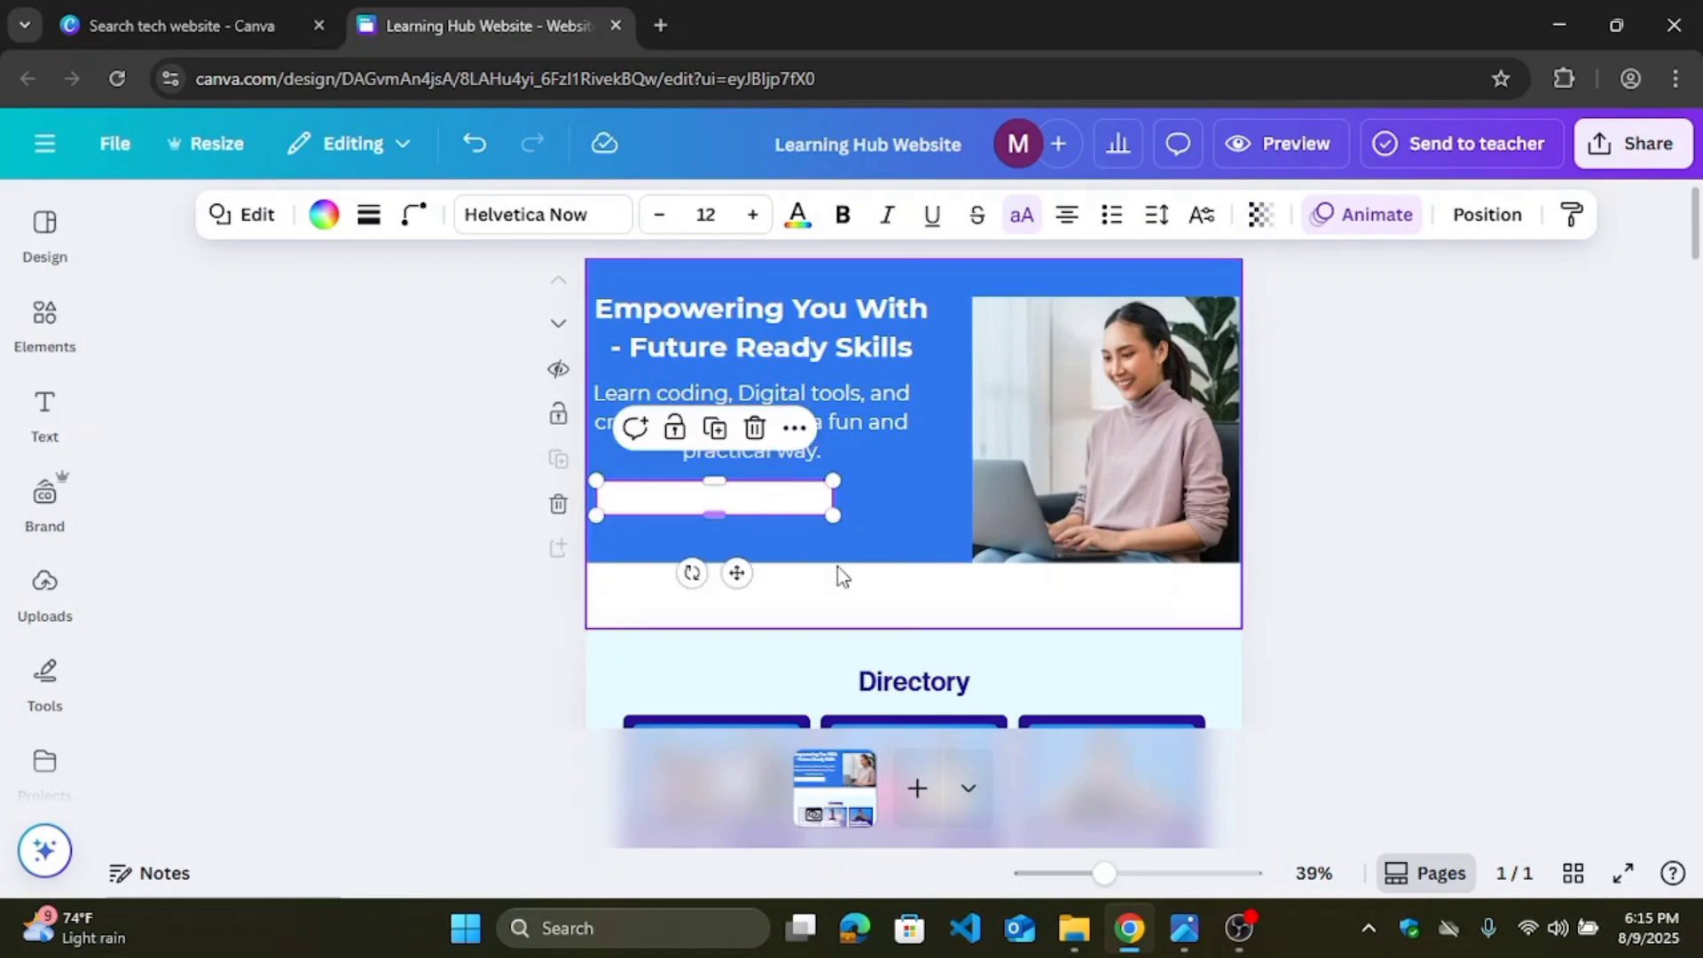
# Step: Add a title-style text box, place it over the short white bar, and colour its text black
pyautogui.click(719, 495)
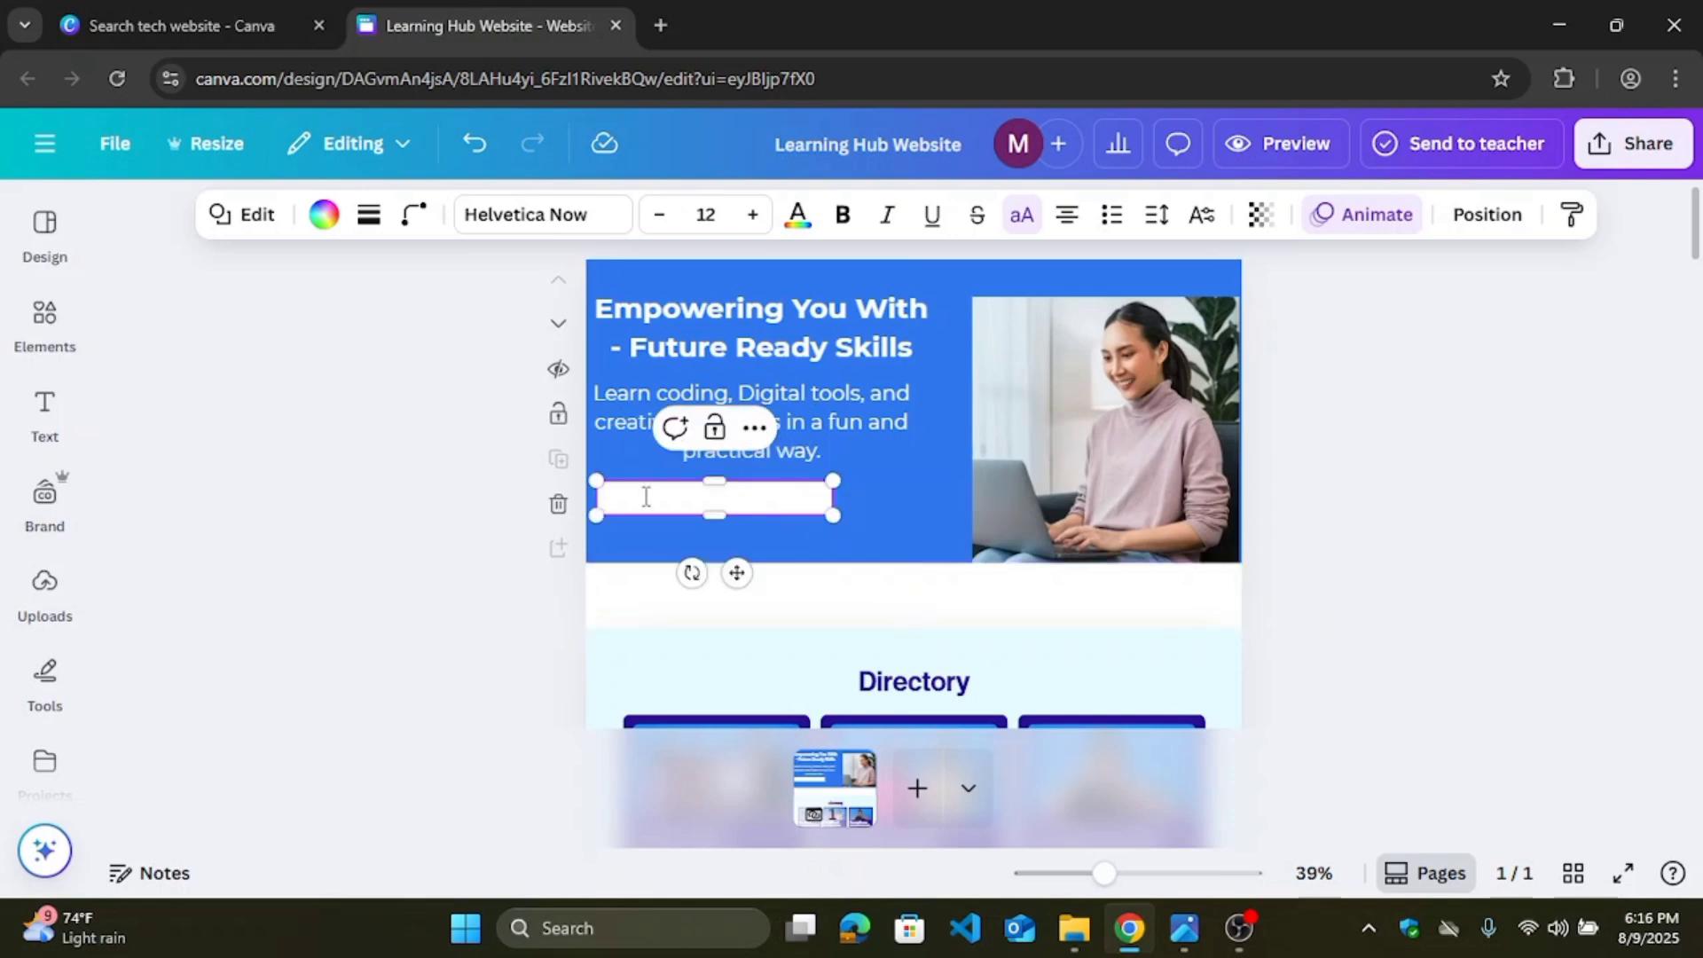
pyautogui.click(45, 408)
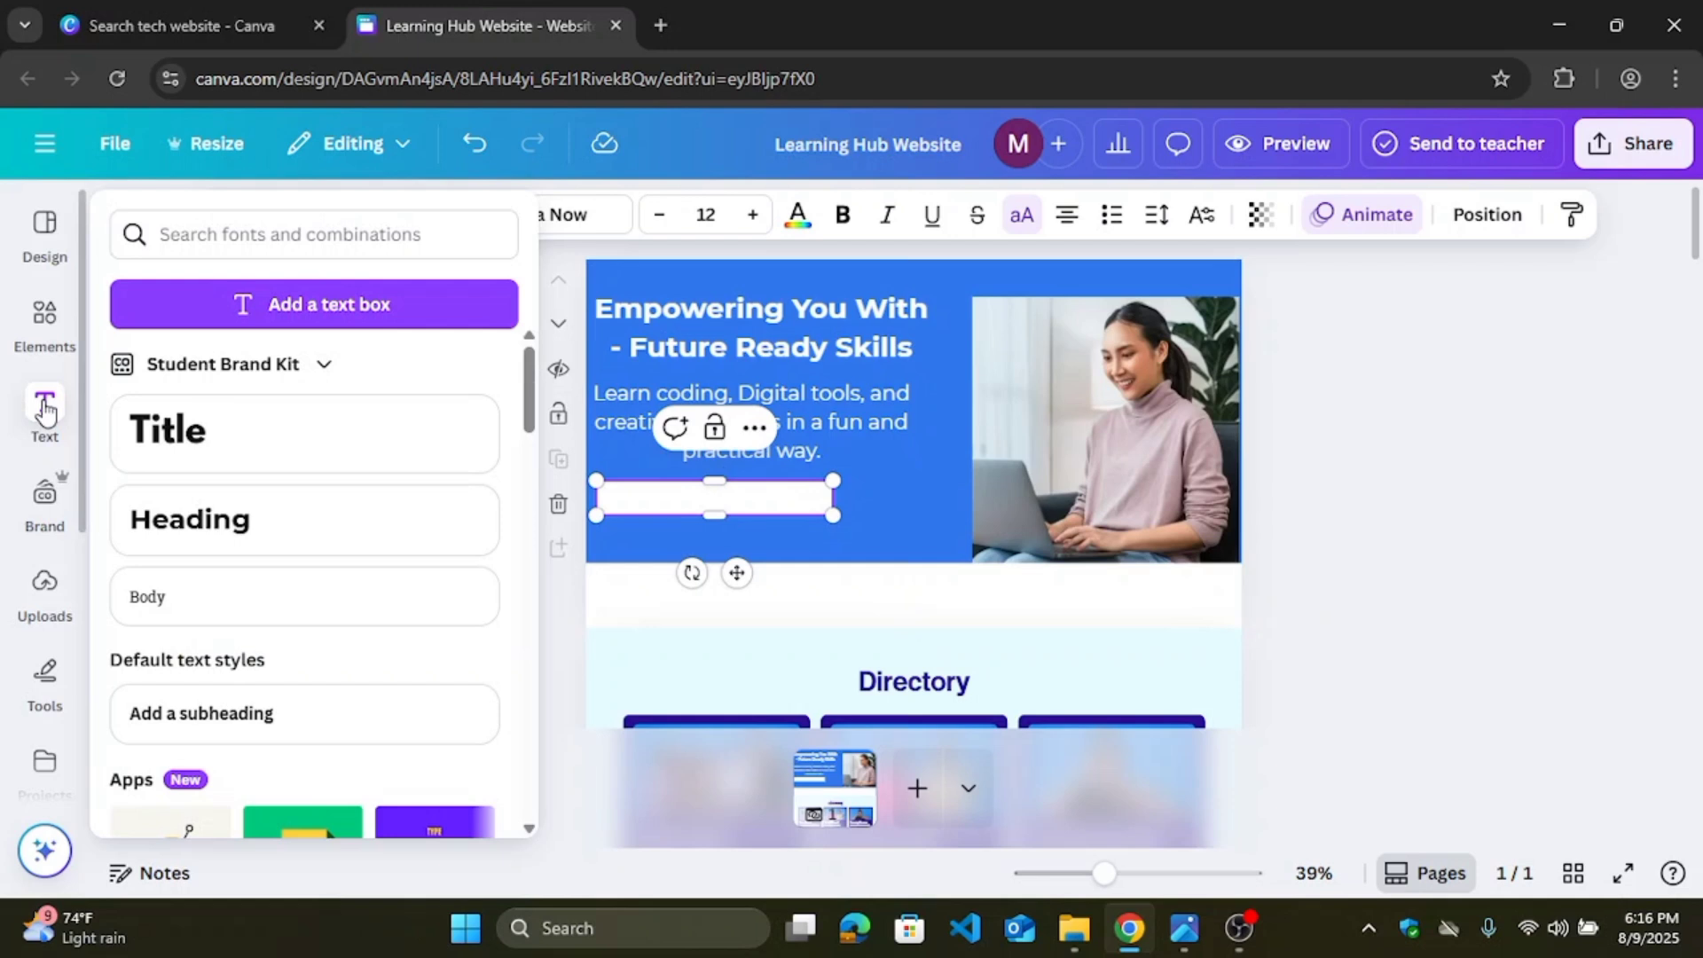
pyautogui.click(164, 435)
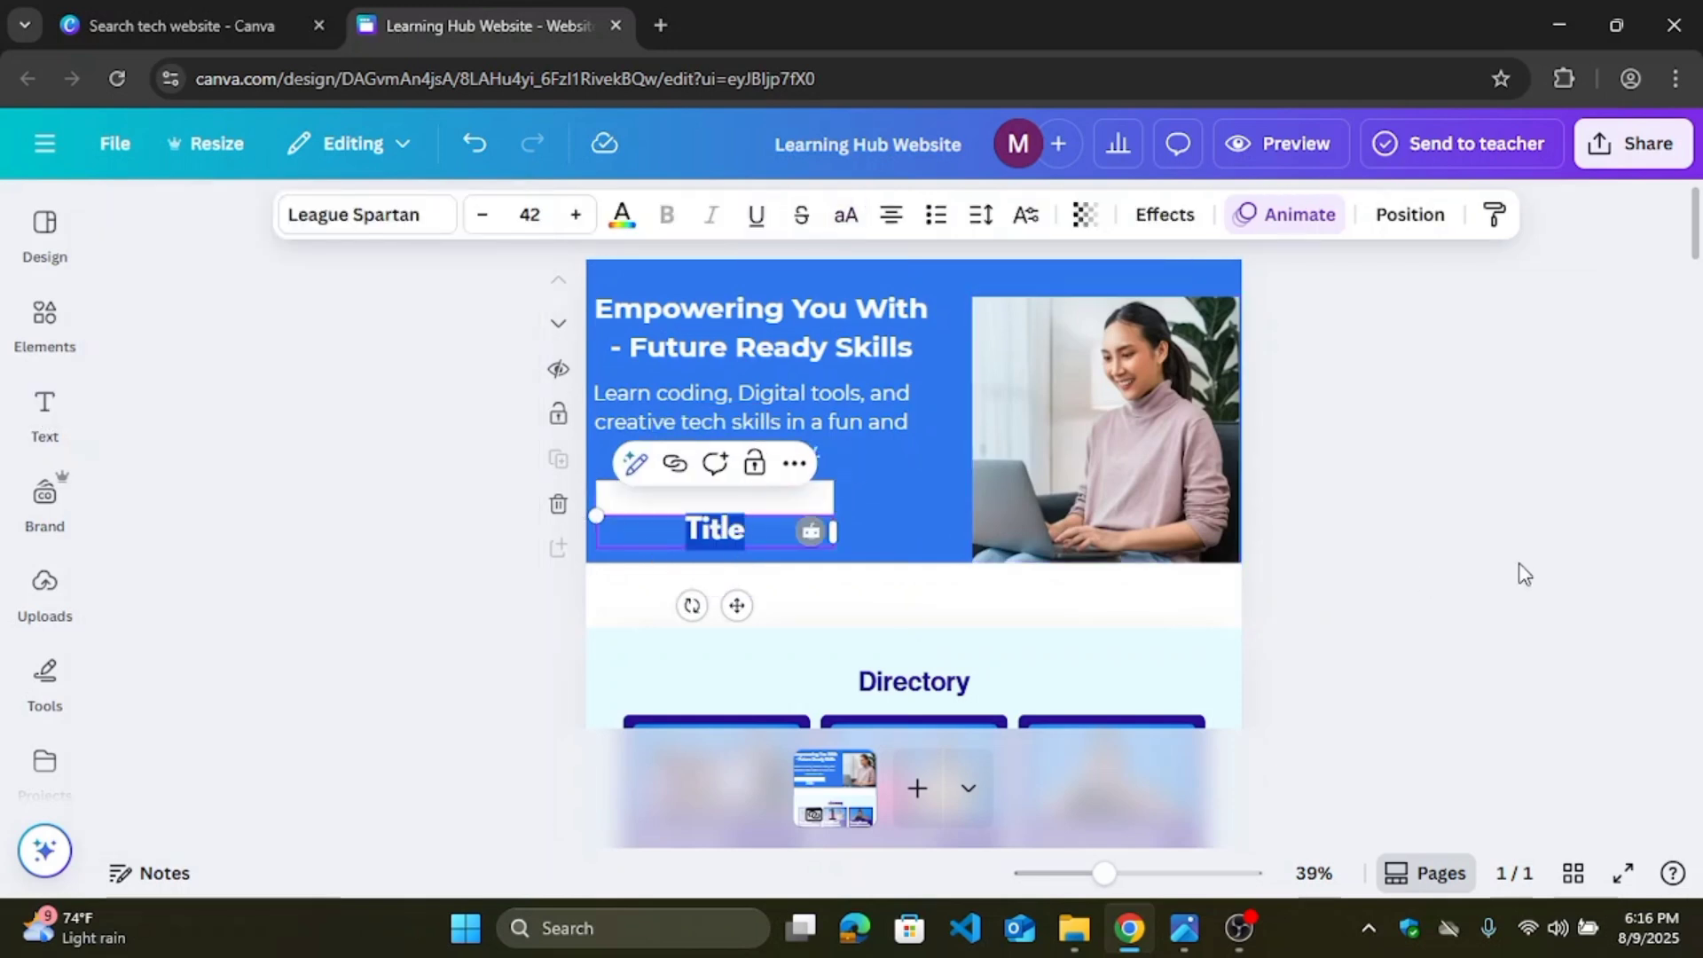
pyautogui.click(1534, 574)
pyautogui.moveTo(712, 525); pyautogui.dragTo(676, 495)
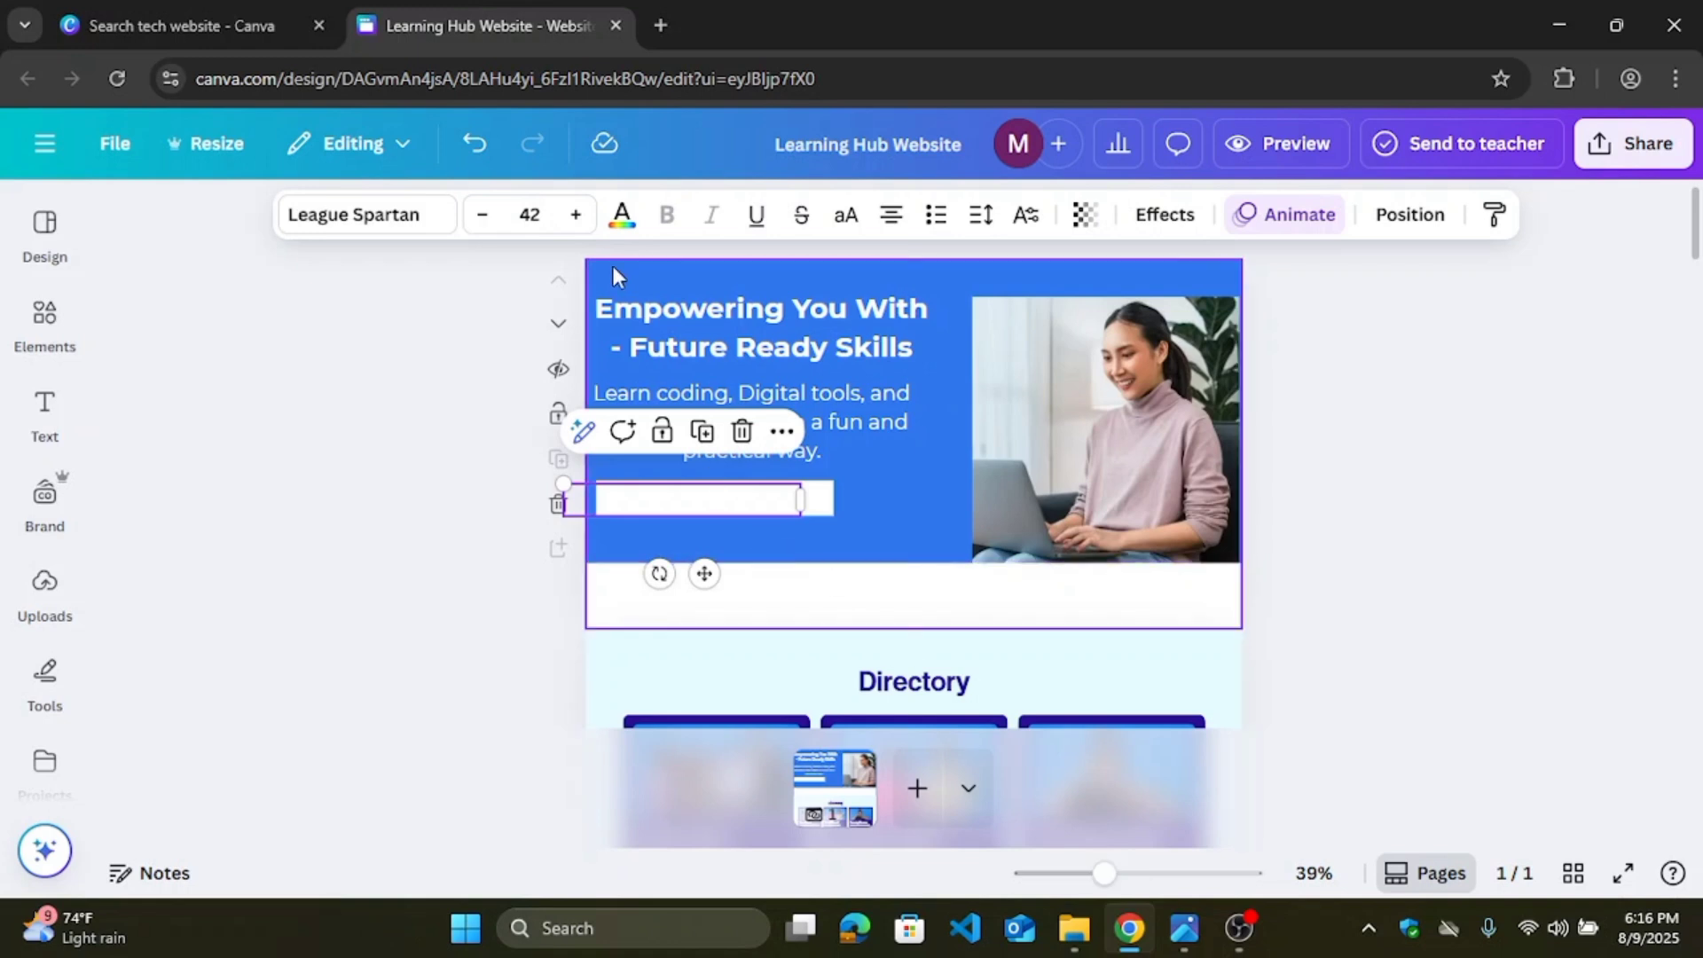
pyautogui.click(620, 217)
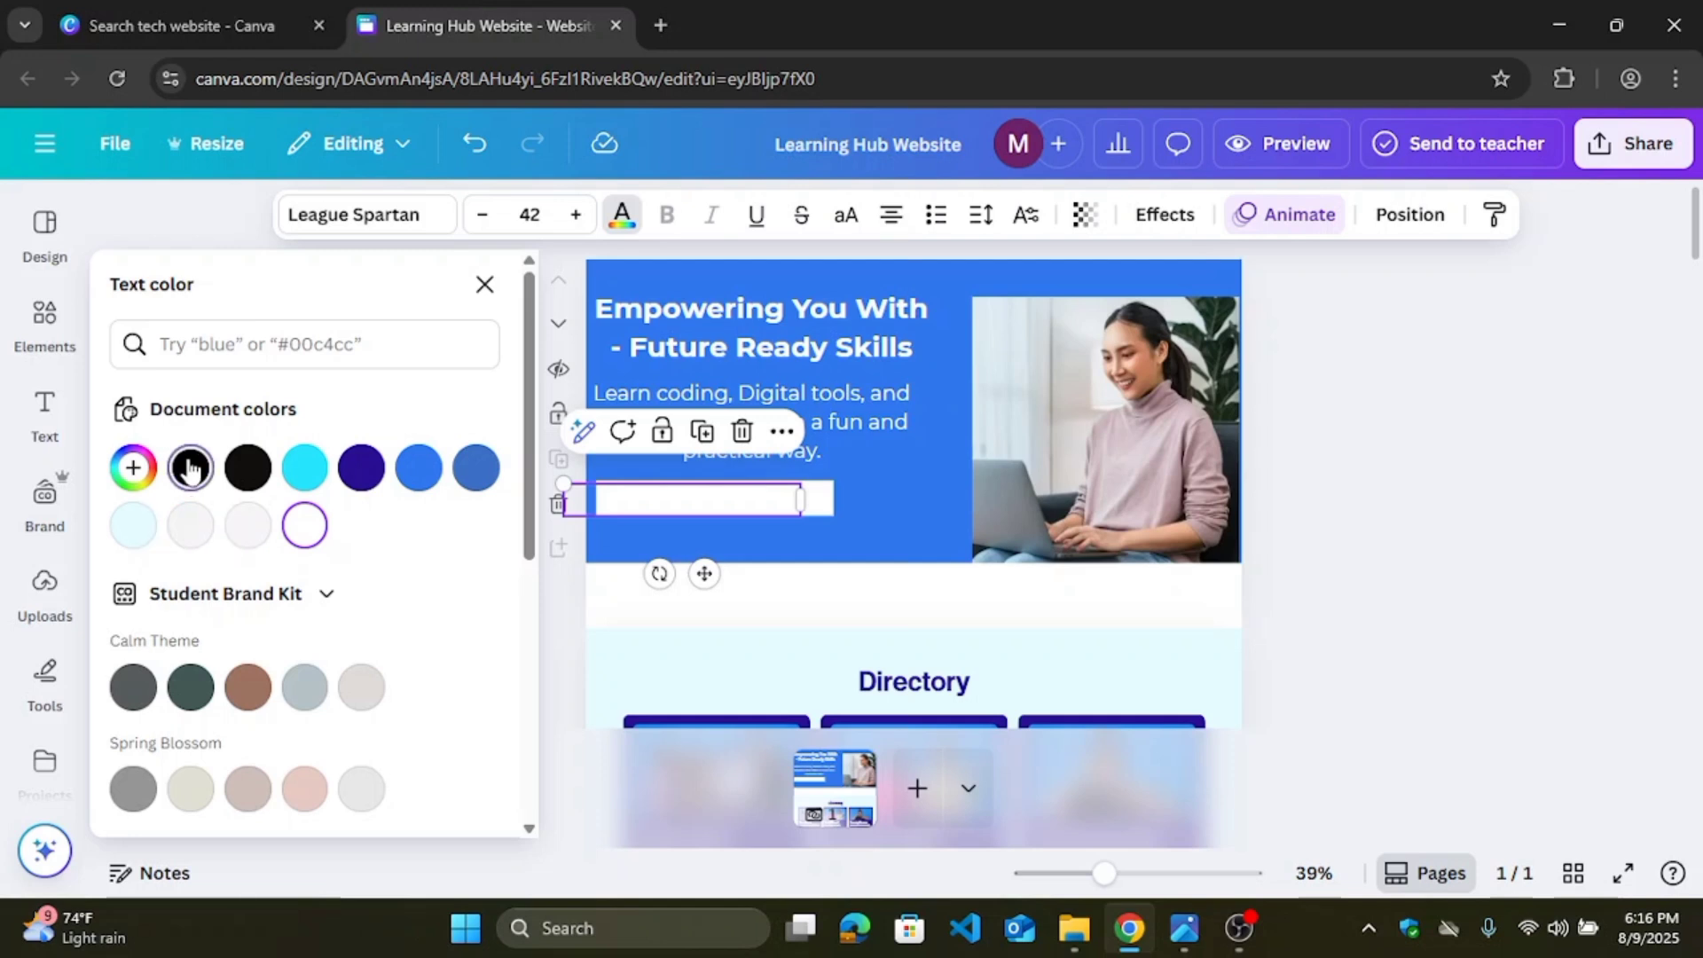
pyautogui.click(189, 465)
# Step: Replace the title text with "Start Learning Now" and widen its box so the text fits on one line
pyautogui.doubleClick(689, 501)
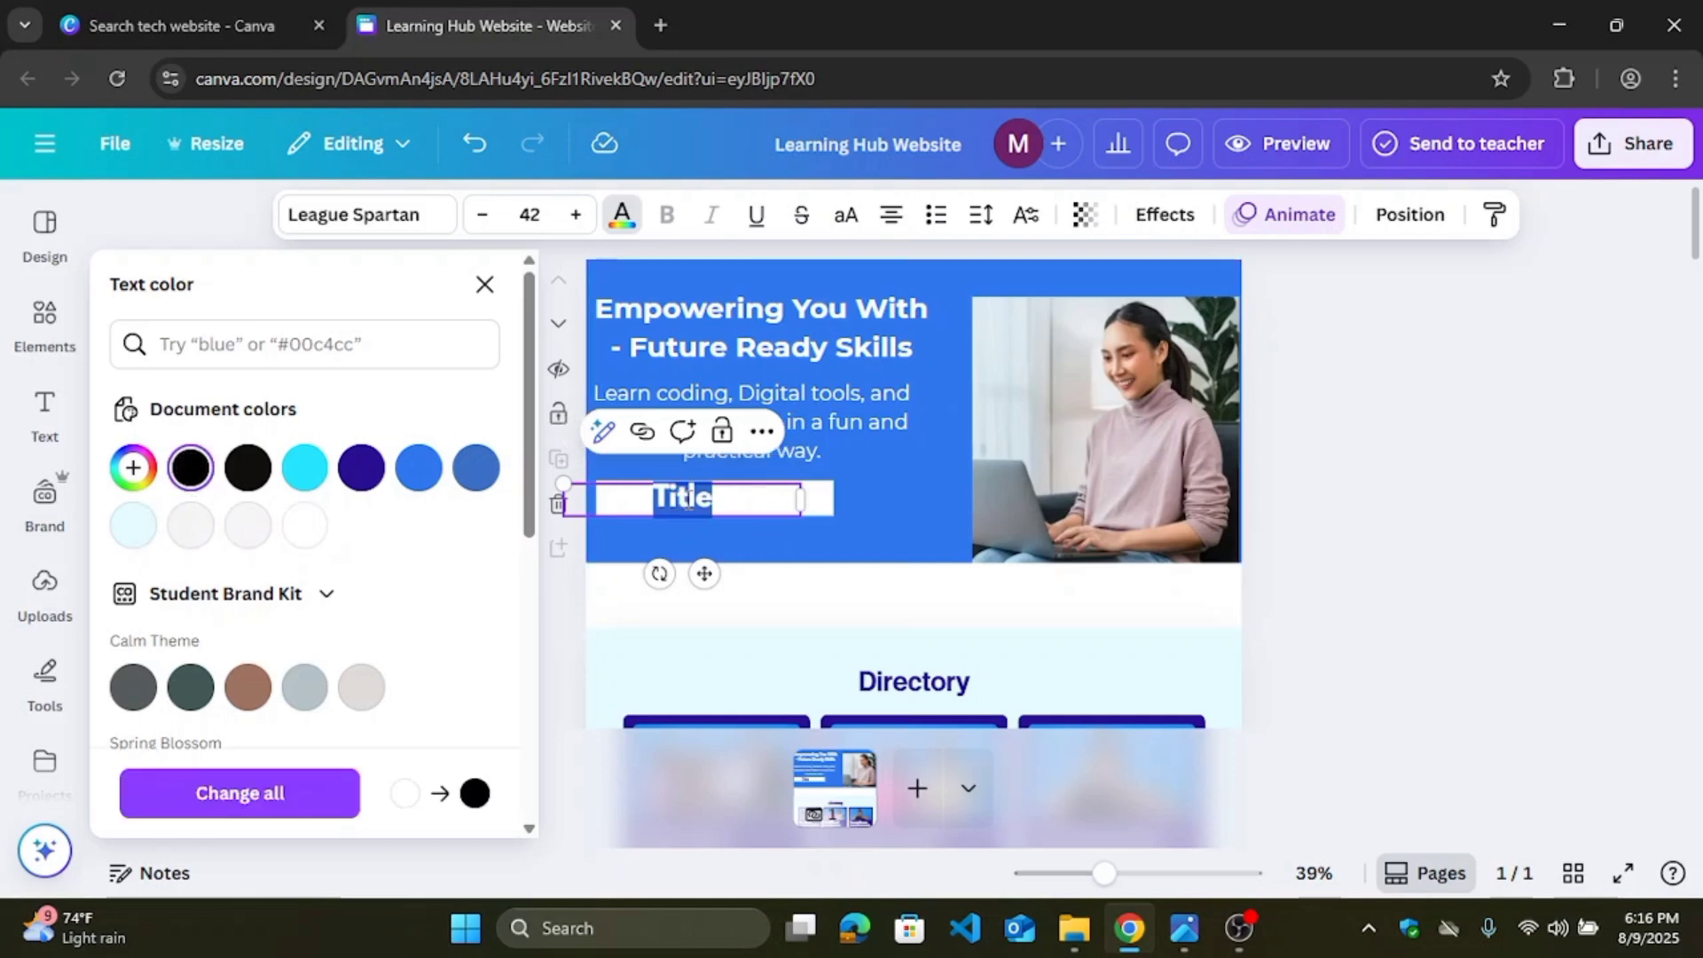
pyautogui.write('St')
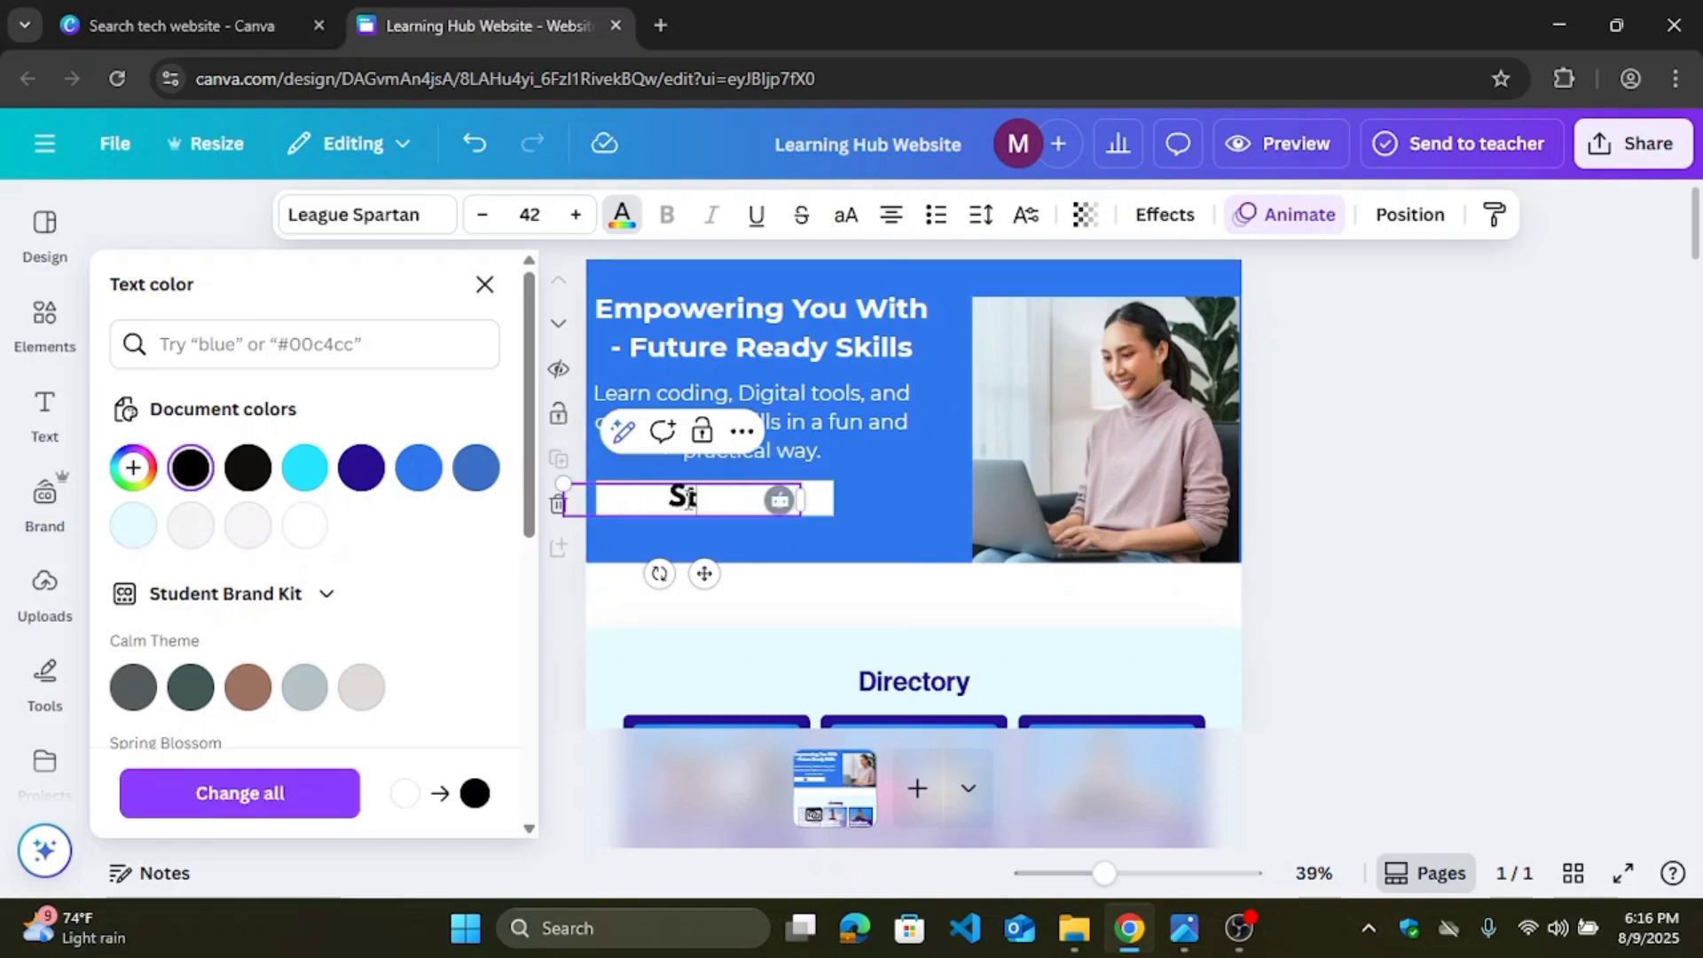
pyautogui.write('art Learning n')
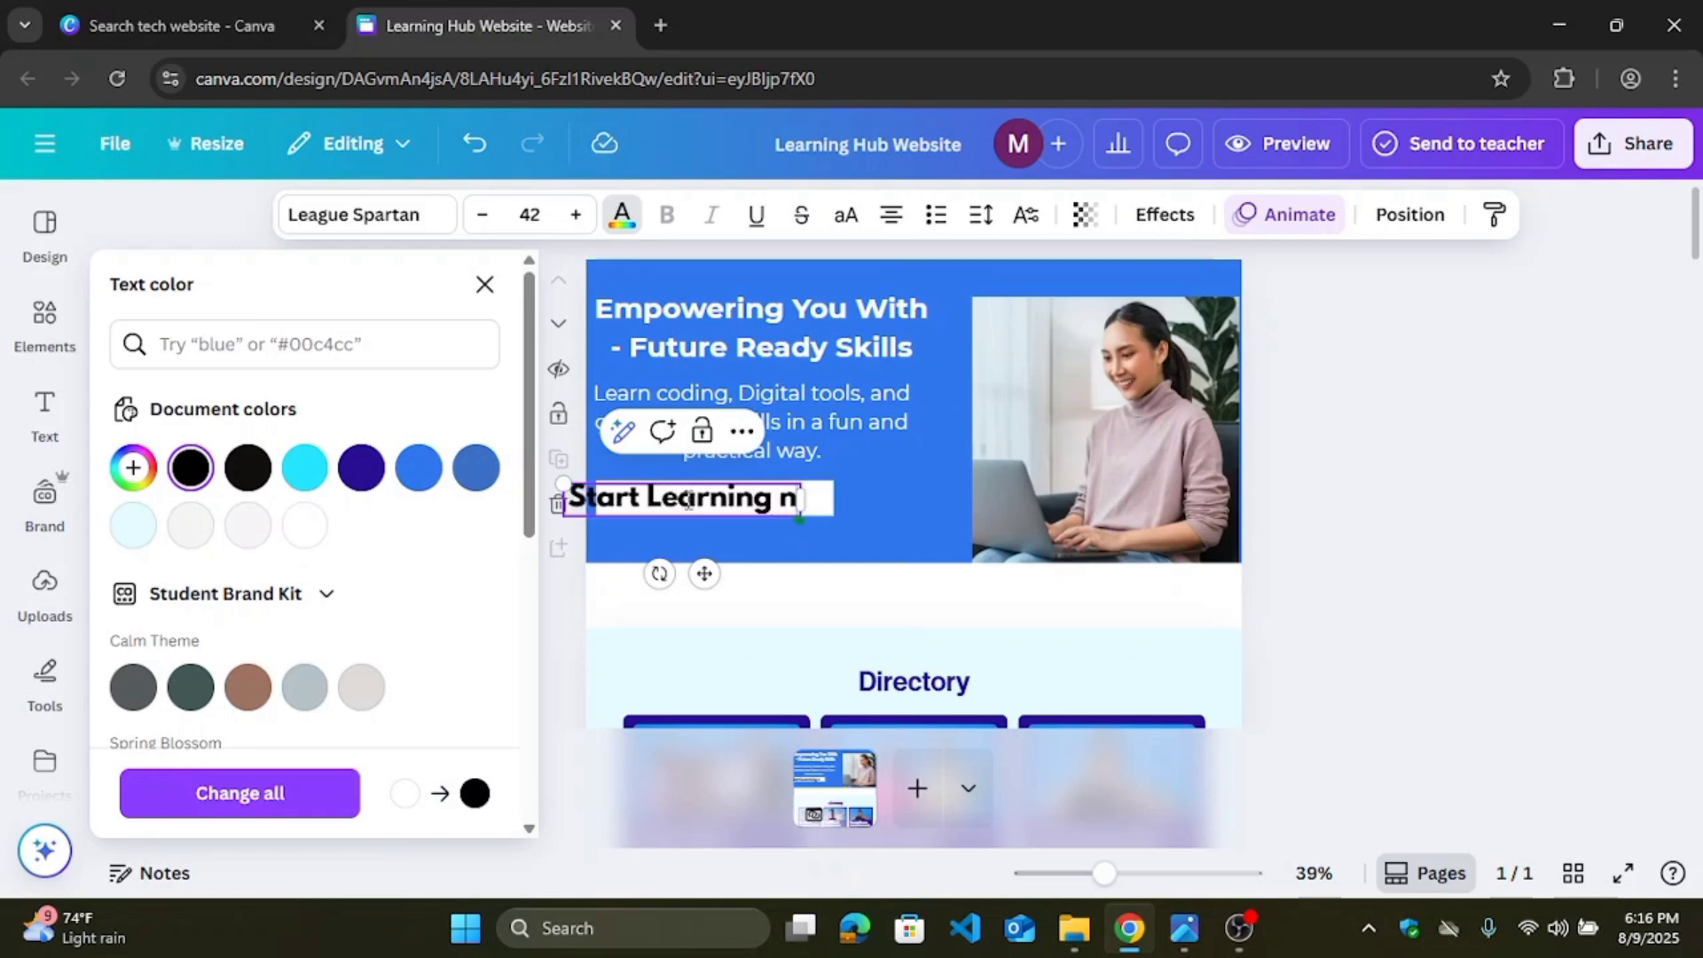
pyautogui.press('BackSpace')
pyautogui.write('Now')
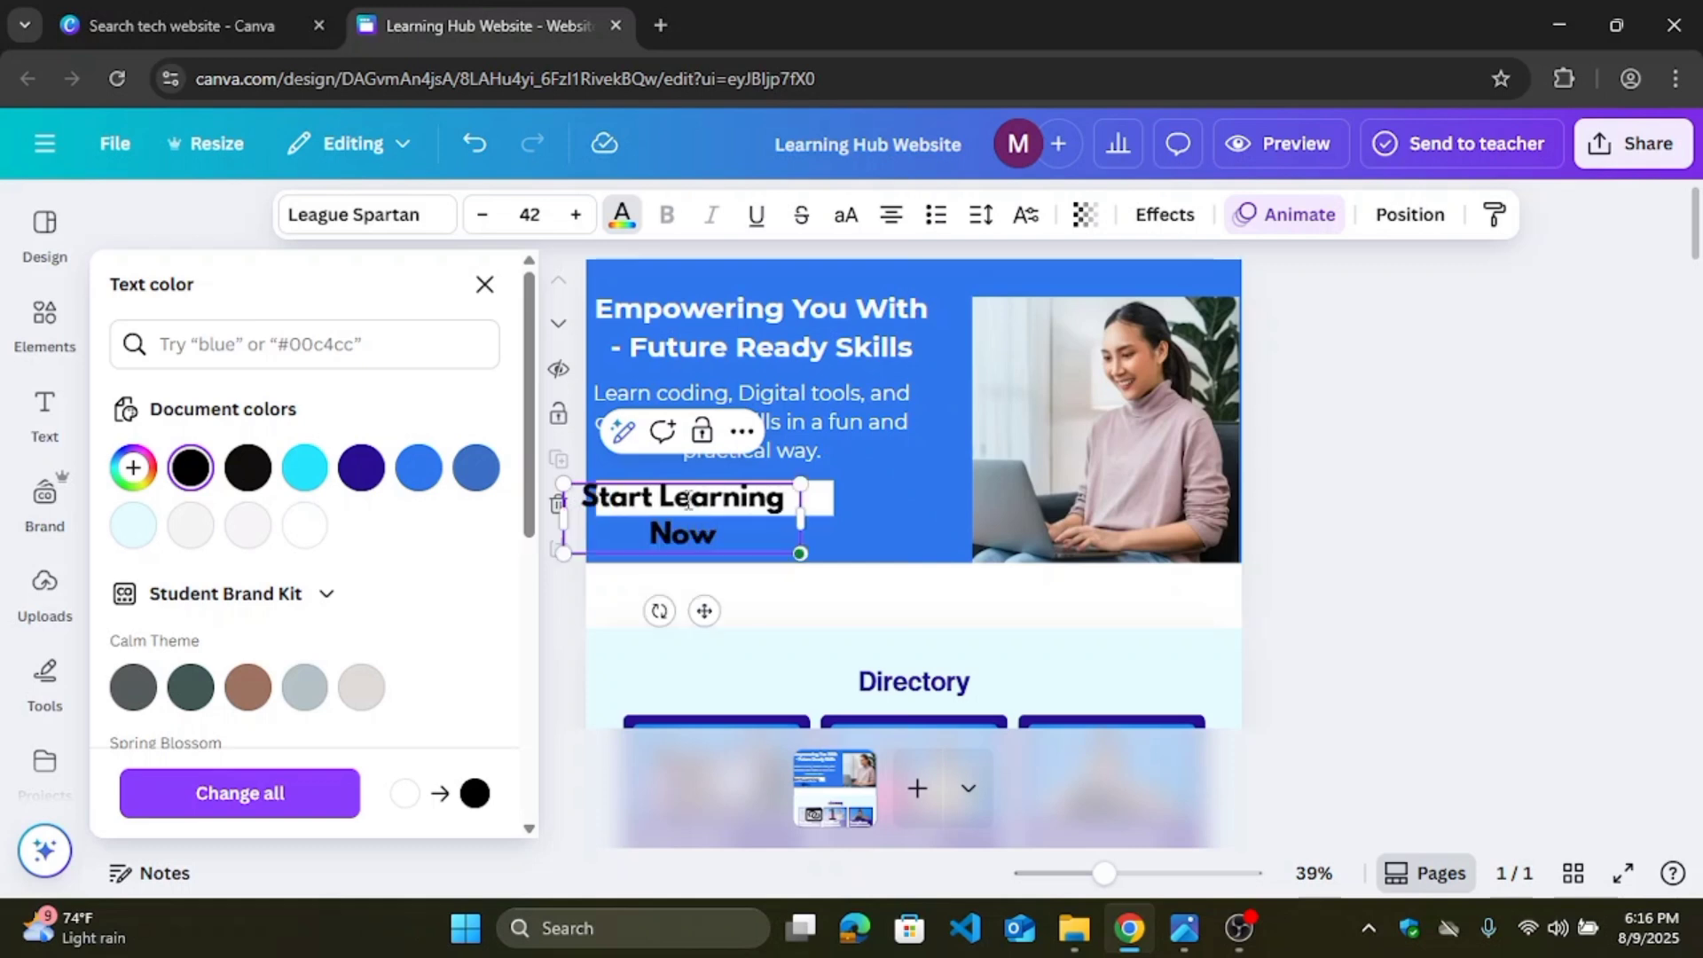
pyautogui.moveTo(839, 525)
pyautogui.mouseDown()
pyautogui.moveTo(893, 520)
pyautogui.moveTo(854, 525)
pyautogui.mouseUp()
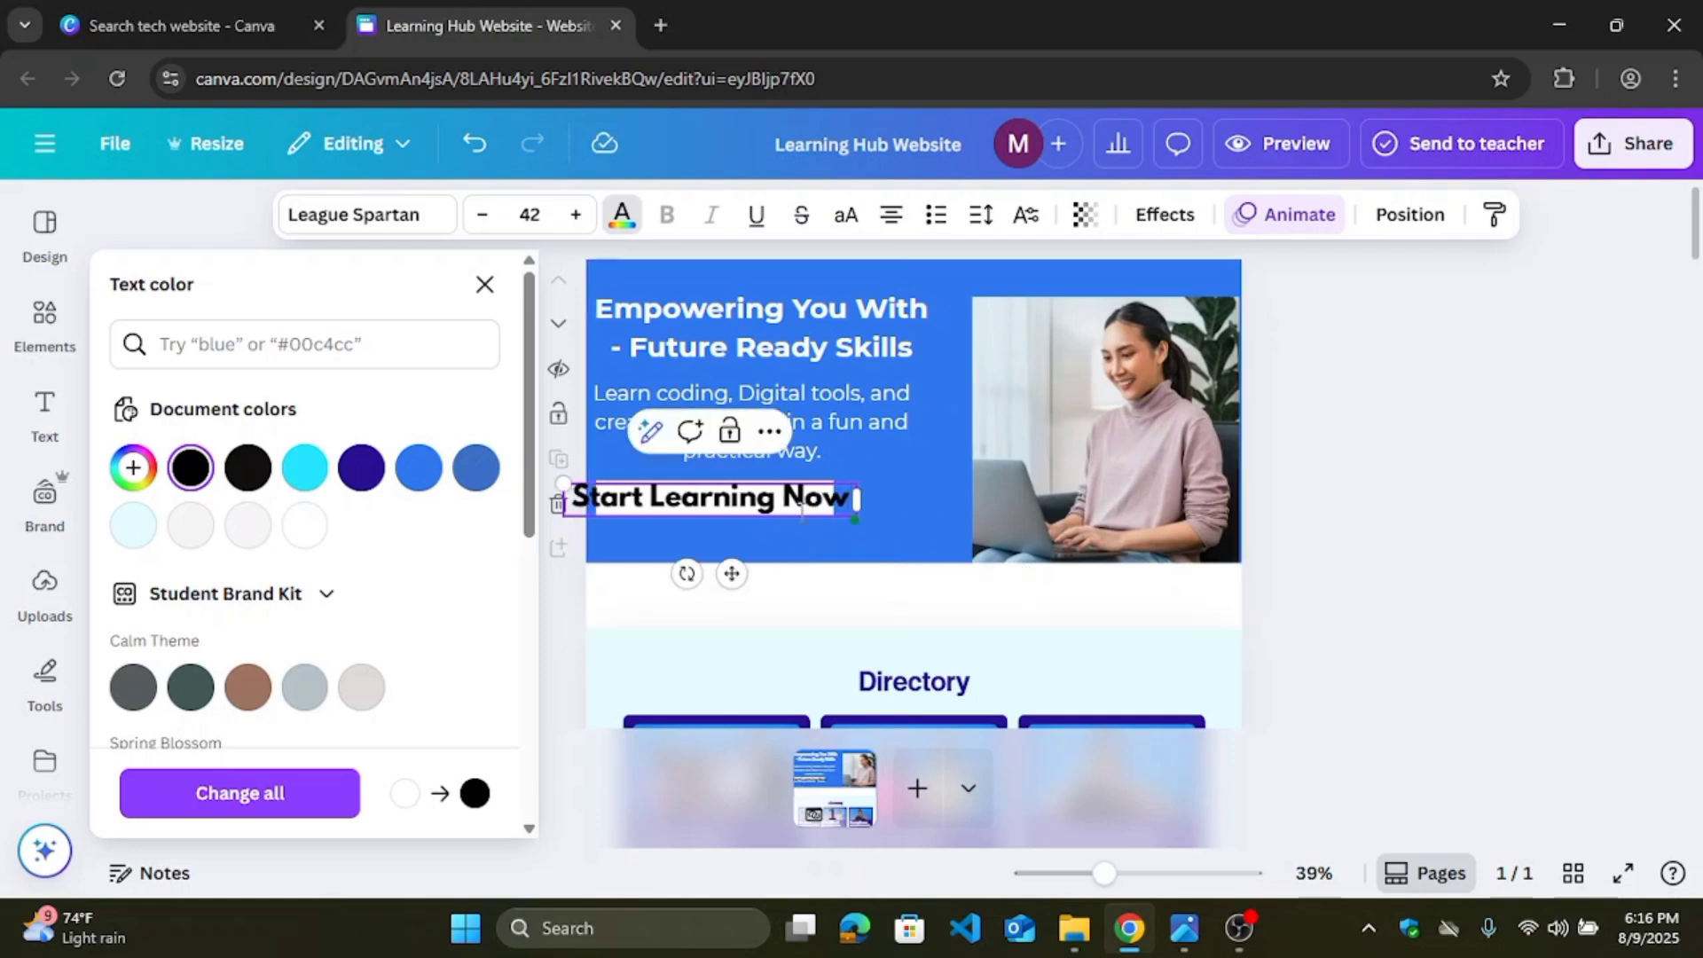
pyautogui.click(756, 511)
pyautogui.moveTo(757, 511); pyautogui.dragTo(786, 546)
pyautogui.hotkey('ctrl', 'z')
pyautogui.hotkey('ctrl', 'z')
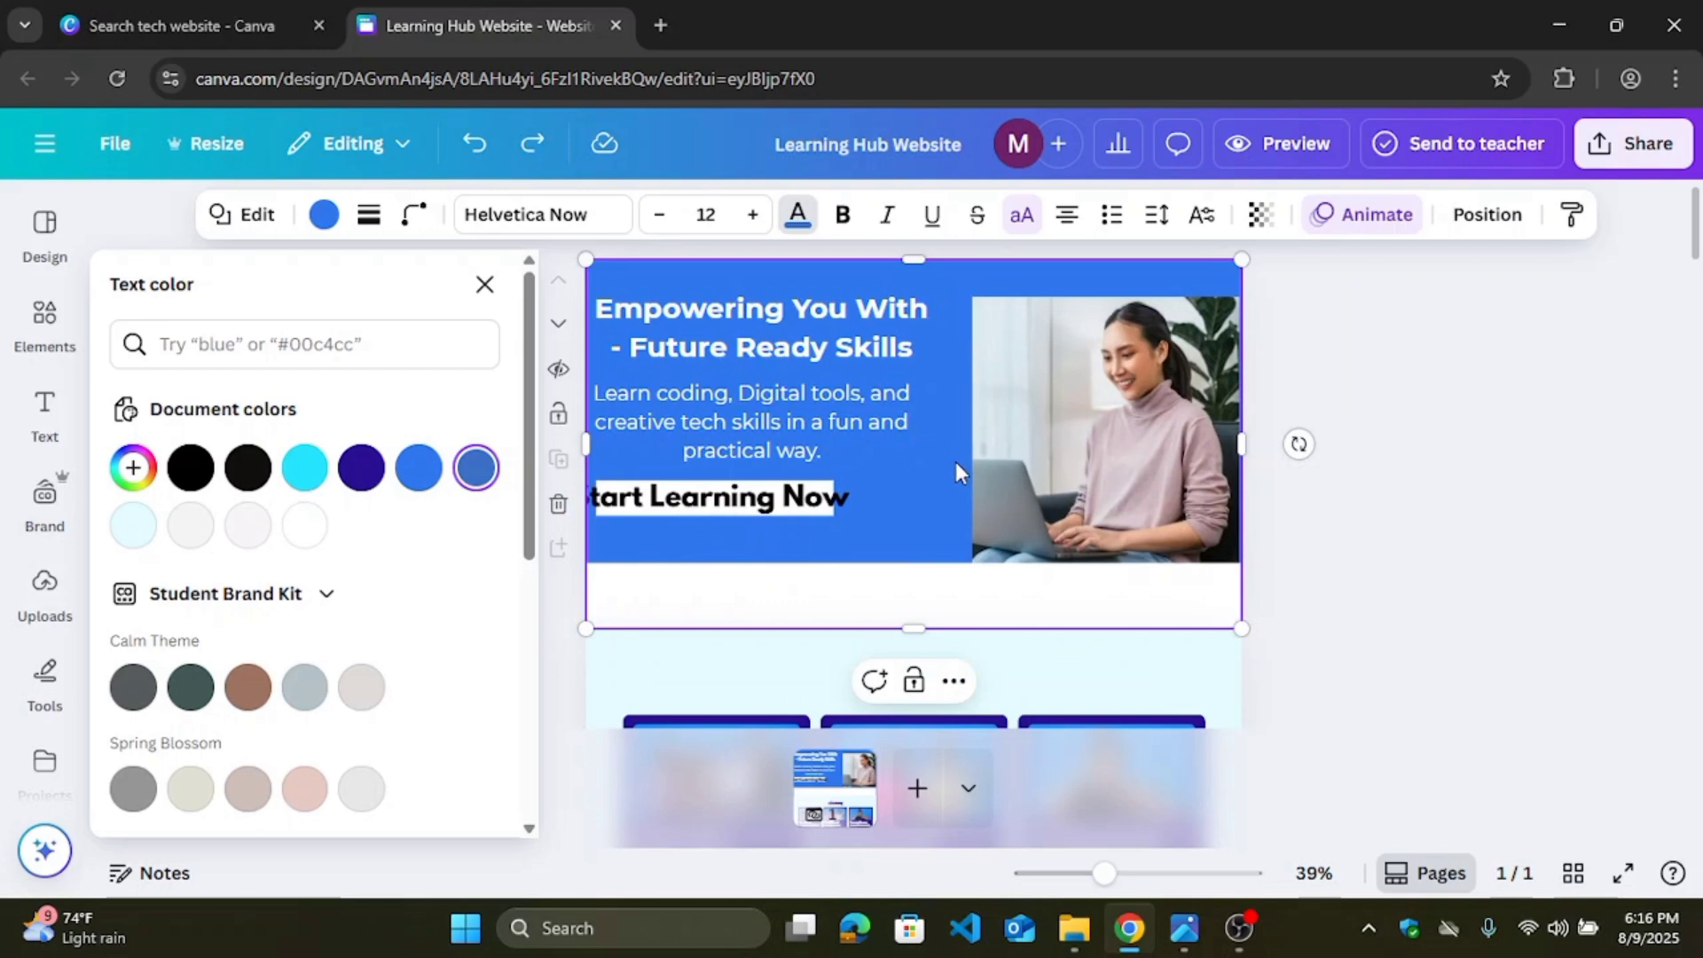
# Step: Make the short white bar slightly taller and fit the "Start Learning Now" text box over it at the bar's width
pyautogui.click(821, 500)
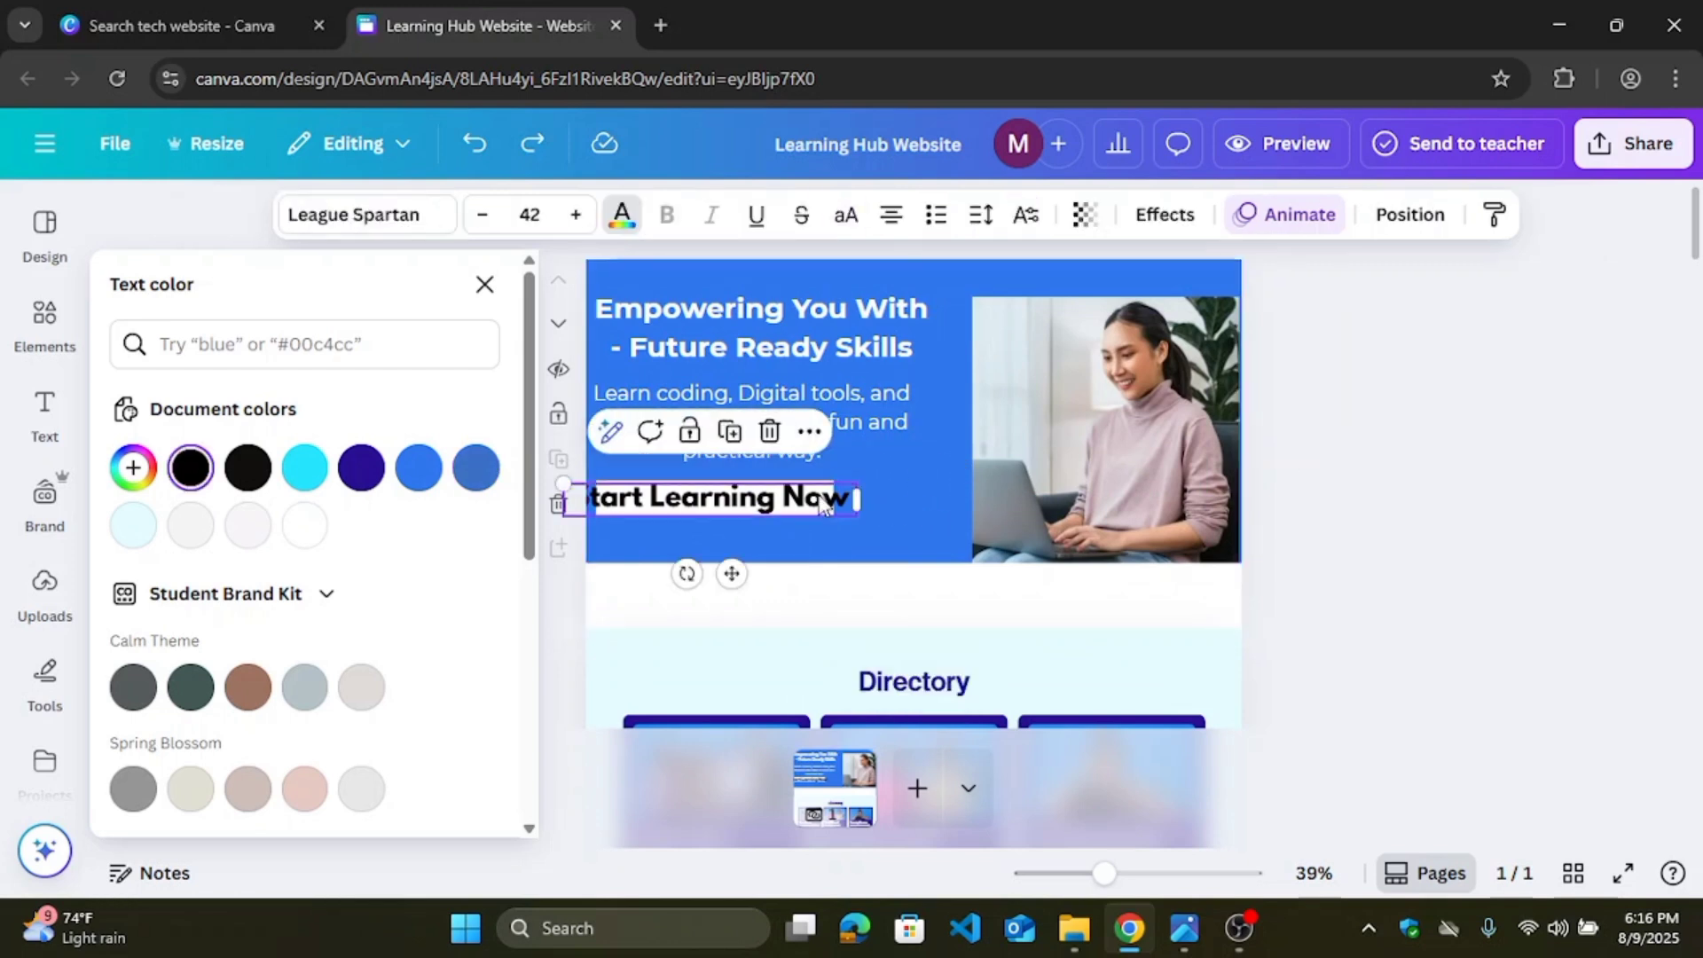
pyautogui.moveTo(812, 499); pyautogui.dragTo(809, 539)
pyautogui.click(907, 500)
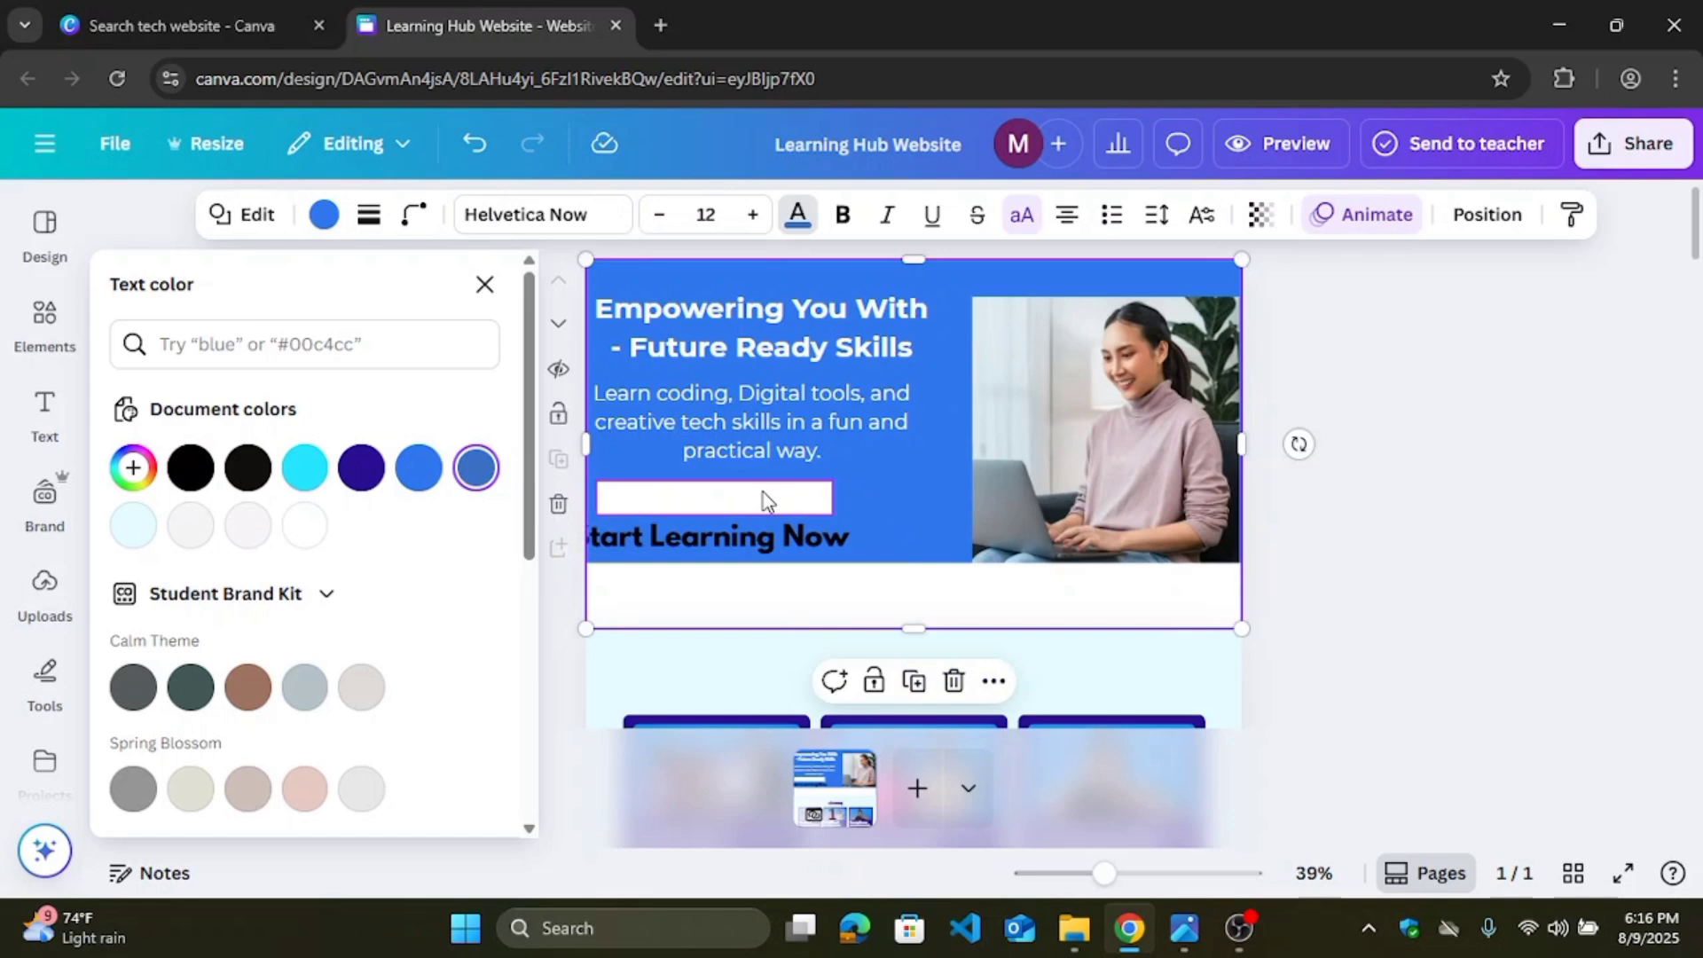
pyautogui.click(765, 501)
pyautogui.moveTo(717, 516)
pyautogui.mouseDown()
pyautogui.moveTo(716, 537)
pyautogui.moveTo(721, 497)
pyautogui.moveTo(723, 523)
pyautogui.mouseUp()
pyautogui.click(575, 536)
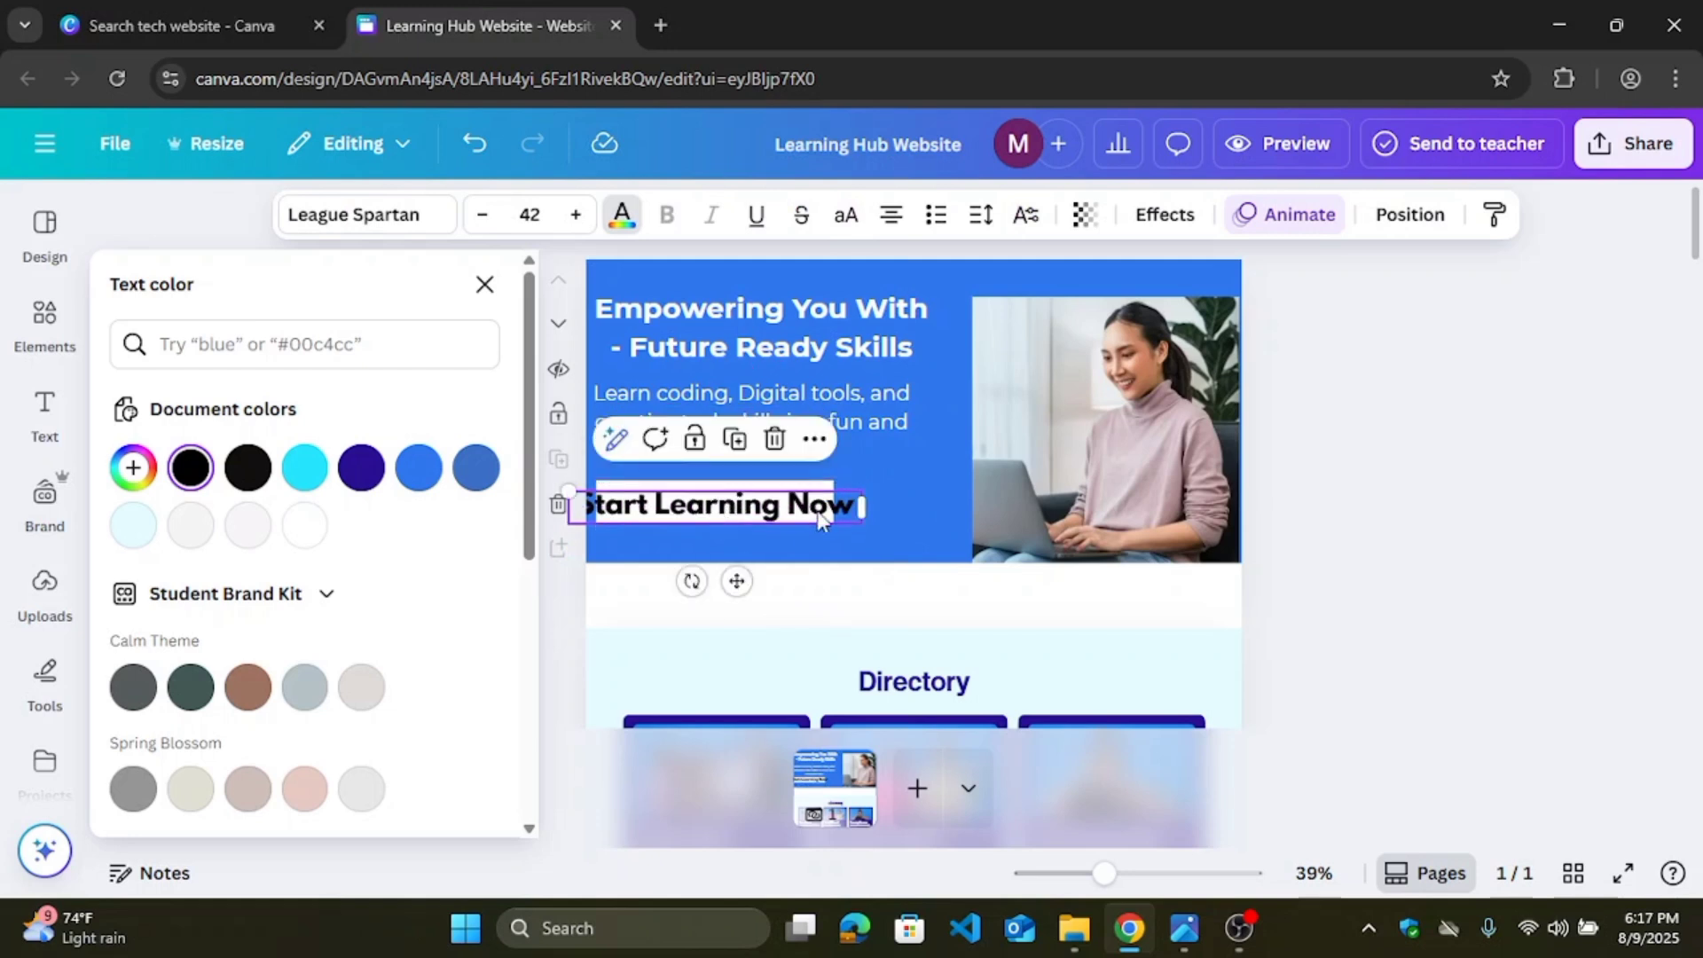
pyautogui.moveTo(838, 502); pyautogui.dragTo(750, 511)
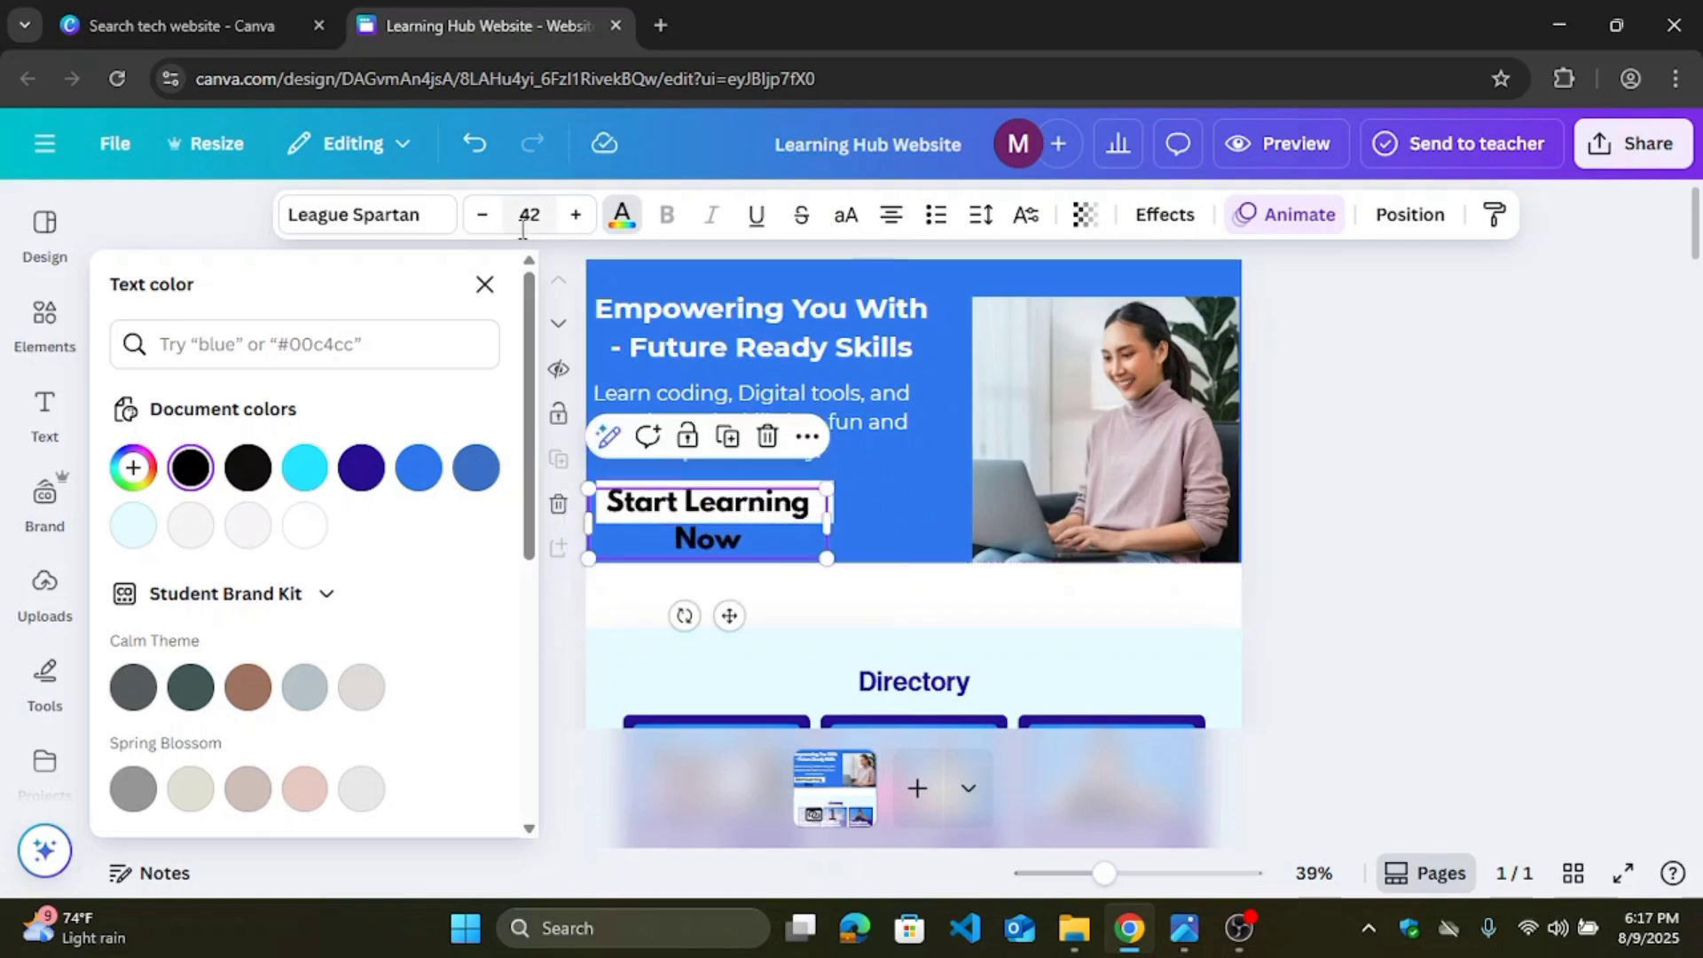
# Step: Set the "Start Learning Now" text's font size to 34 and nudge it slightly down on the white bar
pyautogui.click(485, 216)
pyautogui.click(485, 216)
pyautogui.click(485, 216)
pyautogui.click(485, 217)
pyautogui.click(485, 216)
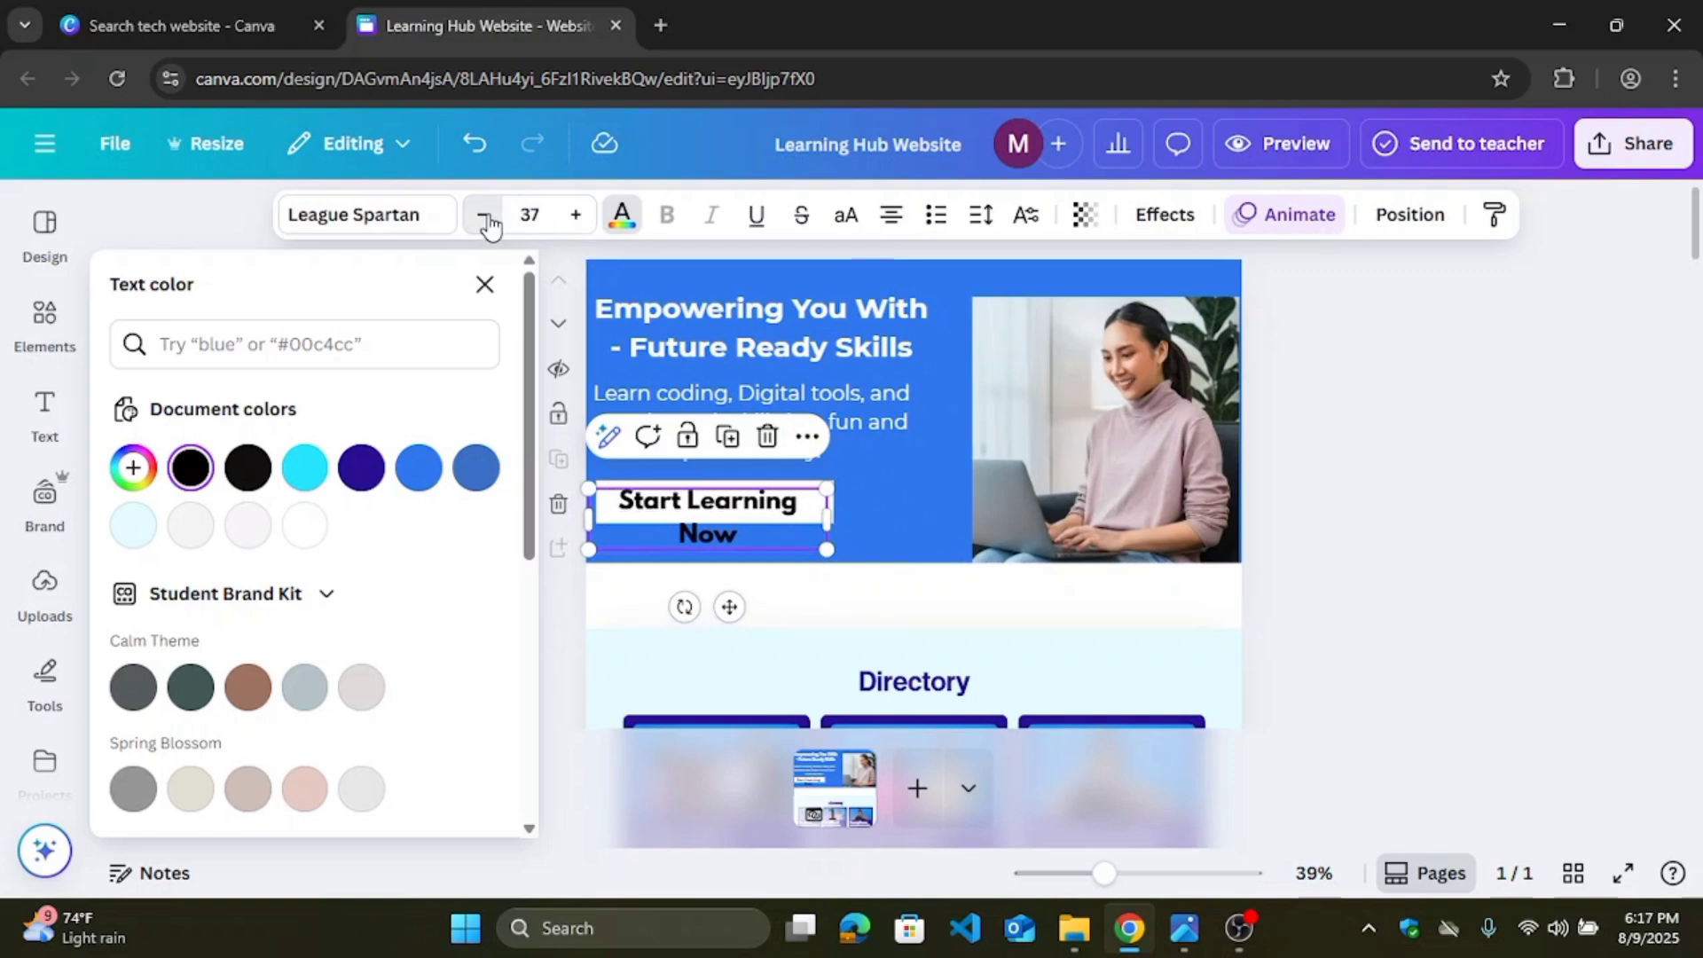
pyautogui.click(486, 216)
pyautogui.click(485, 217)
pyautogui.click(486, 216)
pyautogui.click(485, 217)
pyautogui.click(486, 216)
pyautogui.click(486, 216)
pyautogui.click(486, 217)
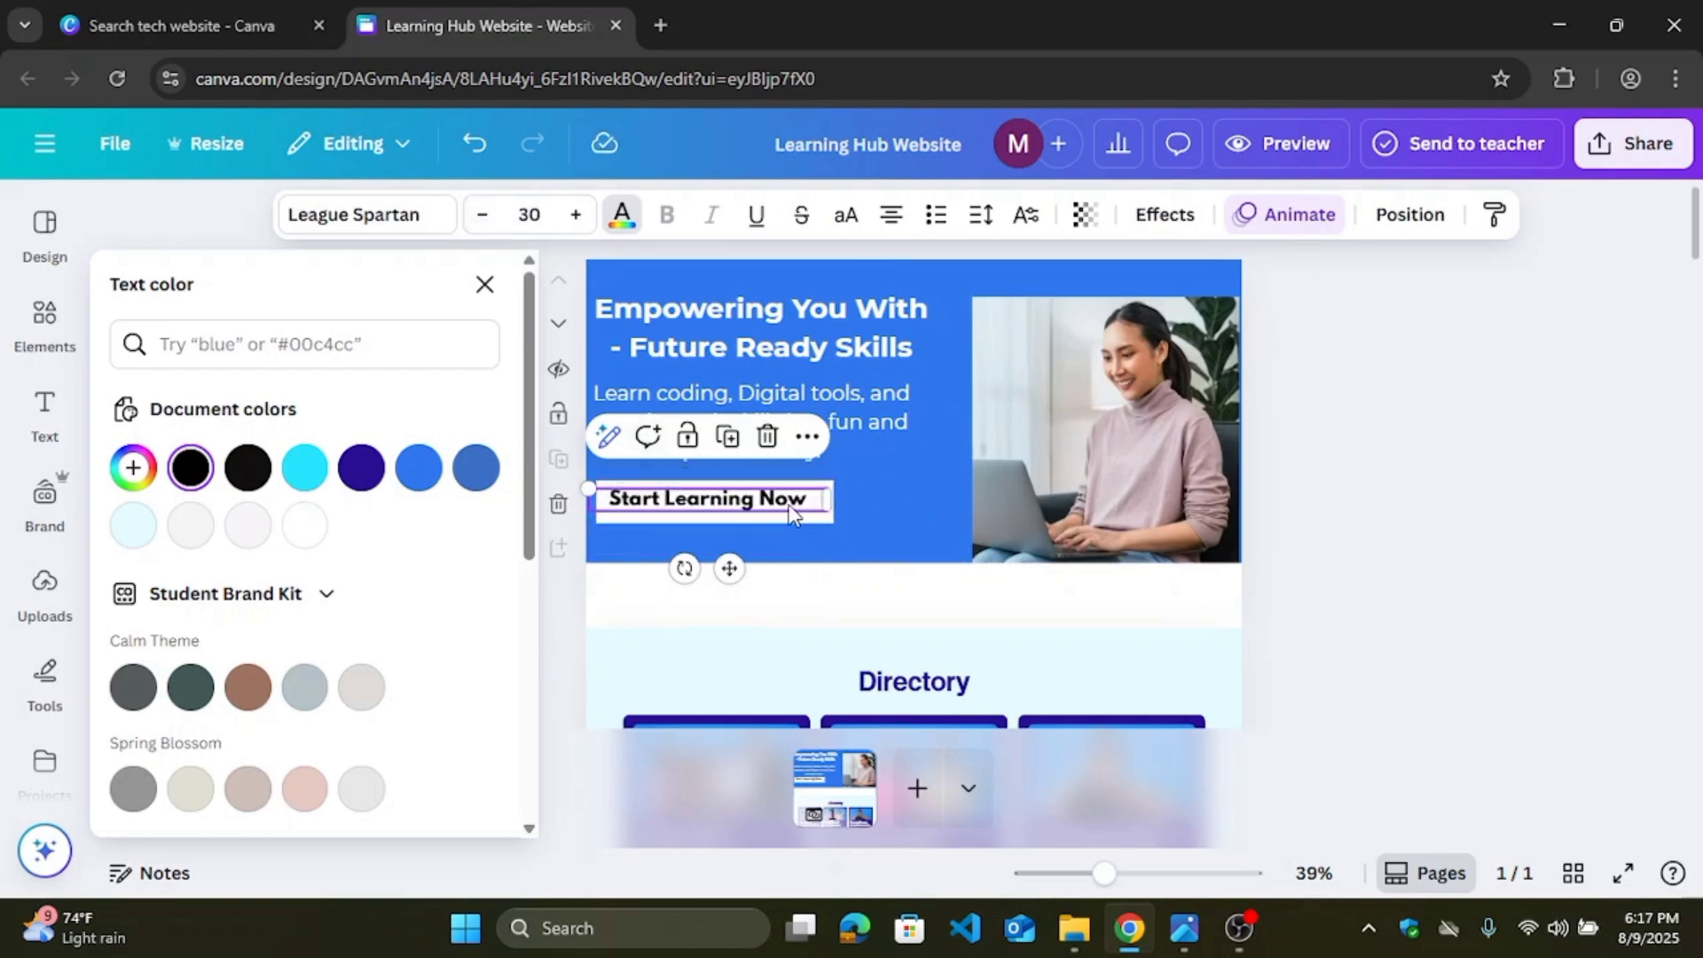
pyautogui.click(577, 217)
pyautogui.click(577, 218)
pyautogui.click(577, 217)
pyautogui.click(577, 218)
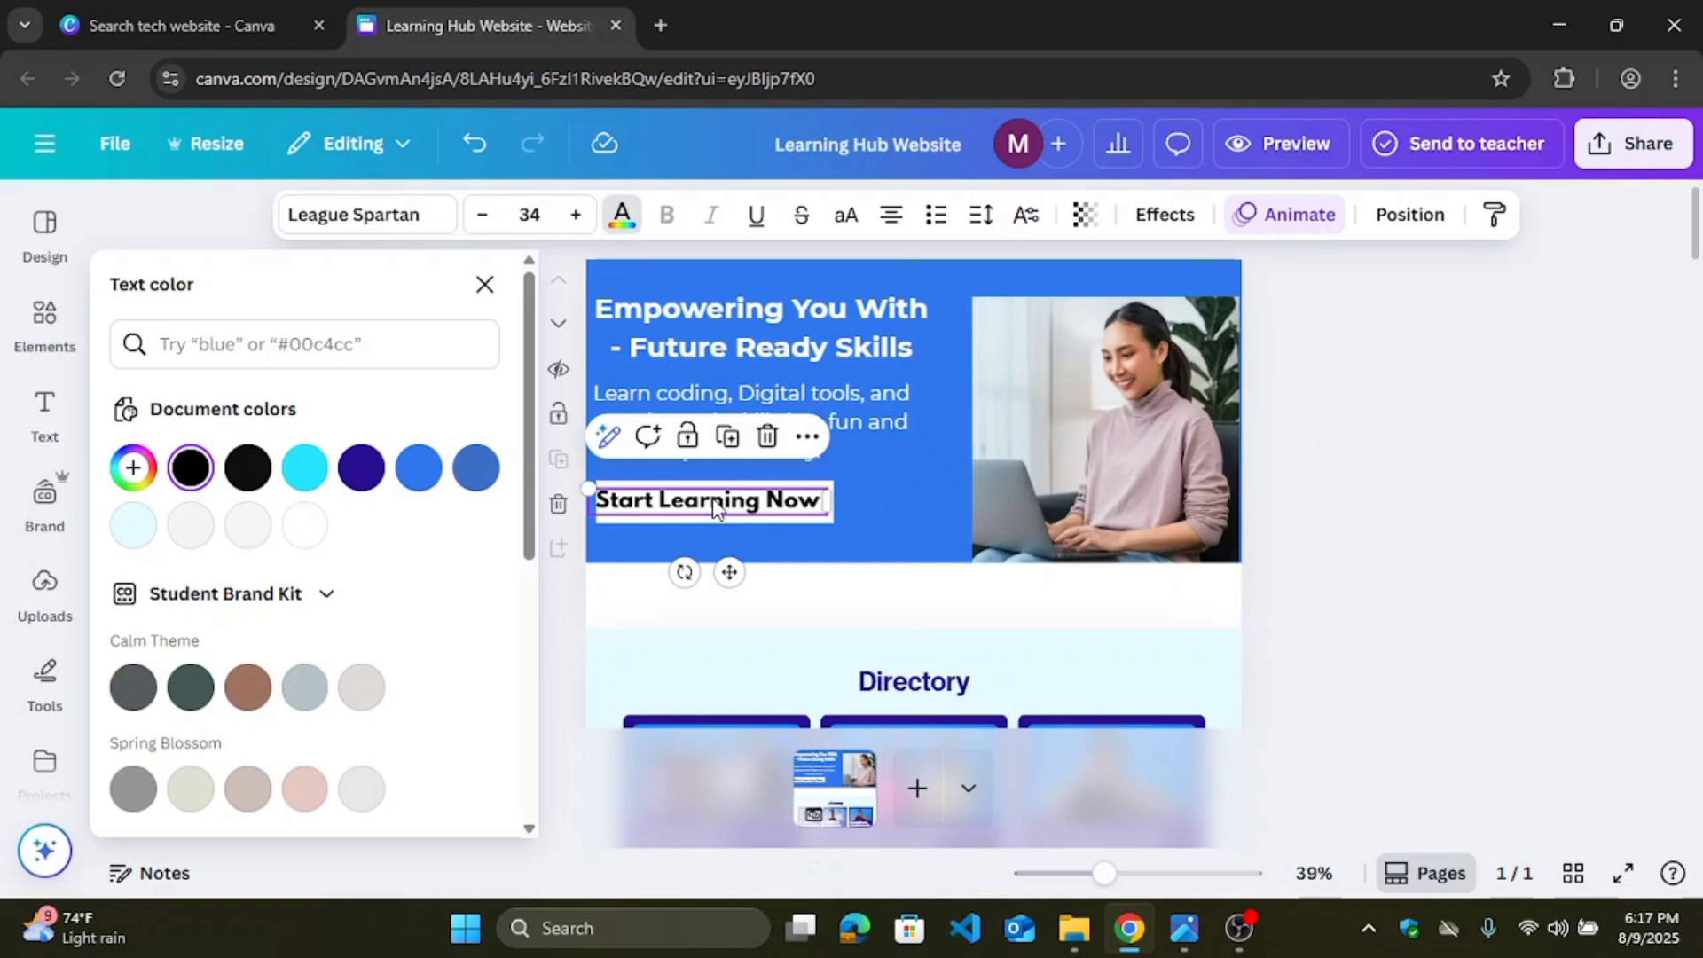
pyautogui.moveTo(720, 503); pyautogui.dragTo(721, 504)
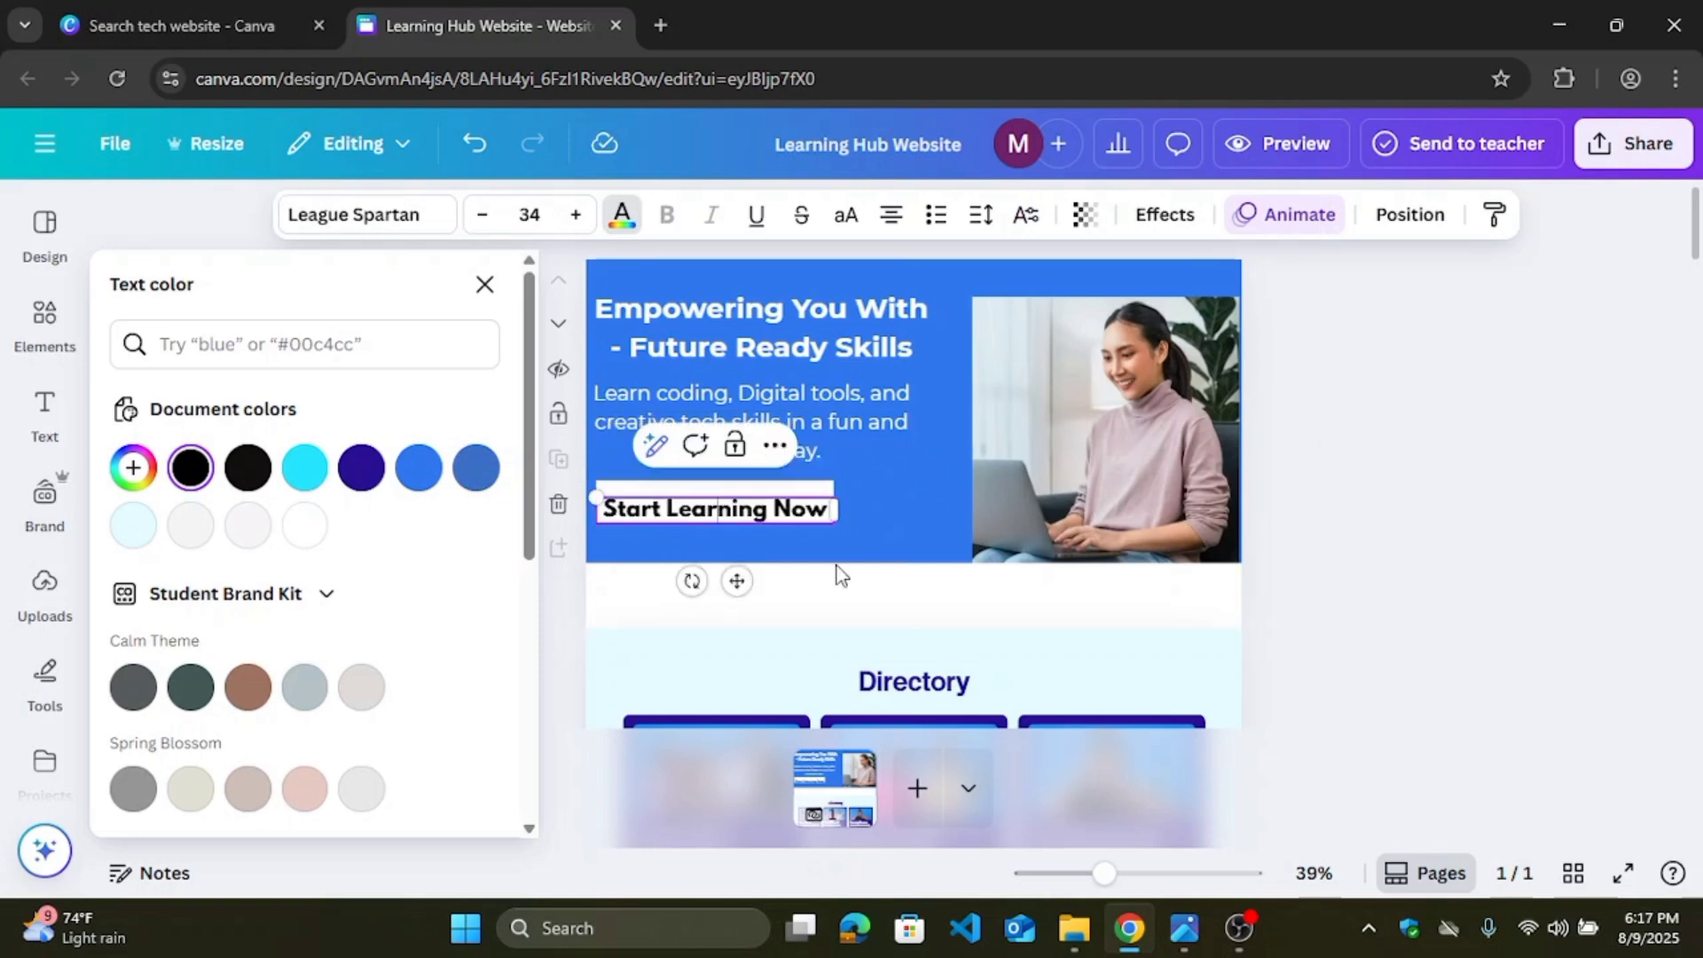
# Step: Switch to Mockup.png to examine the hero section's text and button styling, and return to the Canva design
pyautogui.moveTo(1185, 931)
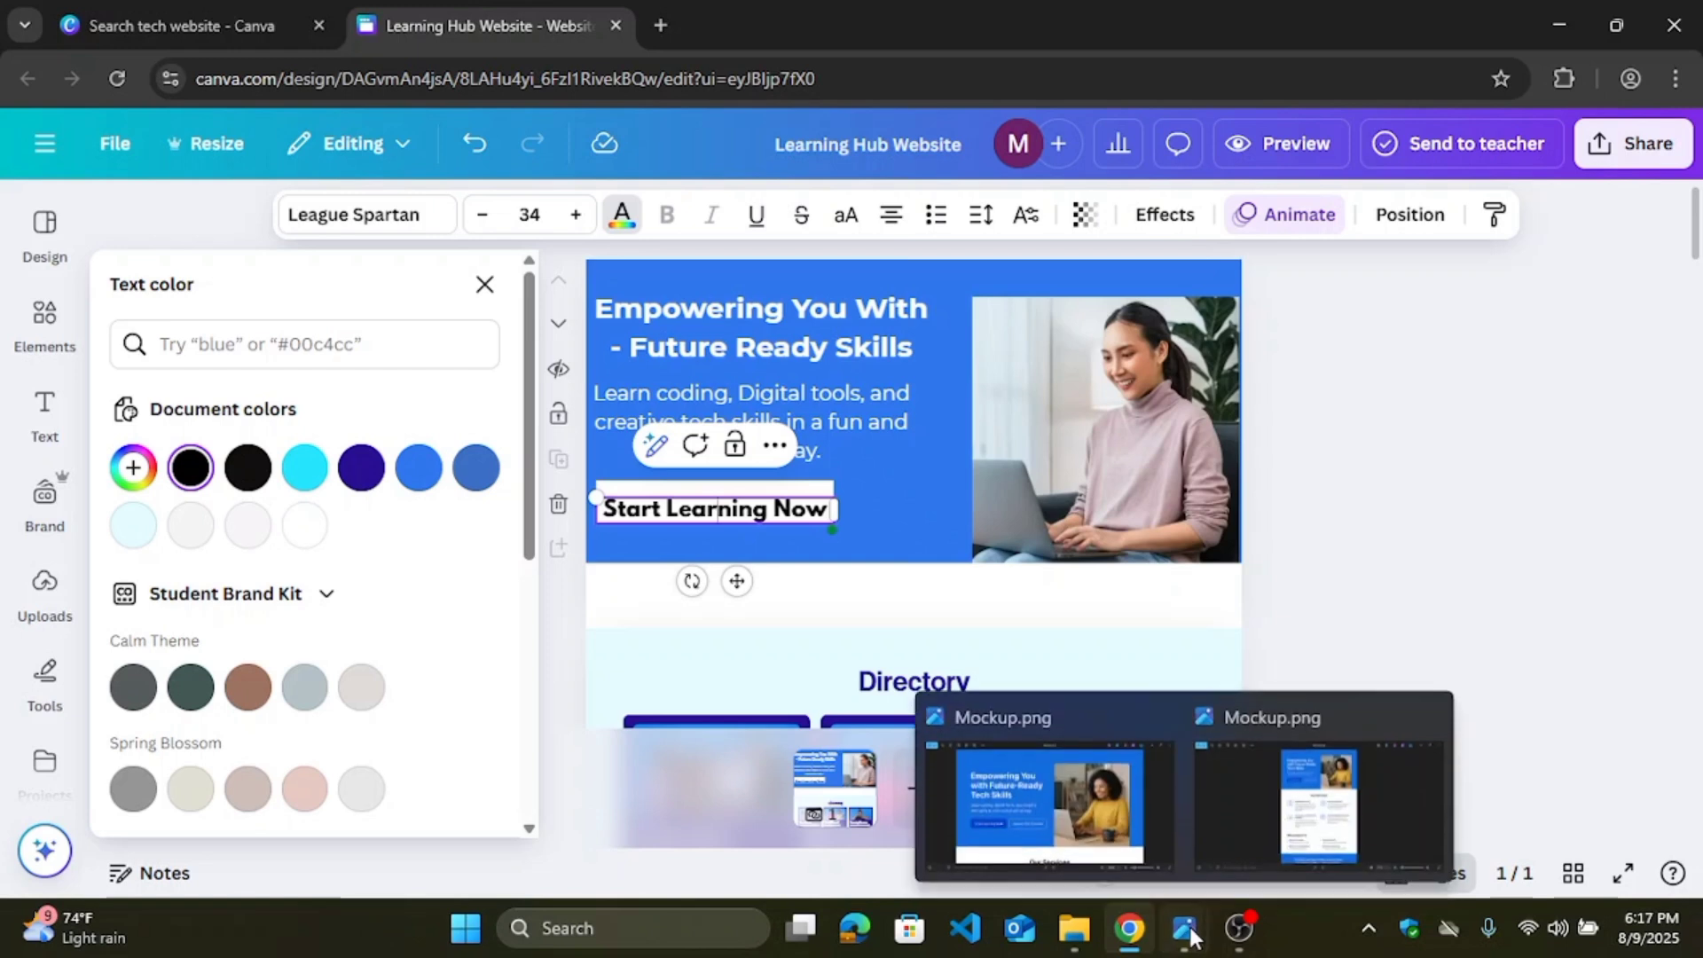
pyautogui.click(1088, 822)
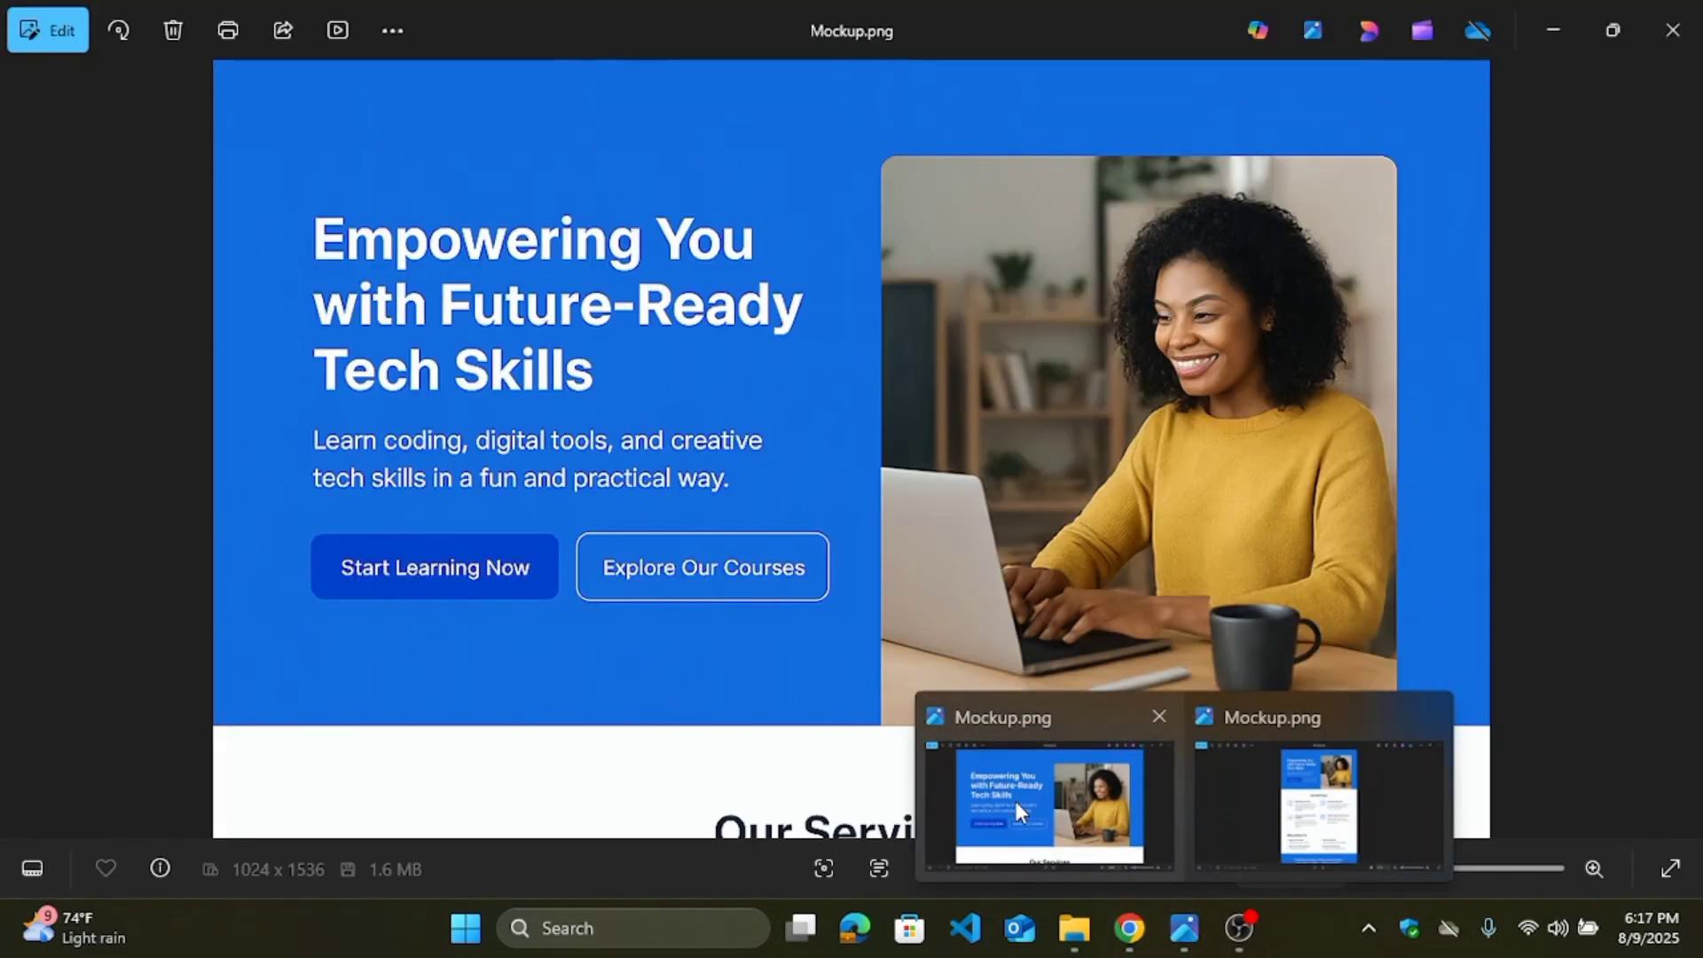
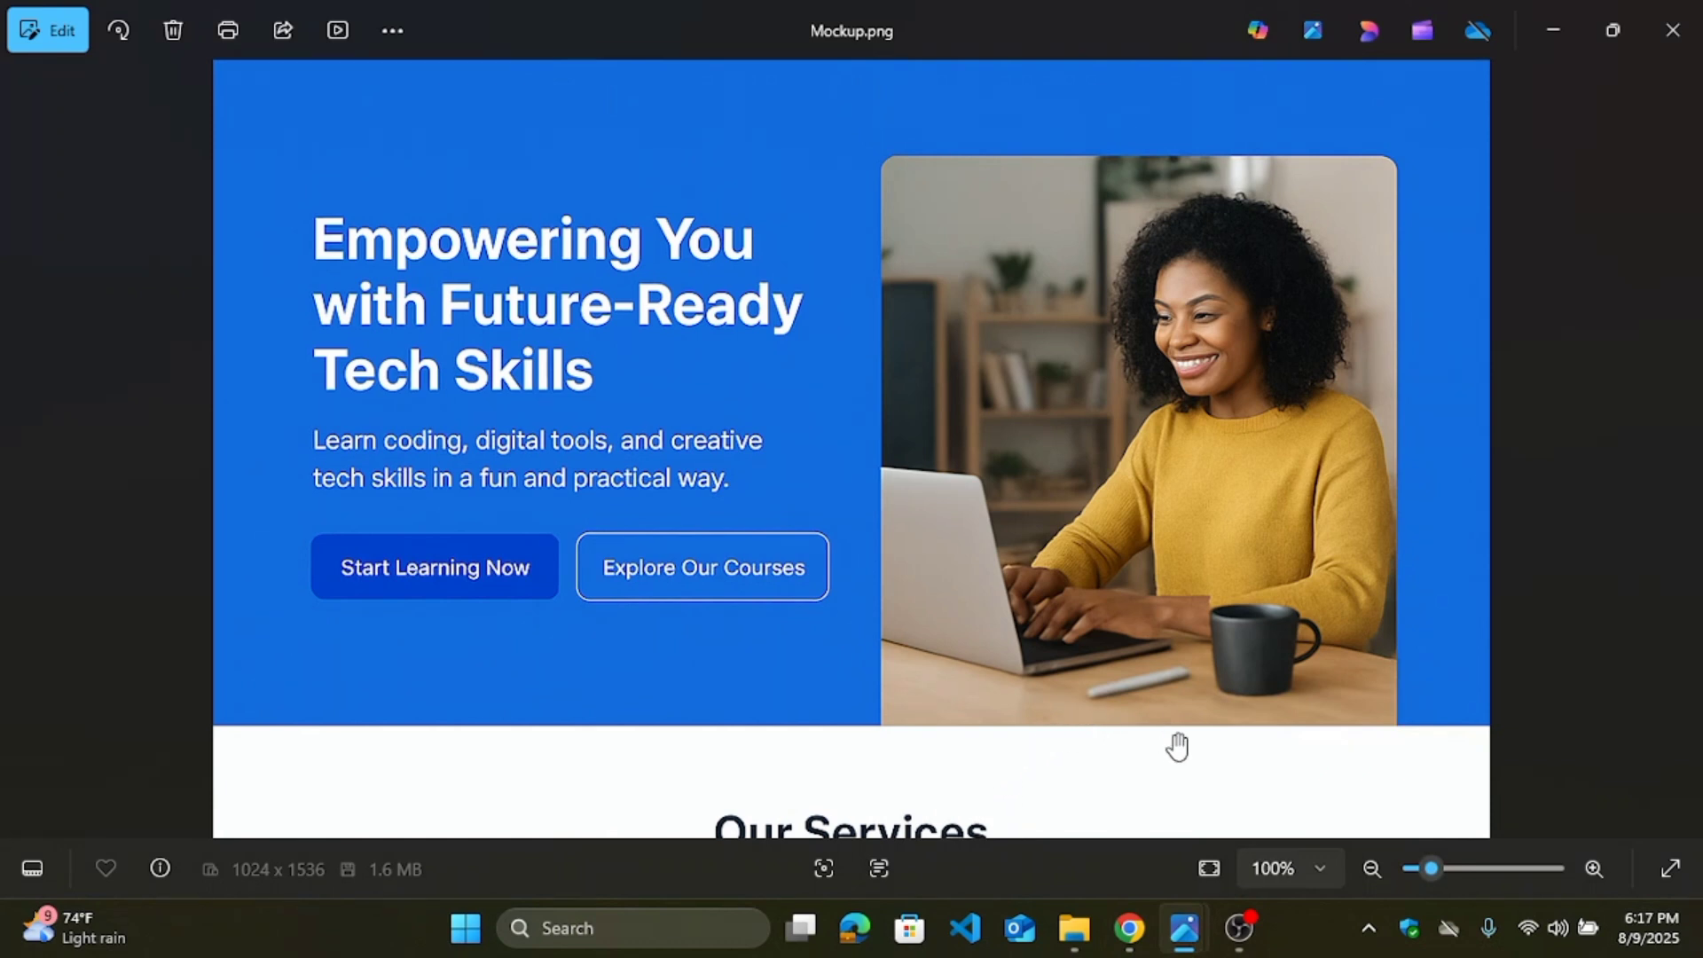
pyautogui.moveTo(1178, 747); pyautogui.dragTo(1143, 821)
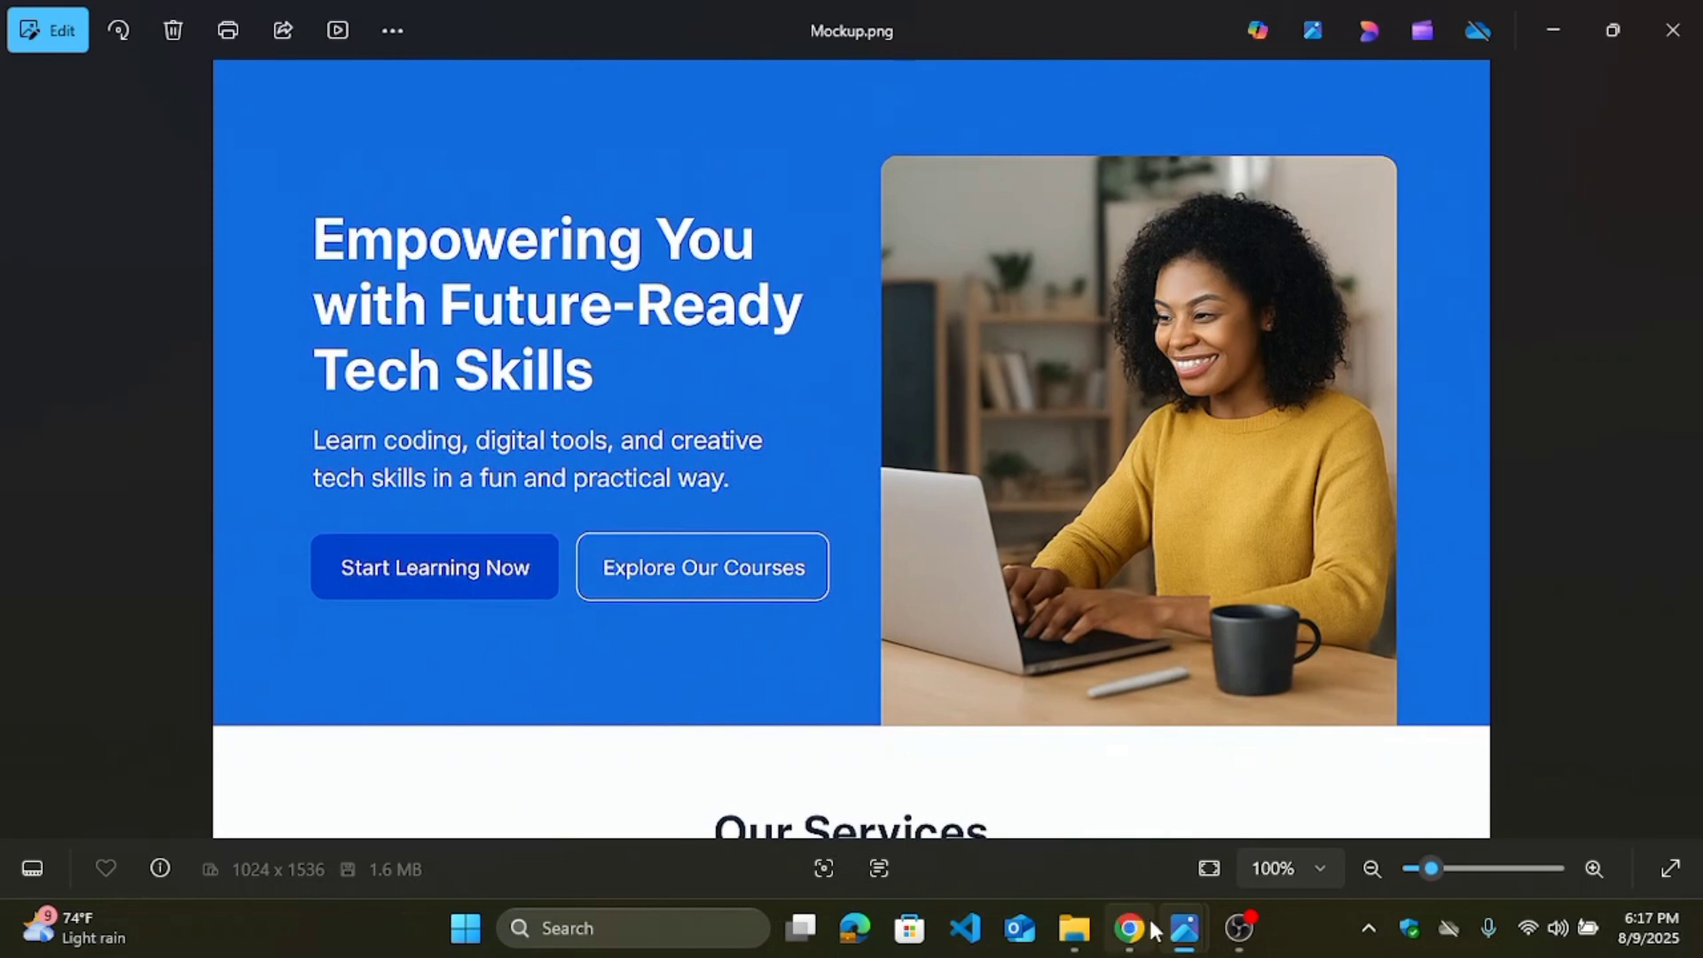
pyautogui.moveTo(1180, 930)
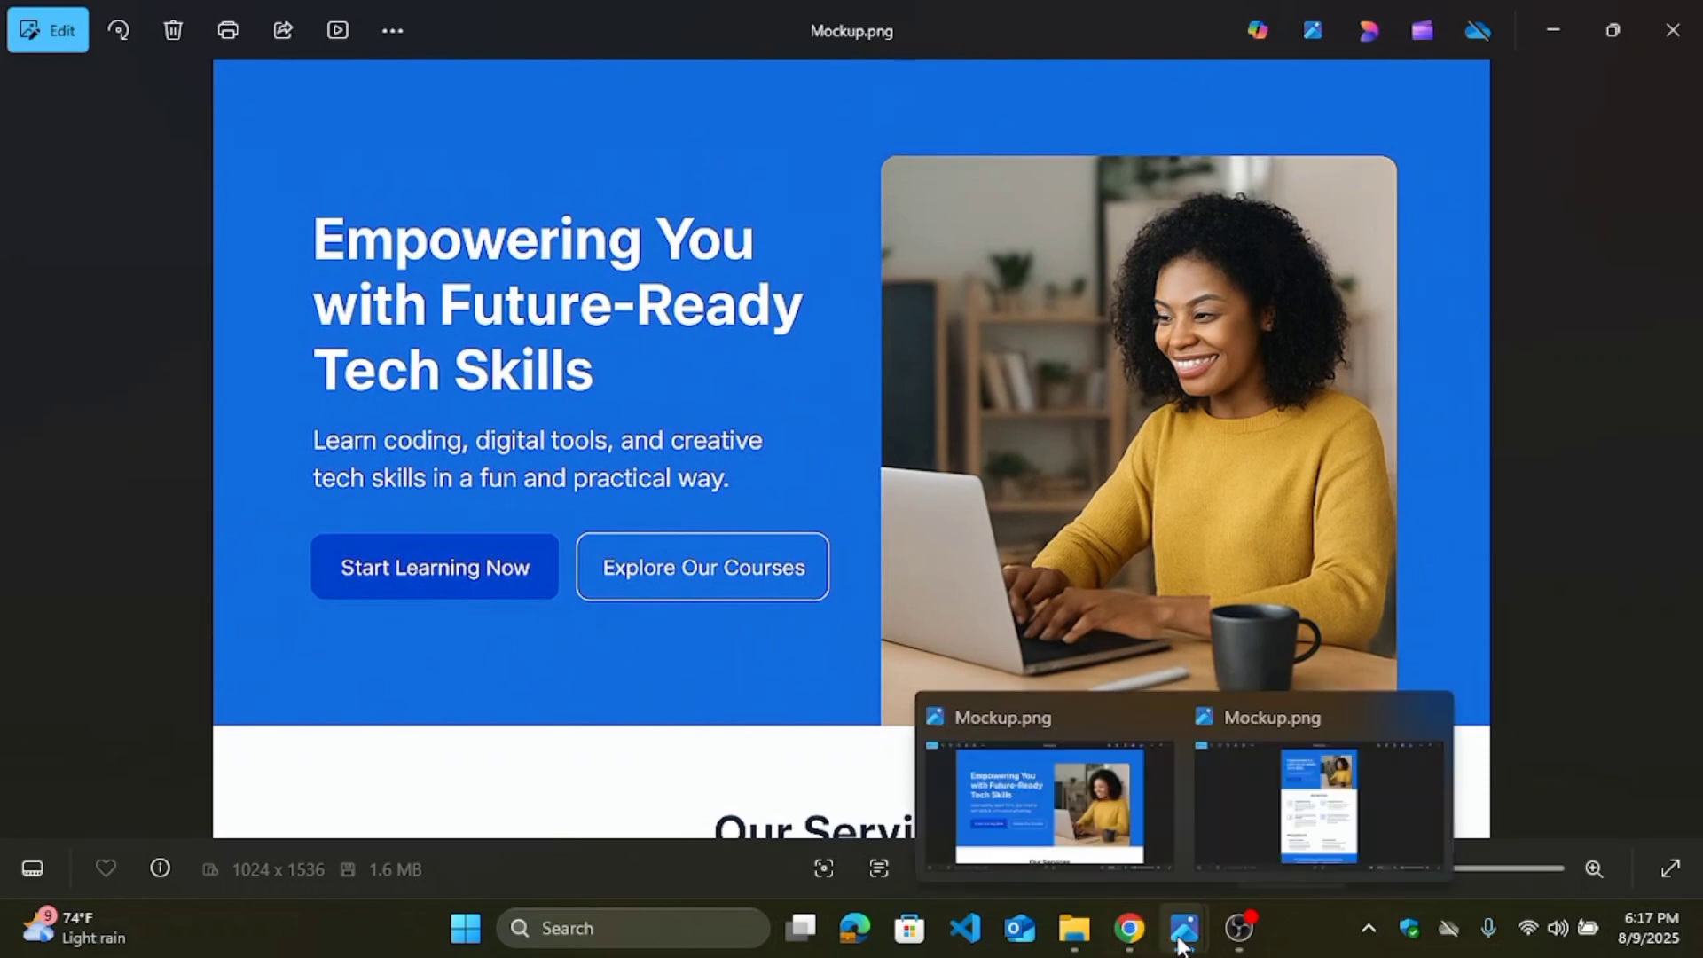
pyautogui.click(1051, 817)
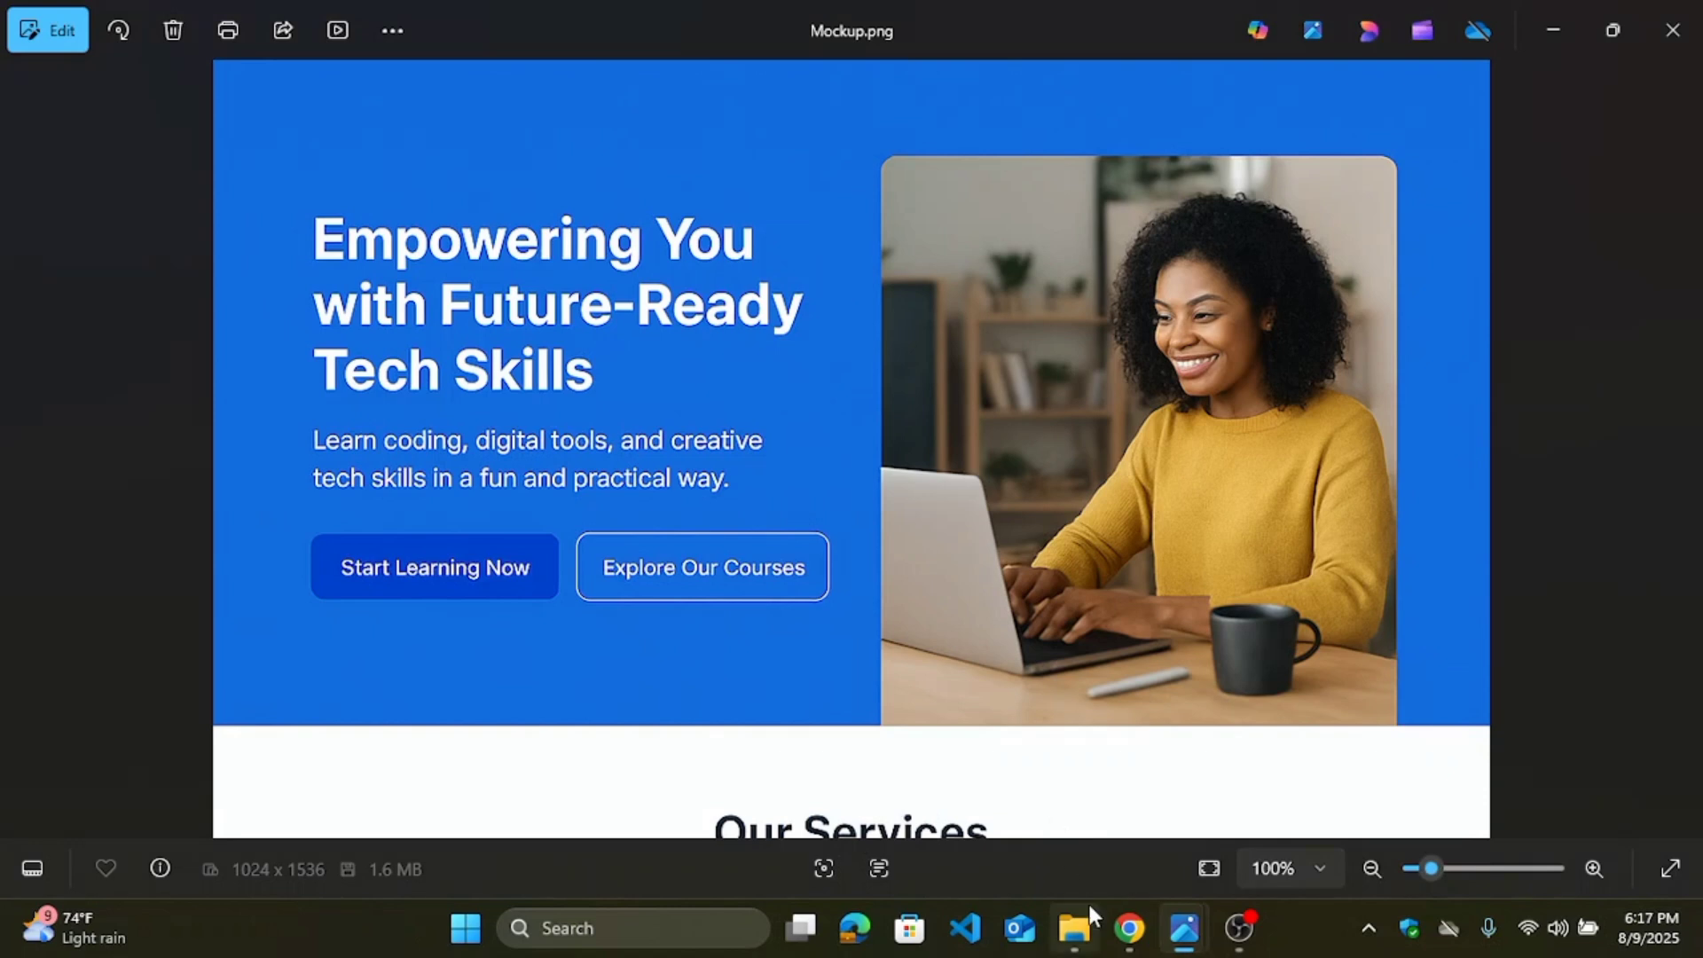
pyautogui.click(1130, 927)
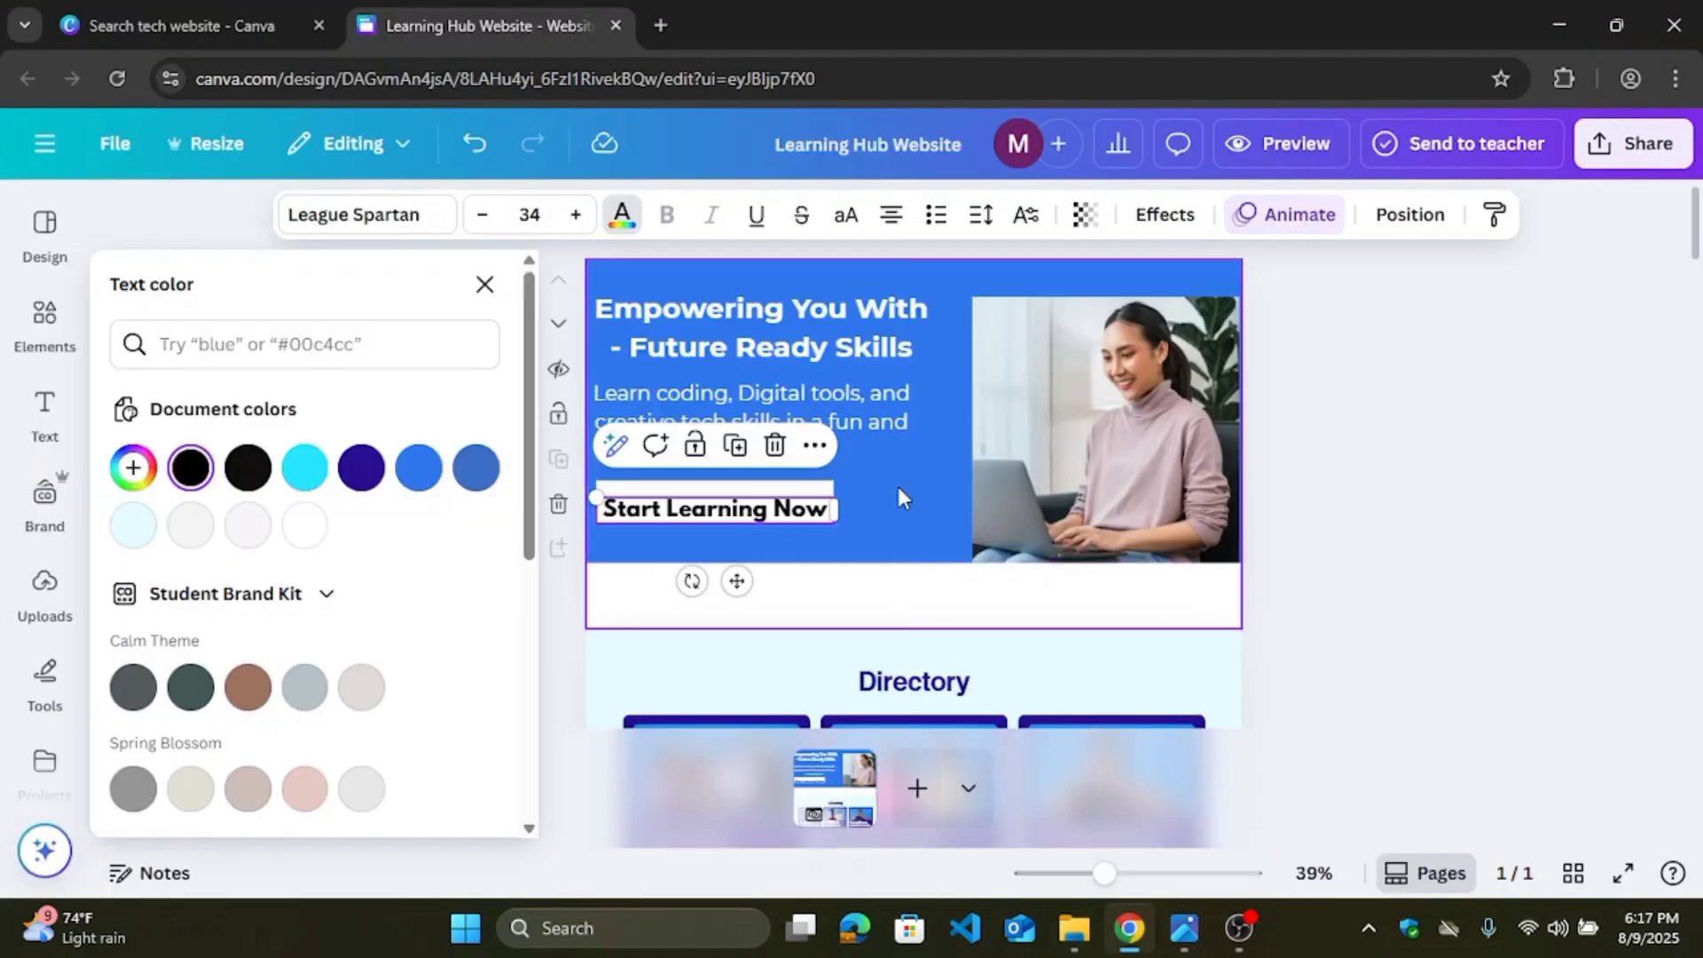
# Step: Delete the full-width white strip beneath the hero photo
pyautogui.click(887, 555)
pyautogui.click(892, 610)
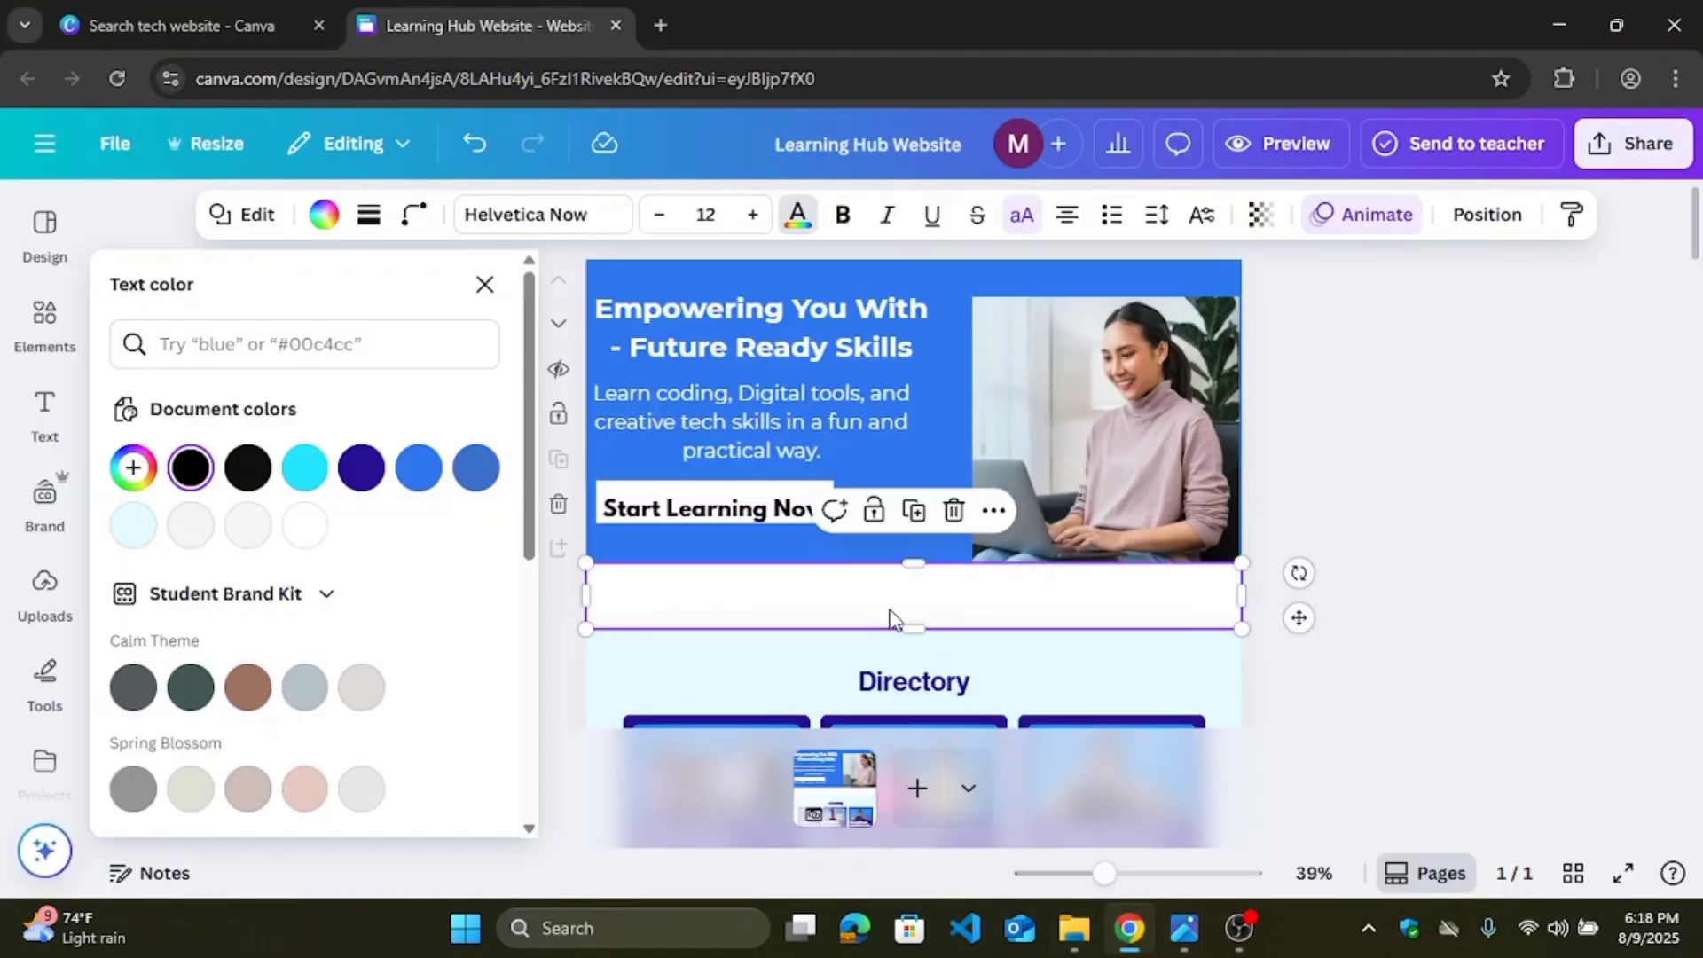
pyautogui.press('Delete')
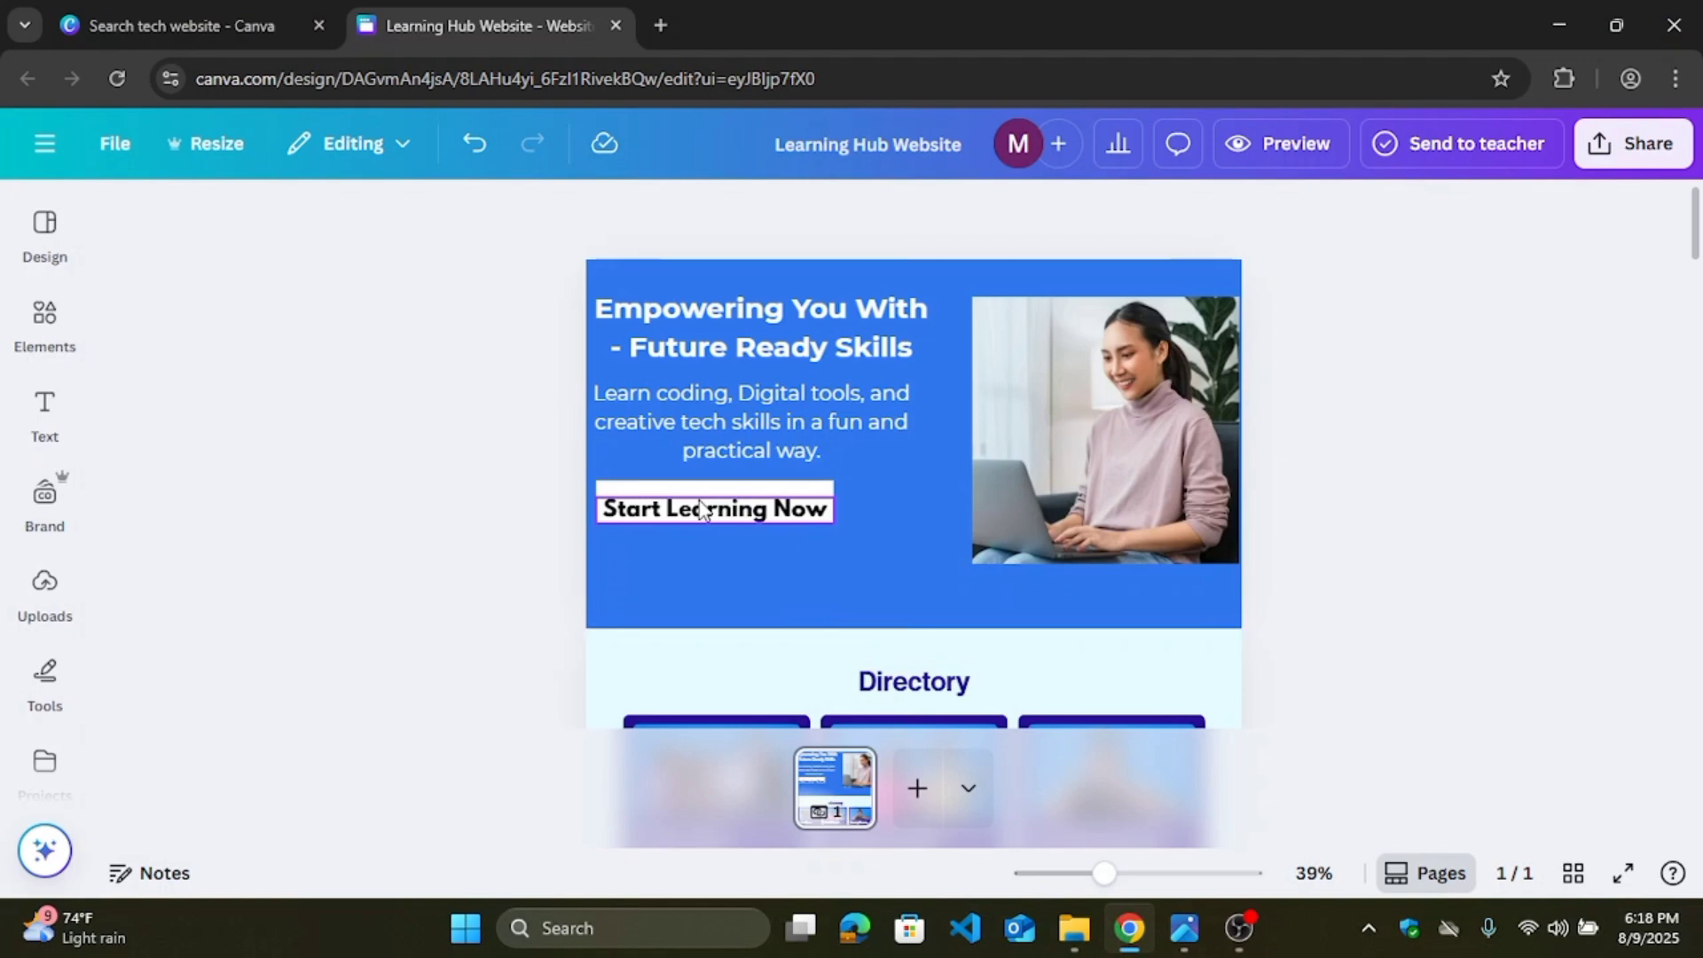
# Step: Increase the height of the short white bar, shift it lower, and place the "Start Learning Now" text over it
pyautogui.moveTo(723, 513); pyautogui.dragTo(849, 601)
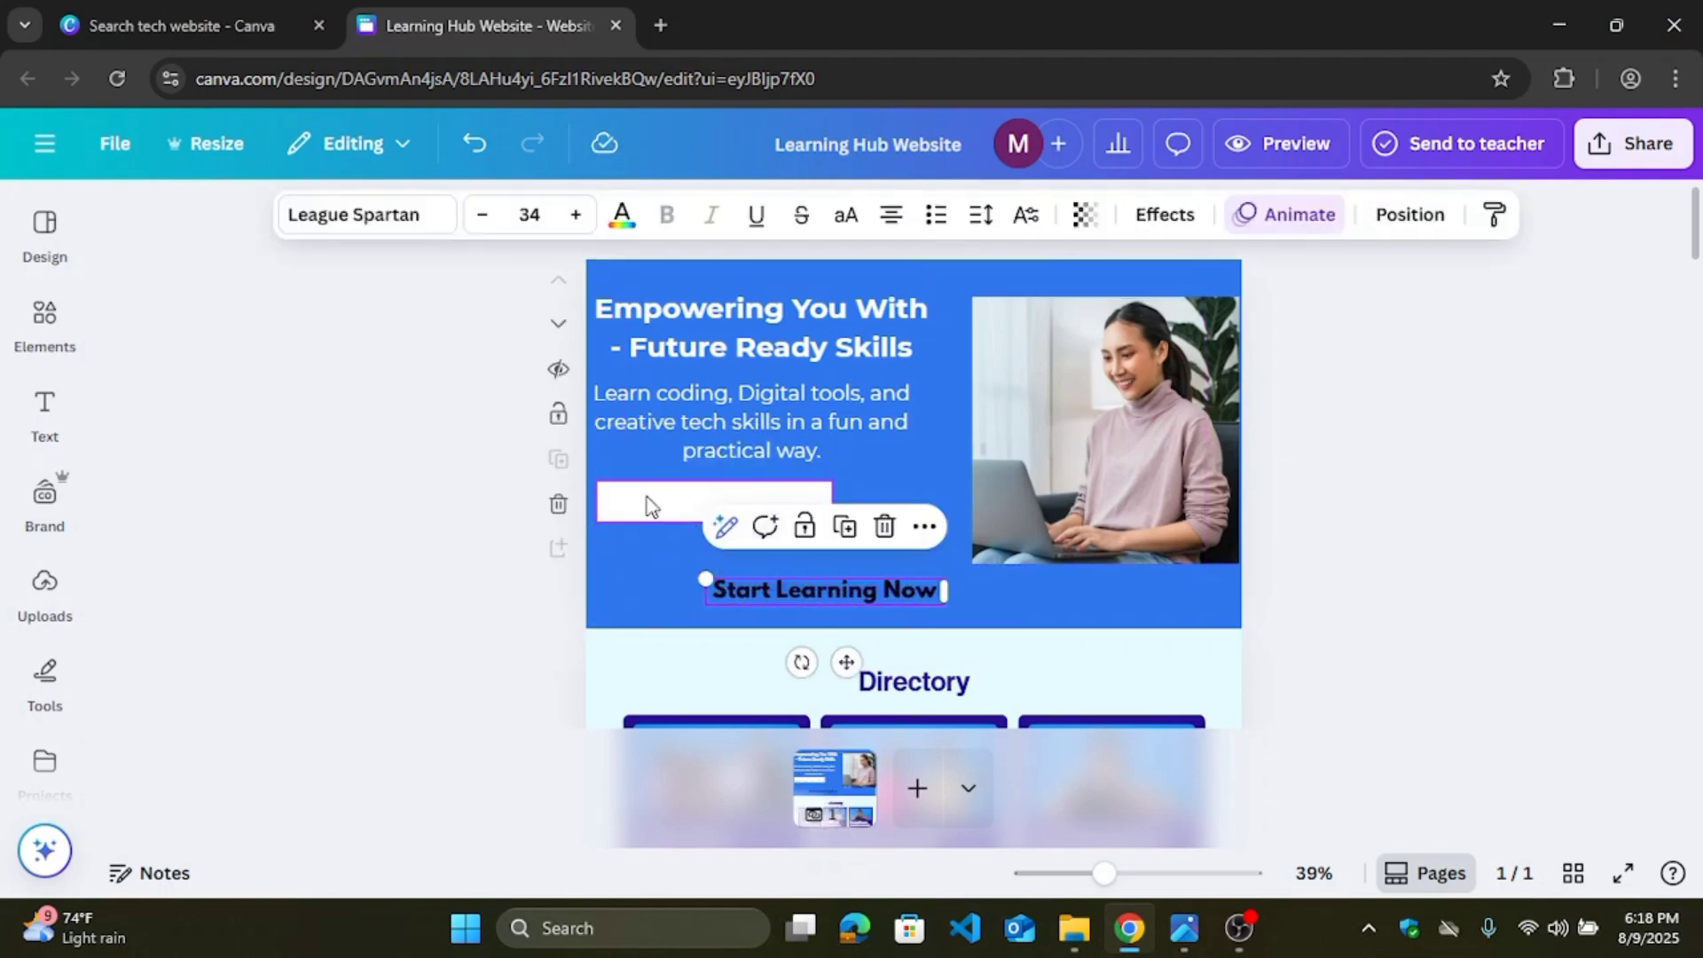
pyautogui.click(647, 502)
pyautogui.moveTo(646, 523); pyautogui.dragTo(722, 578)
pyautogui.moveTo(855, 591); pyautogui.dragTo(765, 568)
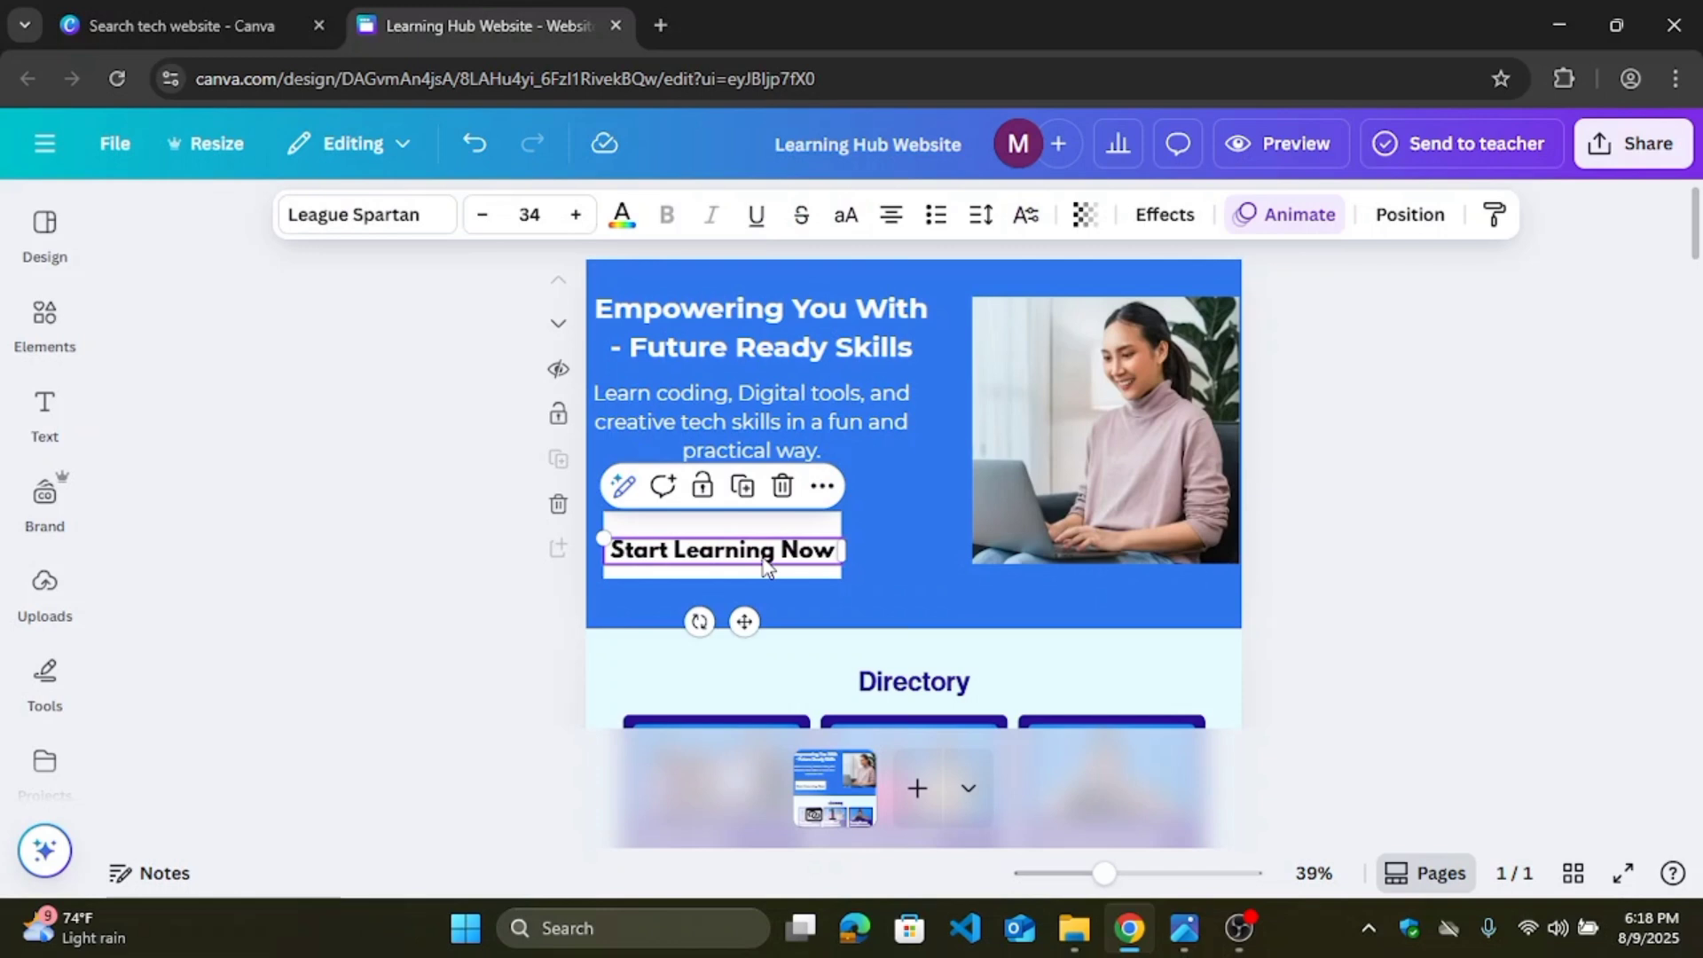
# Step: Change the white button bar's fill to Vivid blue #3178ef
pyautogui.click(732, 523)
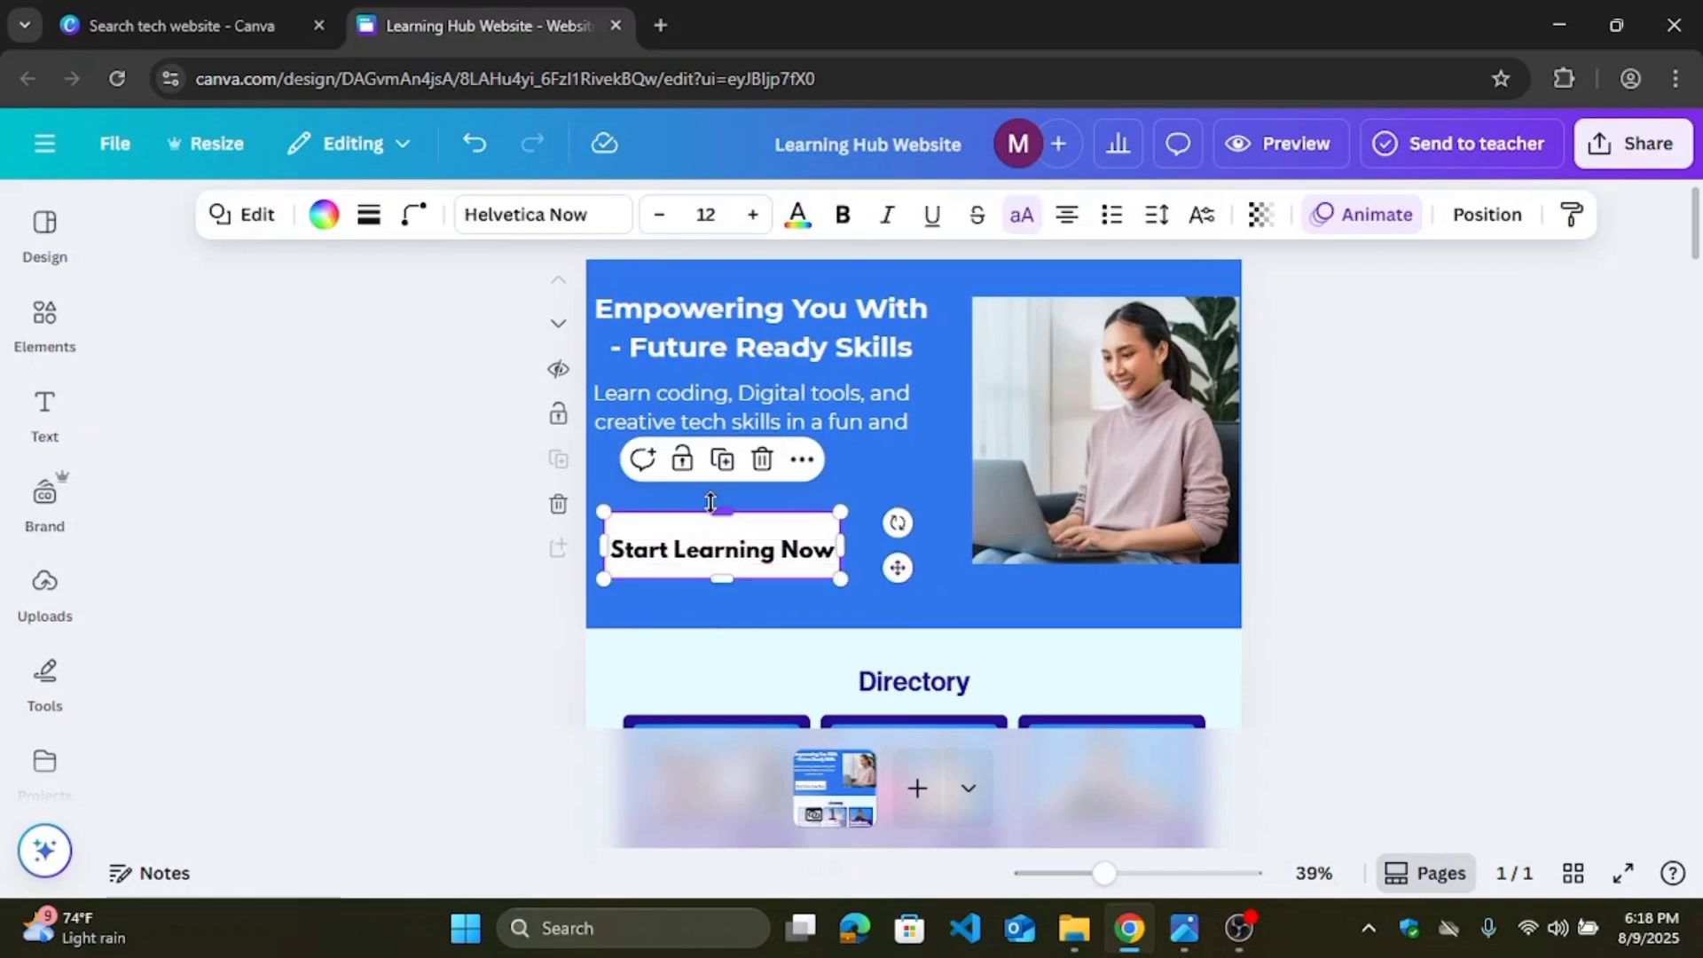
pyautogui.click(325, 215)
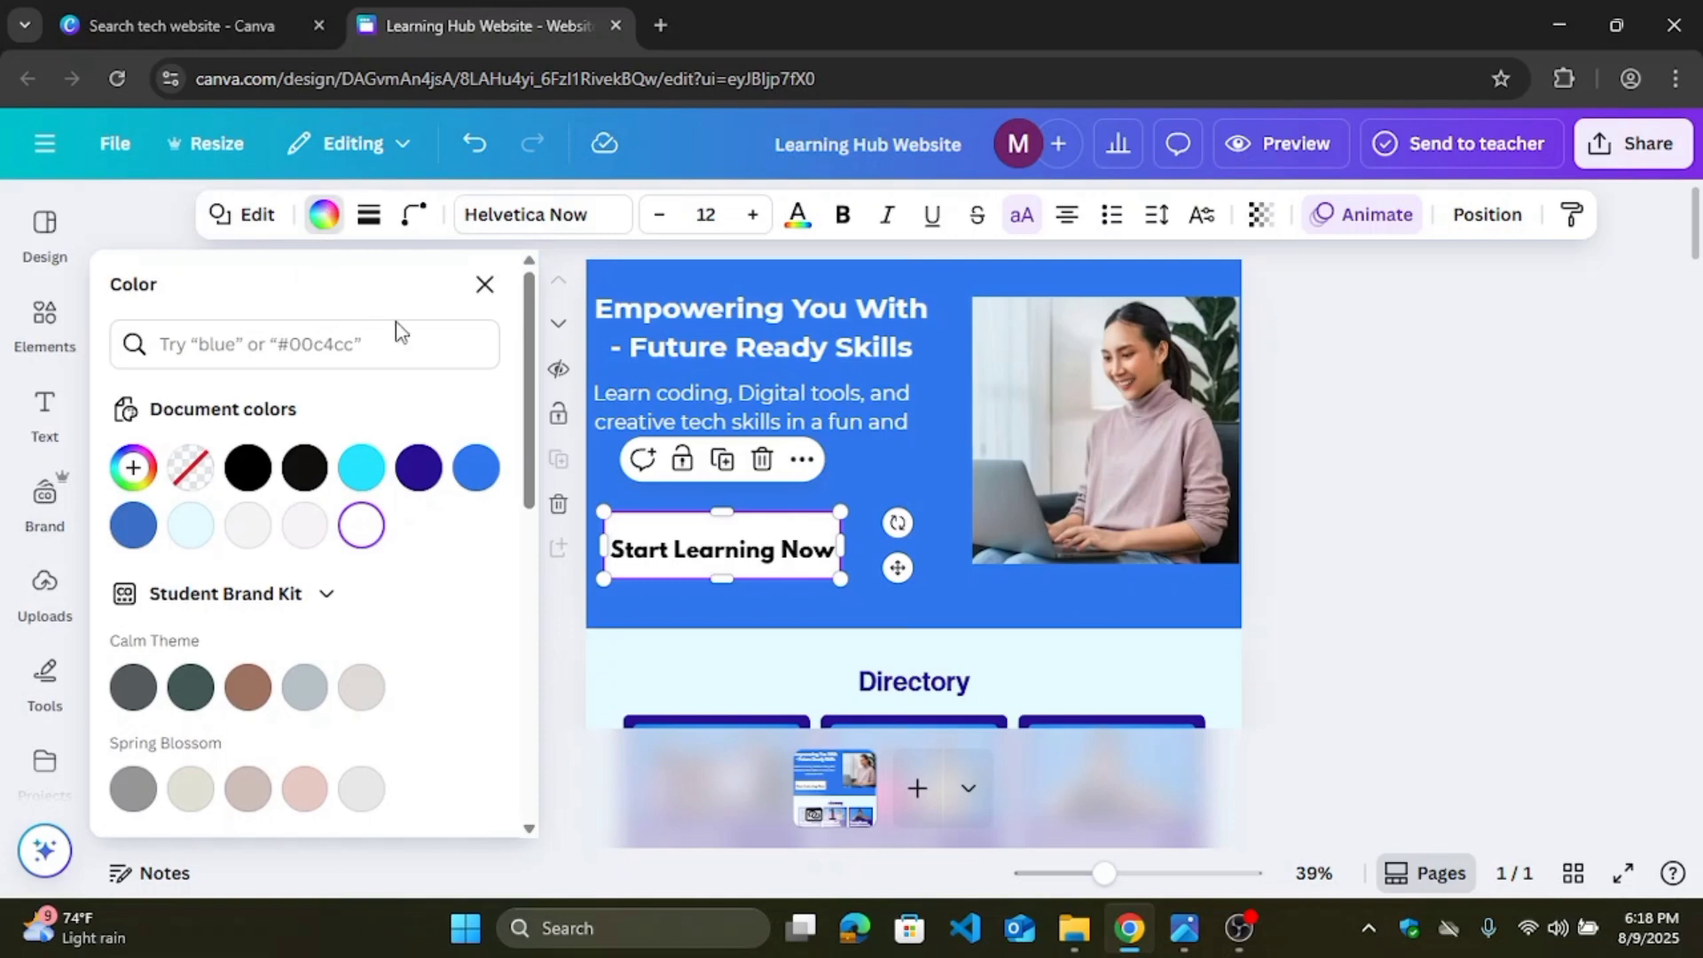
pyautogui.moveTo(529, 399); pyautogui.dragTo(559, 364)
pyautogui.click(134, 469)
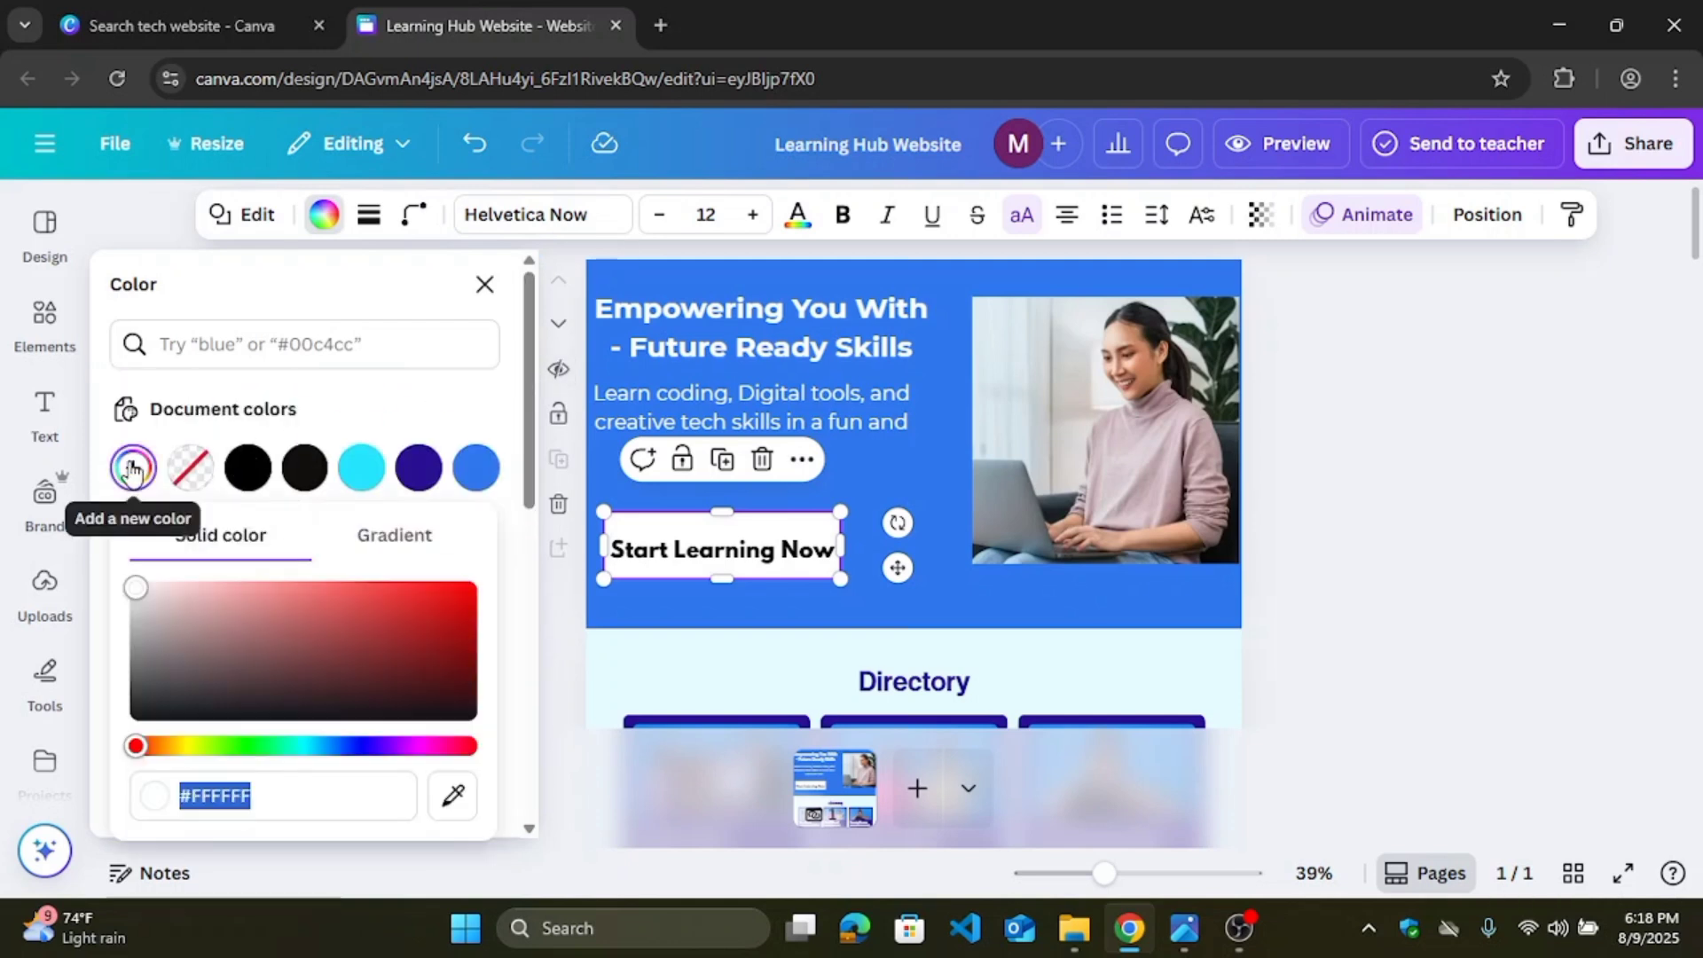
pyautogui.click(133, 472)
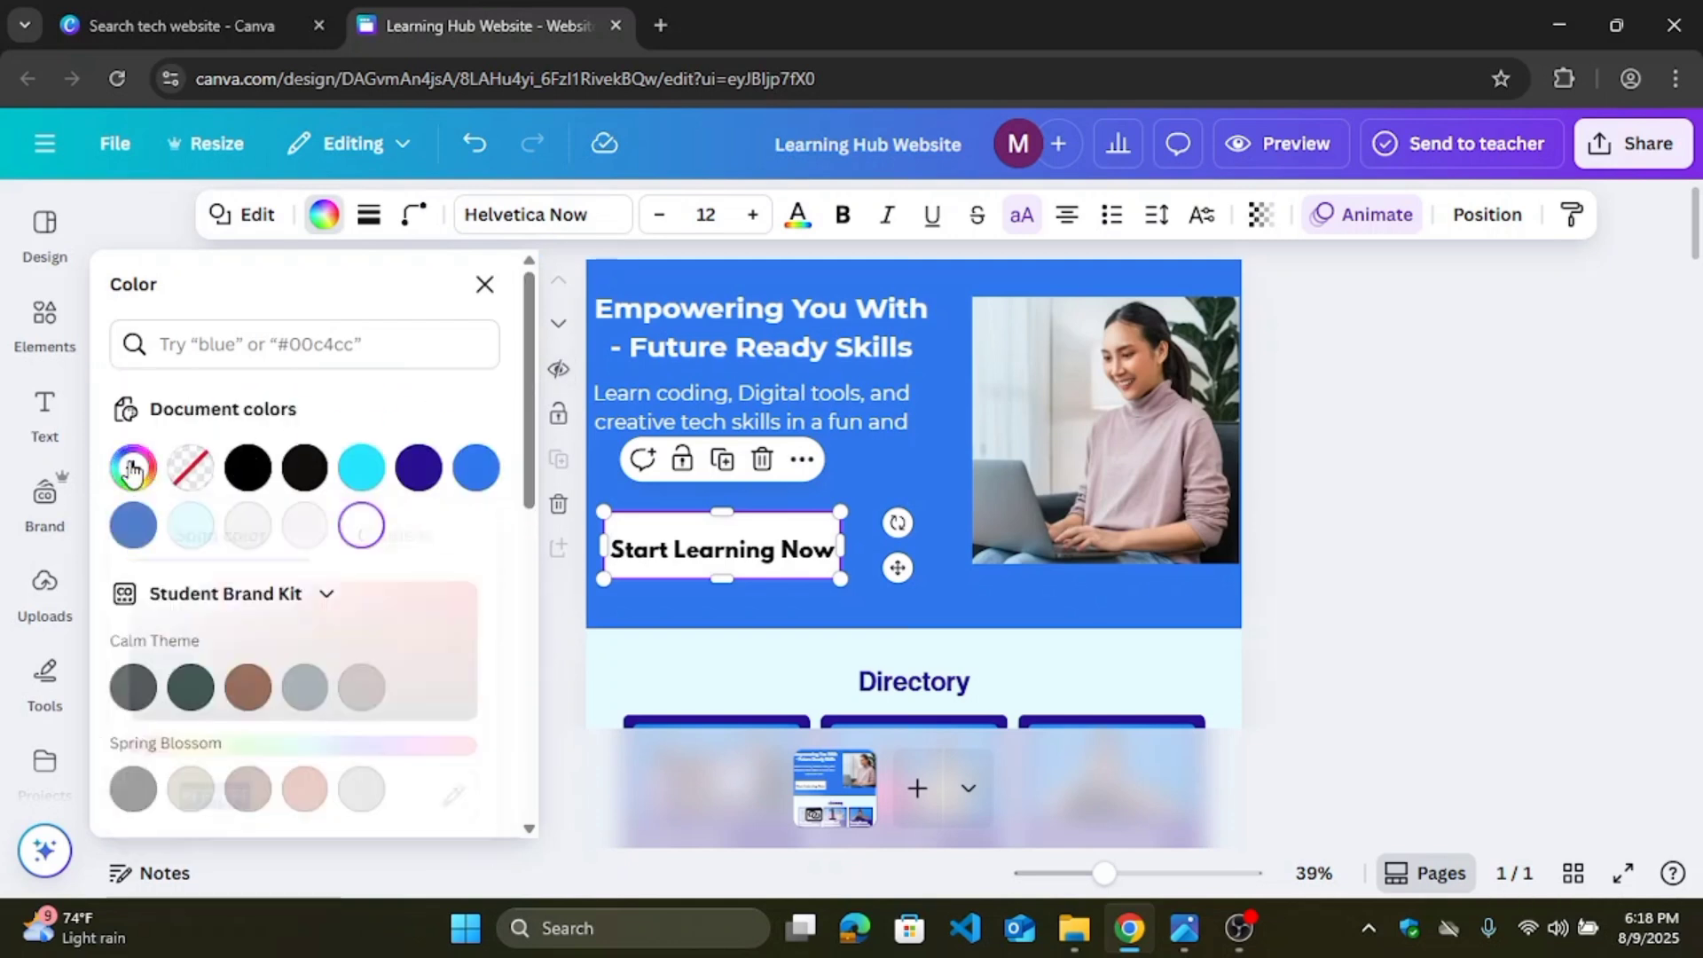
pyautogui.click(477, 472)
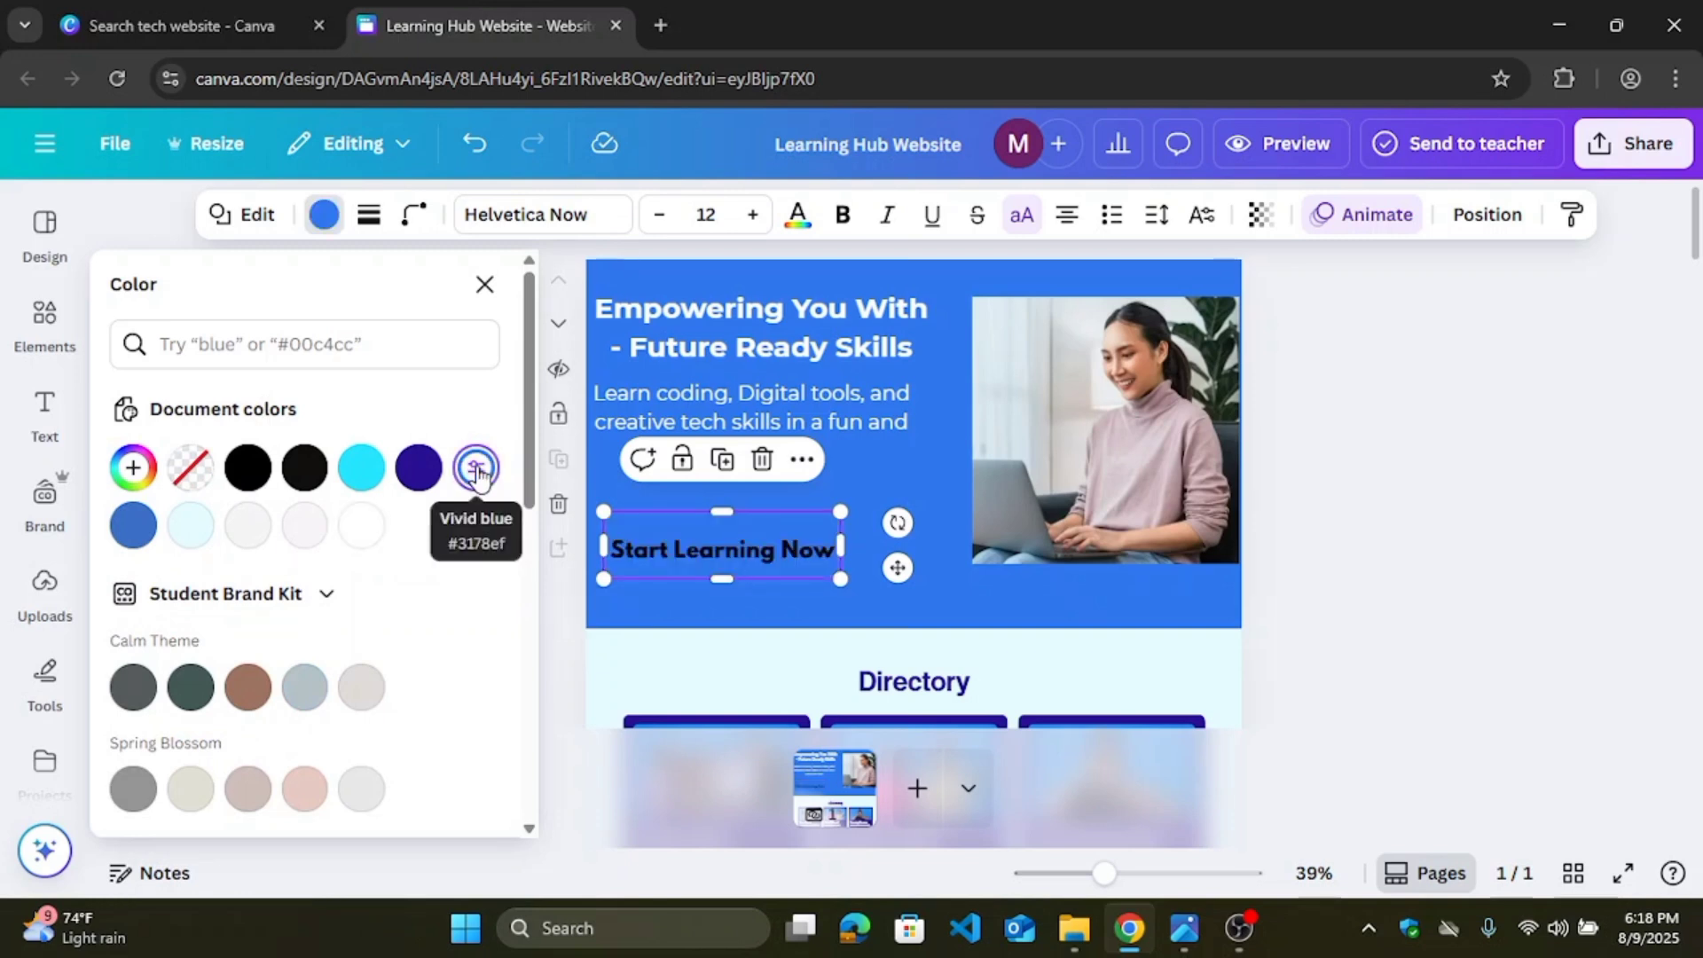
# Step: Set the fill of the "Start Learning Now" button bar to the custom darker blue #0654D6
pyautogui.click(133, 470)
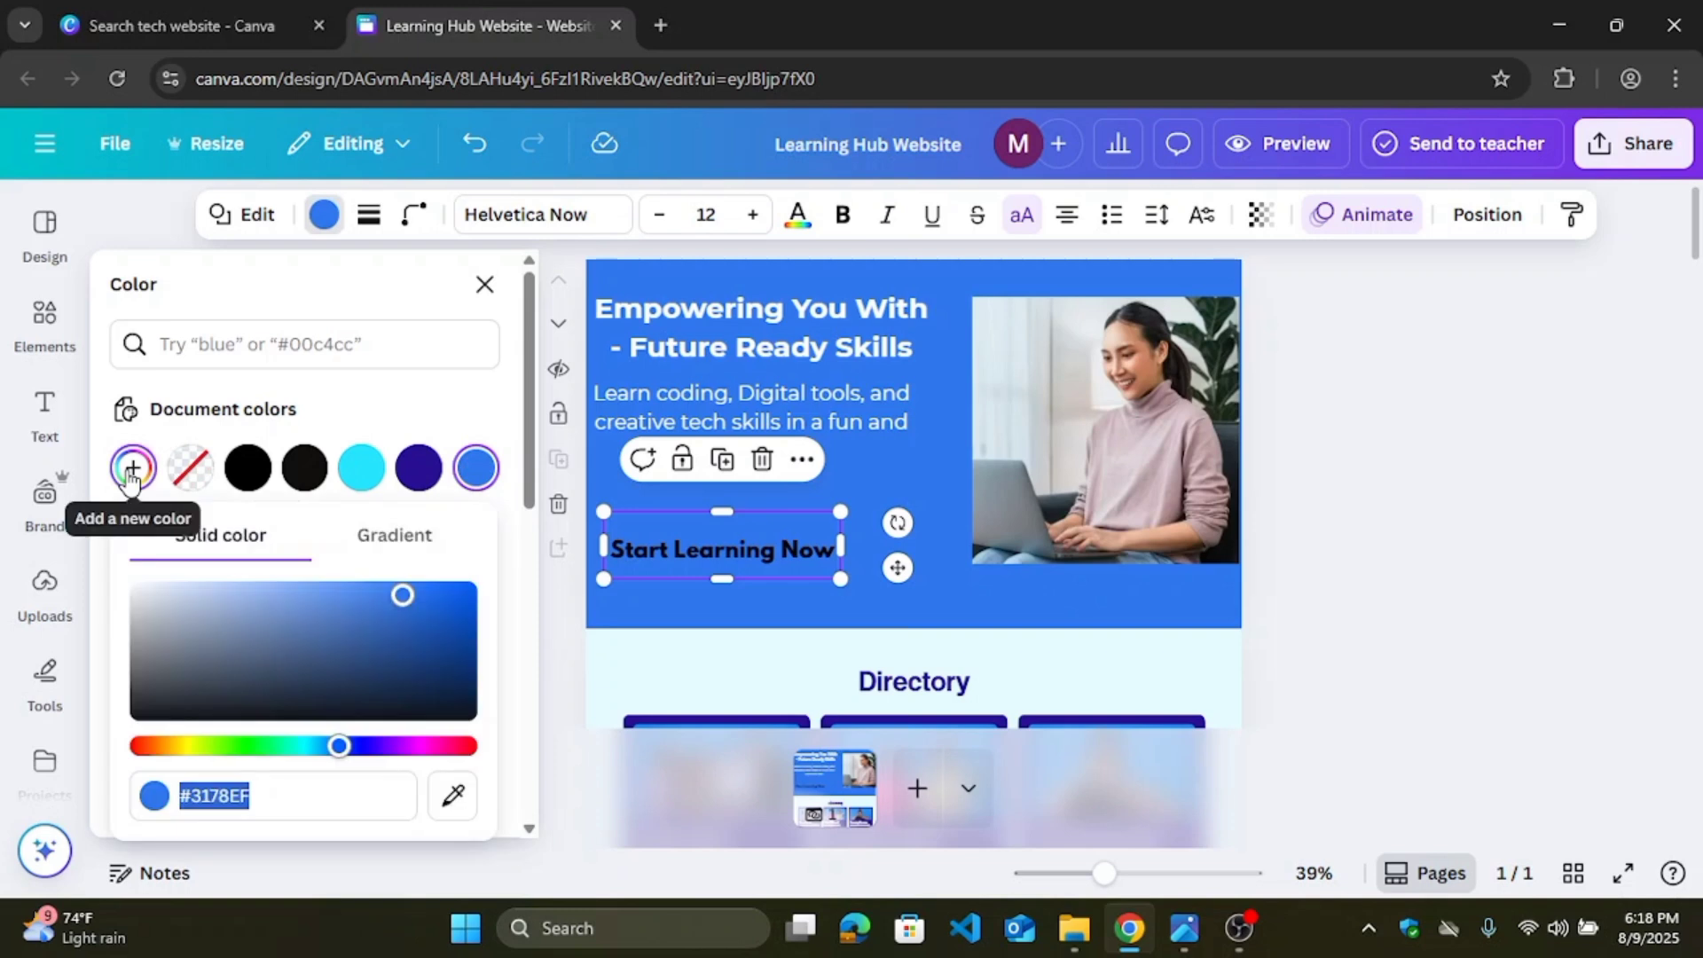
pyautogui.moveTo(404, 596)
pyautogui.mouseDown()
pyautogui.moveTo(448, 591)
pyautogui.moveTo(467, 626)
pyautogui.moveTo(462, 710)
pyautogui.moveTo(471, 582)
pyautogui.moveTo(418, 612)
pyautogui.moveTo(418, 643)
pyautogui.moveTo(464, 645)
pyautogui.moveTo(460, 623)
pyautogui.moveTo(437, 621)
pyautogui.moveTo(351, 644)
pyautogui.moveTo(255, 589)
pyautogui.moveTo(310, 591)
pyautogui.moveTo(331, 657)
pyautogui.moveTo(384, 621)
pyautogui.moveTo(351, 607)
pyautogui.moveTo(429, 606)
pyautogui.mouseUp()
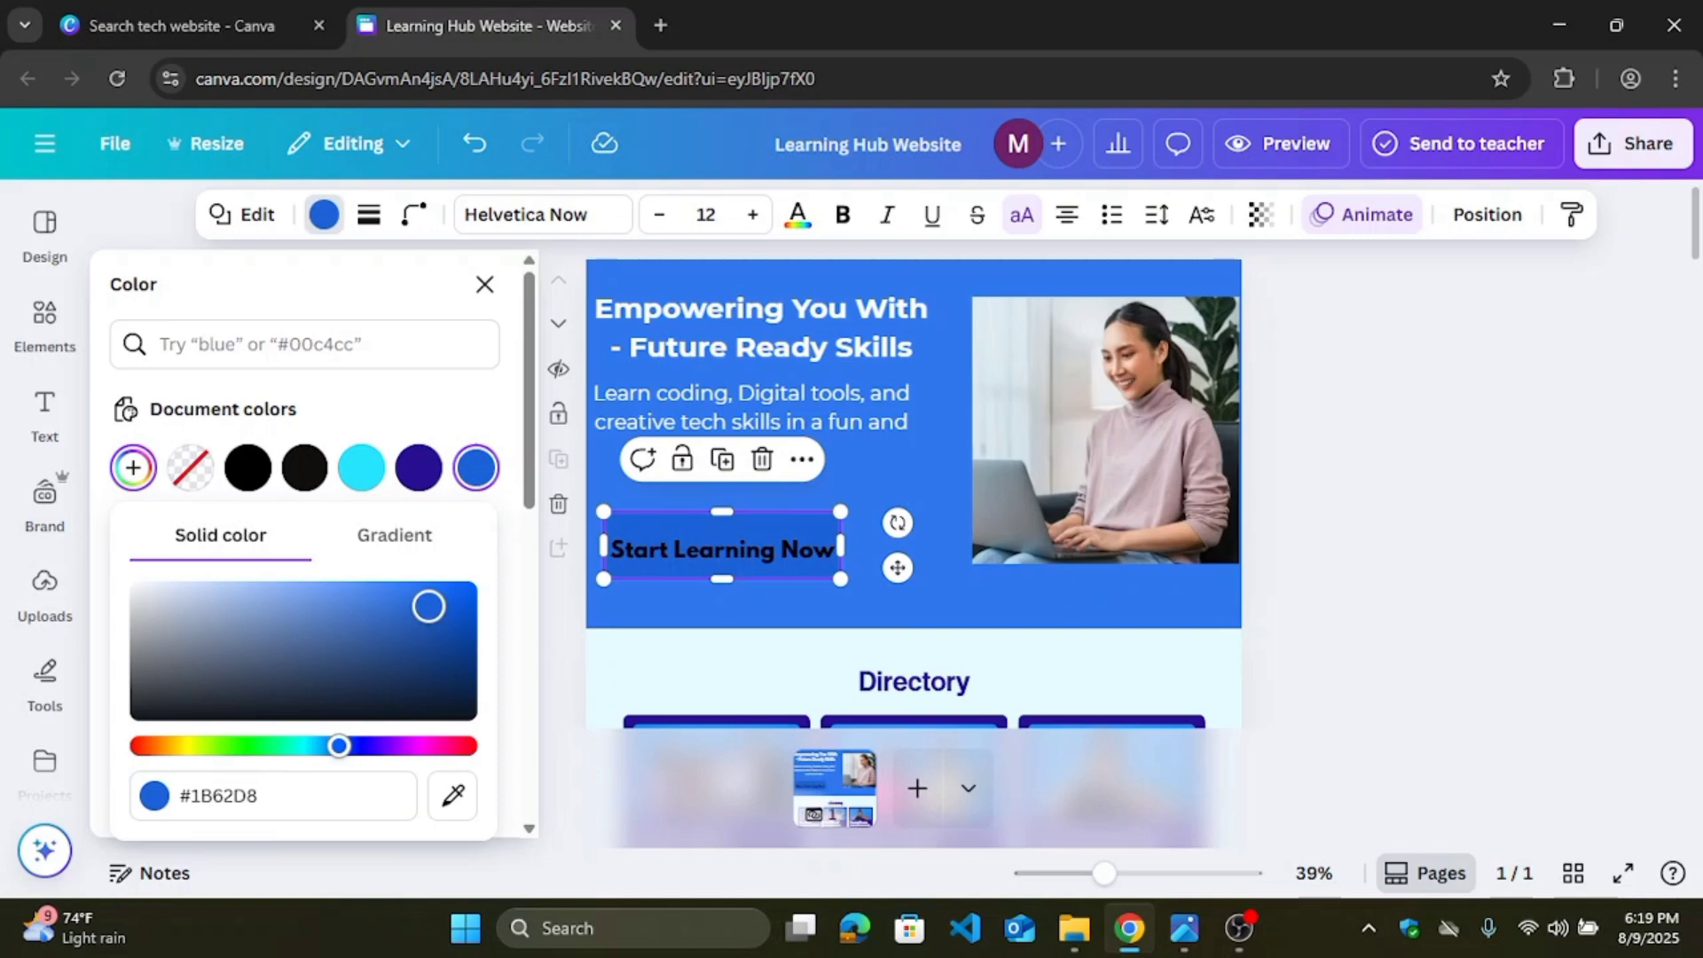
pyautogui.moveTo(429, 607)
pyautogui.mouseDown()
pyautogui.moveTo(460, 587)
pyautogui.moveTo(463, 609)
pyautogui.mouseUp()
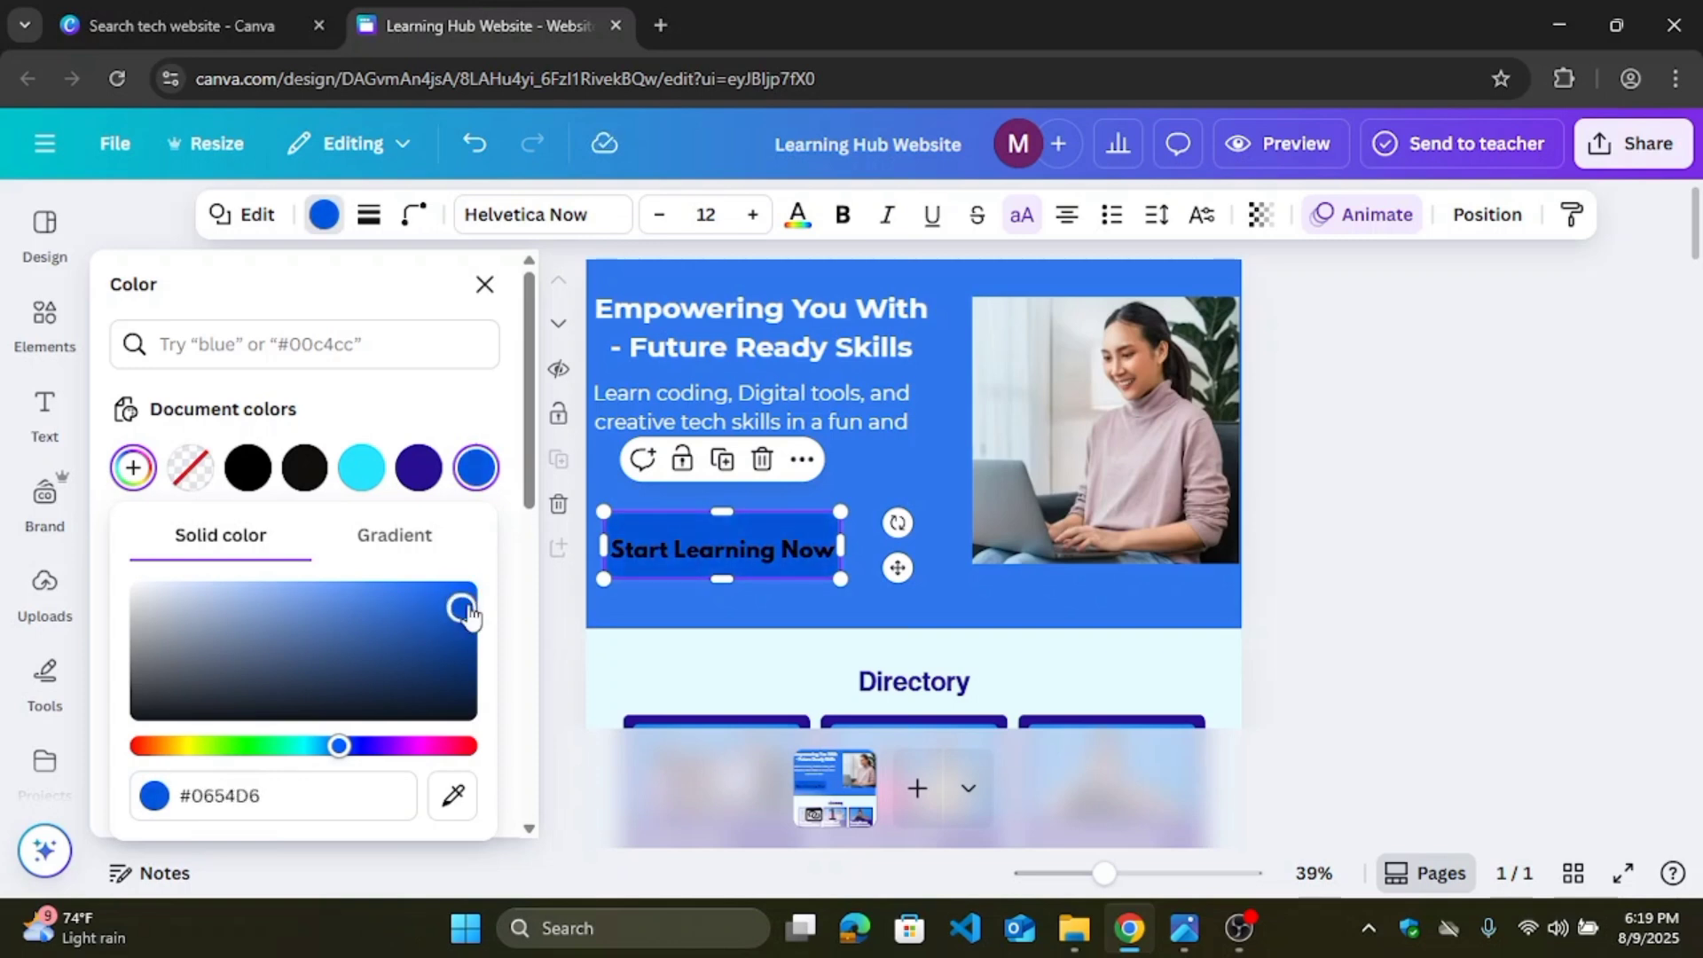
pyautogui.click(905, 592)
# Step: Change the "Start Learning Now" text color to white from the default solid colors
pyautogui.click(743, 542)
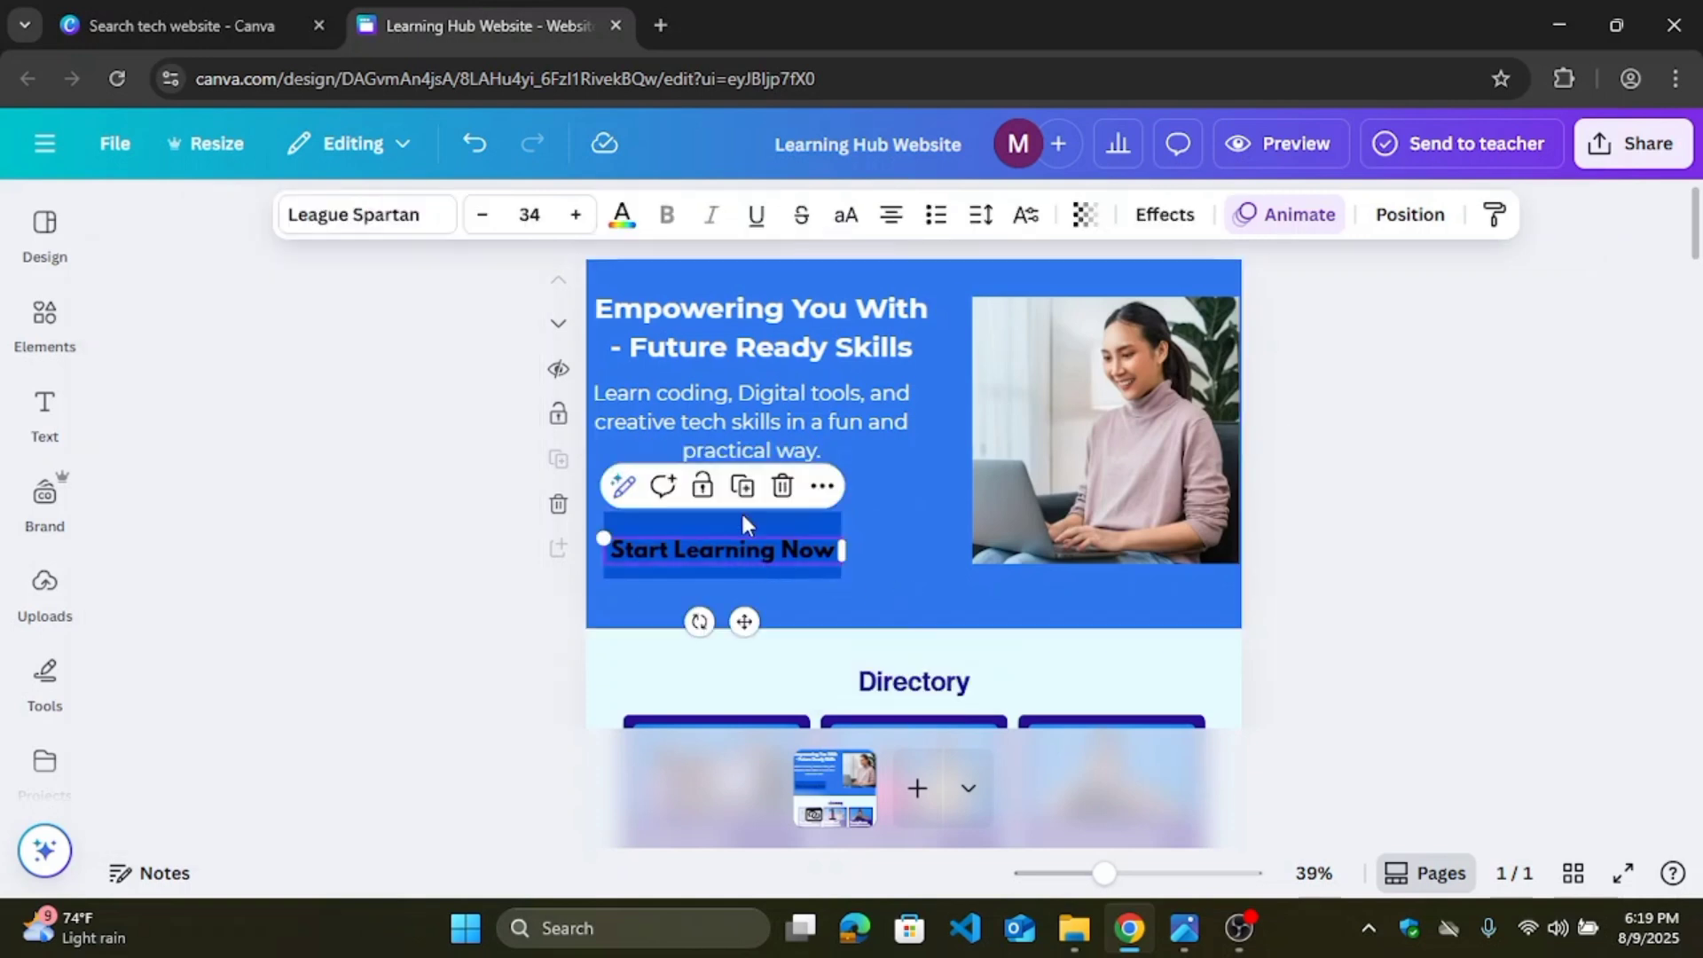
pyautogui.click(623, 217)
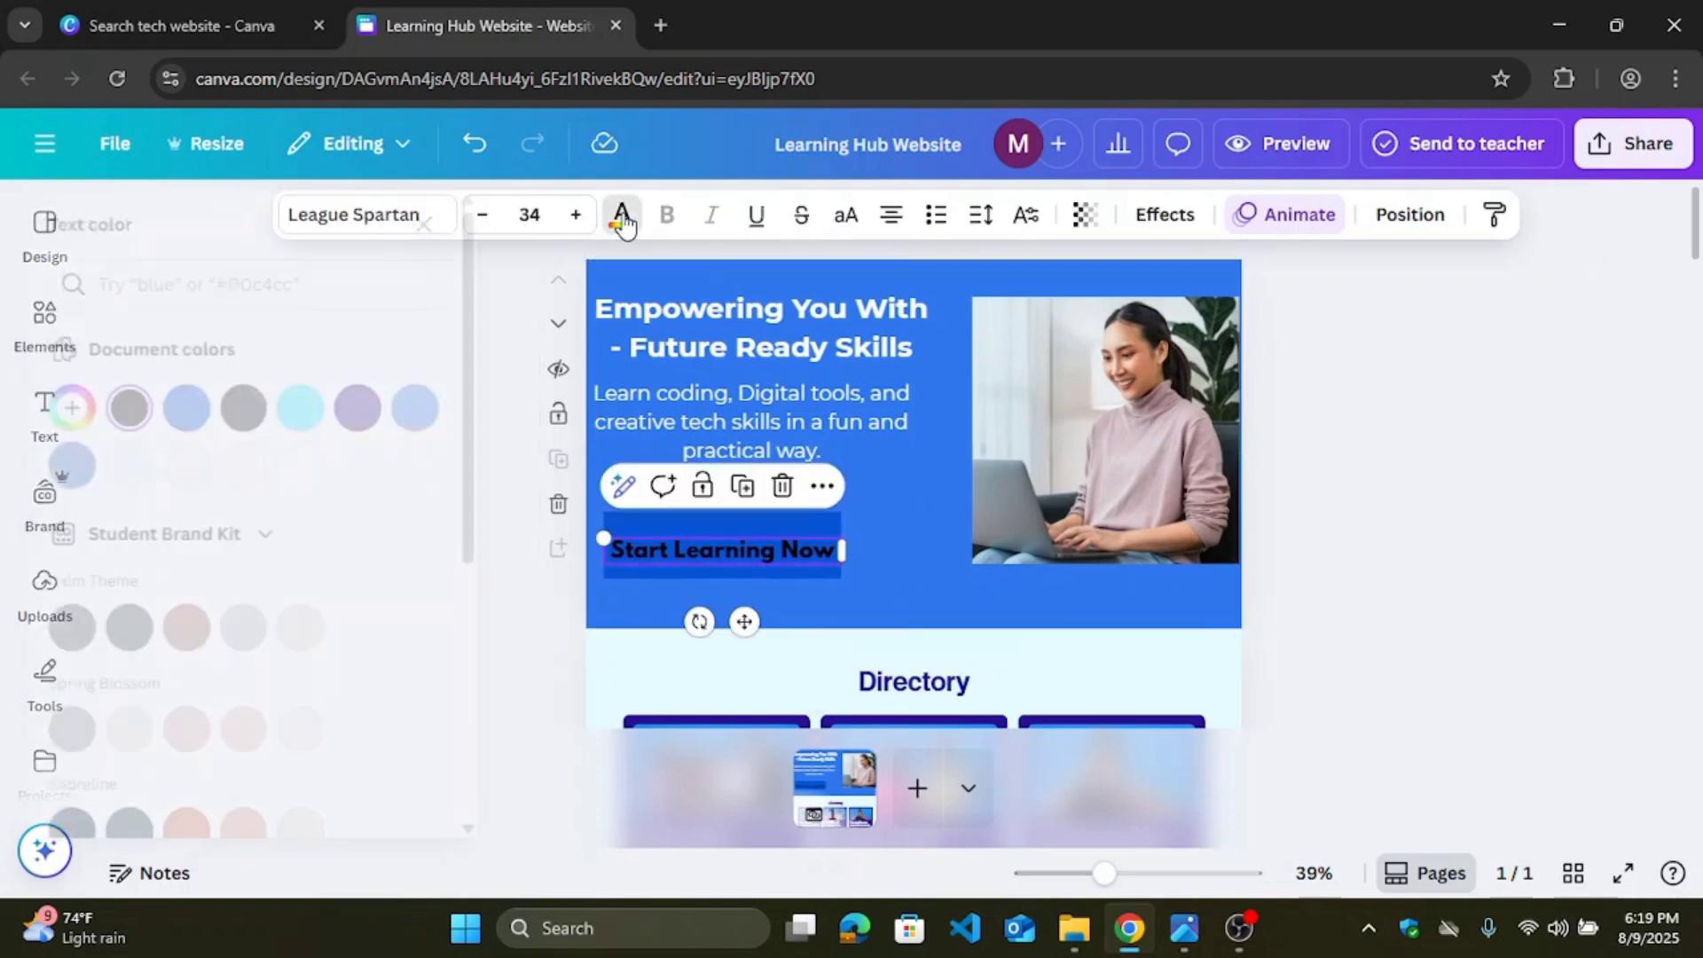
pyautogui.moveTo(530, 541); pyautogui.dragTo(536, 839)
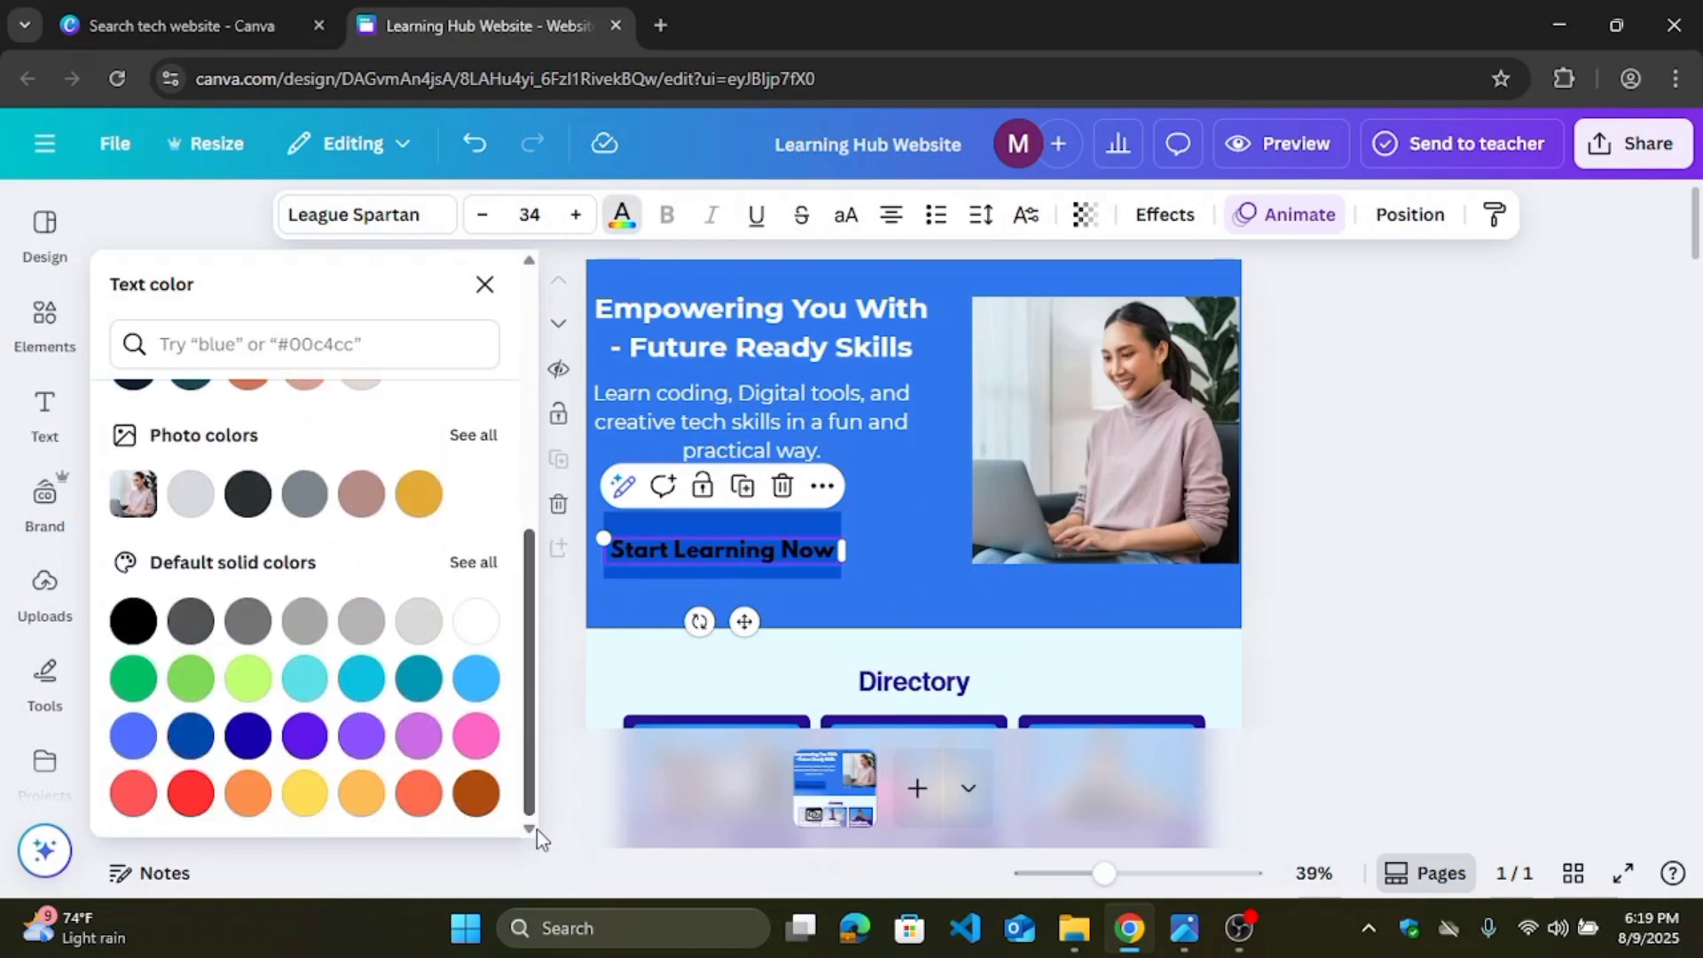
pyautogui.click(470, 627)
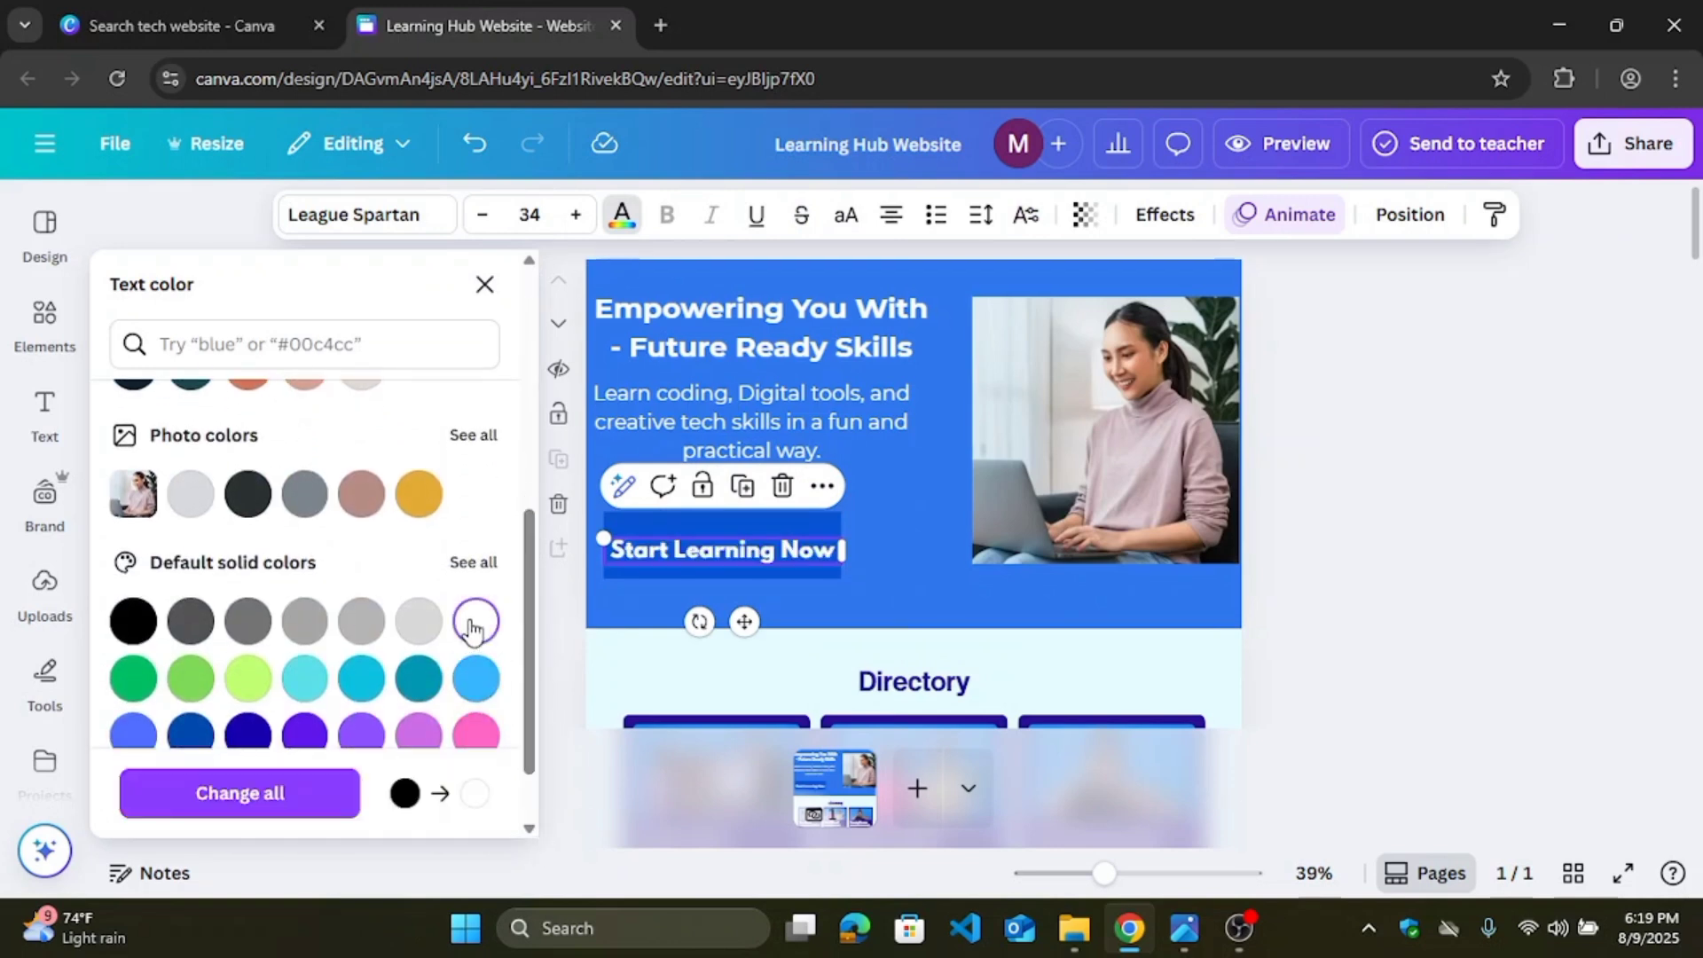
pyautogui.click(933, 587)
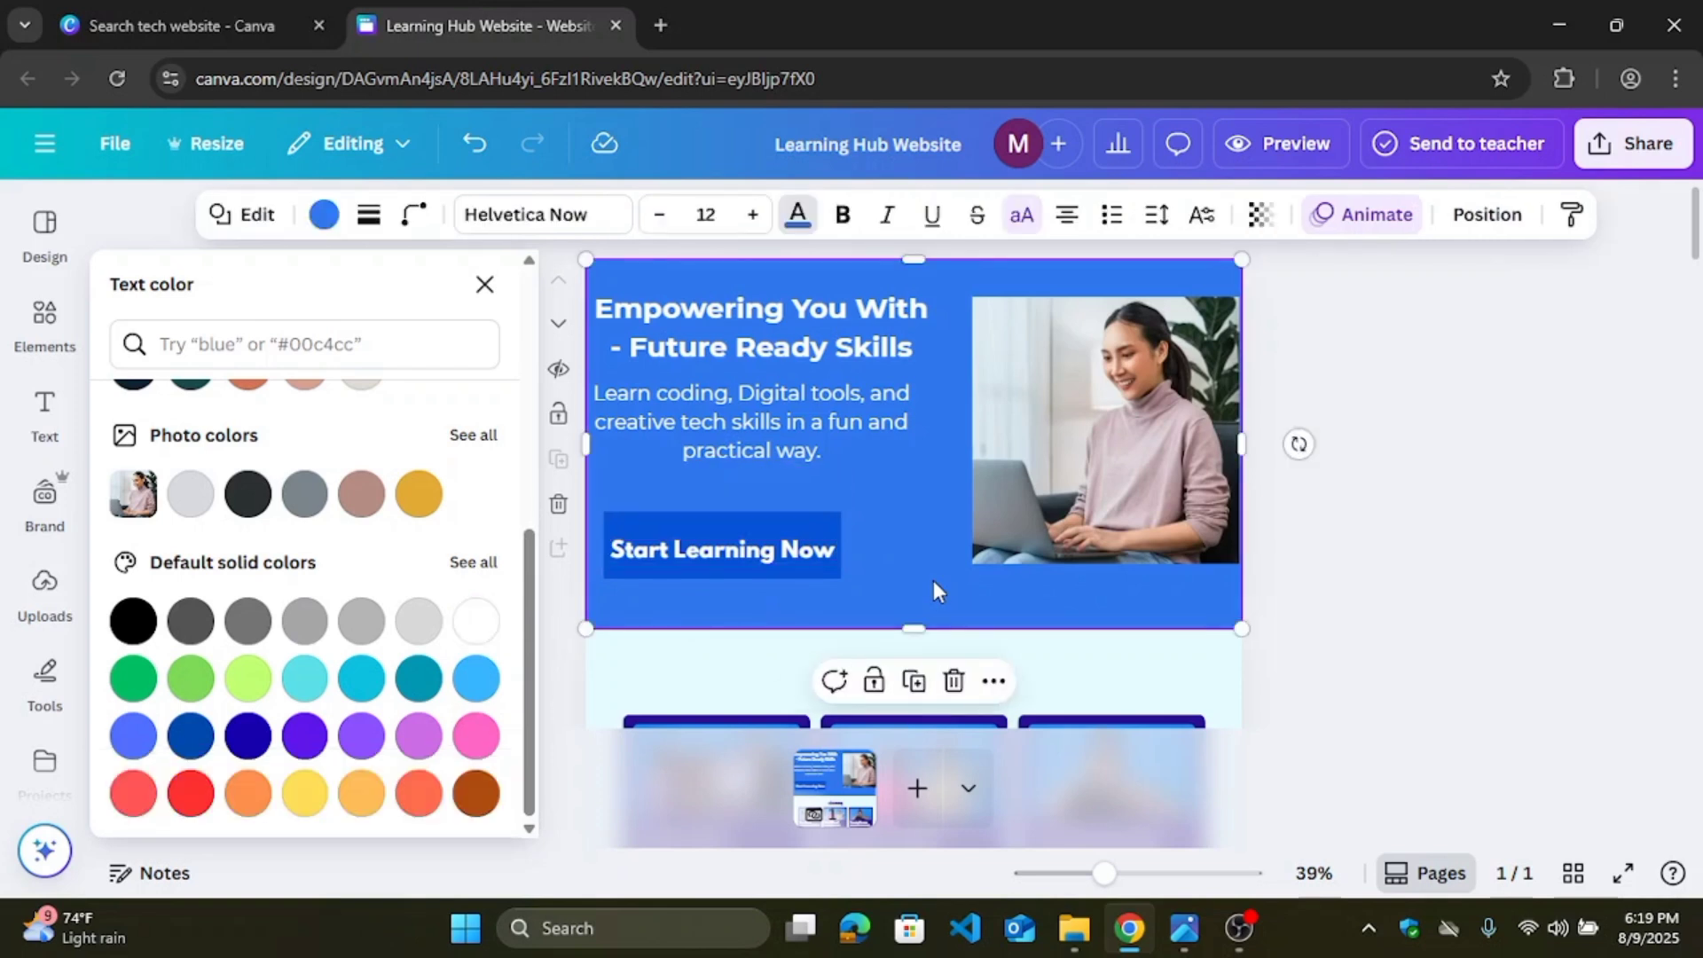
pyautogui.click(753, 557)
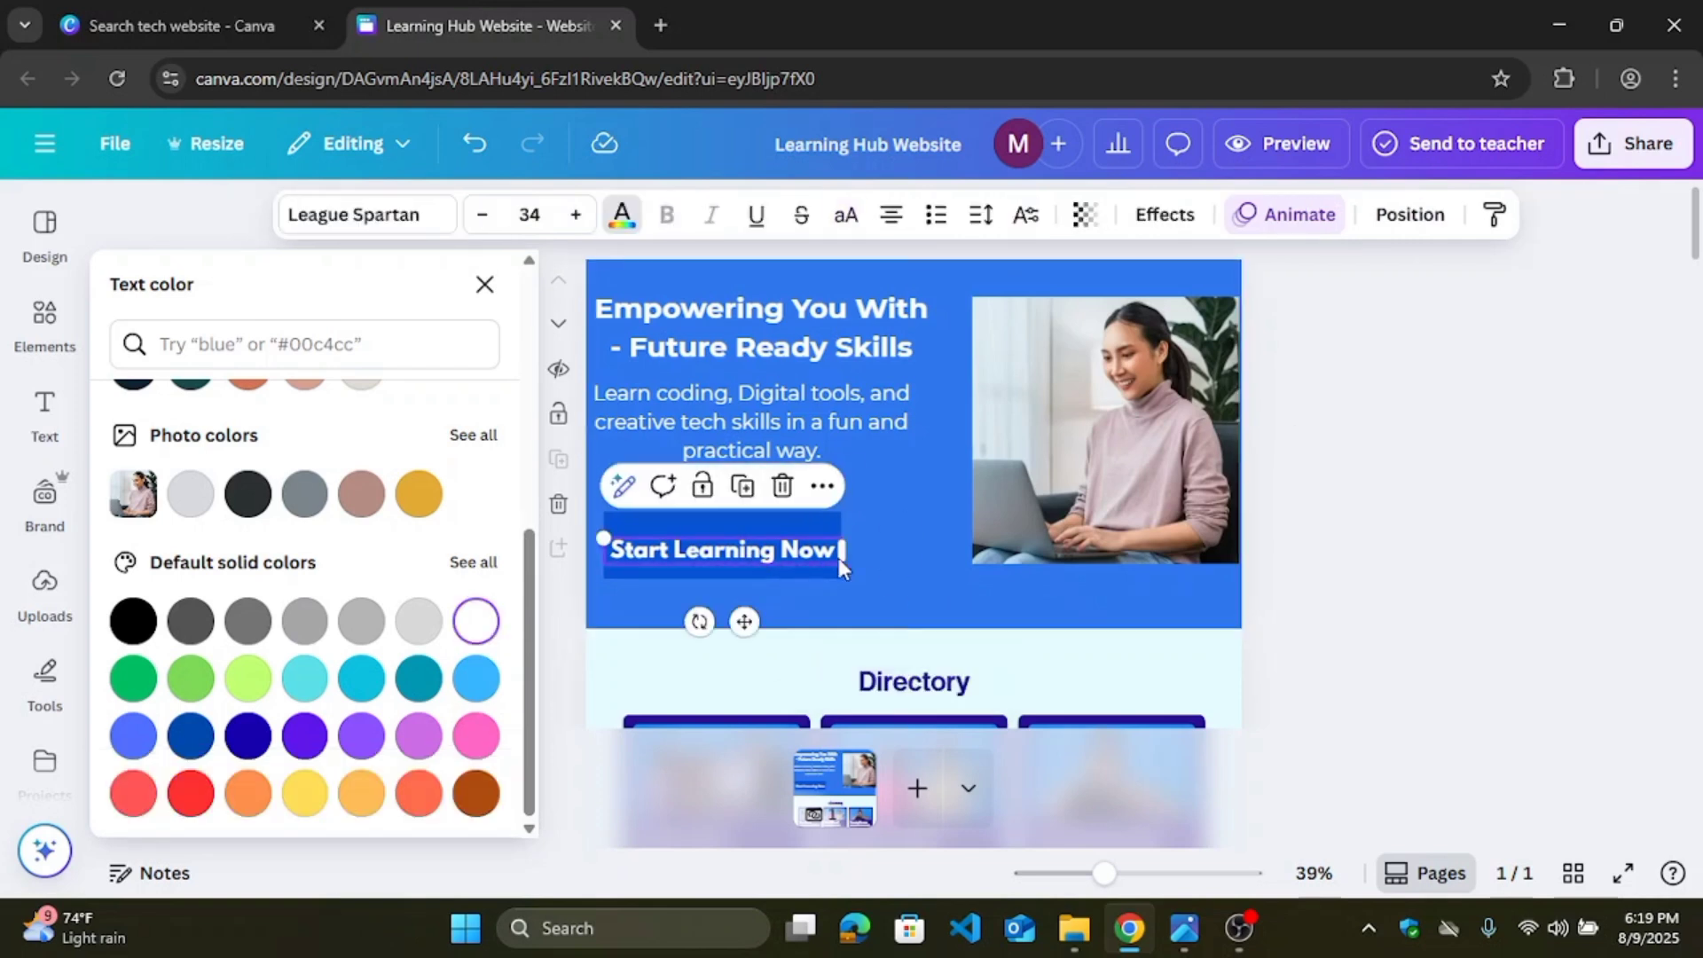
# Step: Move the hero photo down to the blue section's lower edge and enlarge it slightly from its upper-left corner
pyautogui.click(1068, 556)
pyautogui.moveTo(1106, 503); pyautogui.dragTo(1106, 563)
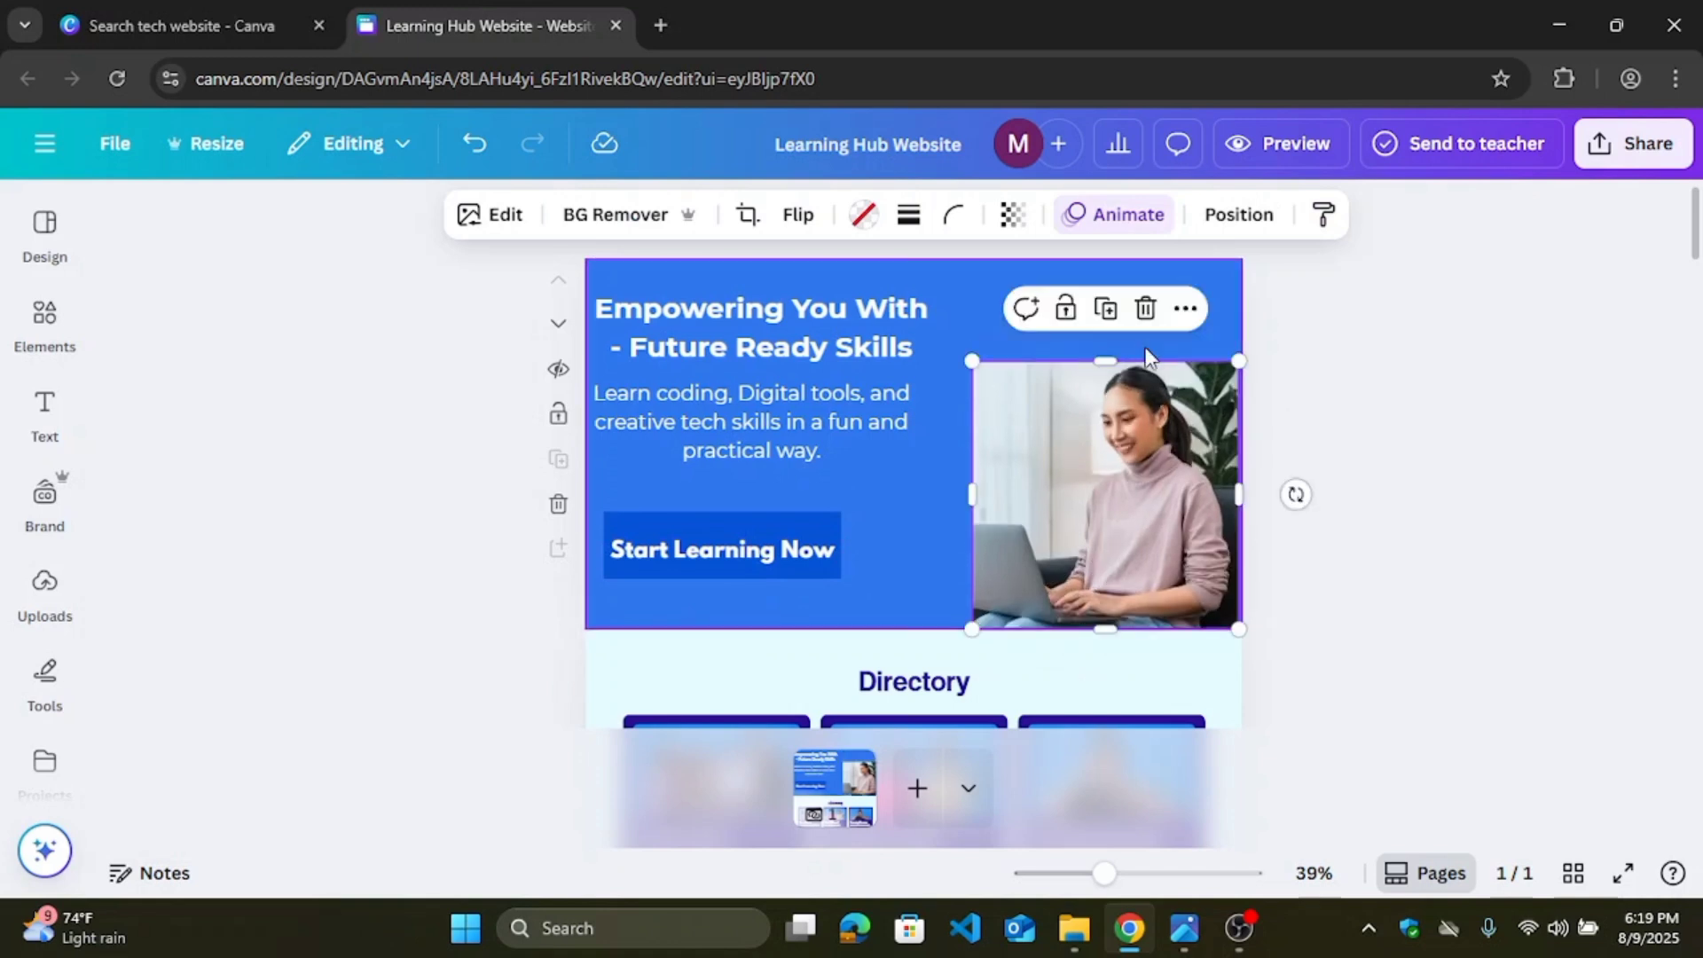
pyautogui.moveTo(967, 360); pyautogui.dragTo(950, 330)
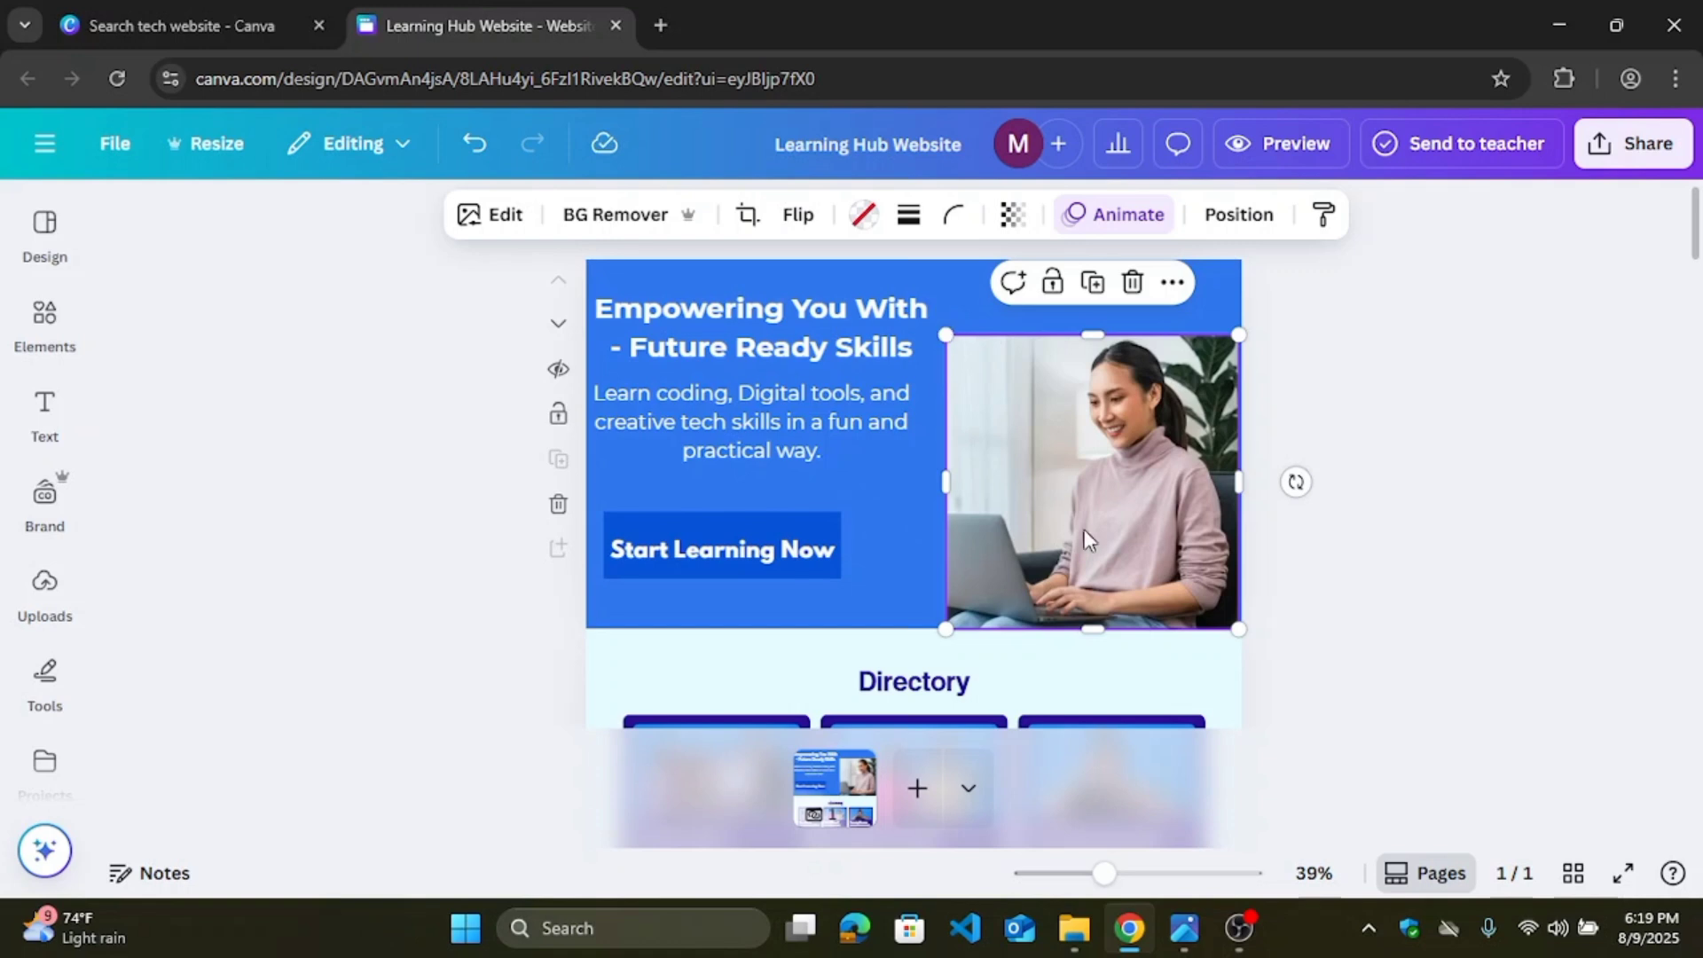
# Step: Switch to Mockup.png to compare the hero's headline, button and photo layout, and return to the Canva design
pyautogui.moveTo(1186, 927)
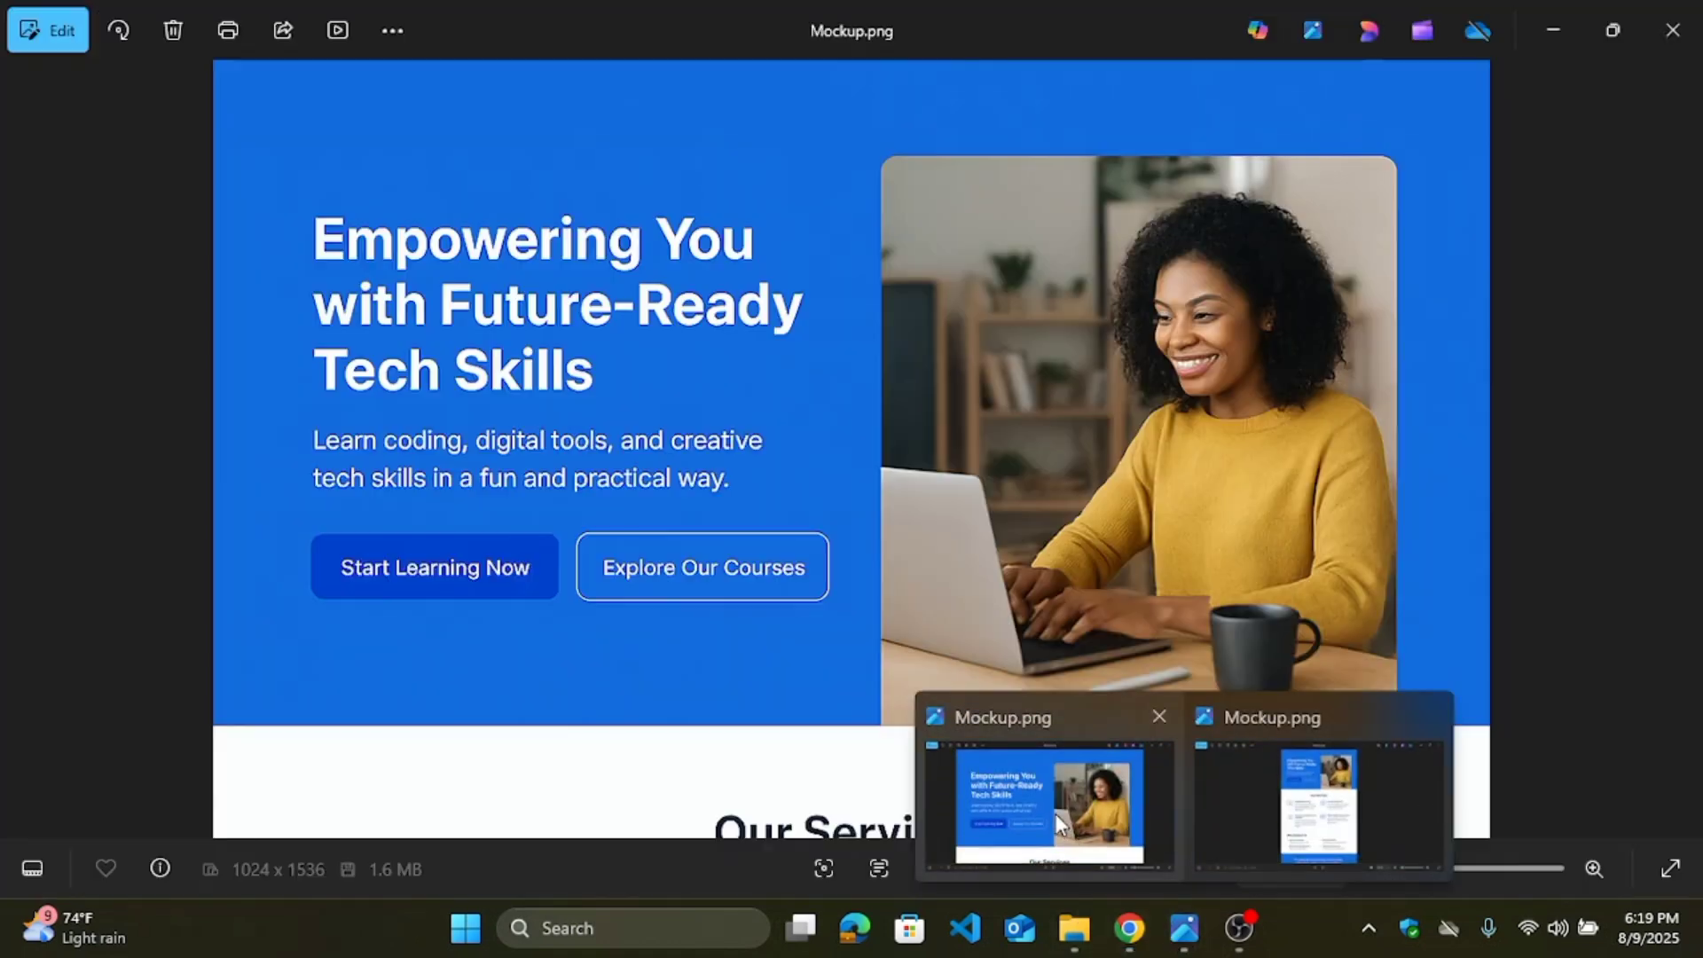
pyautogui.click(1056, 816)
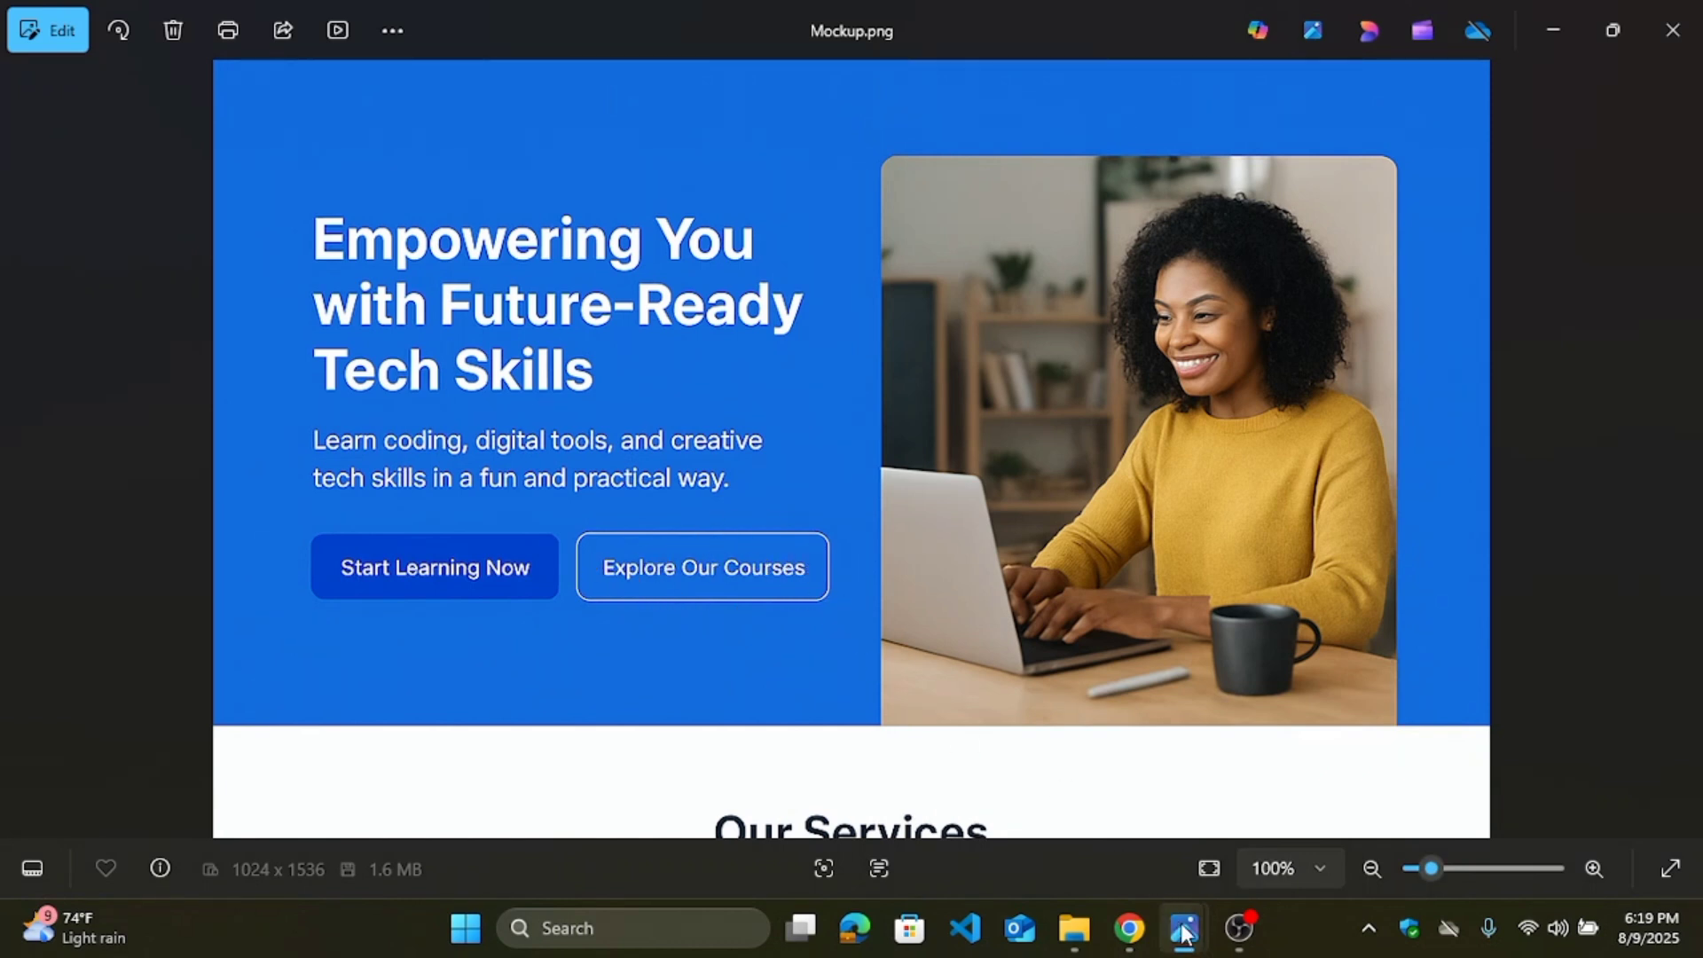
pyautogui.moveTo(1186, 935)
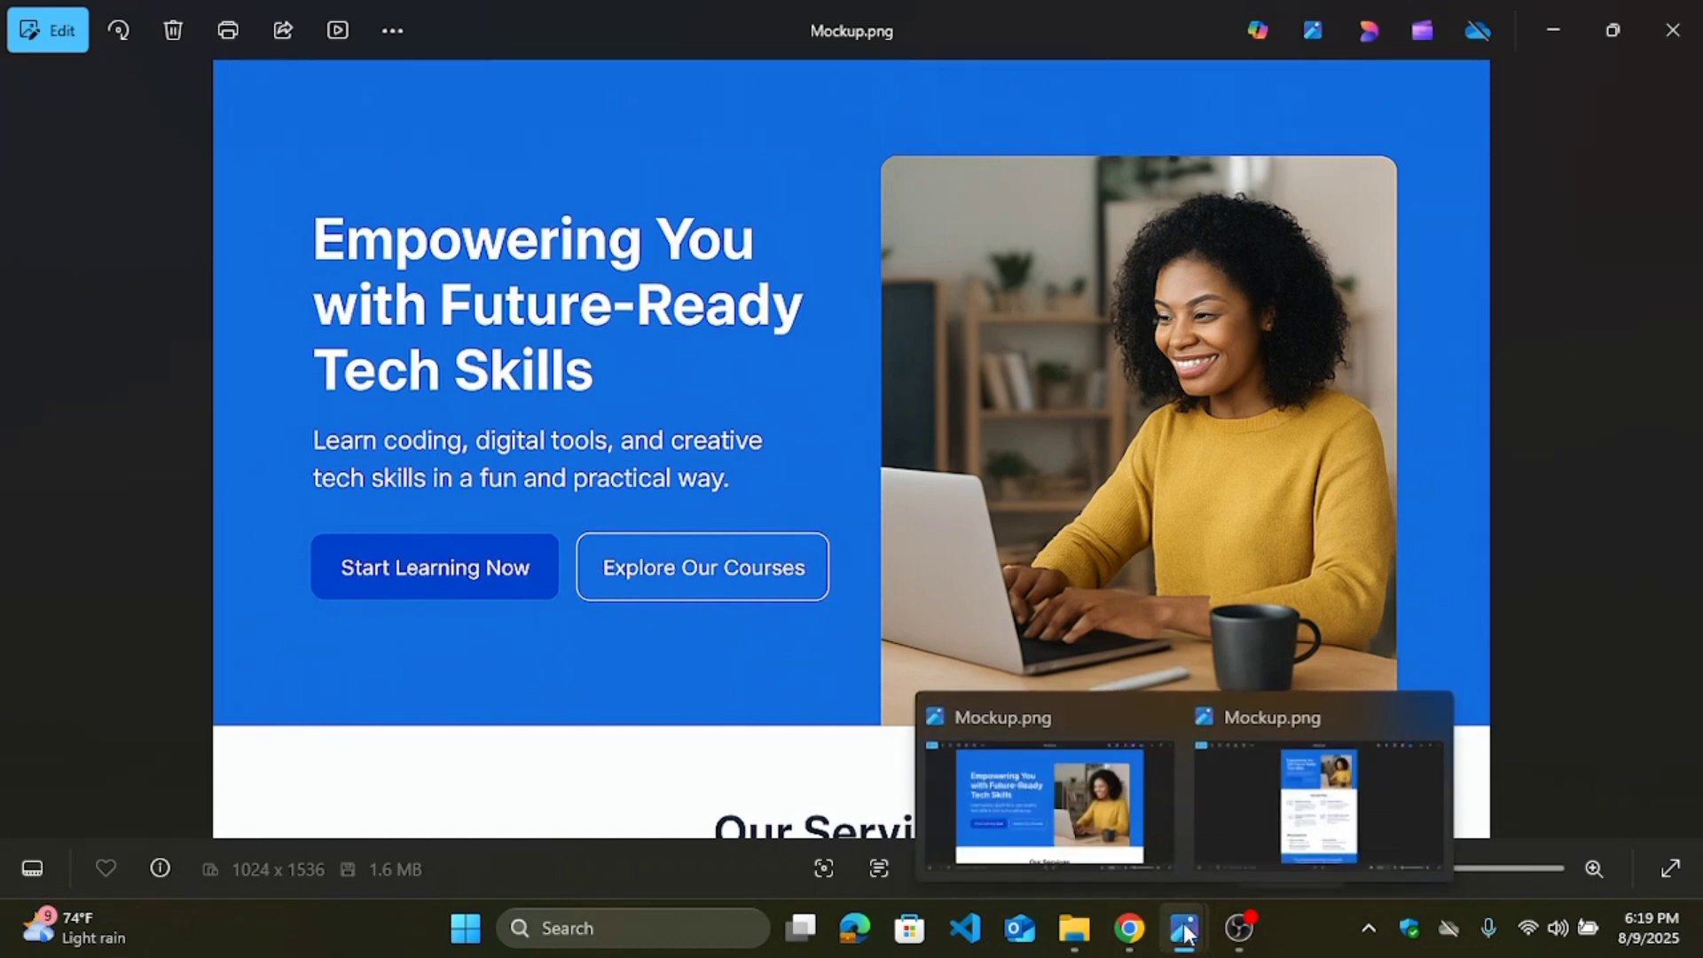
pyautogui.click(1122, 929)
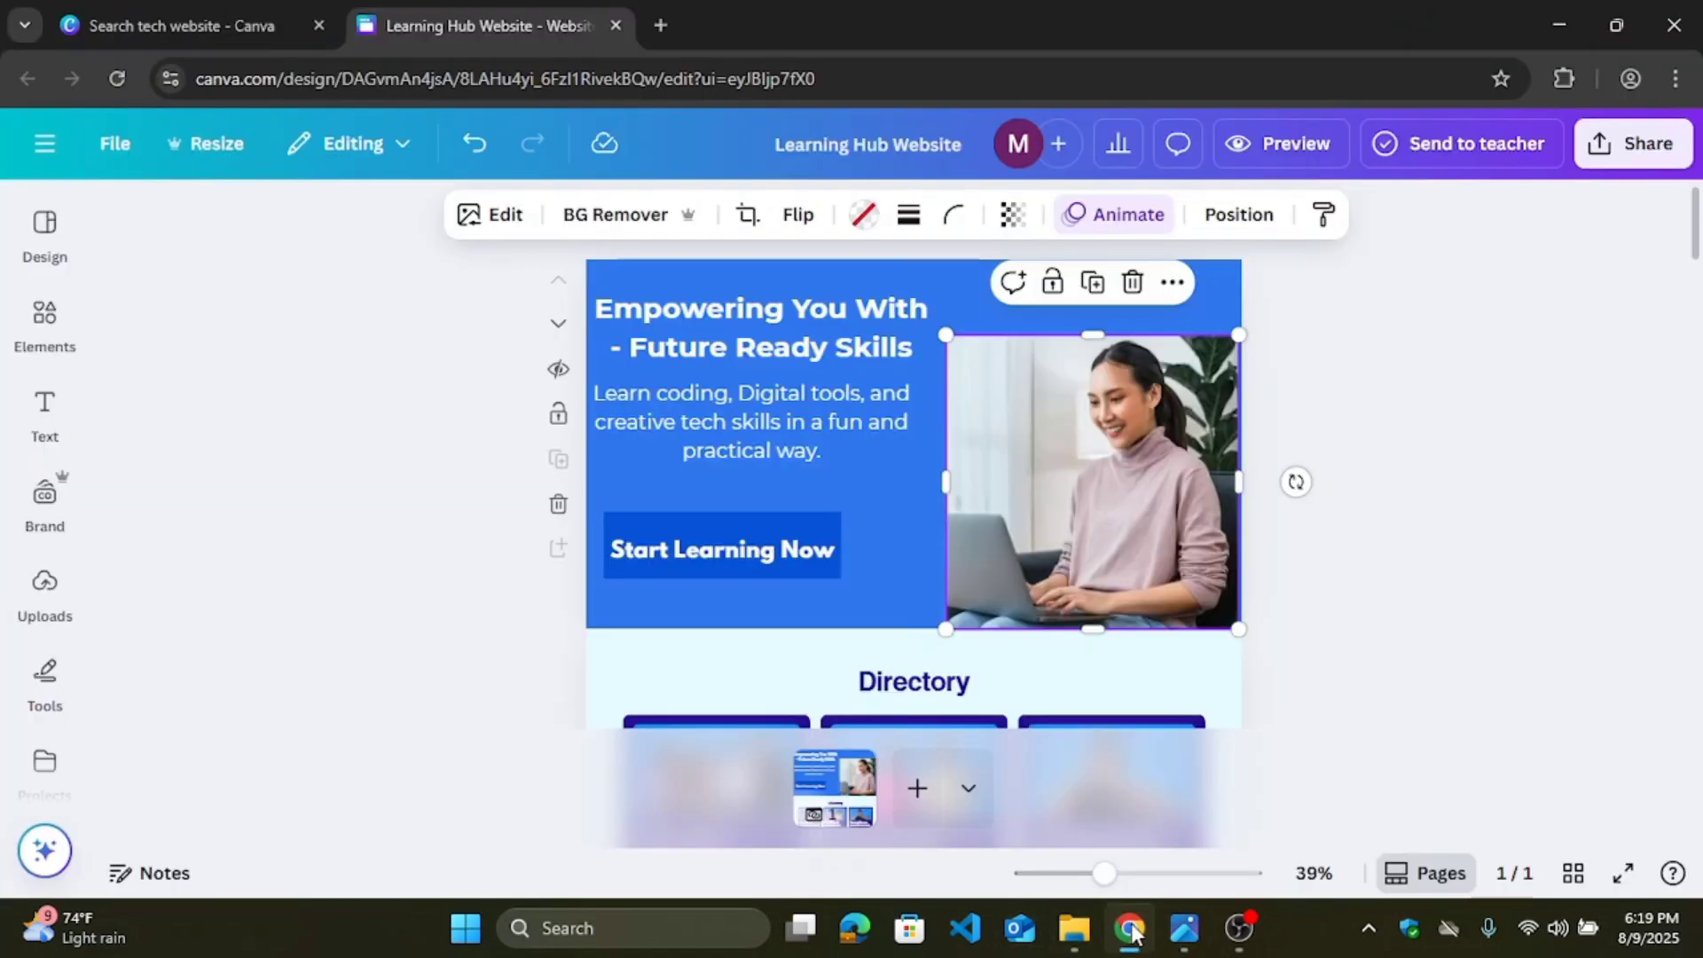
pyautogui.click(721, 536)
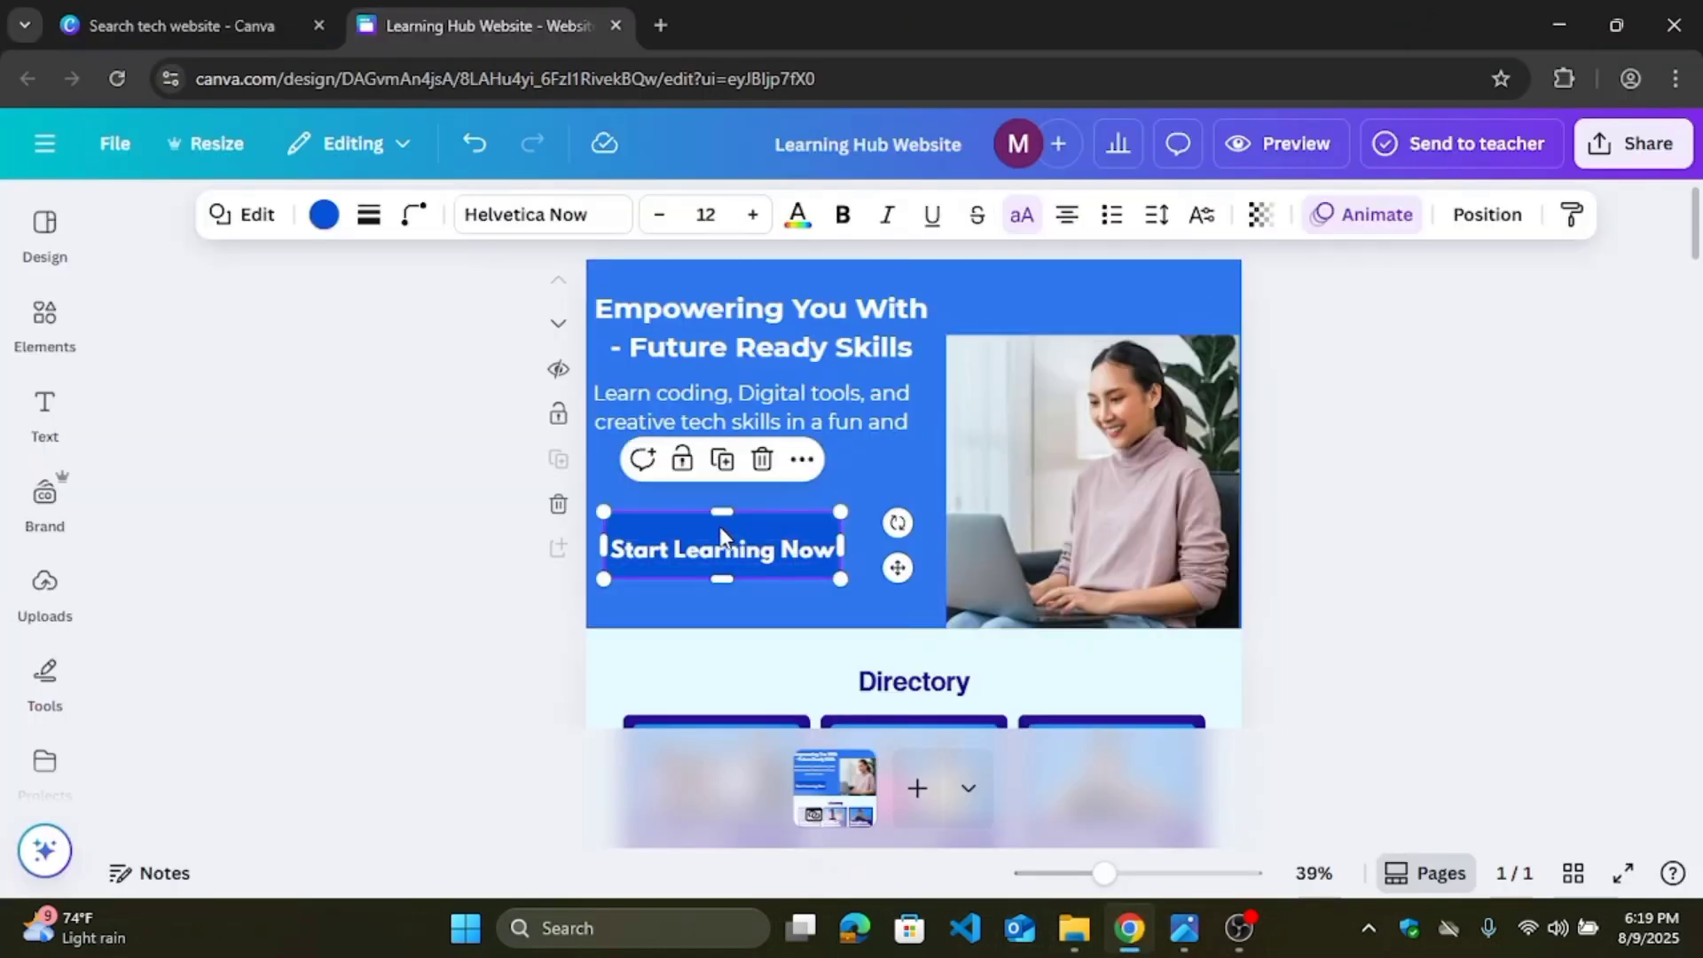
pyautogui.doubleClick(721, 536)
pyautogui.click(1129, 928)
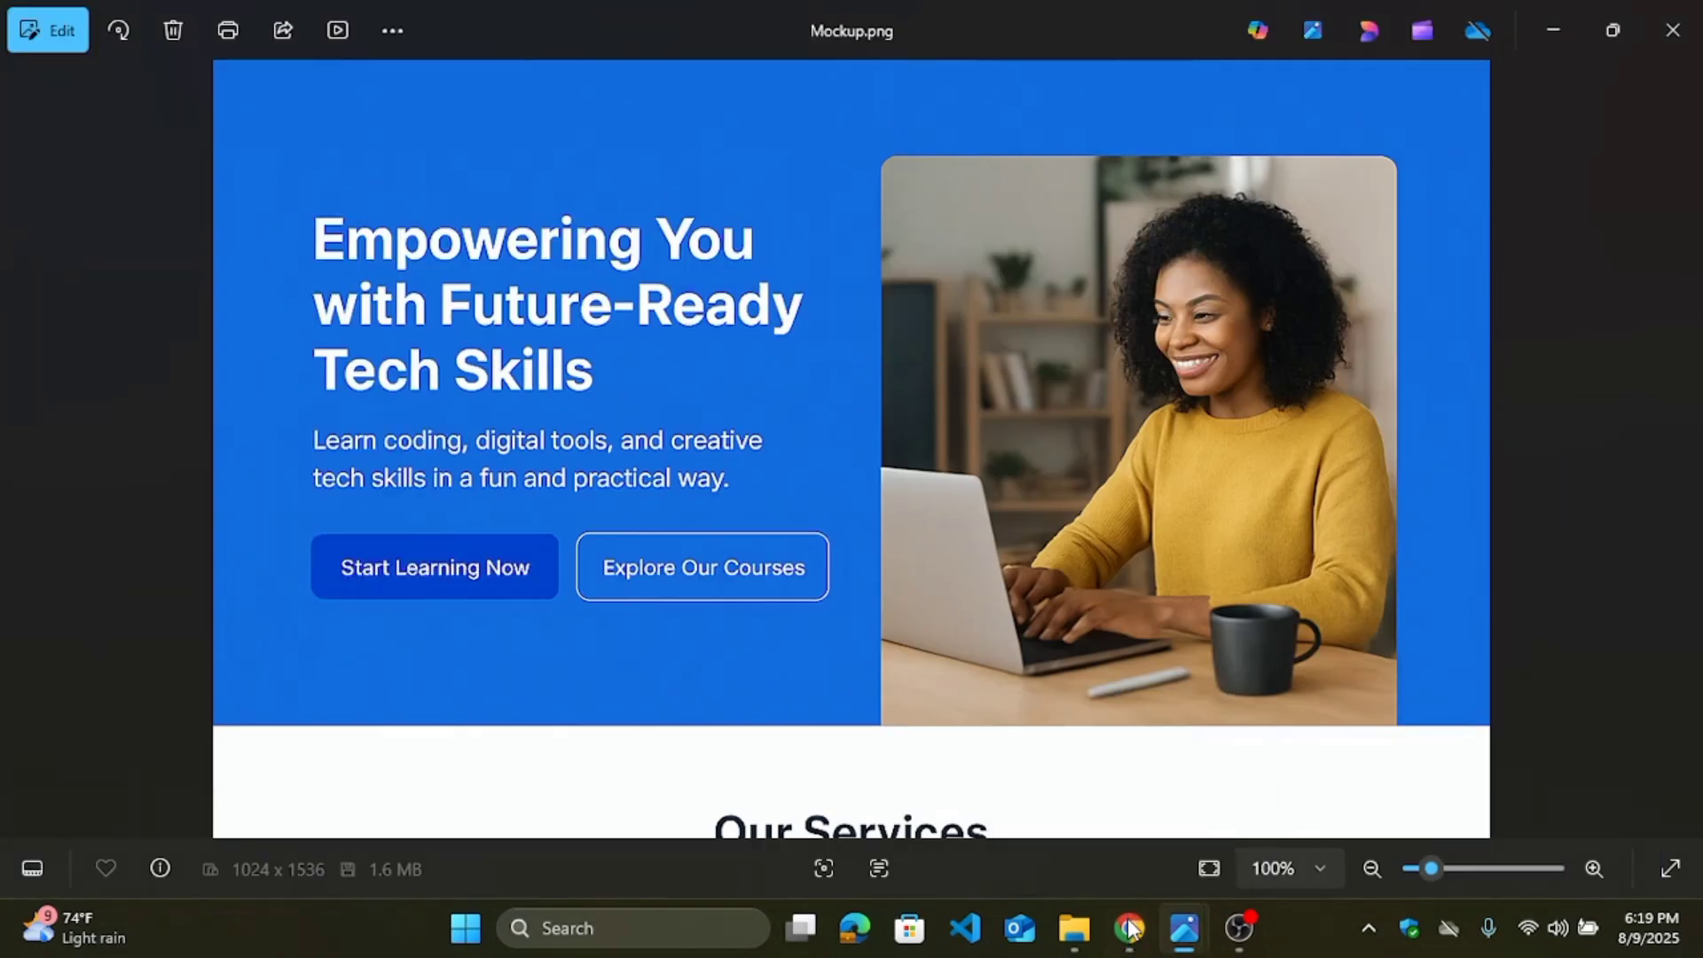
pyautogui.click(1129, 928)
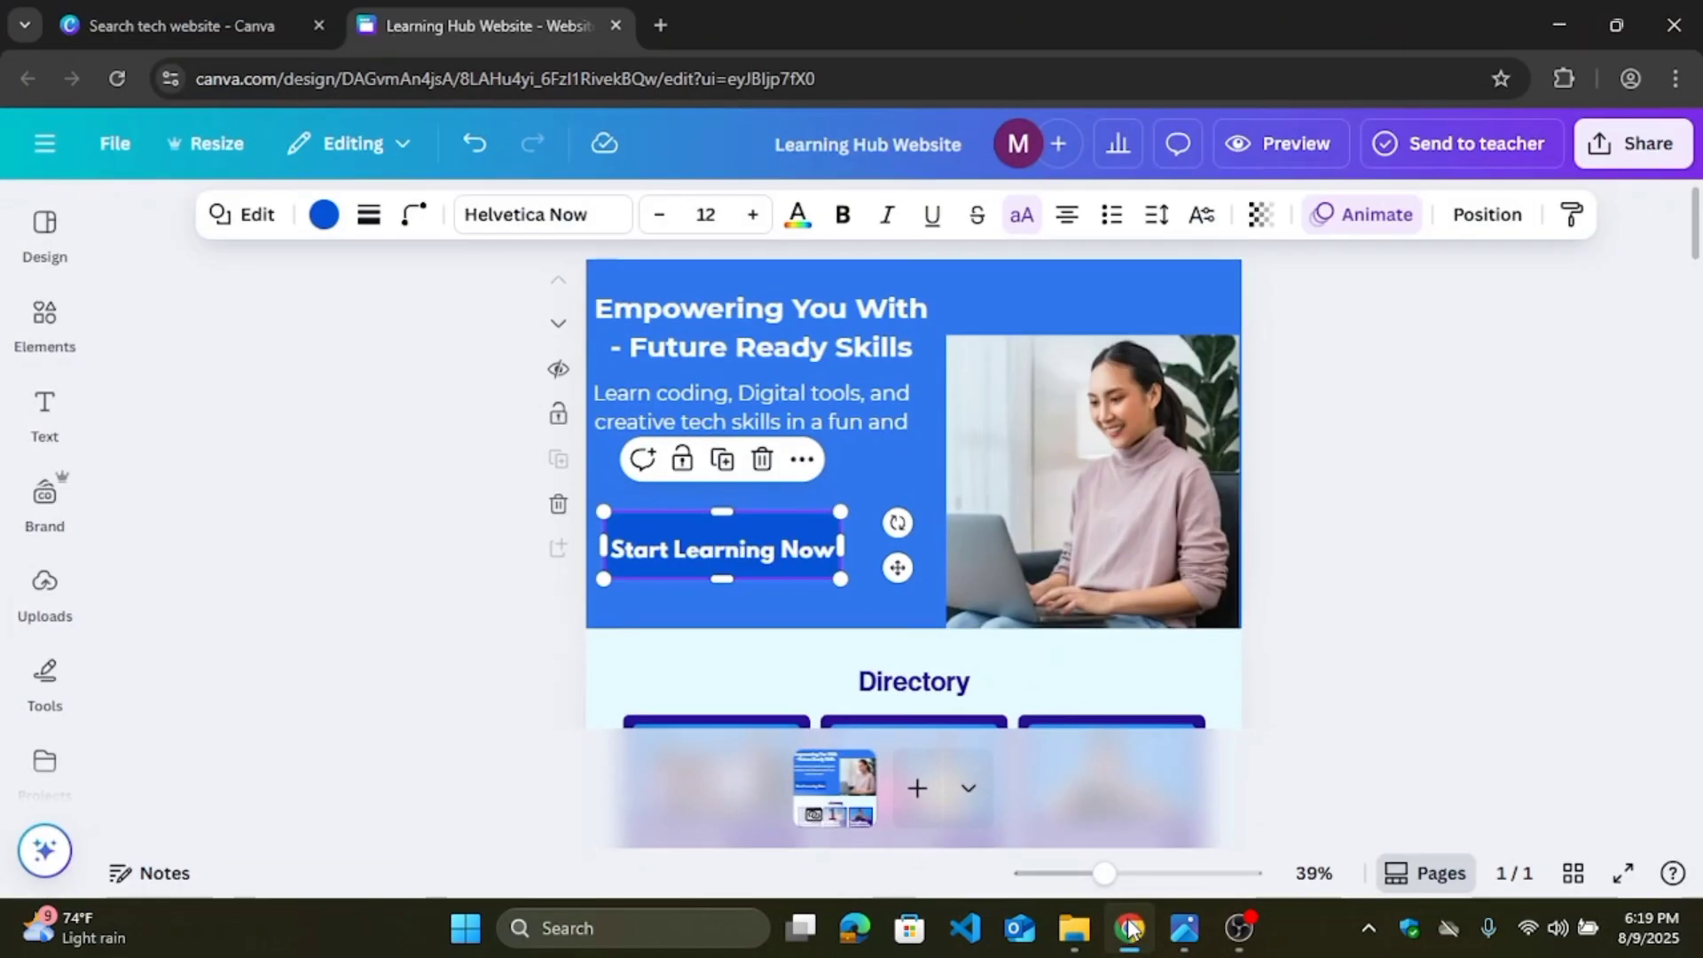
# Step: Reduce the hero headline's font size to 41, shift it up, and narrow its text box so it wraps onto three lines
pyautogui.click(770, 334)
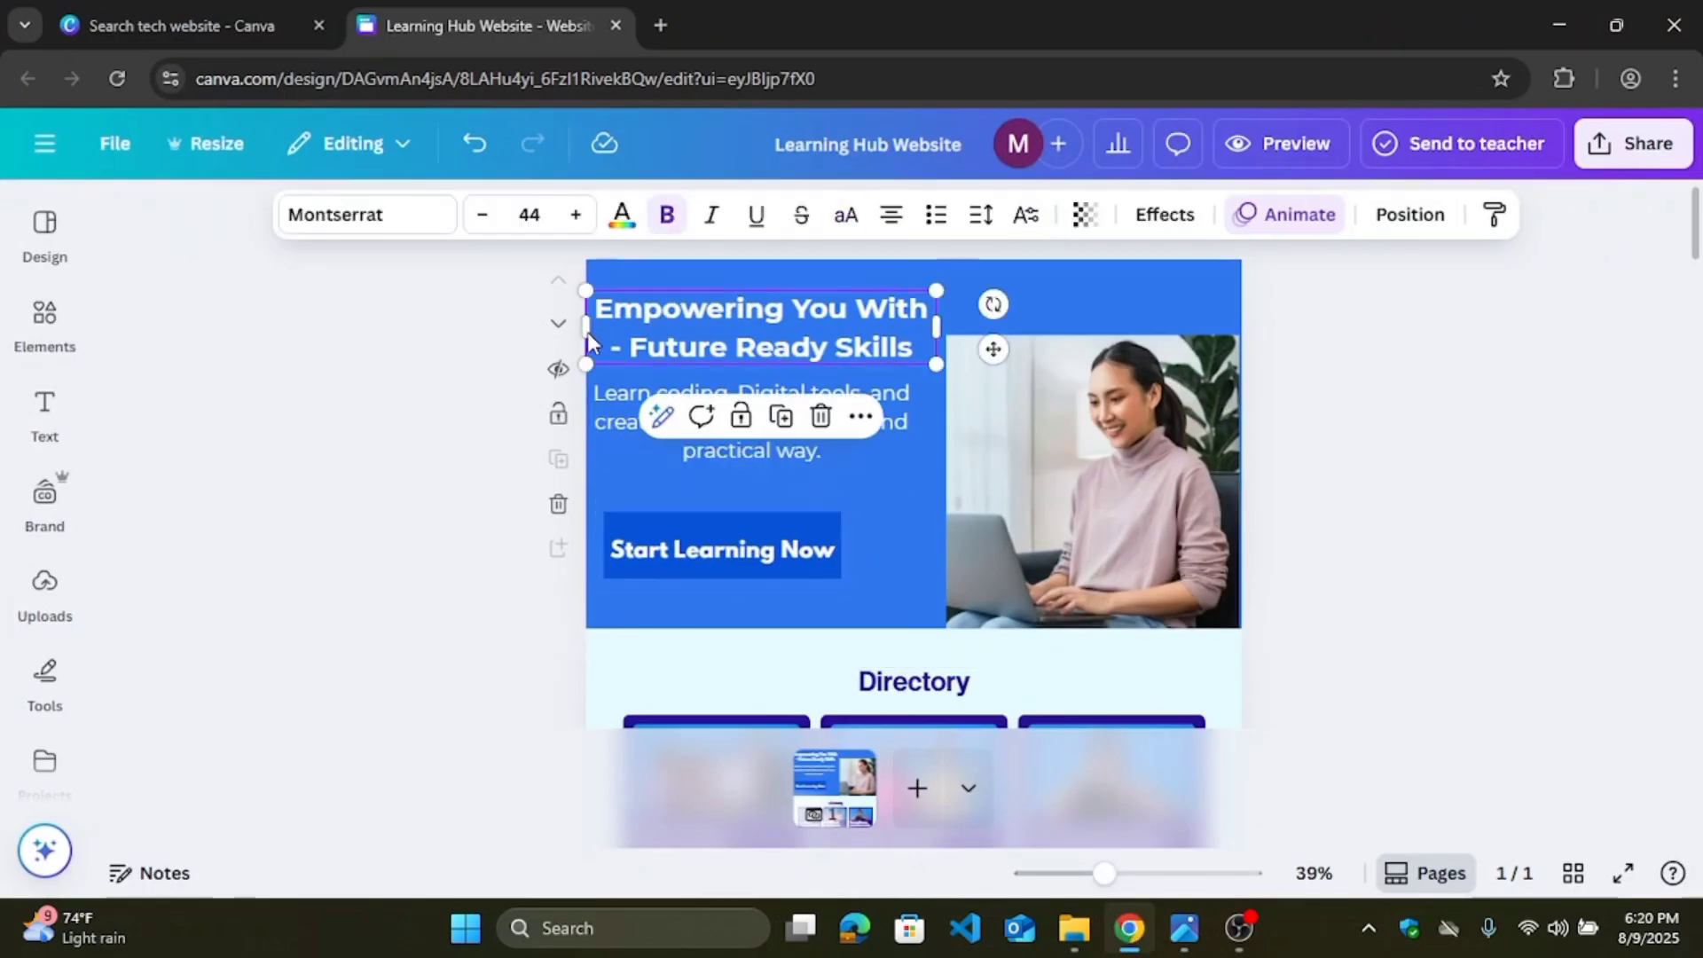
pyautogui.moveTo(582, 331); pyautogui.dragTo(604, 329)
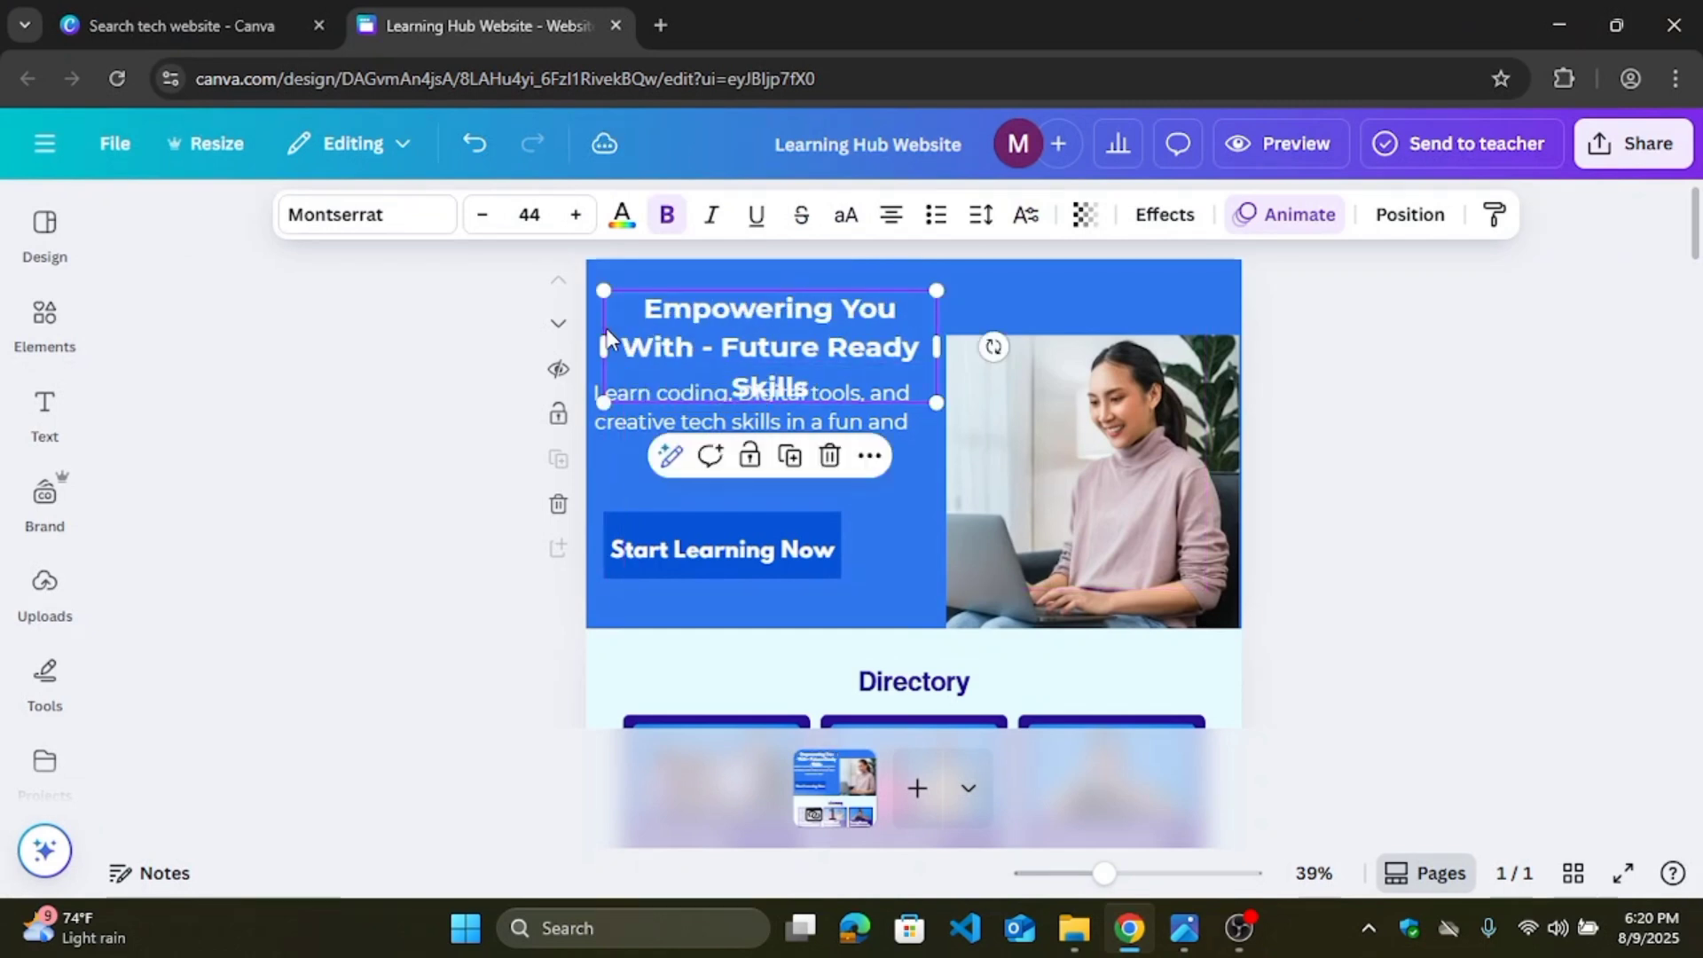
pyautogui.moveTo(849, 341); pyautogui.dragTo(825, 317)
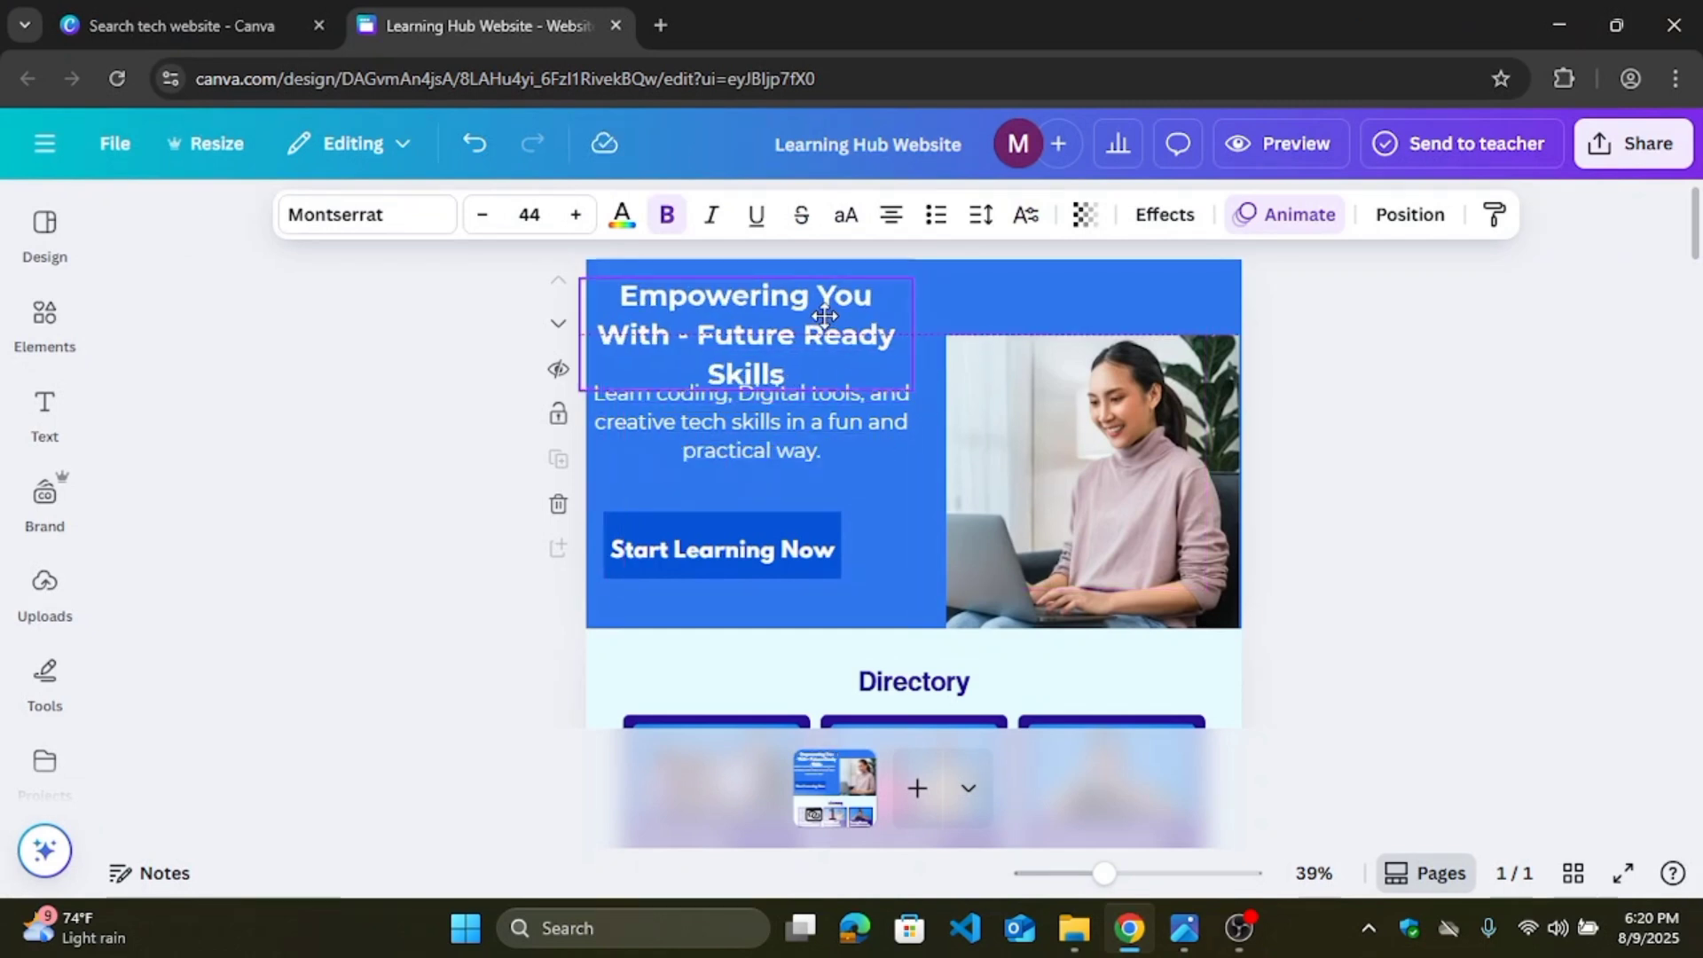
pyautogui.click(483, 216)
pyautogui.click(483, 215)
pyautogui.click(484, 216)
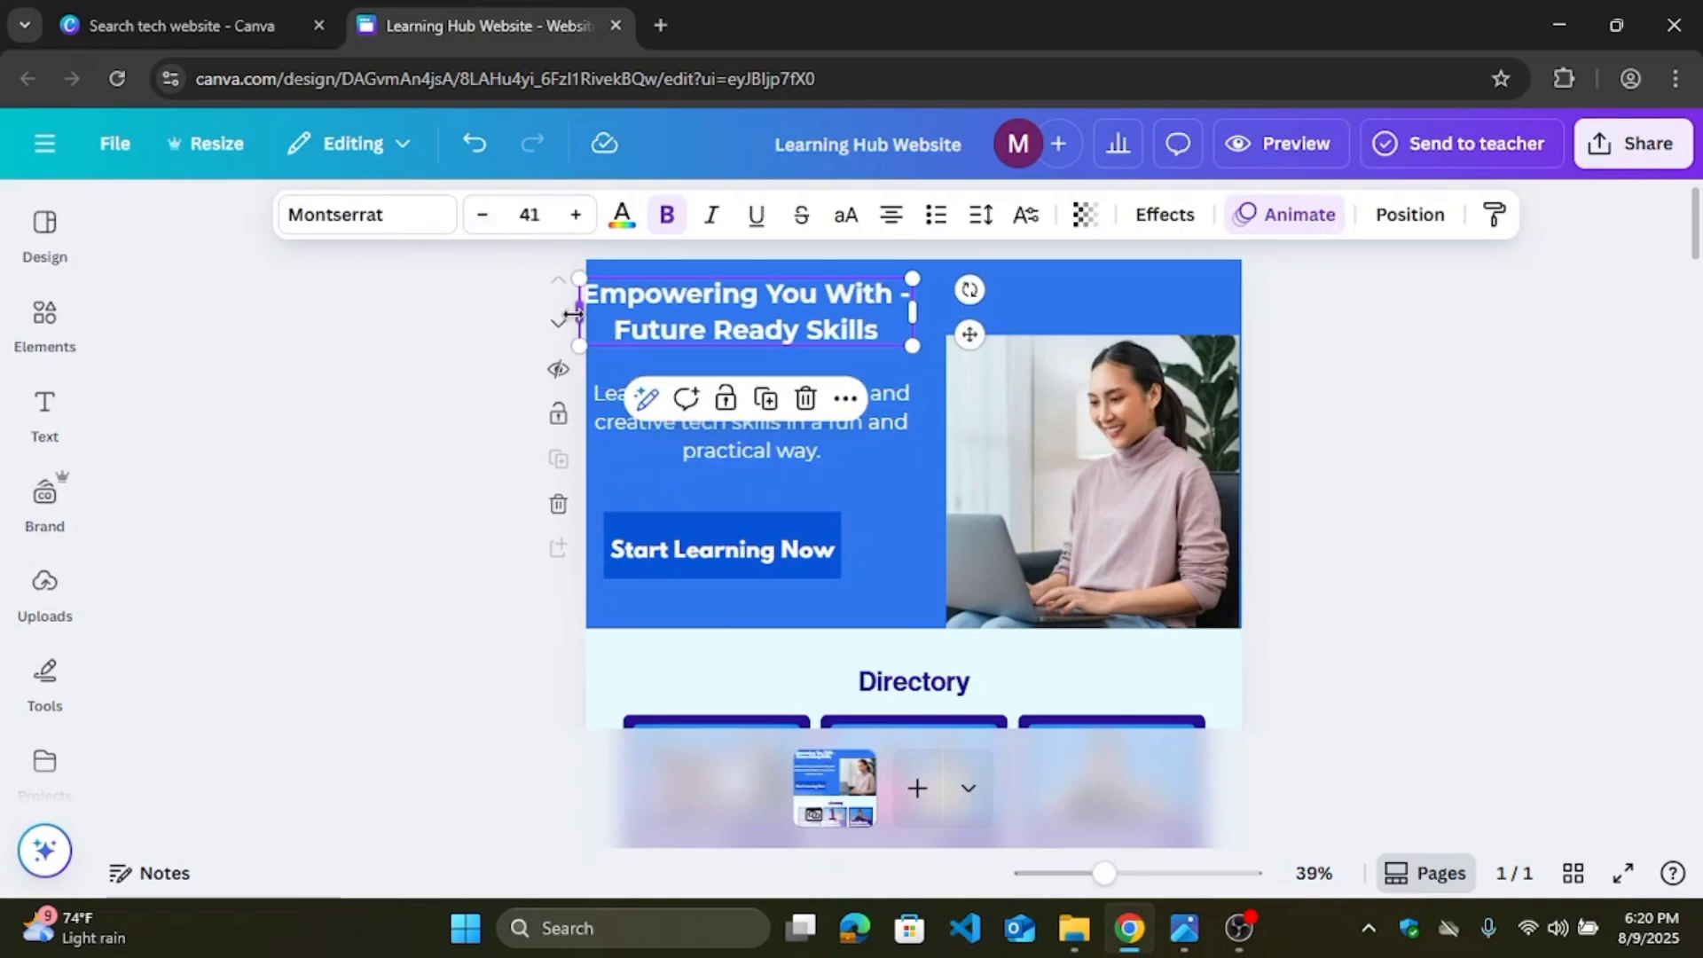
pyautogui.moveTo(581, 315)
pyautogui.mouseDown()
pyautogui.moveTo(626, 343)
pyautogui.moveTo(592, 344)
pyautogui.mouseUp()
pyautogui.click(1041, 284)
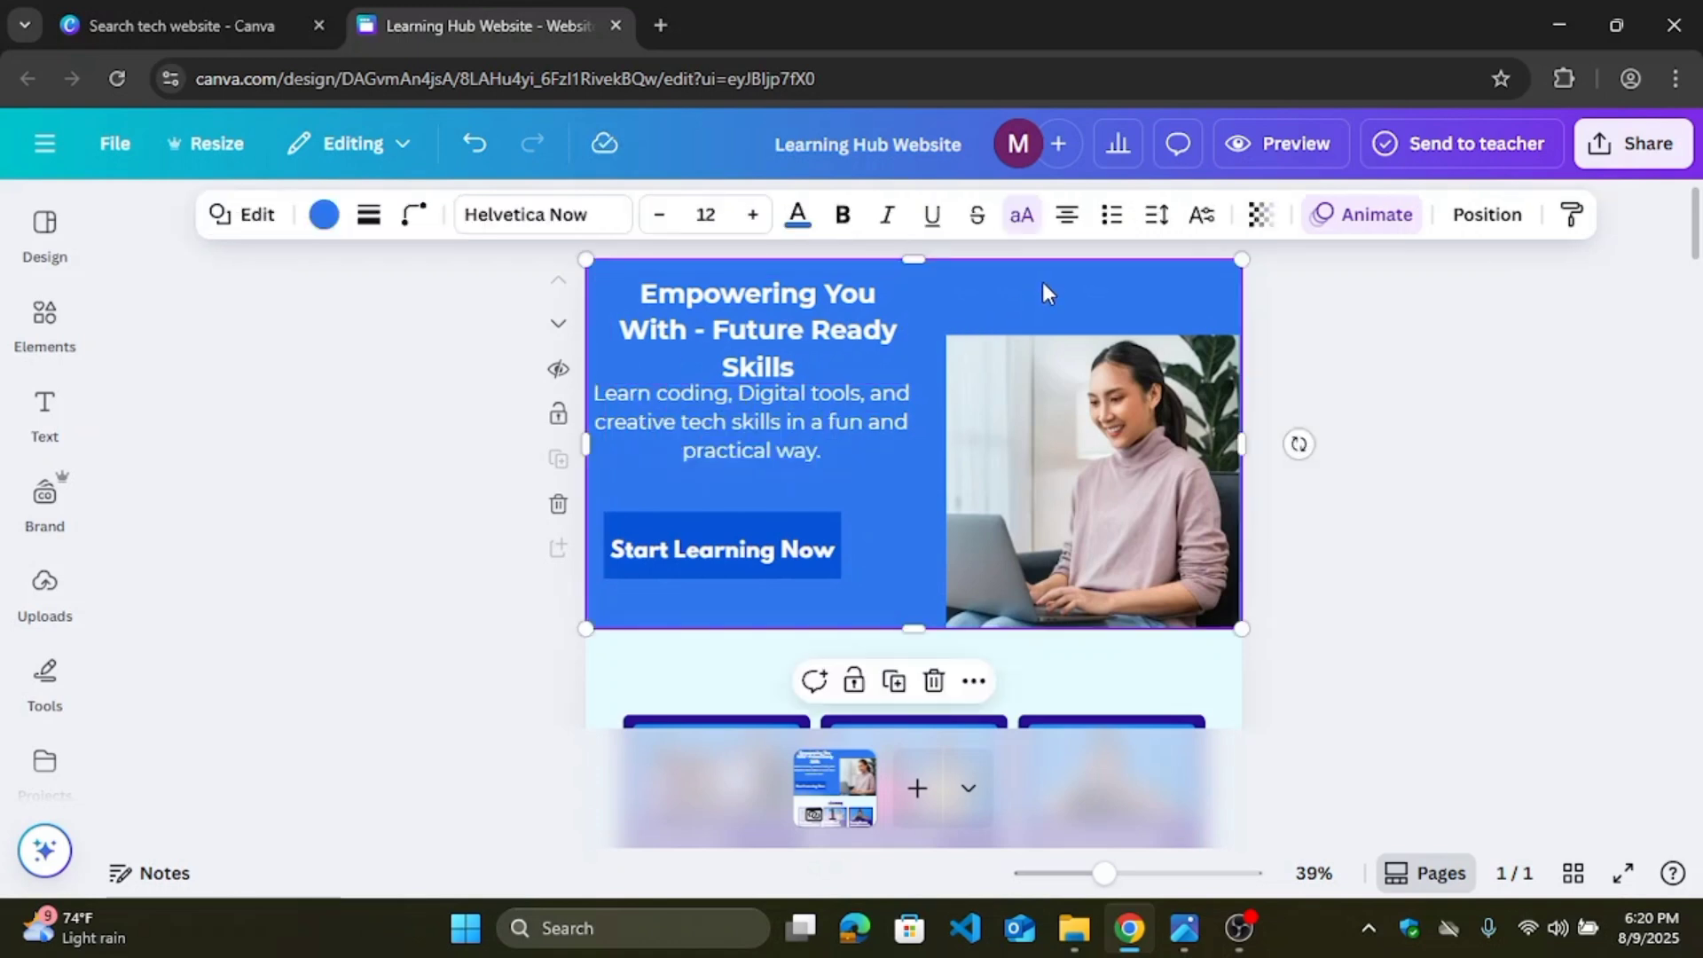
# Step: Shift the "Learn coding" paragraph lower and narrow its text box, and shorten the blue button bar beneath it
pyautogui.click(764, 424)
pyautogui.moveTo(768, 434); pyautogui.dragTo(769, 442)
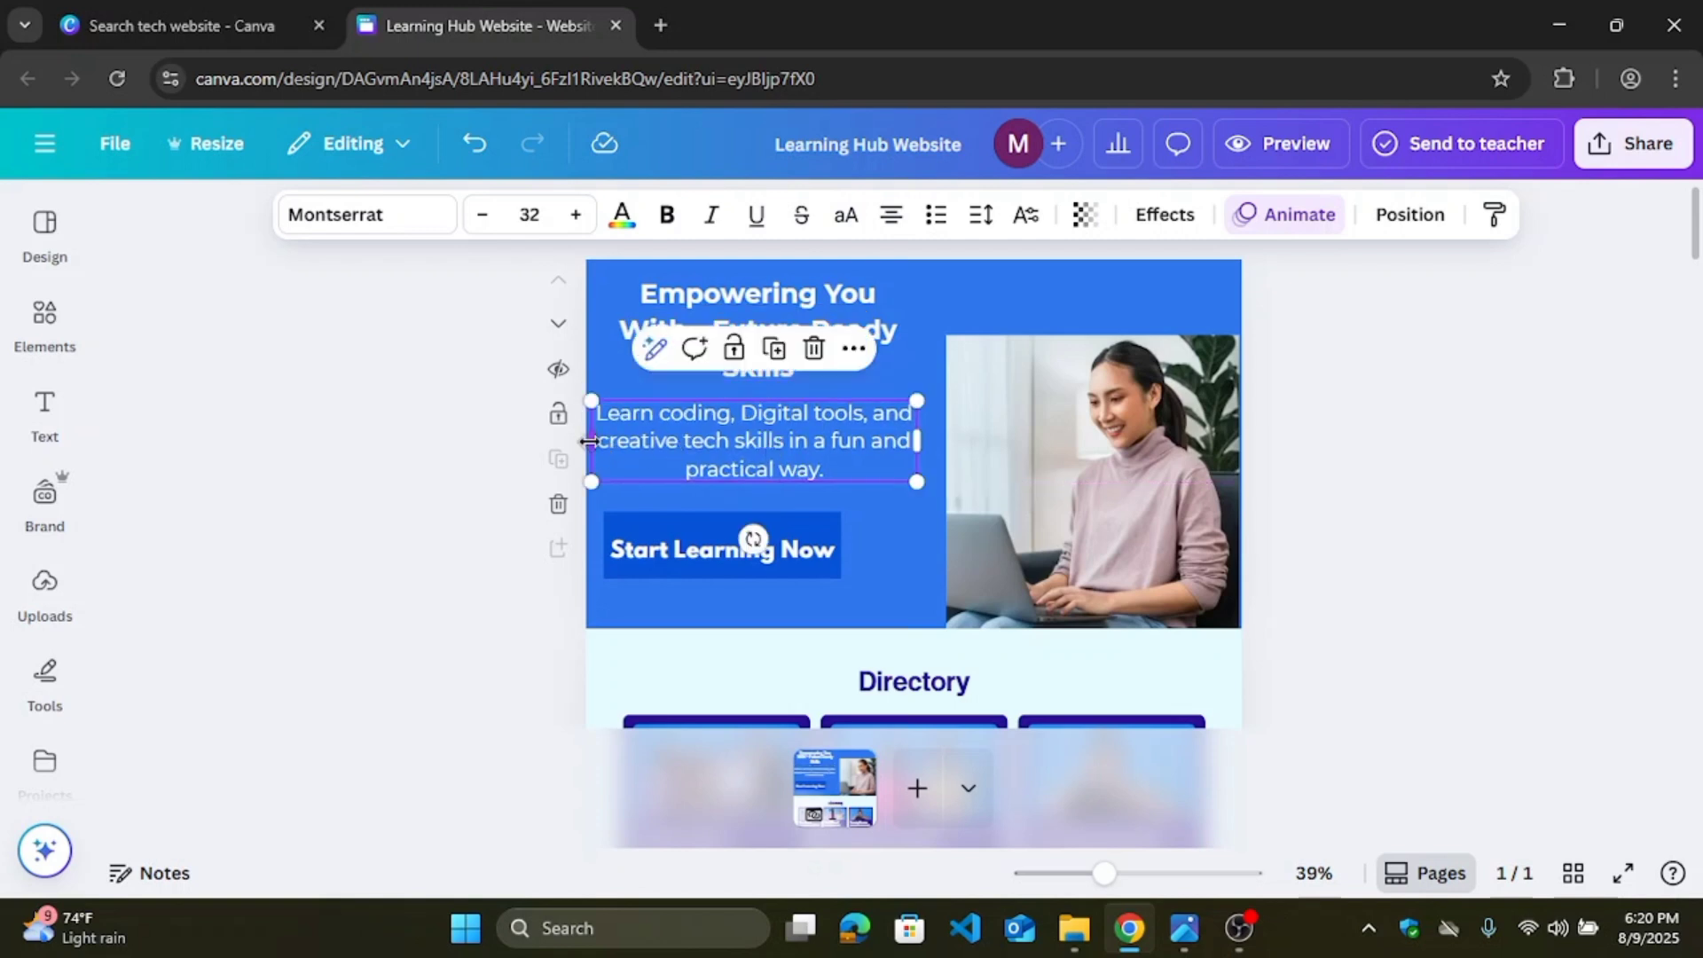
pyautogui.moveTo(592, 441)
pyautogui.mouseDown()
pyautogui.moveTo(627, 437)
pyautogui.moveTo(600, 436)
pyautogui.mouseUp()
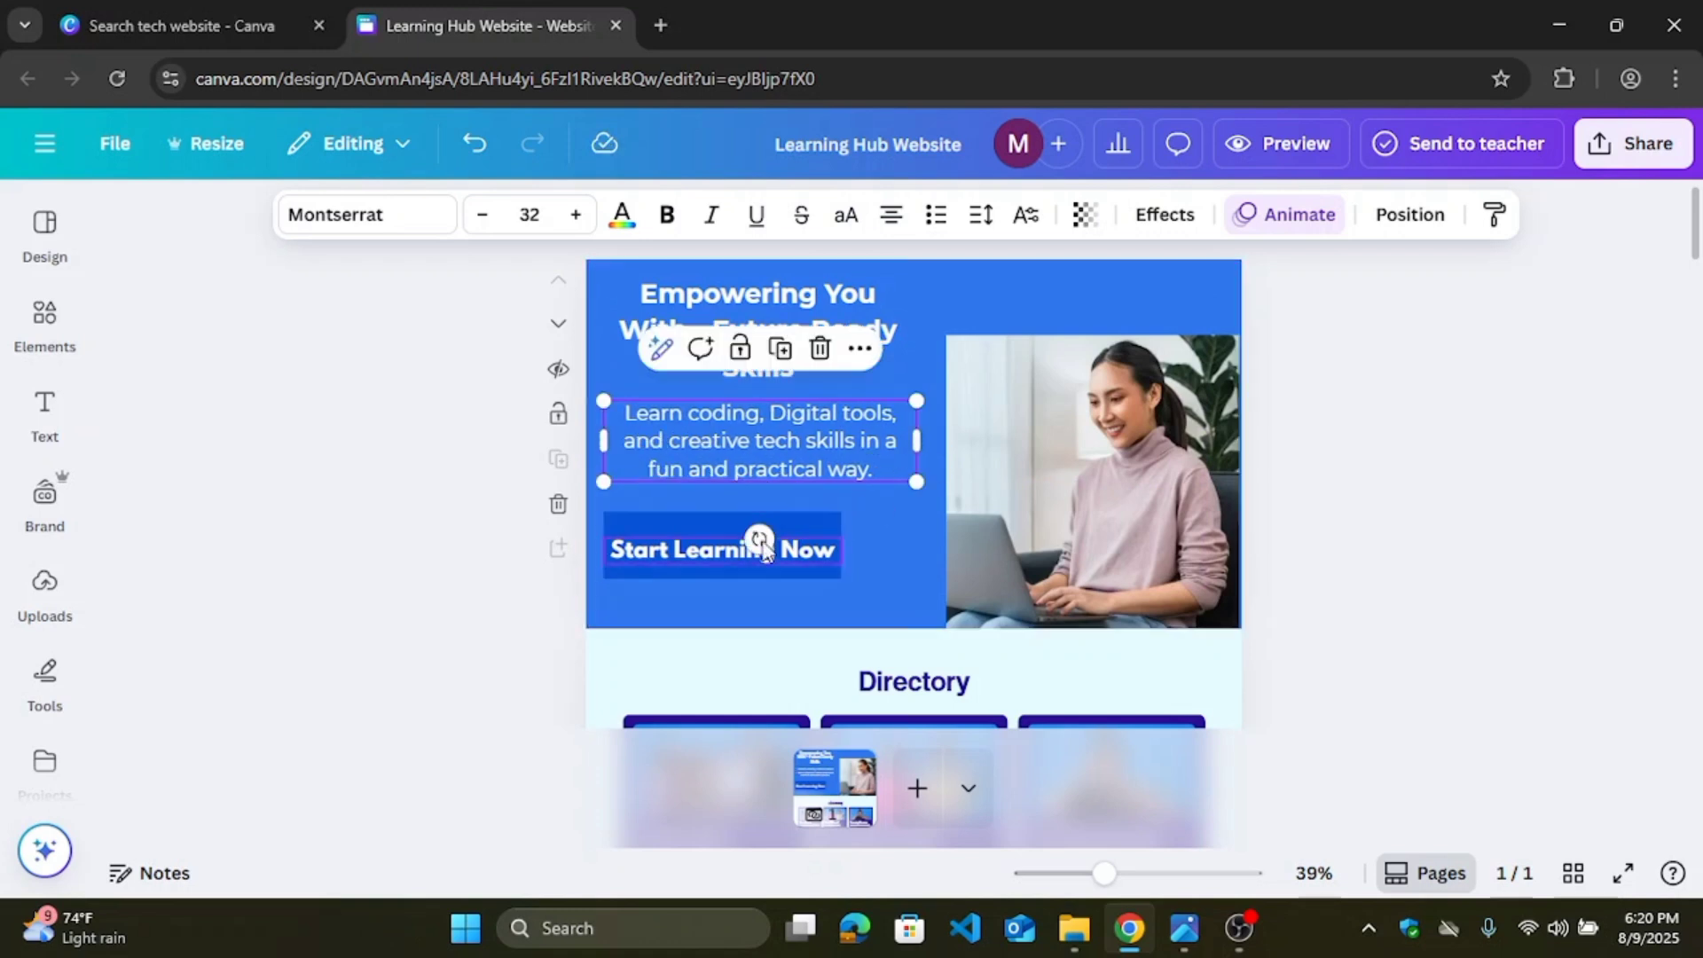
pyautogui.click(715, 539)
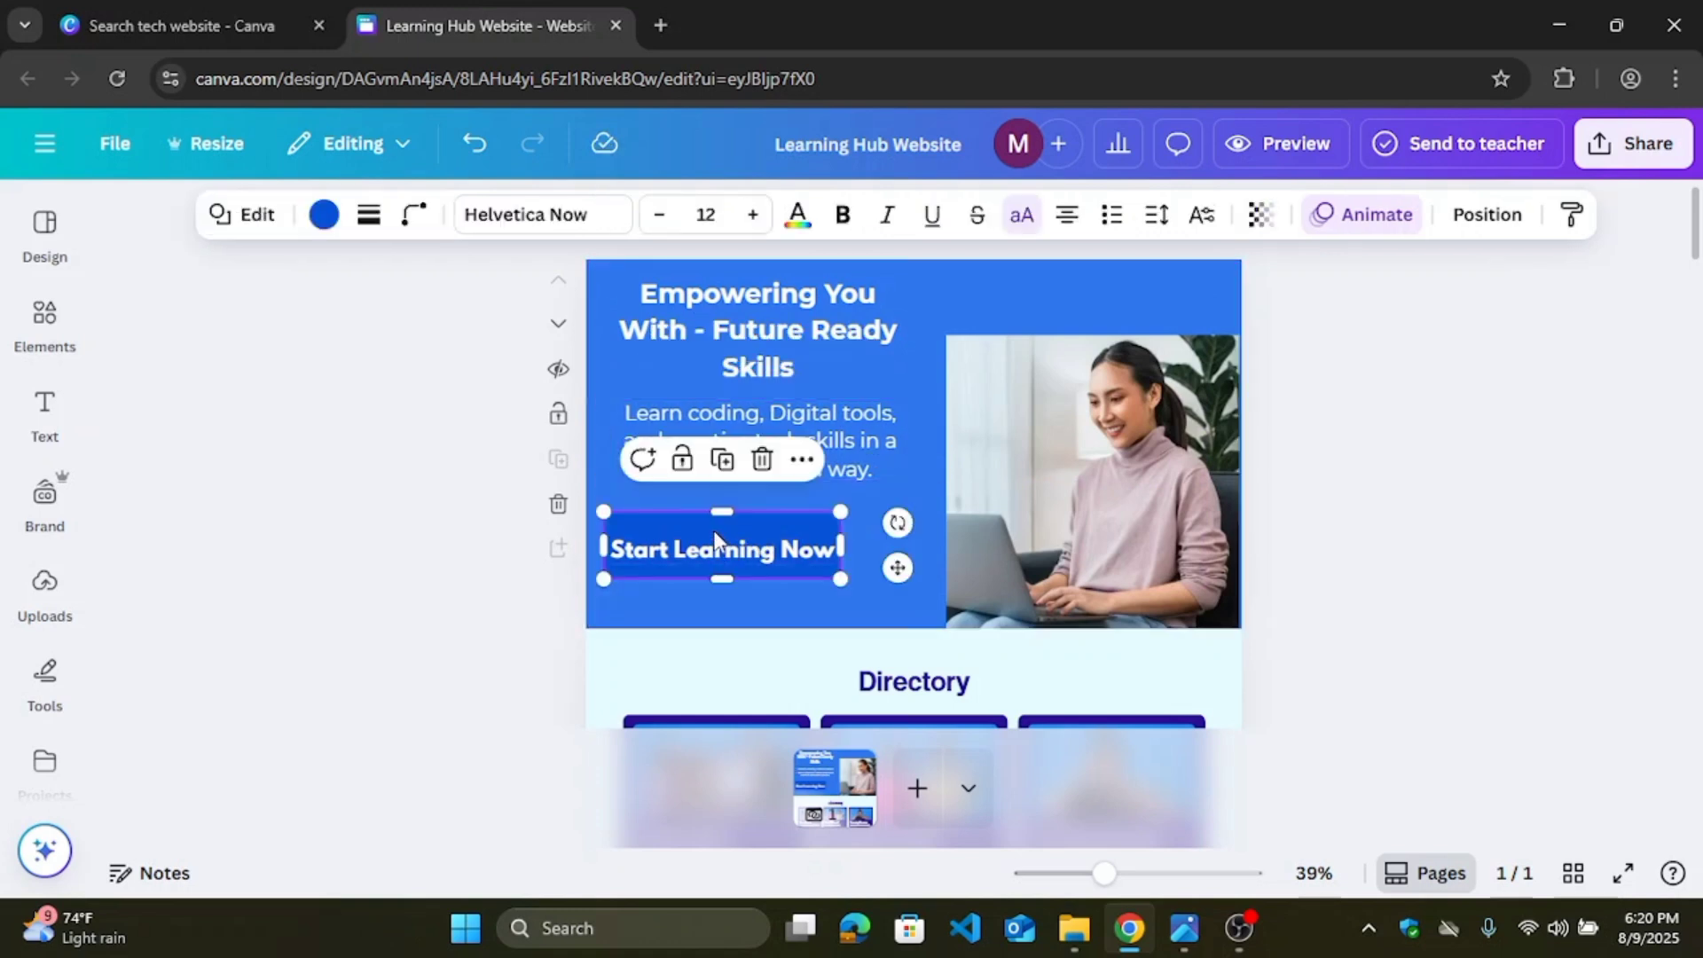
pyautogui.moveTo(820, 546); pyautogui.dragTo(781, 545)
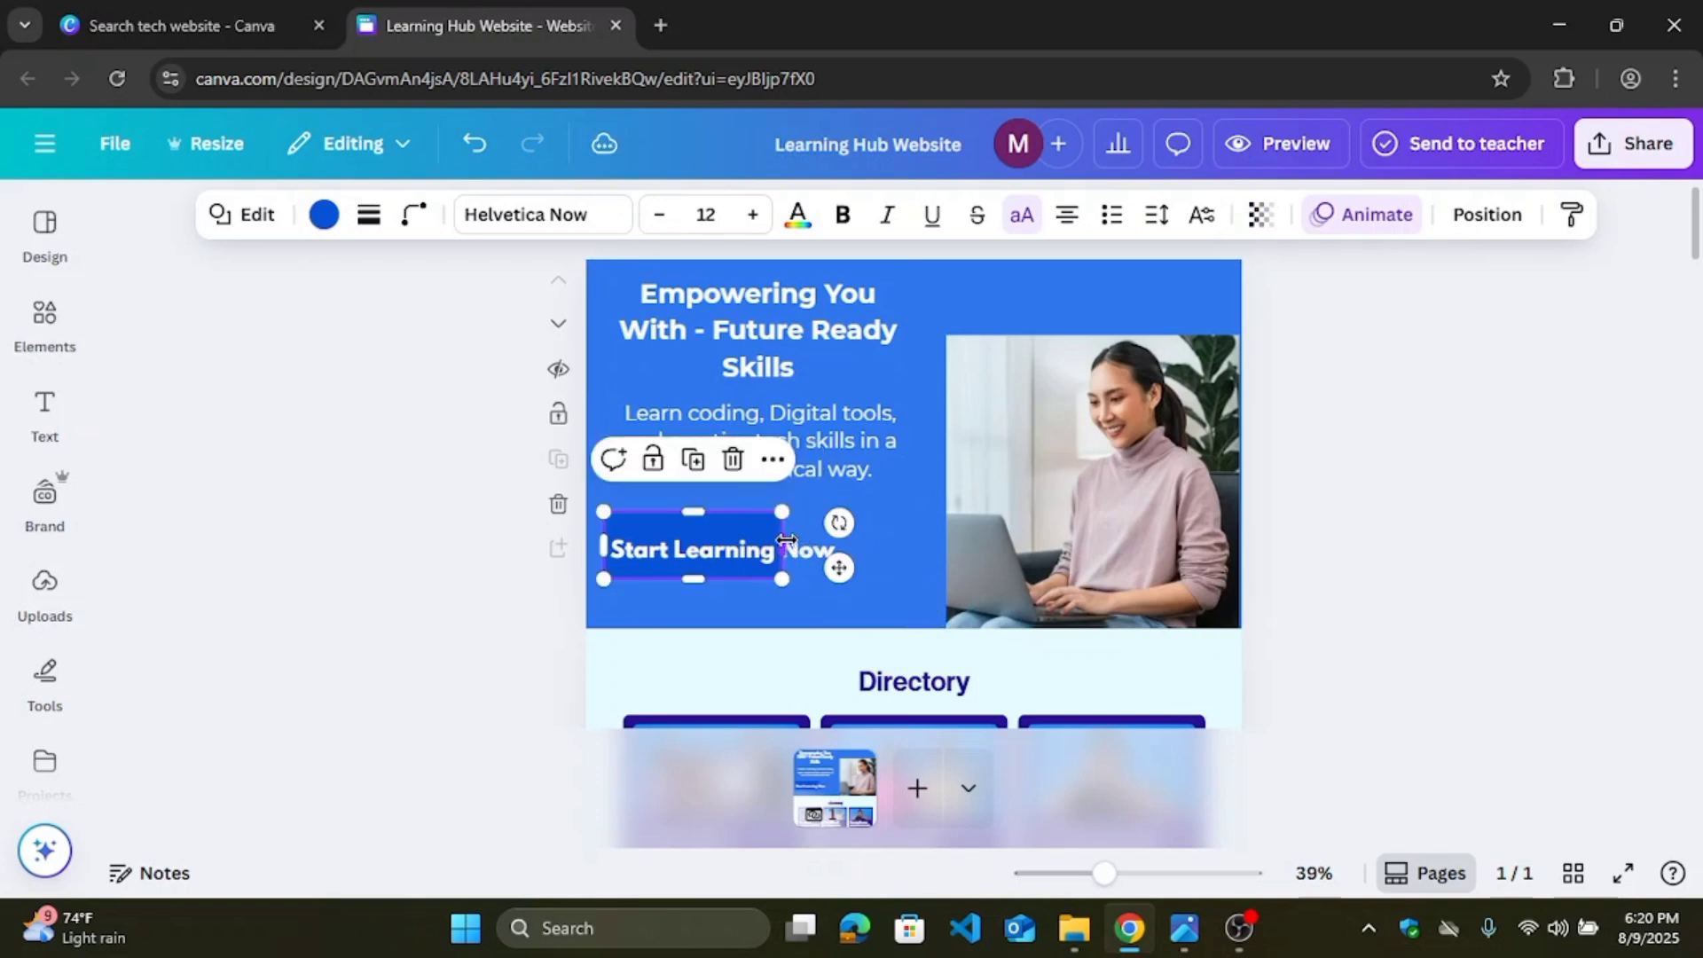
# Step: Shrink the hero photo slightly and move it into the lower-right corner of the blue section
pyautogui.click(1029, 506)
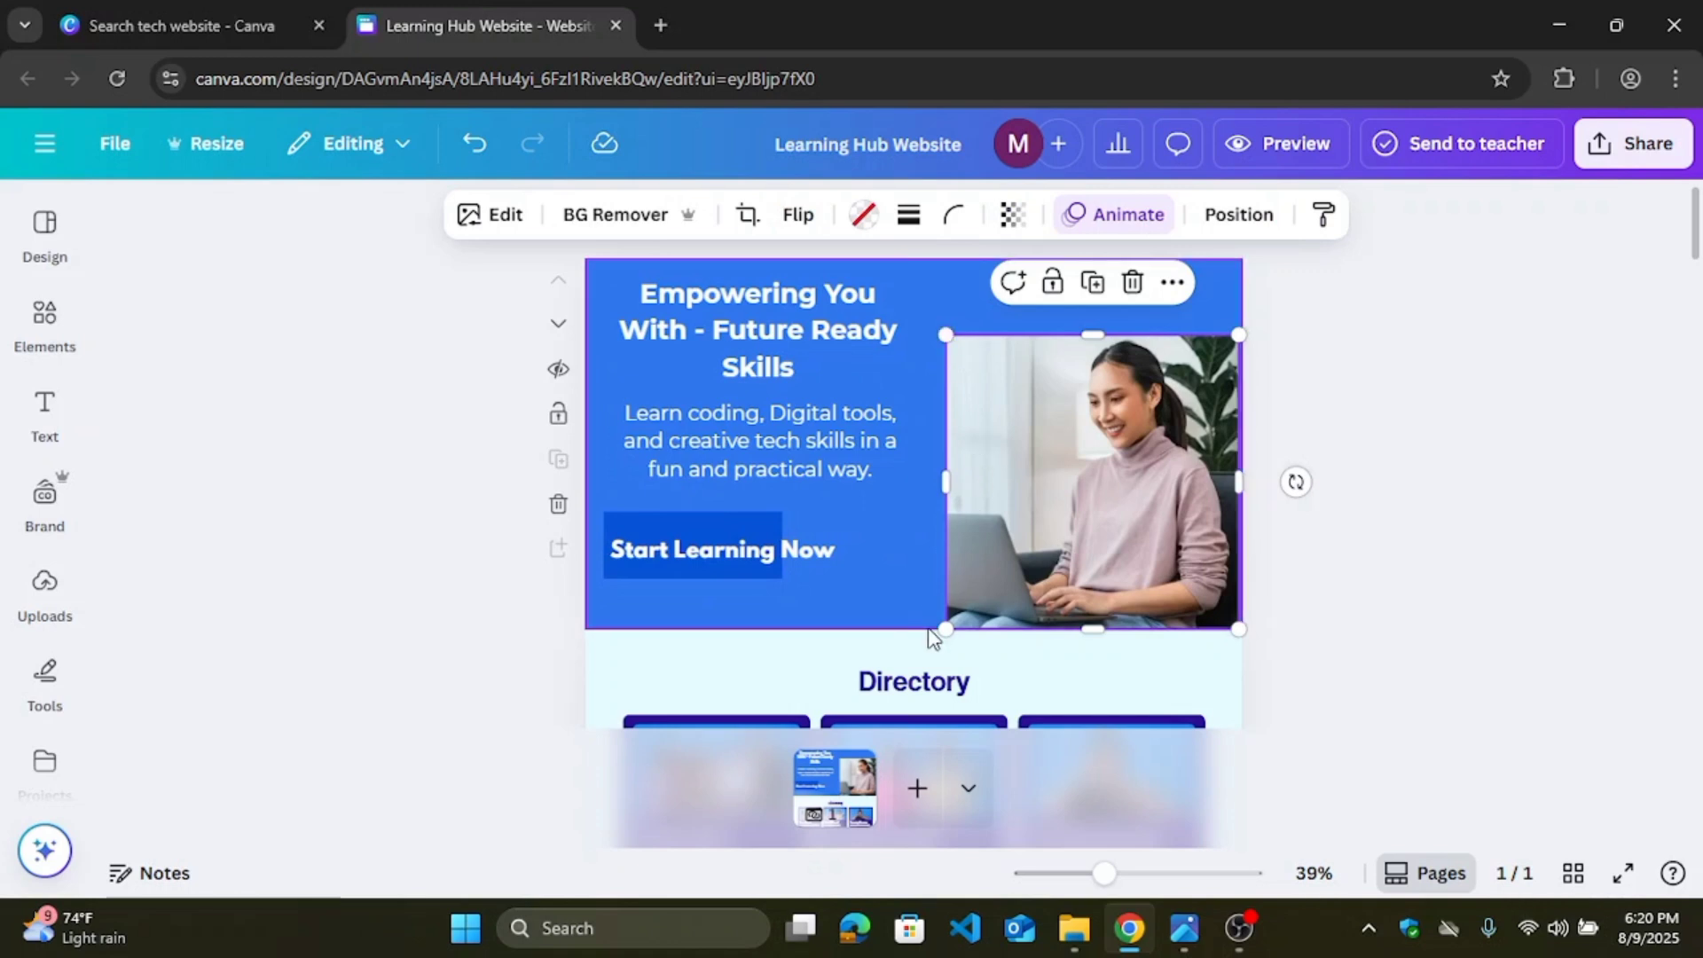
pyautogui.moveTo(954, 627); pyautogui.dragTo(980, 619)
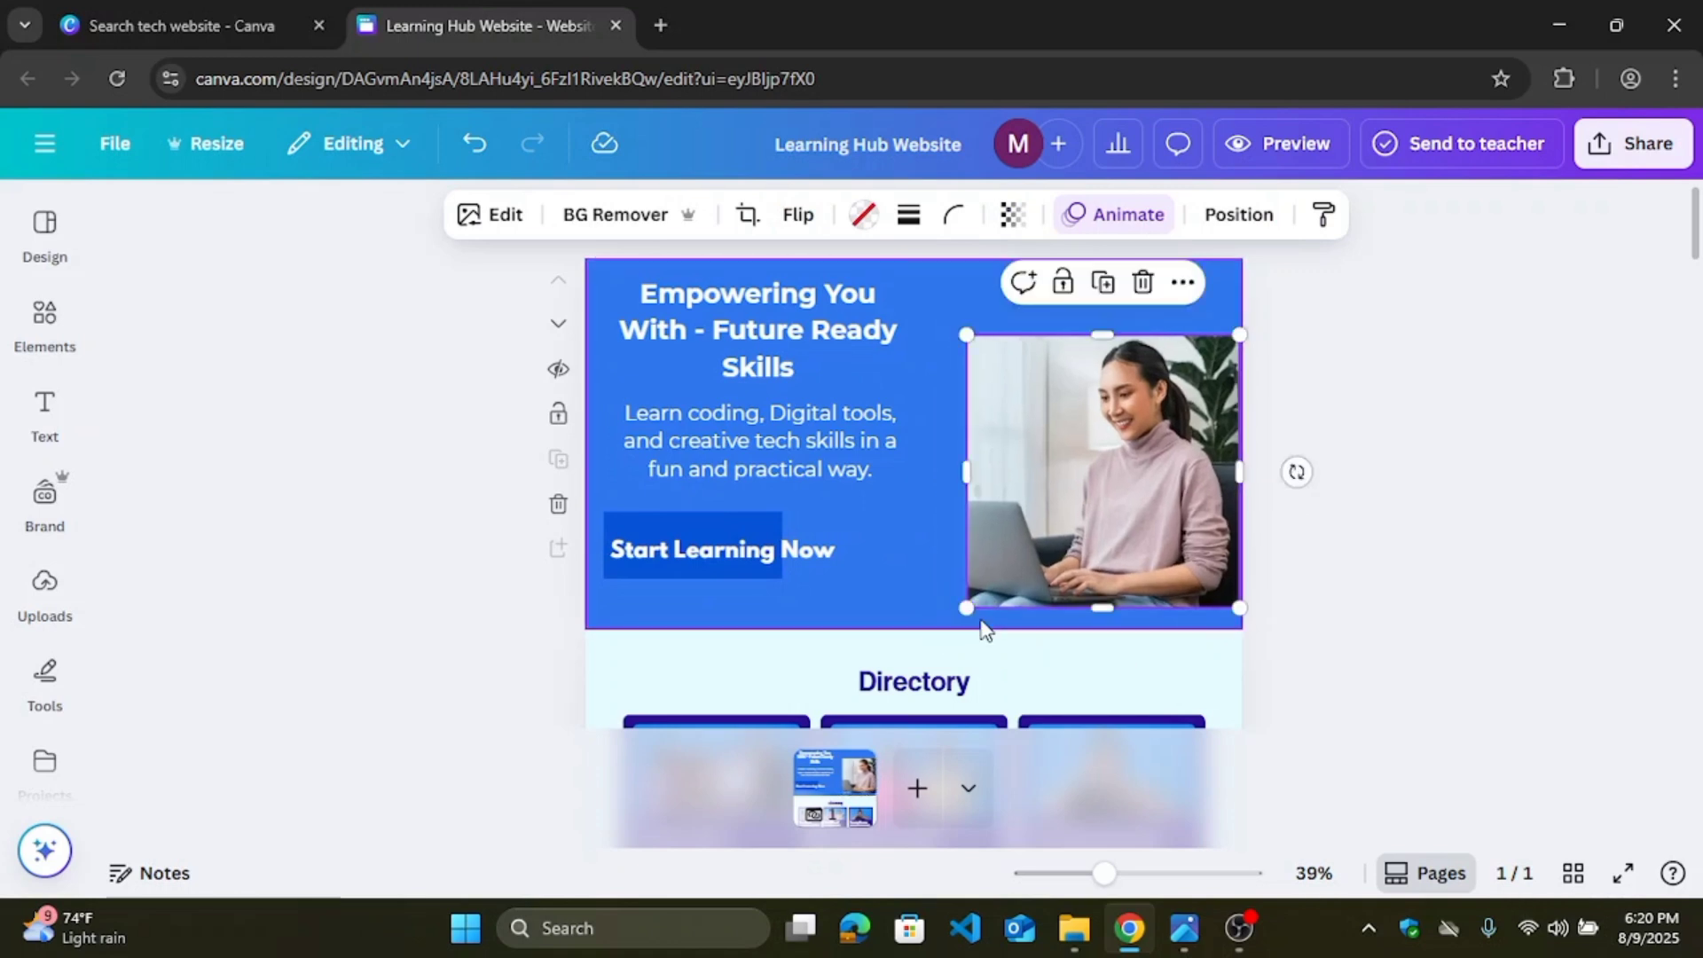
pyautogui.moveTo(1076, 541); pyautogui.dragTo(1086, 538)
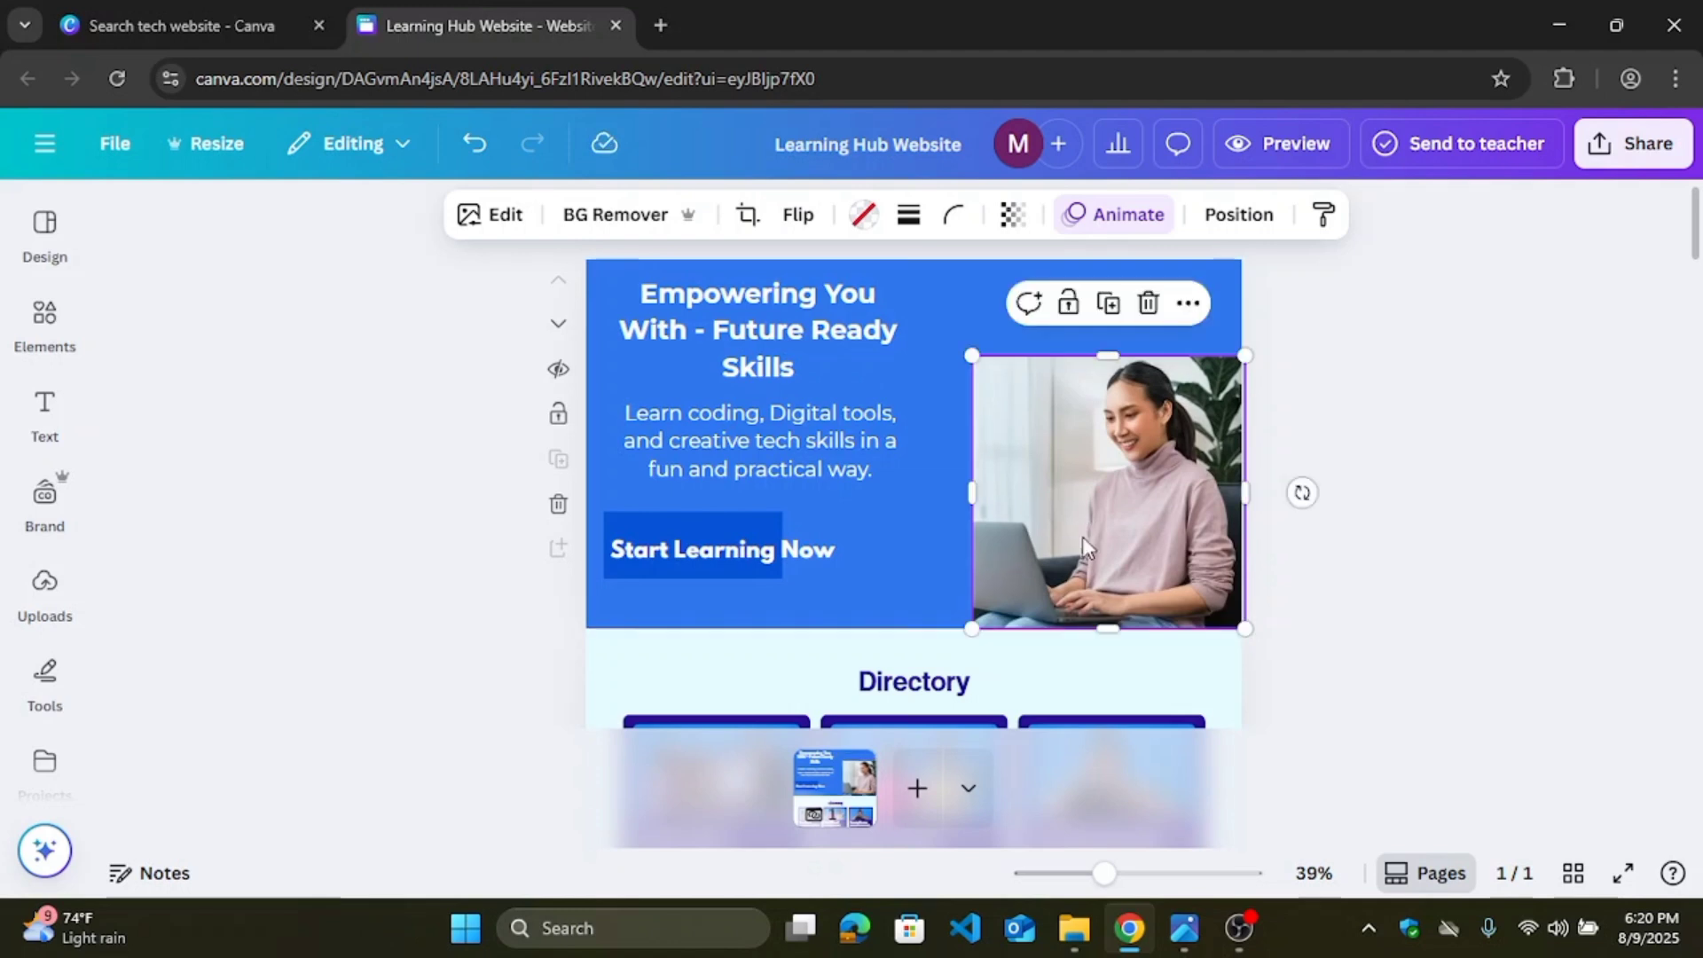
# Step: Set the "Start Learning Now" font size to 28 and narrow its text box to fit the button bar
pyautogui.click(811, 550)
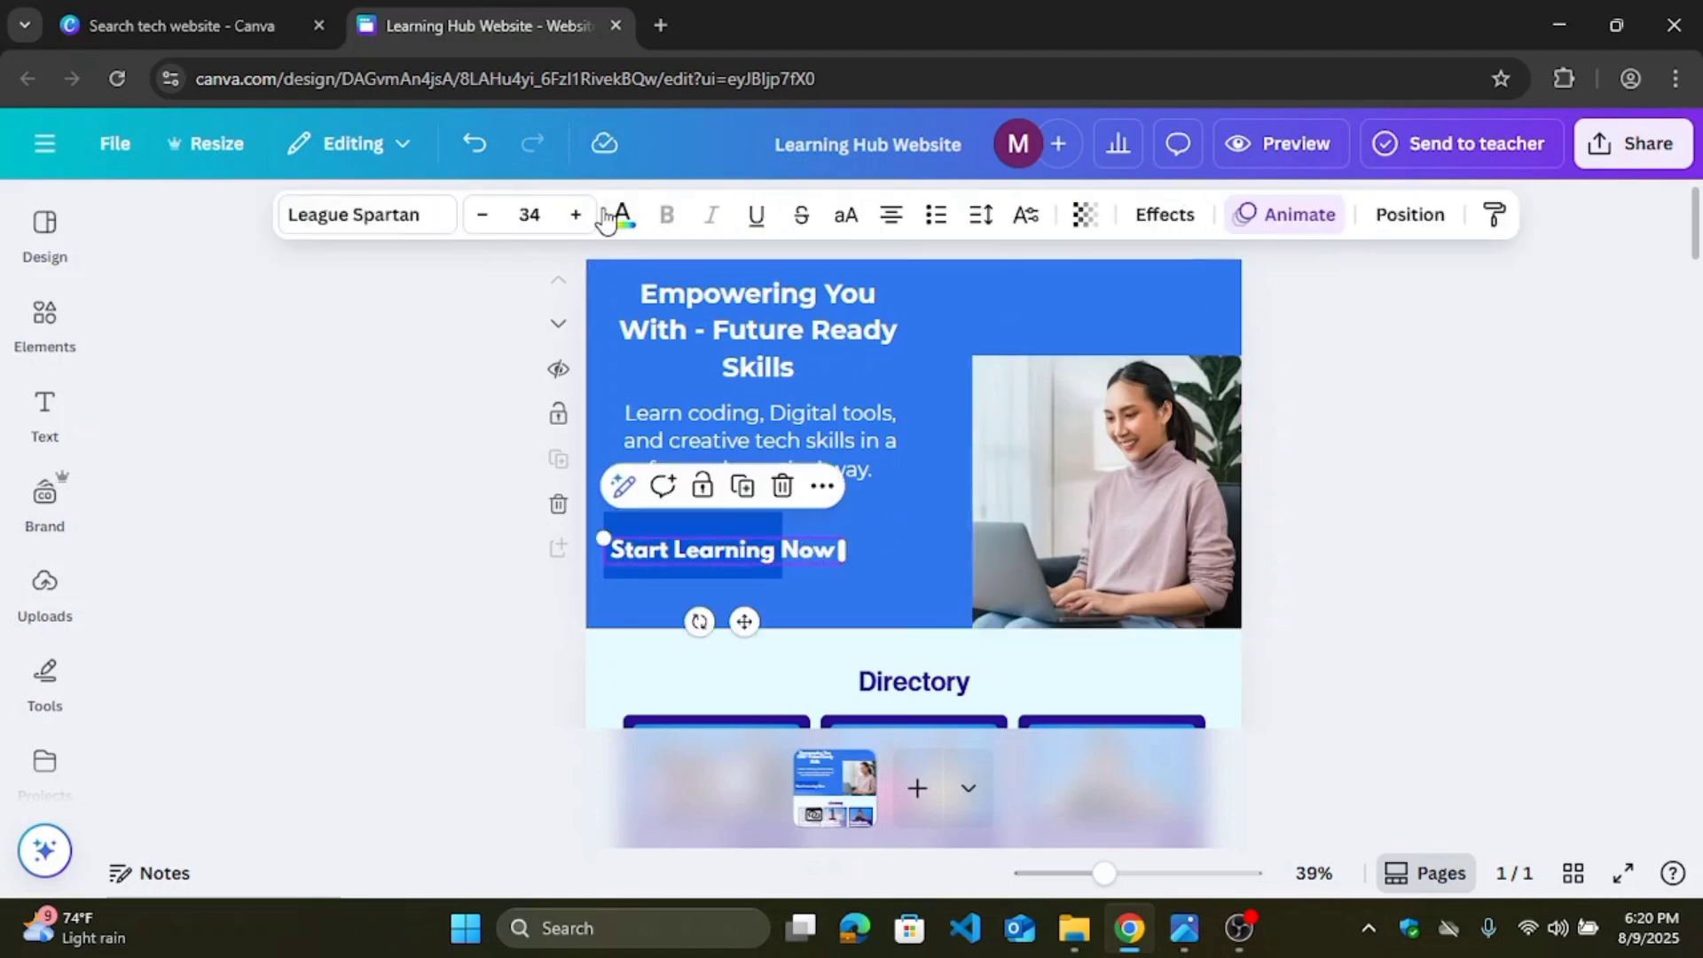
pyautogui.click(483, 219)
pyautogui.click(484, 219)
pyautogui.click(484, 219)
pyautogui.click(483, 219)
pyautogui.click(483, 219)
pyautogui.click(483, 220)
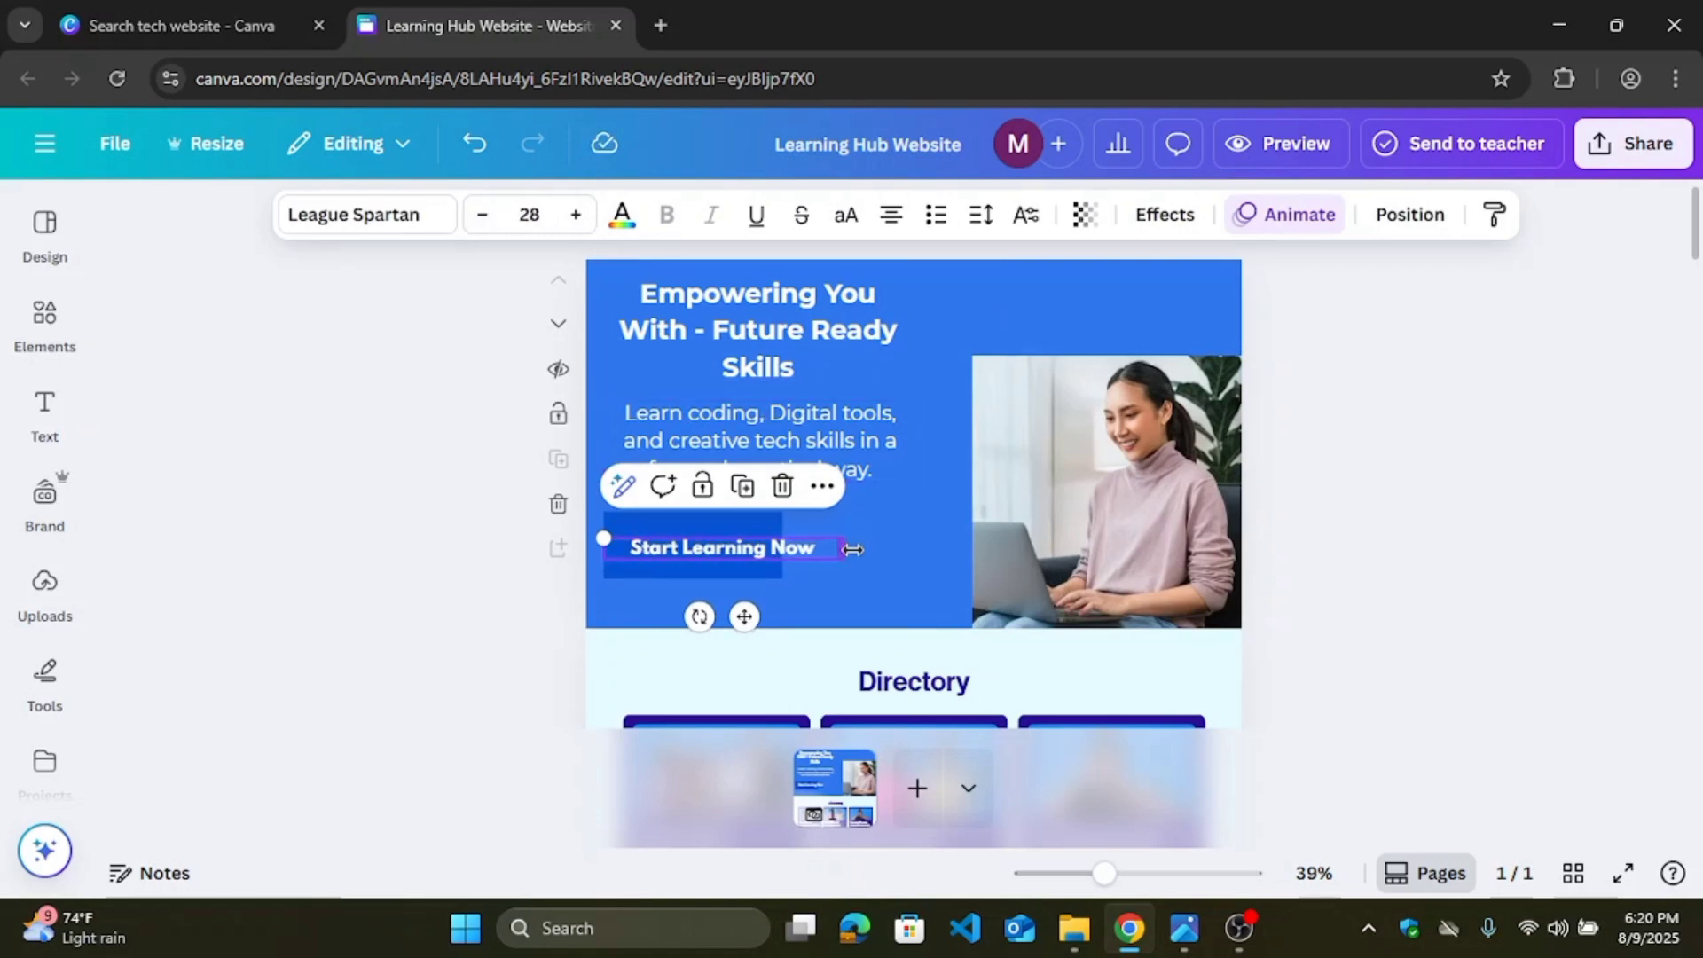
pyautogui.moveTo(851, 550); pyautogui.dragTo(718, 558)
# Step: Nudge the button bar slightly and reduce the "Start Learning Now" font size to 24 so the text fits on one line
pyautogui.click(747, 523)
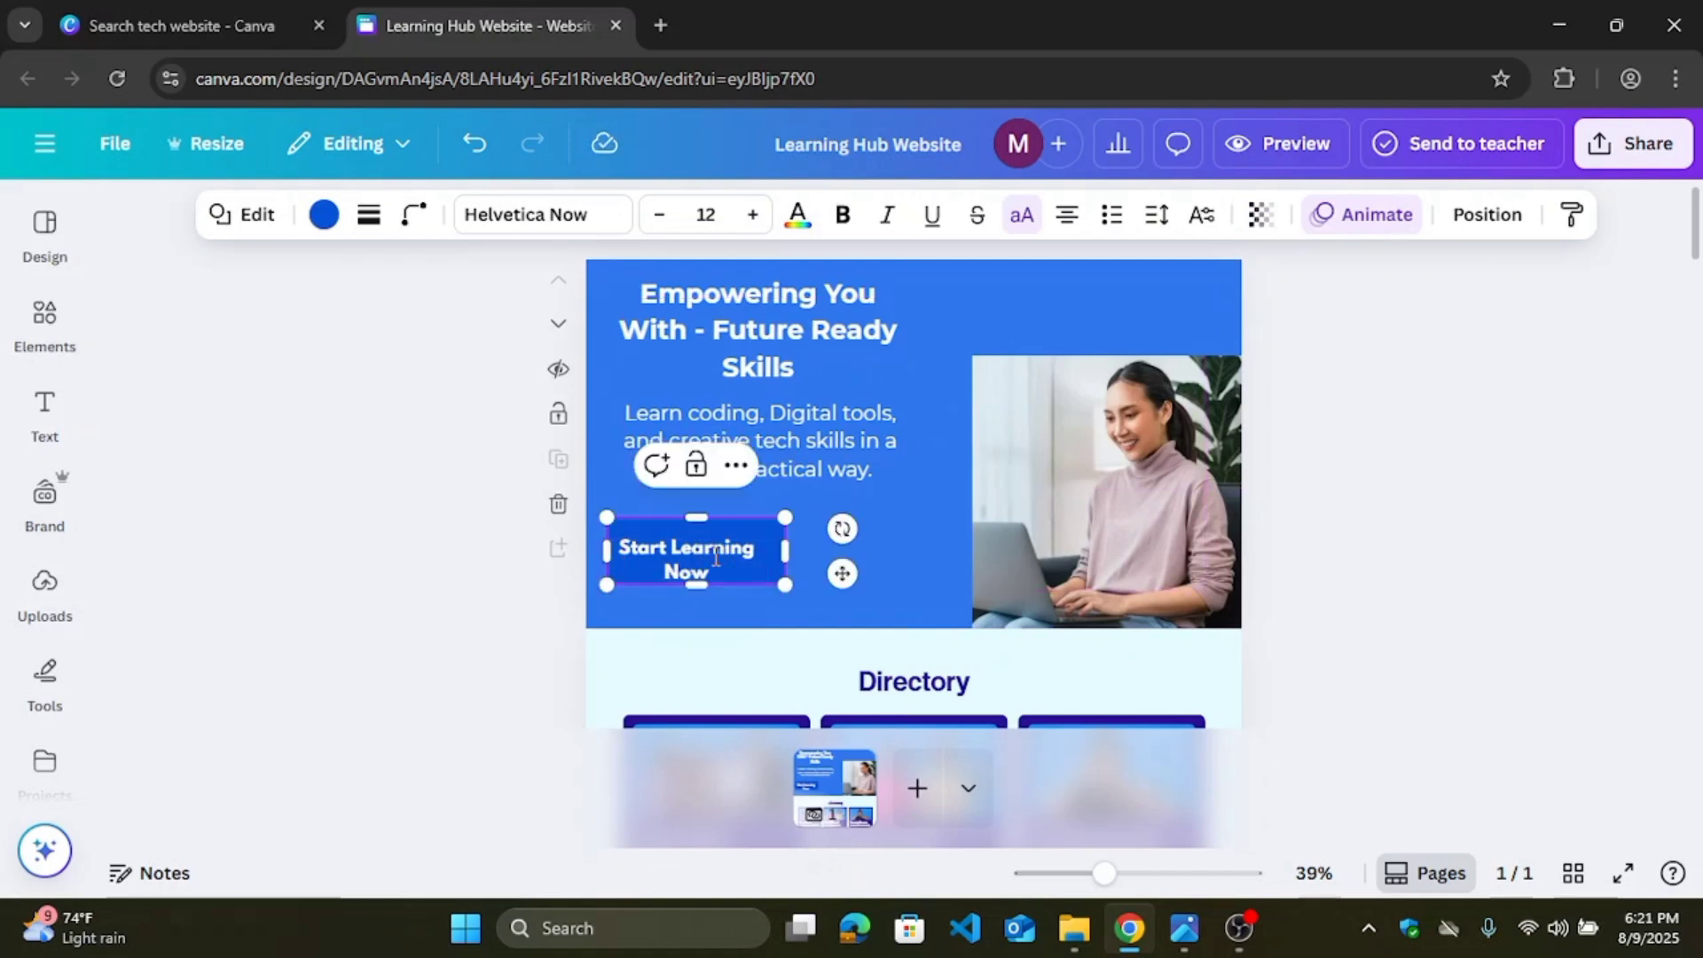
pyautogui.click(922, 547)
pyautogui.click(691, 557)
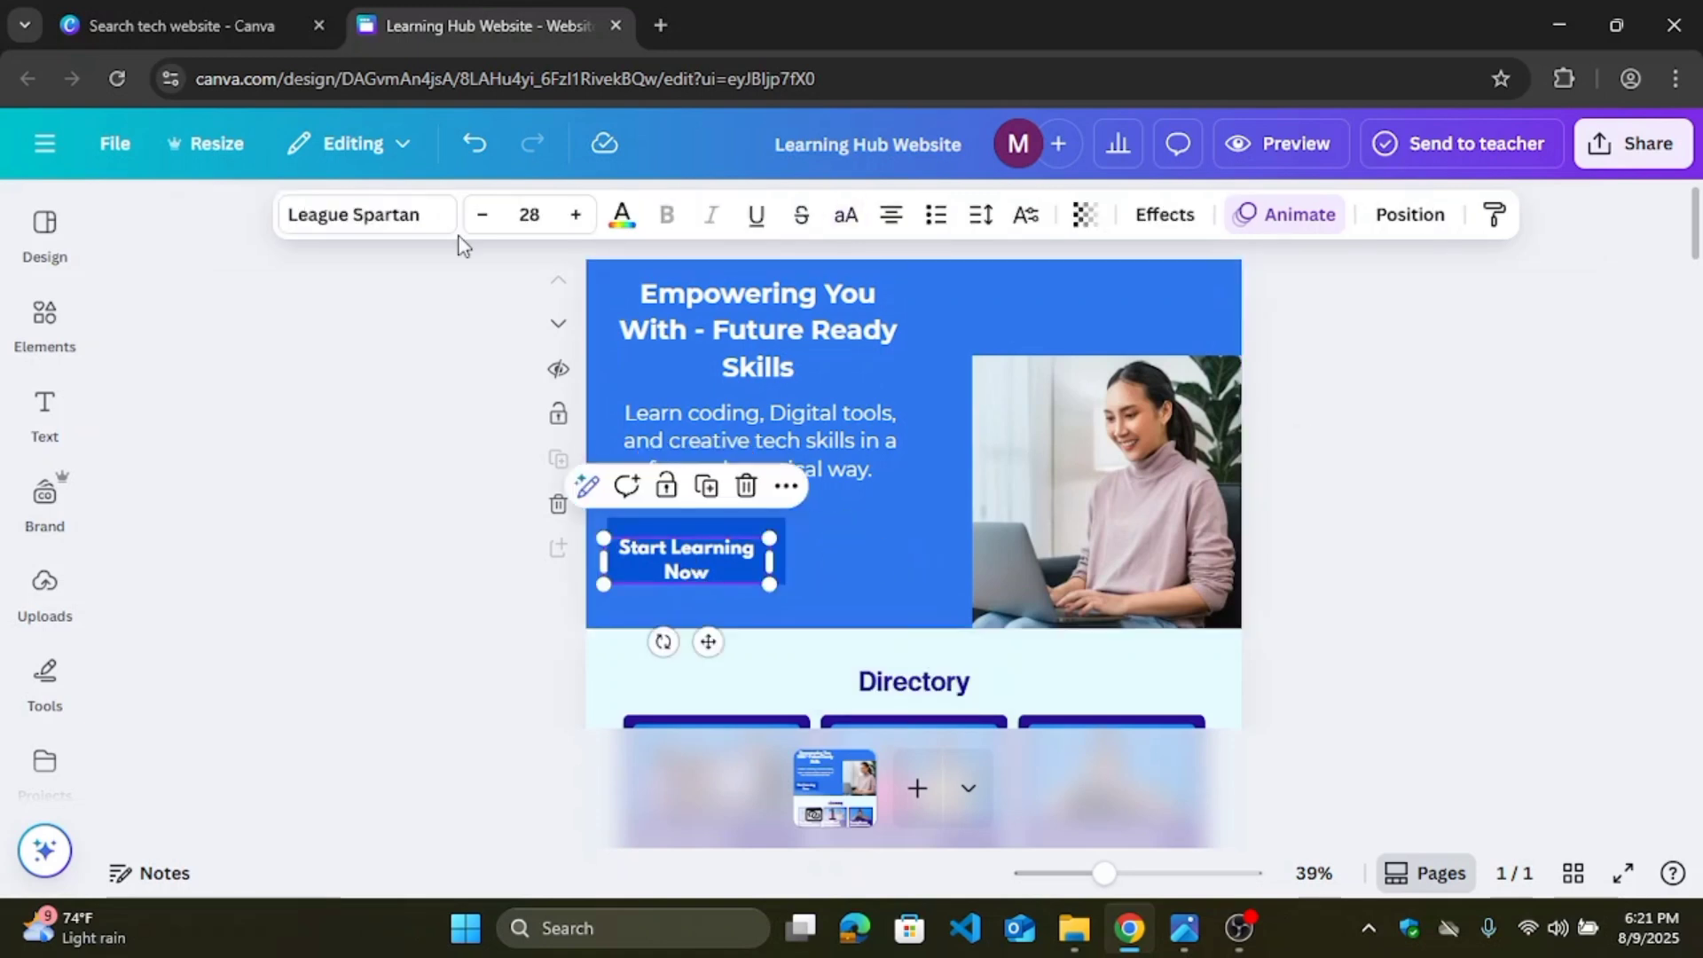
pyautogui.click(480, 215)
pyautogui.click(480, 215)
pyautogui.click(481, 216)
pyautogui.click(481, 217)
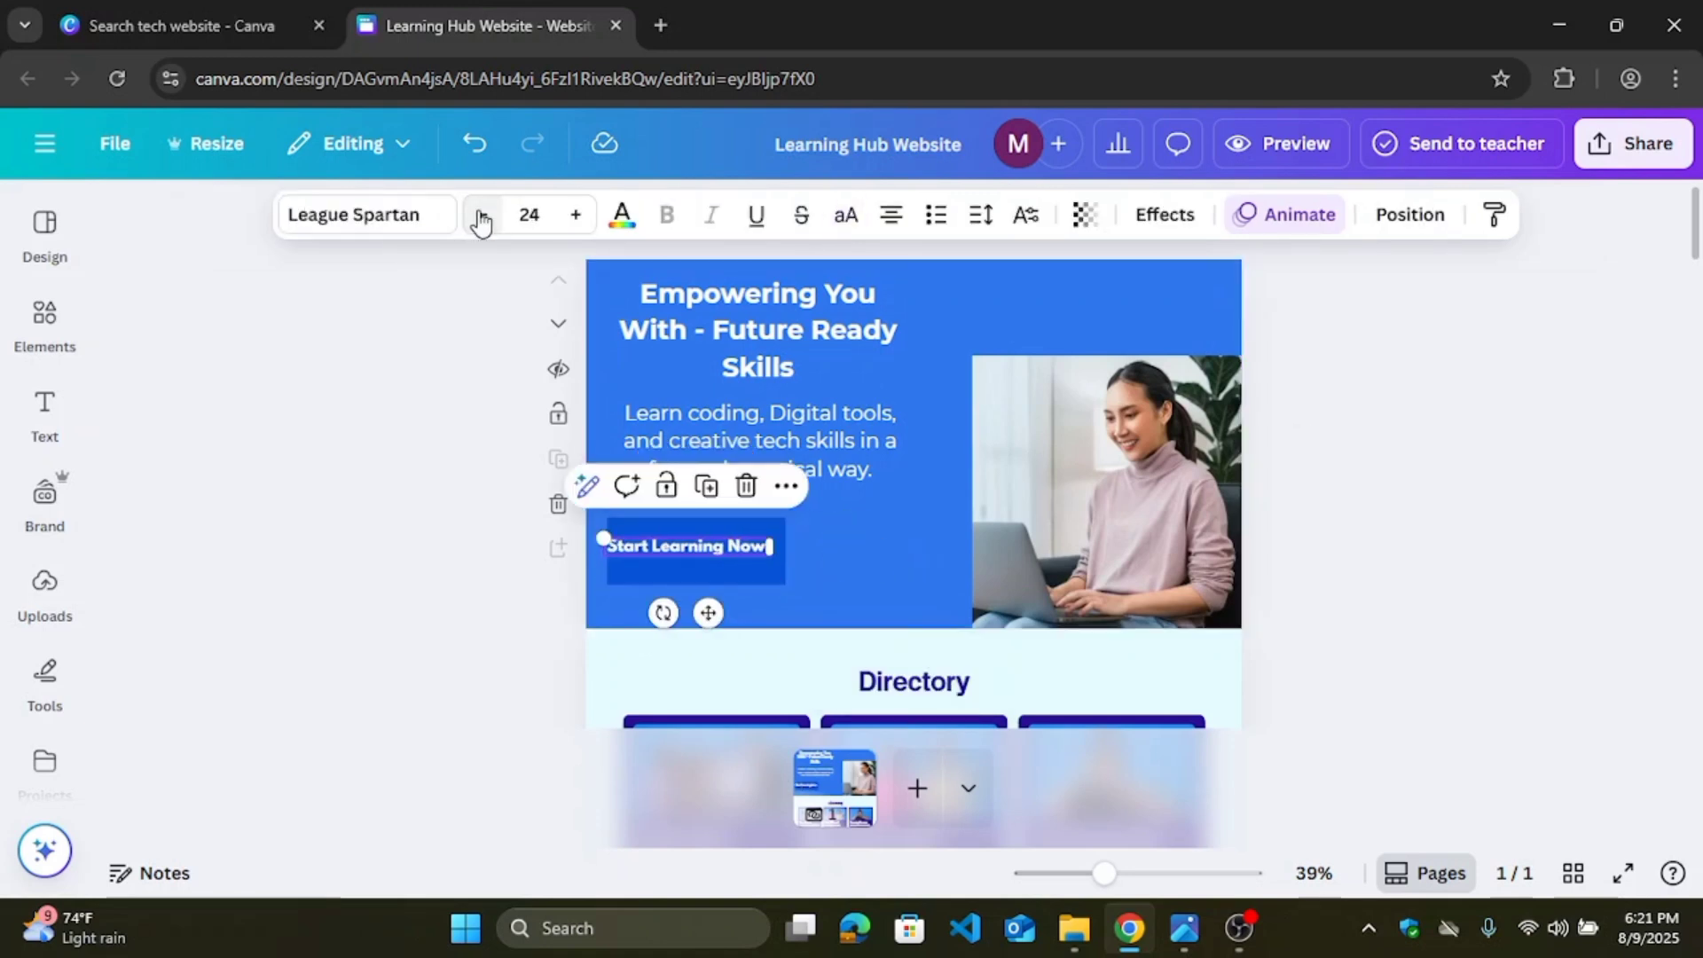
# Step: Set the "Start Learning Now" font to Montserrat and trim the button bar's height slightly at both its upper and lower edges
pyautogui.click(381, 220)
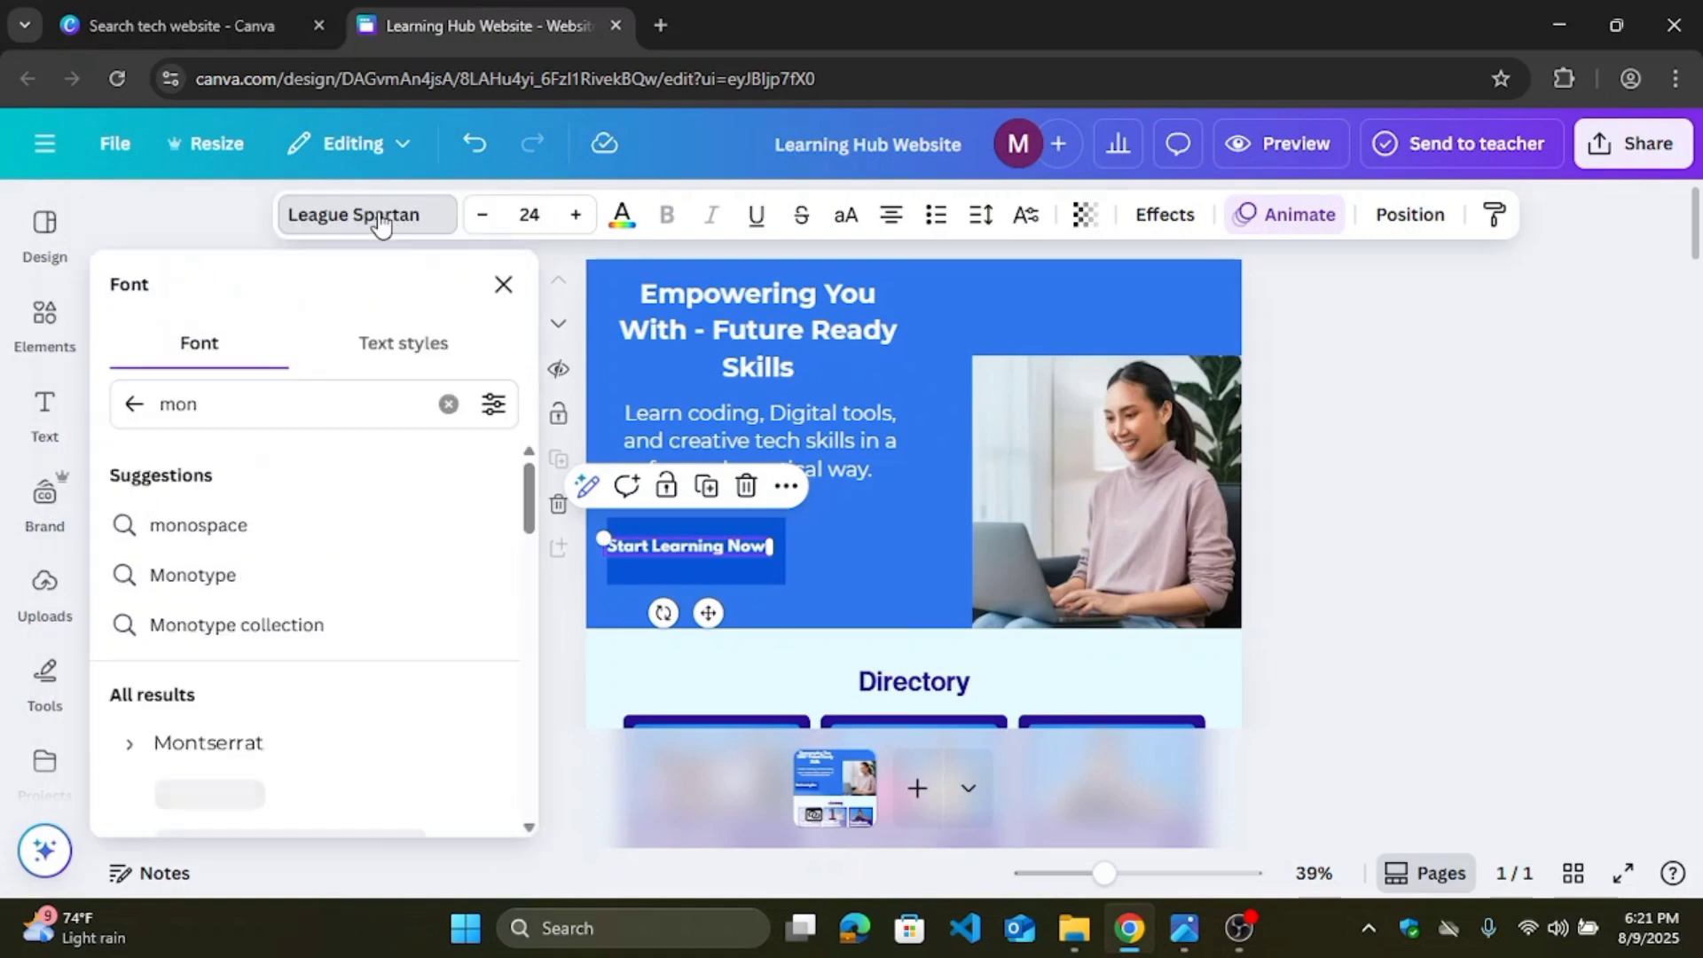
pyautogui.click(245, 749)
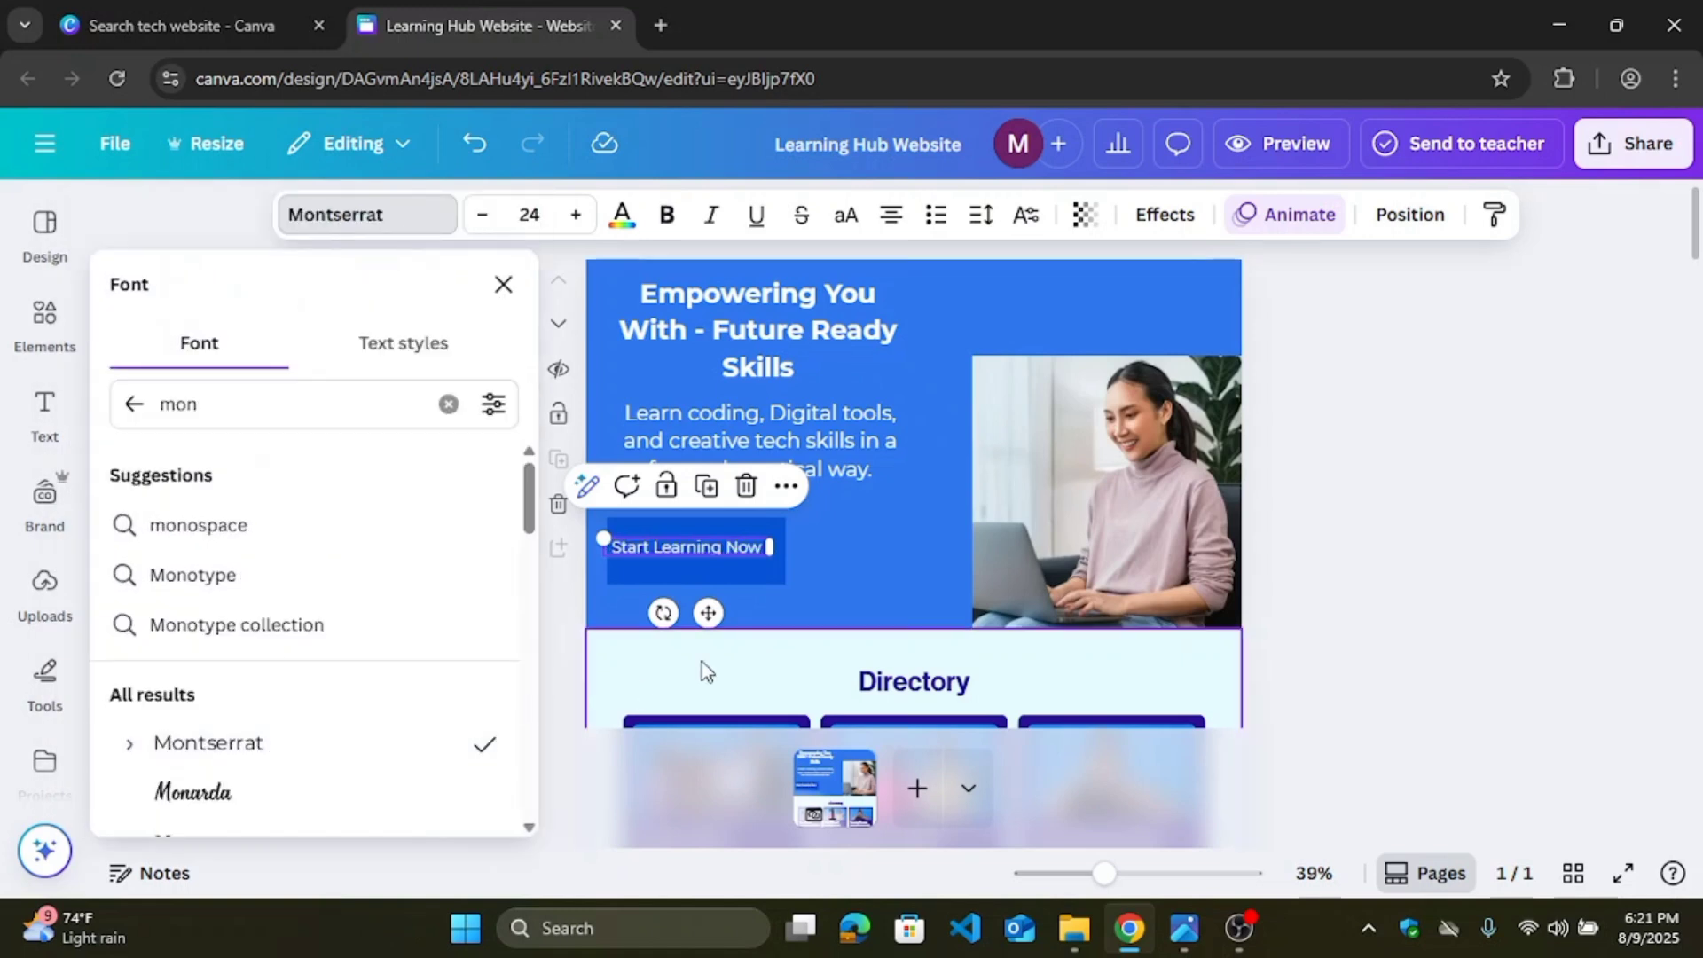
pyautogui.click(756, 571)
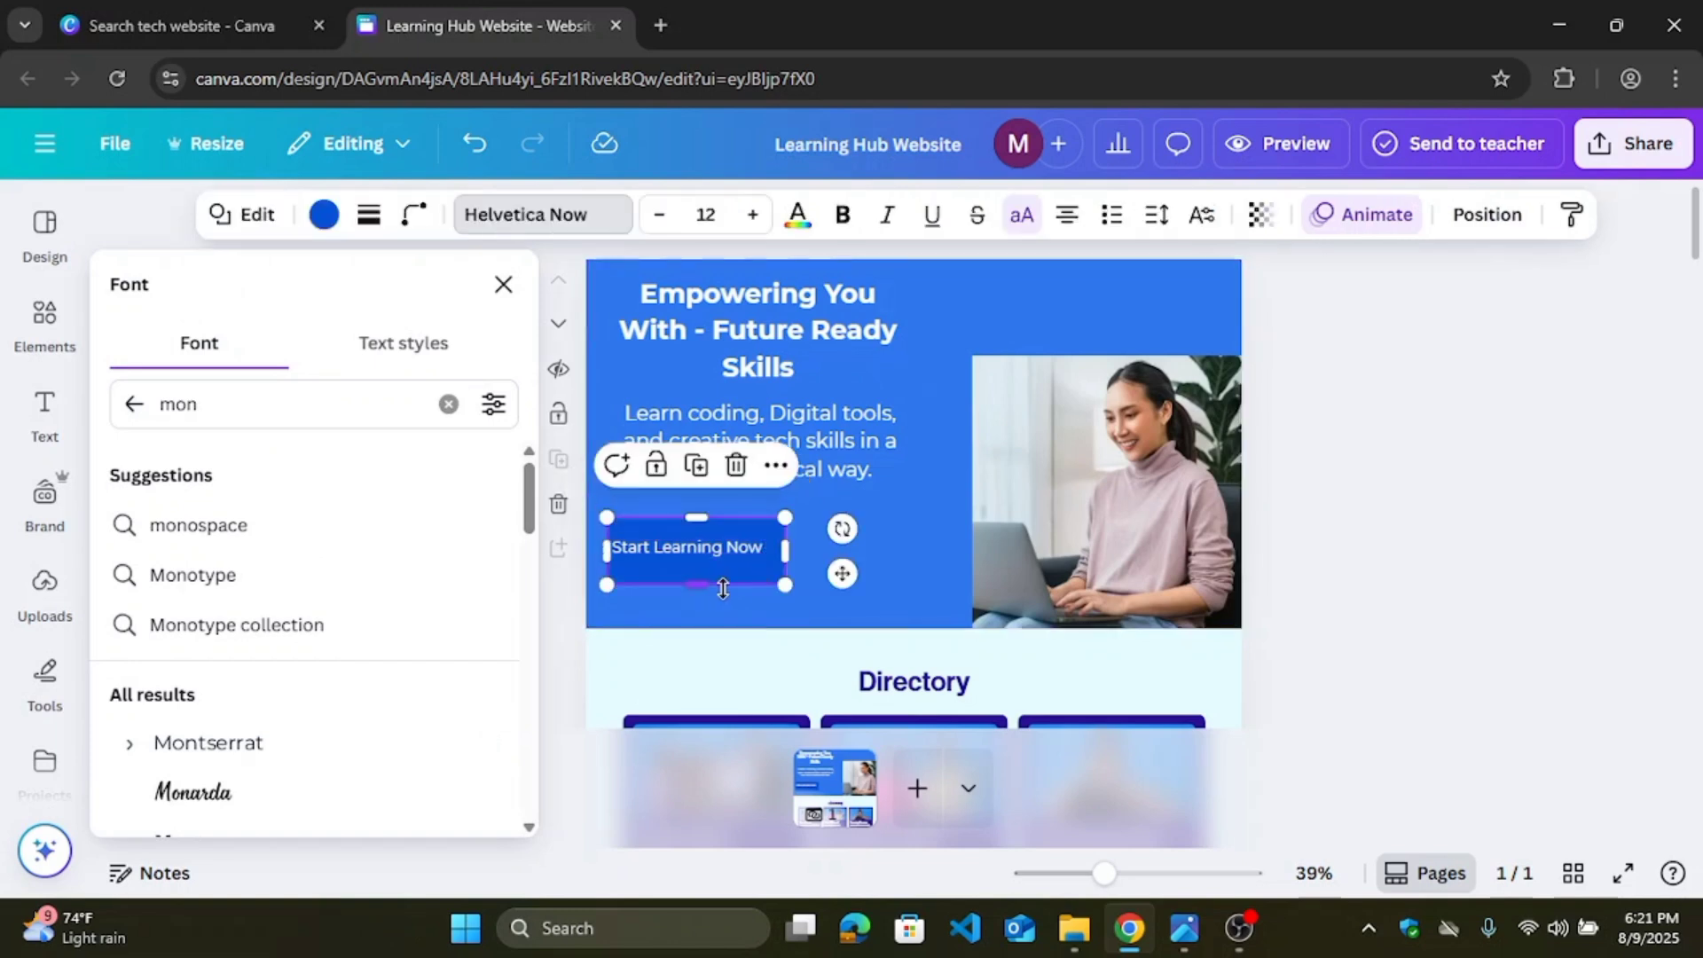
pyautogui.moveTo(697, 591); pyautogui.dragTo(697, 576)
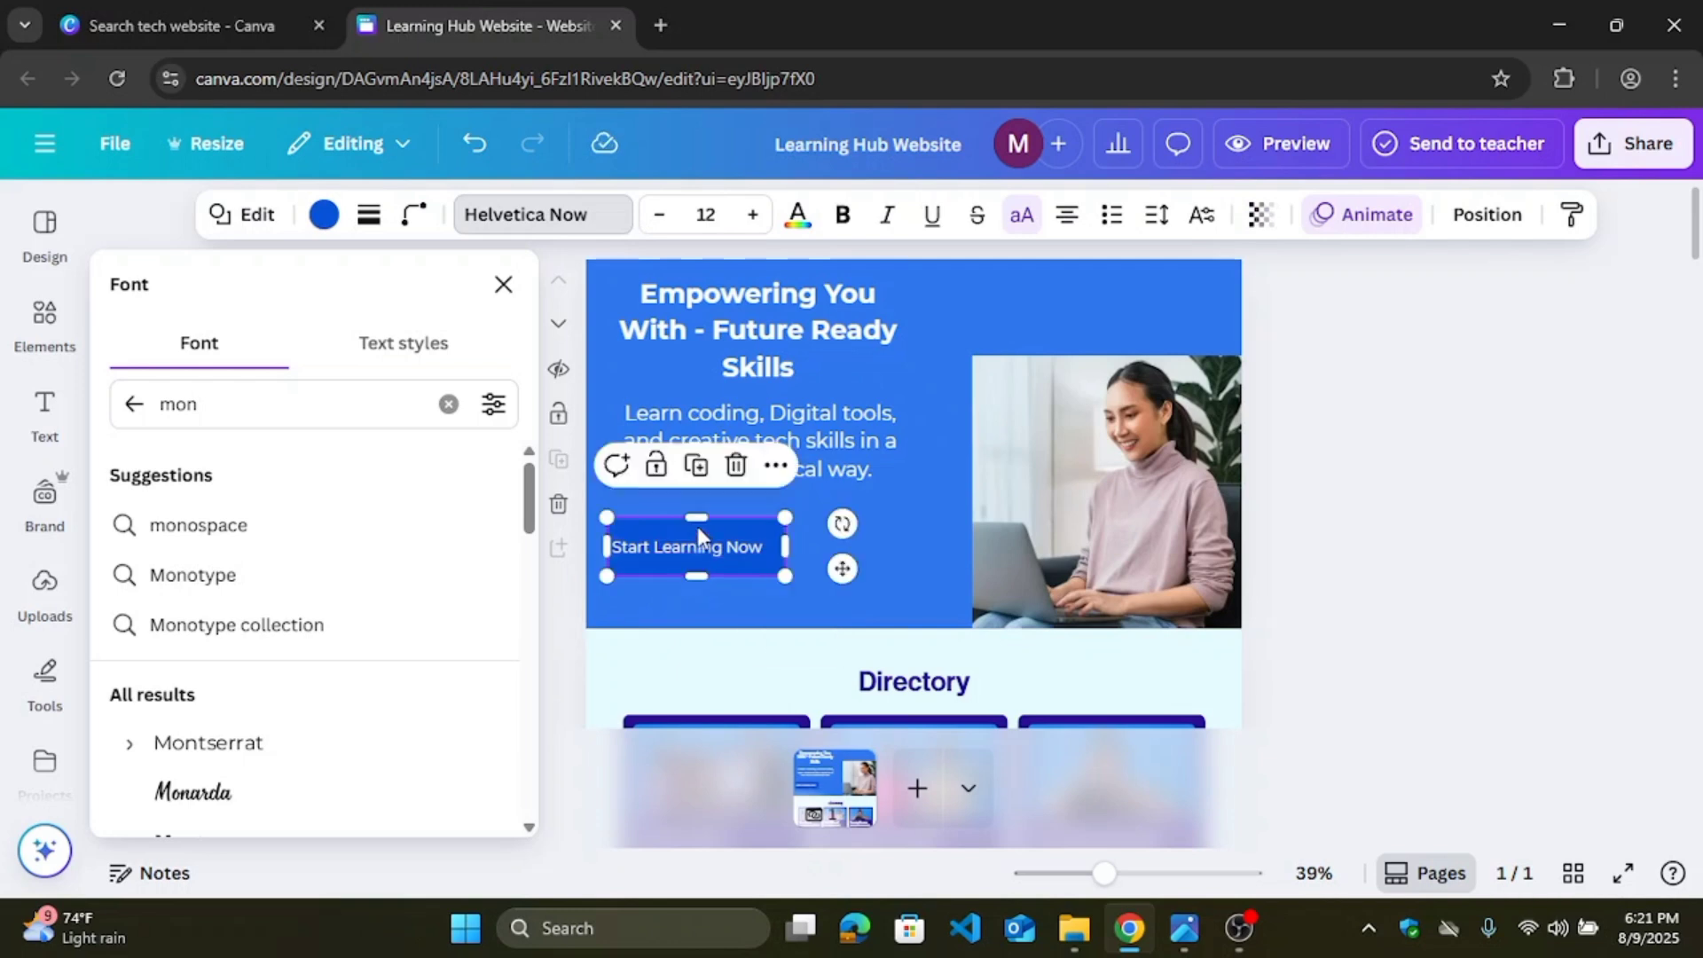
pyautogui.moveTo(698, 516); pyautogui.dragTo(698, 527)
pyautogui.click(866, 559)
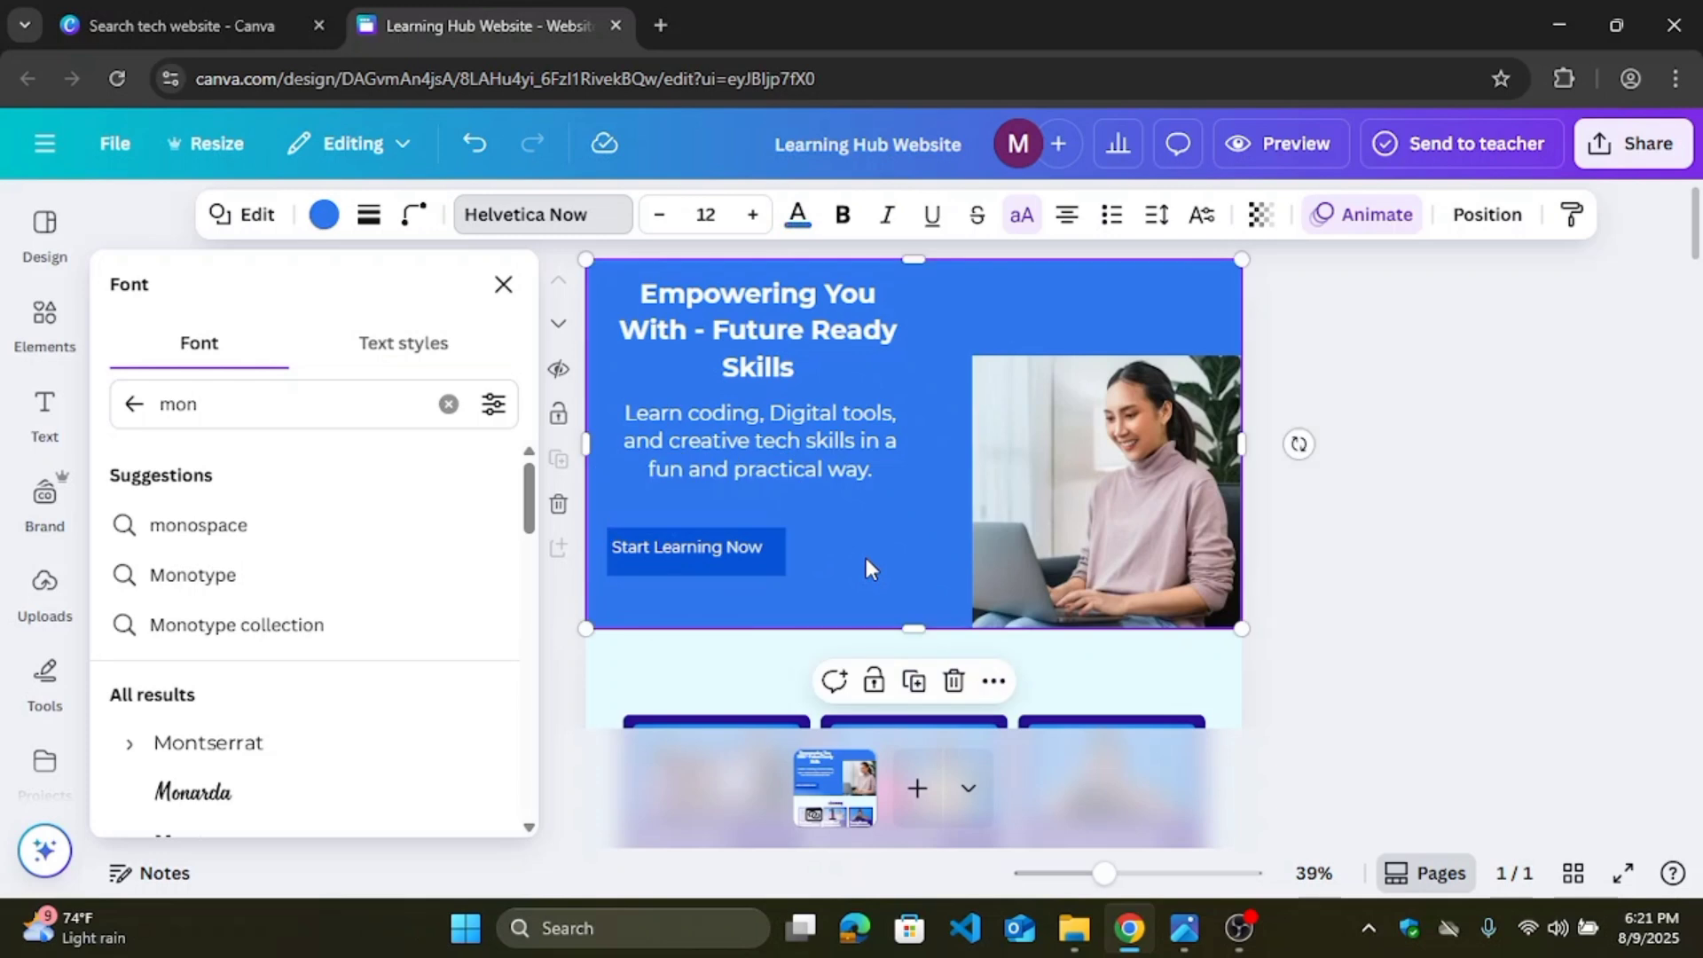
pyautogui.doubleClick(725, 550)
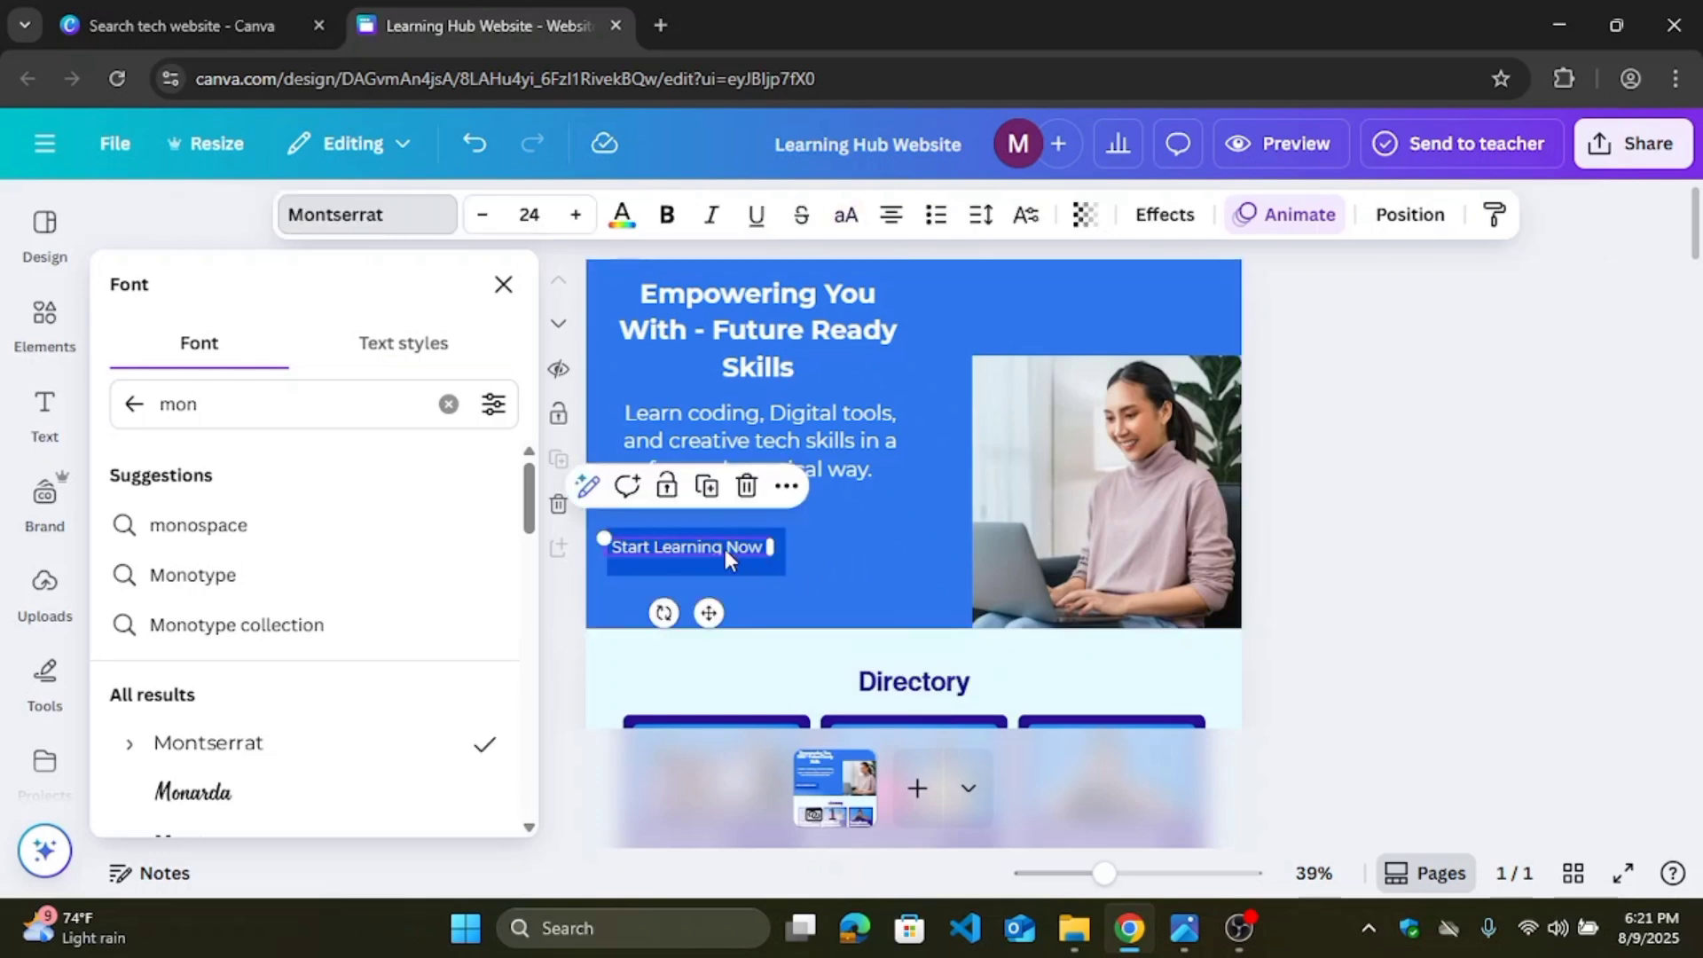
pyautogui.click(836, 544)
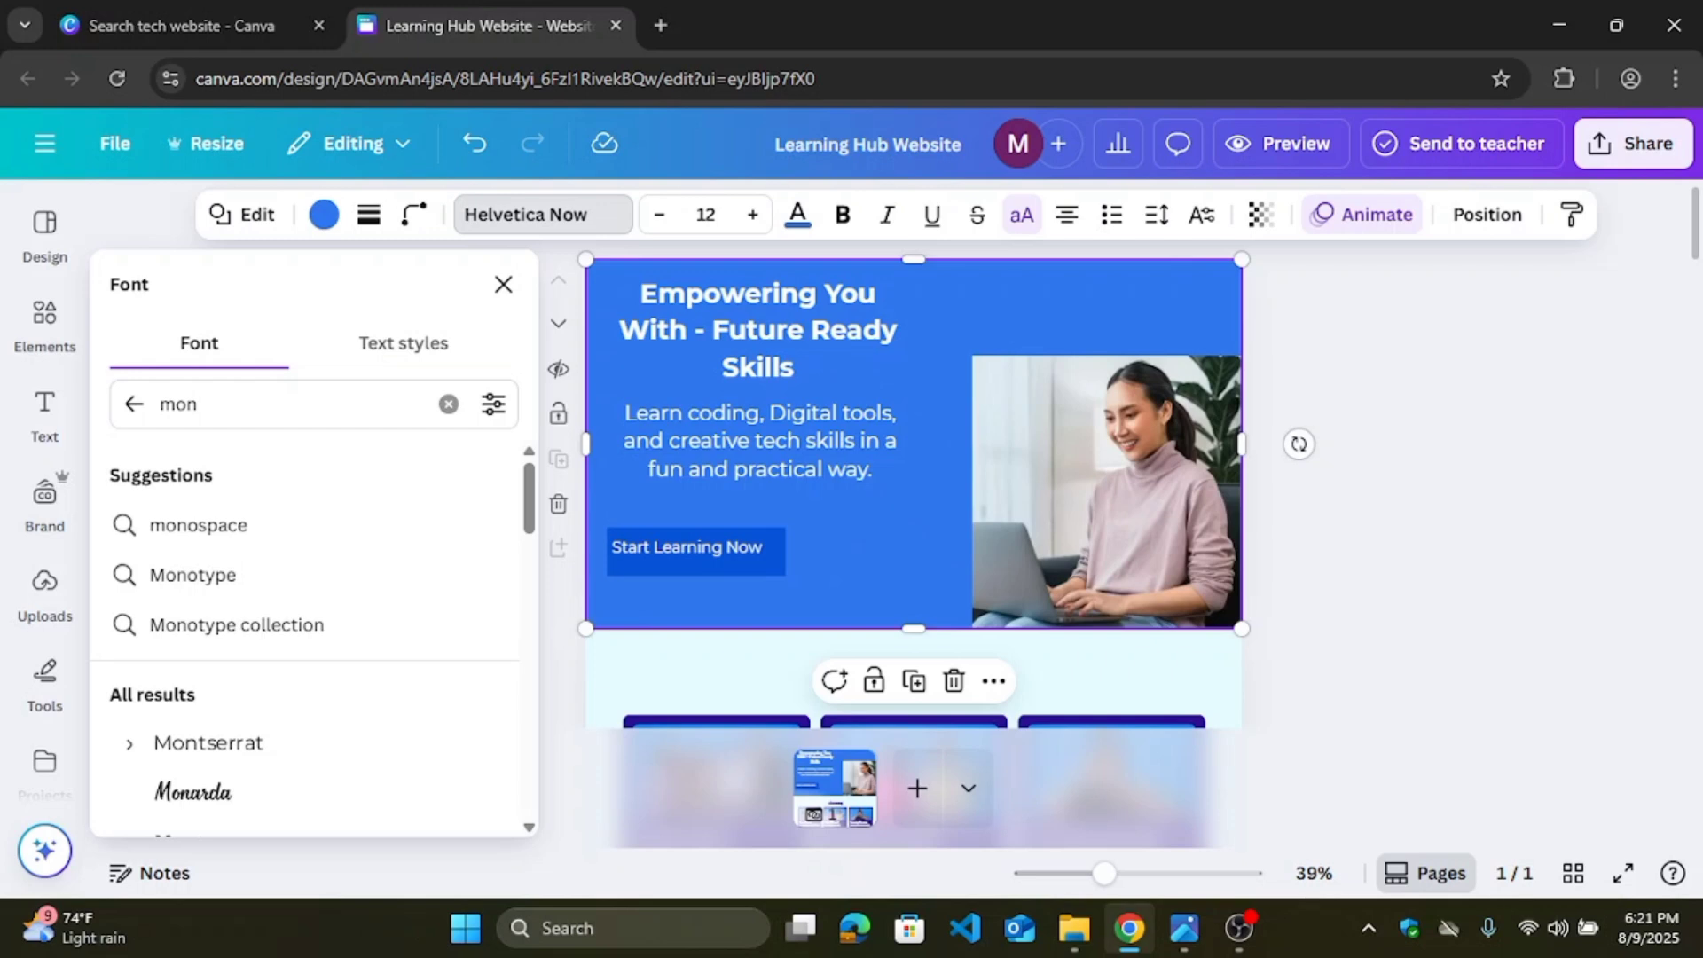
# Step: Check the second hero button in Mockup.png, and place a new heading text box beside the "Start Learning Now" bar in the Canva design
pyautogui.click(1197, 938)
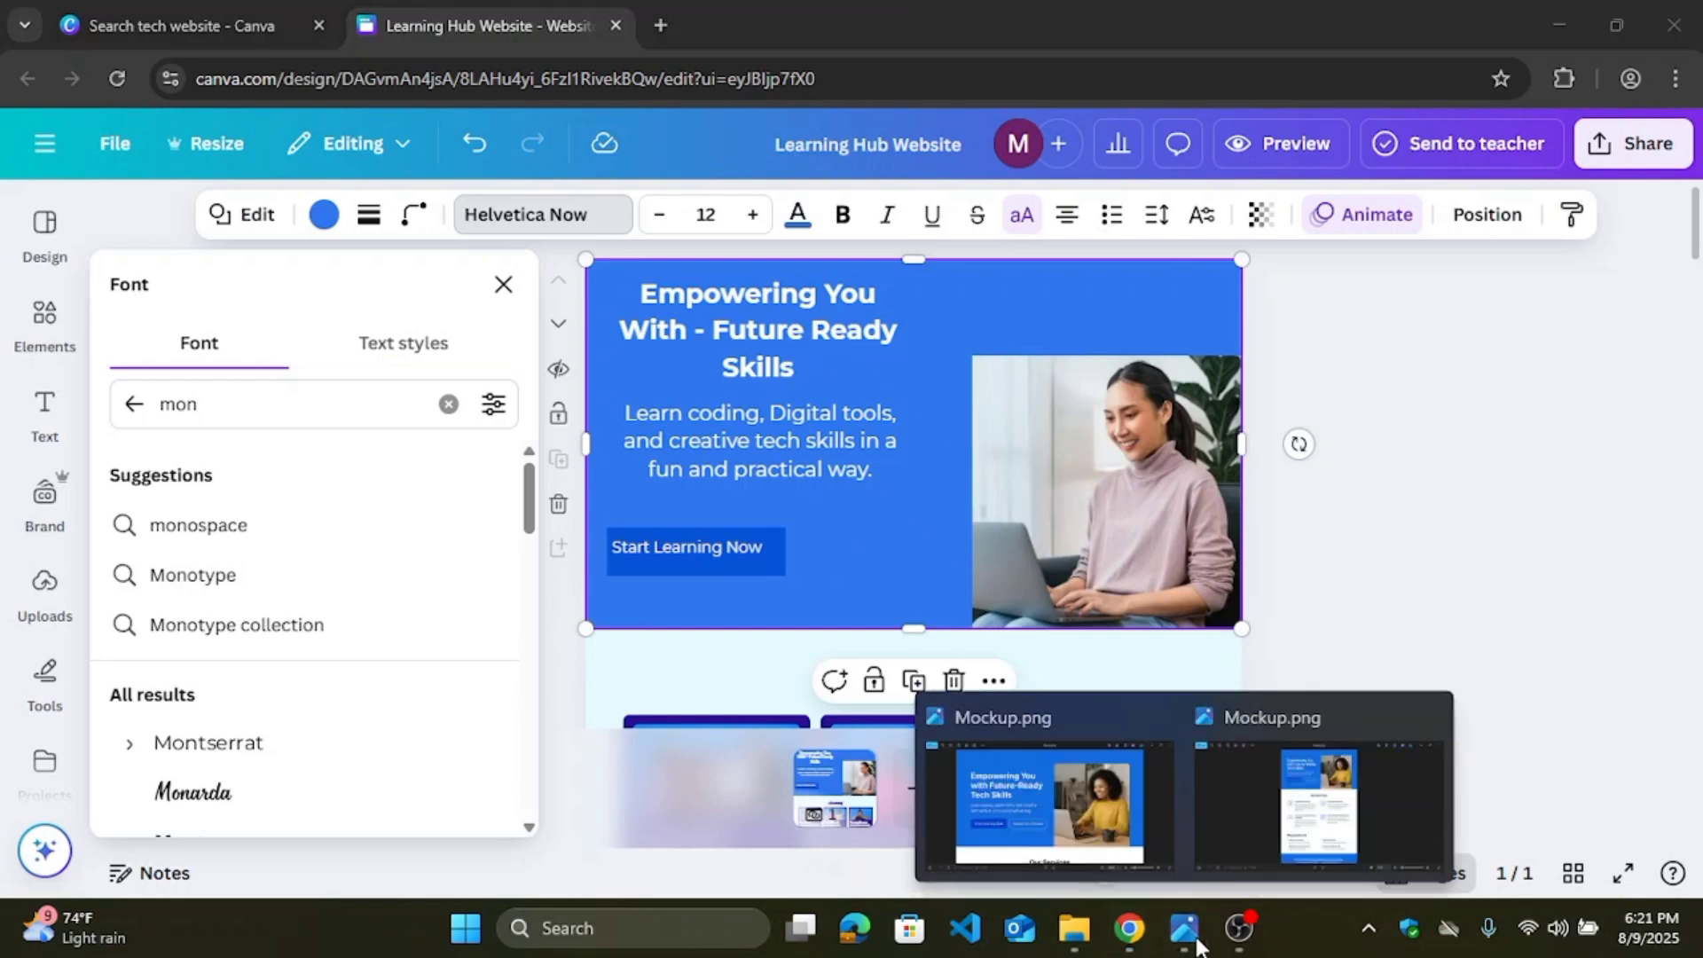
pyautogui.click(1032, 818)
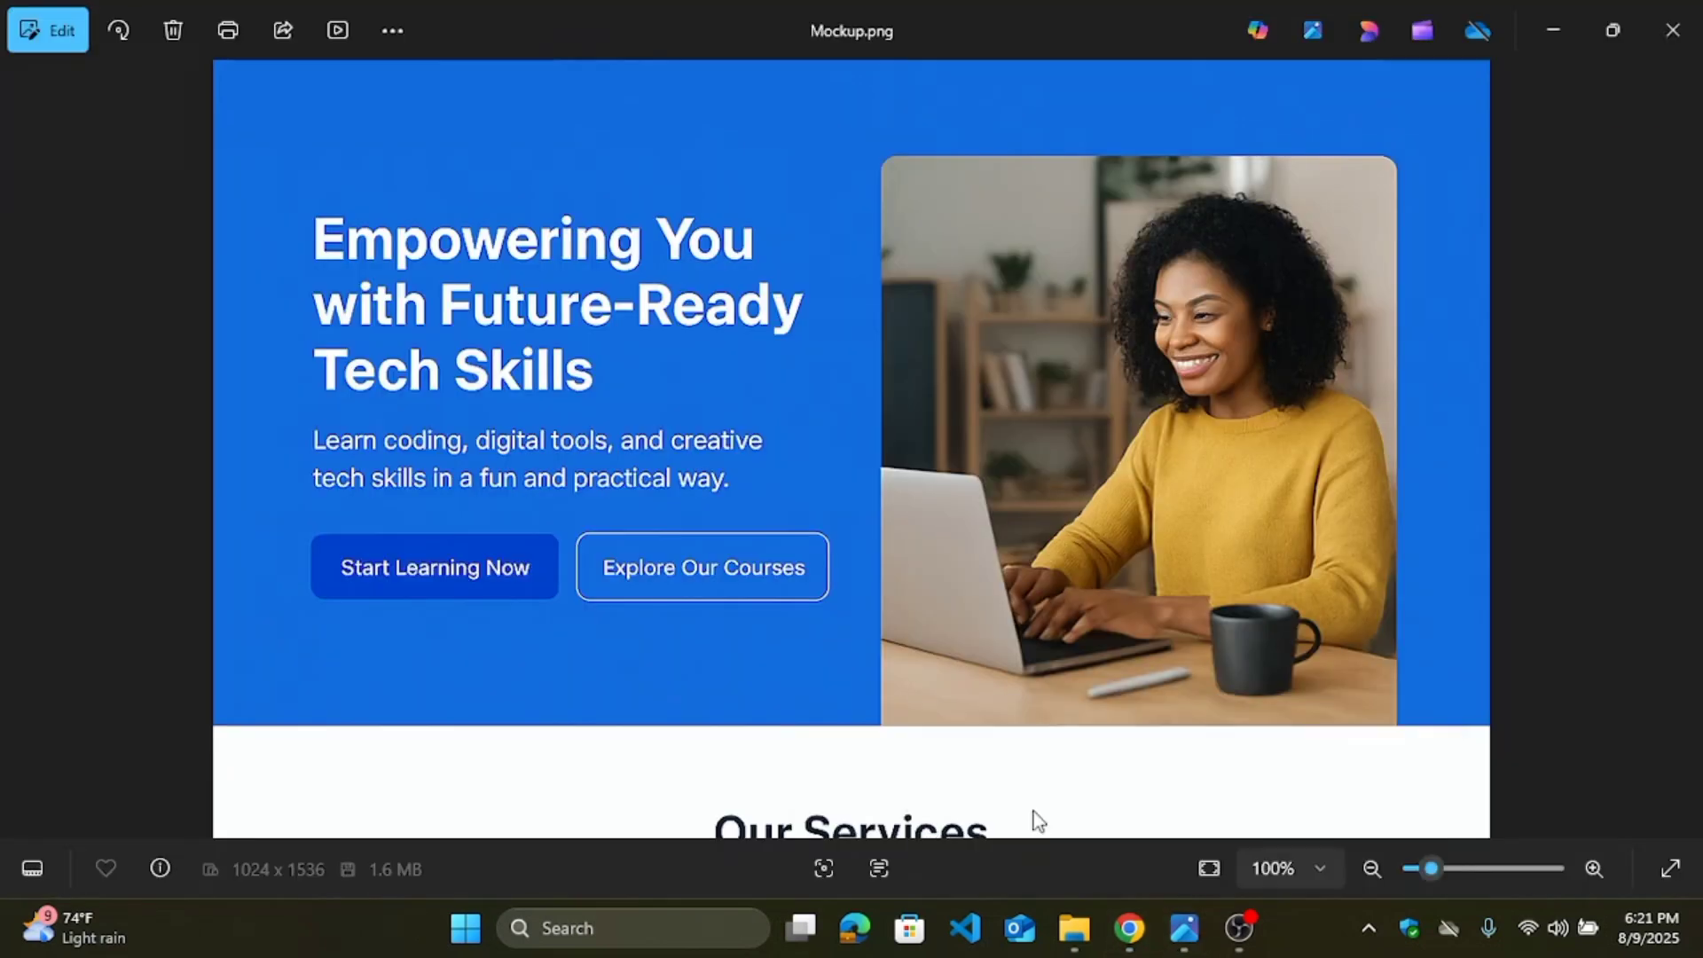
pyautogui.click(1130, 945)
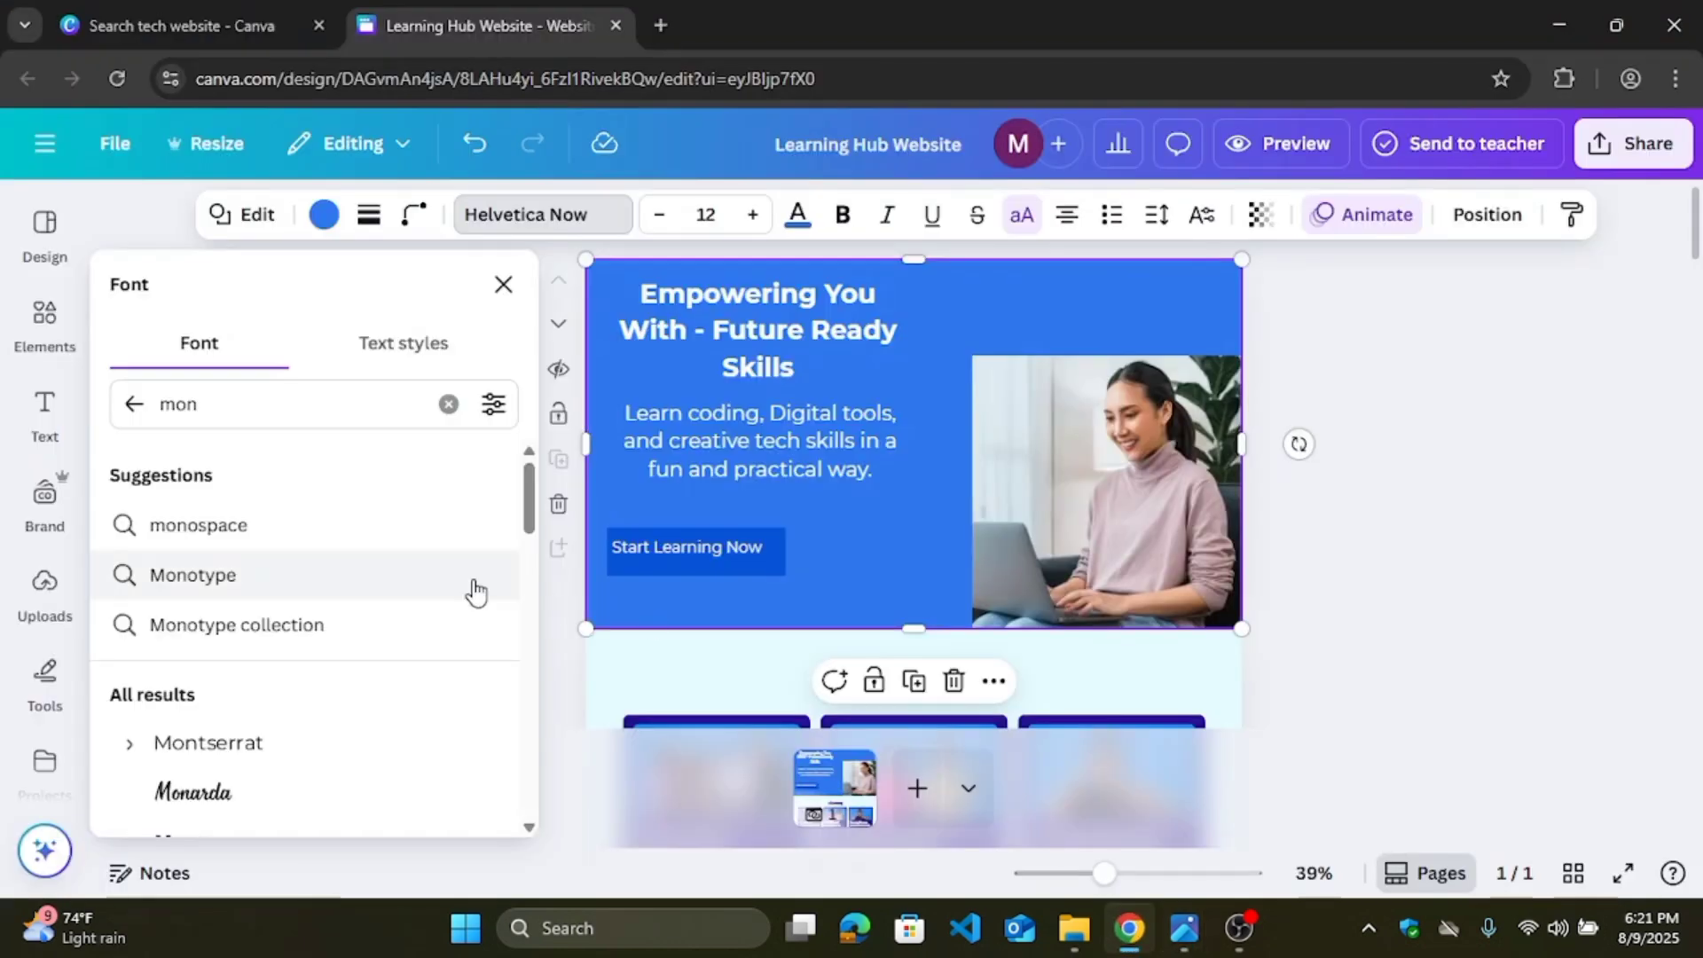
pyautogui.click(46, 413)
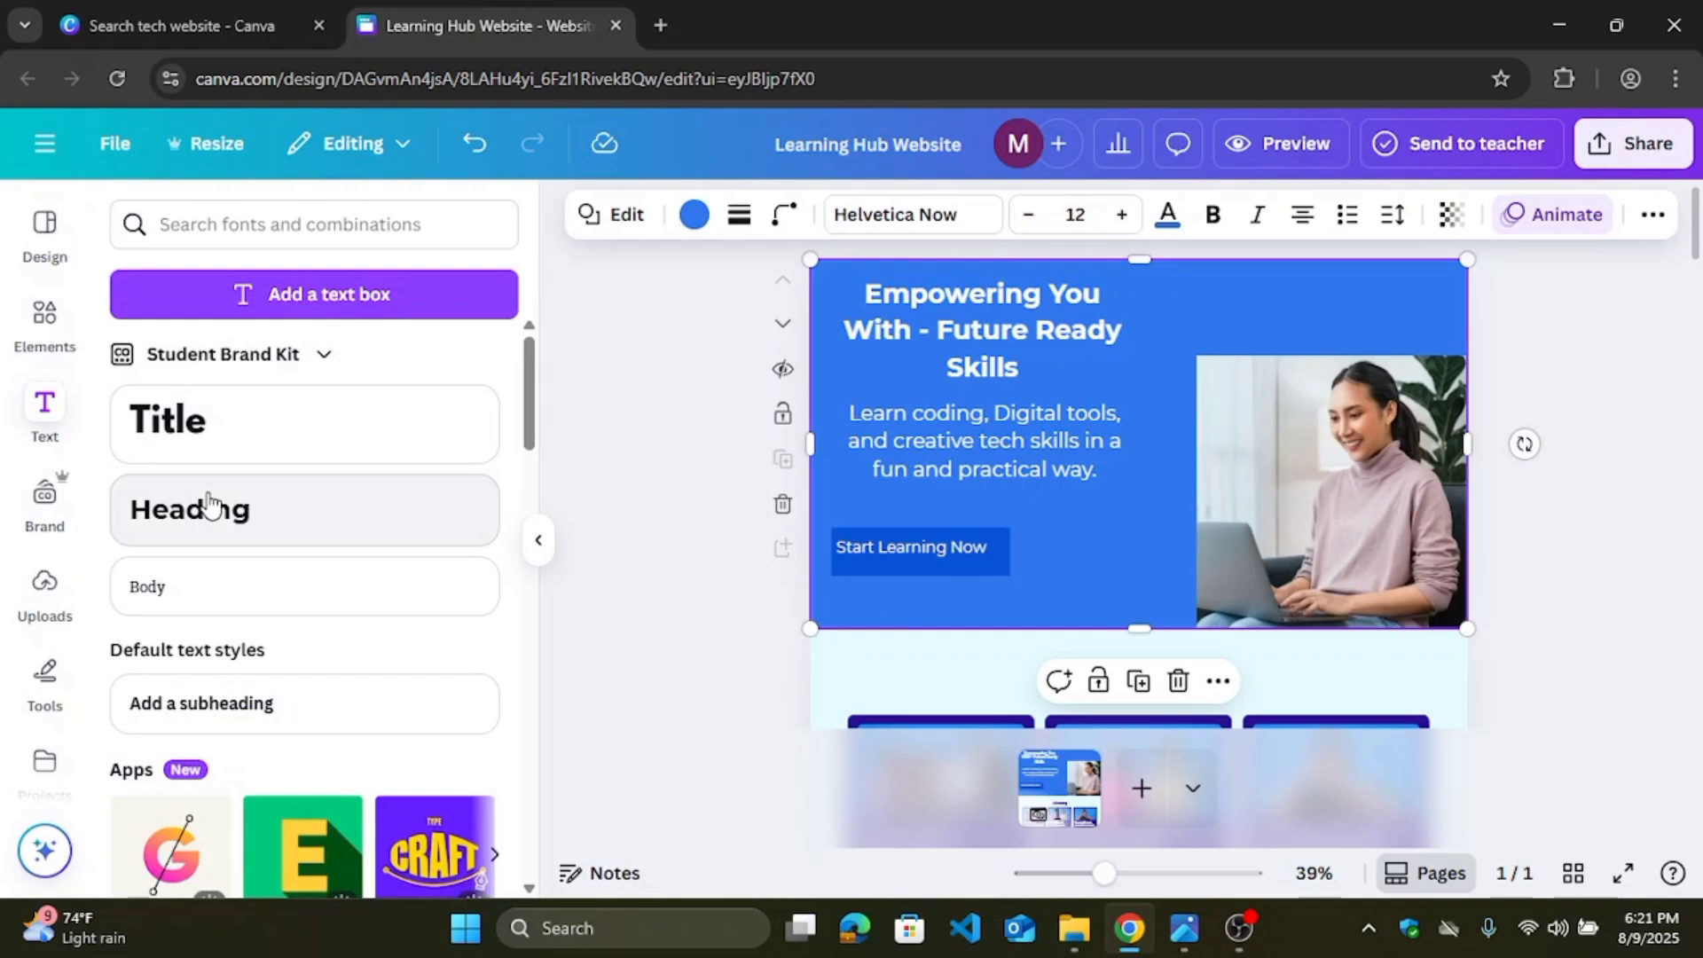
pyautogui.click(208, 505)
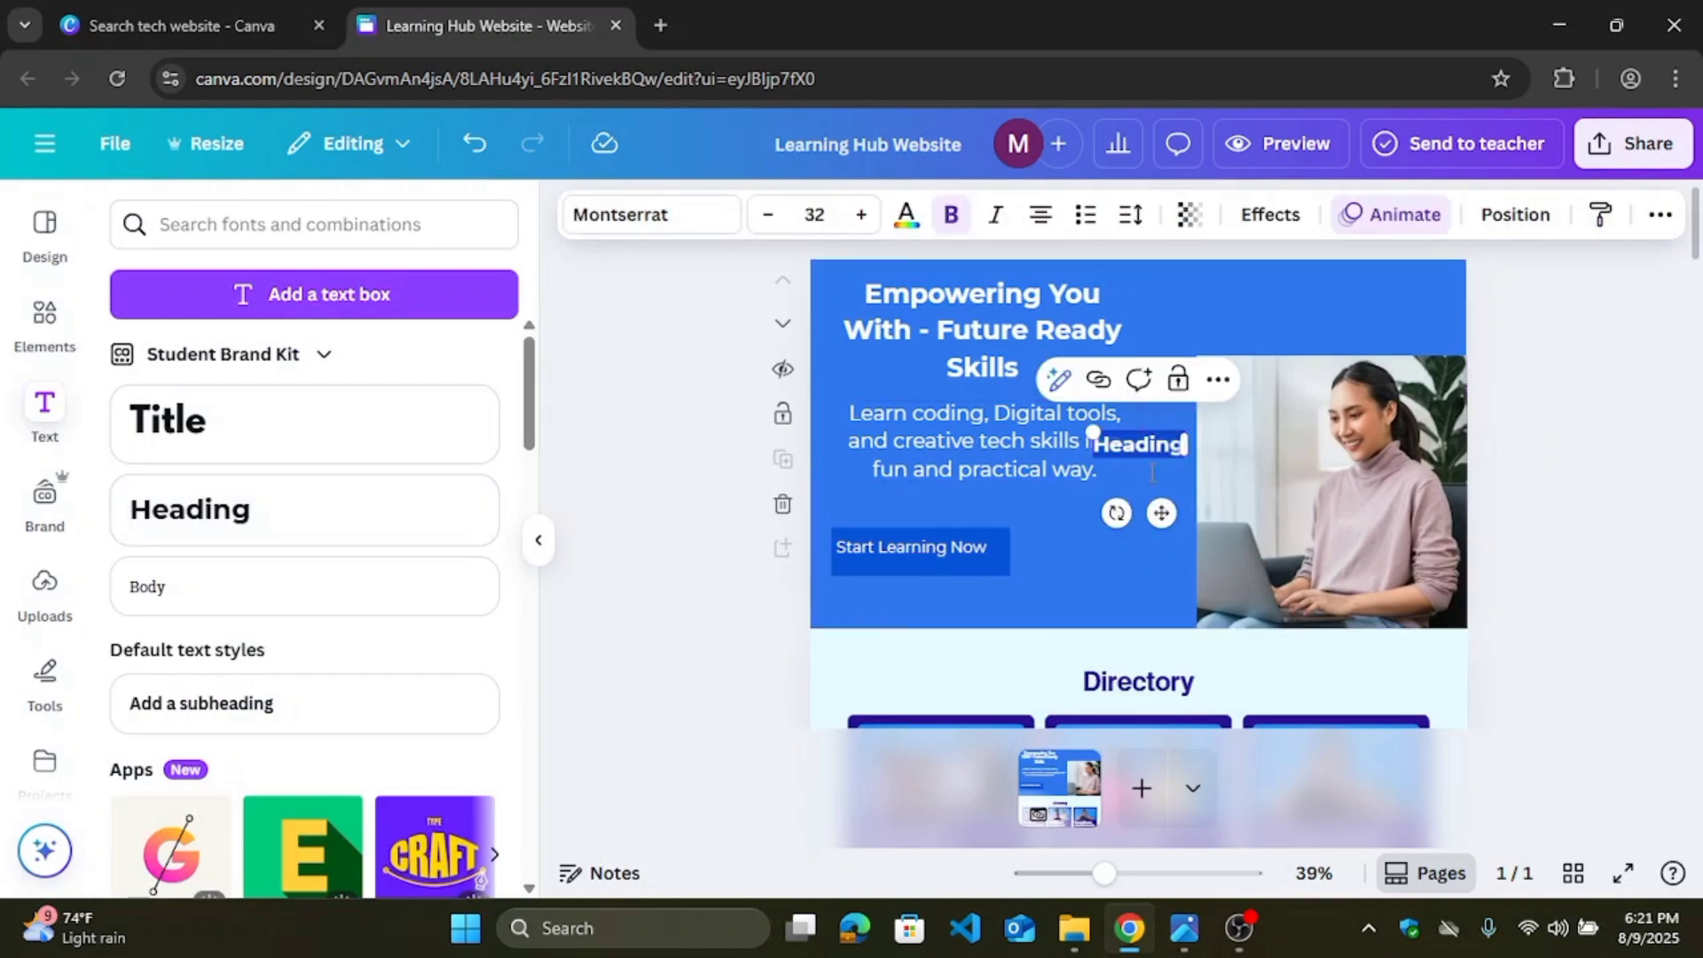
pyautogui.click(1137, 586)
pyautogui.click(1163, 446)
pyautogui.moveTo(1162, 445); pyautogui.dragTo(1140, 545)
# Step: Replace the new heading's placeholder text with "Explore Our Courses"
pyautogui.doubleClick(1142, 546)
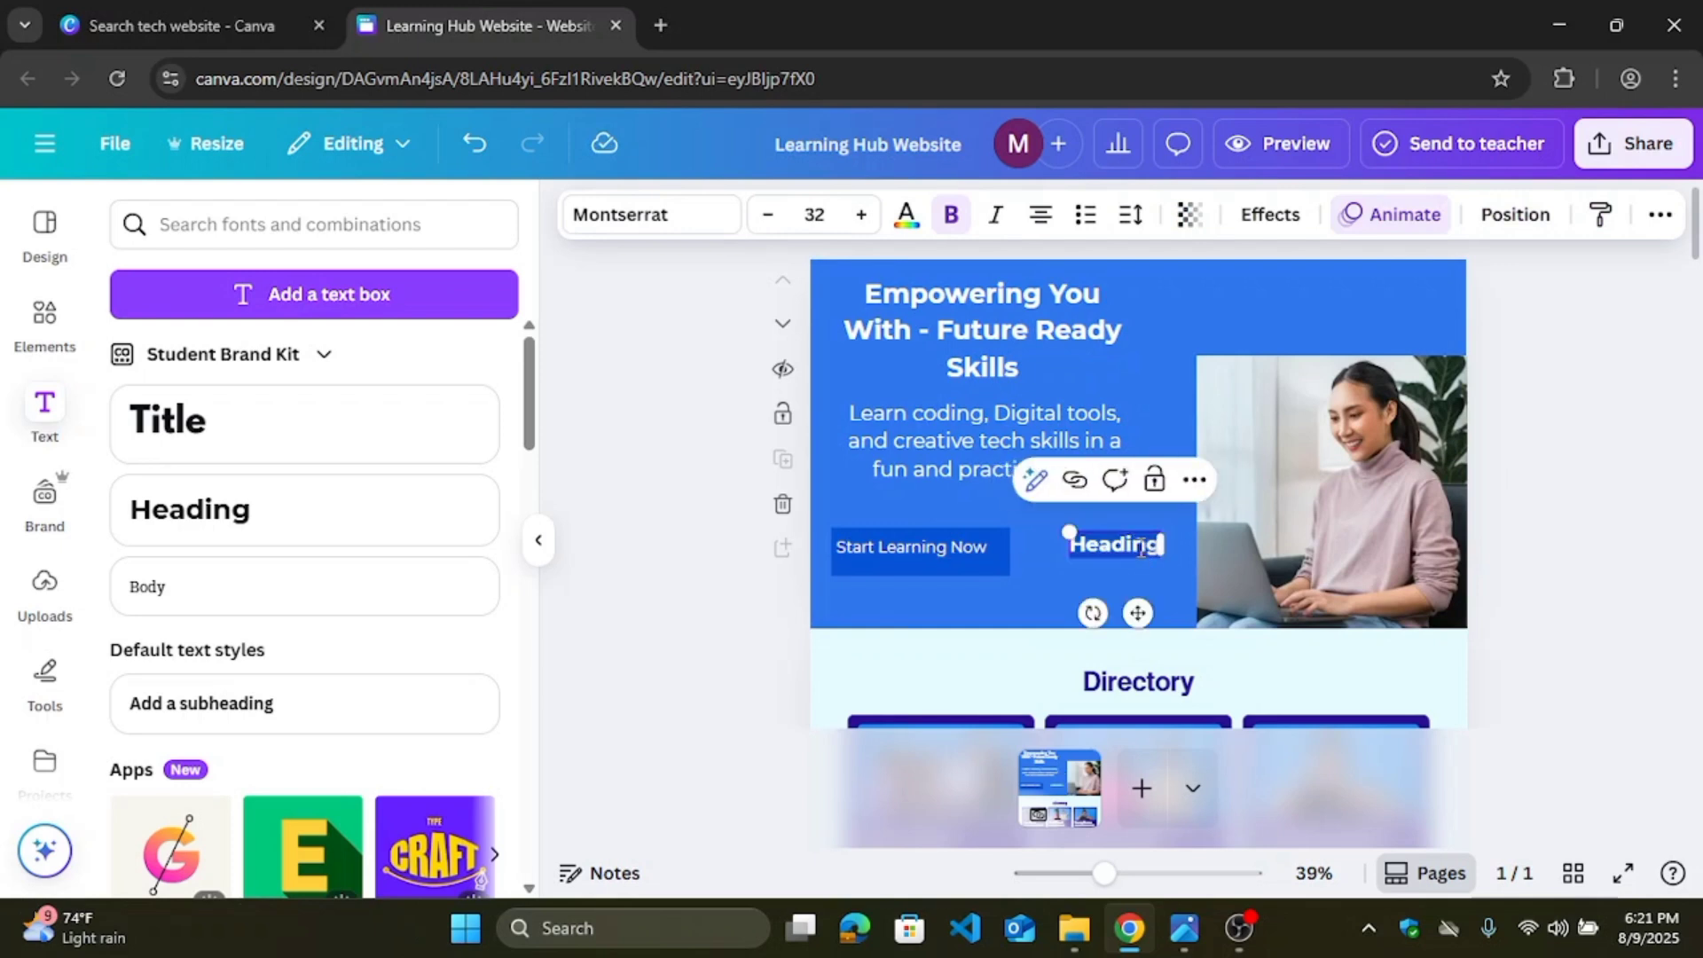
pyautogui.write('Exp')
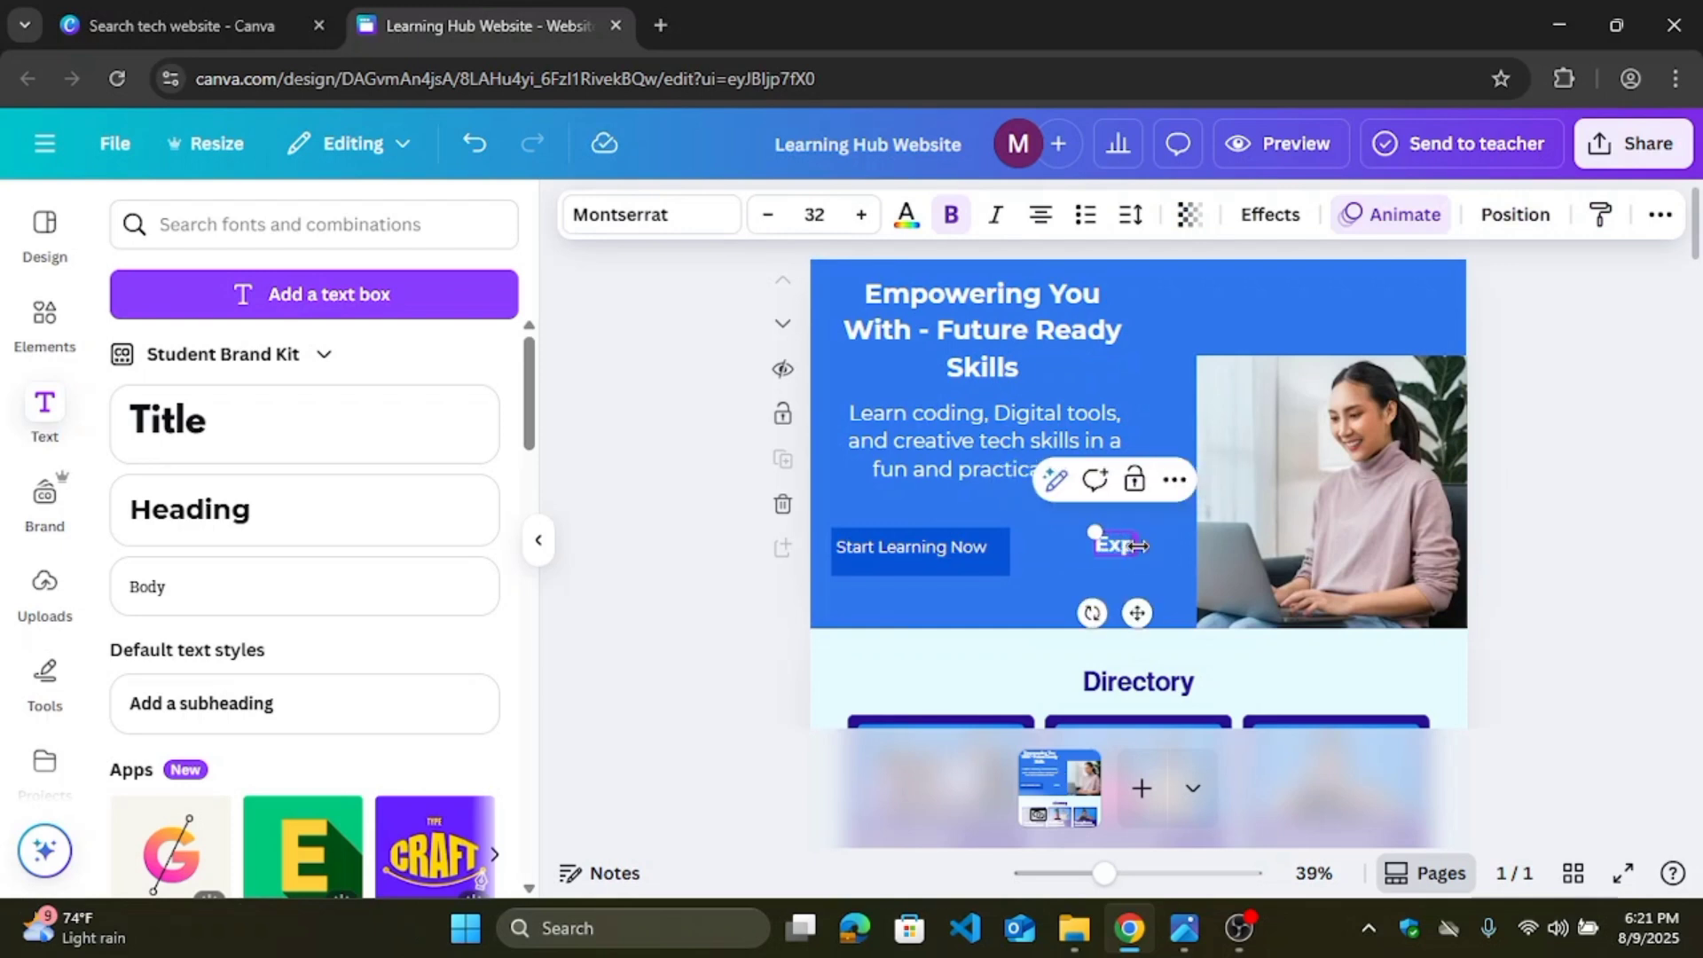
pyautogui.write('lore Our')
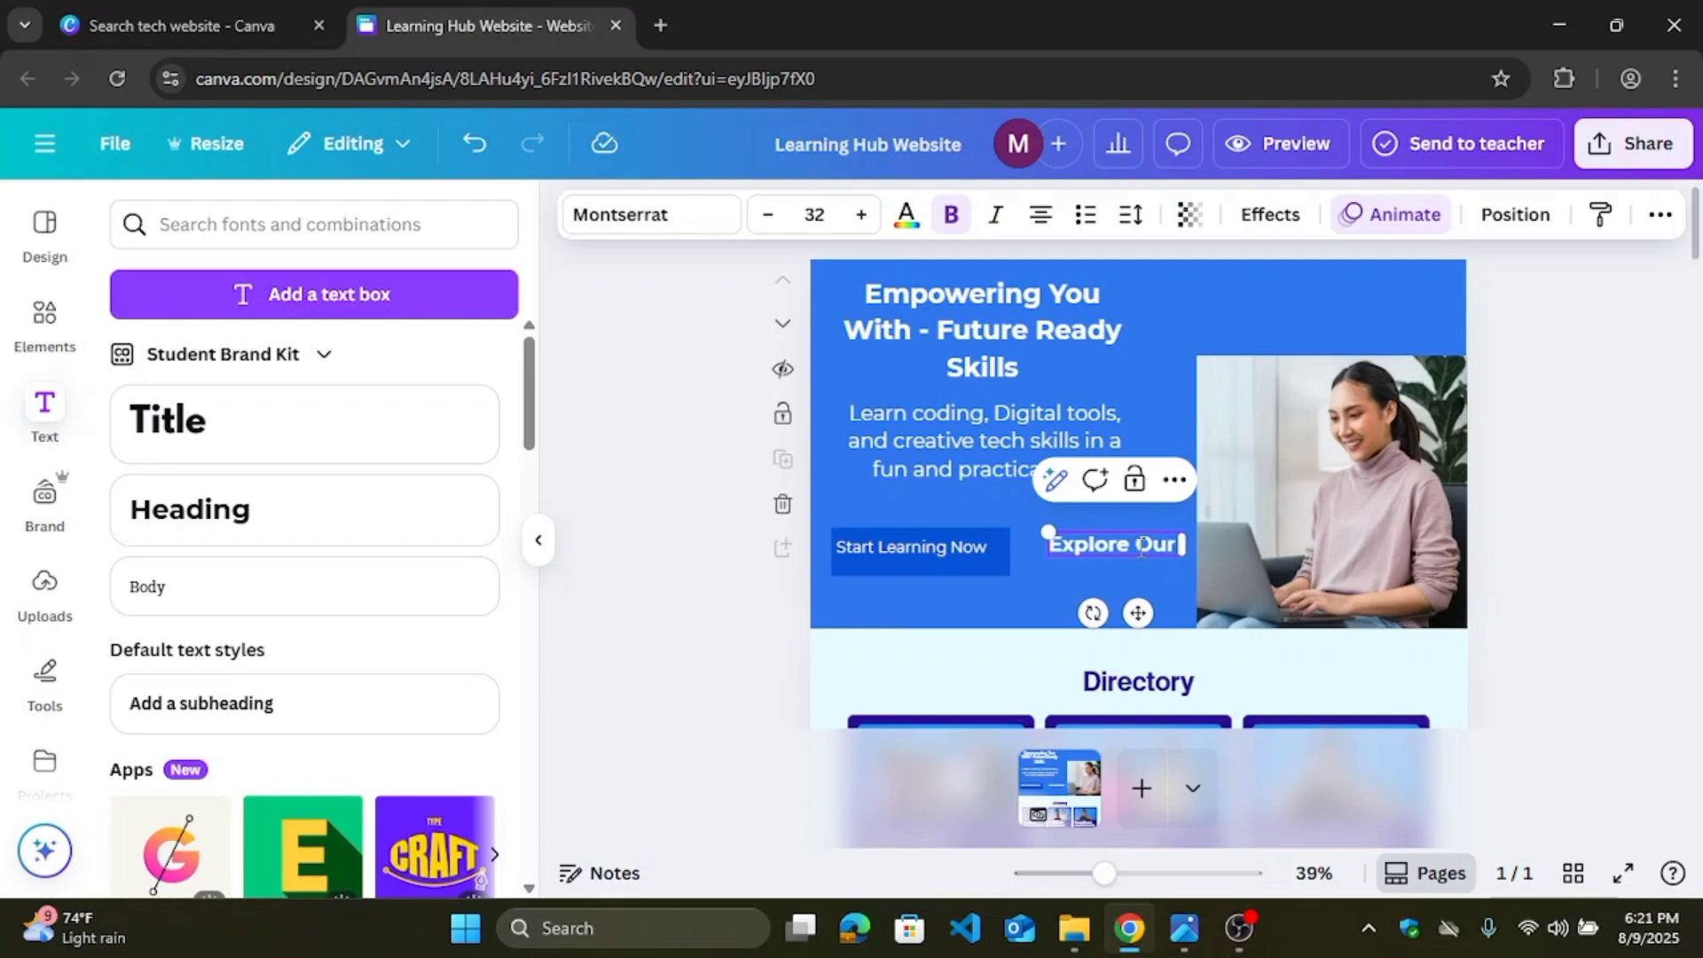
pyautogui.write(' Course')
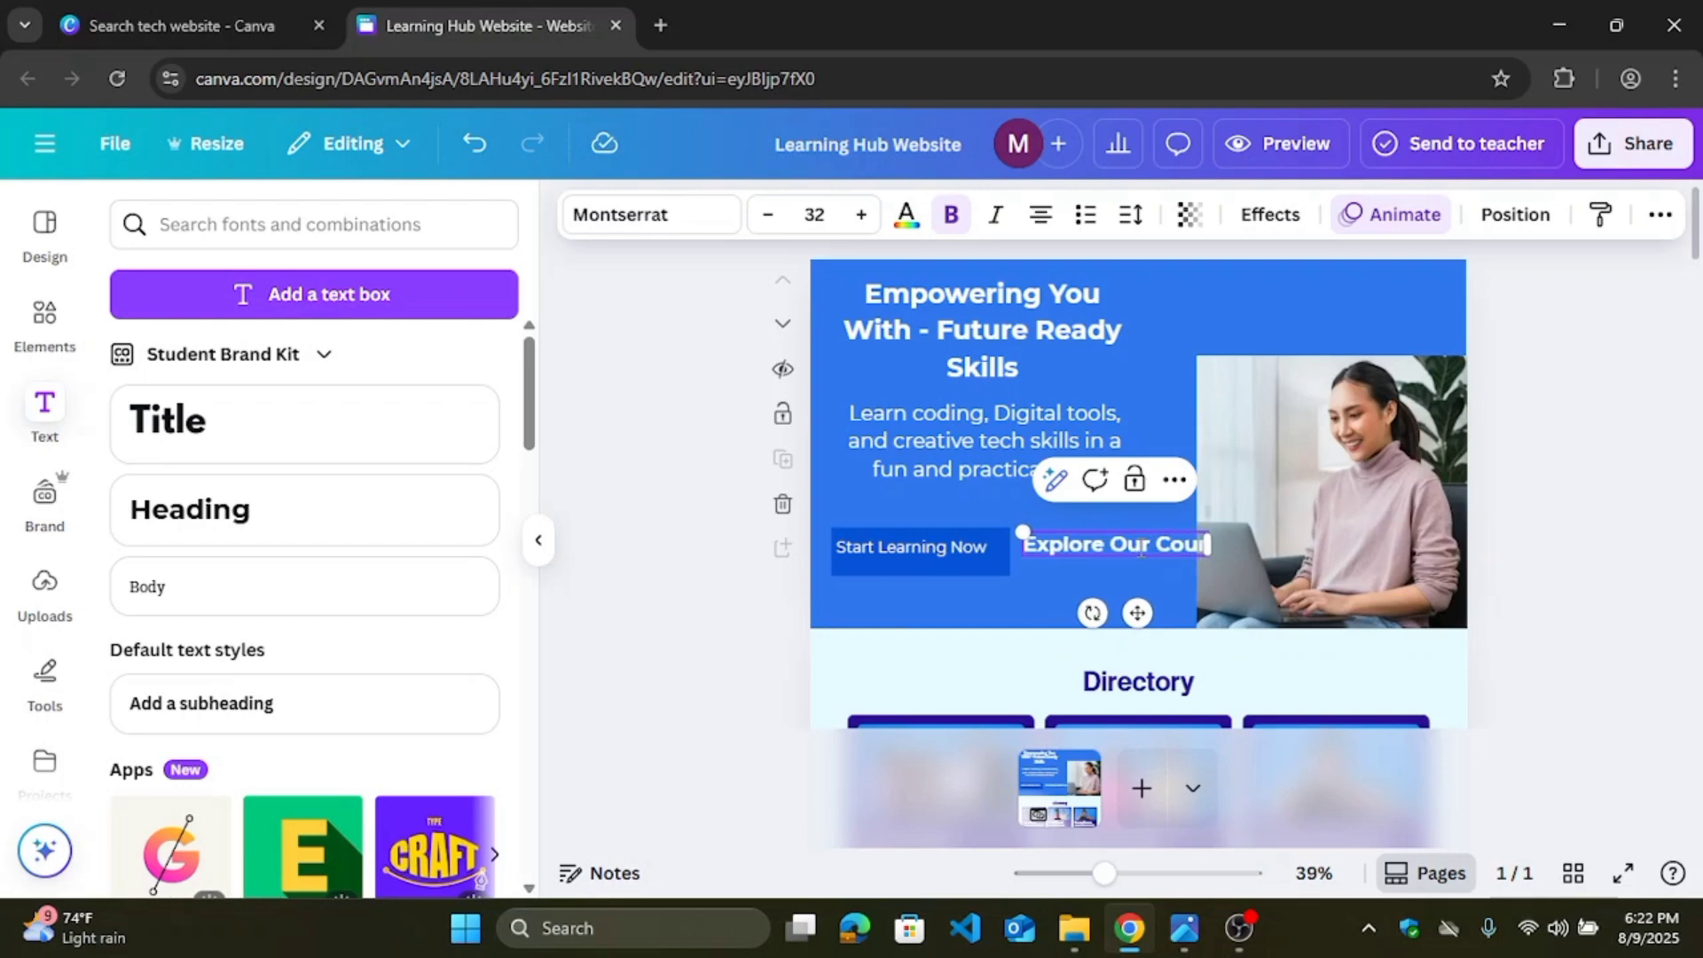
pyautogui.write('s')
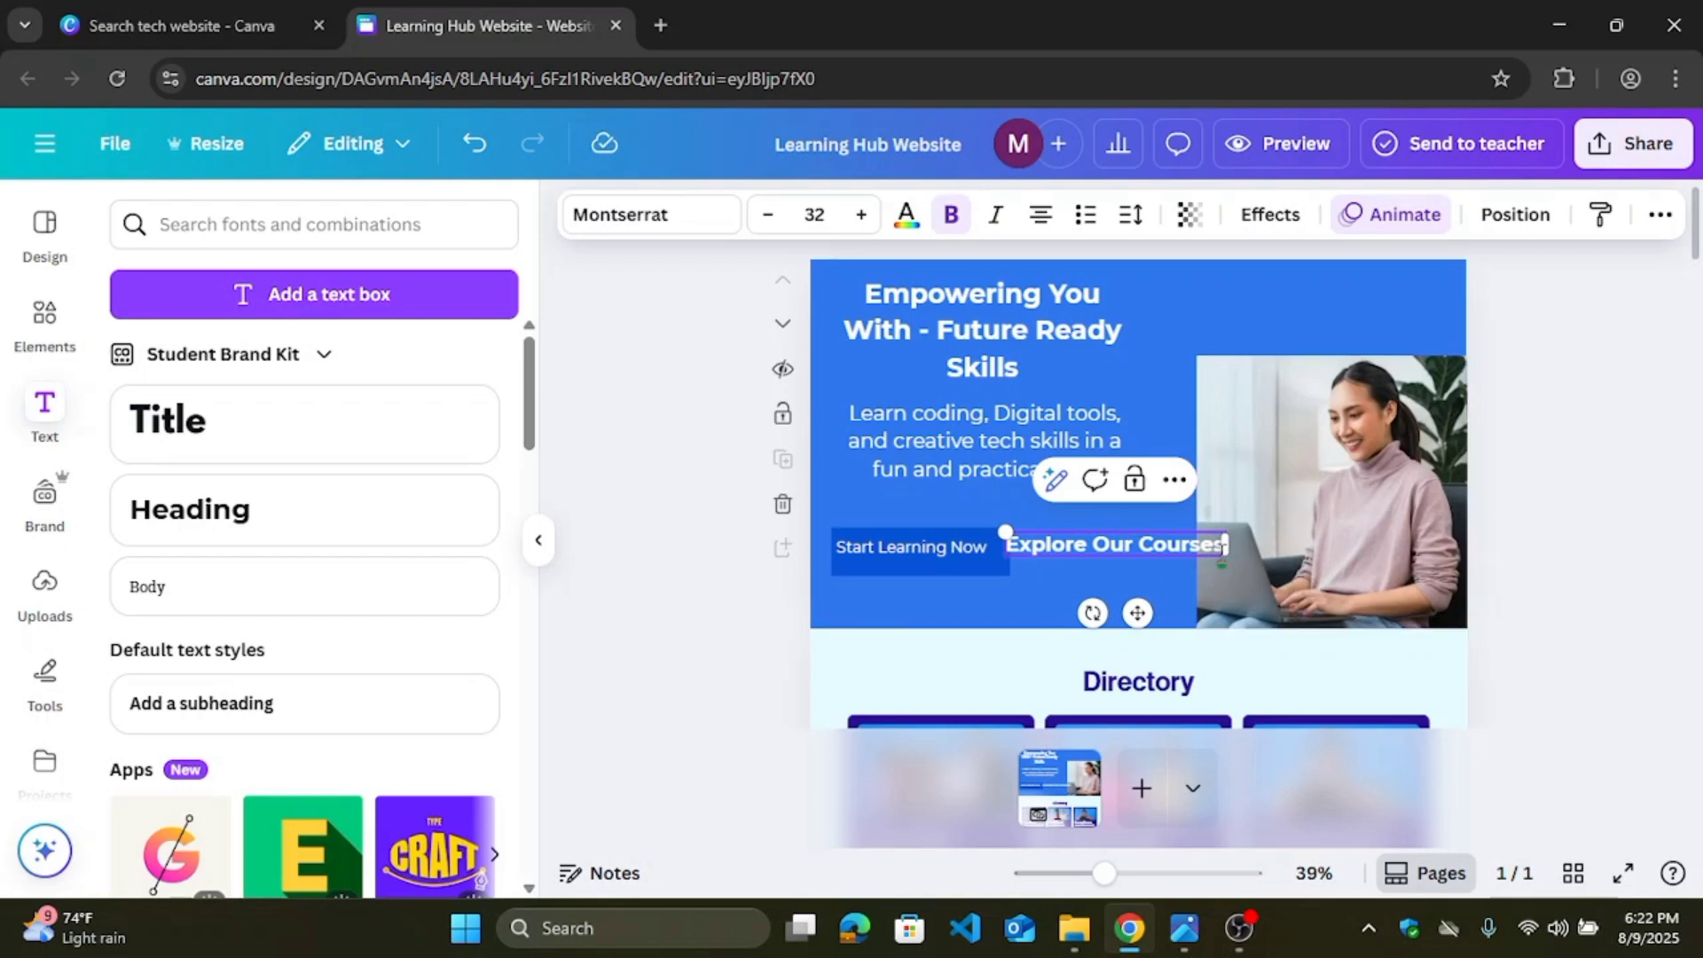
# Step: Reduce the "Explore Our Courses" font size to 23 so it fits between the button bar and the photo
pyautogui.click(770, 216)
pyautogui.click(770, 217)
pyautogui.click(770, 216)
pyautogui.click(770, 217)
pyautogui.click(770, 216)
pyautogui.click(770, 217)
pyautogui.click(770, 217)
pyautogui.click(770, 217)
pyautogui.click(770, 217)
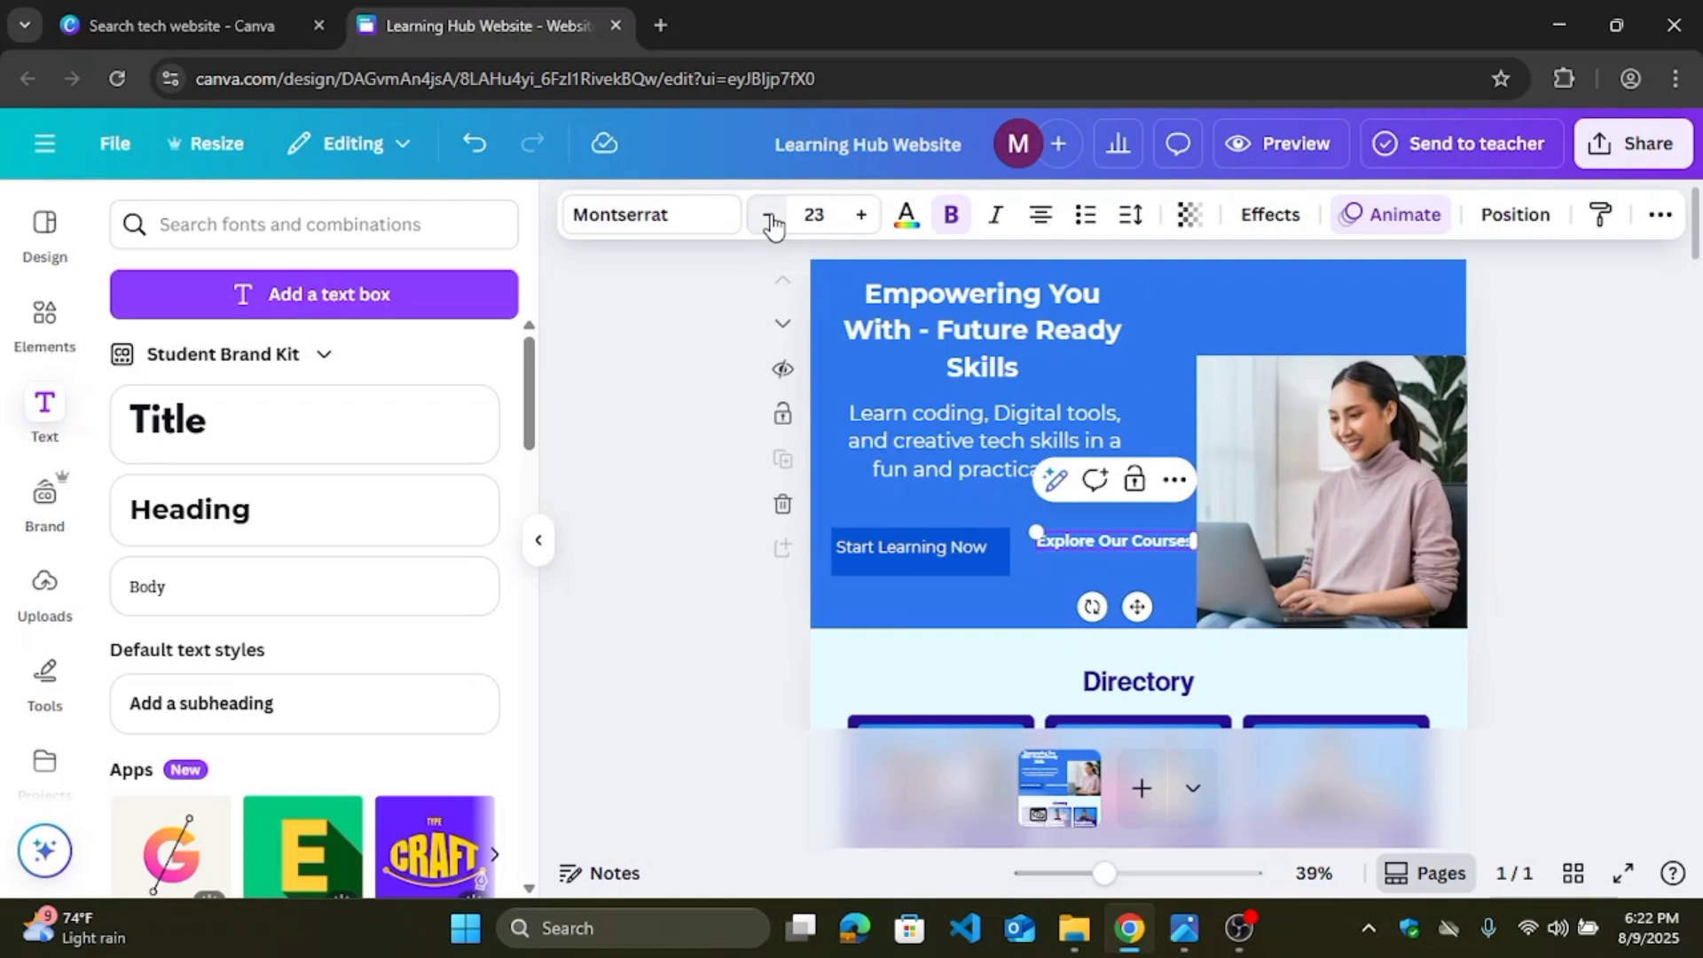
# Step: Move "Explore Our Courses" slightly lower and closer to the button bar, level with "Start Learning Now"
pyautogui.click(1030, 612)
pyautogui.click(1099, 541)
pyautogui.moveTo(1098, 541); pyautogui.dragTo(1096, 552)
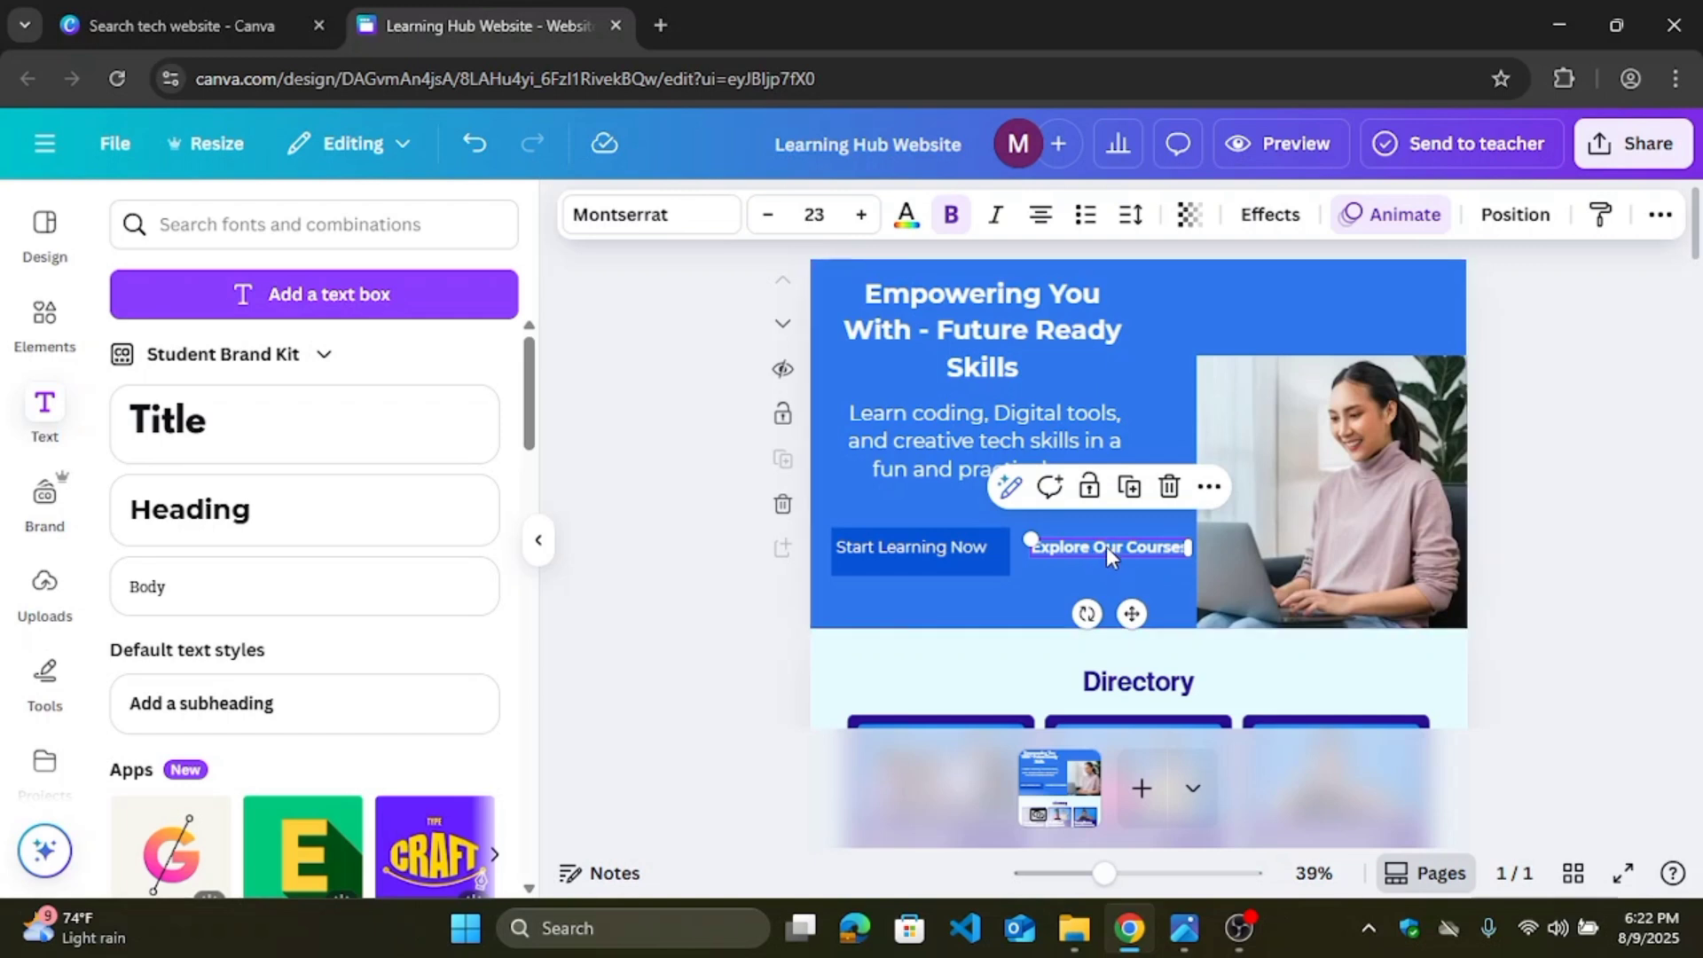
pyautogui.moveTo(1105, 546); pyautogui.dragTo(1102, 546)
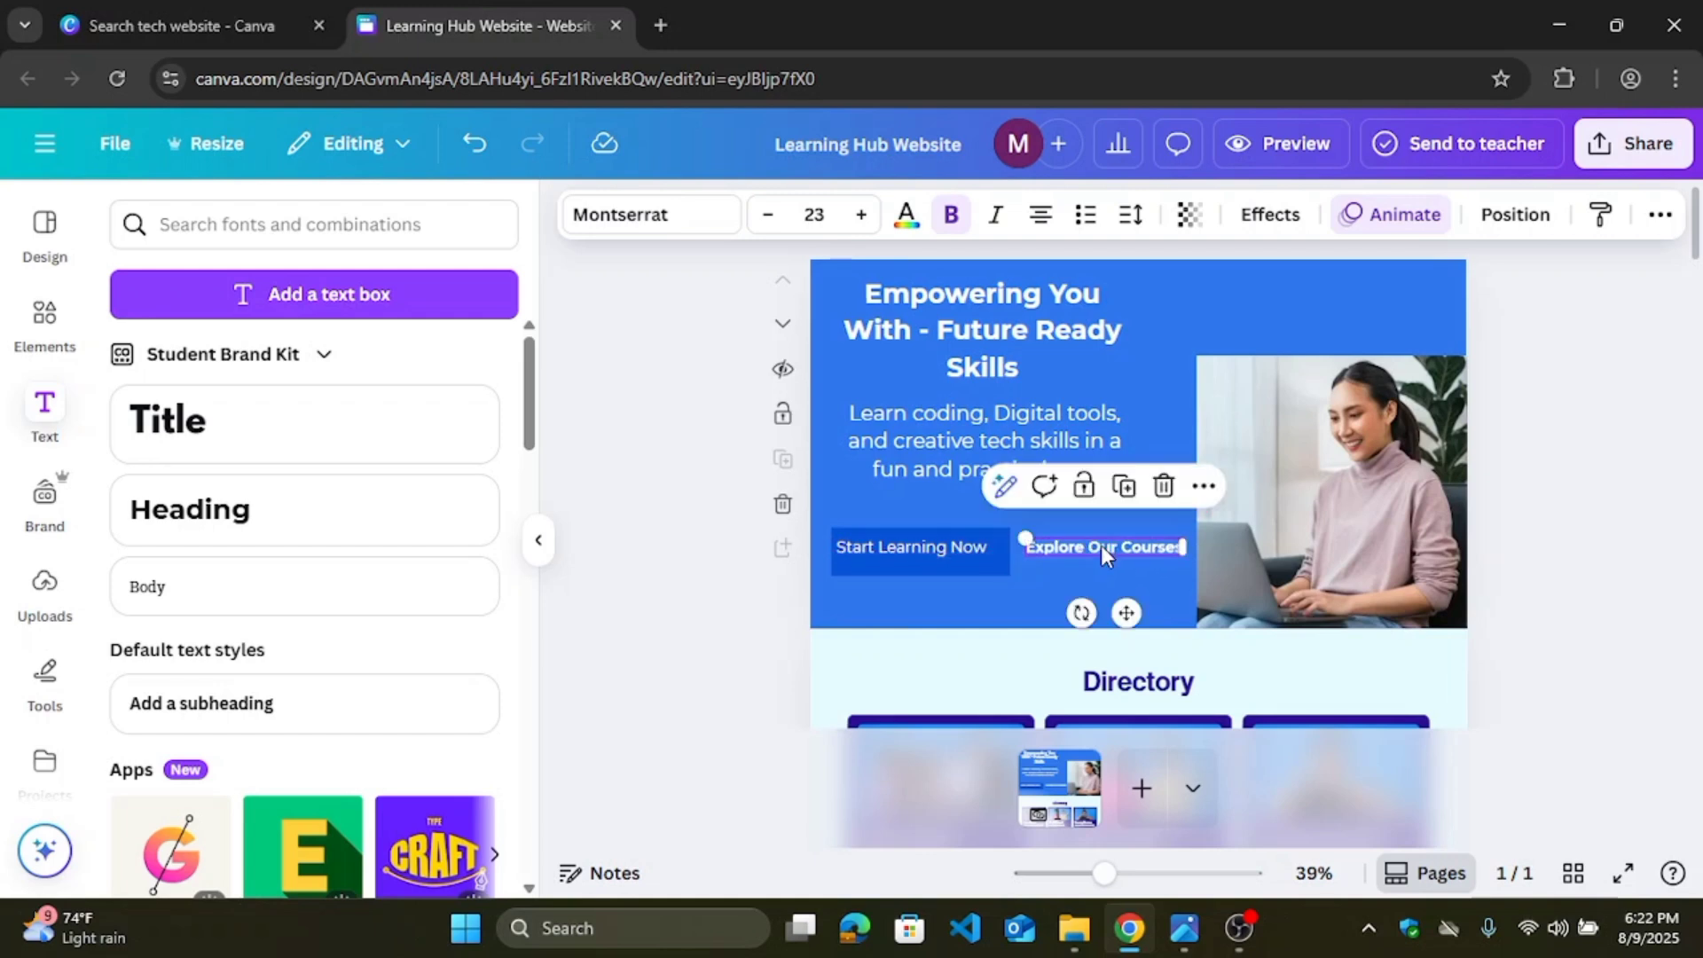
# Step: Apply the Outline text effect to "Explore Our Courses" with a thickness of 194
pyautogui.click(1273, 215)
pyautogui.moveTo(532, 400); pyautogui.dragTo(509, 328)
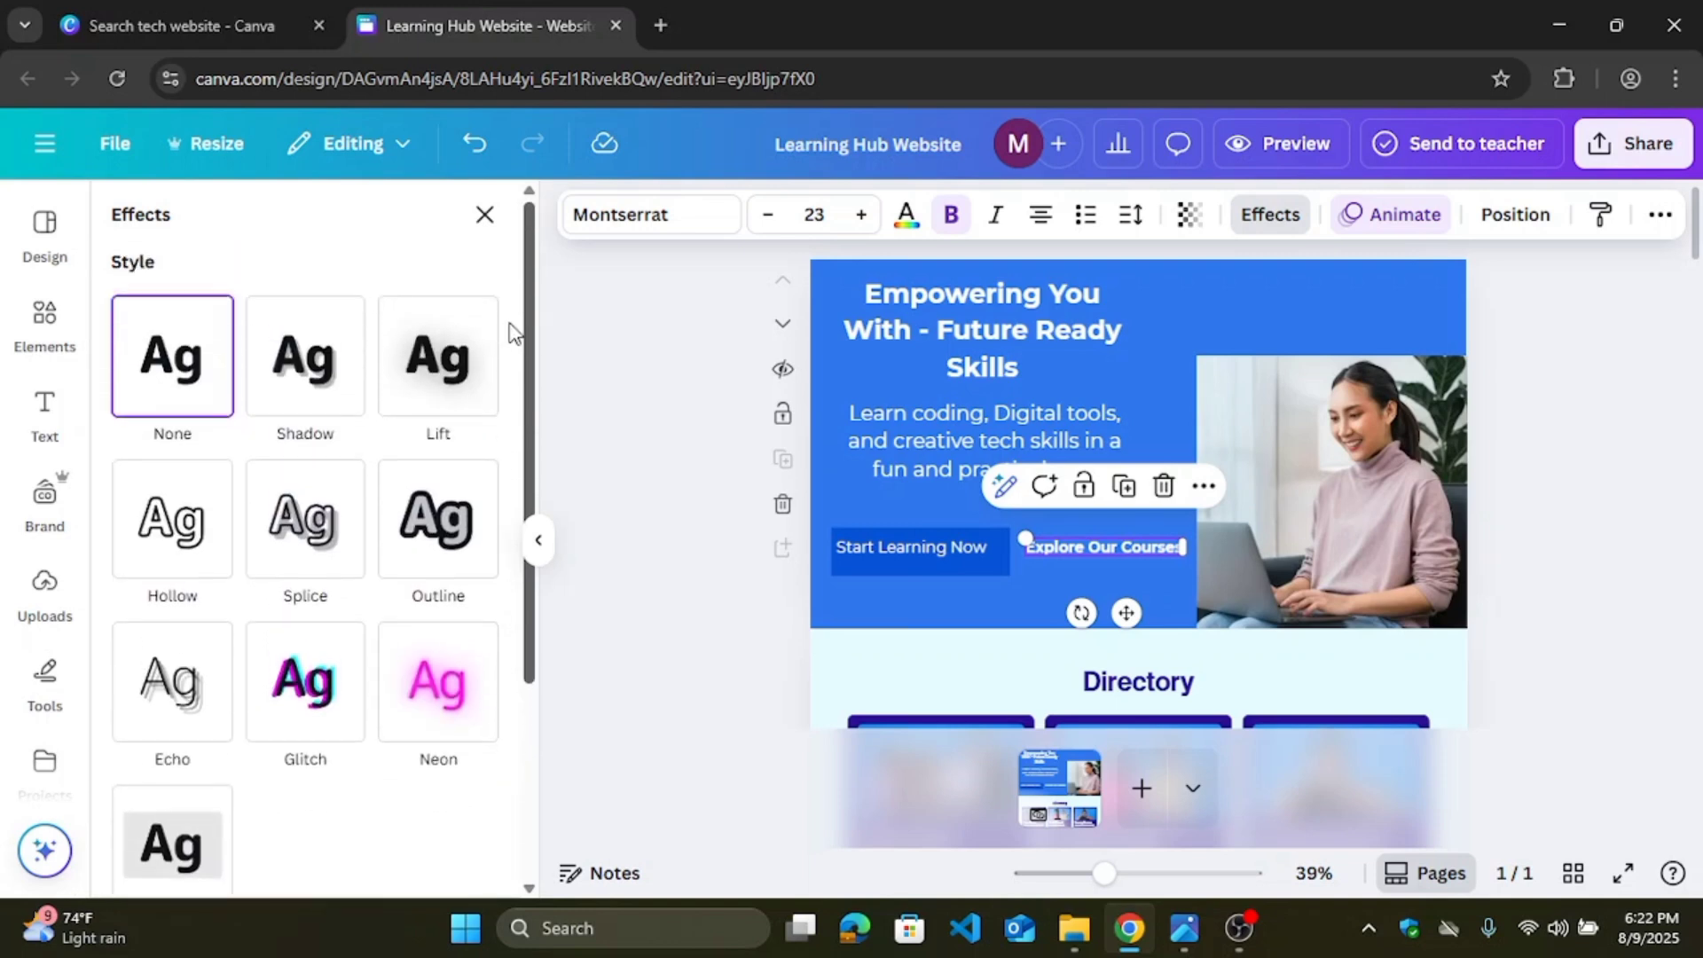
pyautogui.click(471, 516)
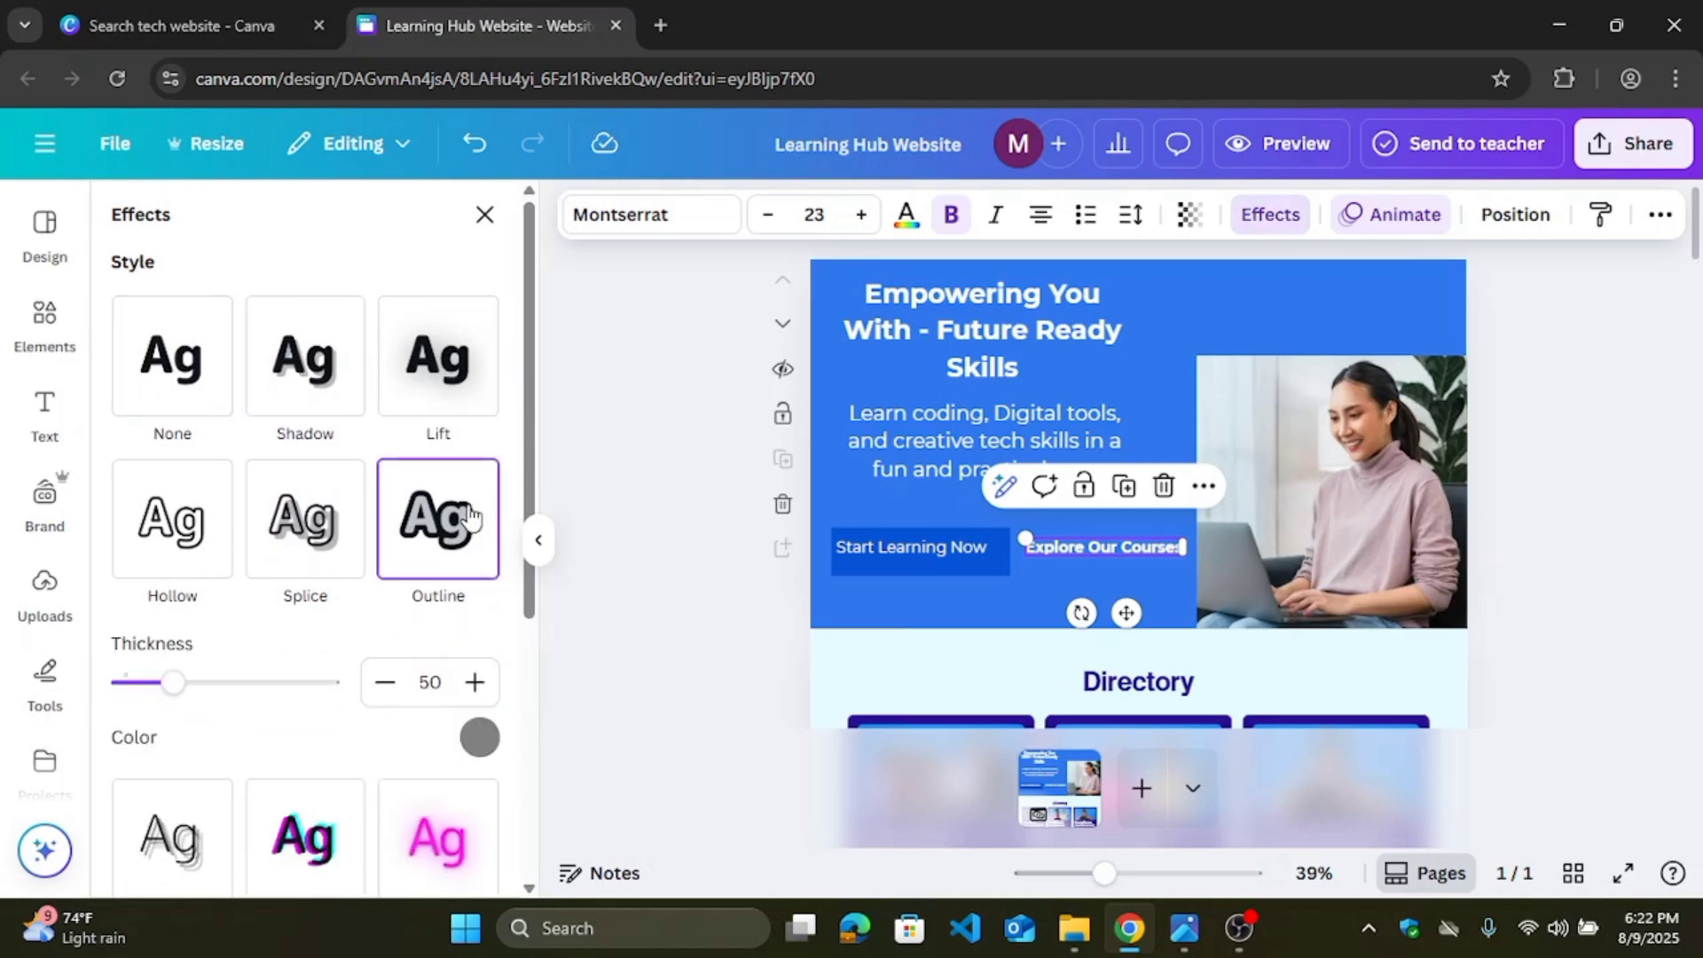
pyautogui.moveTo(533, 444); pyautogui.dragTo(535, 520)
pyautogui.moveTo(173, 568); pyautogui.dragTo(327, 582)
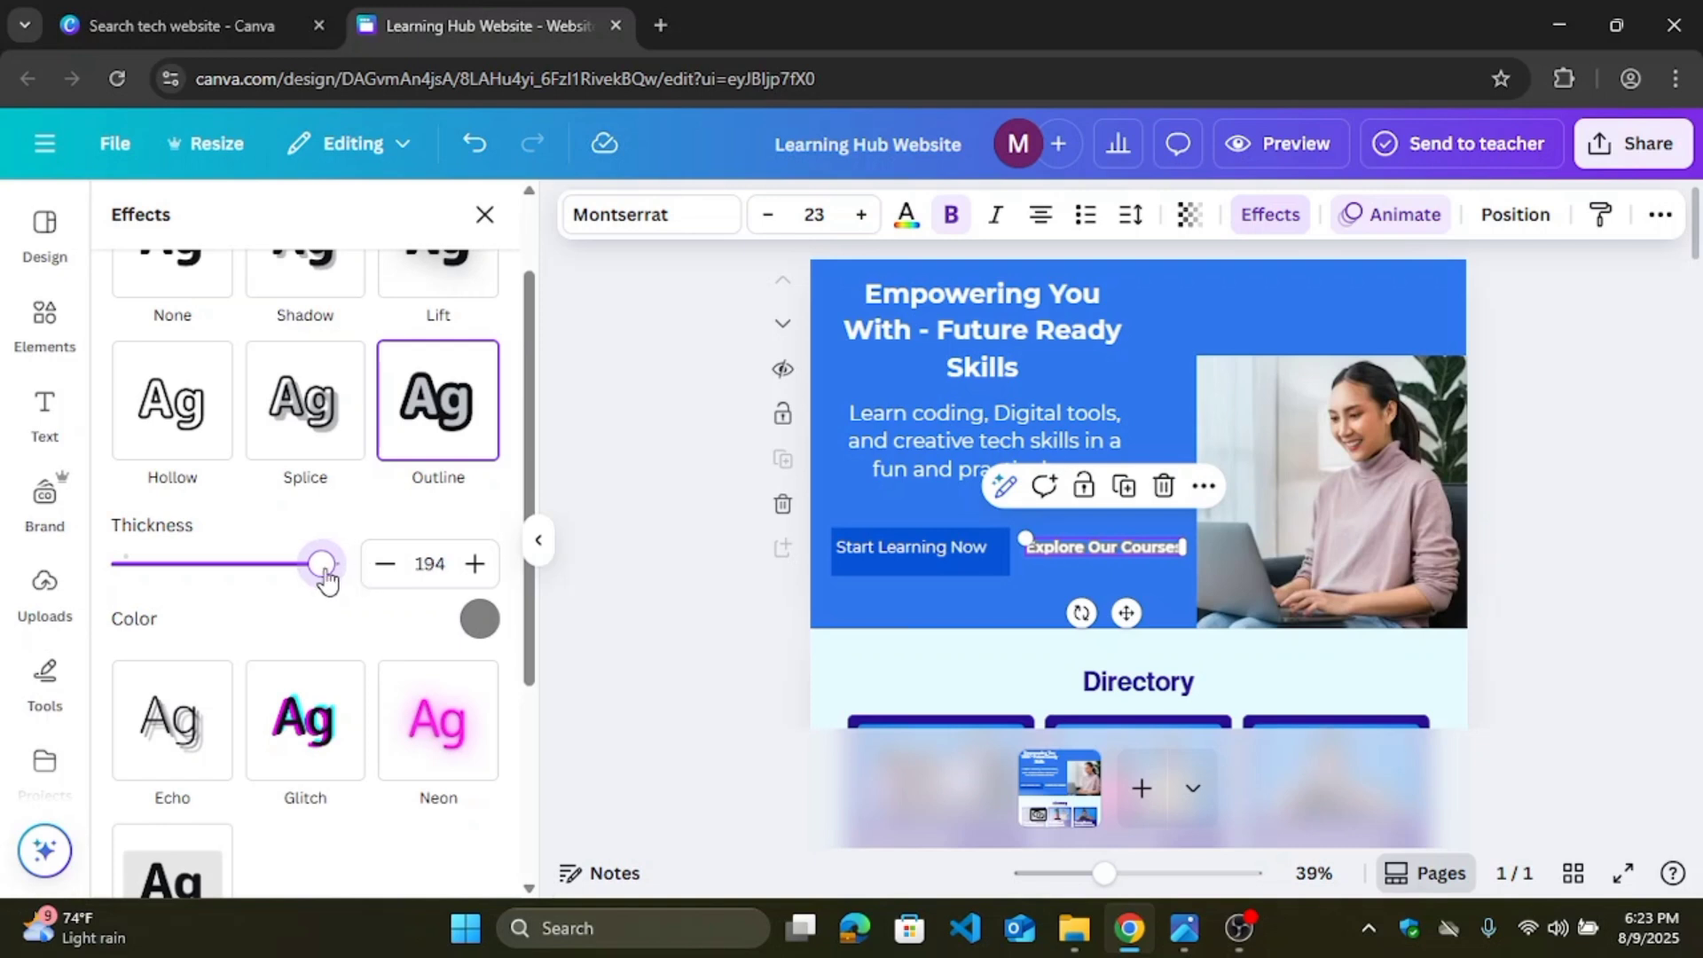
pyautogui.click(1092, 582)
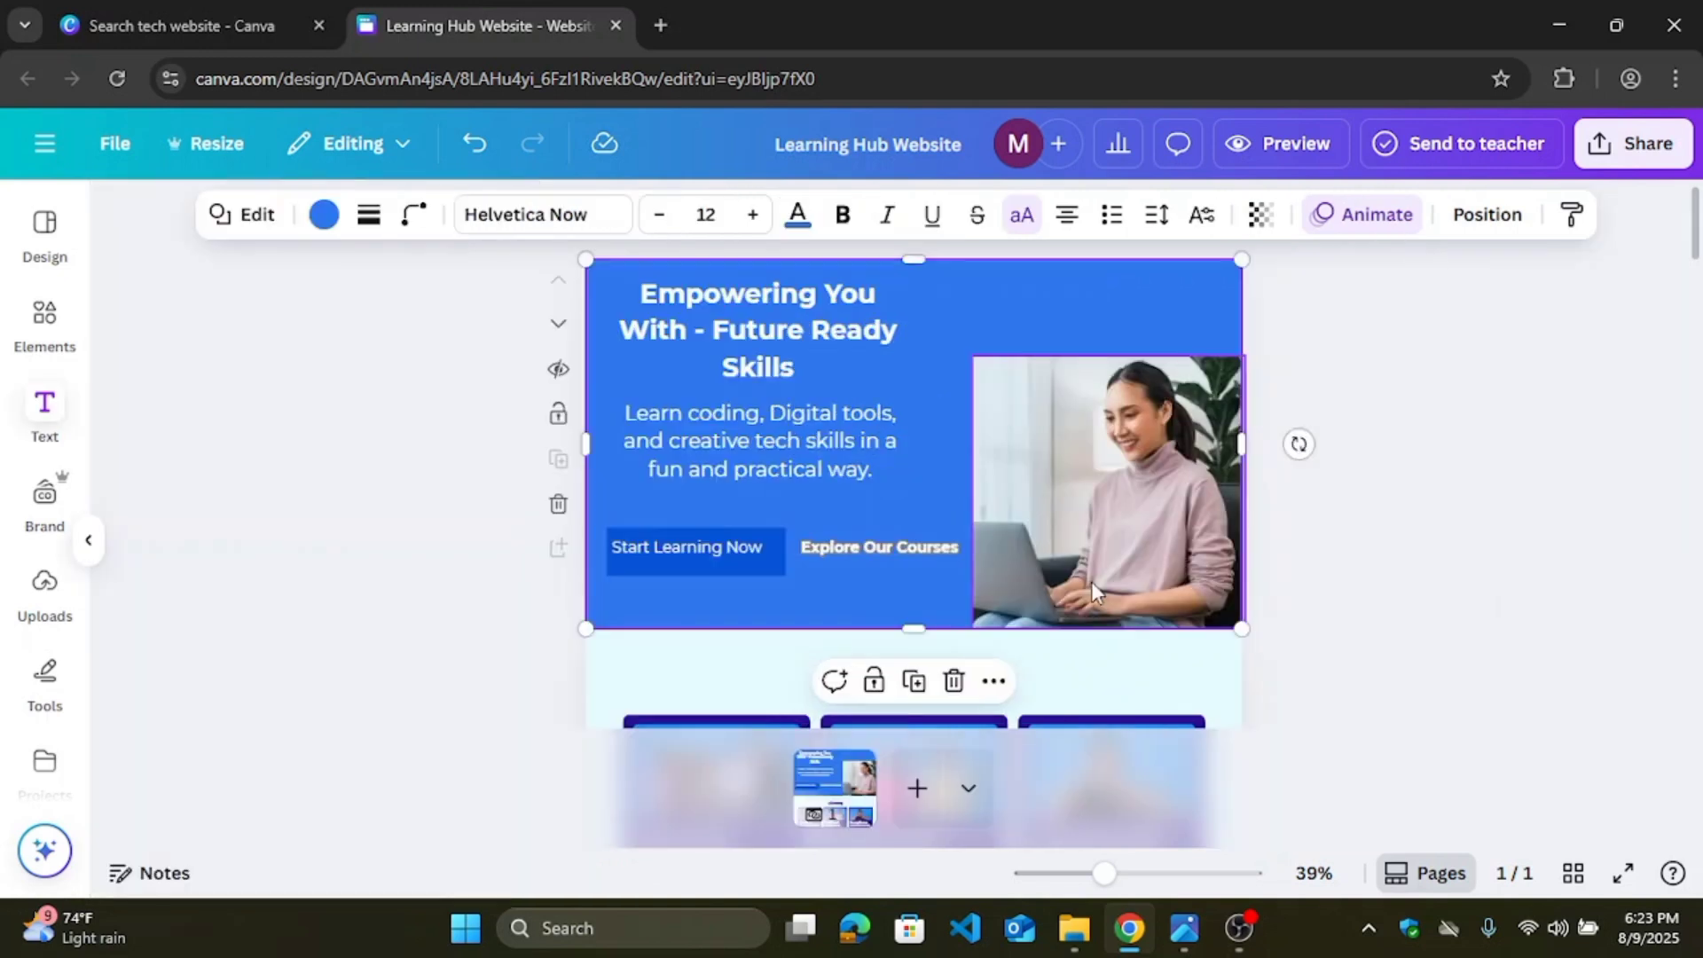
# Step: Scale up the "Explore Our Courses" text to font size 25.3, keeping it beside the button bar
pyautogui.doubleClick(1086, 547)
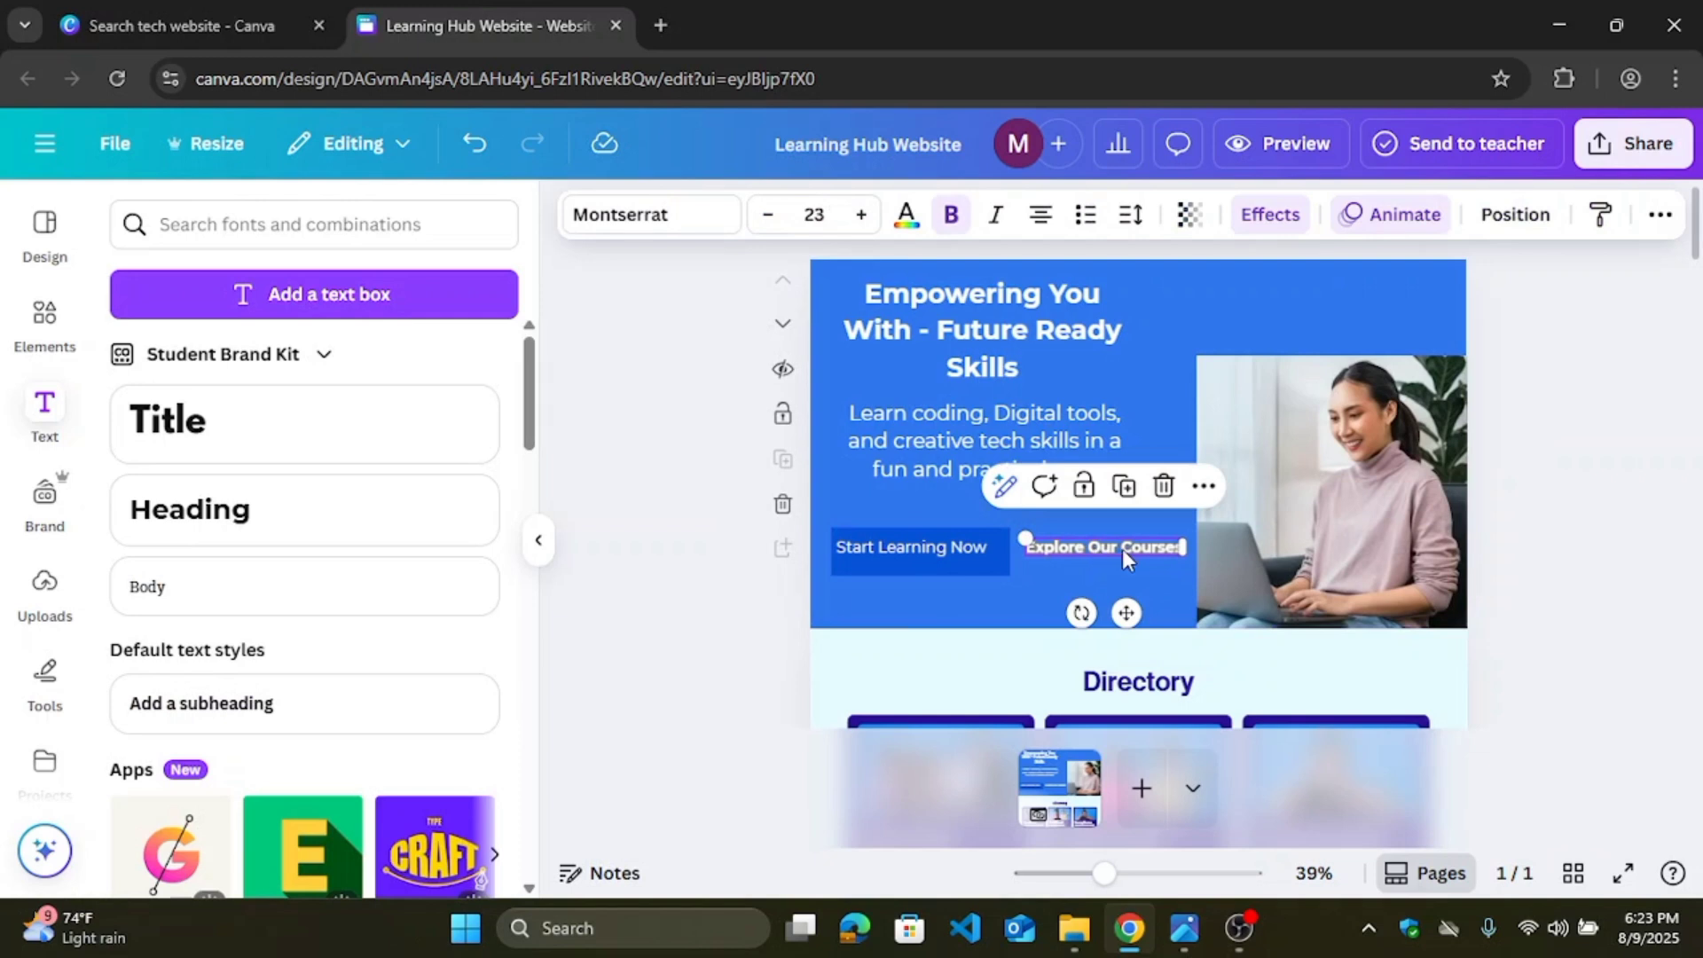
pyautogui.click(1566, 572)
pyautogui.doubleClick(1096, 550)
pyautogui.moveTo(1027, 533); pyautogui.dragTo(1118, 545)
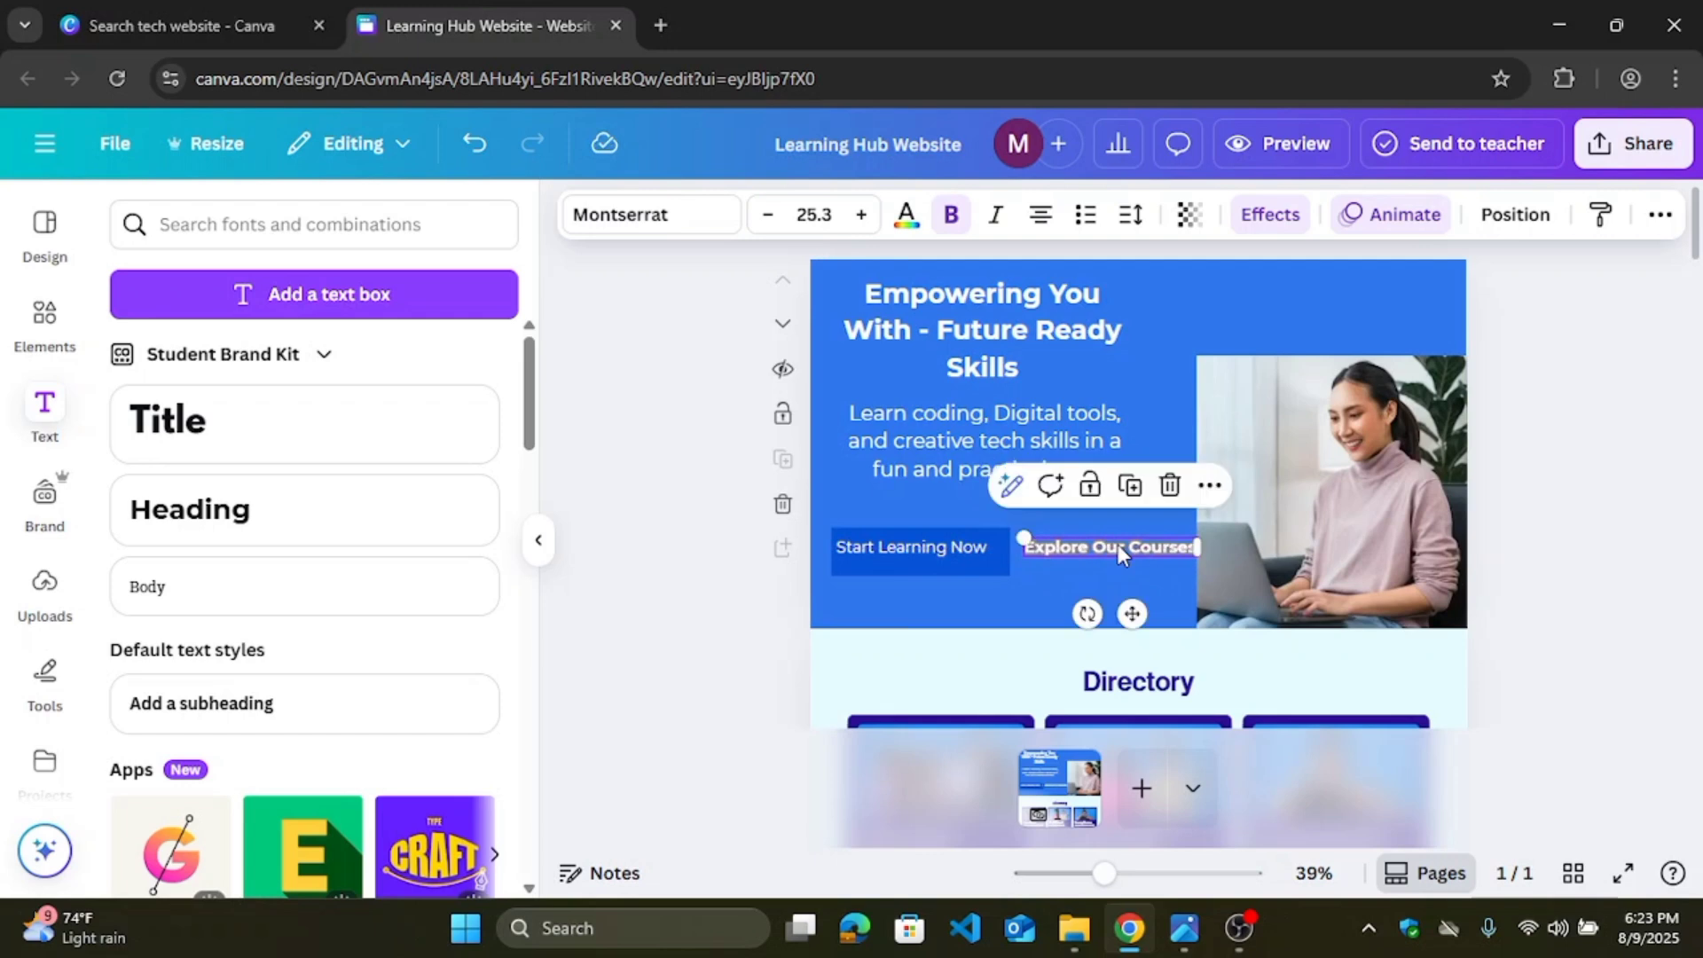
# Step: Reapply the Outline effect to "Explore Our Courses" in the blue of the hero background with thickness 200, and deselect the text
pyautogui.click(1270, 222)
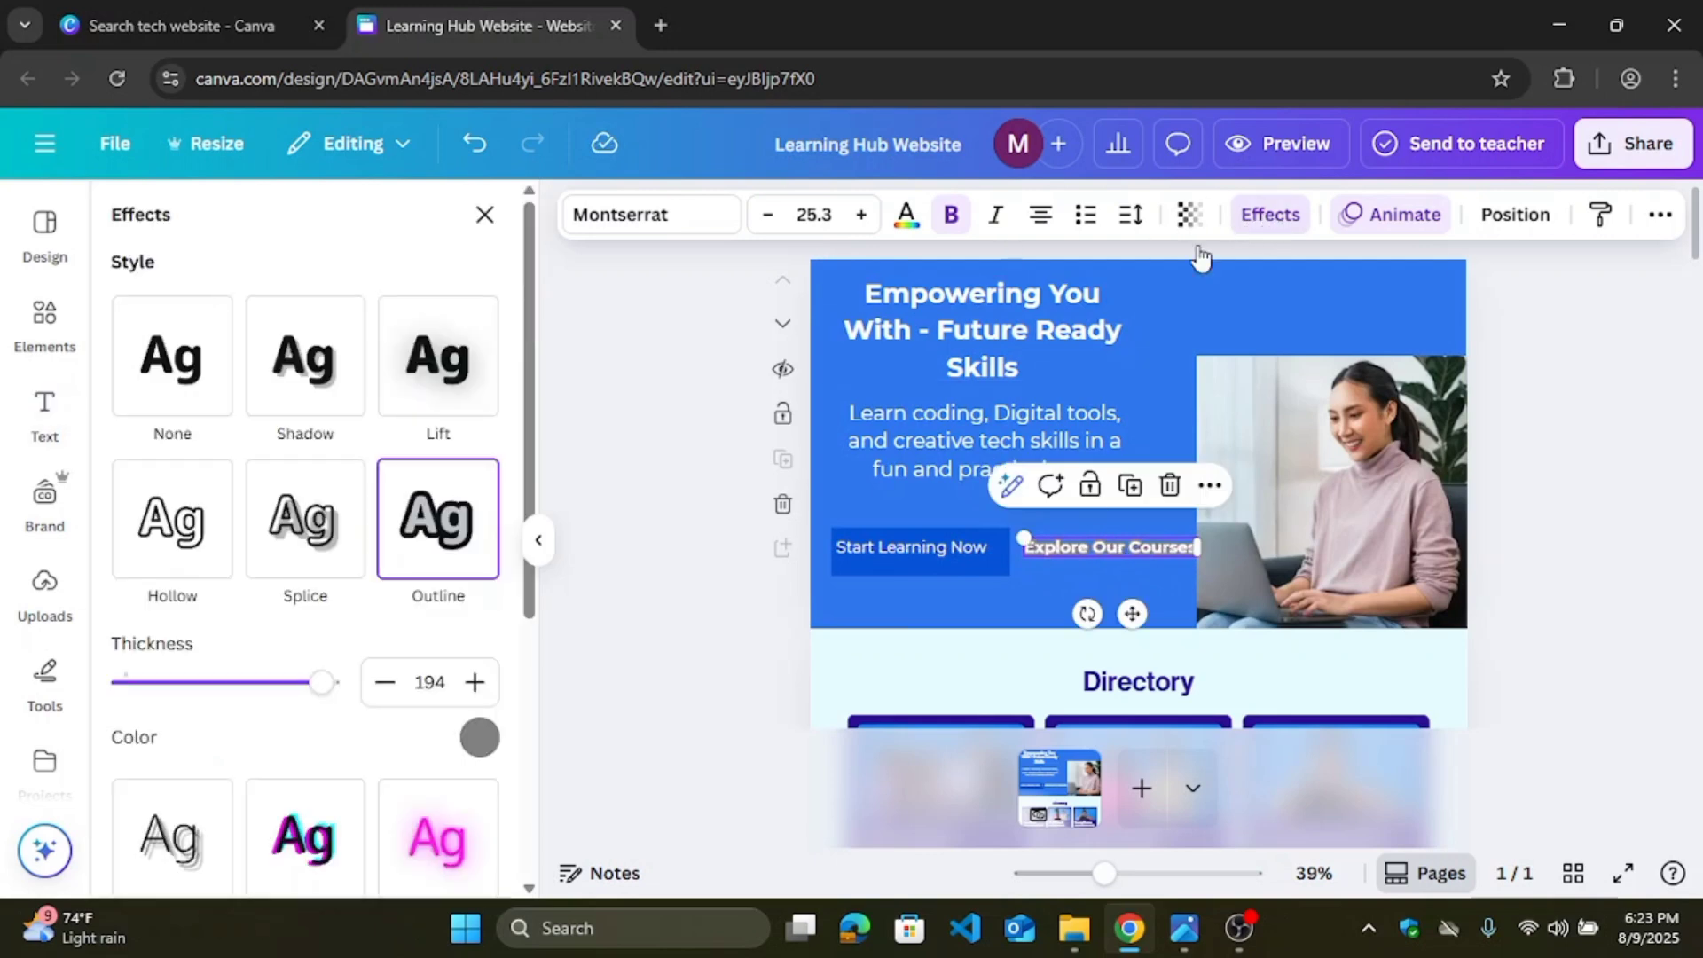
pyautogui.moveTo(528, 462); pyautogui.dragTo(525, 525)
pyautogui.click(463, 421)
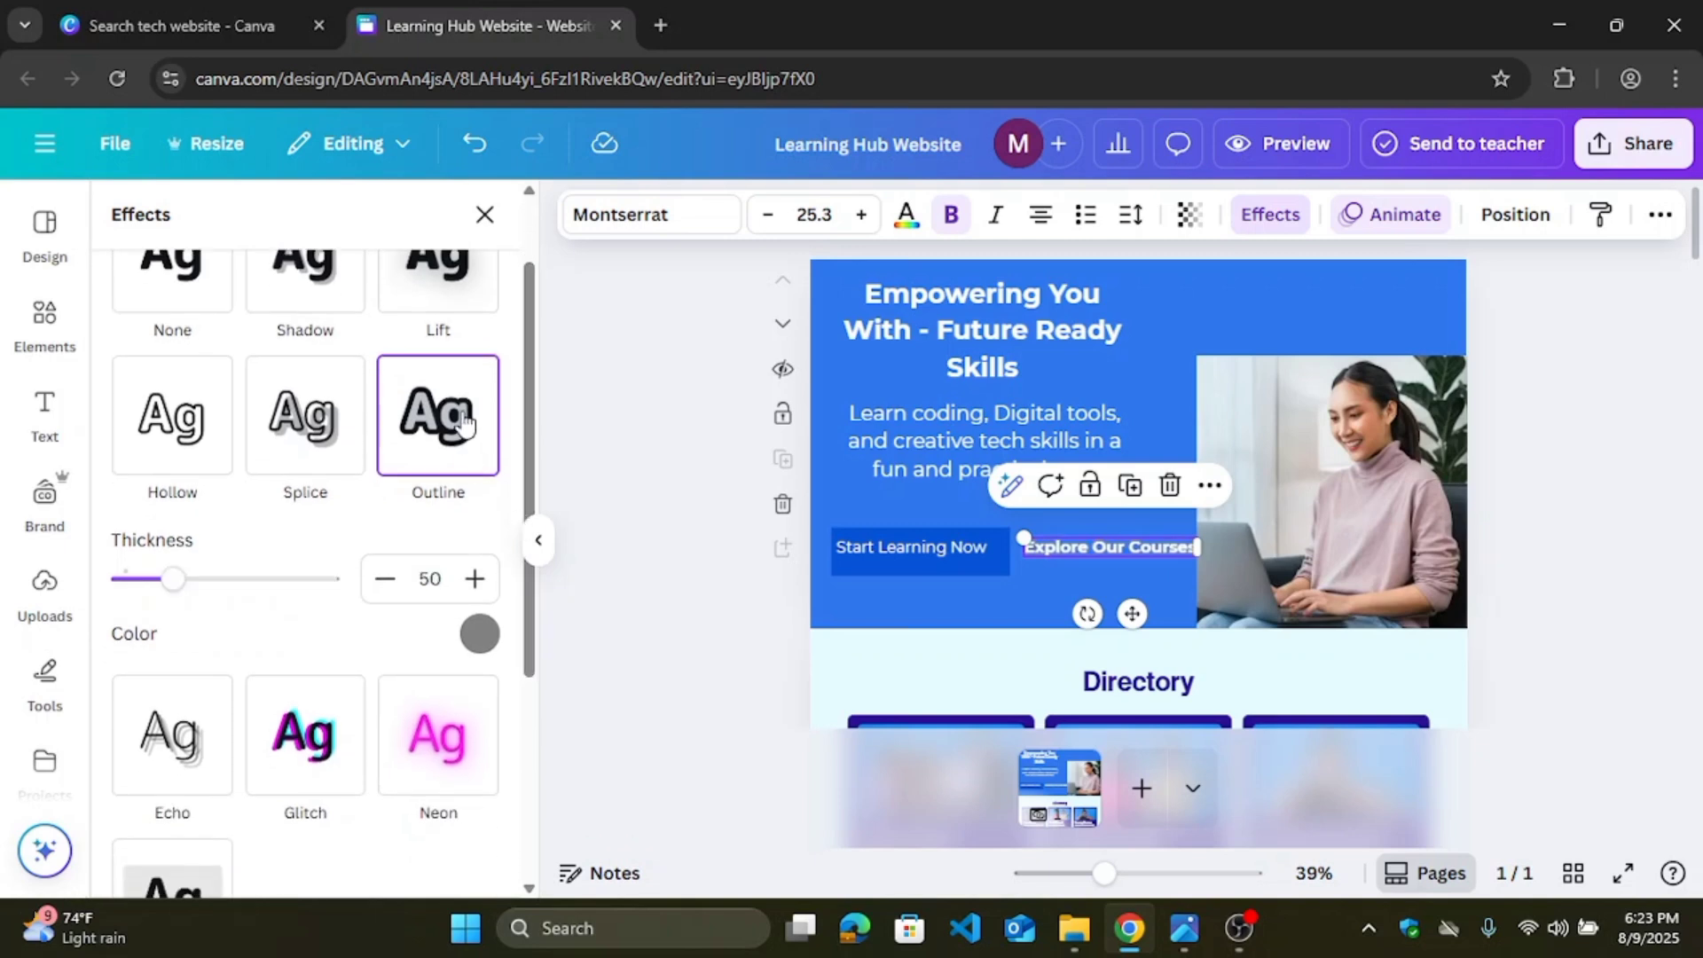
pyautogui.click(484, 643)
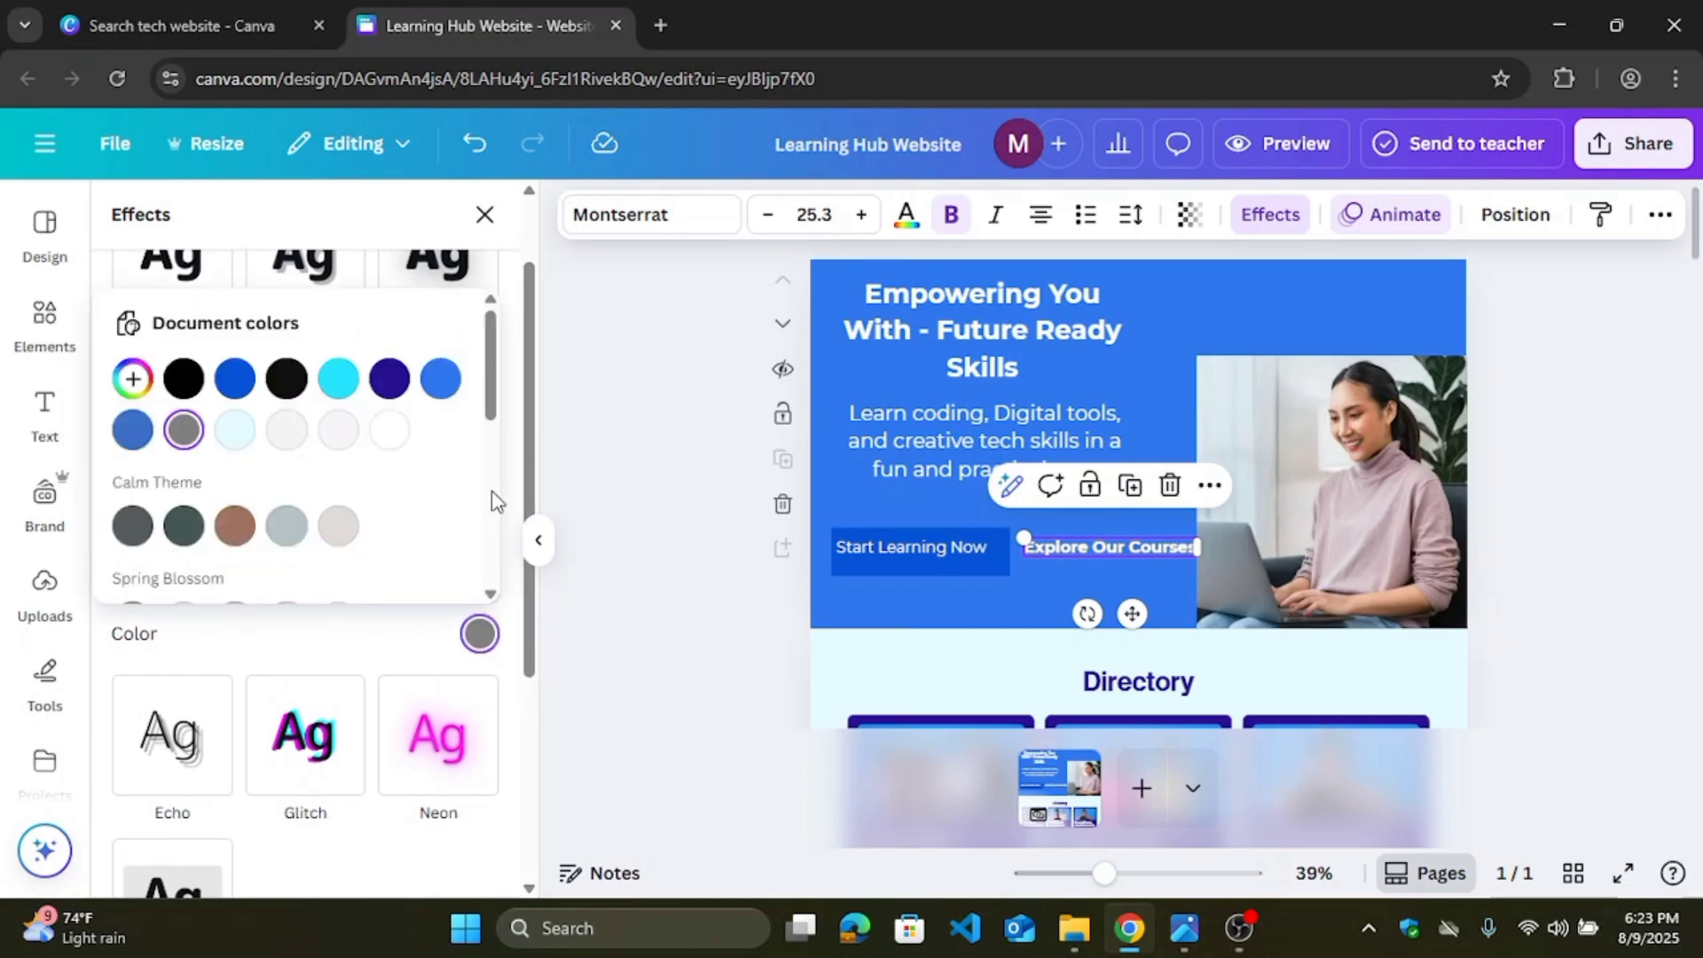
pyautogui.click(440, 379)
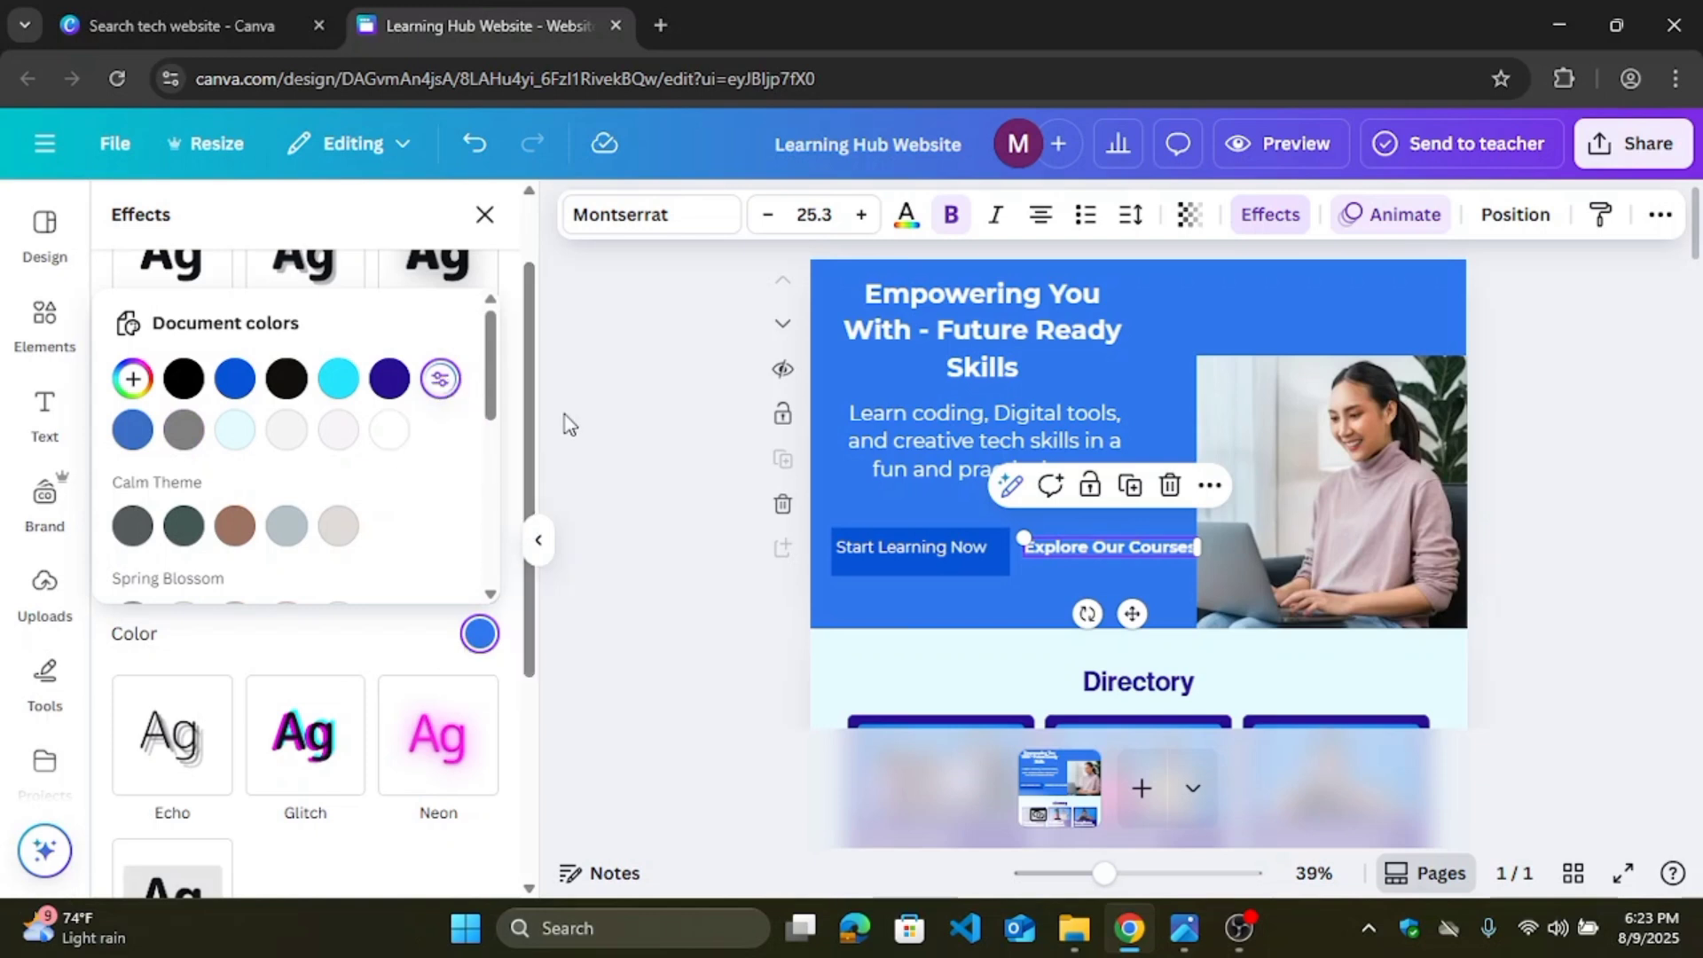
pyautogui.moveTo(533, 351); pyautogui.dragTo(533, 323)
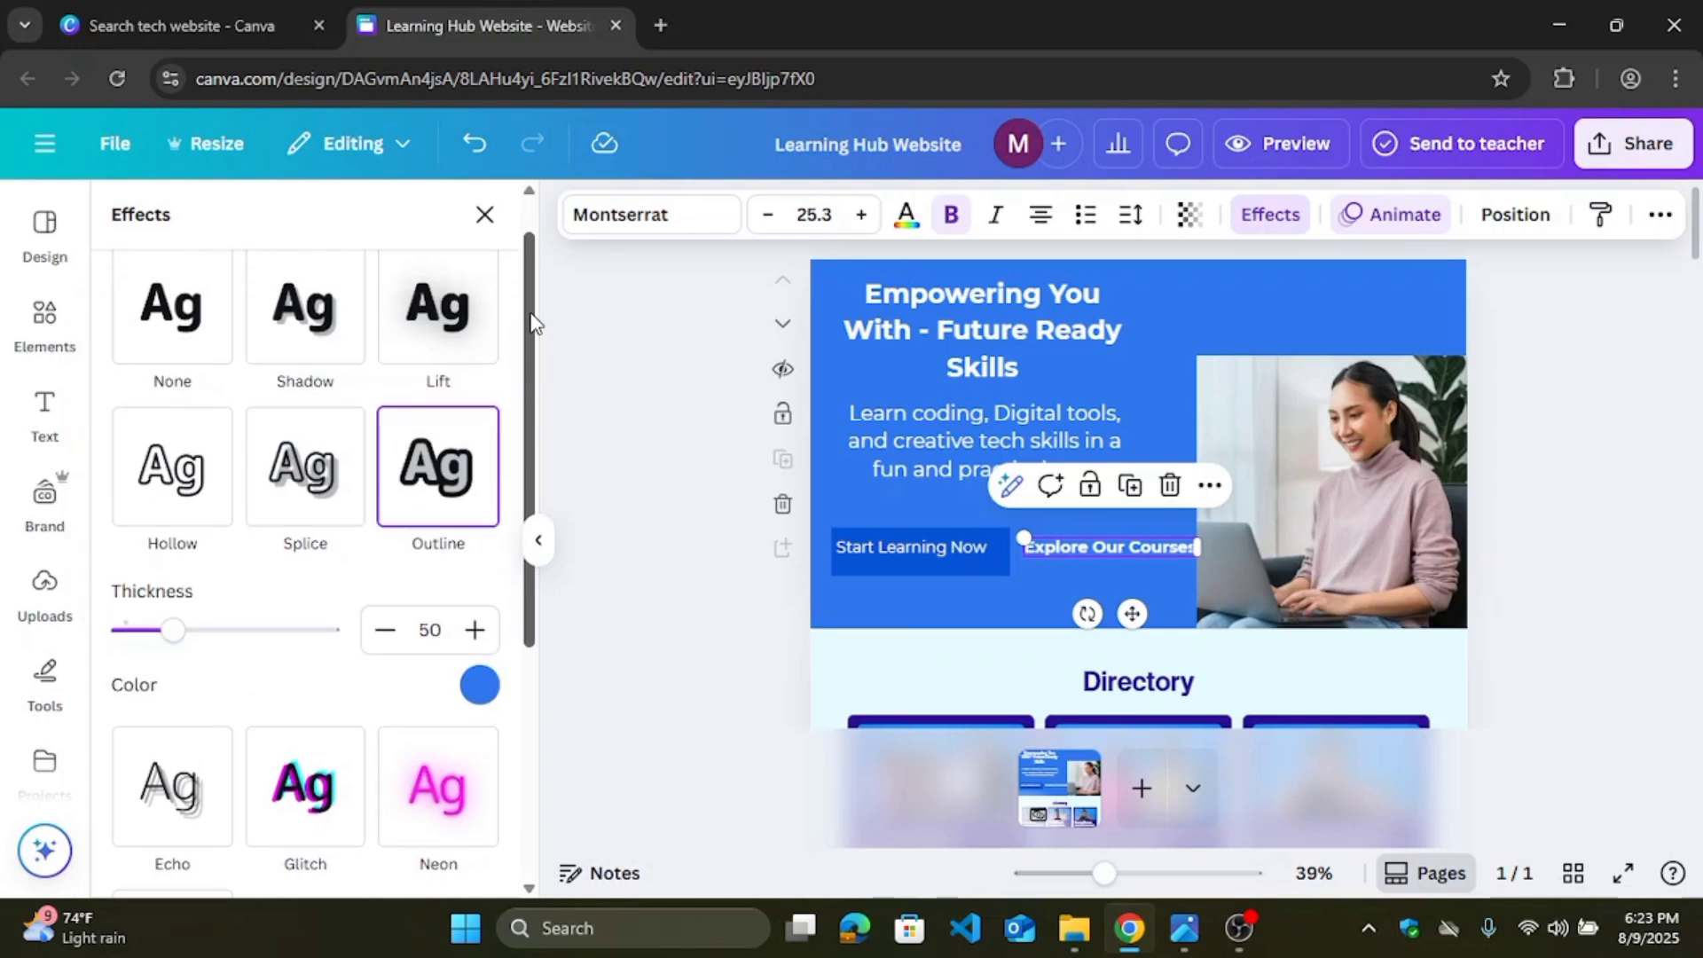
pyautogui.moveTo(179, 647); pyautogui.dragTo(335, 645)
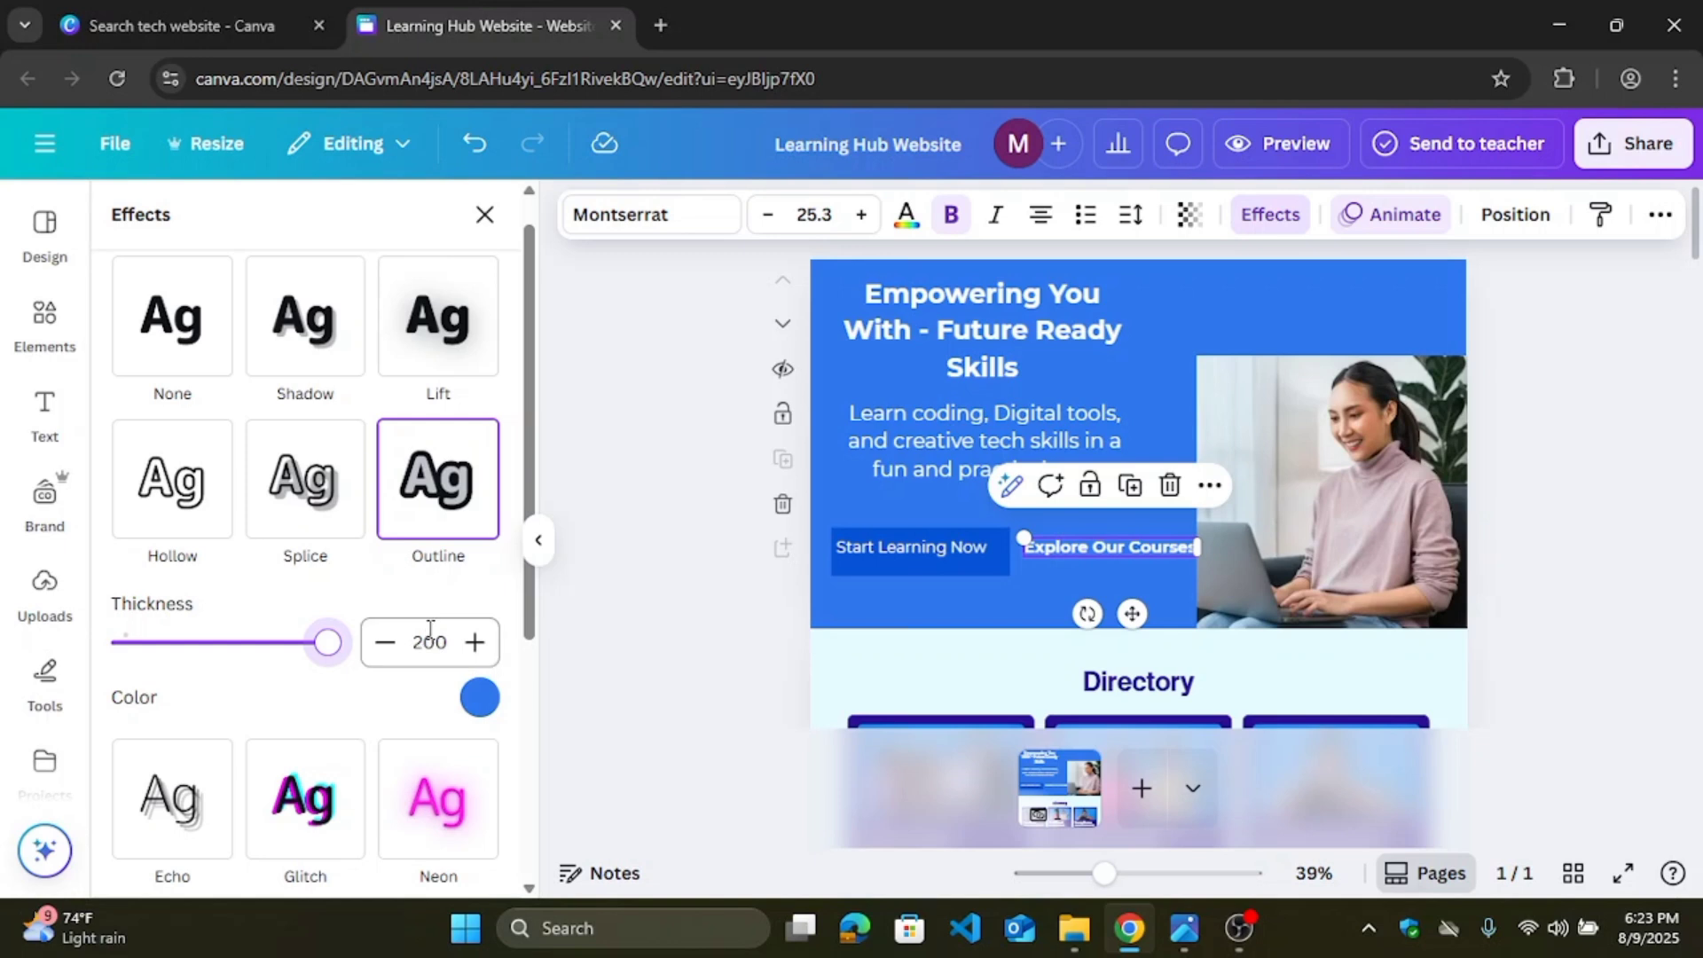
pyautogui.click(612, 654)
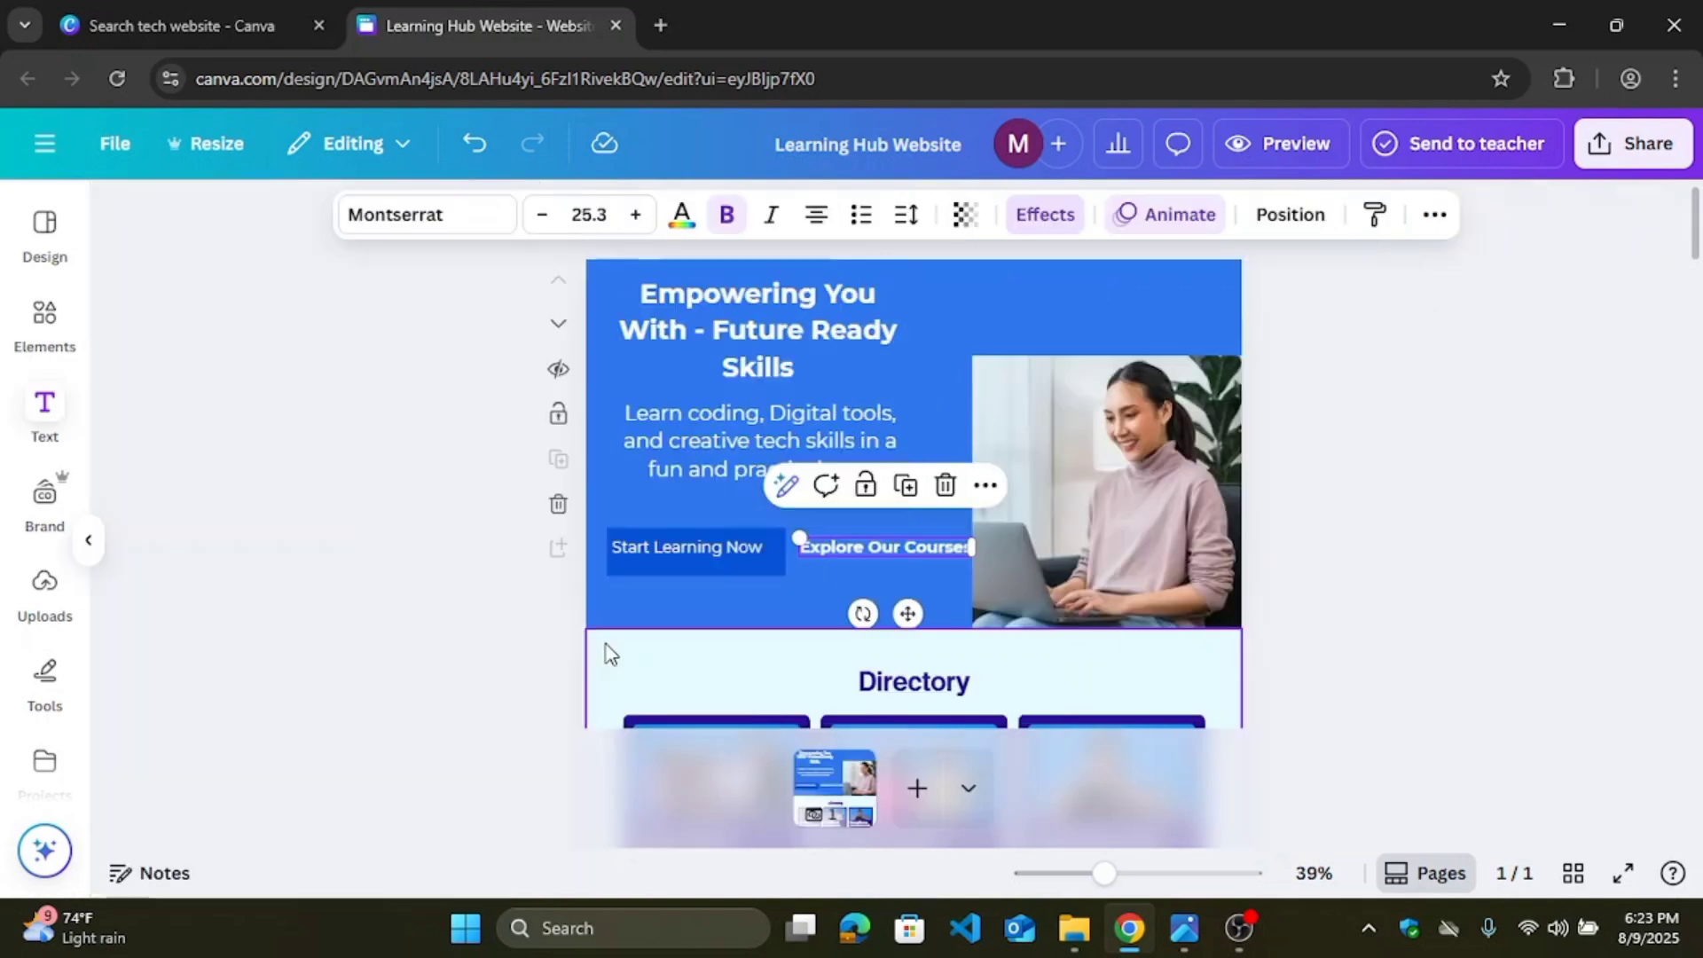
pyautogui.click(1123, 550)
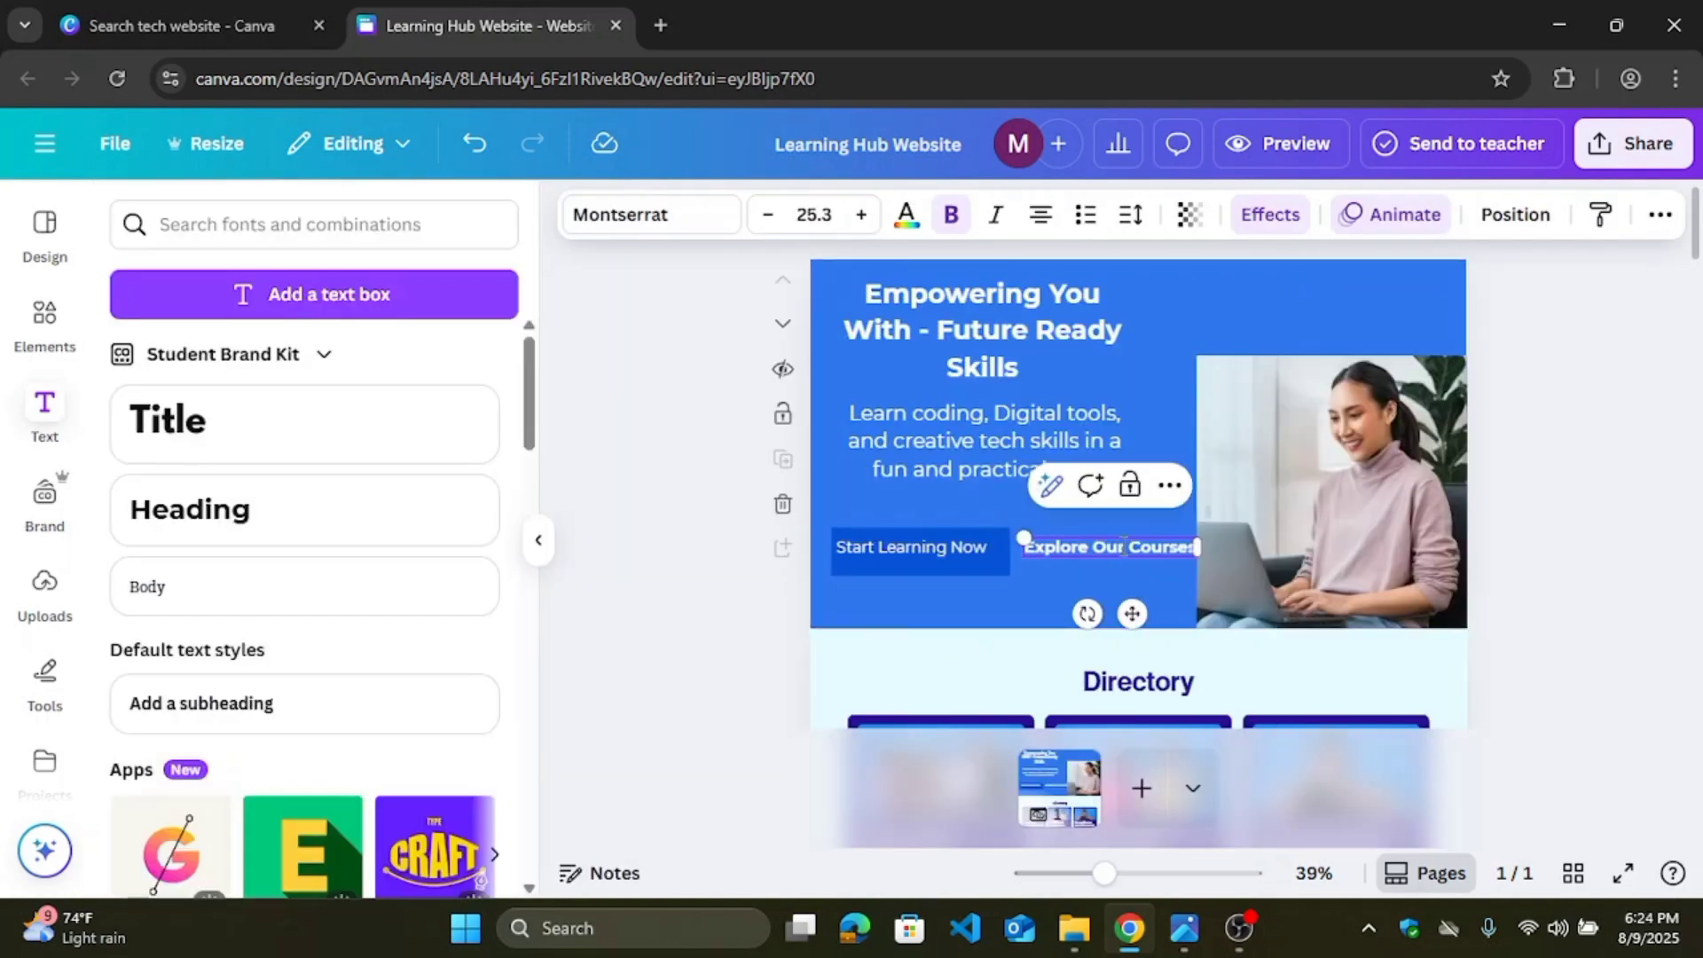
pyautogui.click(1548, 614)
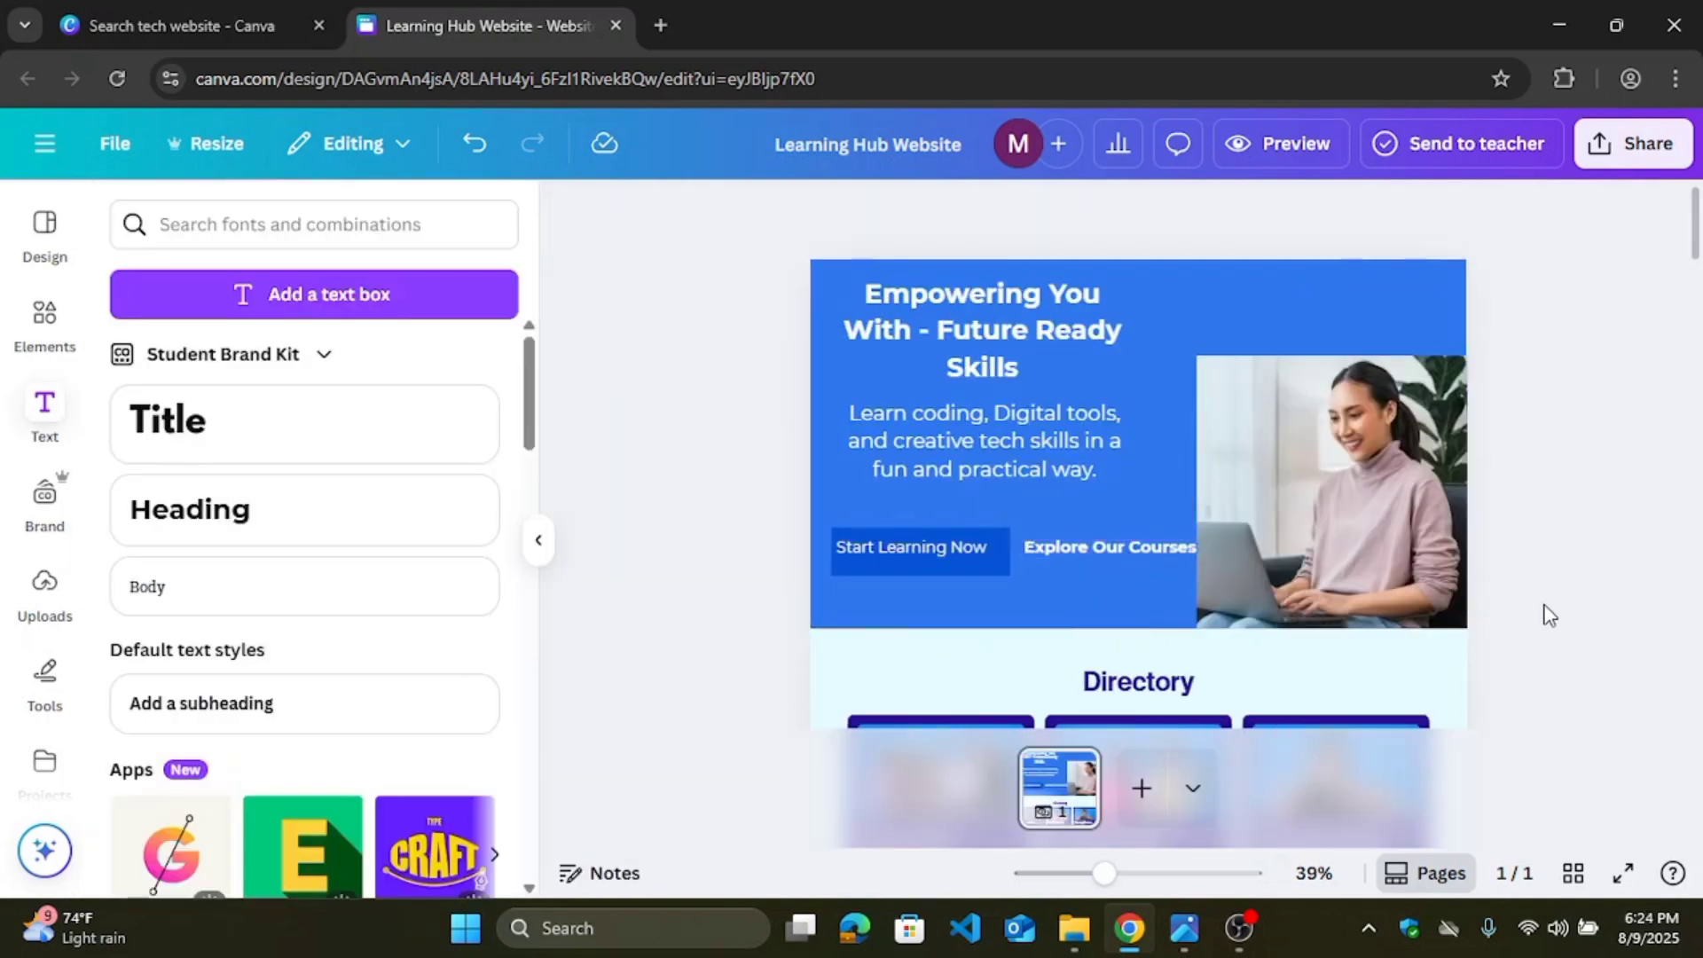
# Step: Reduce the "Explore Our Courses" text to font size 23.3 and nudge it into line with the "Start Learning Now" button
pyautogui.click(1107, 551)
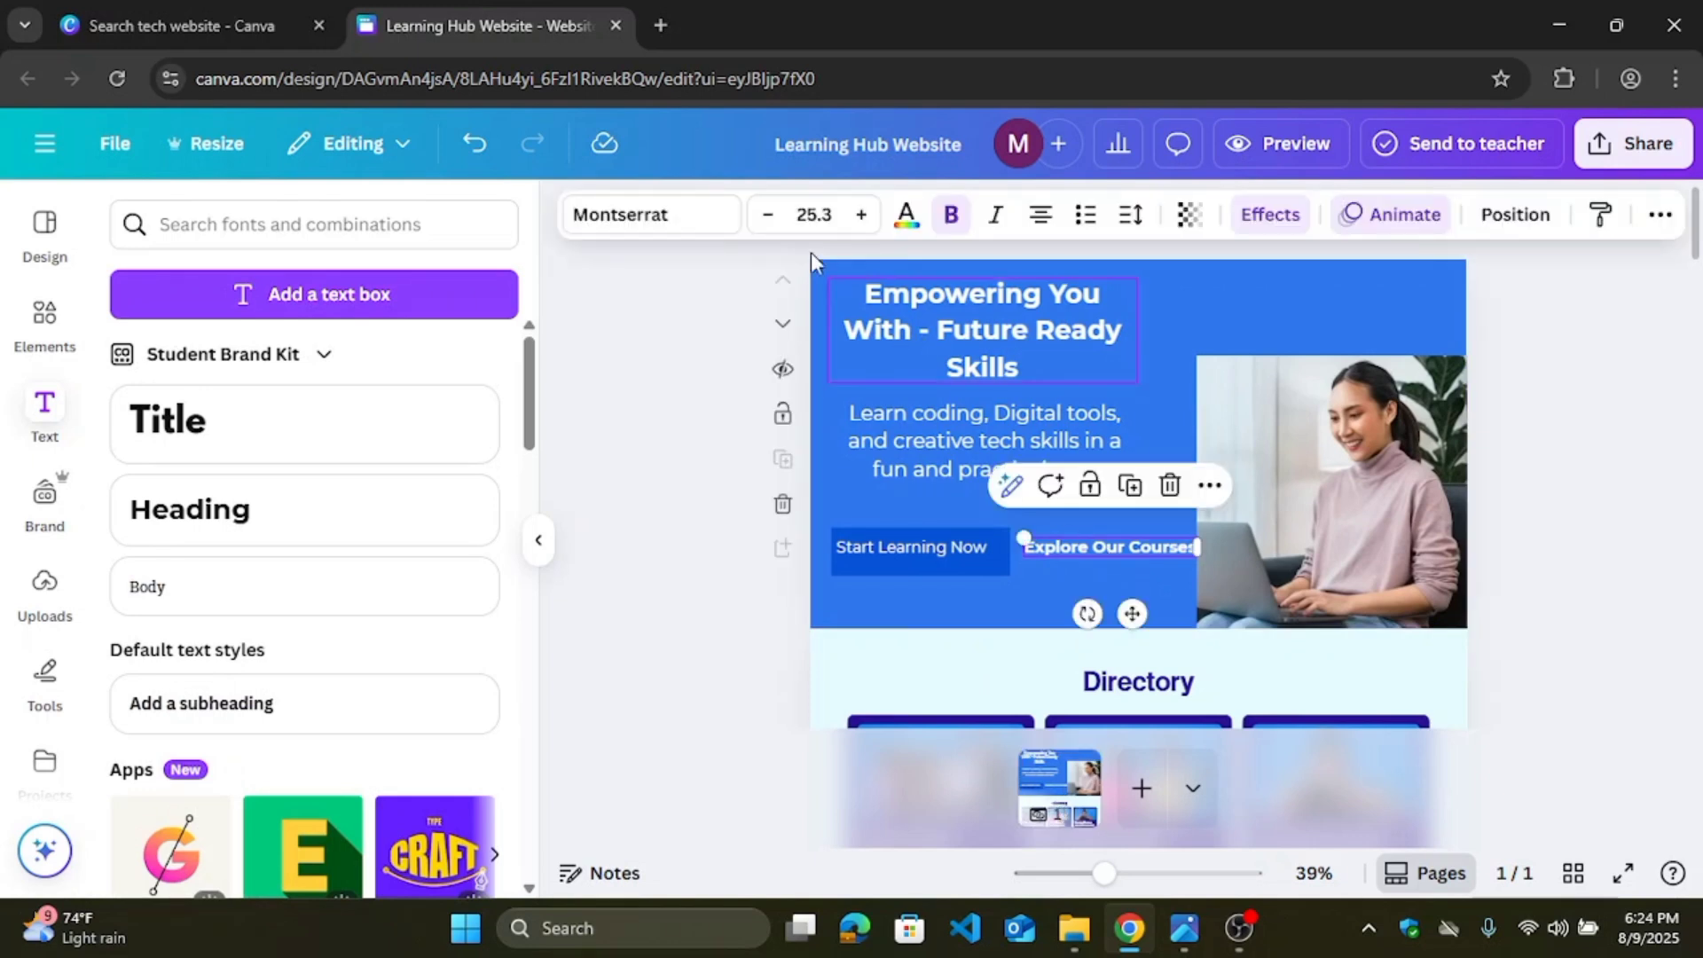
pyautogui.click(769, 214)
pyautogui.click(769, 214)
pyautogui.moveTo(1098, 555); pyautogui.dragTo(1109, 549)
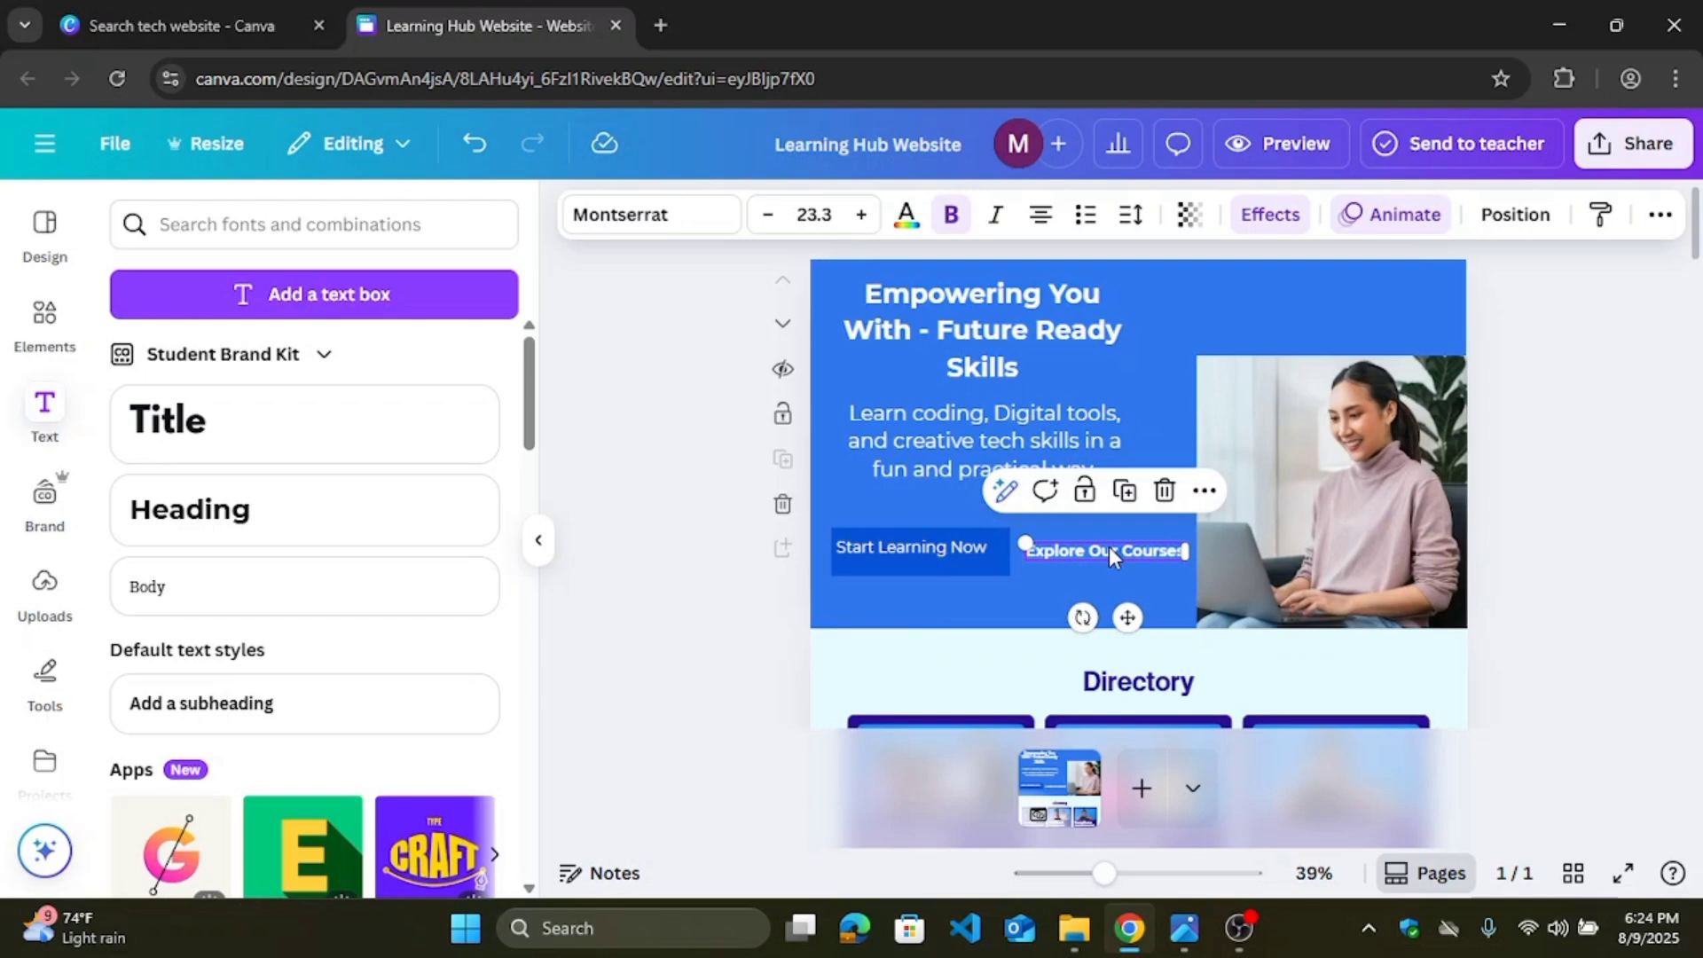
pyautogui.click(1302, 280)
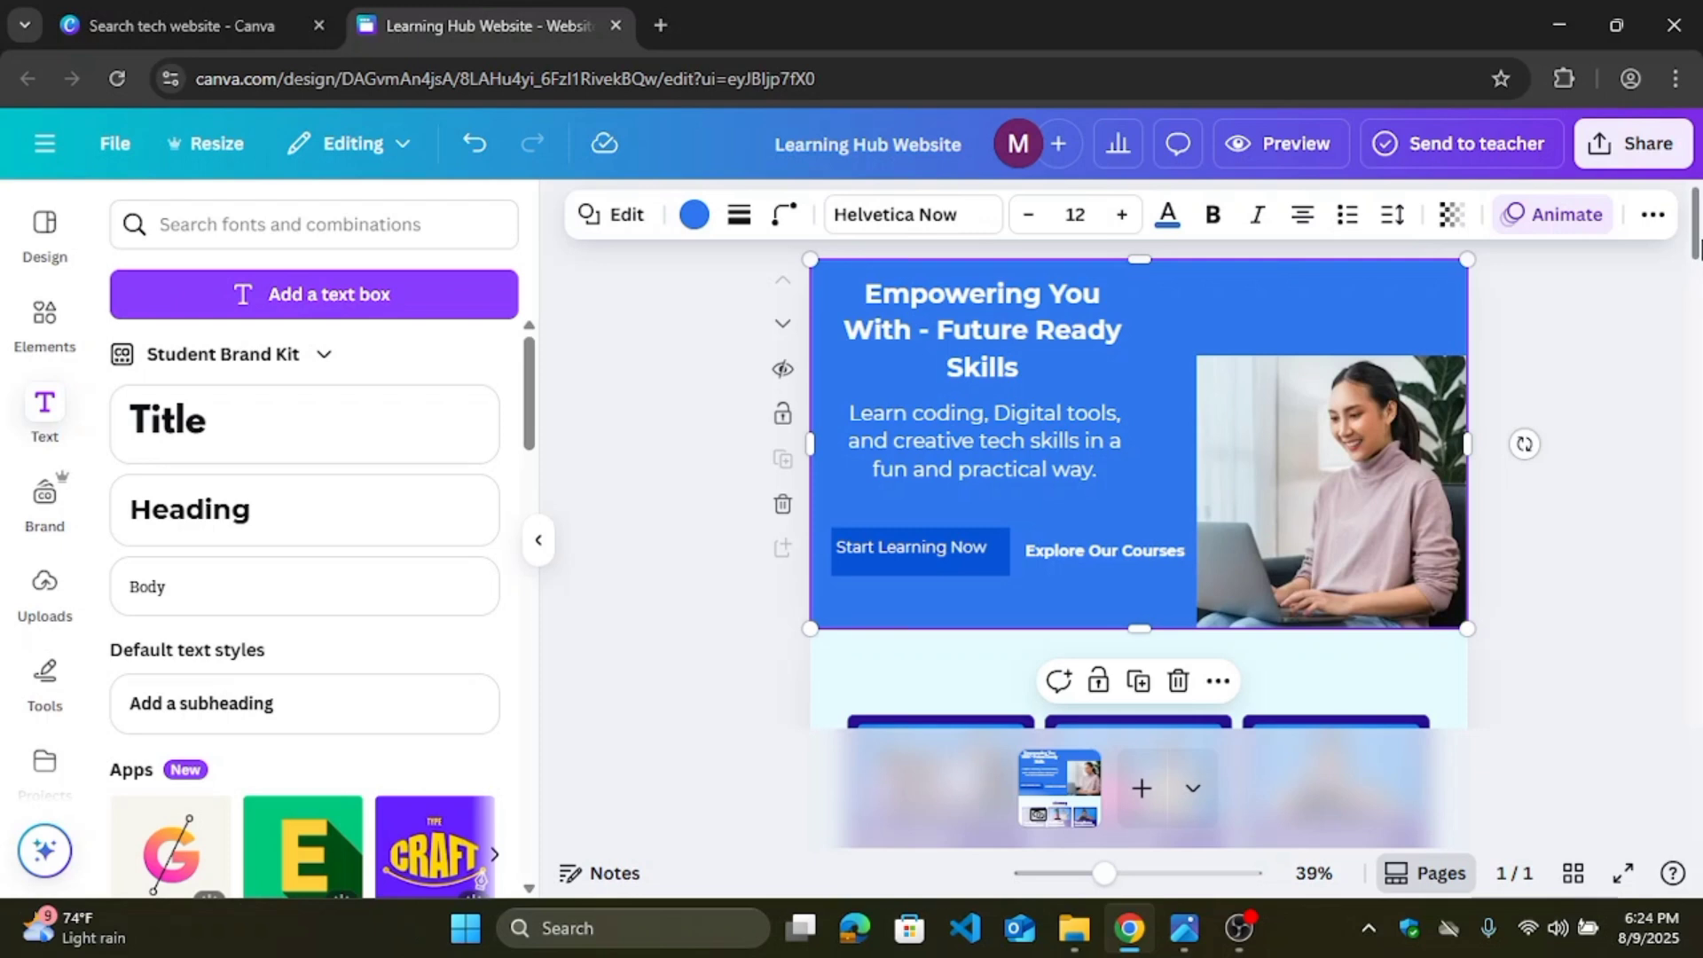
pyautogui.moveTo(1696, 258)
pyautogui.mouseDown()
pyautogui.moveTo(1696, 294)
pyautogui.moveTo(1696, 262)
pyautogui.mouseUp()
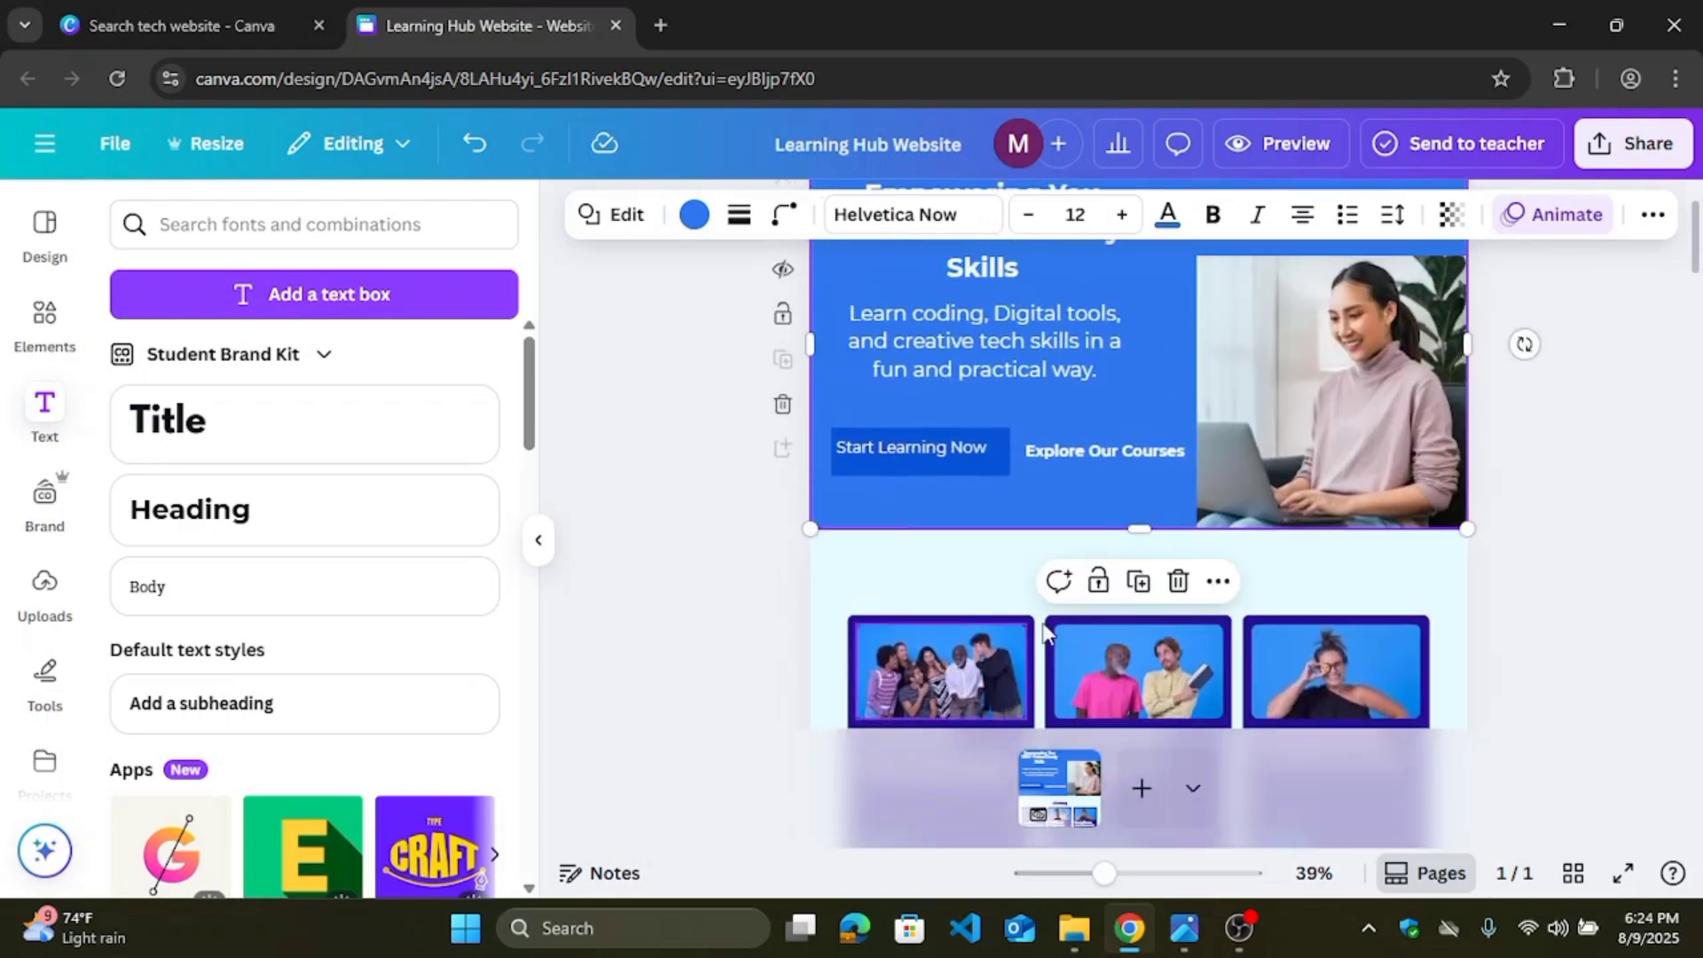
pyautogui.moveTo(1696, 213)
pyautogui.mouseDown()
pyautogui.moveTo(1697, 264)
pyautogui.moveTo(1681, 189)
pyautogui.mouseUp()
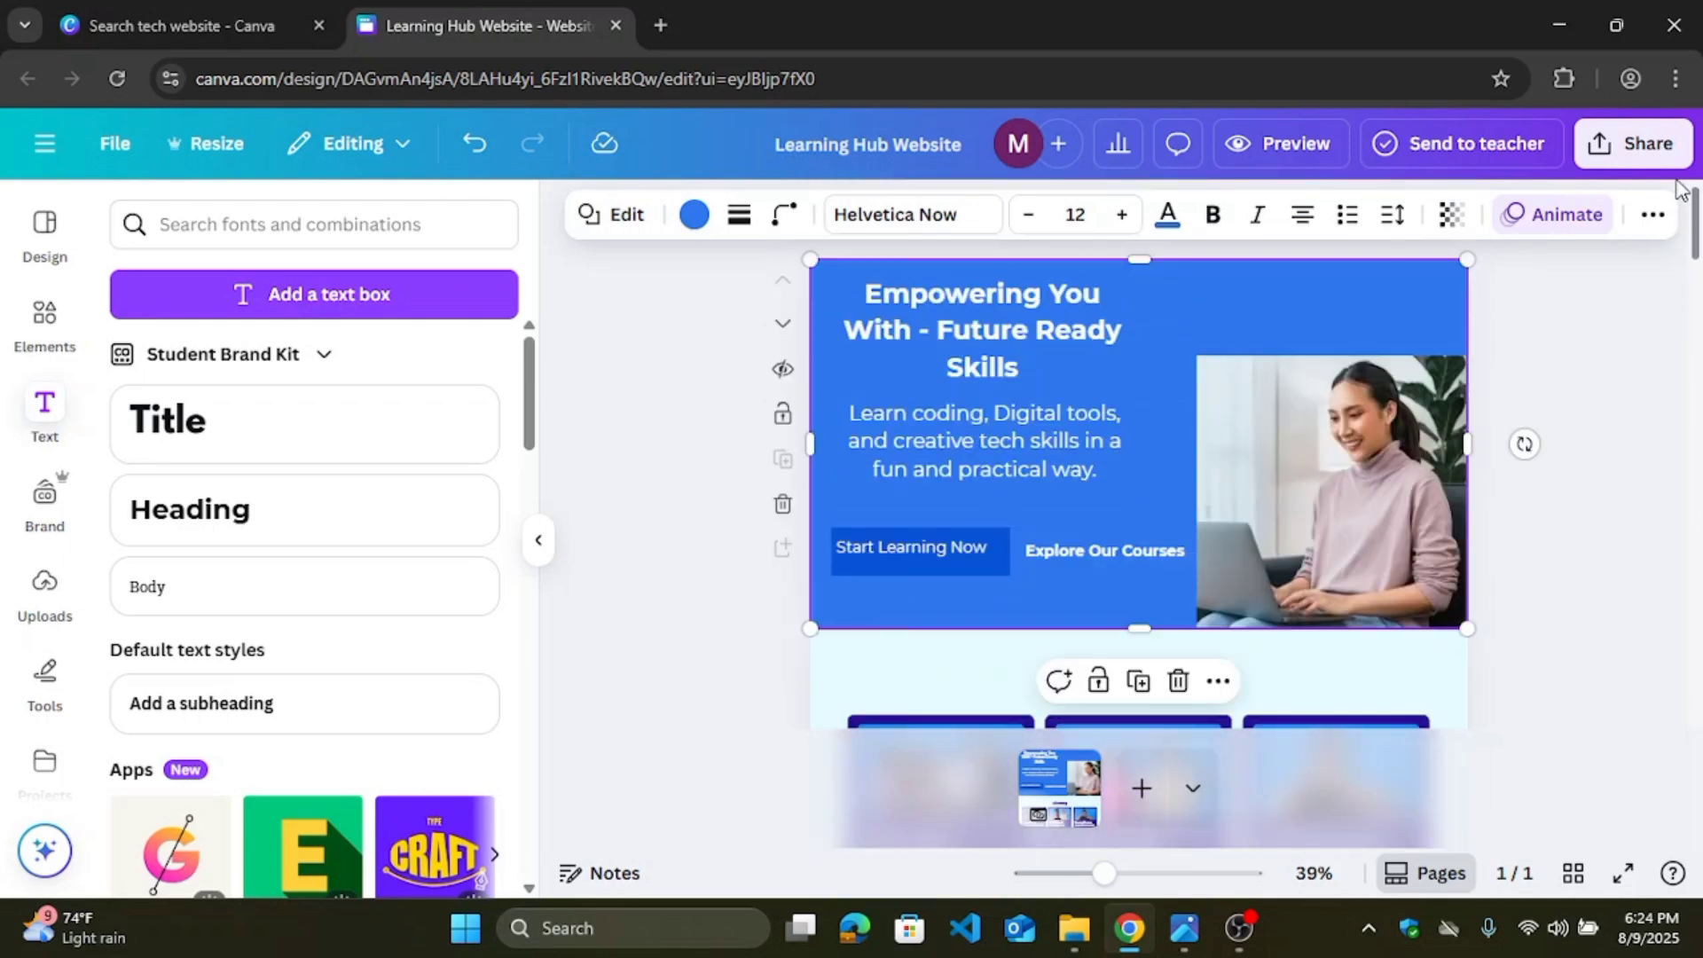
pyautogui.scroll(-3, 1670, 232)
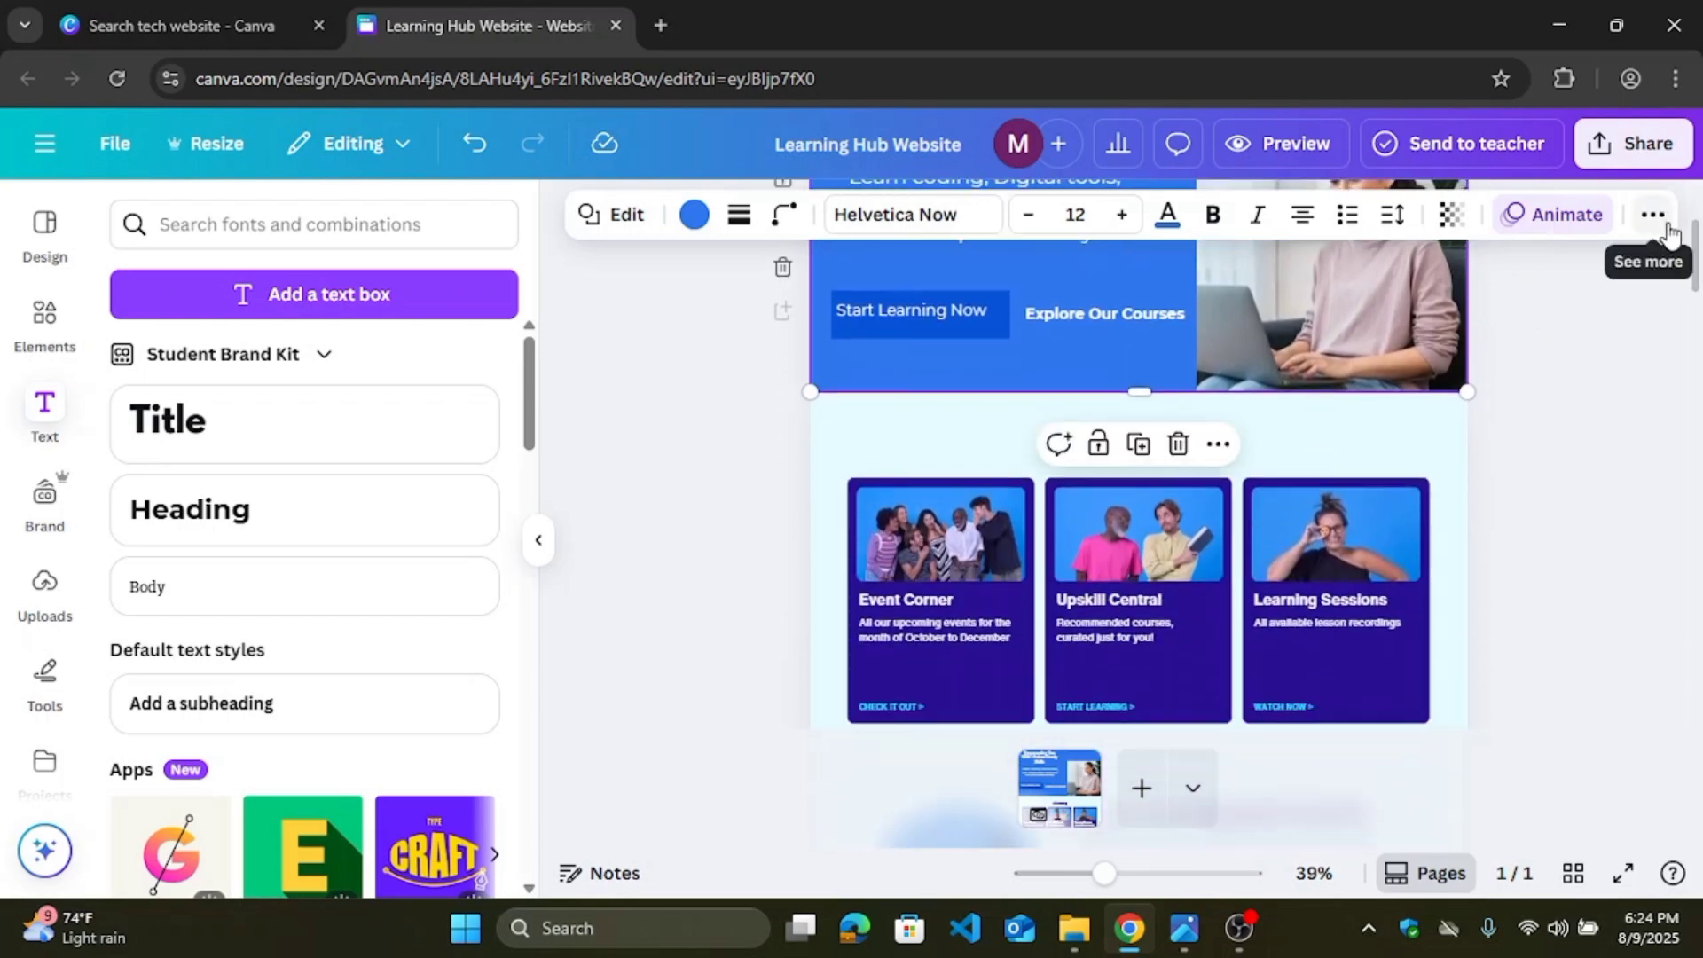
pyautogui.moveTo(1694, 235)
pyautogui.mouseDown()
pyautogui.moveTo(1699, 372)
pyautogui.moveTo(1698, 204)
pyautogui.mouseUp()
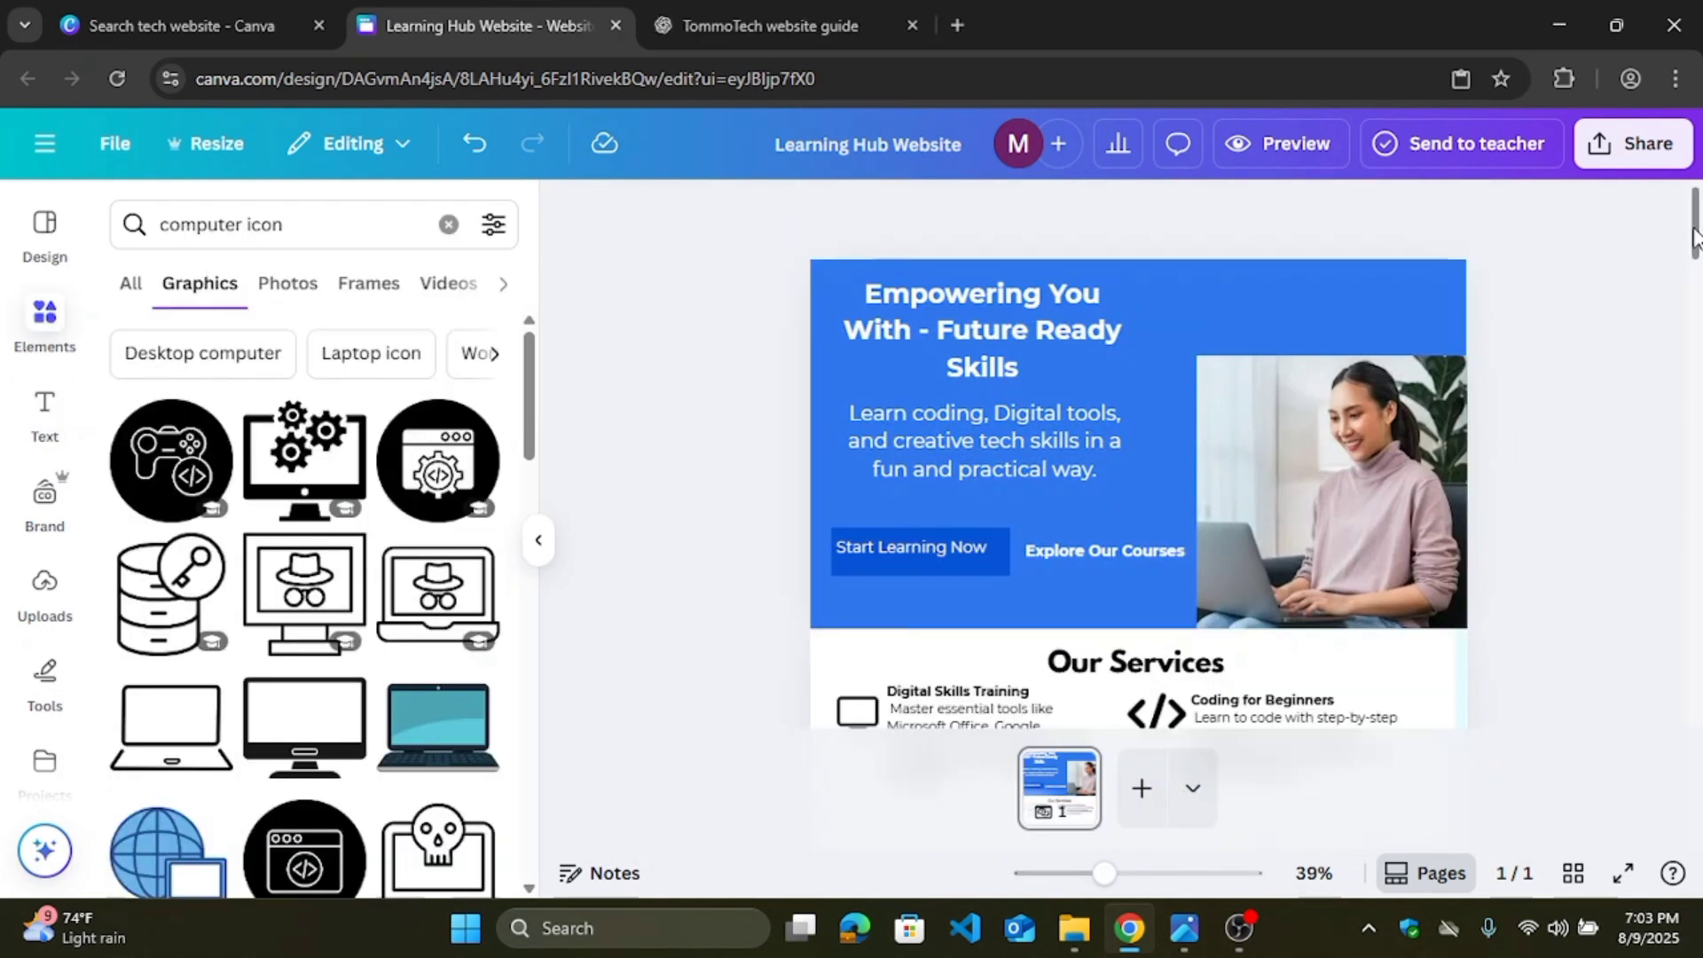
# Step: Delete every leftover template section below "Our Services", from "The new Upskill Central" through the last dark blue section
pyautogui.moveTo(1695, 222); pyautogui.dragTo(1660, 288)
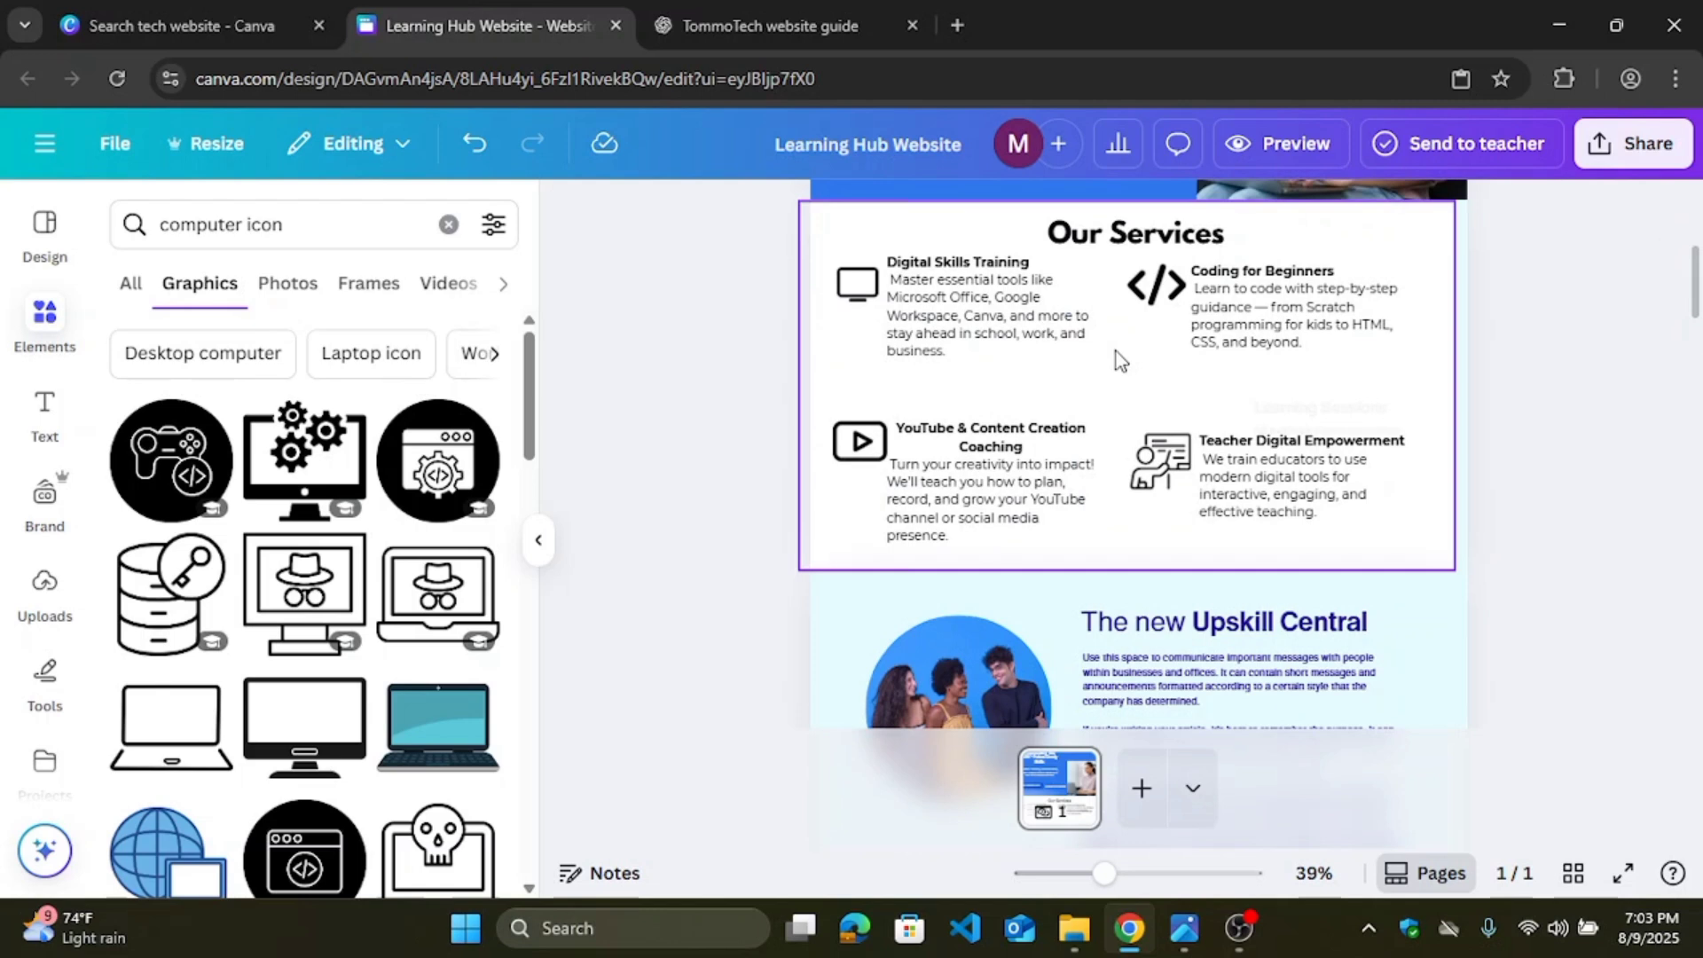
pyautogui.click(1120, 359)
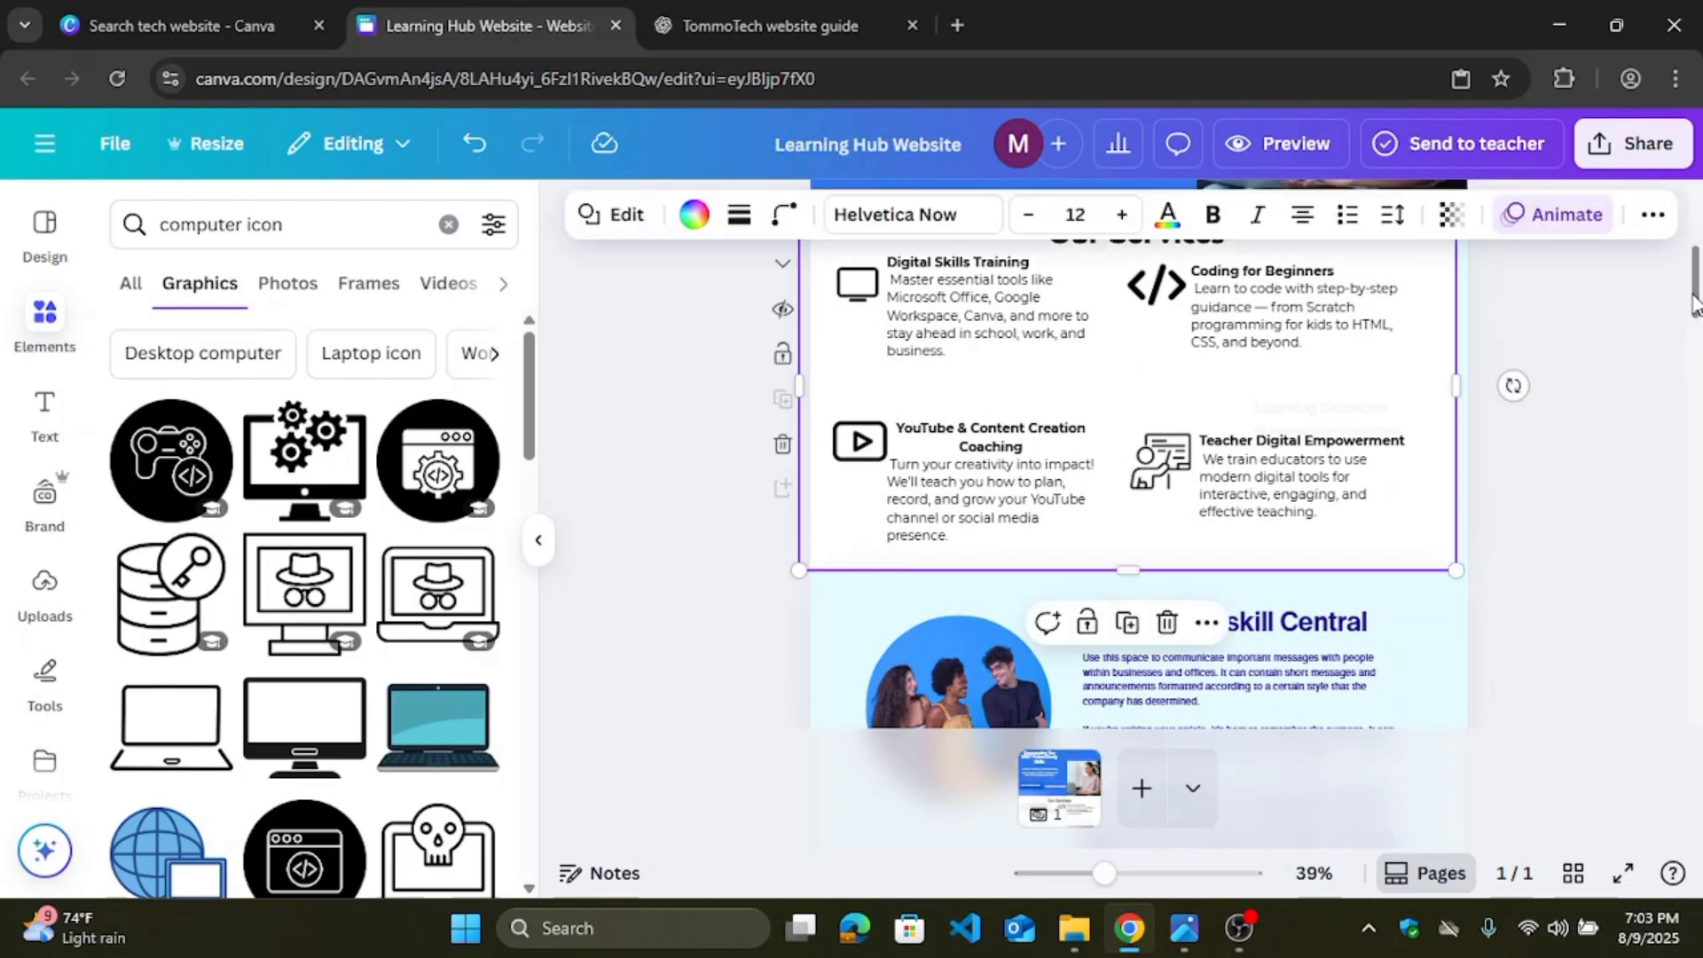
pyautogui.scroll(-3, 1695, 302)
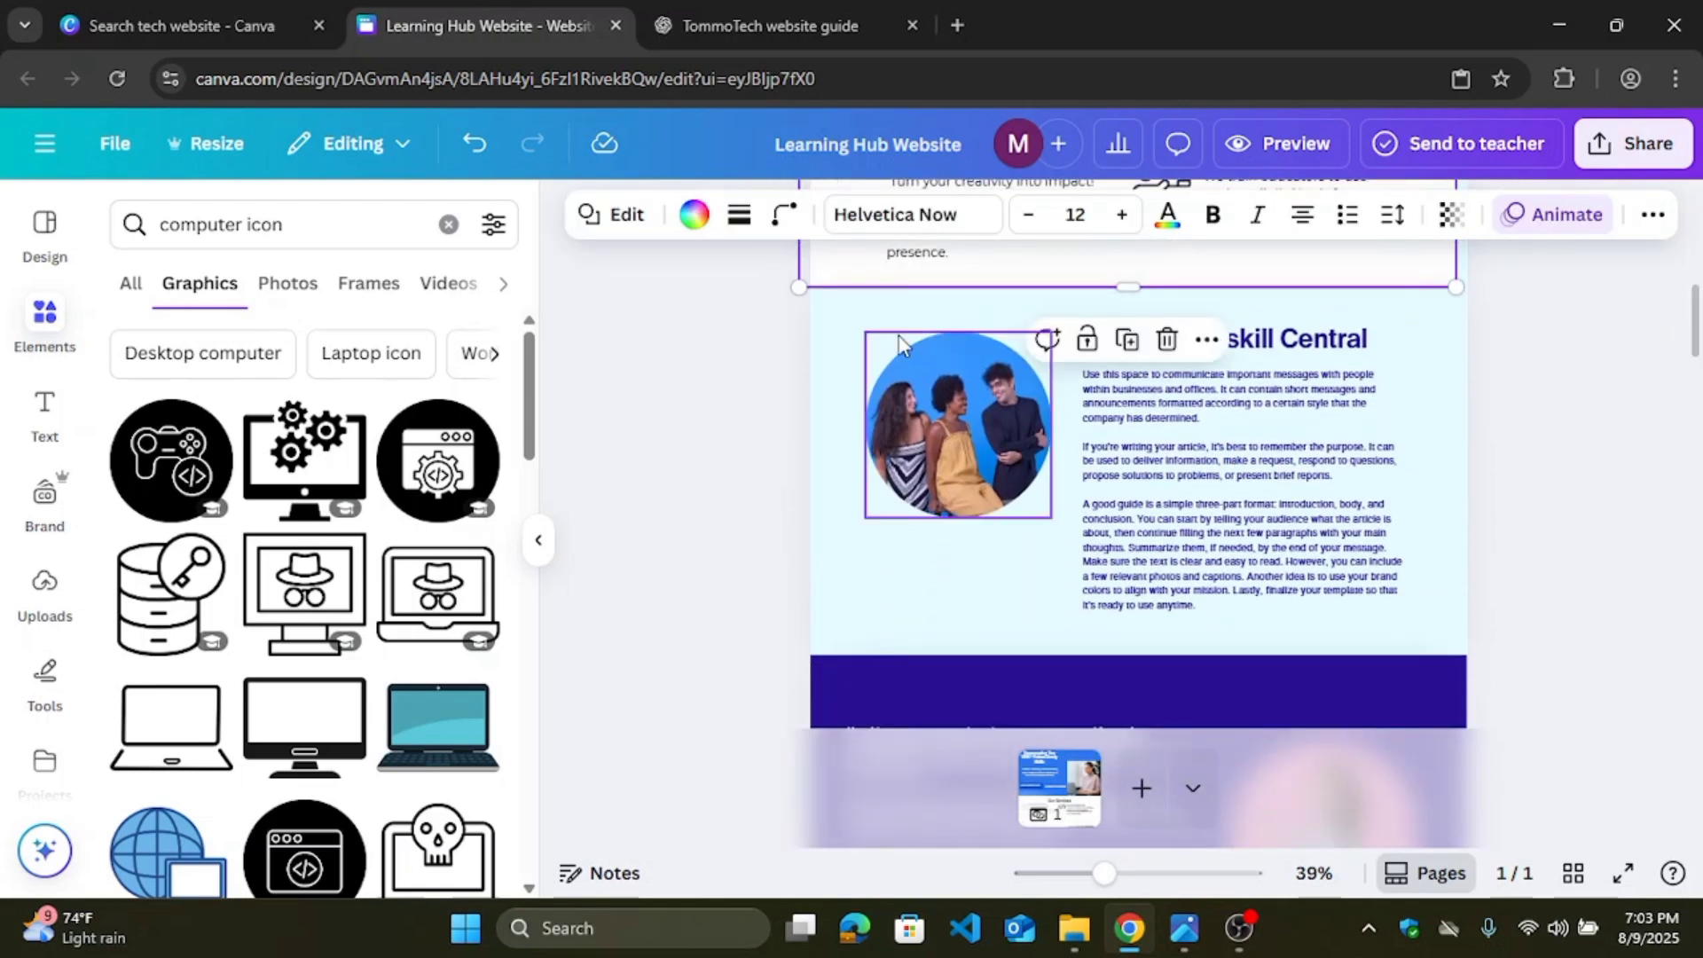
pyautogui.click(825, 320)
pyautogui.press('Delete')
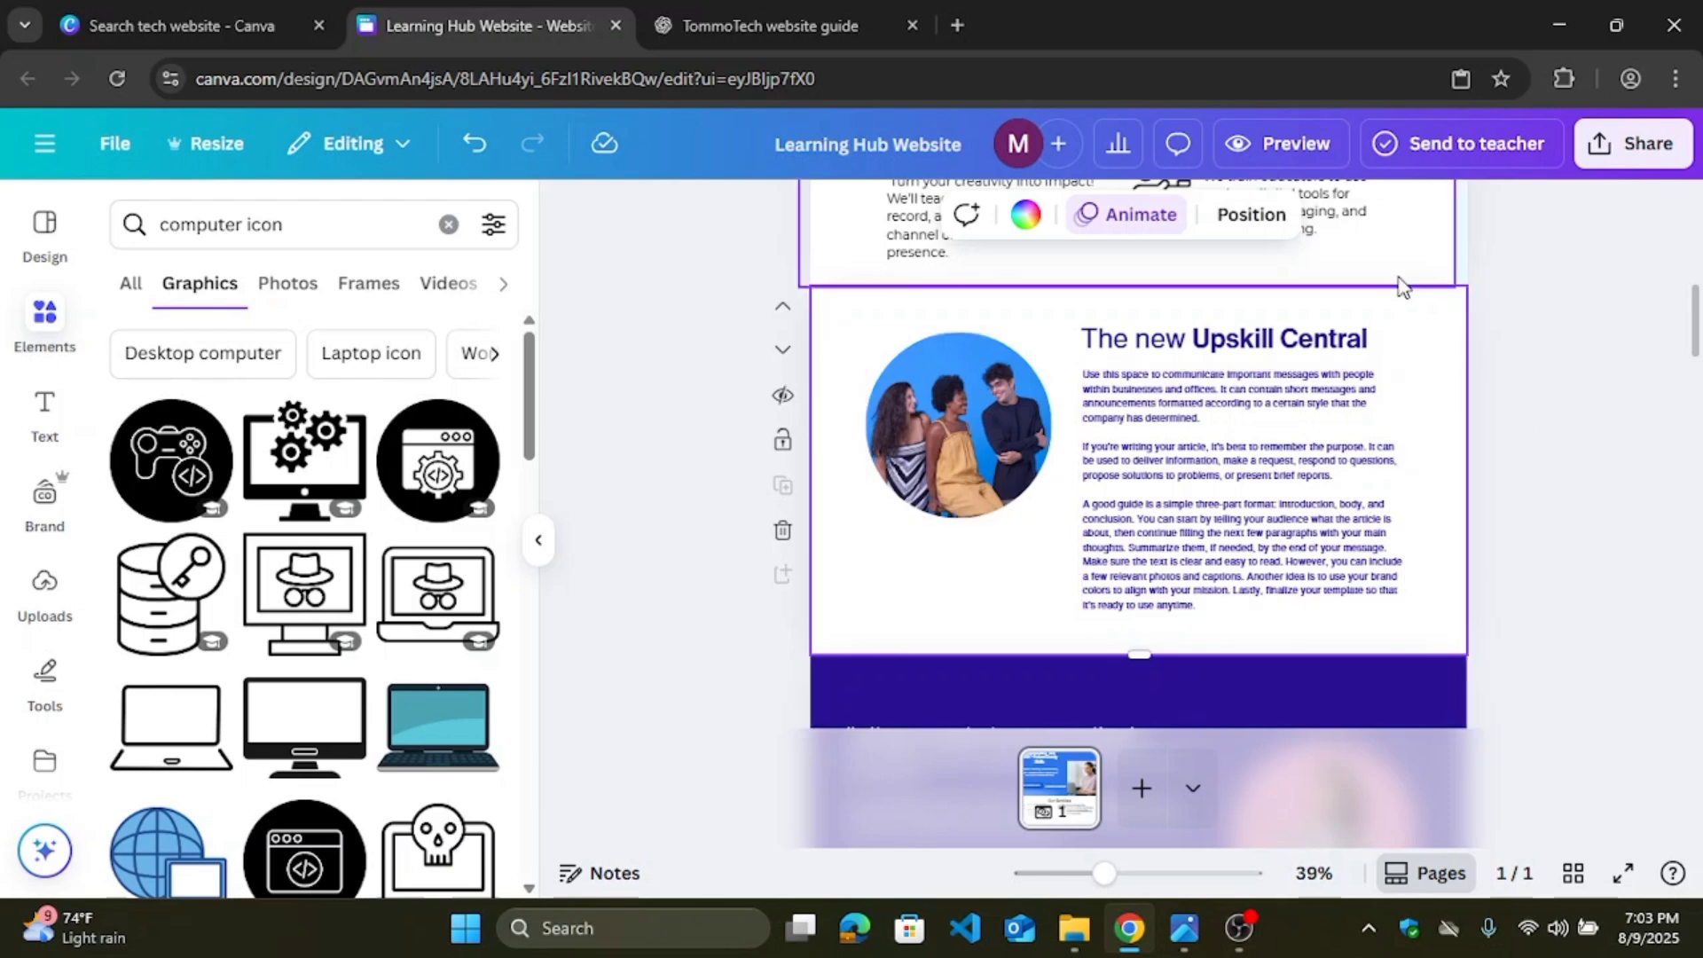
pyautogui.rightClick(1423, 321)
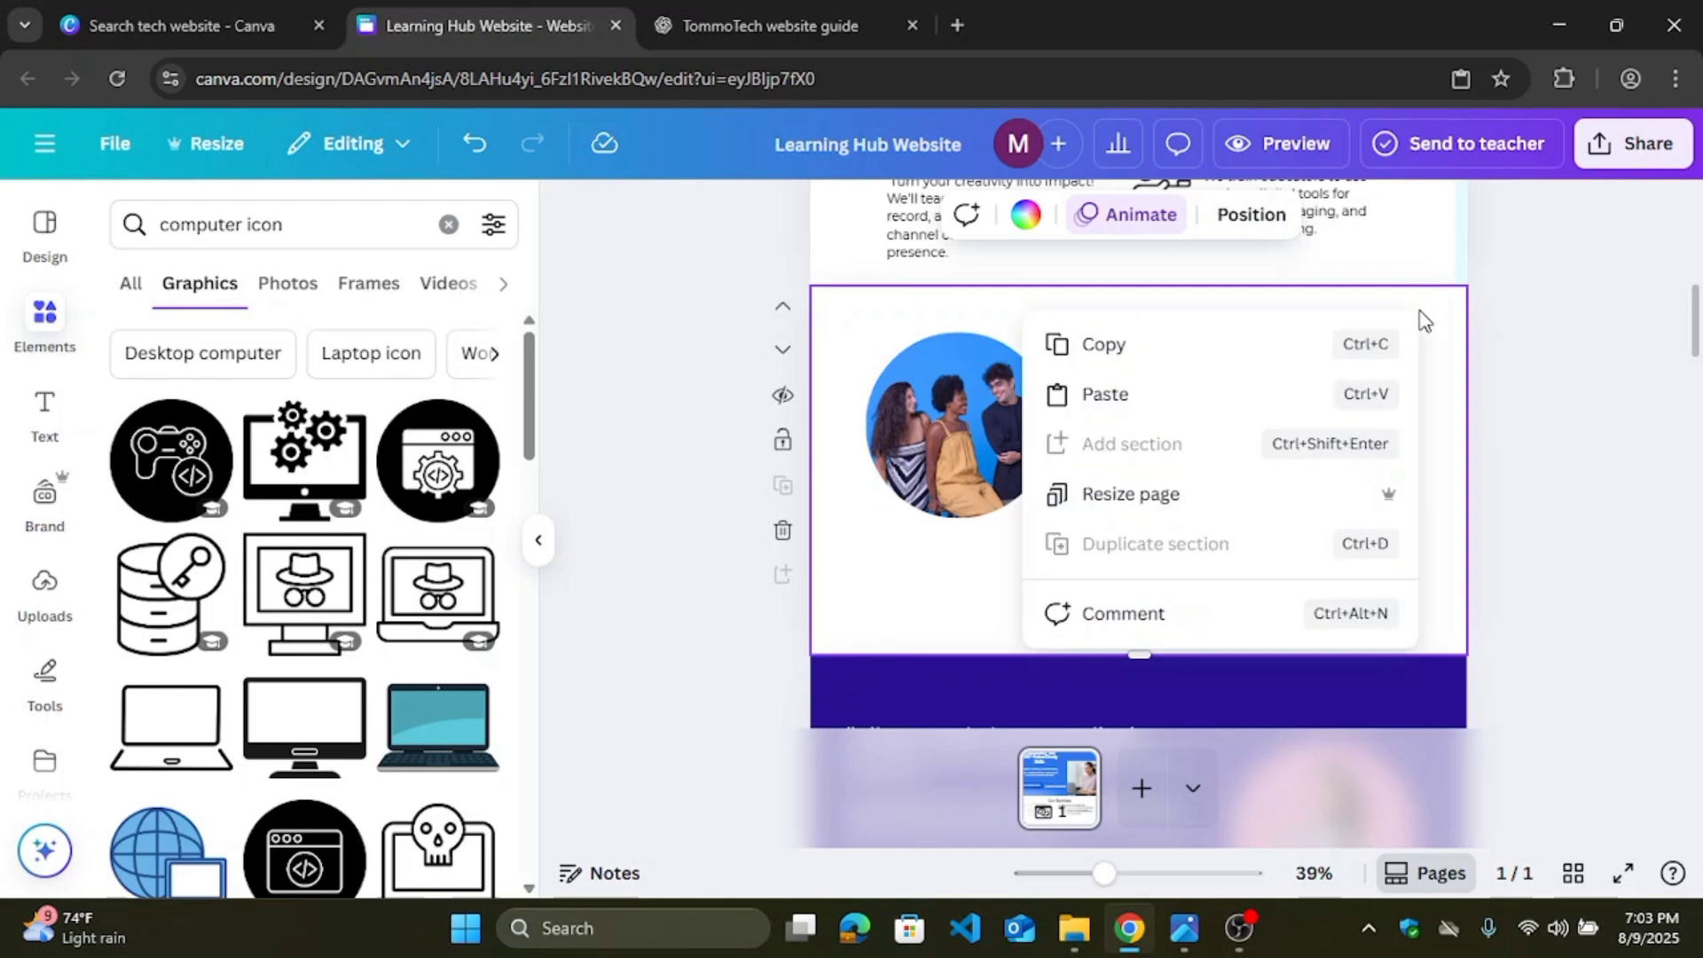
pyautogui.press('Escape')
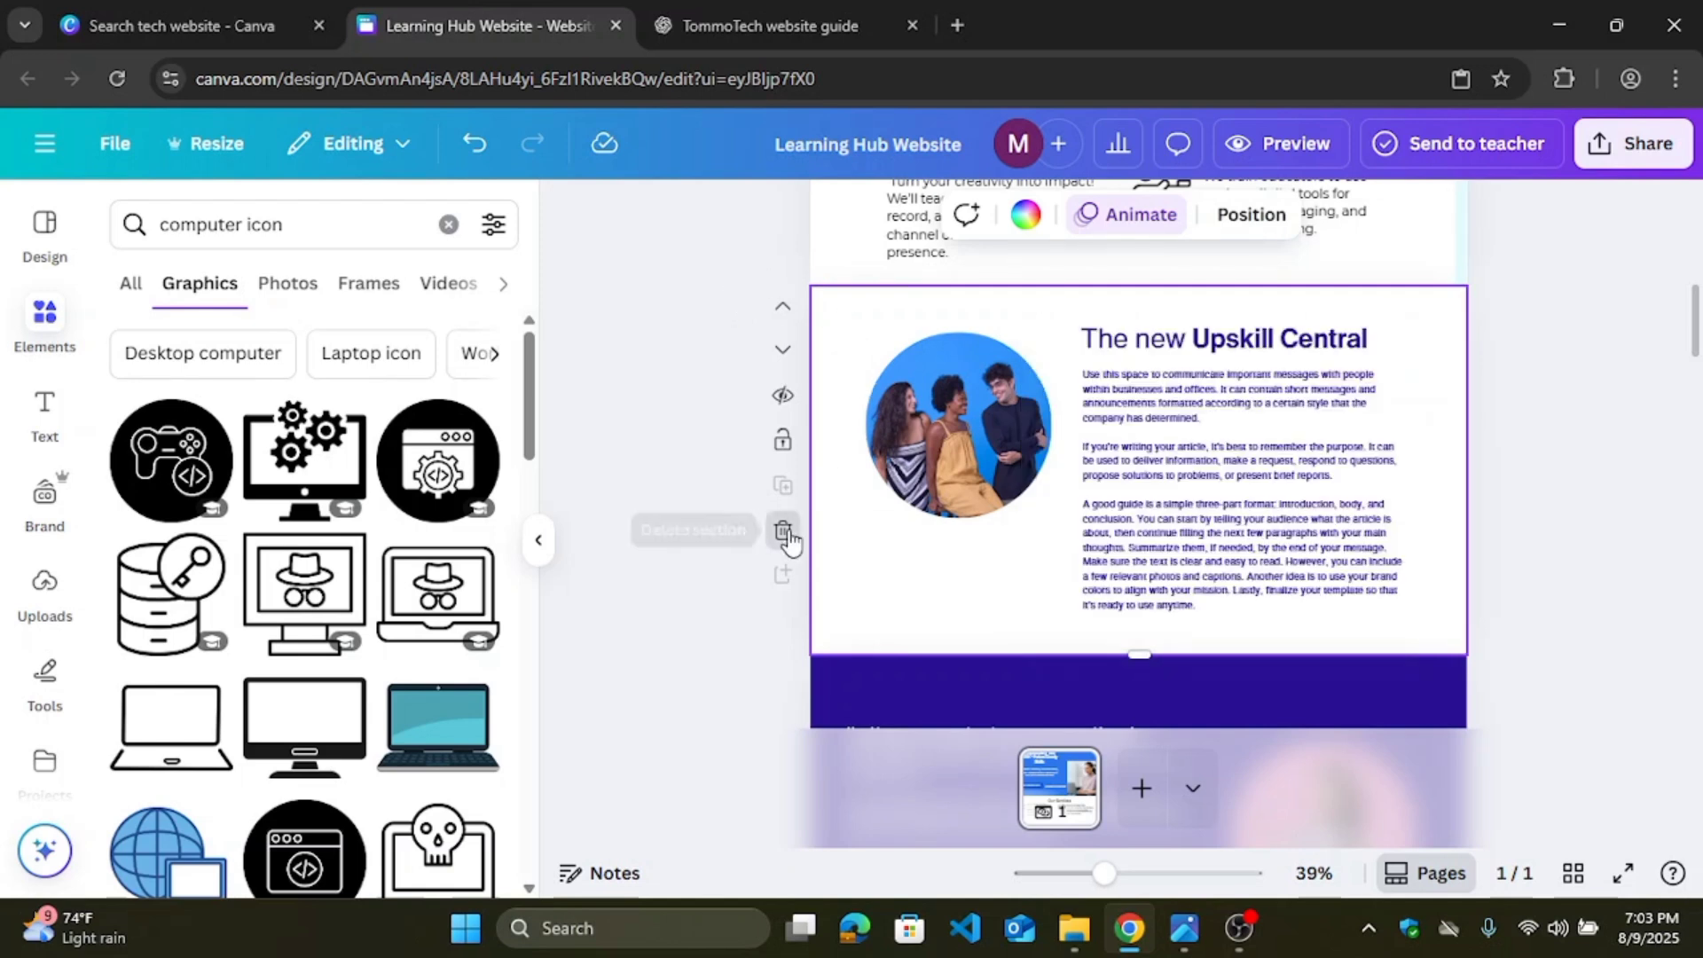
pyautogui.click(784, 532)
pyautogui.click(784, 532)
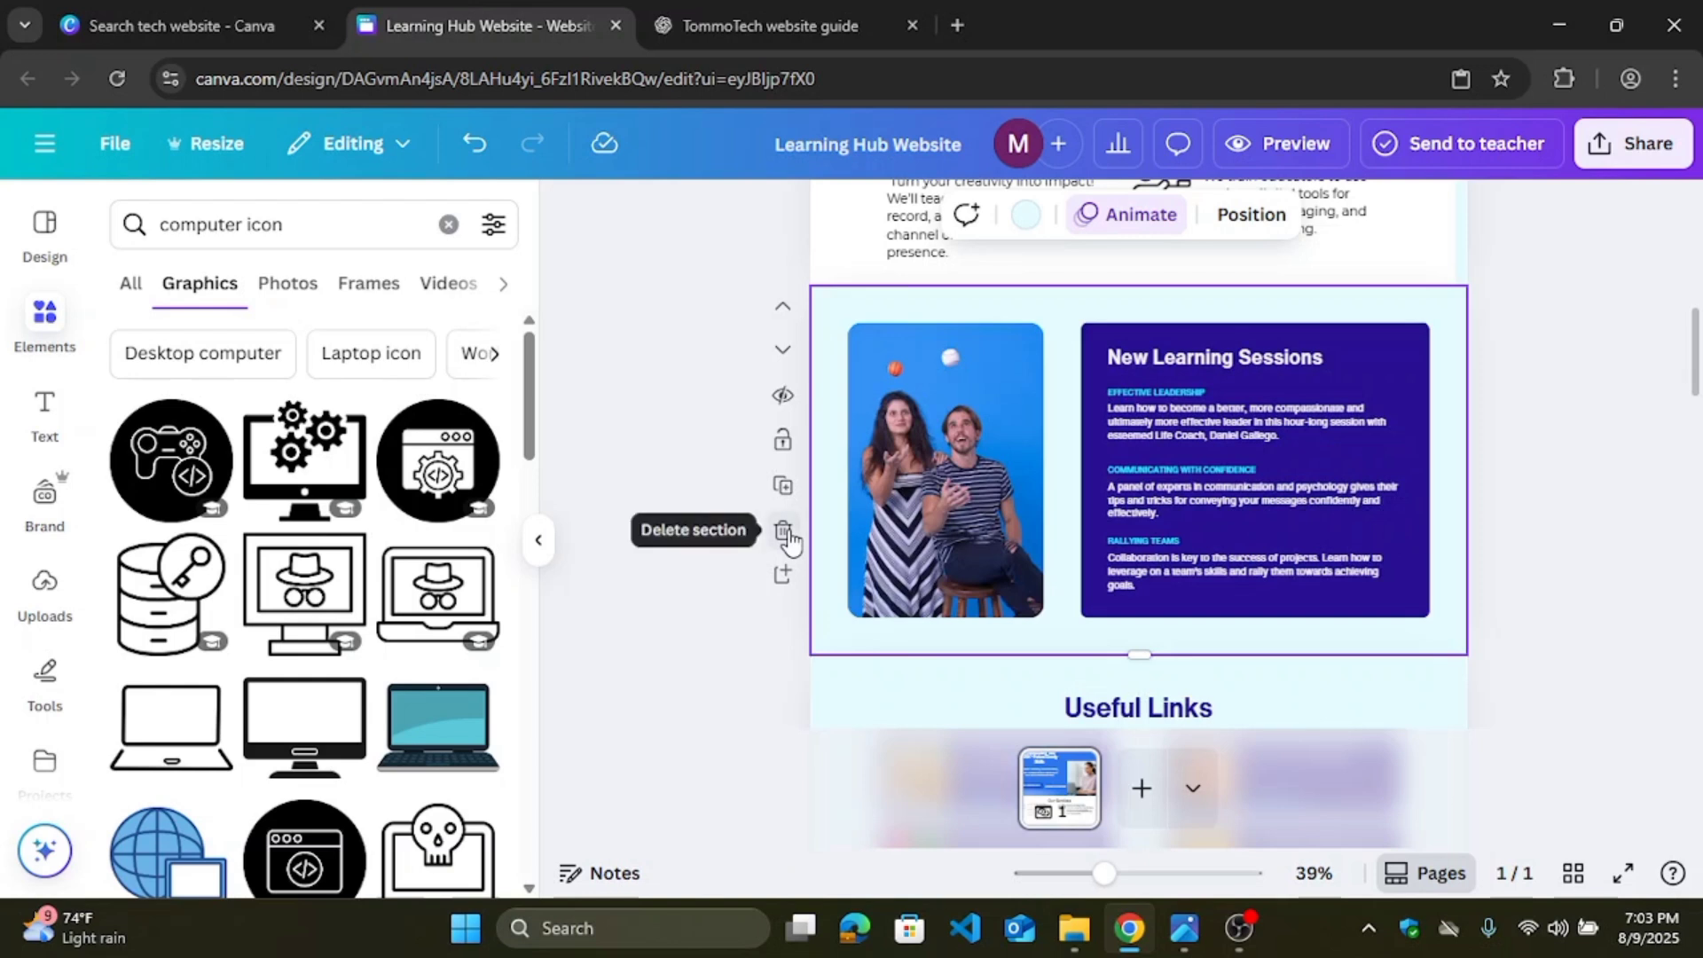
pyautogui.click(784, 532)
pyautogui.click(784, 533)
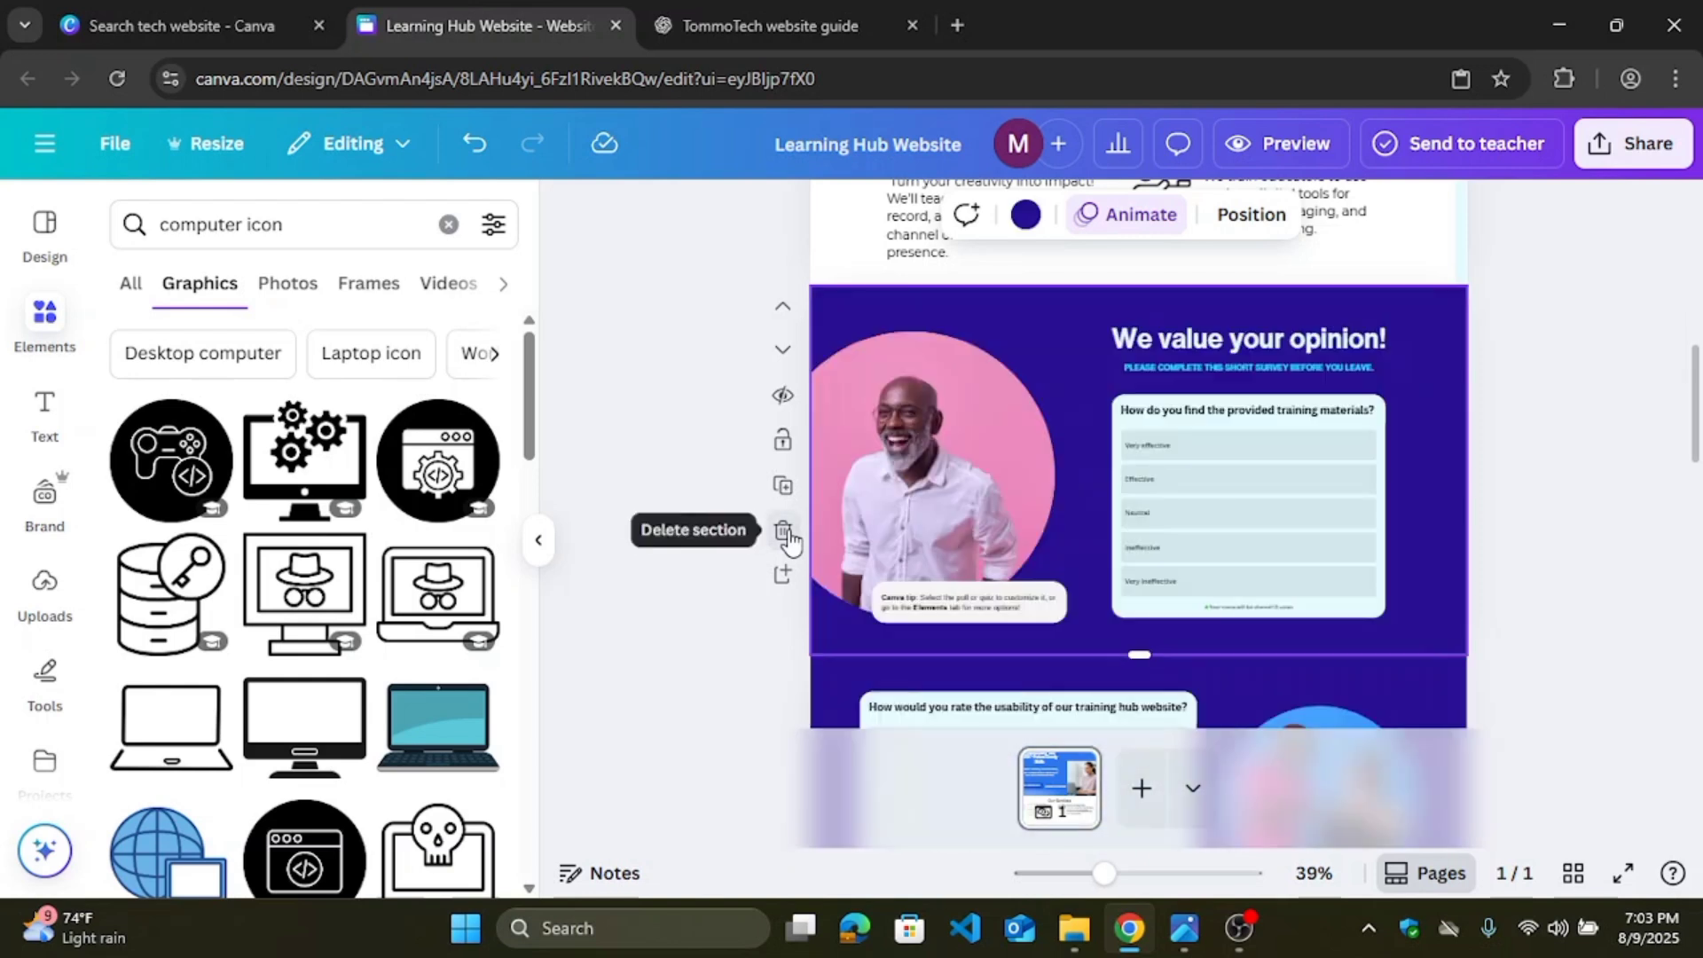
pyautogui.click(785, 532)
pyautogui.click(784, 533)
pyautogui.click(784, 533)
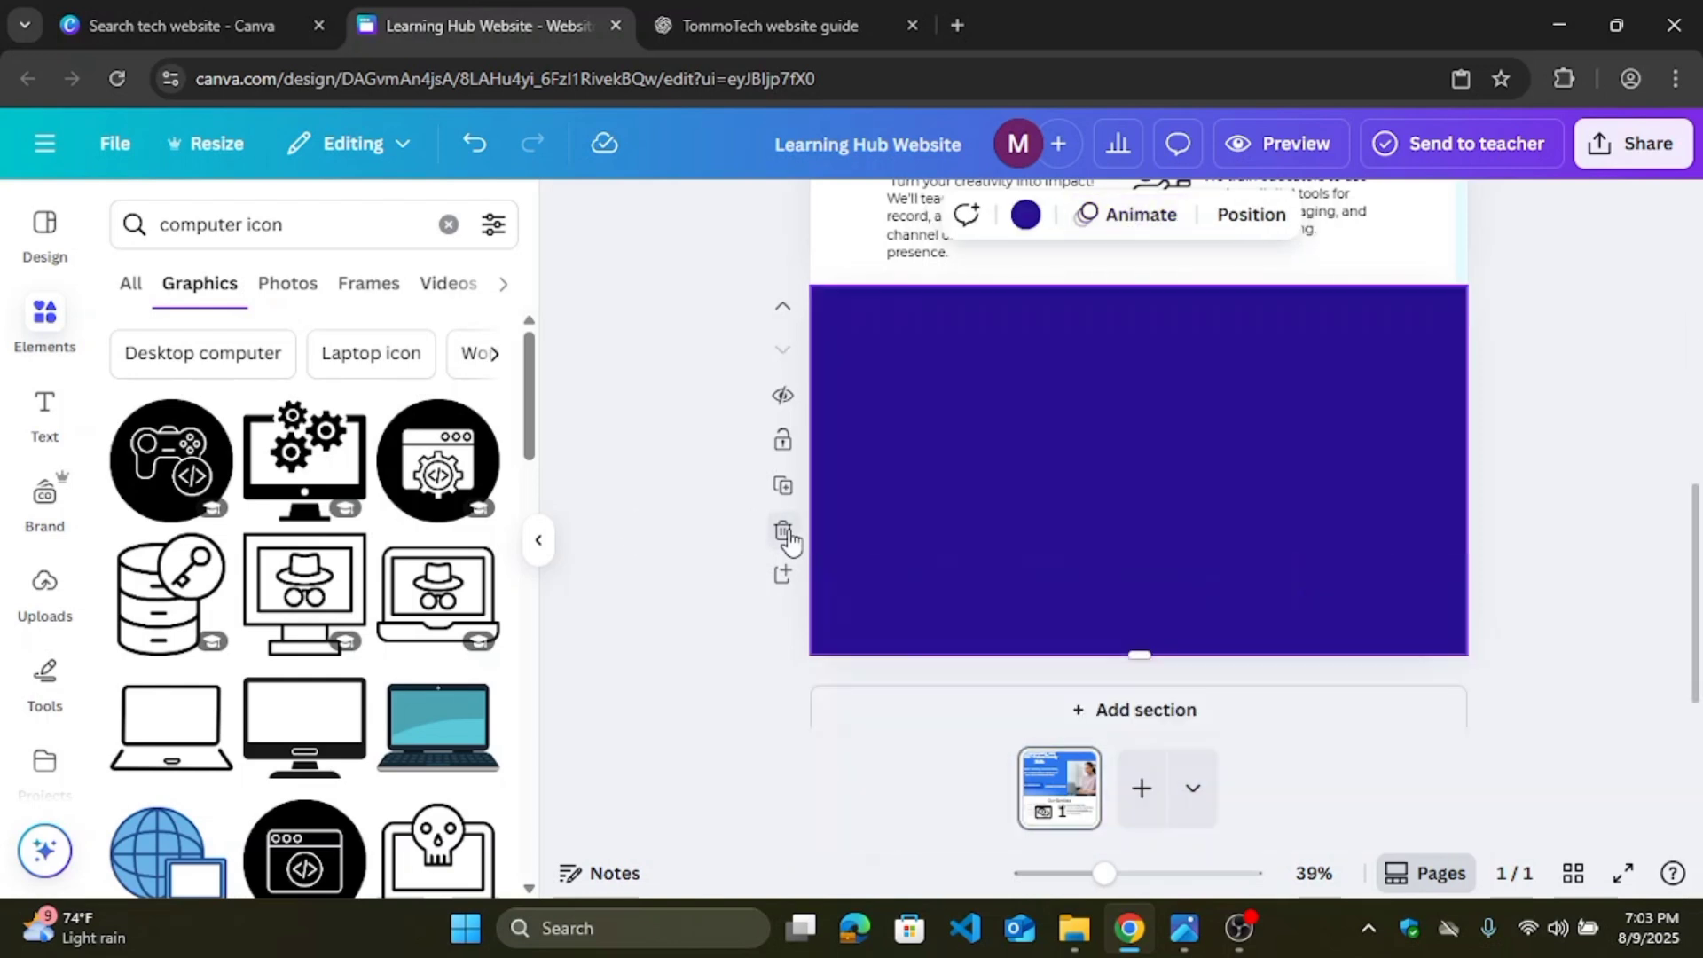
pyautogui.click(784, 533)
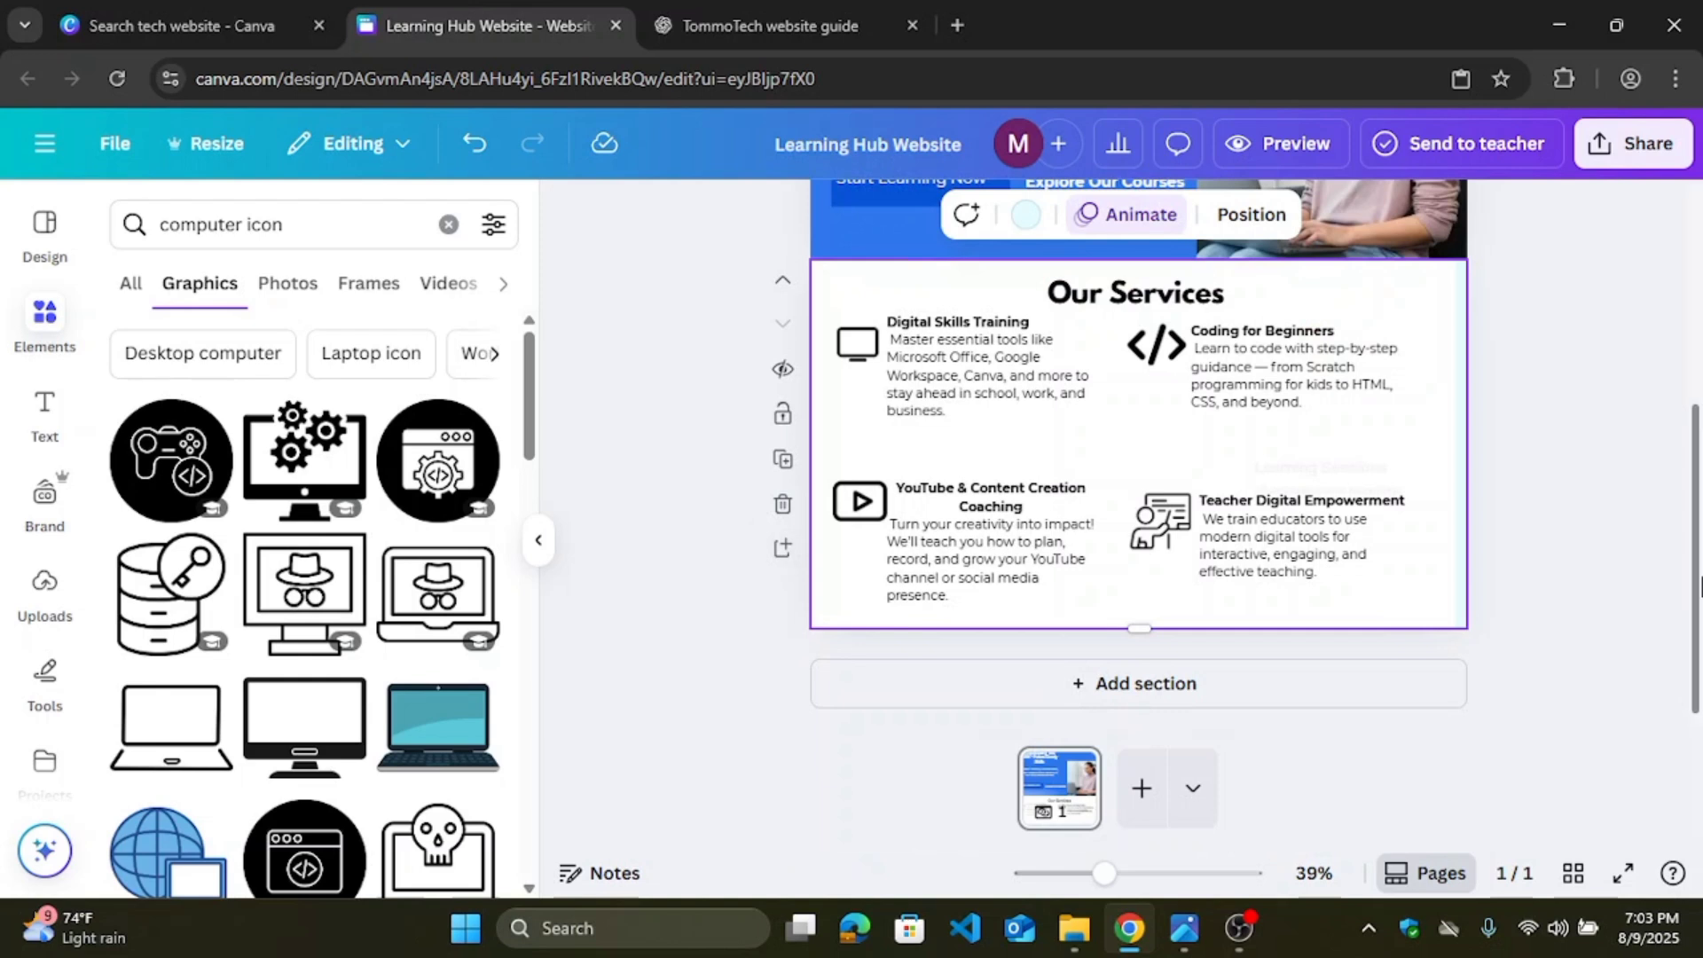
# Step: Open the website publishing settings from the design's sharing options
pyautogui.moveTo(1695, 586); pyautogui.dragTo(1699, 348)
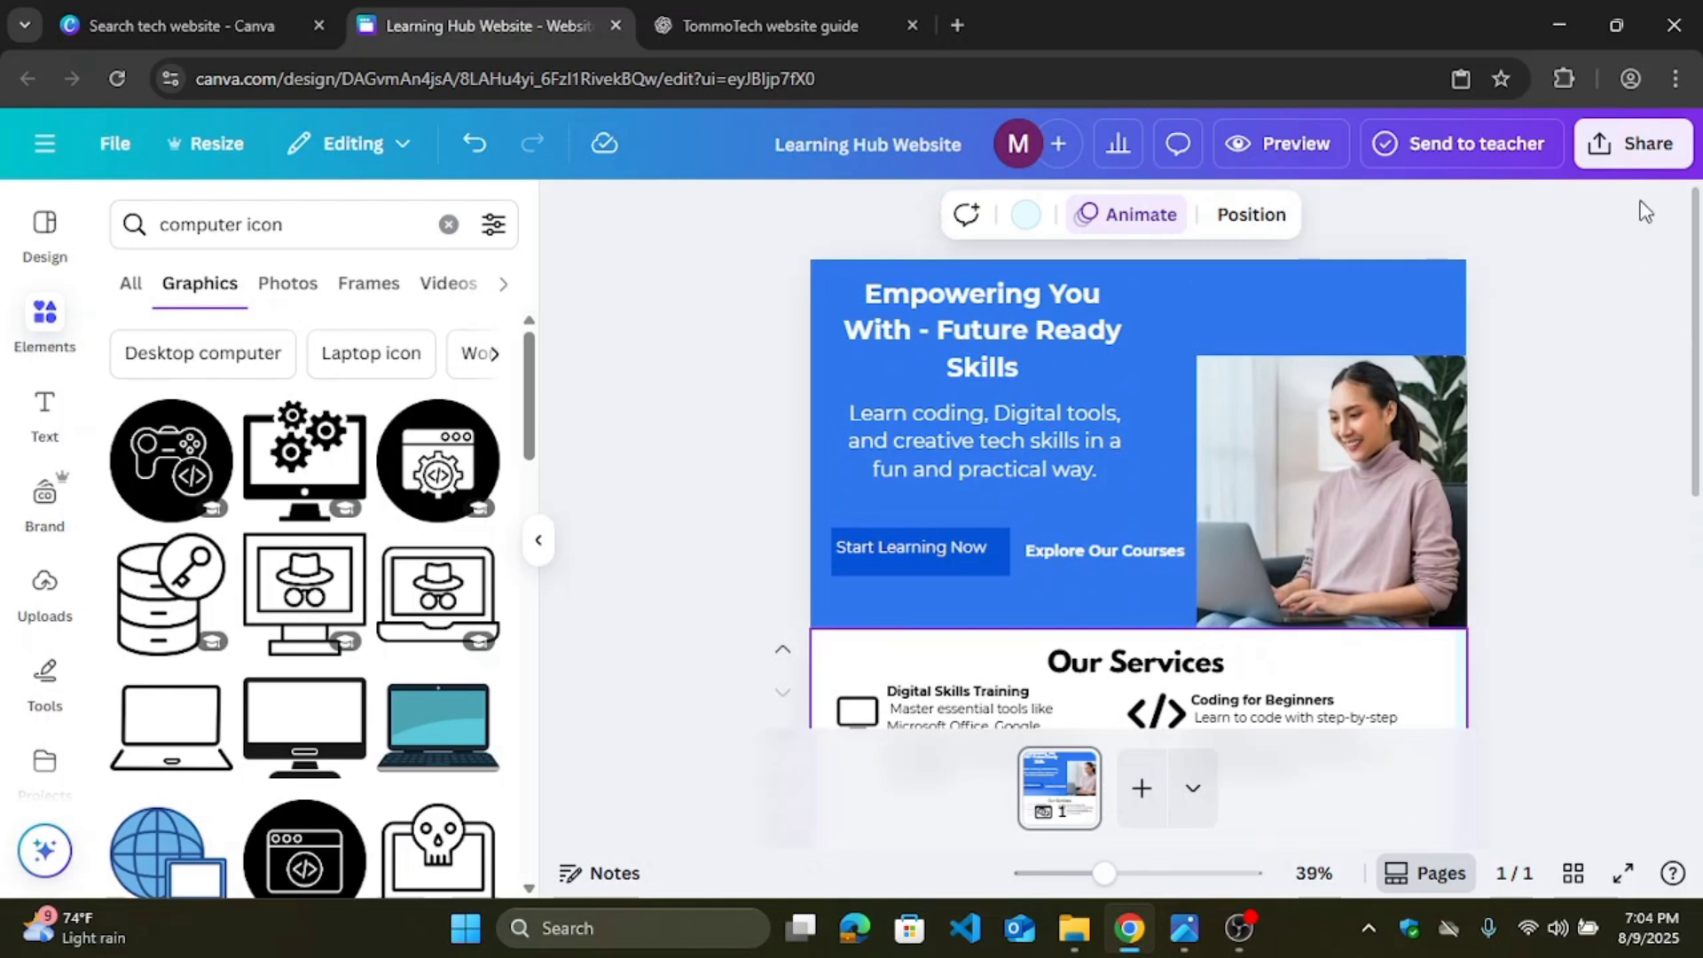
pyautogui.click(1631, 149)
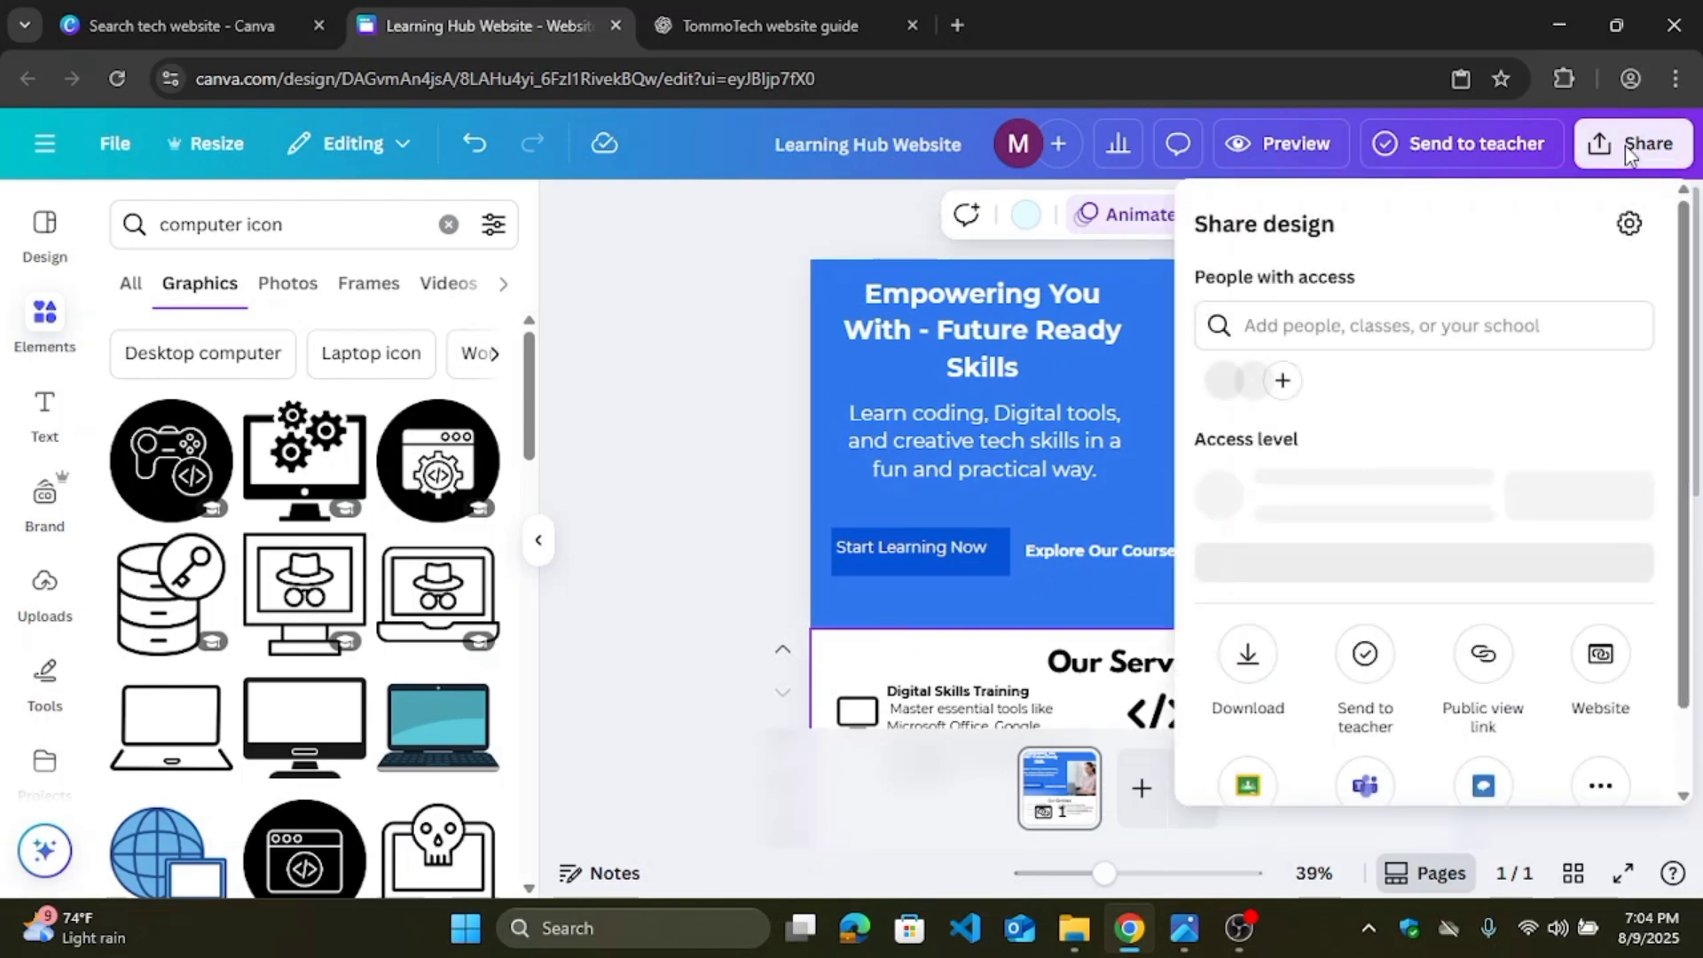
pyautogui.moveTo(1689, 298); pyautogui.dragTo(1686, 381)
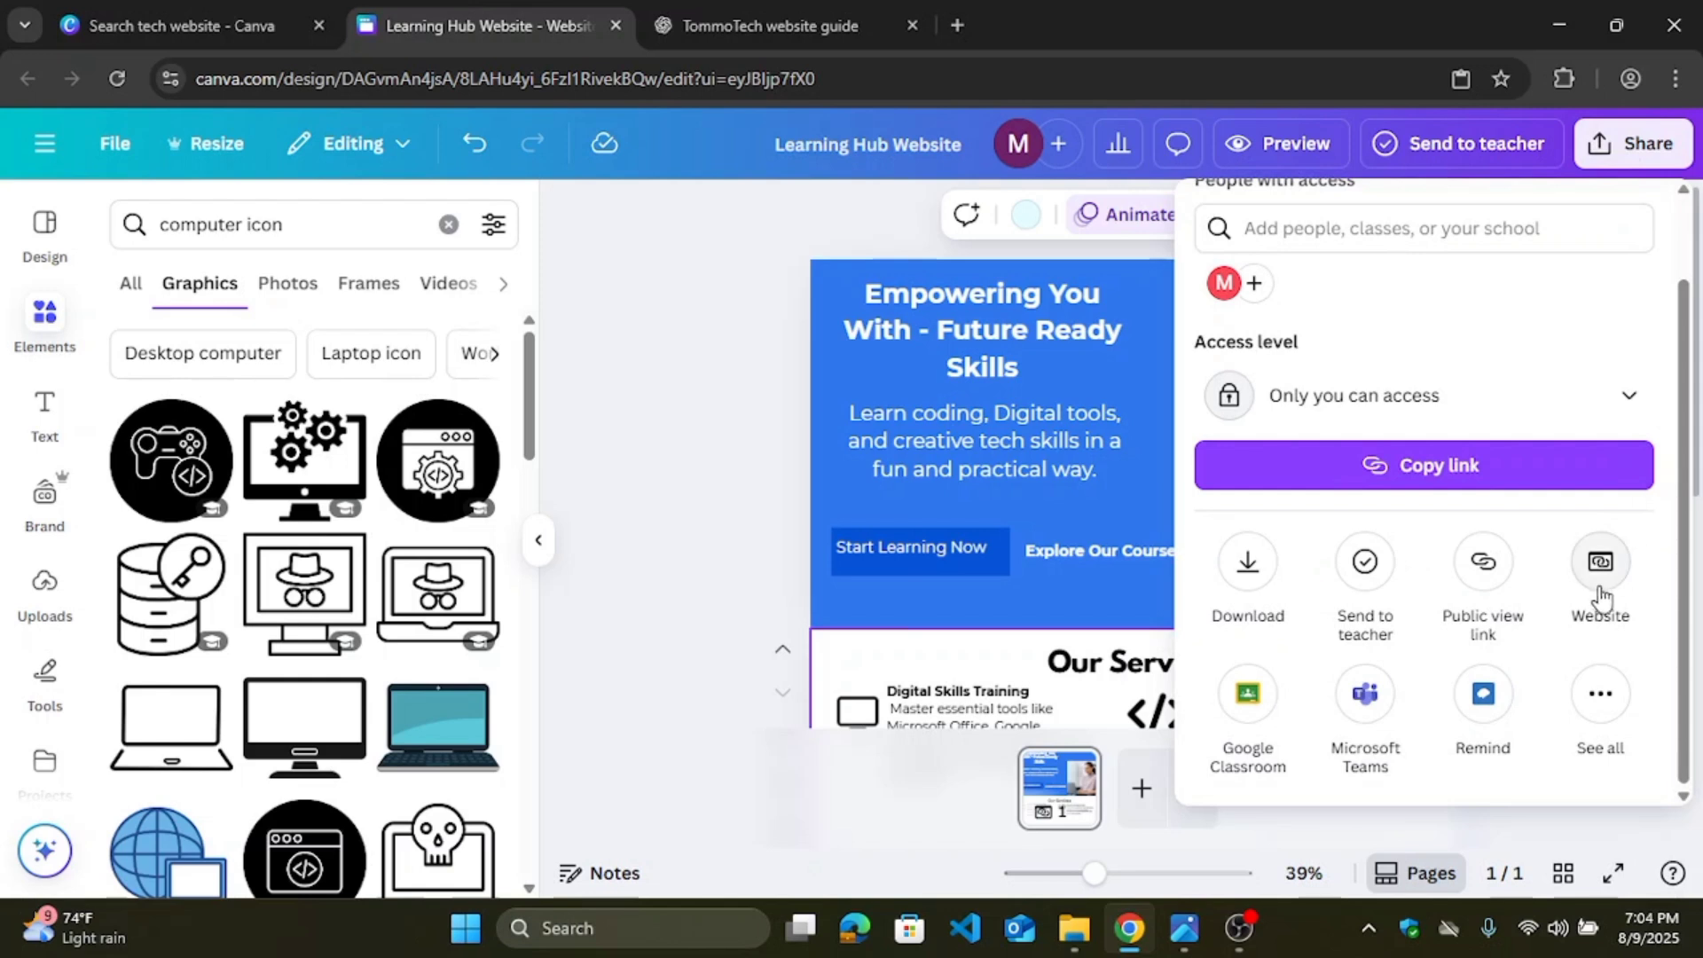
pyautogui.click(1599, 568)
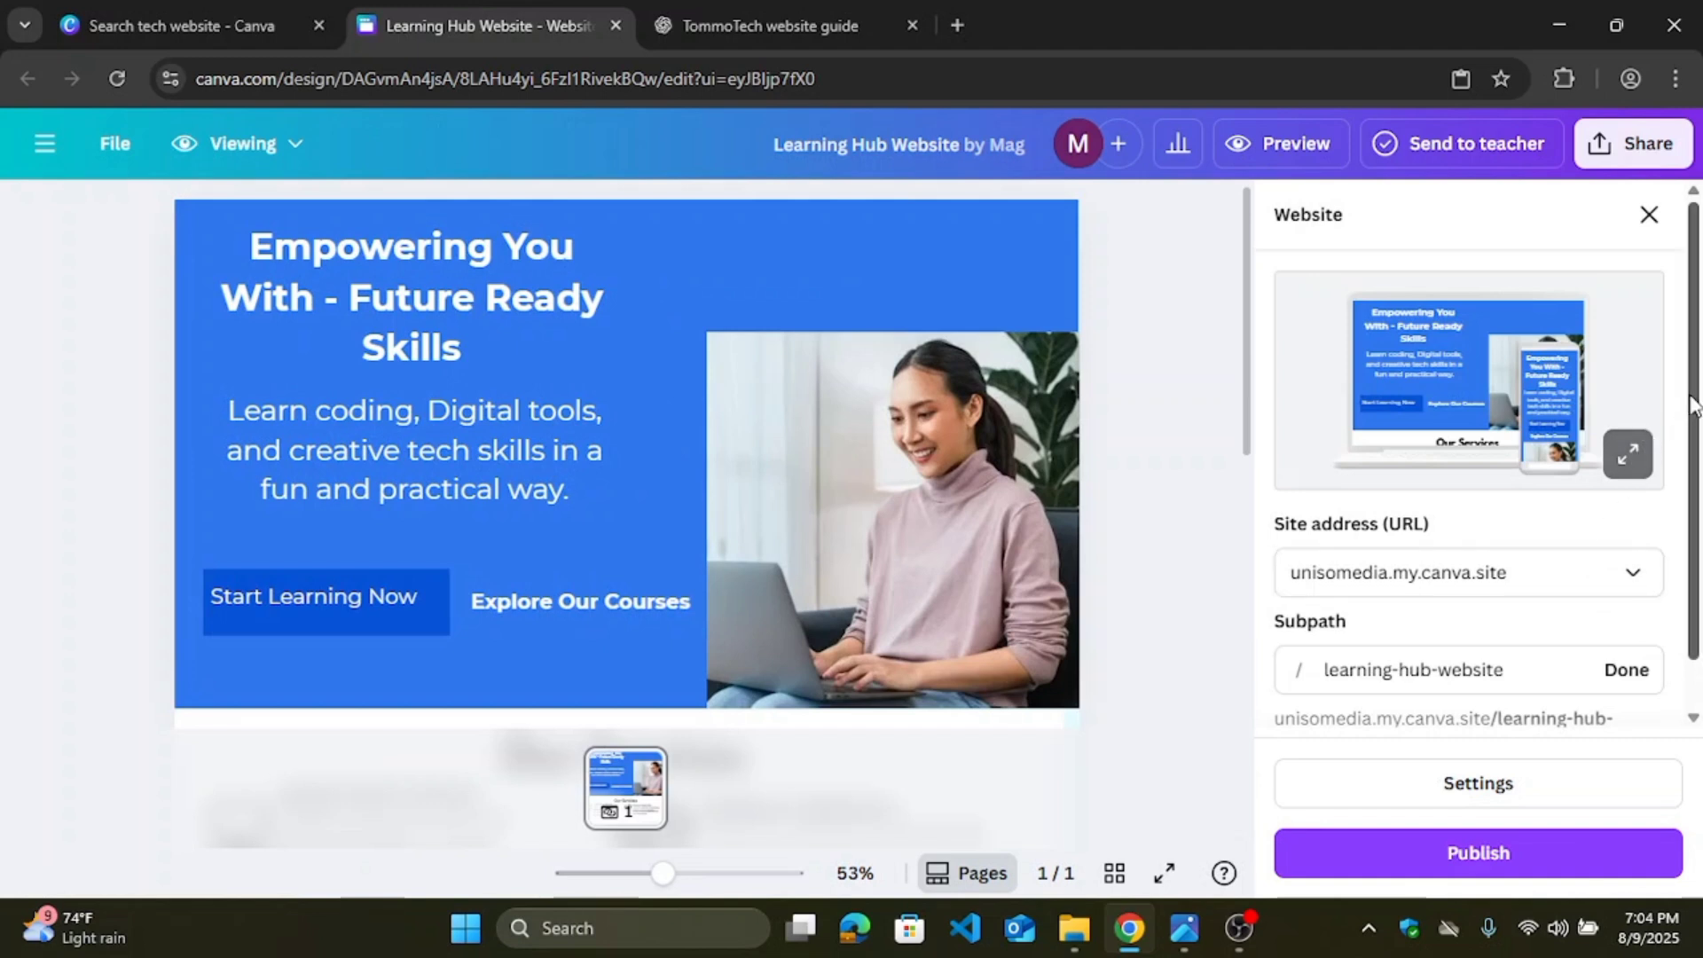
# Step: Replace the site address subpath with "tomotech", save the address, and close the website publishing settings
pyautogui.moveTo(1695, 401); pyautogui.dragTo(1694, 568)
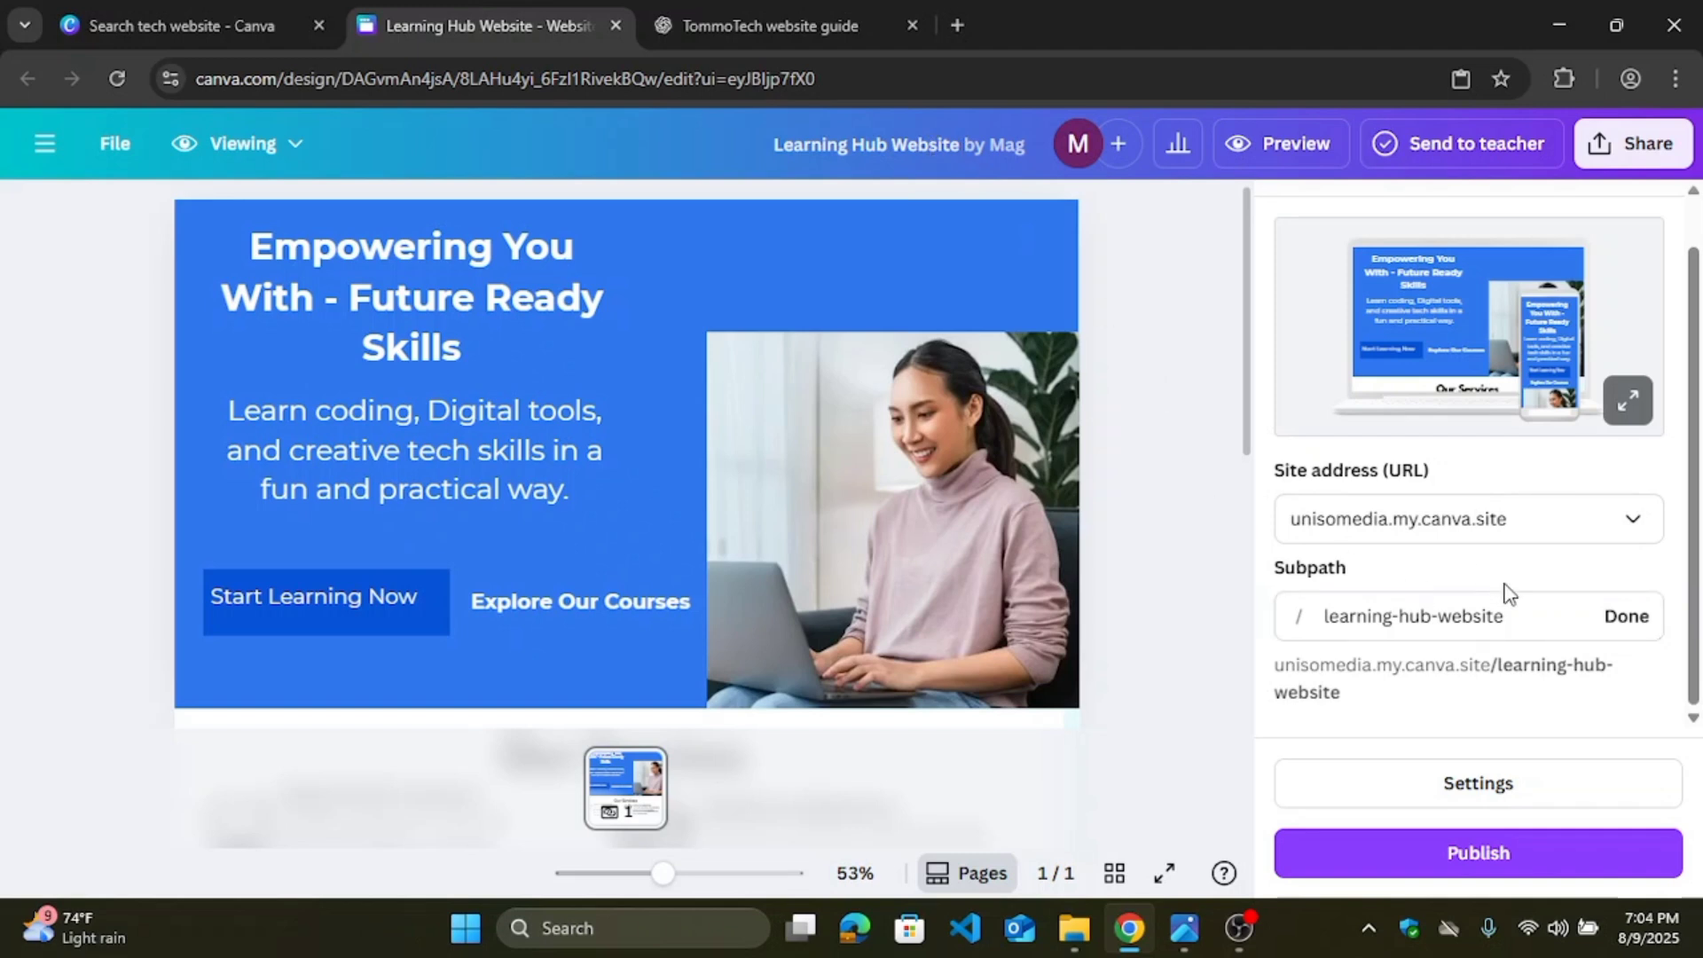
pyautogui.click(1513, 626)
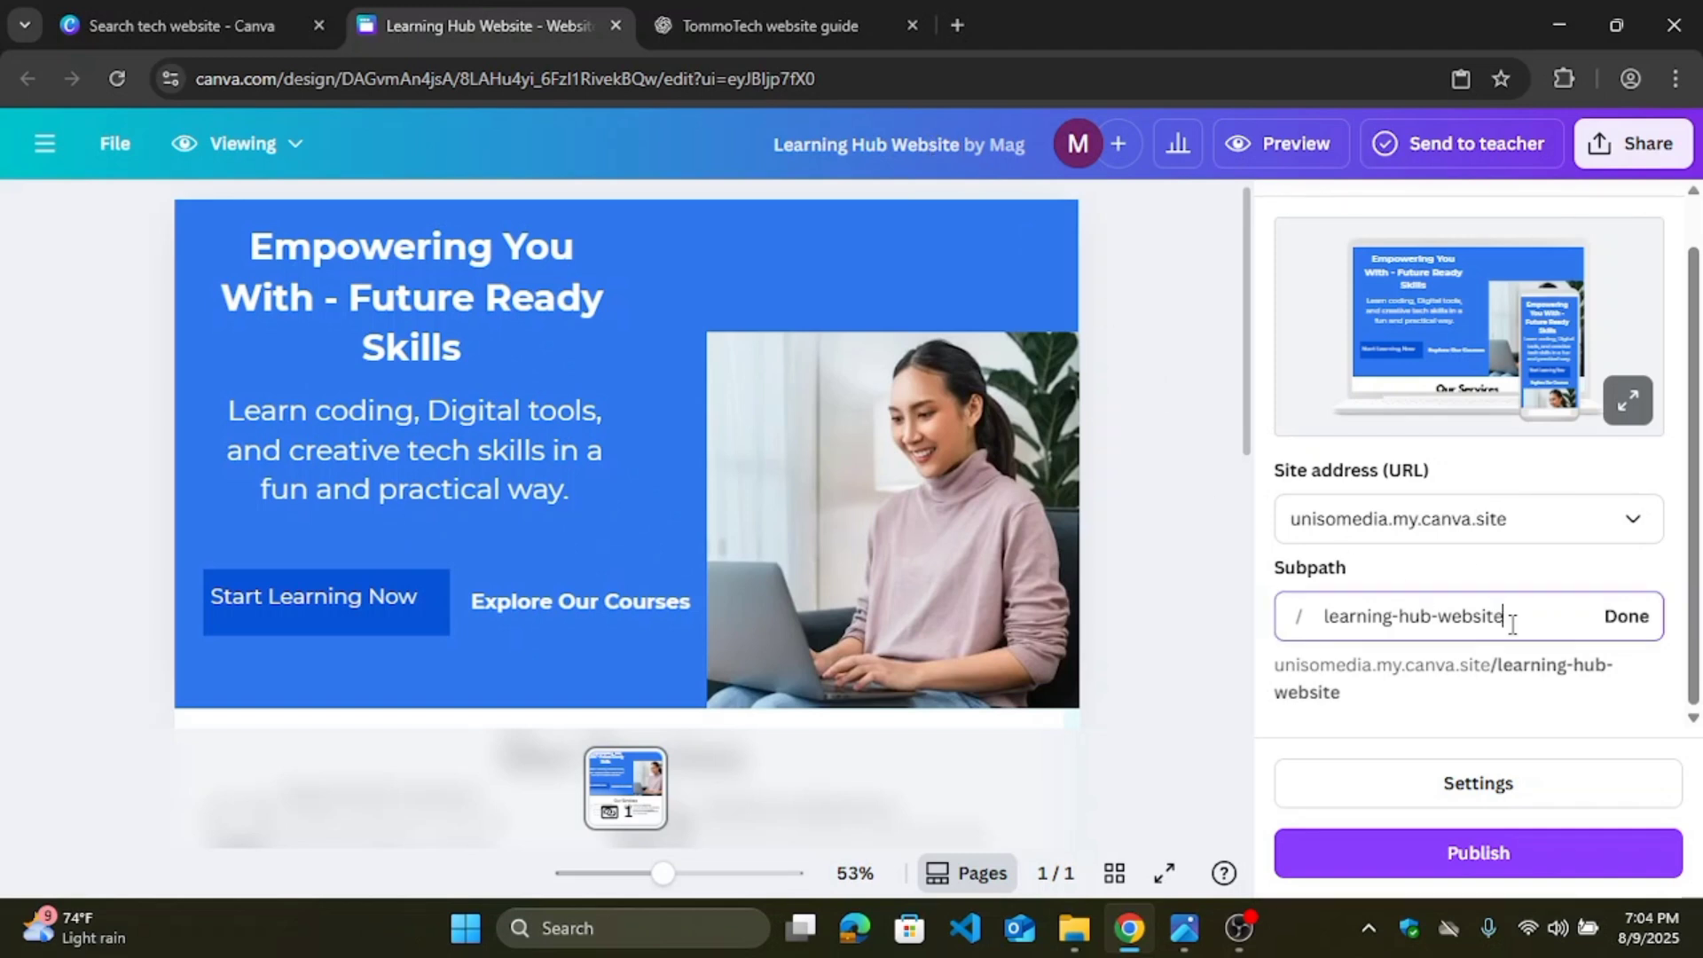
pyautogui.press('BackSpace')
pyautogui.press('BackSpace')
pyautogui.press('BackSpace')
pyautogui.press('BackSpace')
pyautogui.press('BackSpace')
pyautogui.press('BackSpace')
pyautogui.press('BackSpace')
pyautogui.press('BackSpace')
pyautogui.press('BackSpace')
pyautogui.press('BackSpace')
pyautogui.press('BackSpace')
pyautogui.press('BackSpace')
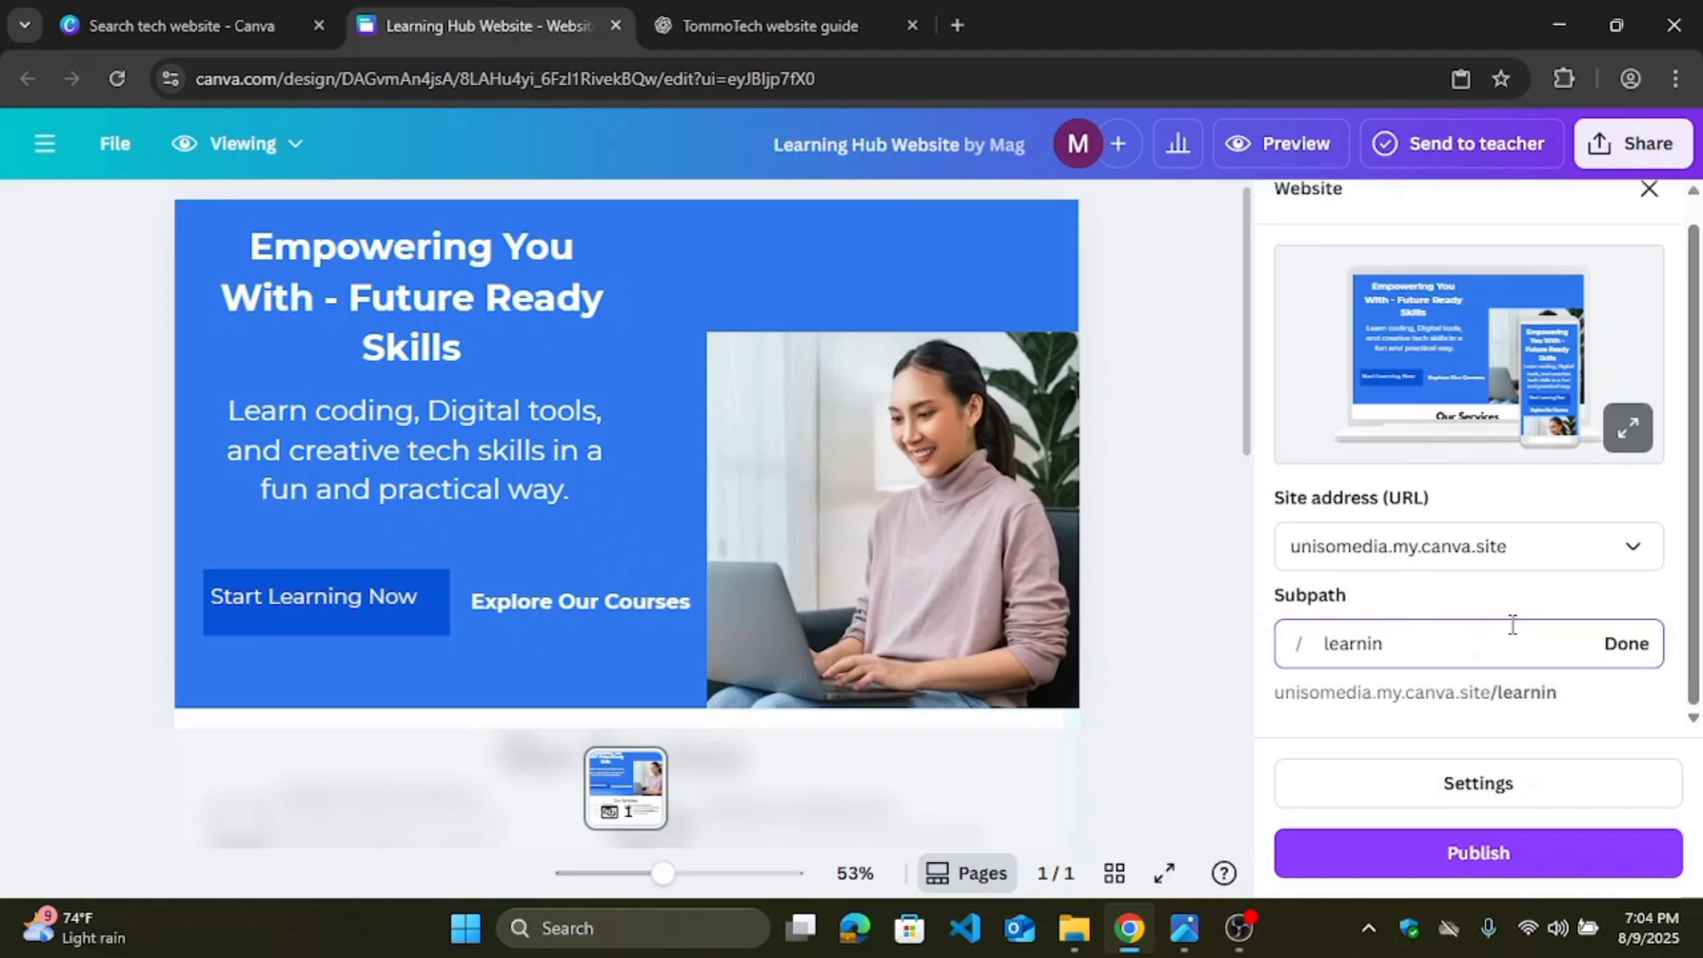
pyautogui.press('BackSpace')
pyautogui.press('BackSpace')
pyautogui.press('BackSpace')
pyautogui.press('BackSpace')
pyautogui.press('BackSpace')
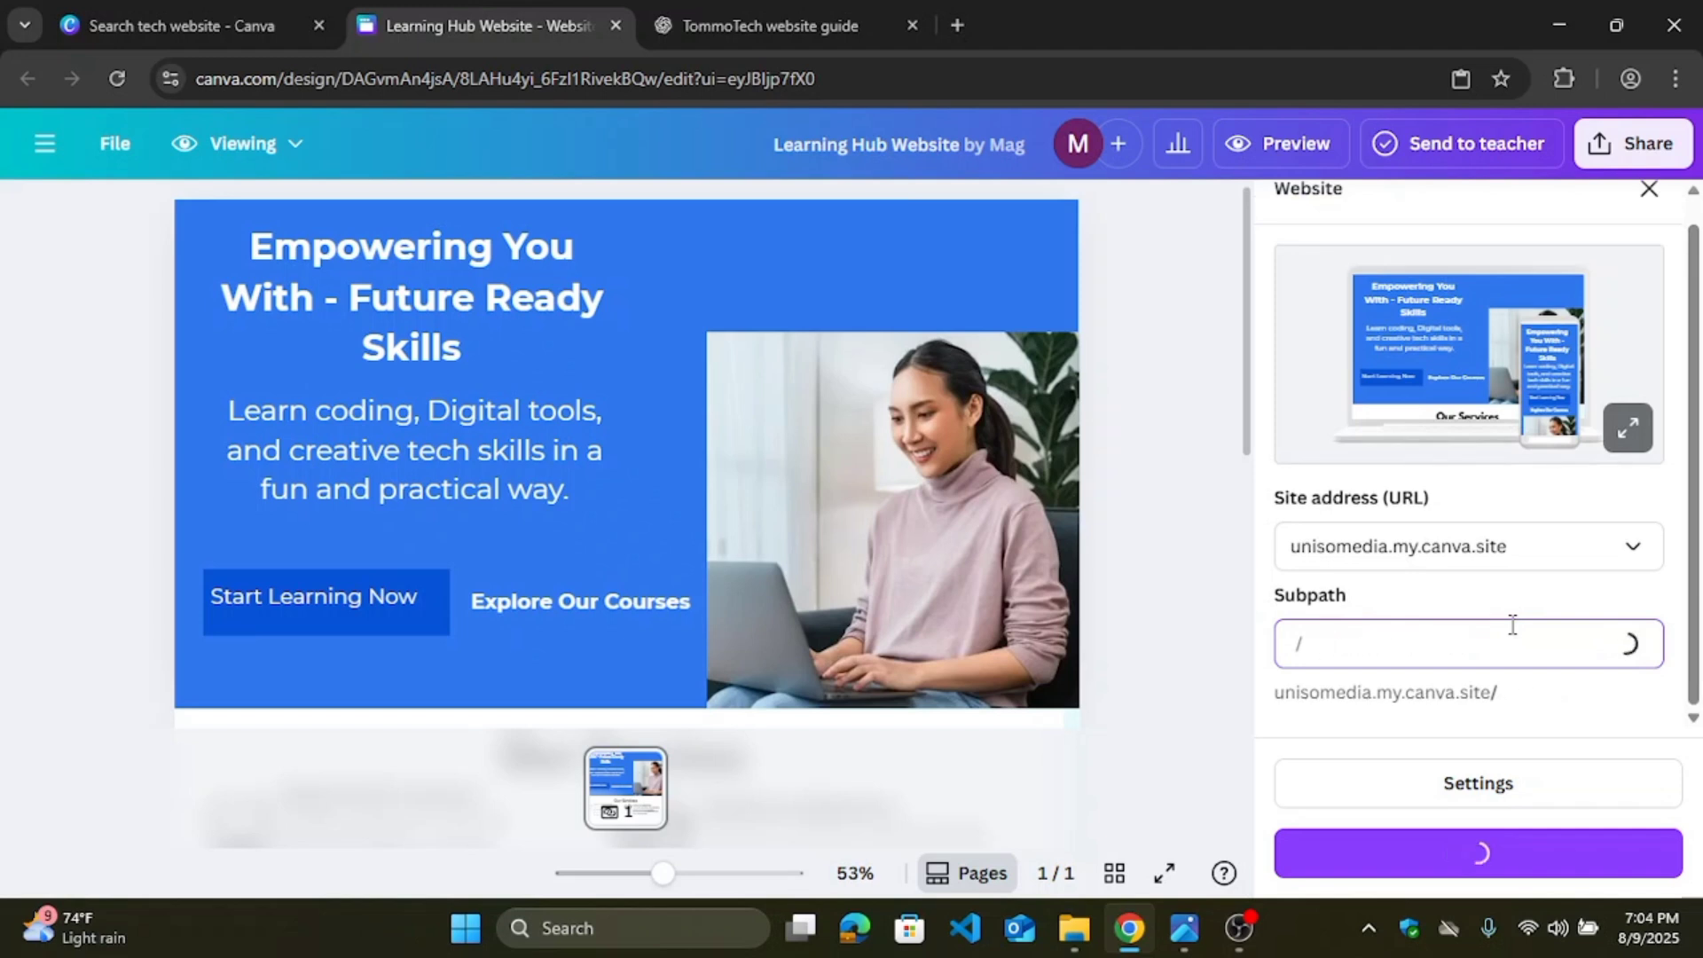
pyautogui.write('t')
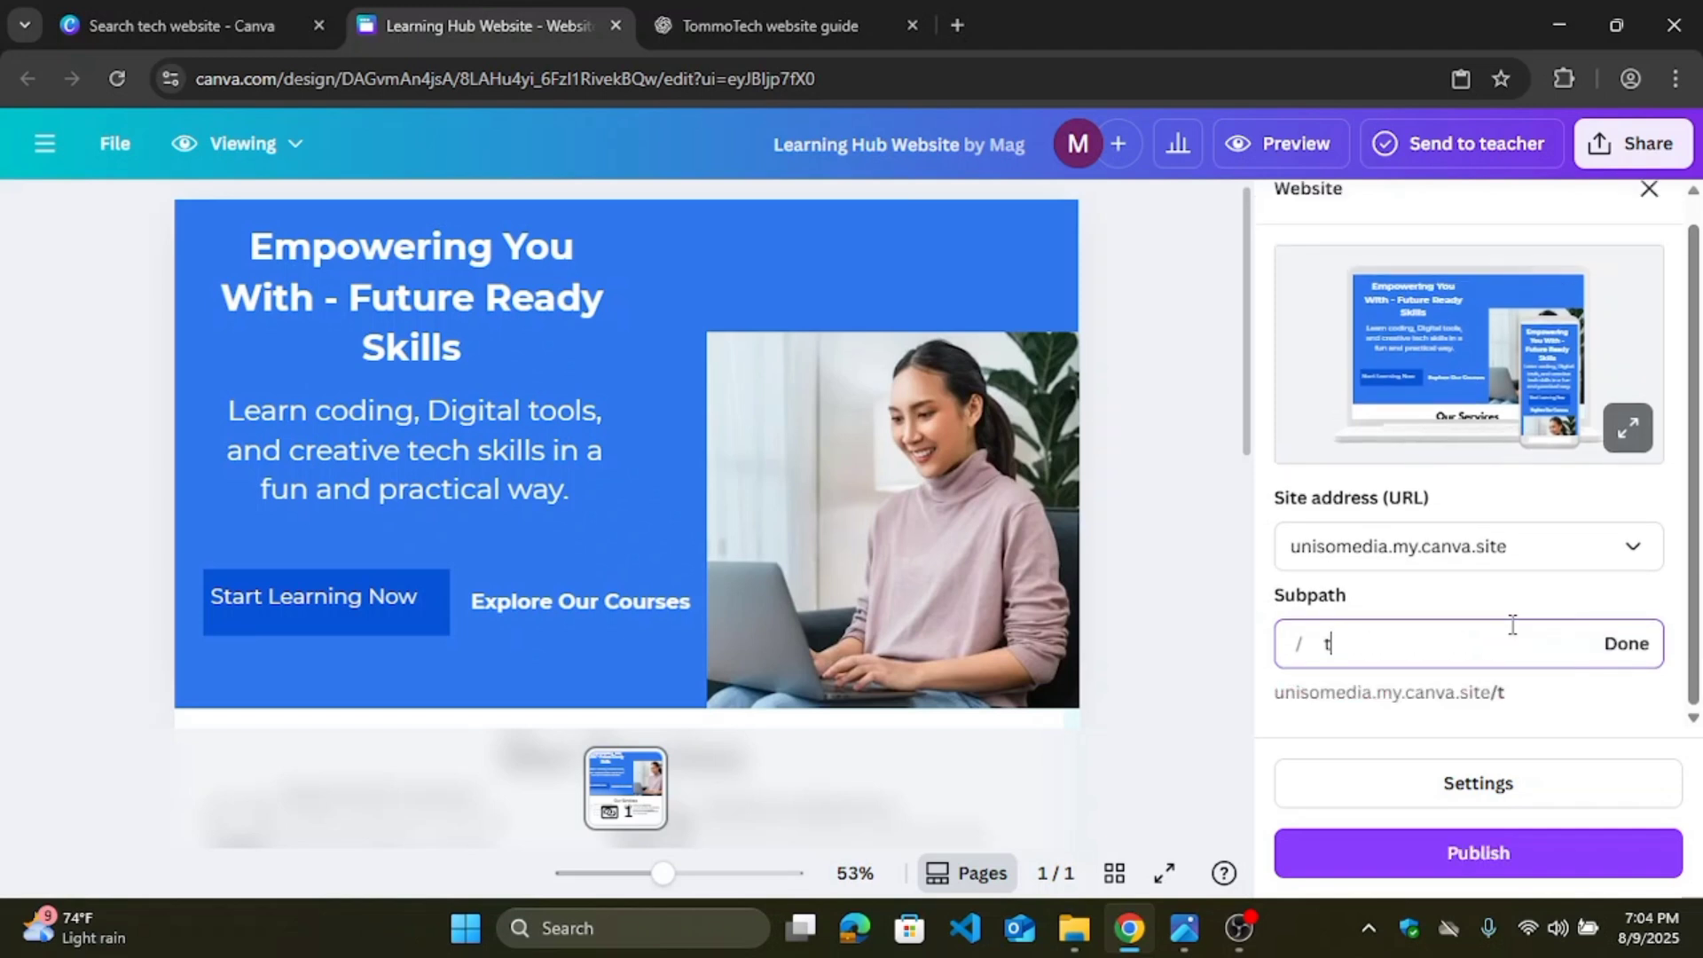
pyautogui.write('omo')
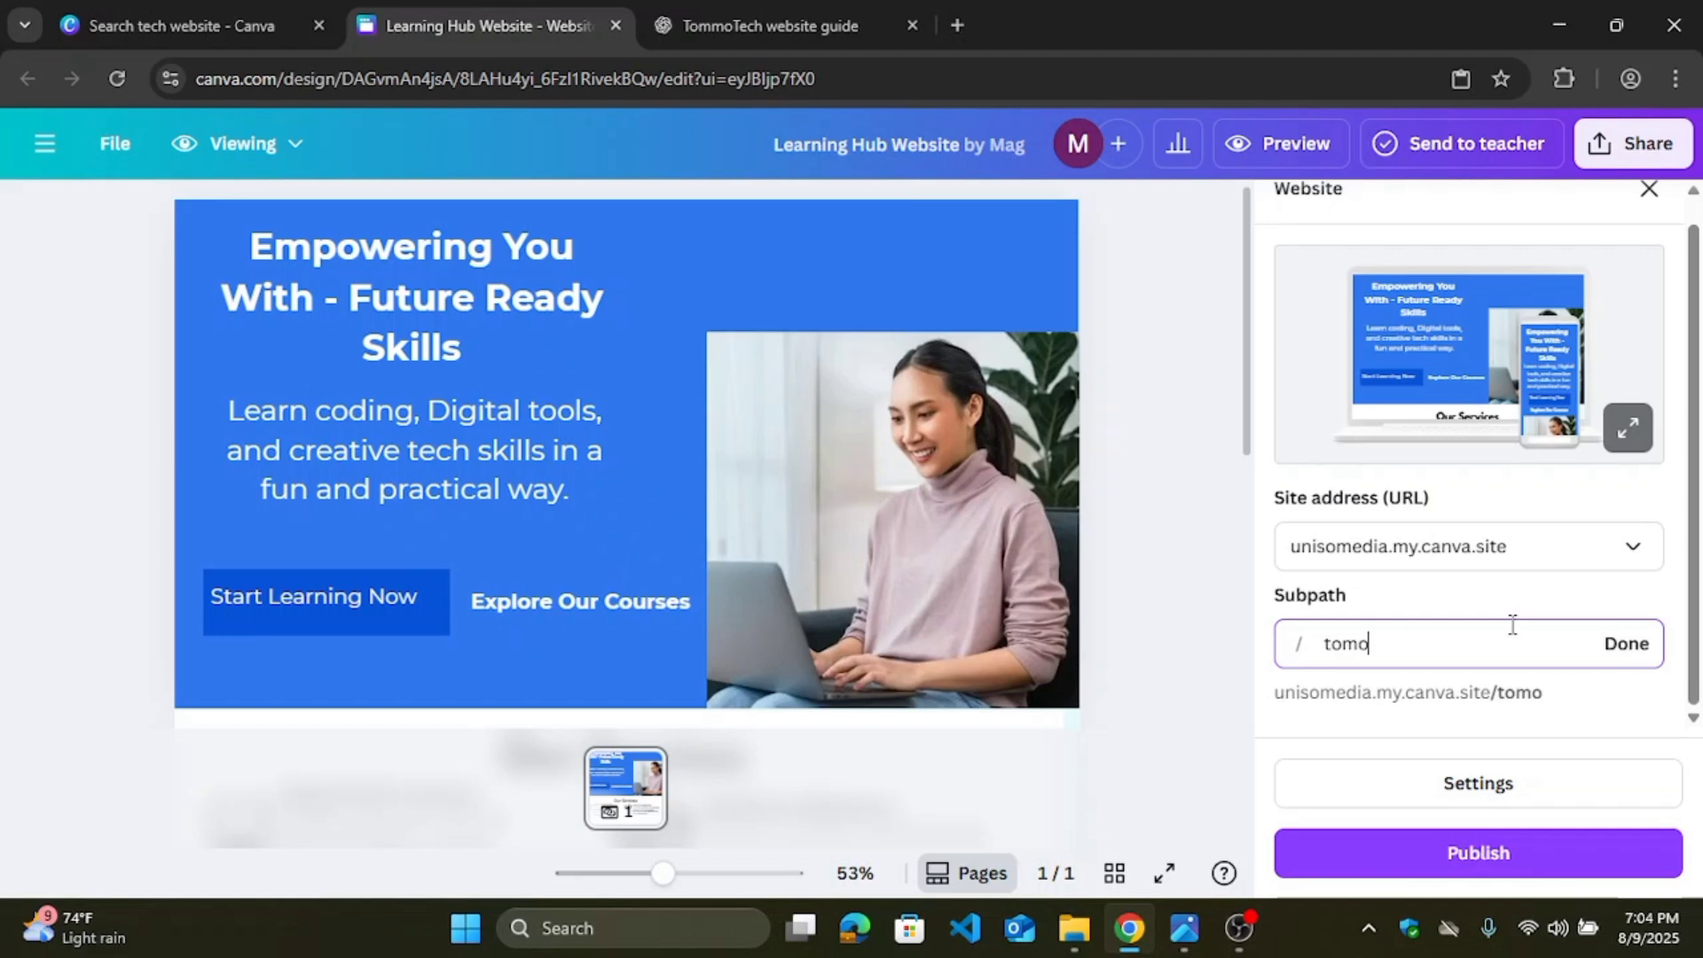
pyautogui.write('tech')
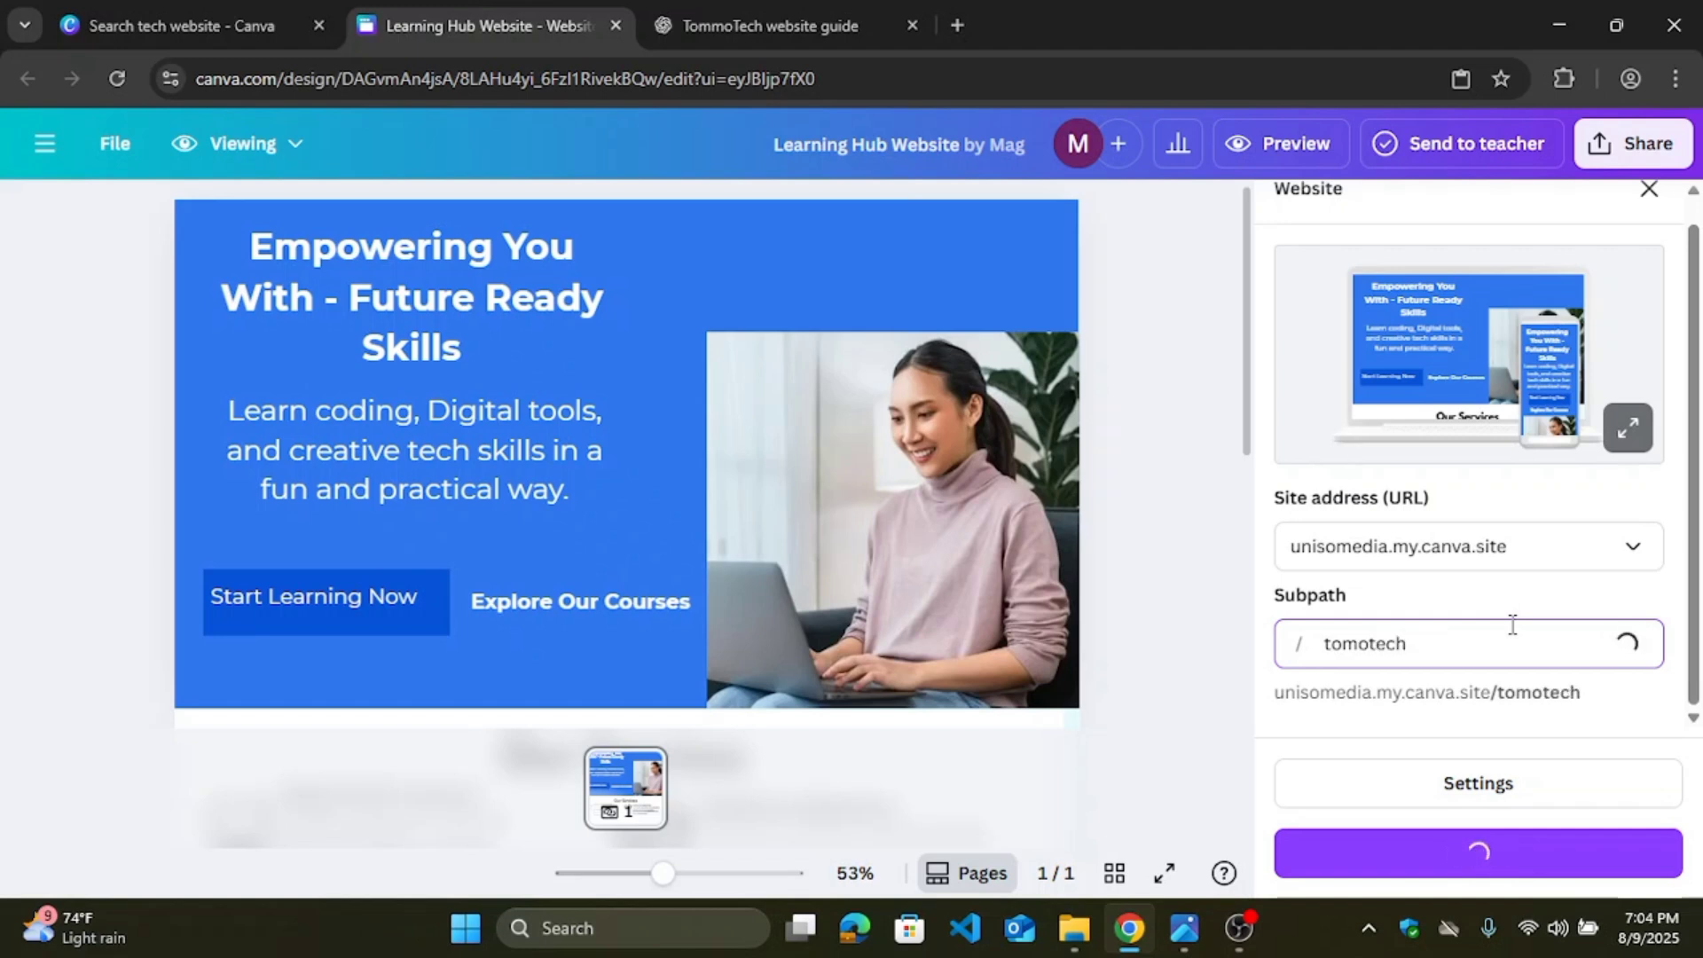
pyautogui.click(1663, 732)
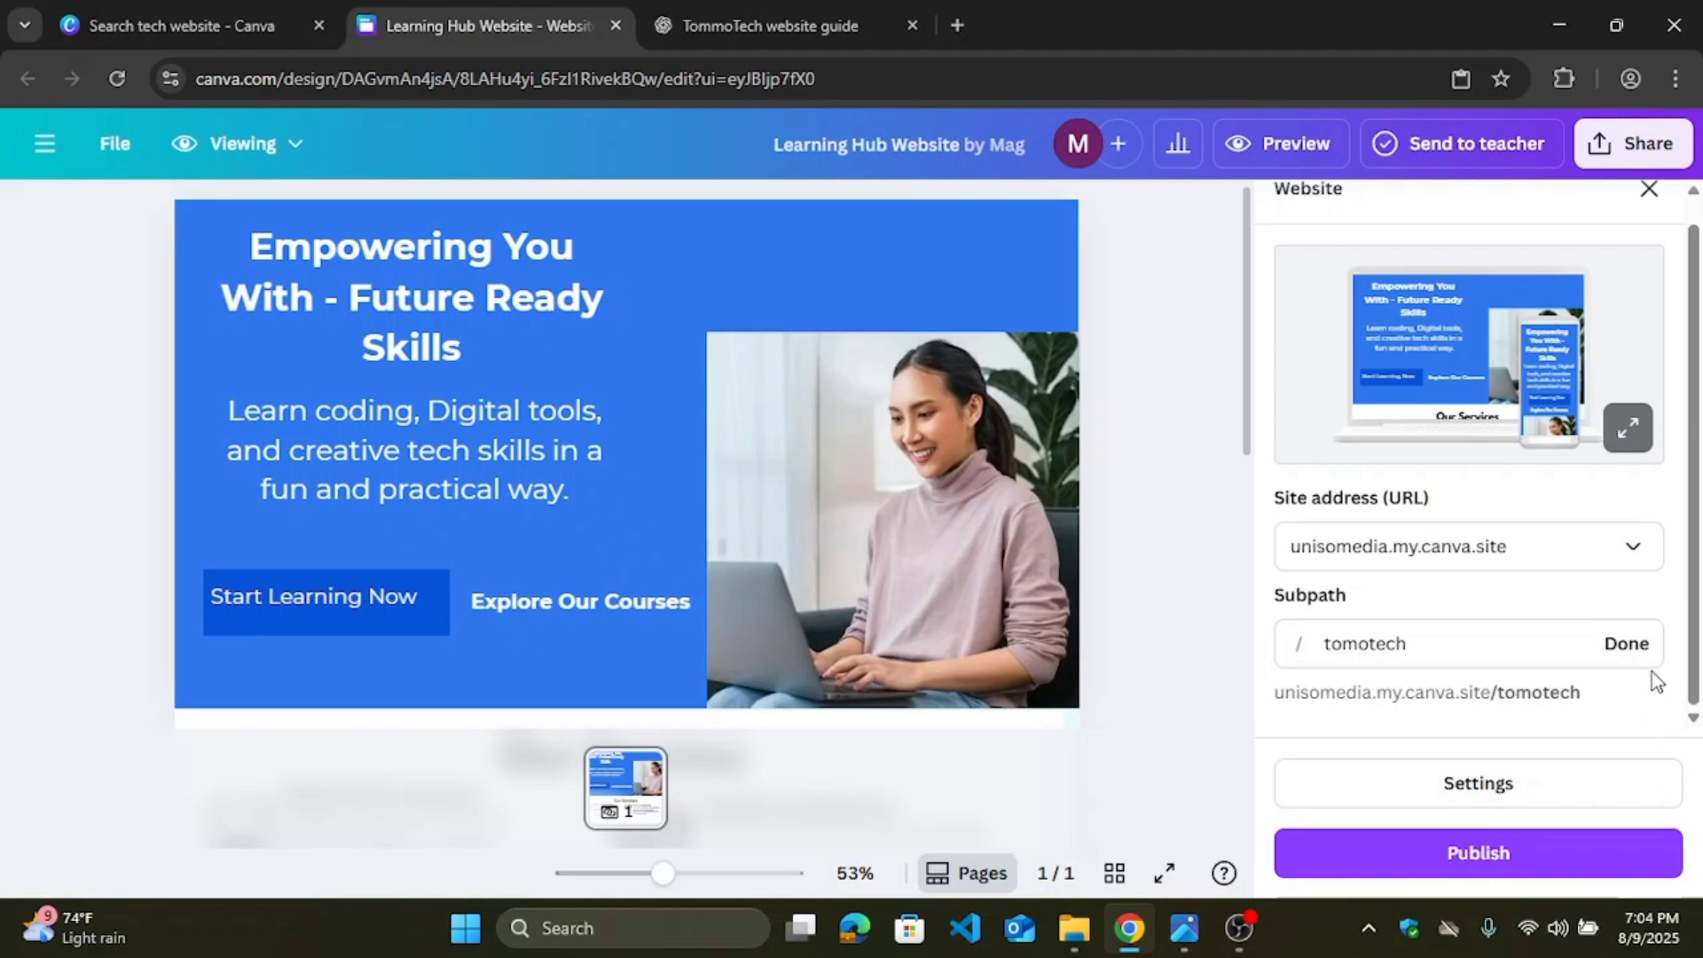
pyautogui.click(1631, 645)
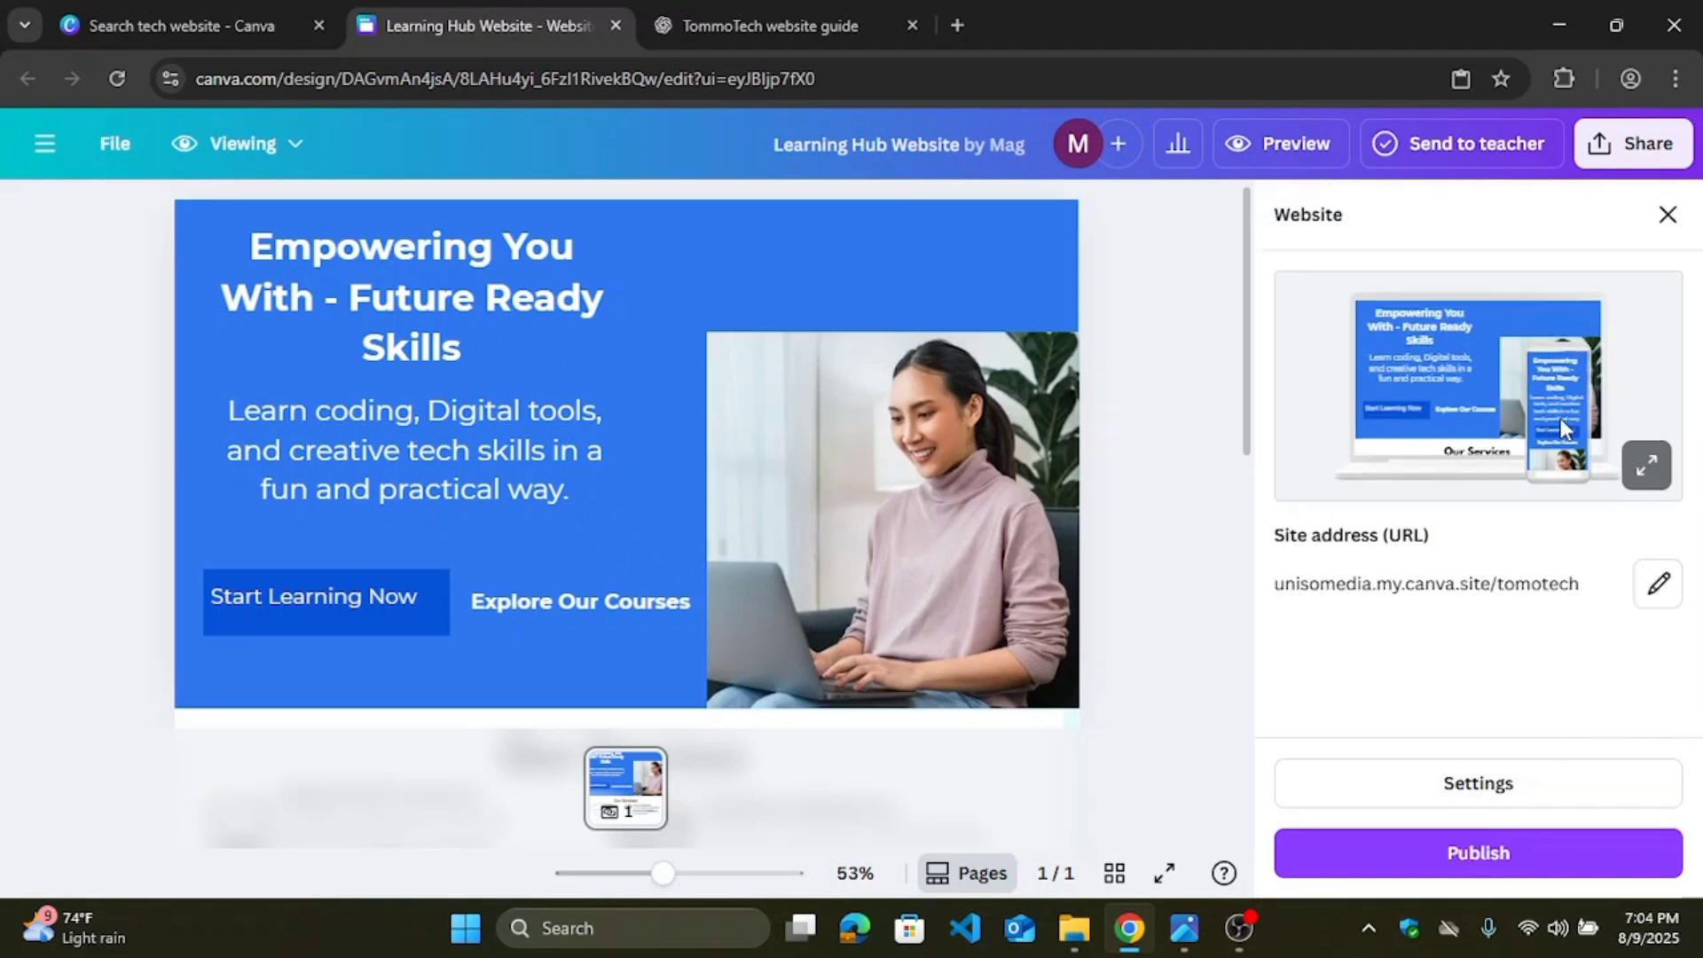
pyautogui.click(1668, 217)
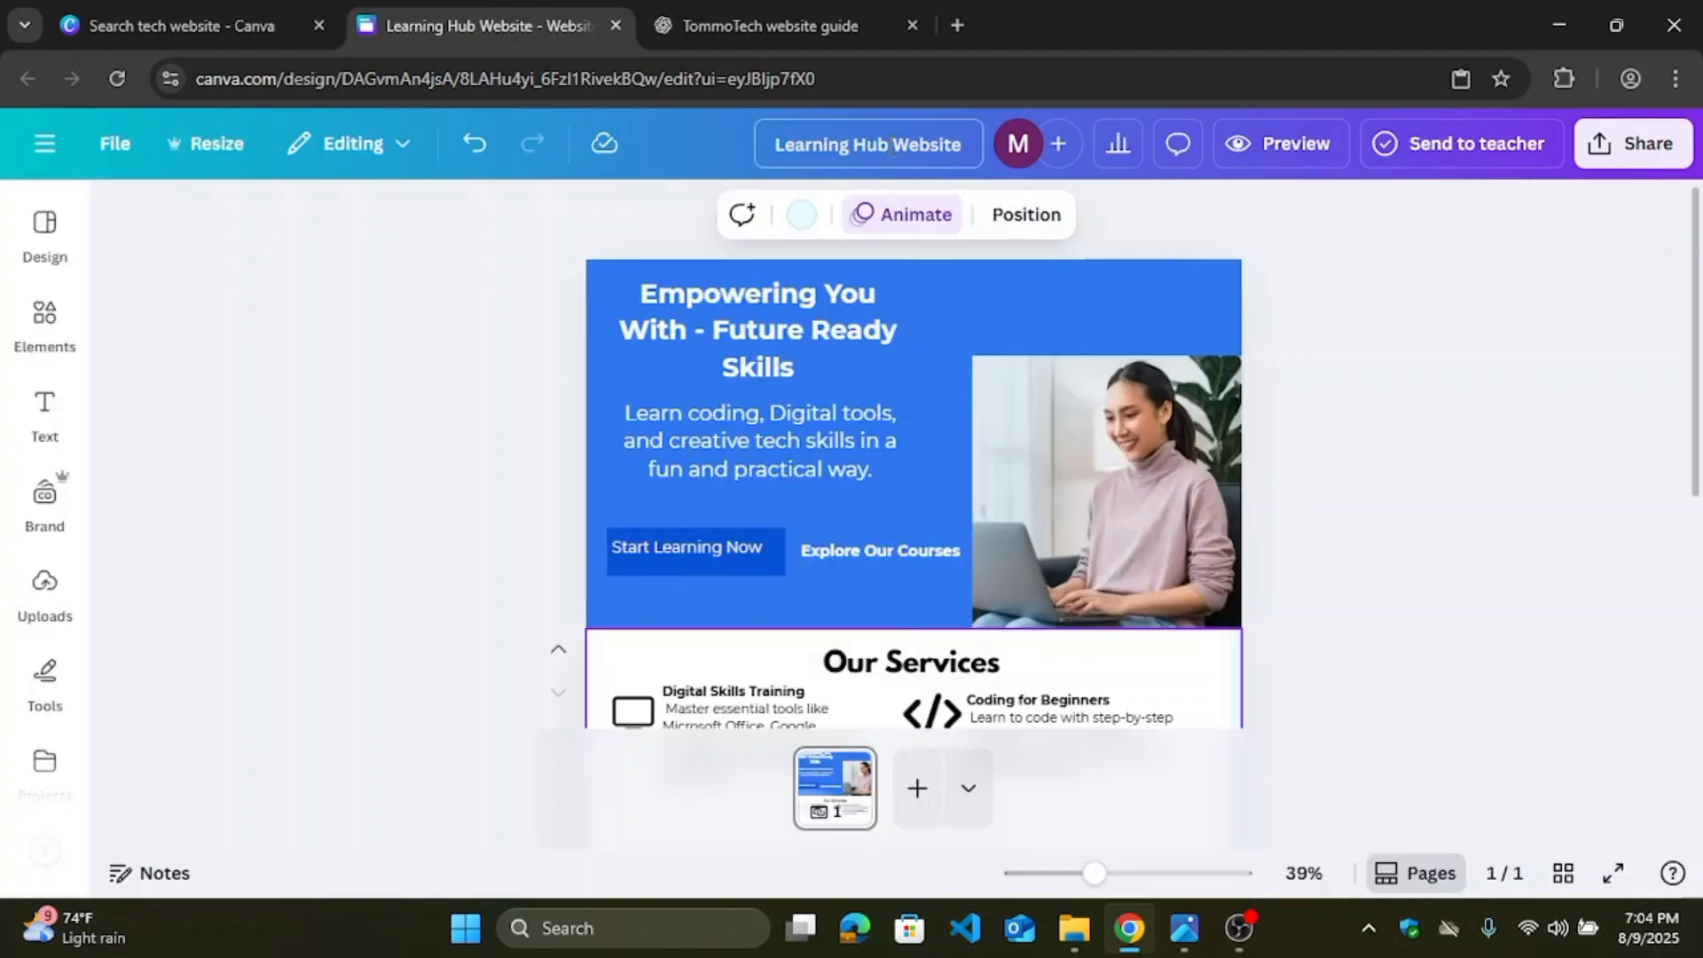
# Step: Rename the design as "TommoTech Website"
pyautogui.click(891, 146)
pyautogui.press('BackSpace')
pyautogui.press('BackSpace')
pyautogui.press('BackSpace')
pyautogui.press('BackSpace')
pyautogui.press('BackSpace')
pyautogui.press('BackSpace')
pyautogui.press('BackSpace')
pyautogui.press('BackSpace')
pyautogui.press('BackSpace')
pyautogui.press('BackSpace')
pyautogui.press('BackSpace')
pyautogui.press('BackSpace')
pyautogui.press('BackSpace')
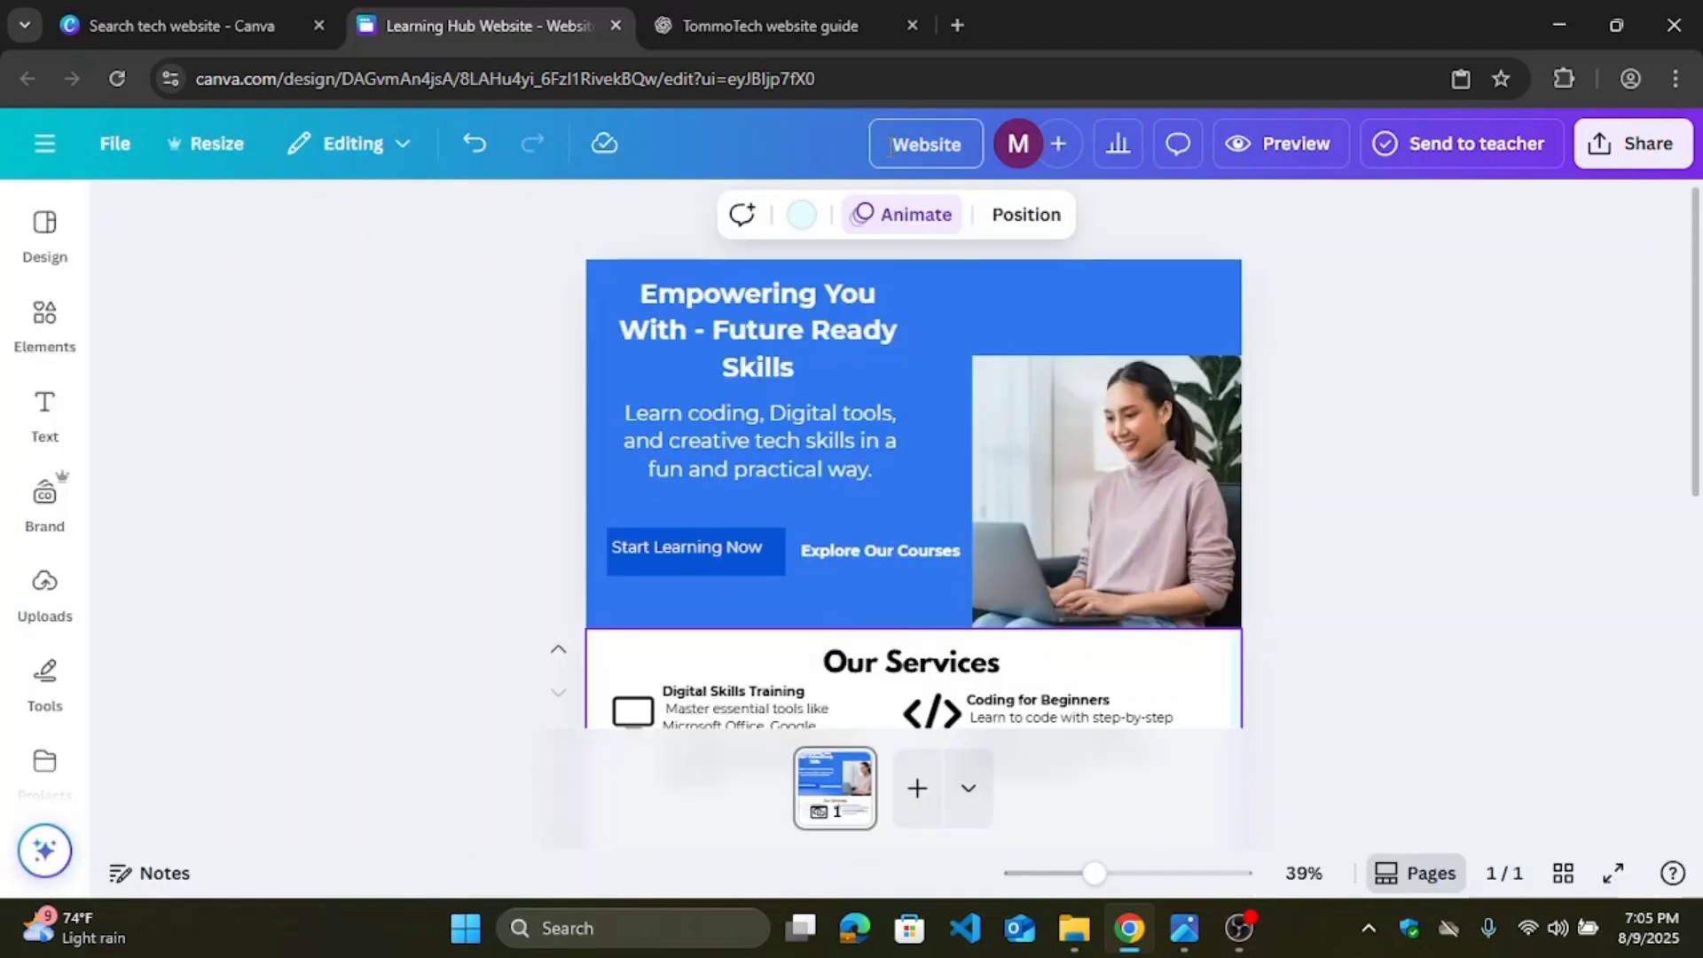
pyautogui.write('TommoTech')
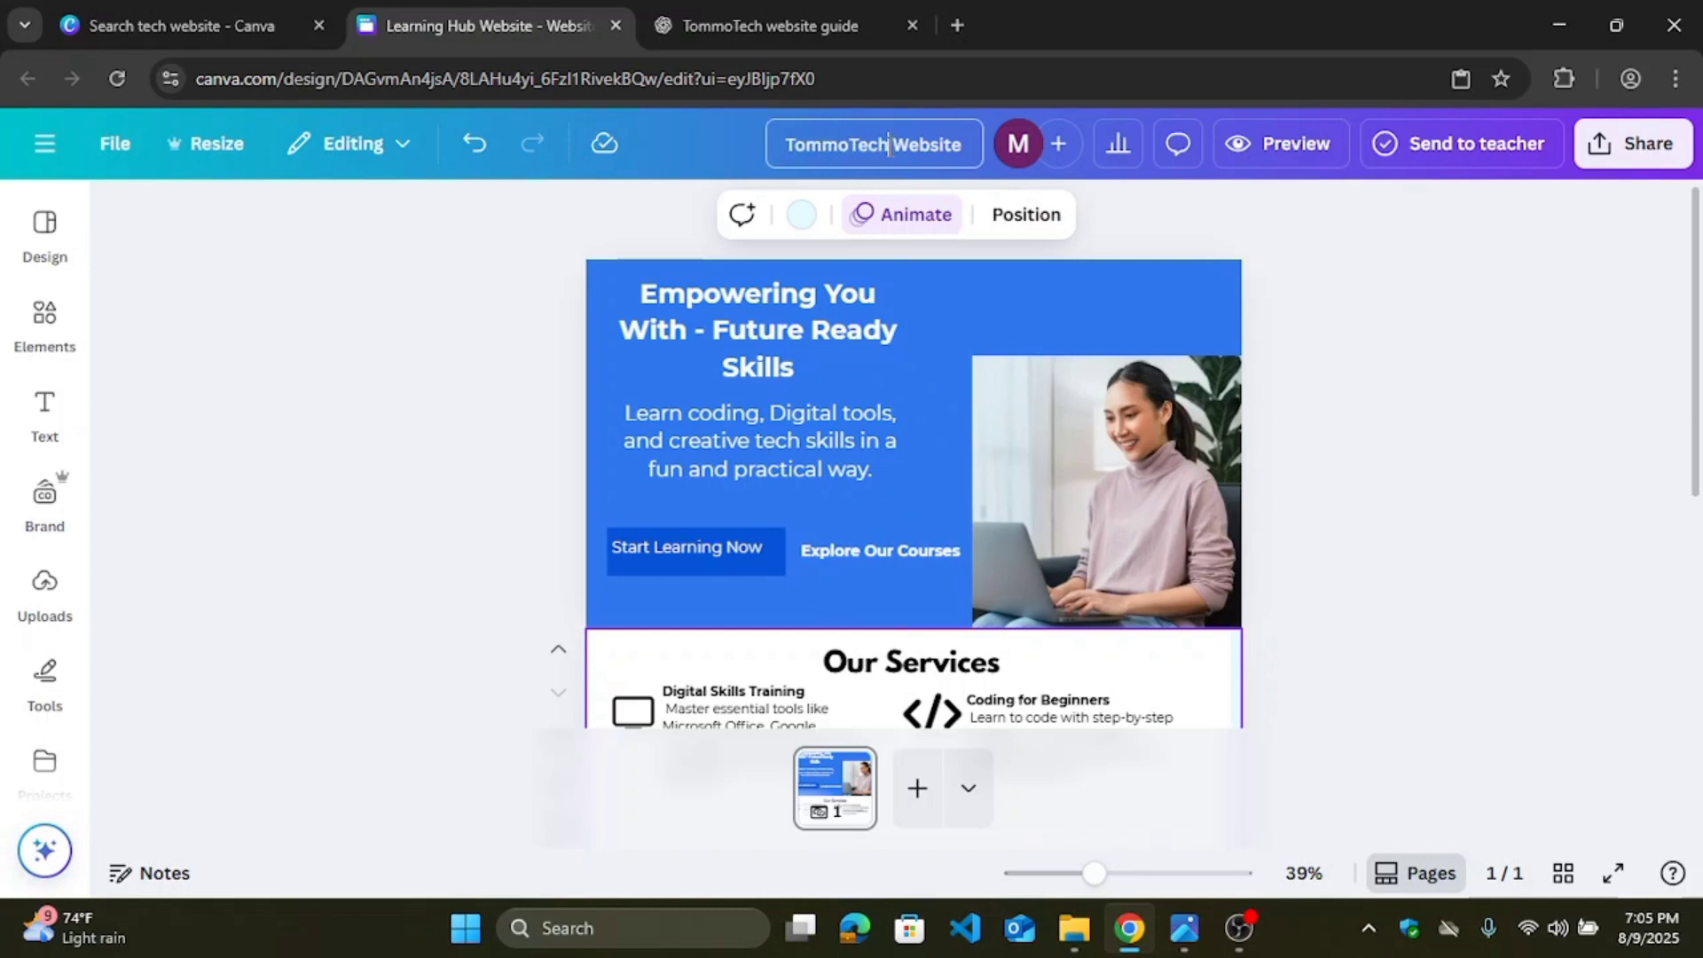
pyautogui.click(1323, 280)
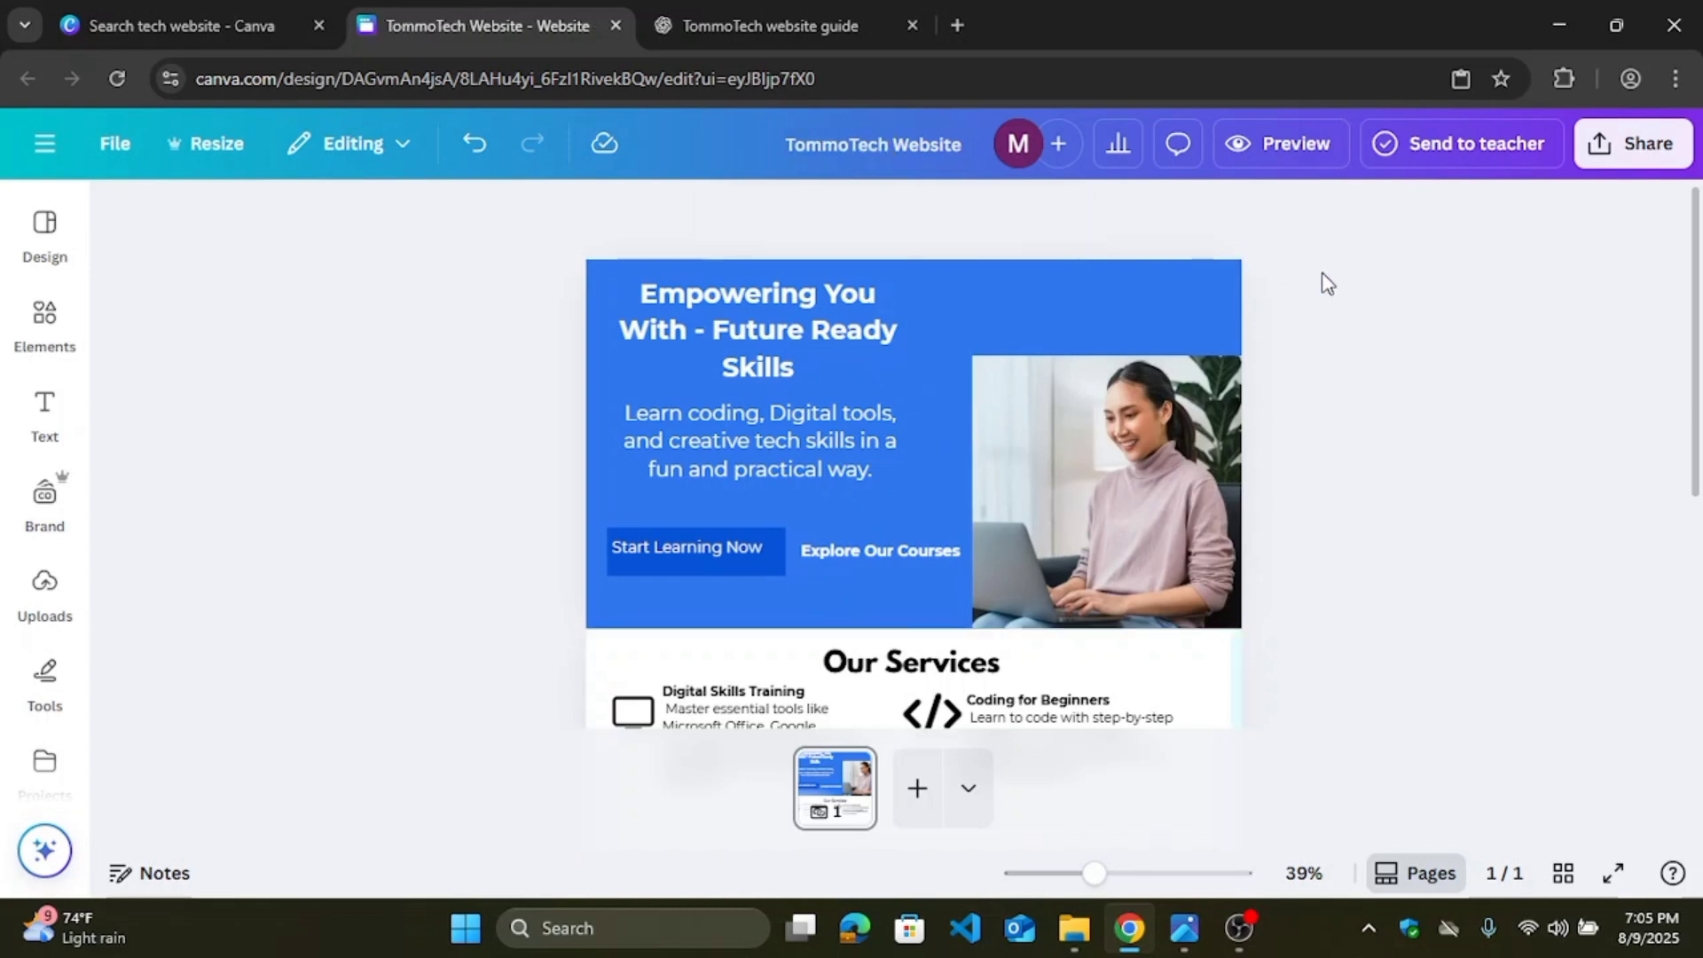
# Step: Reopen the website publishing settings from the renamed design's sharing options
pyautogui.click(1629, 151)
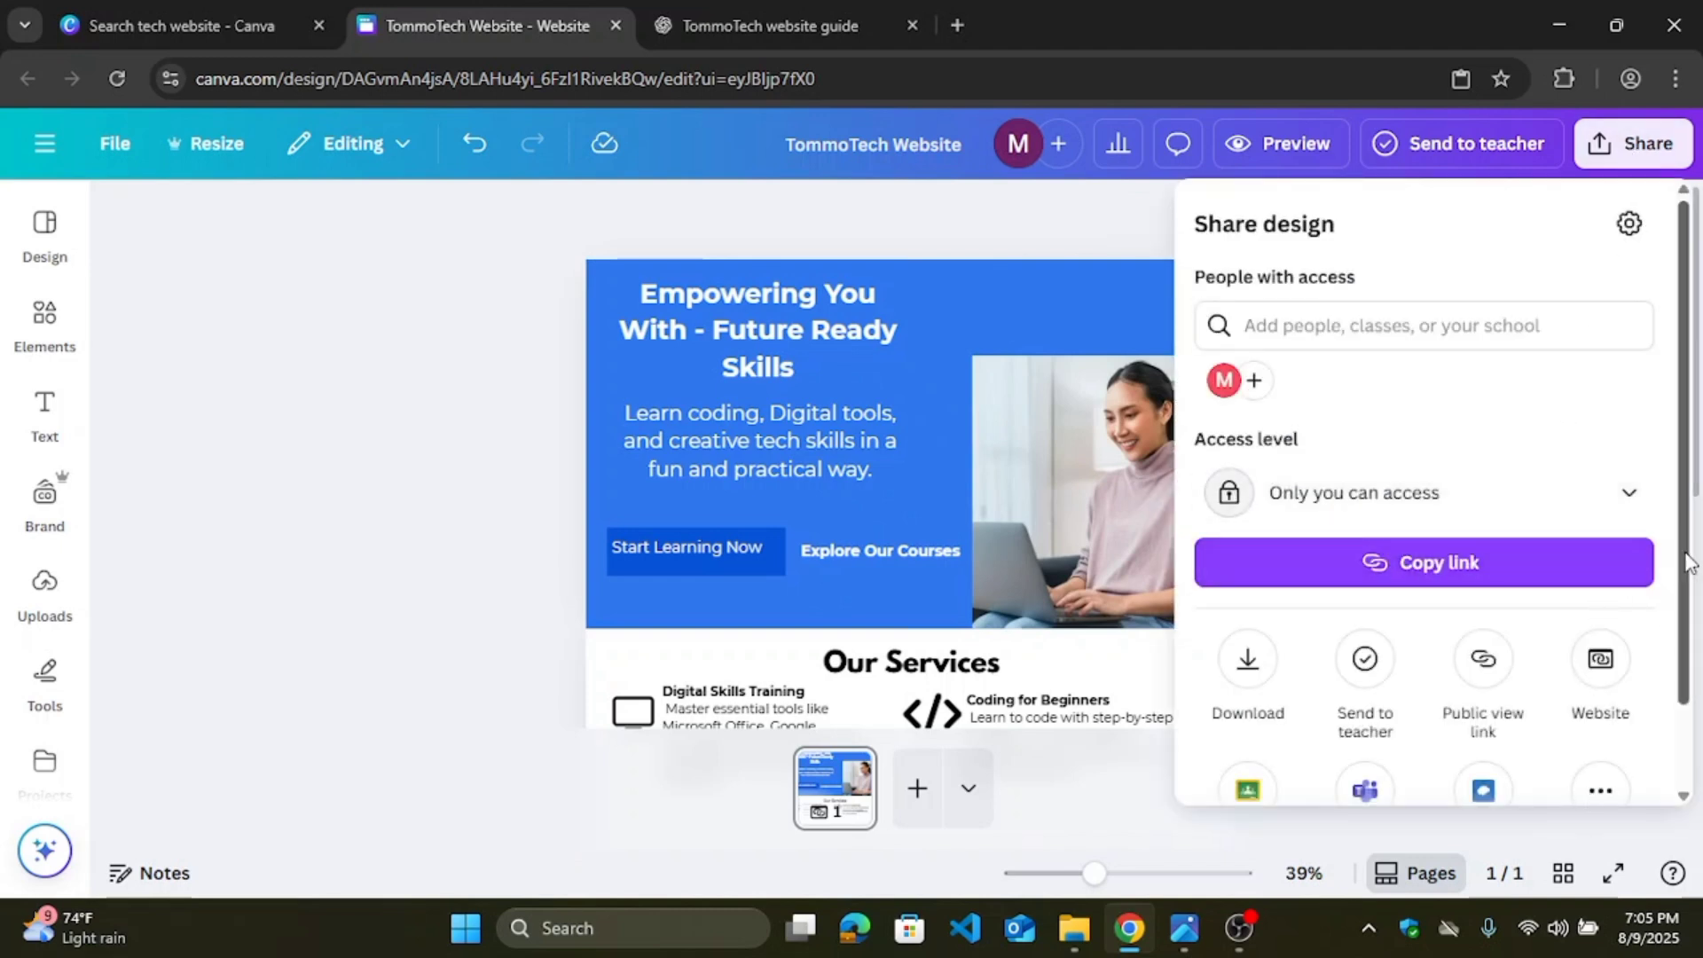
pyautogui.scroll(-2, 1681, 603)
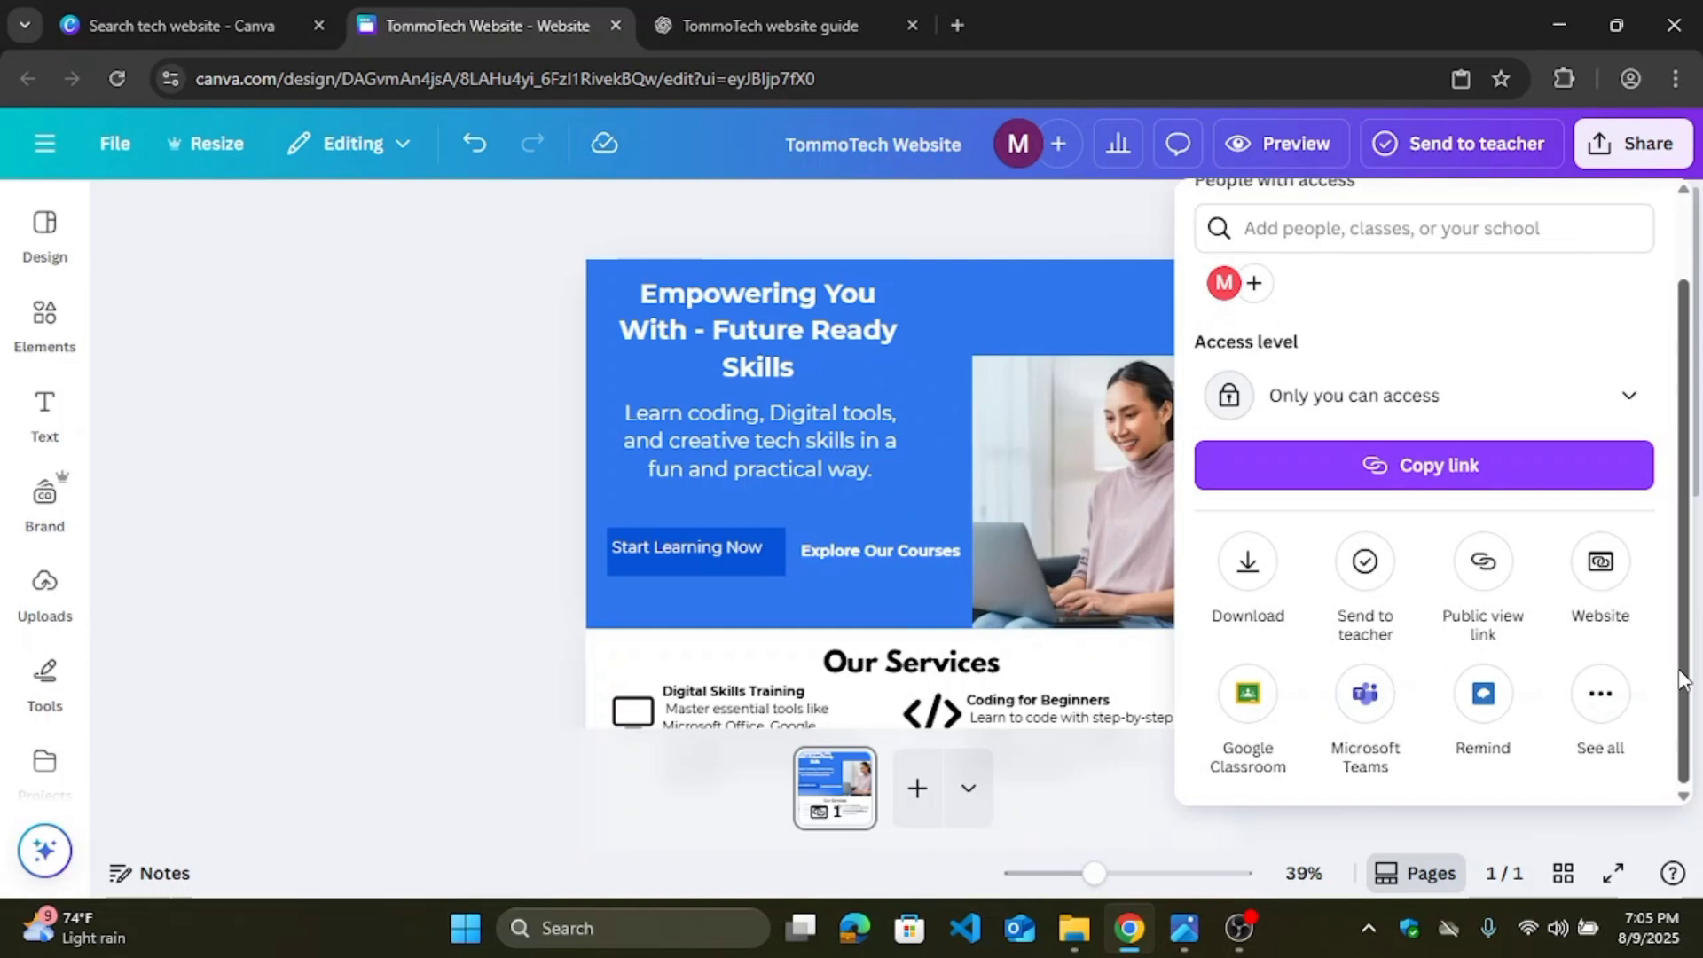
pyautogui.click(1601, 561)
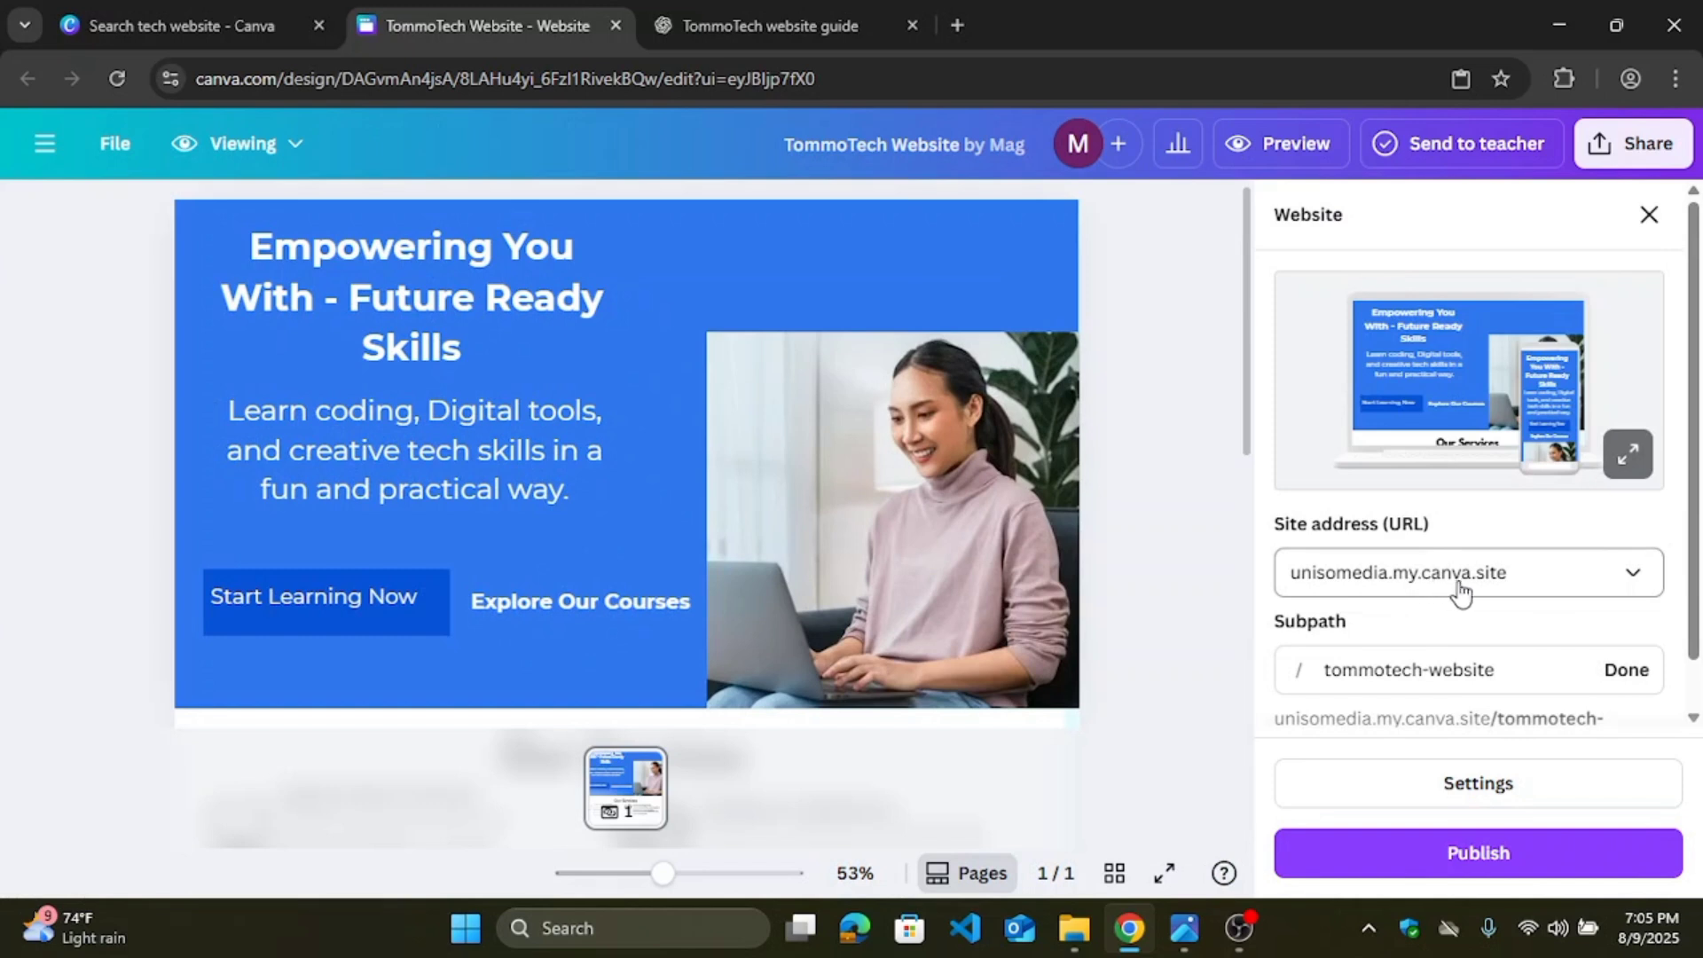
# Step: Review the domain choices and subpath, and save the site address as unisomedia.my.canva.site/tommotech-website
pyautogui.click(1646, 587)
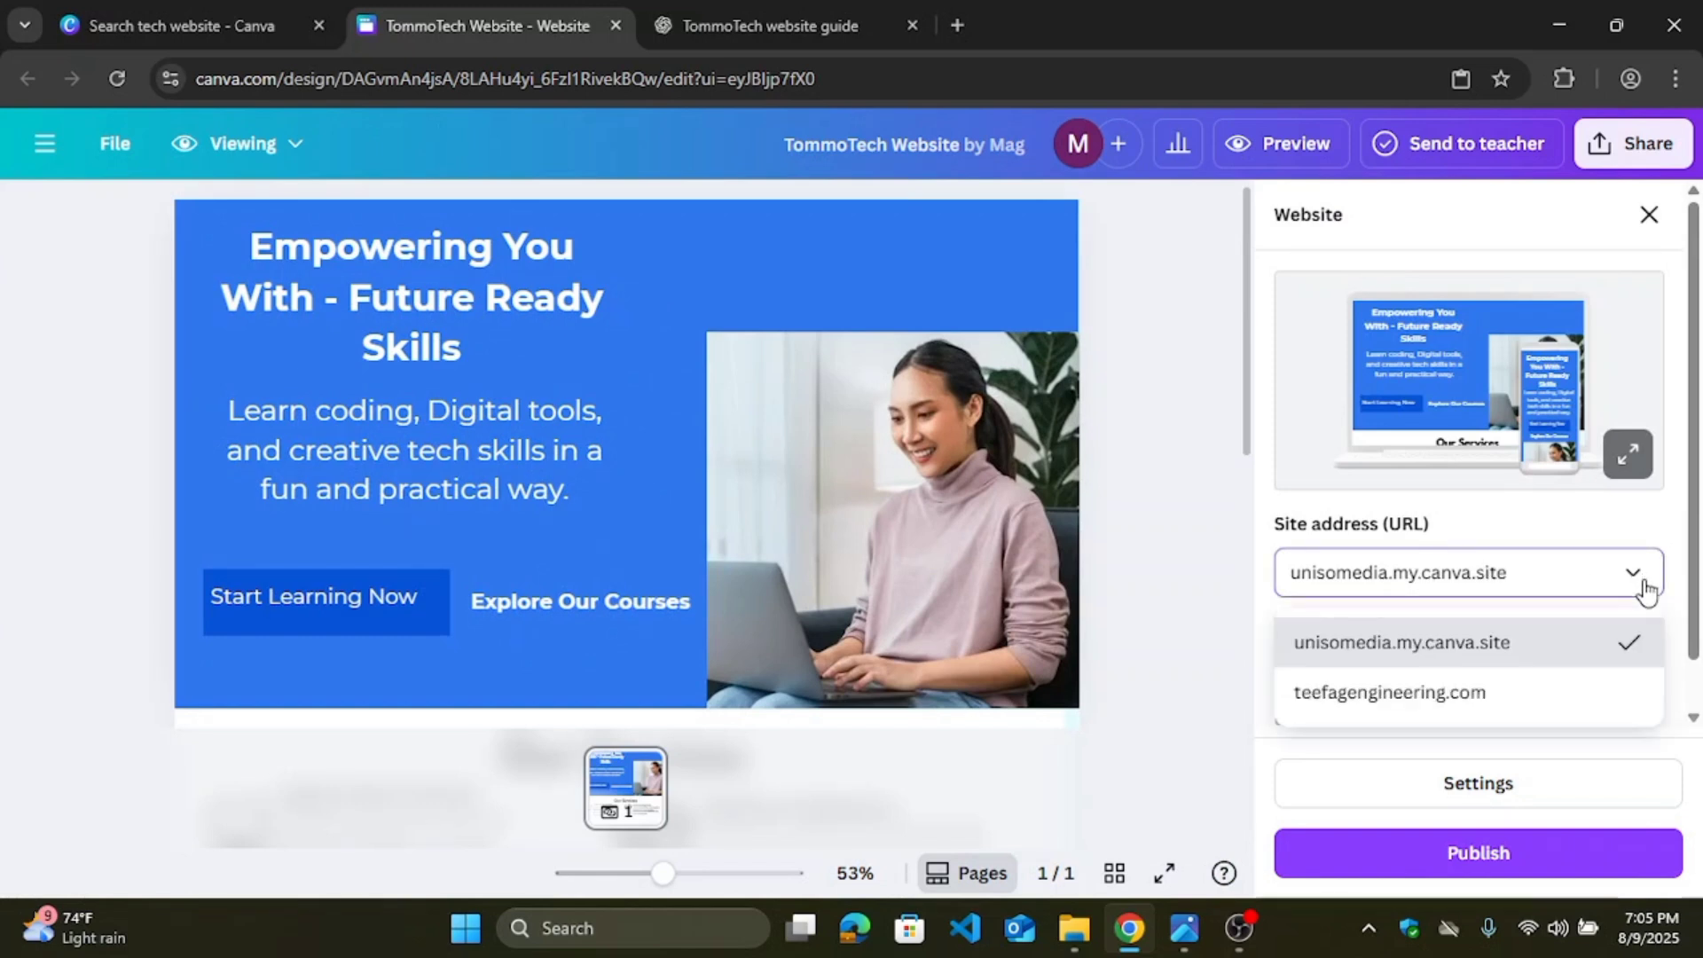
pyautogui.click(1646, 588)
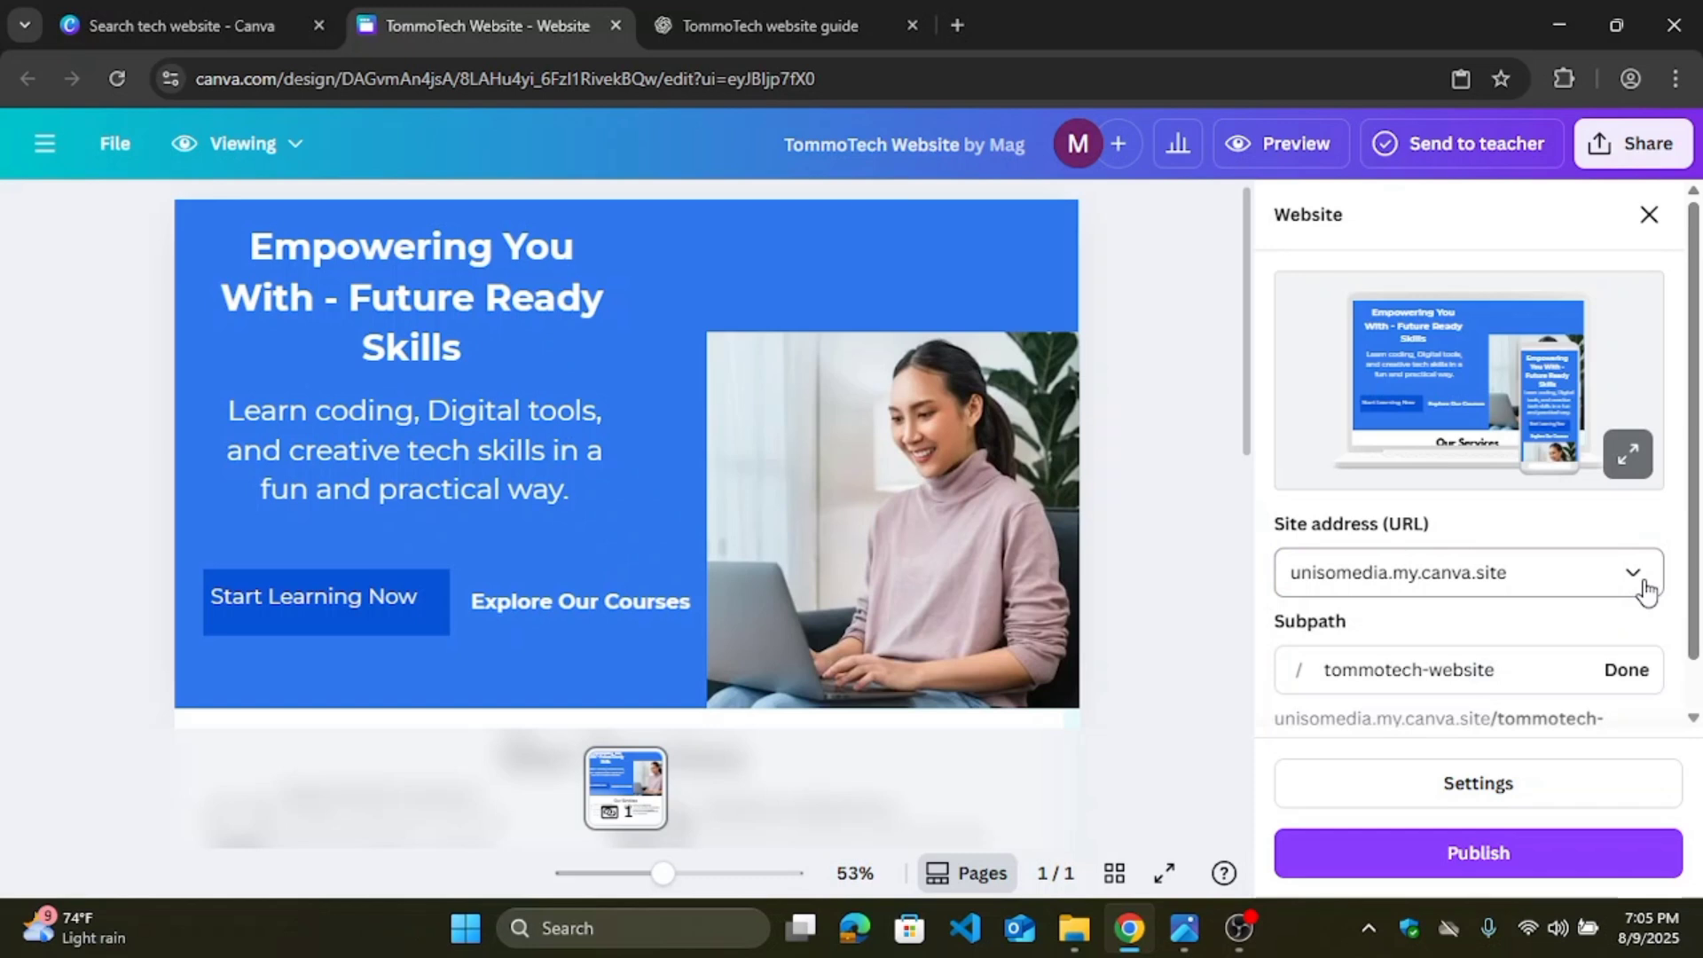
pyautogui.click(1513, 667)
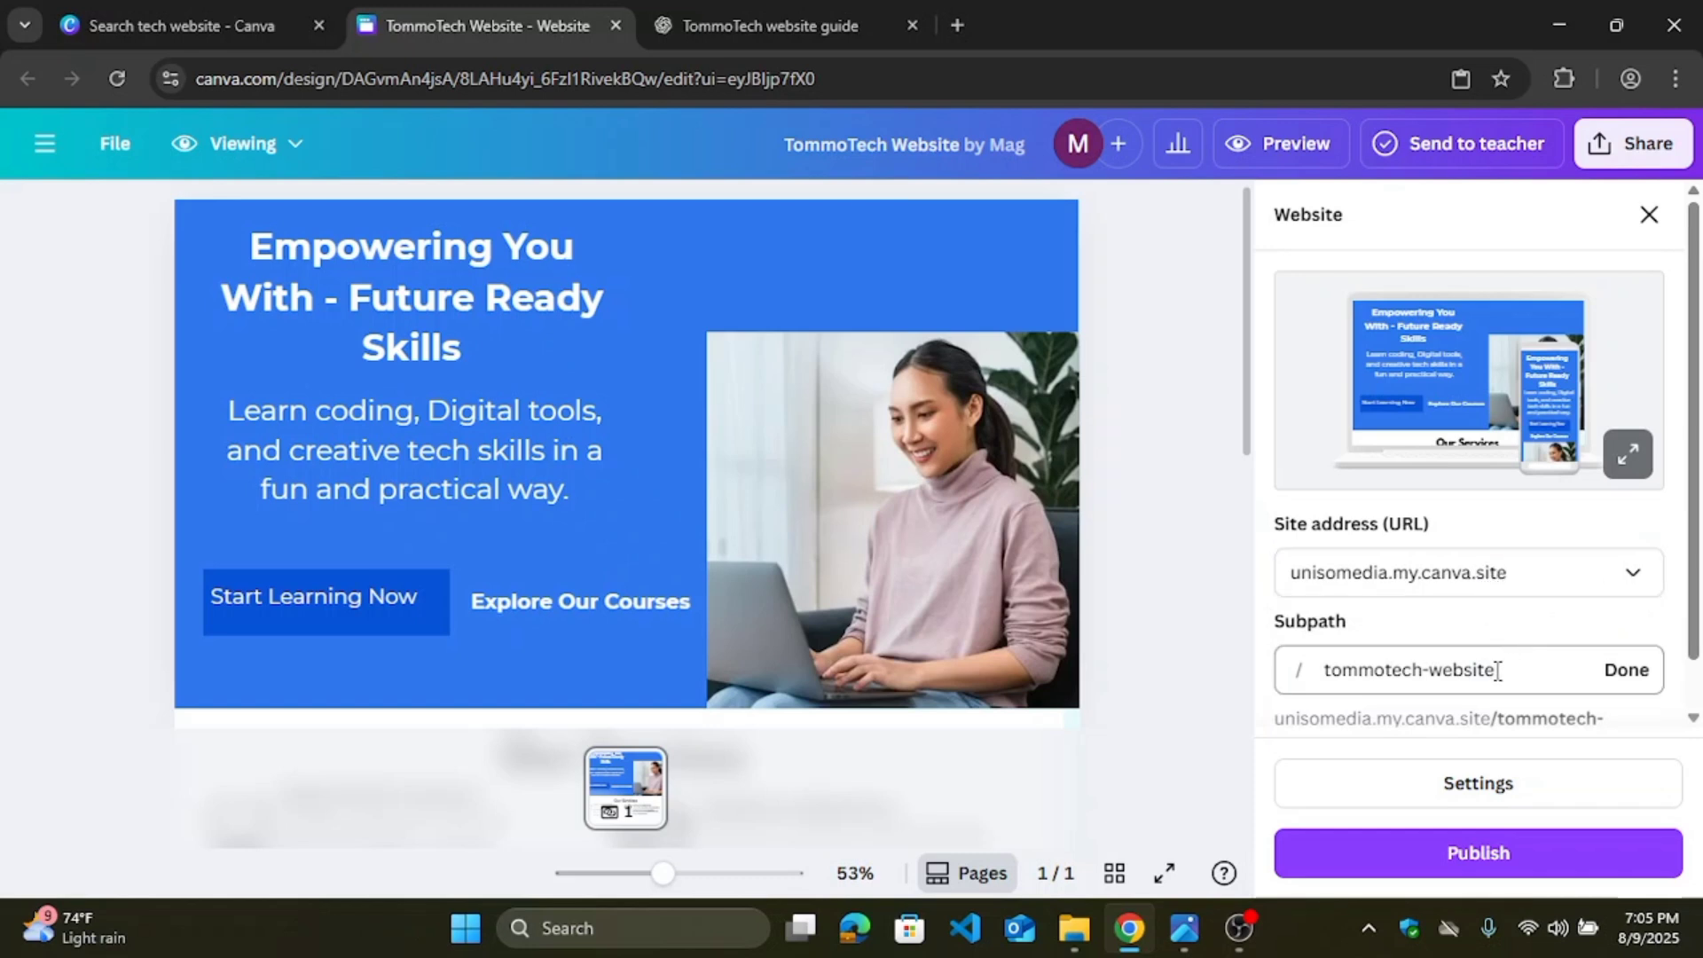
pyautogui.click(1627, 671)
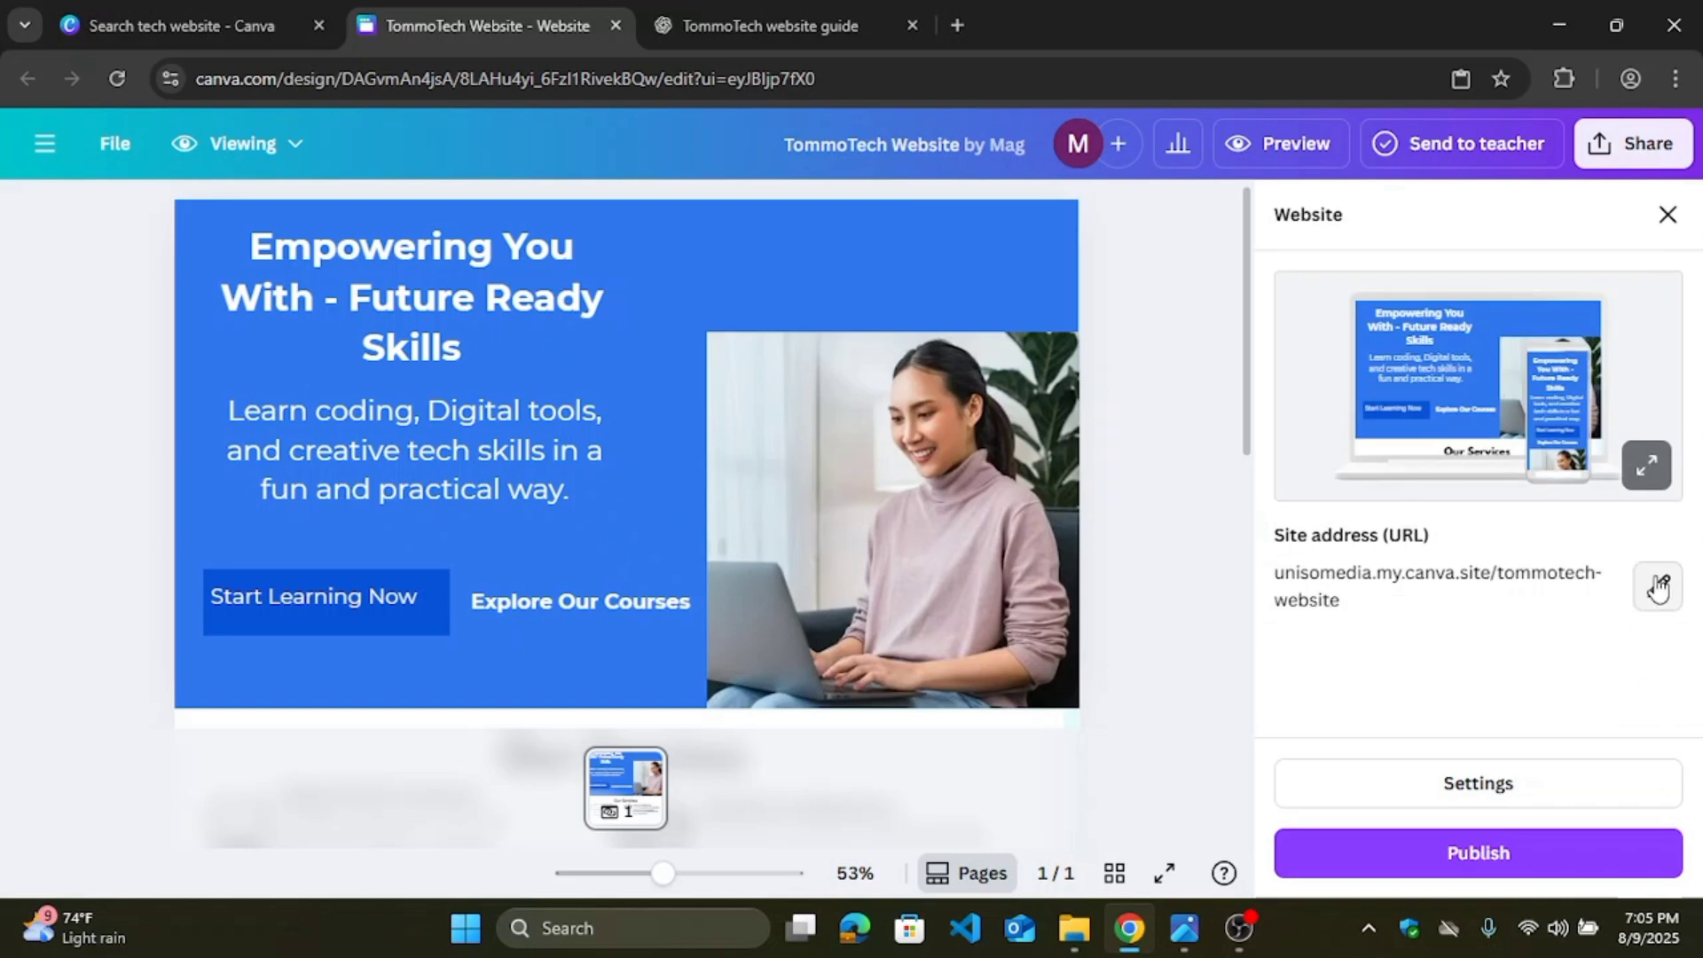
pyautogui.click(1659, 586)
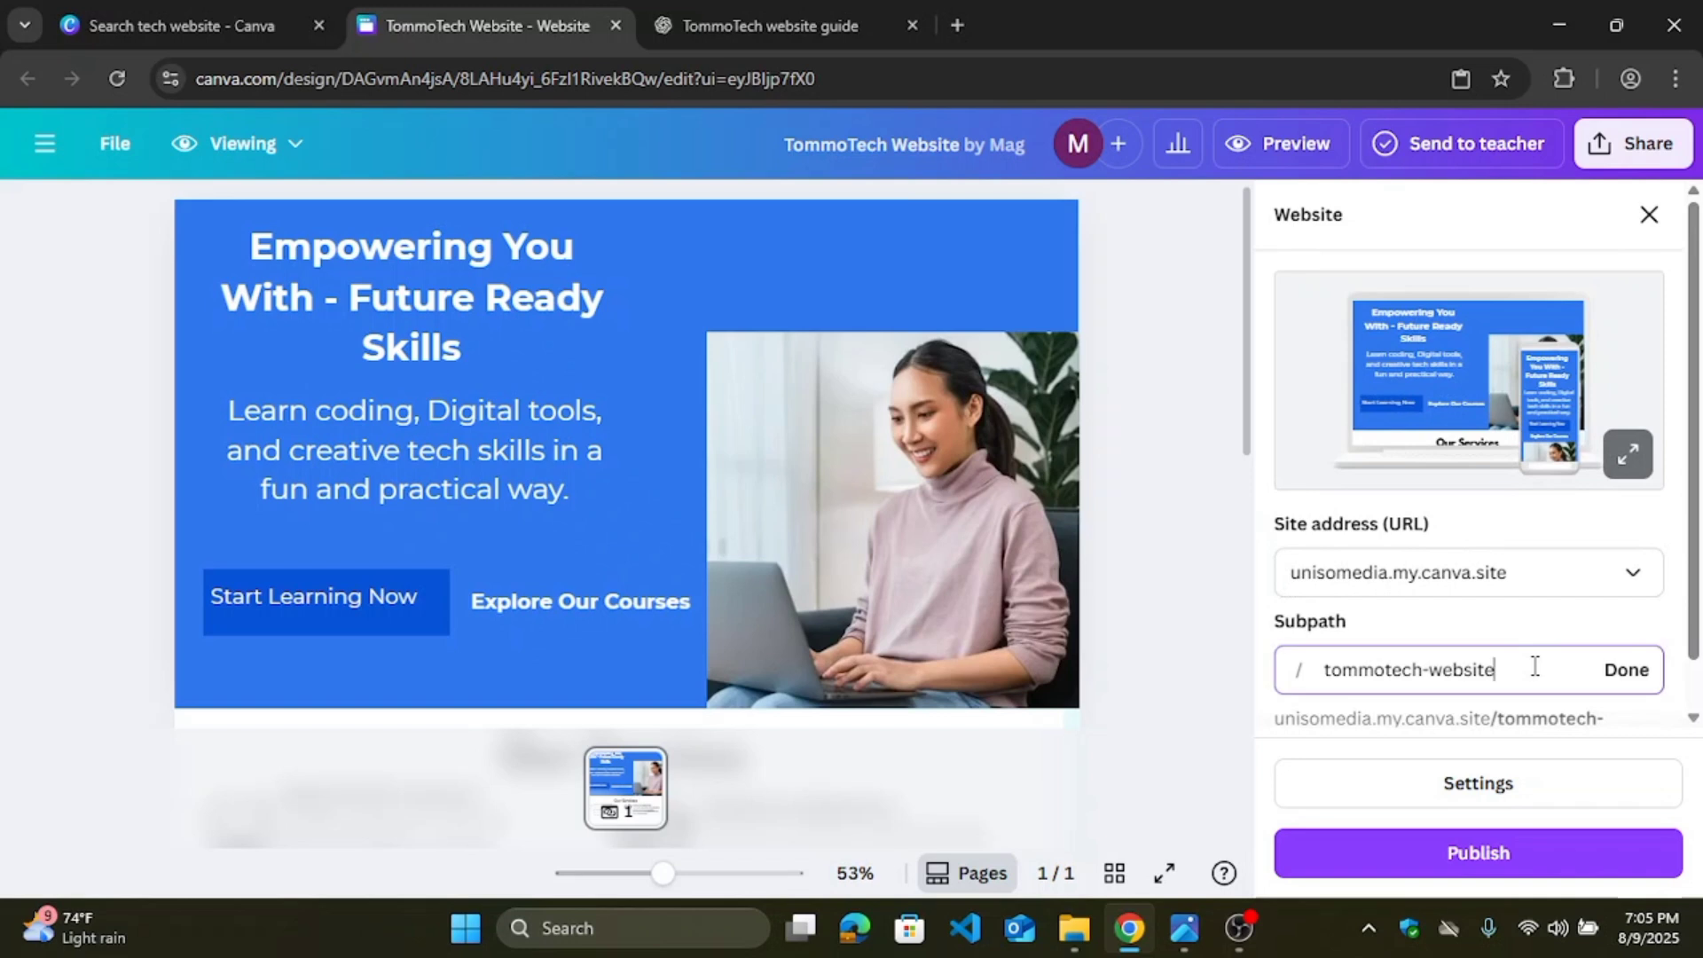
pyautogui.click(1625, 676)
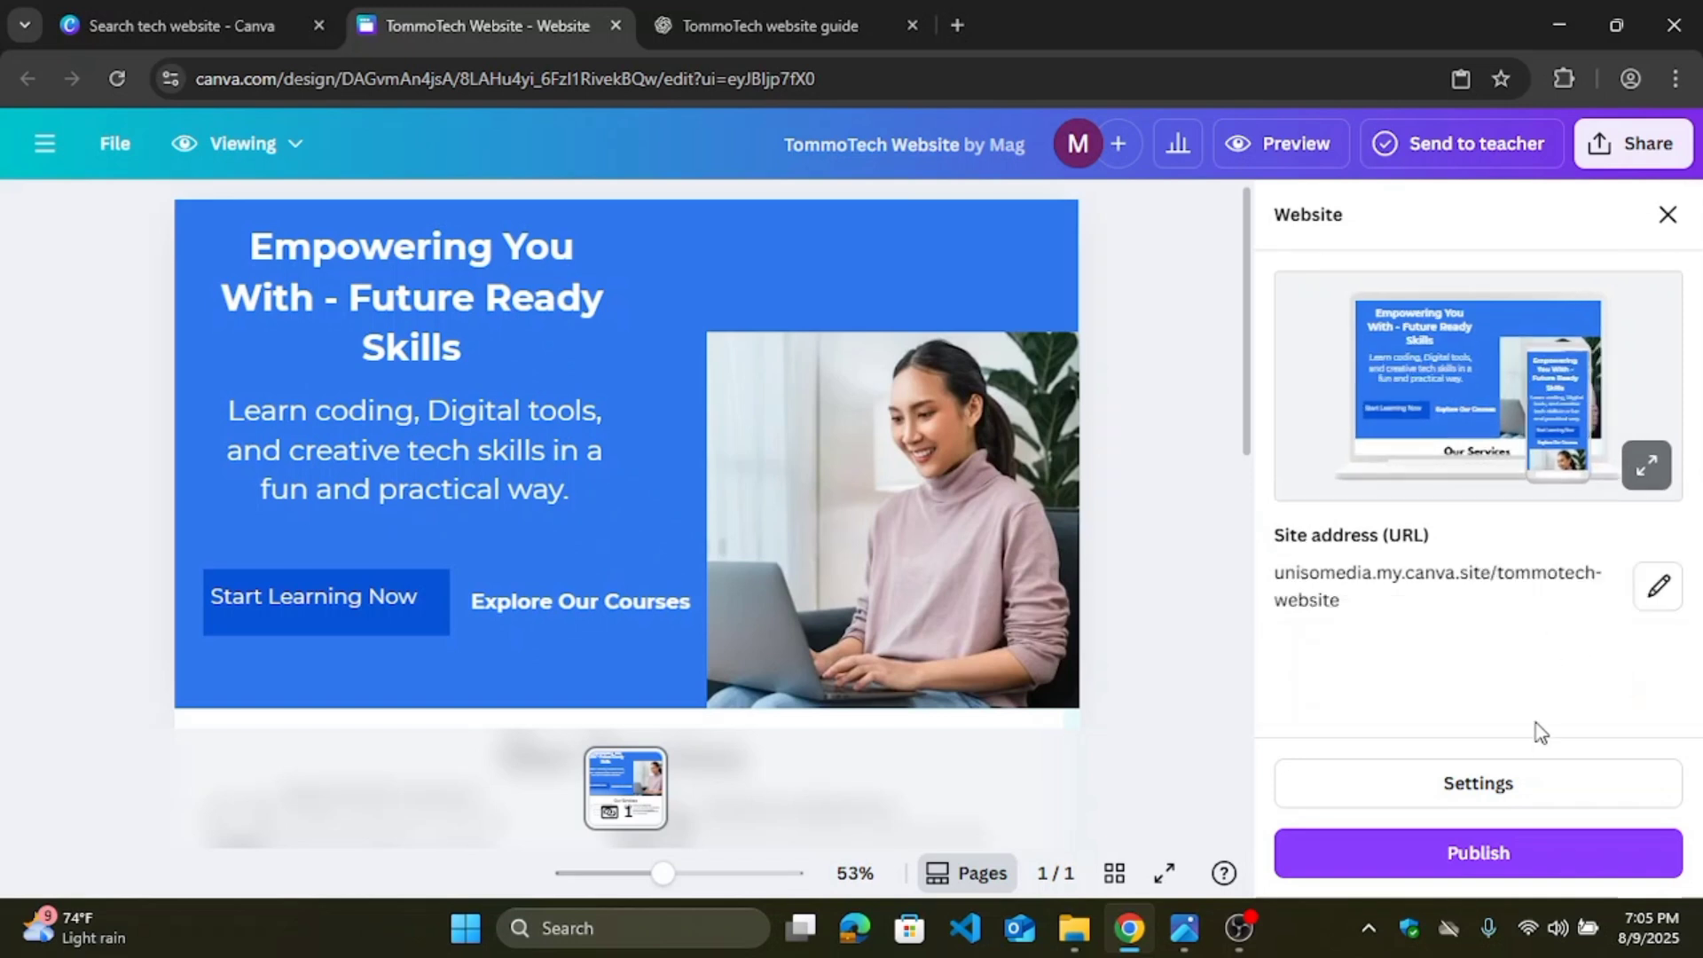
# Step: Publish the website at the saved address and copy its live link
pyautogui.click(1499, 857)
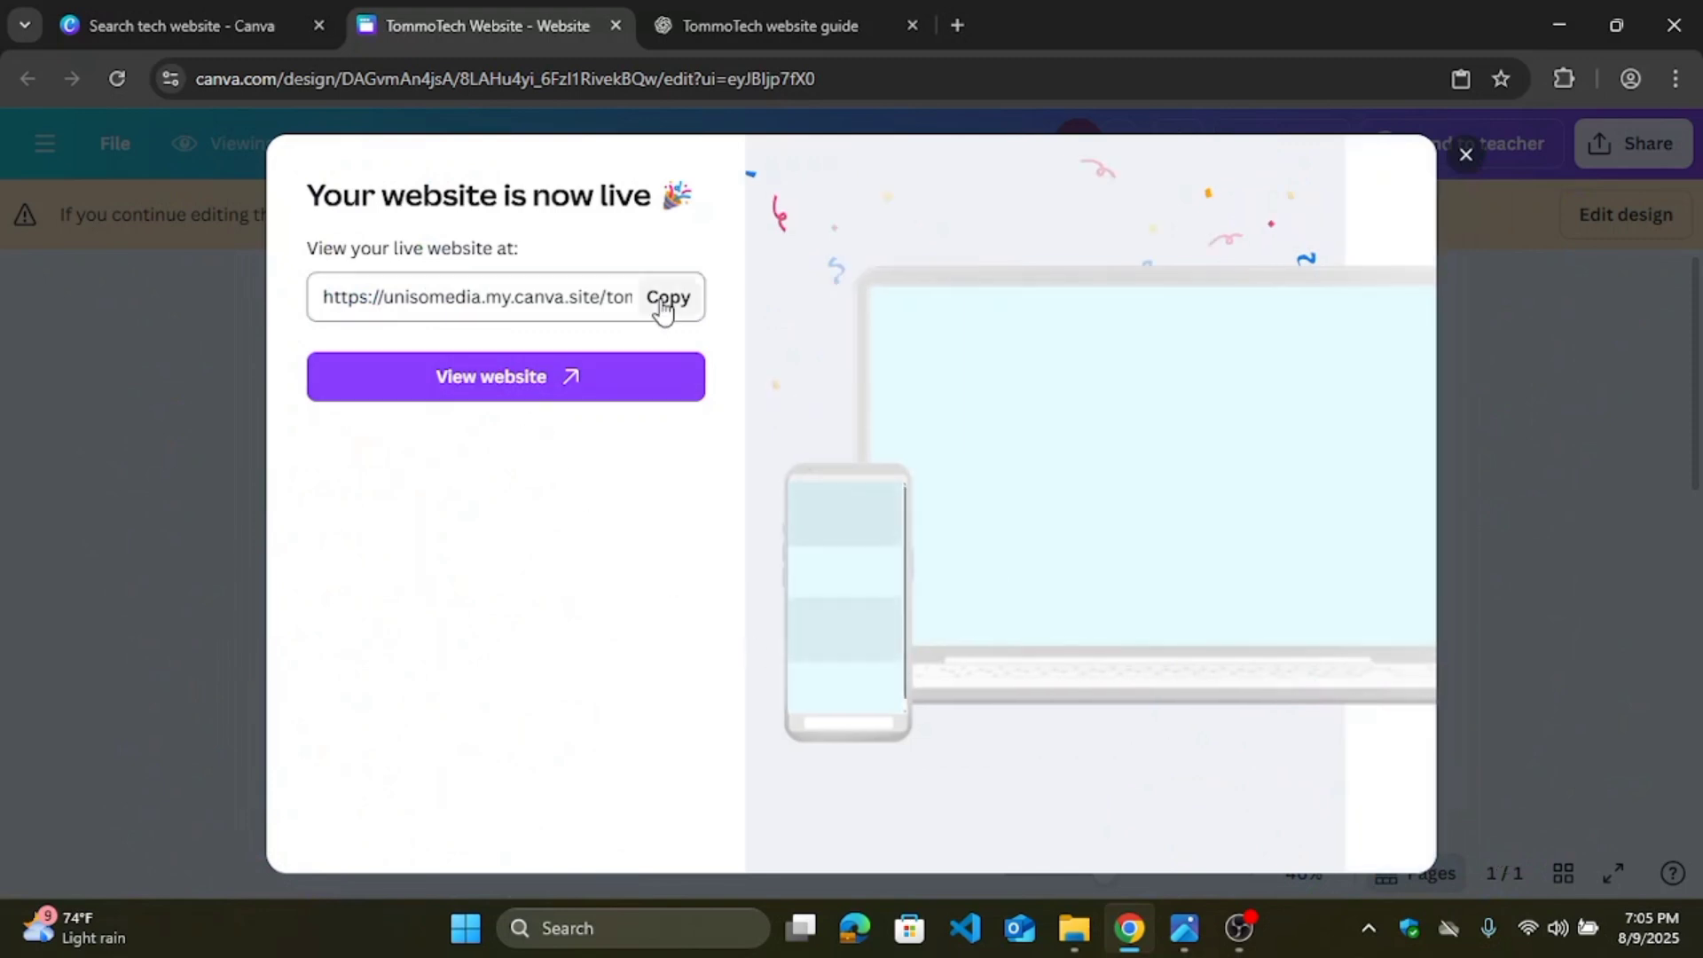
pyautogui.click(666, 299)
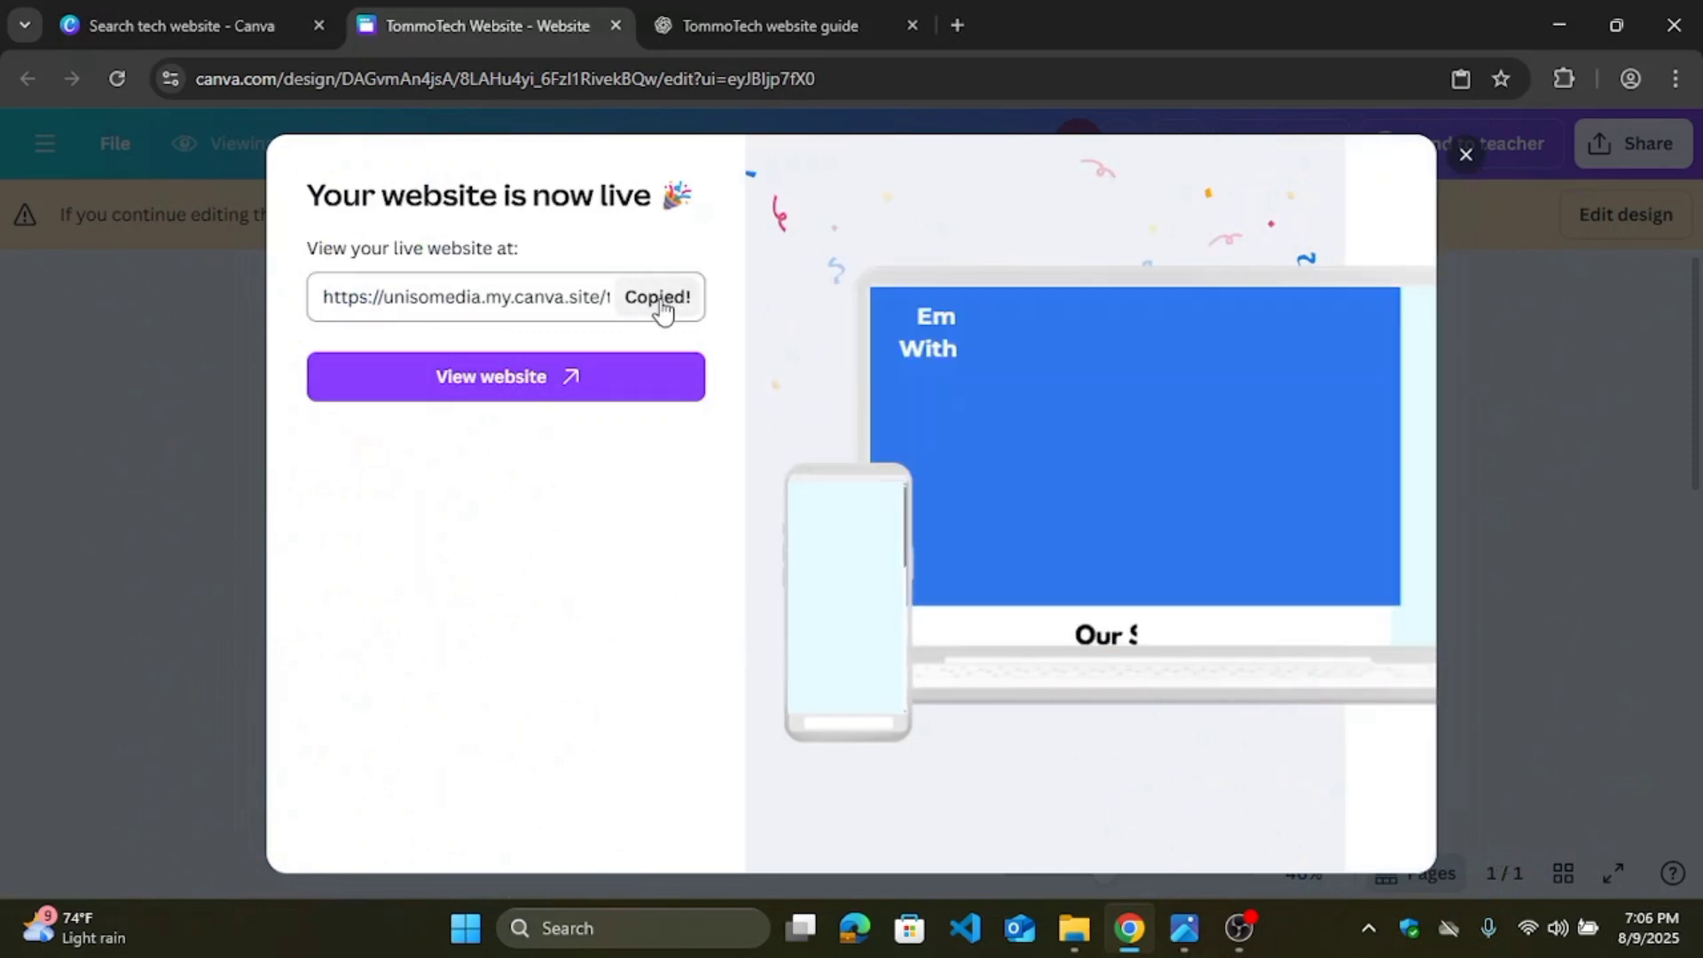
# Step: Open the live website and examine the page from the hero section through the services to the footer
pyautogui.click(506, 391)
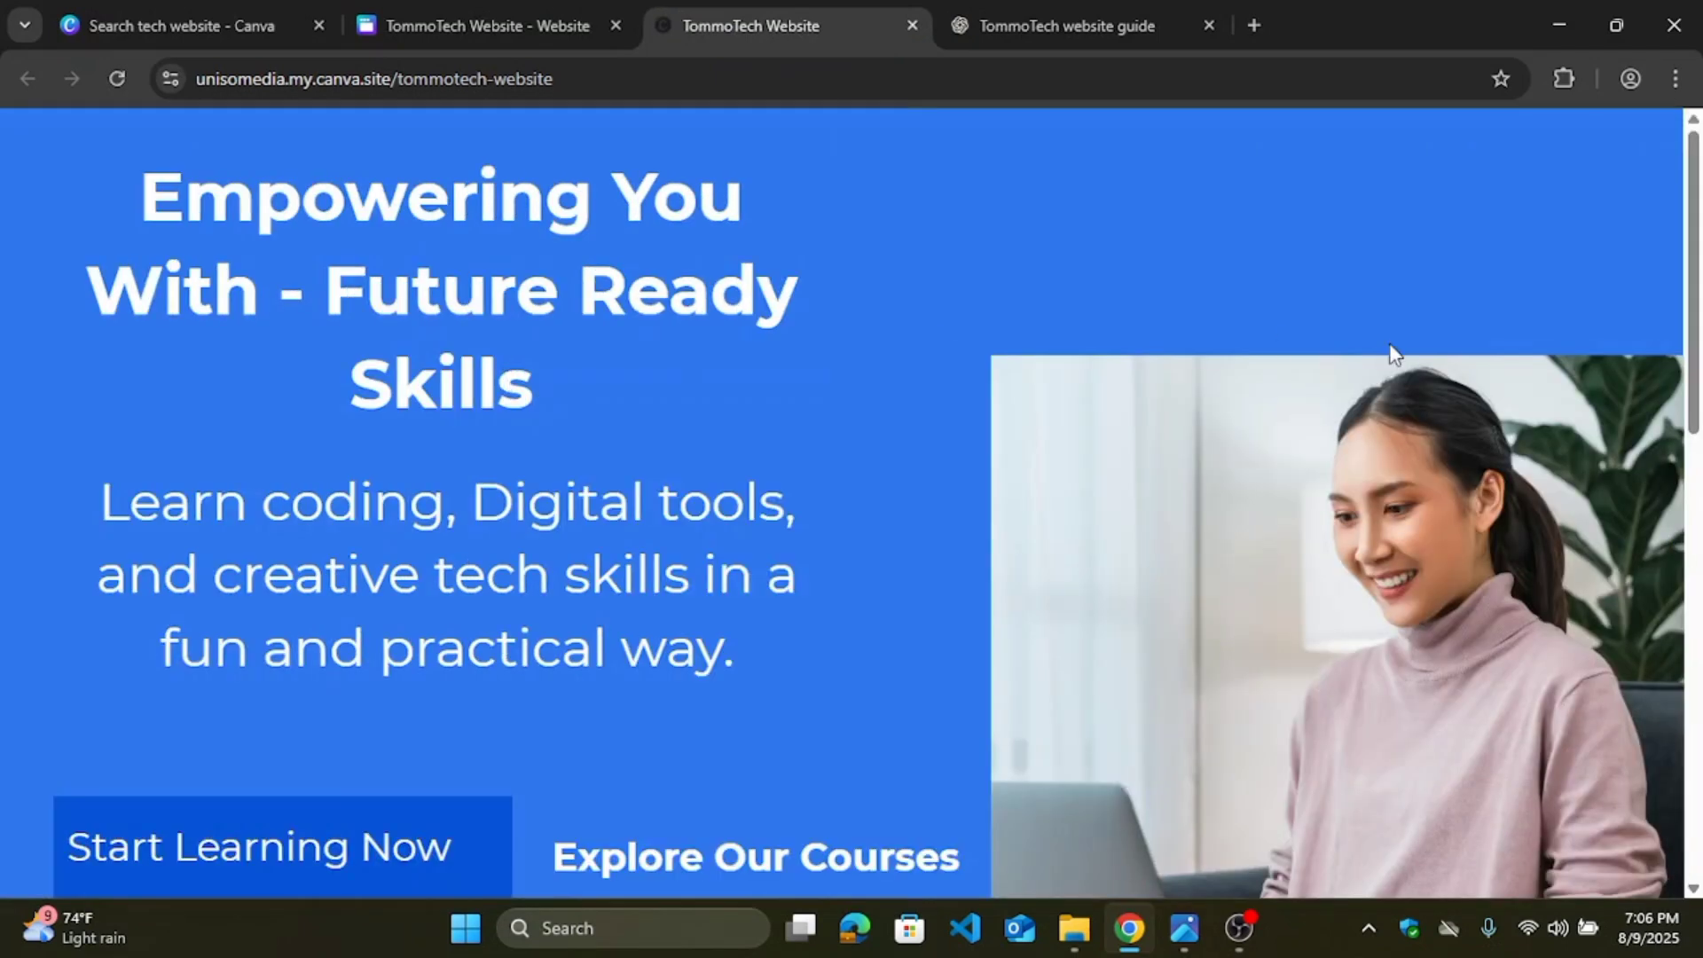
pyautogui.moveTo(1693, 255); pyautogui.dragTo(1695, 707)
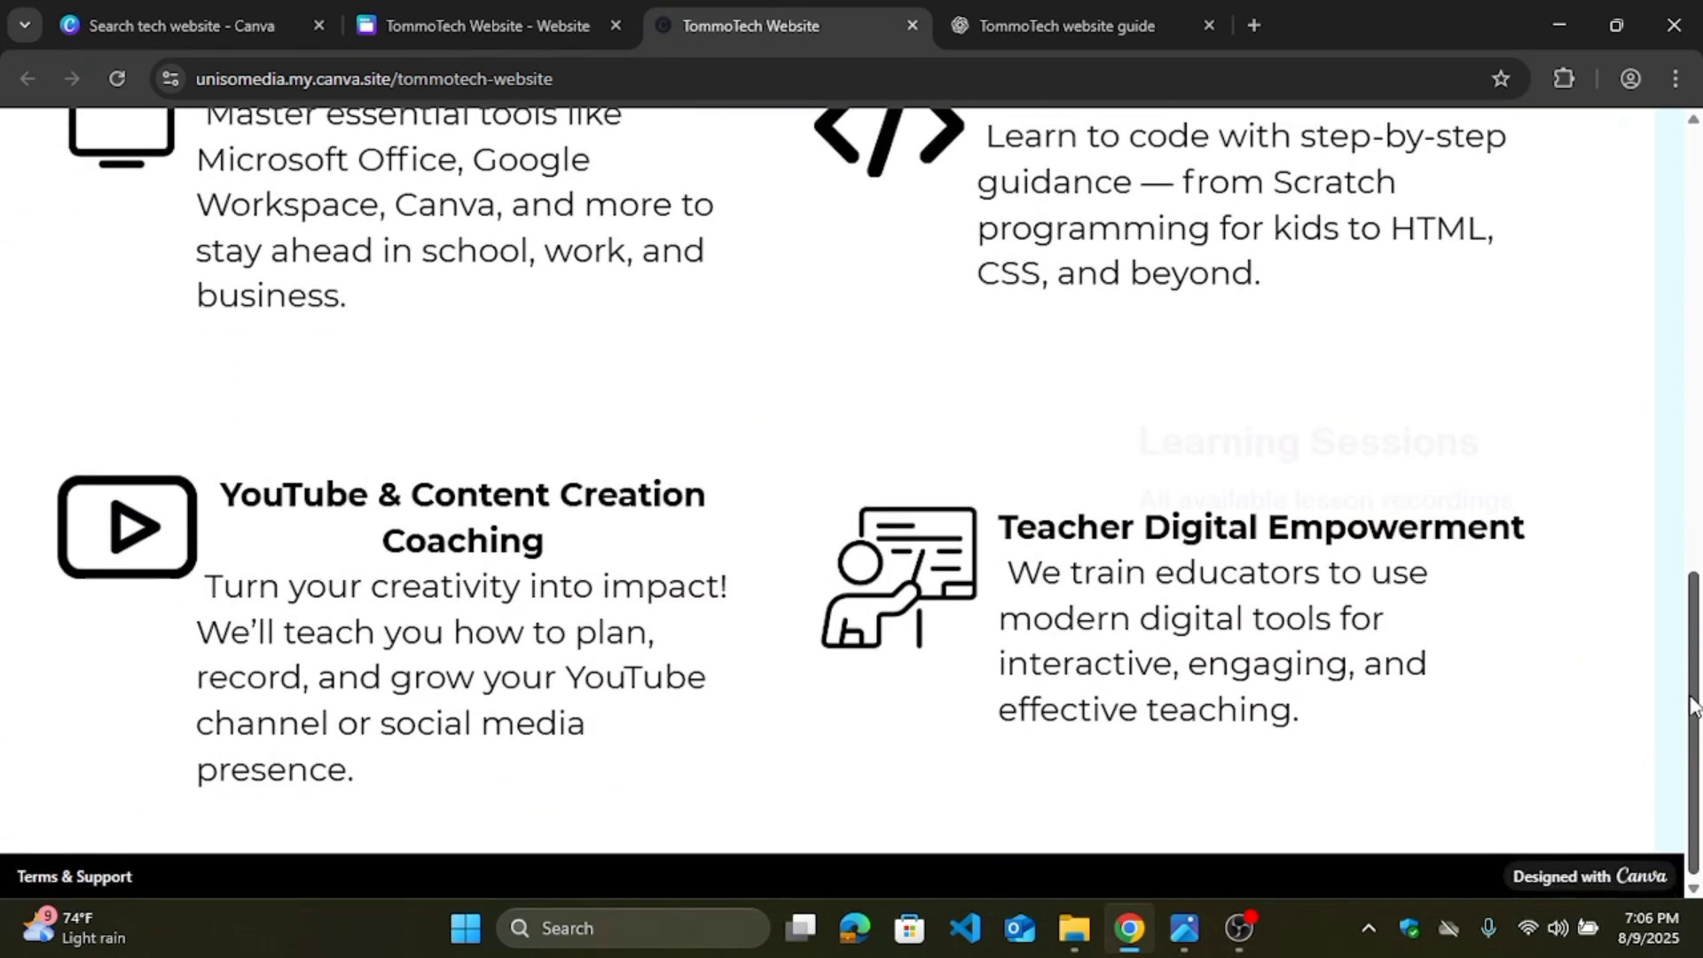